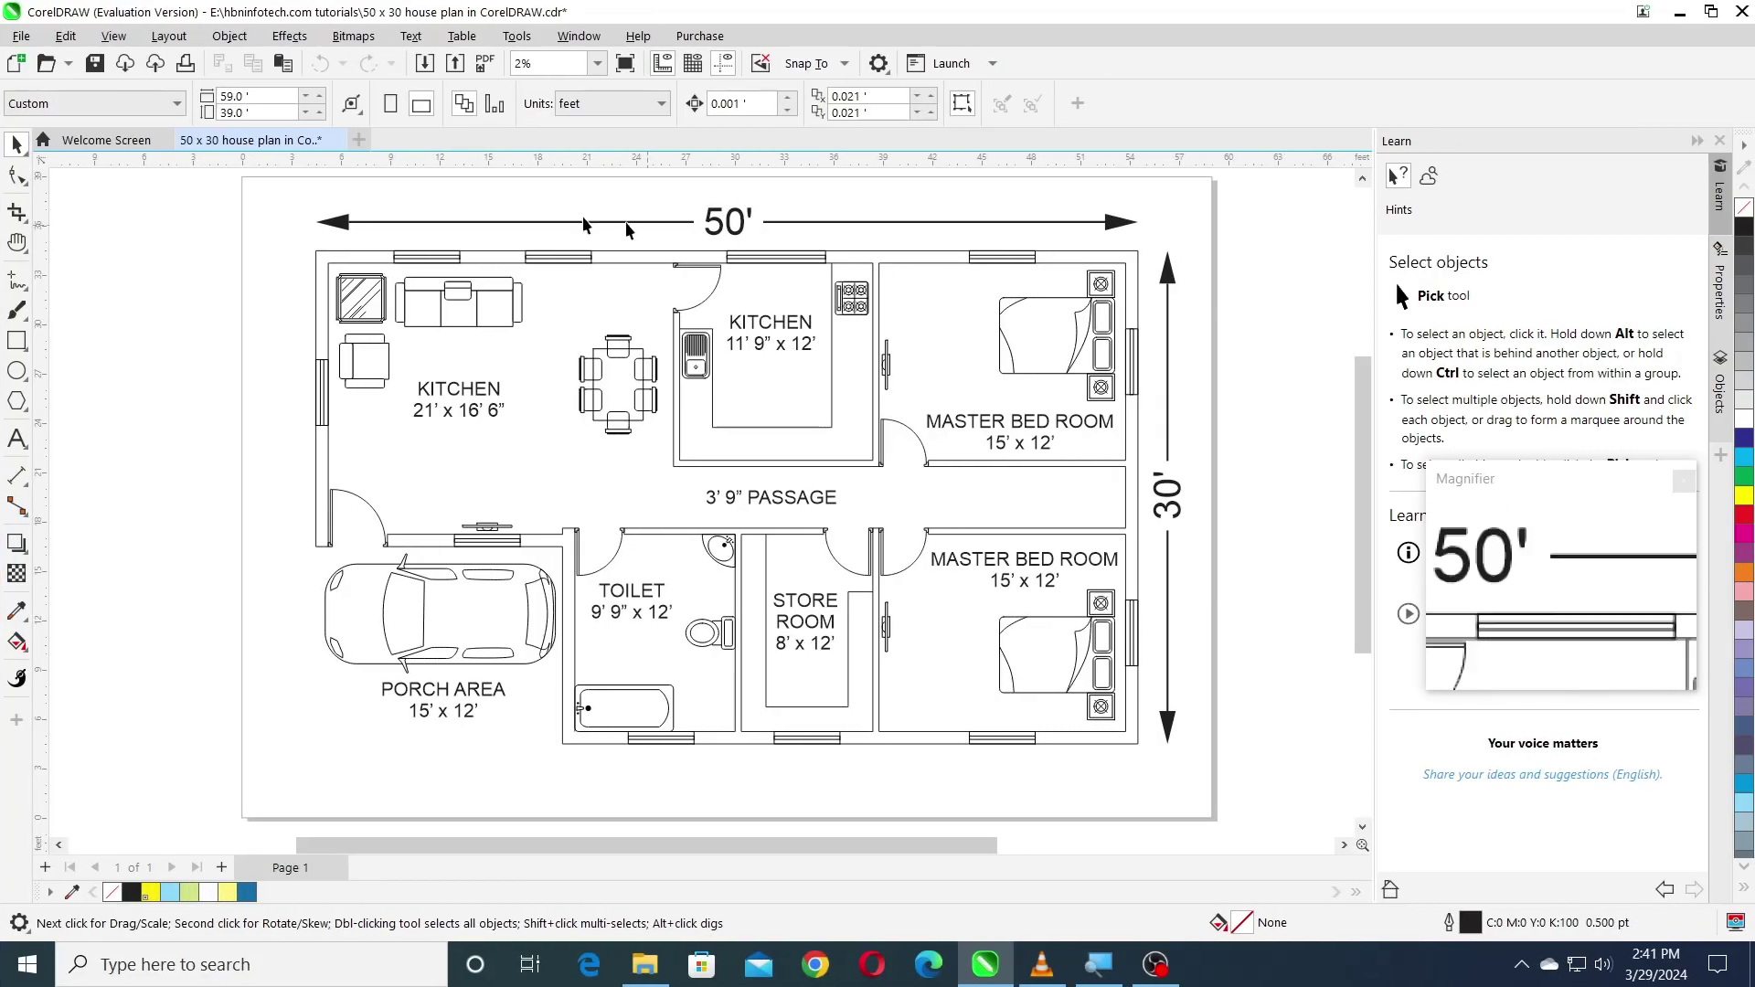
- Create a new document measured in feet, with a page 59 ft wide and 39 ft high
click(16, 65)
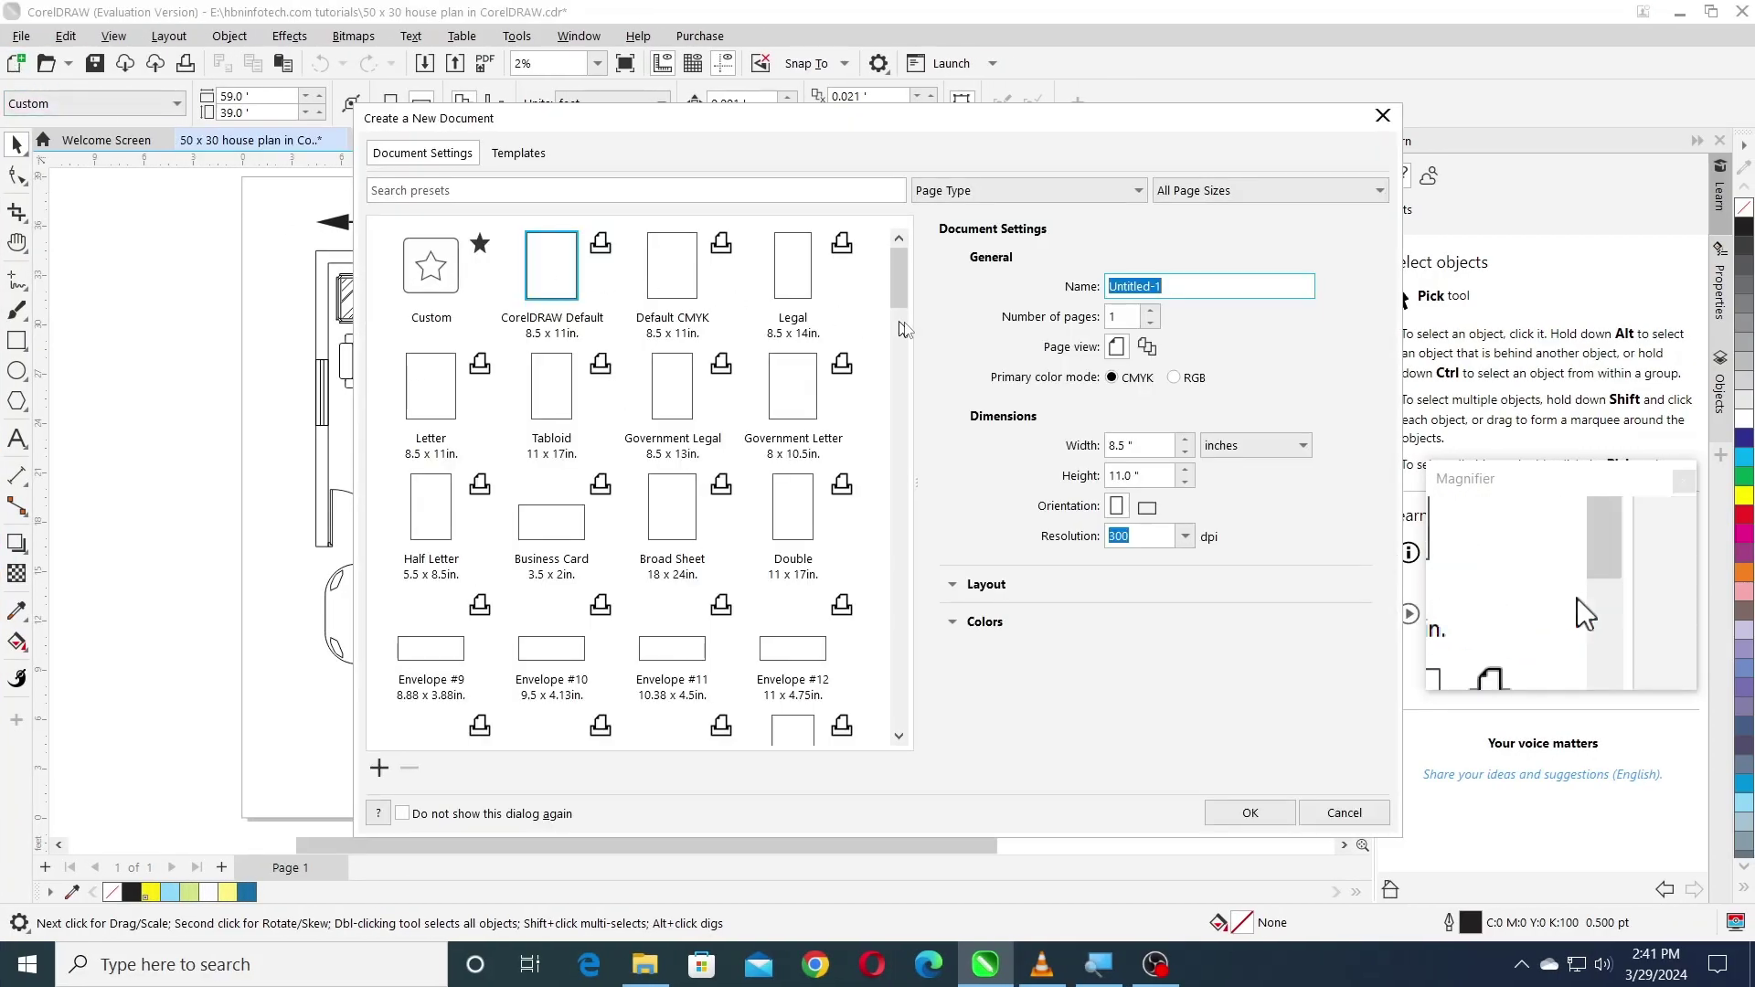
click(1259, 446)
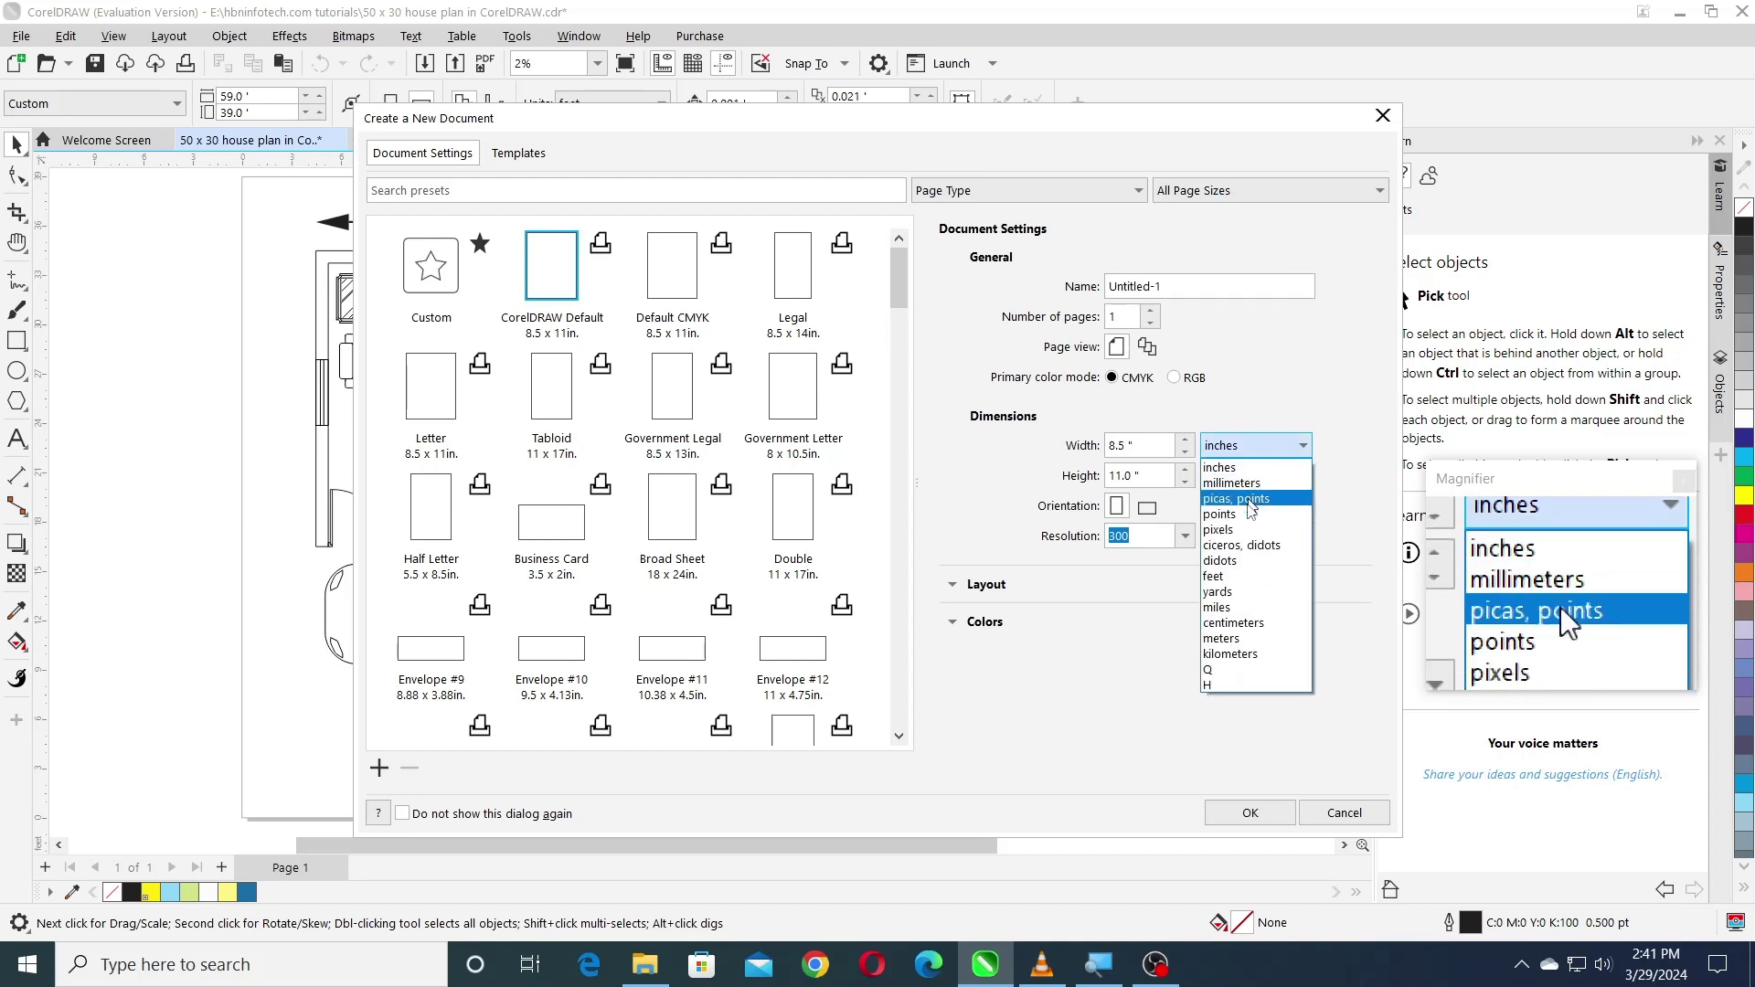
click(1216, 575)
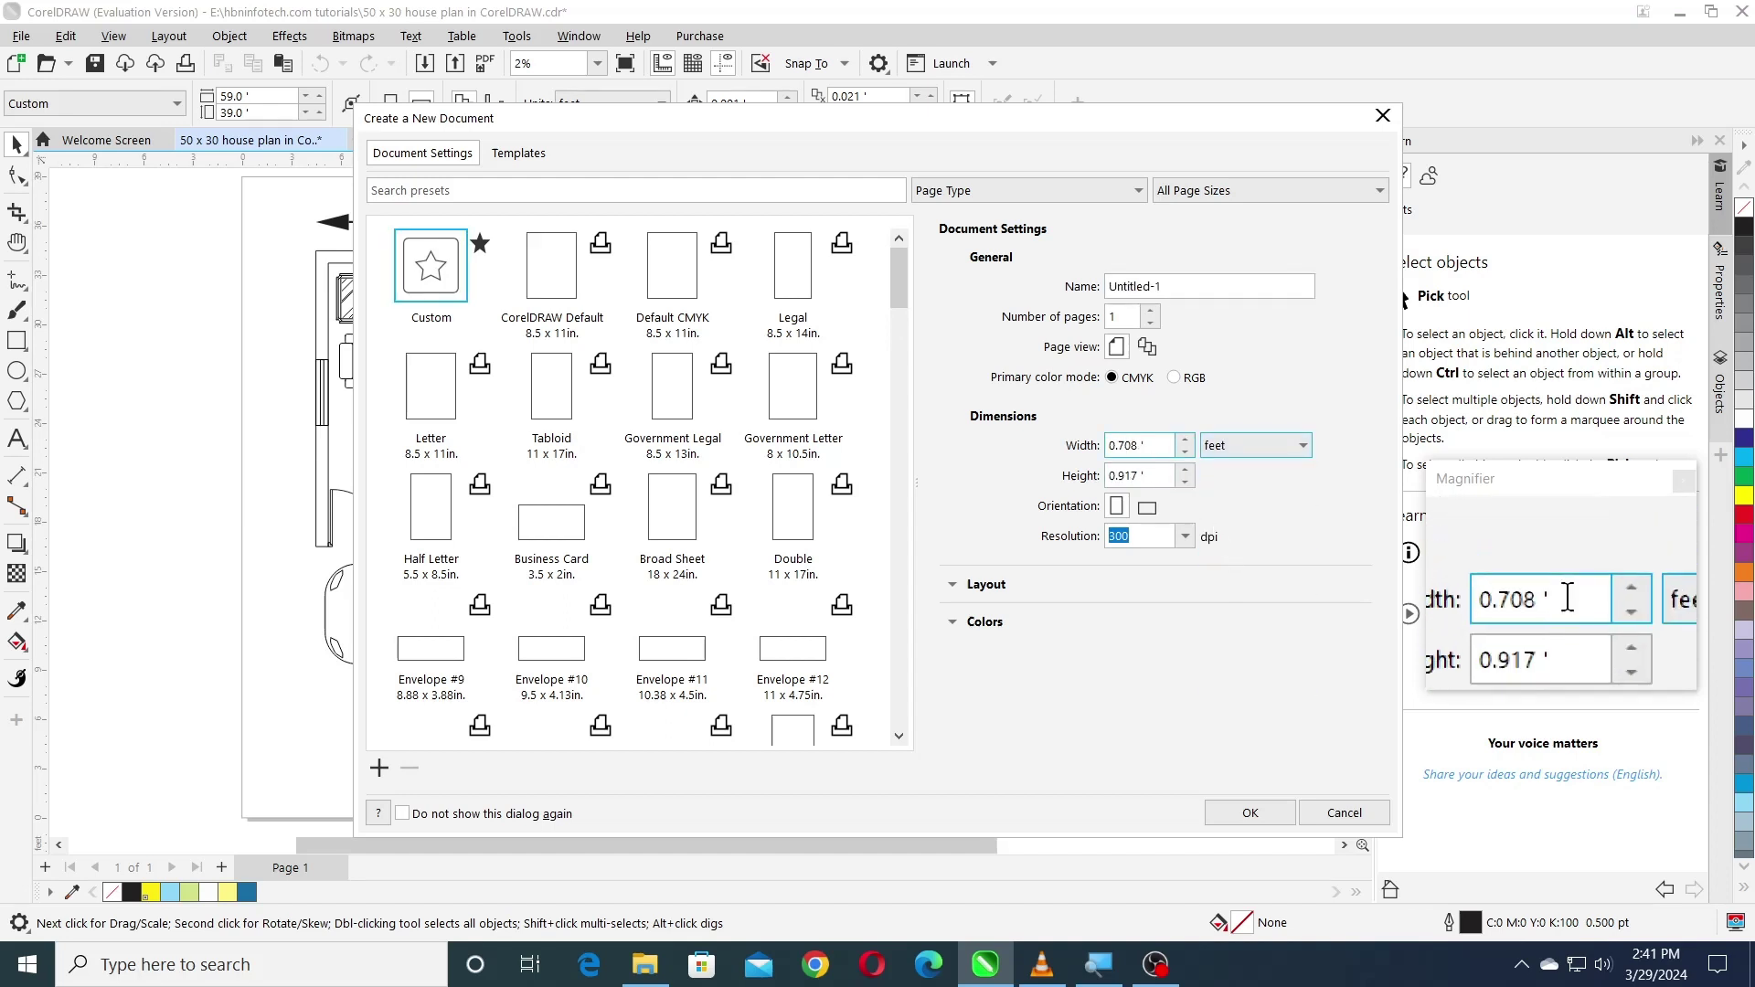
double_click(1152, 445)
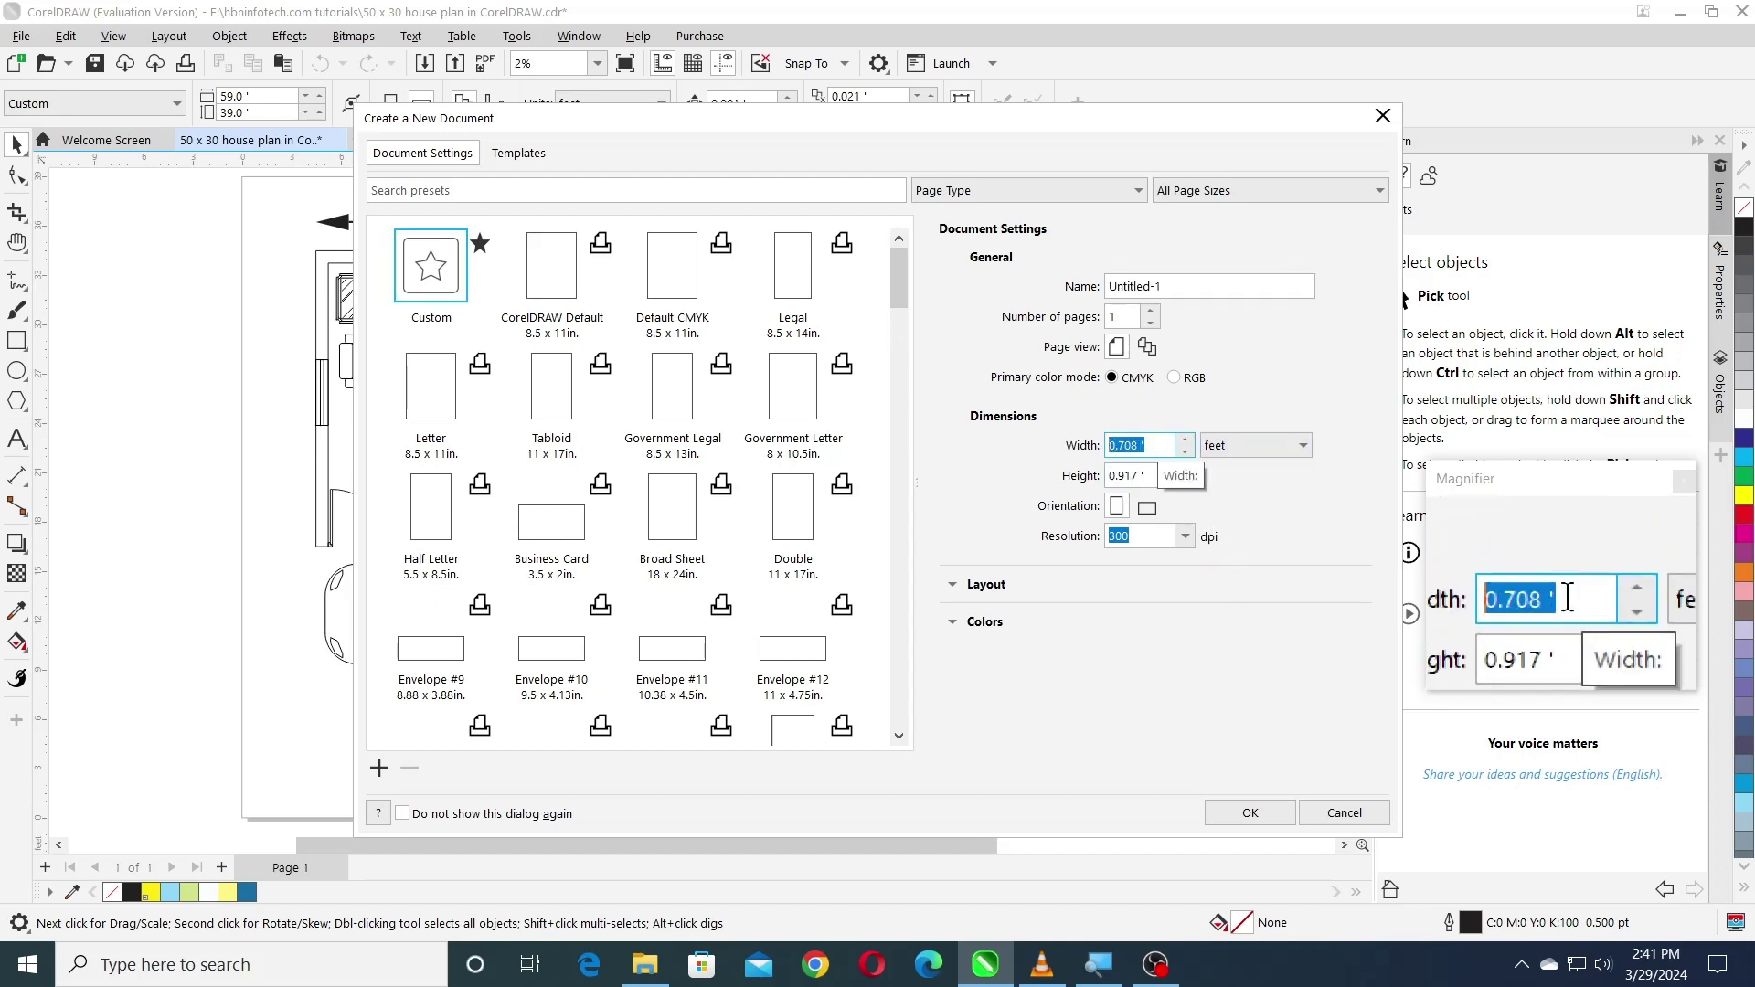
text(59)
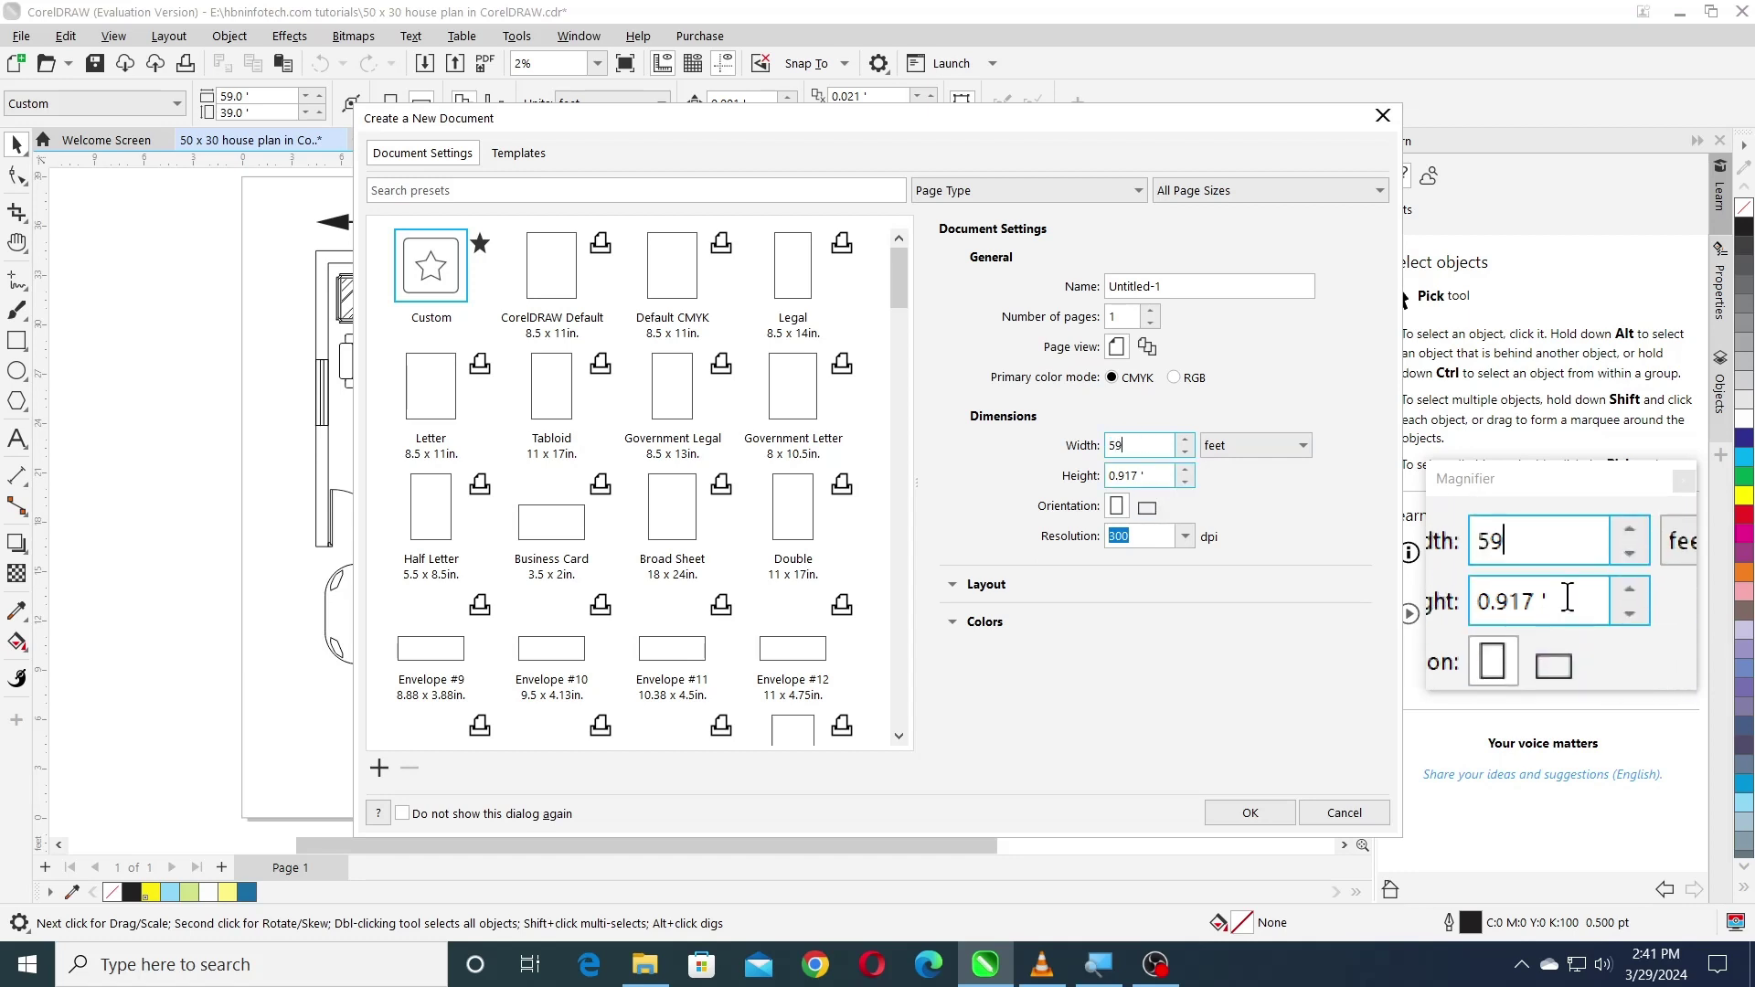
double_click(1114, 474)
text(39)
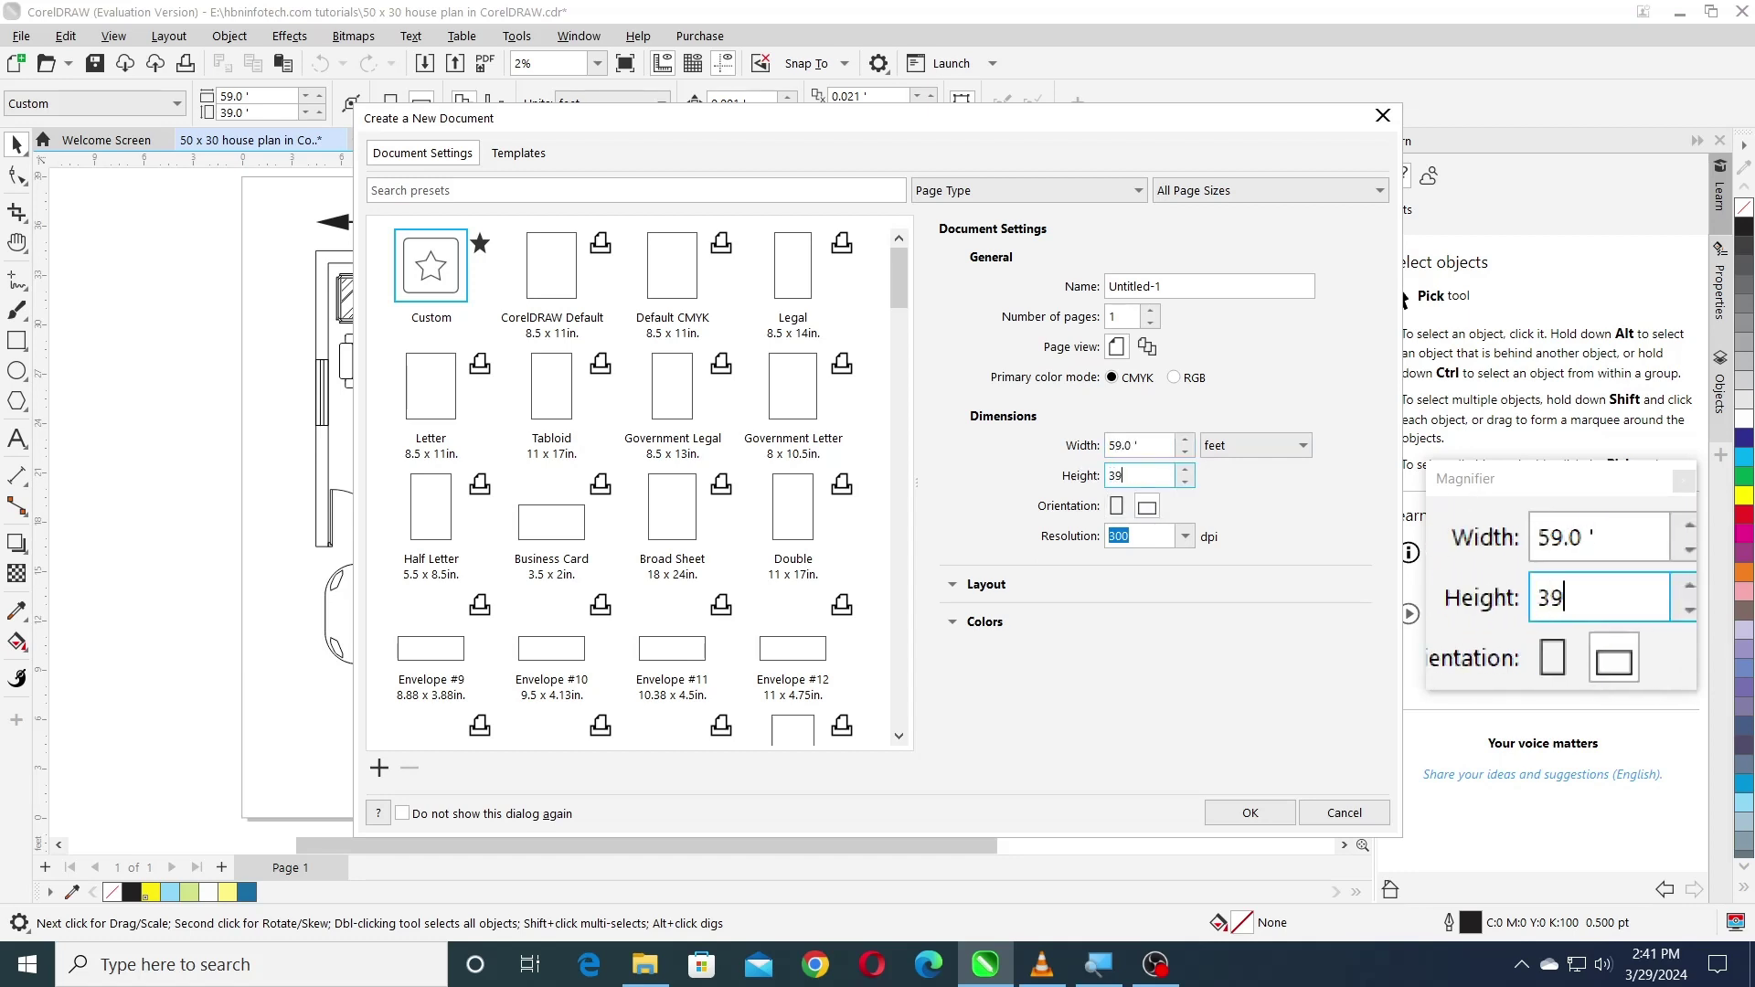
click(1244, 821)
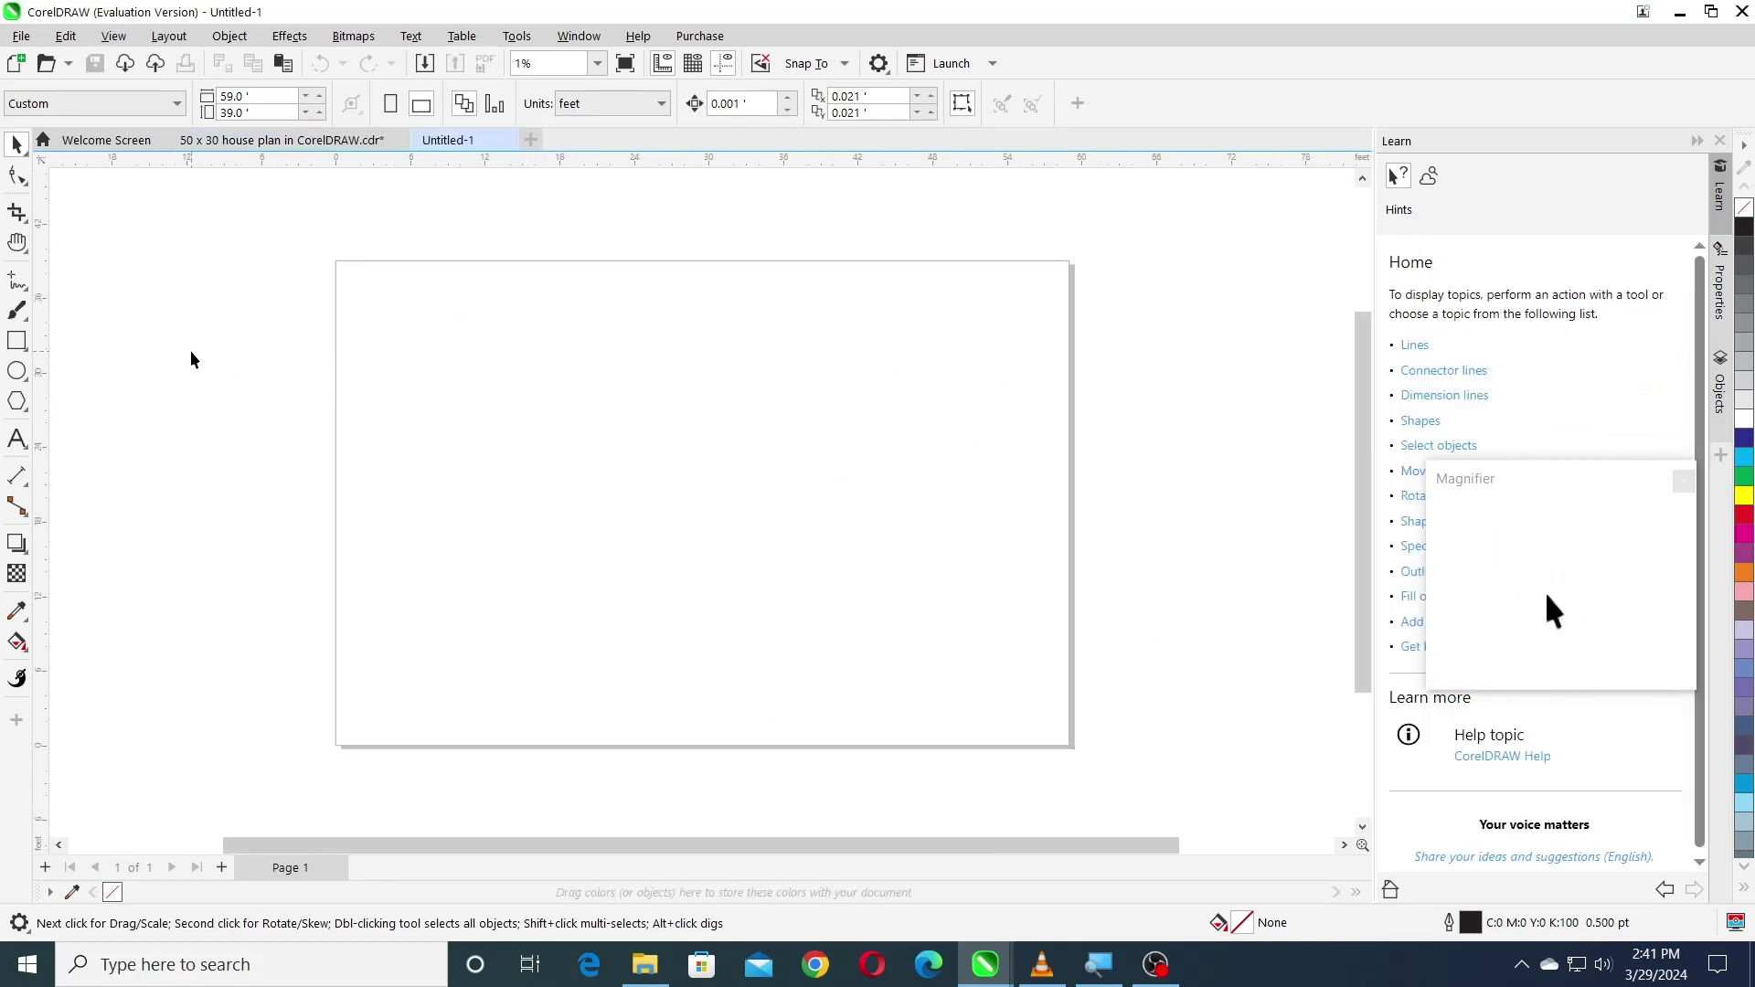
- Draw a rectangle on the page for the house outline and size it to 50 ft wide by 30 ft high
click(15, 342)
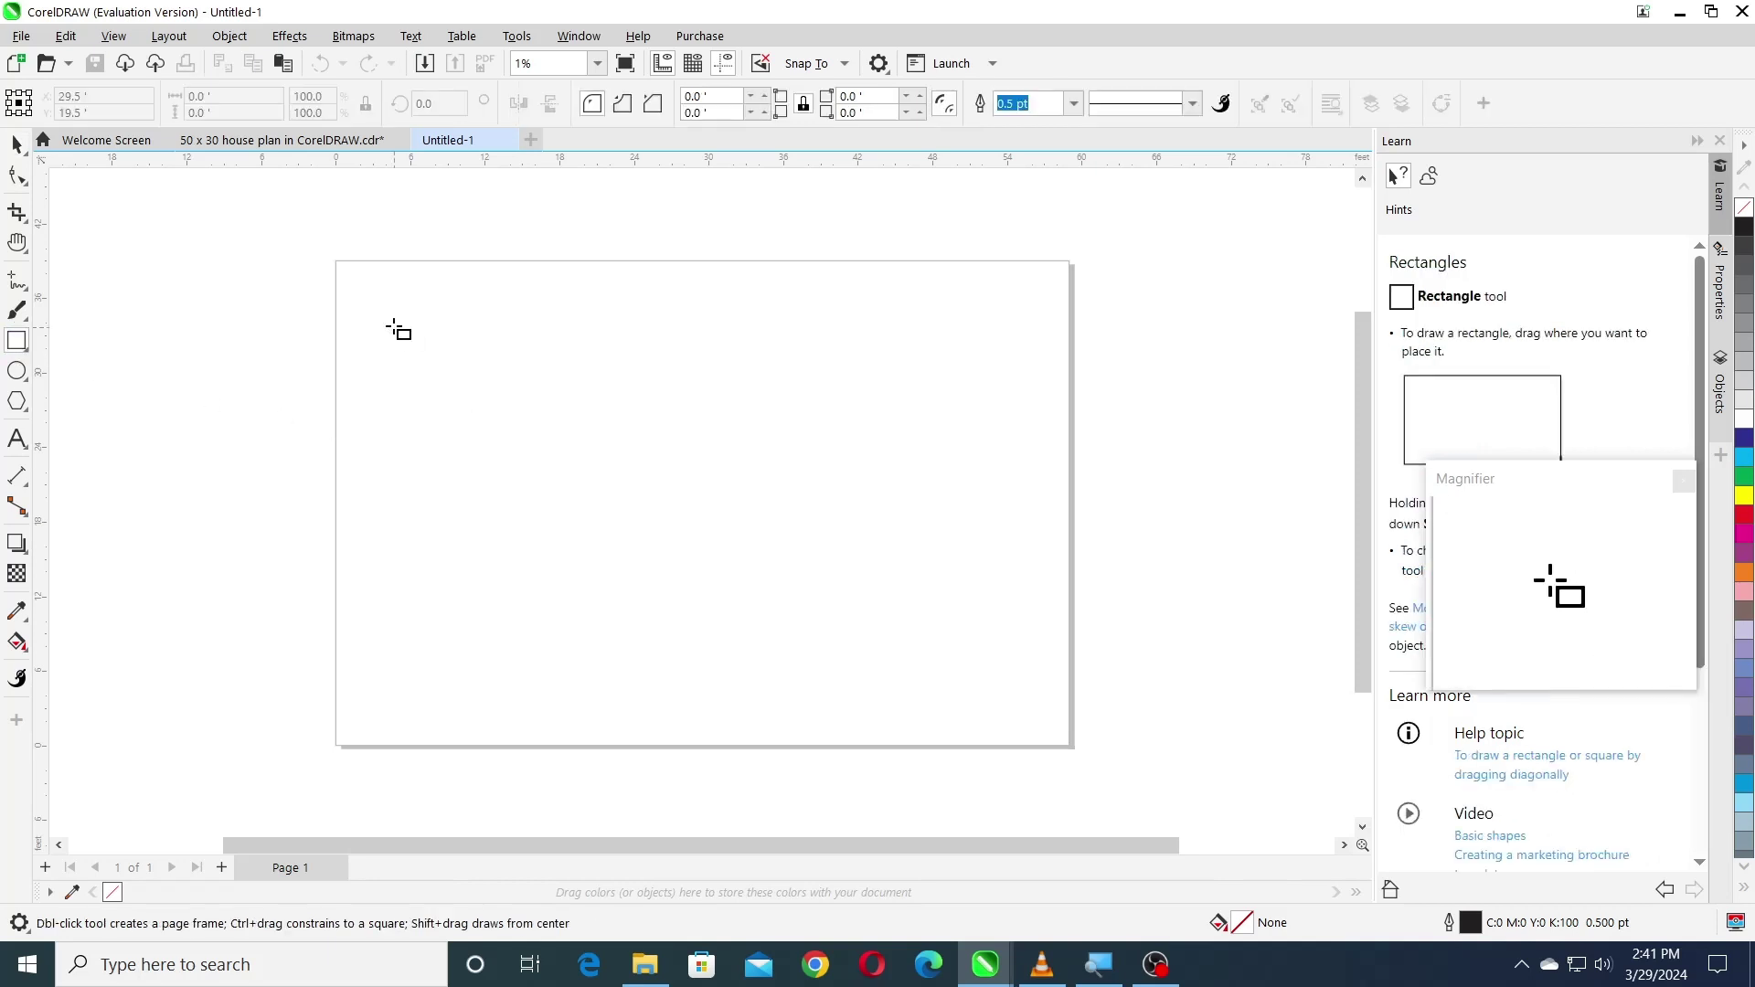
drag(391, 324, 987, 620)
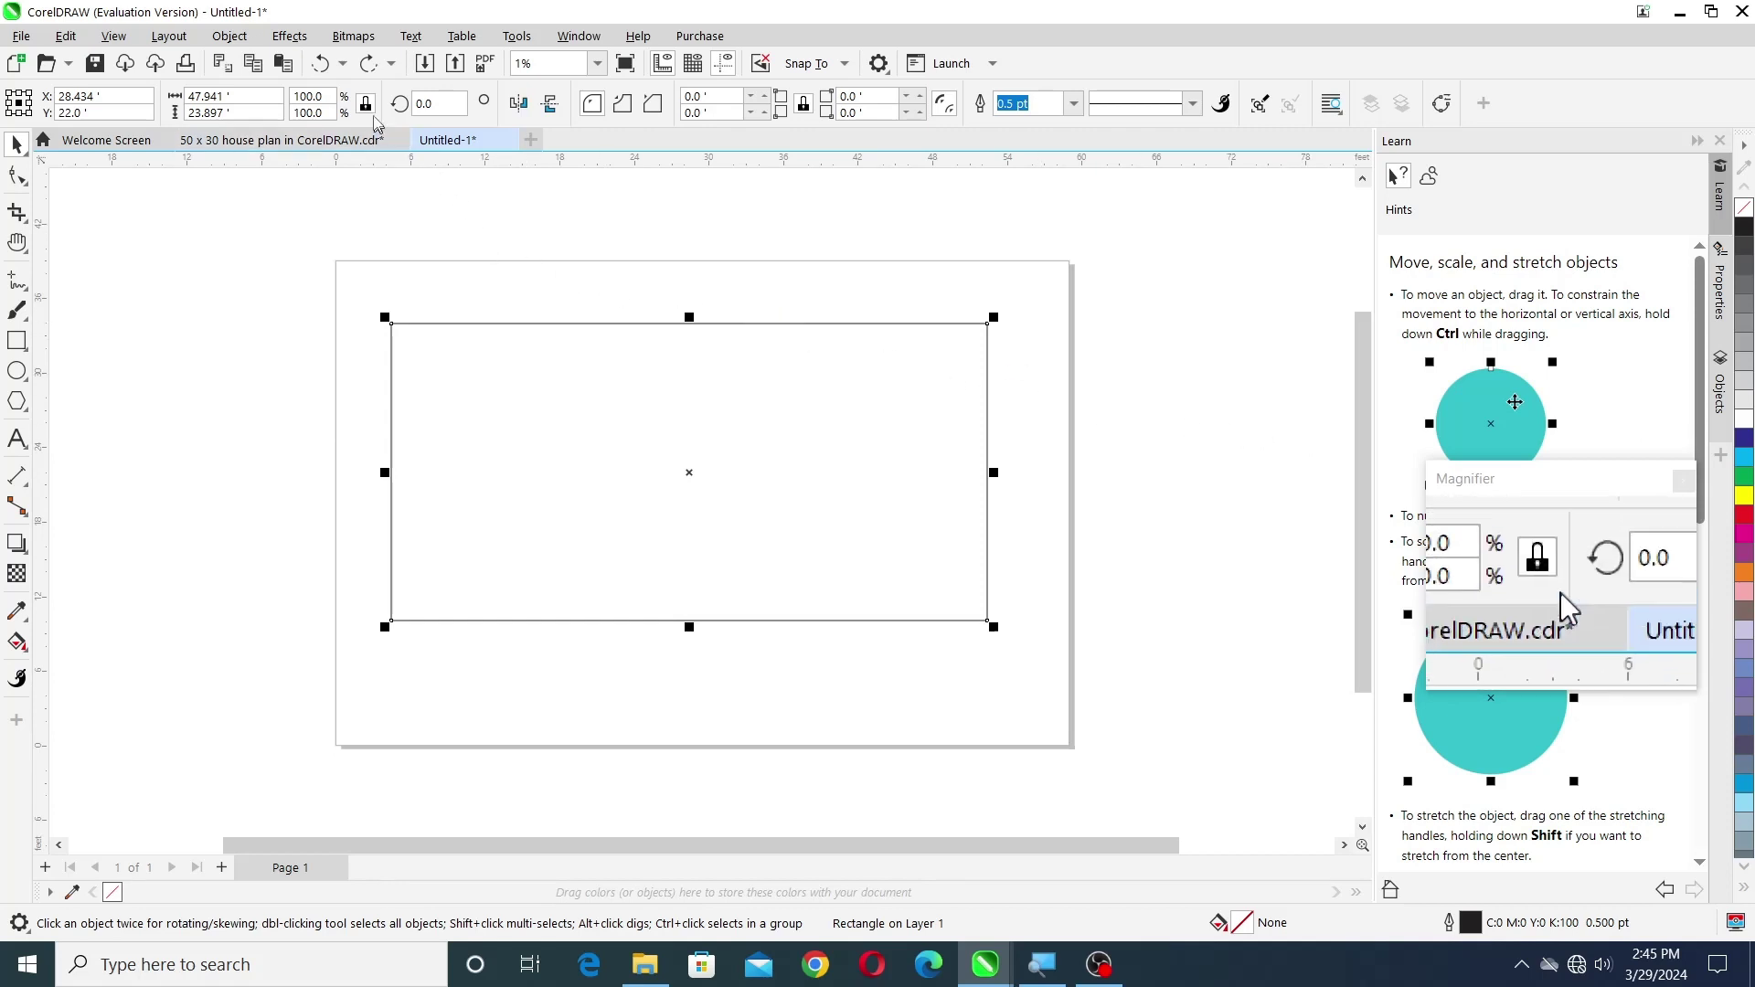
drag(229, 96, 188, 95)
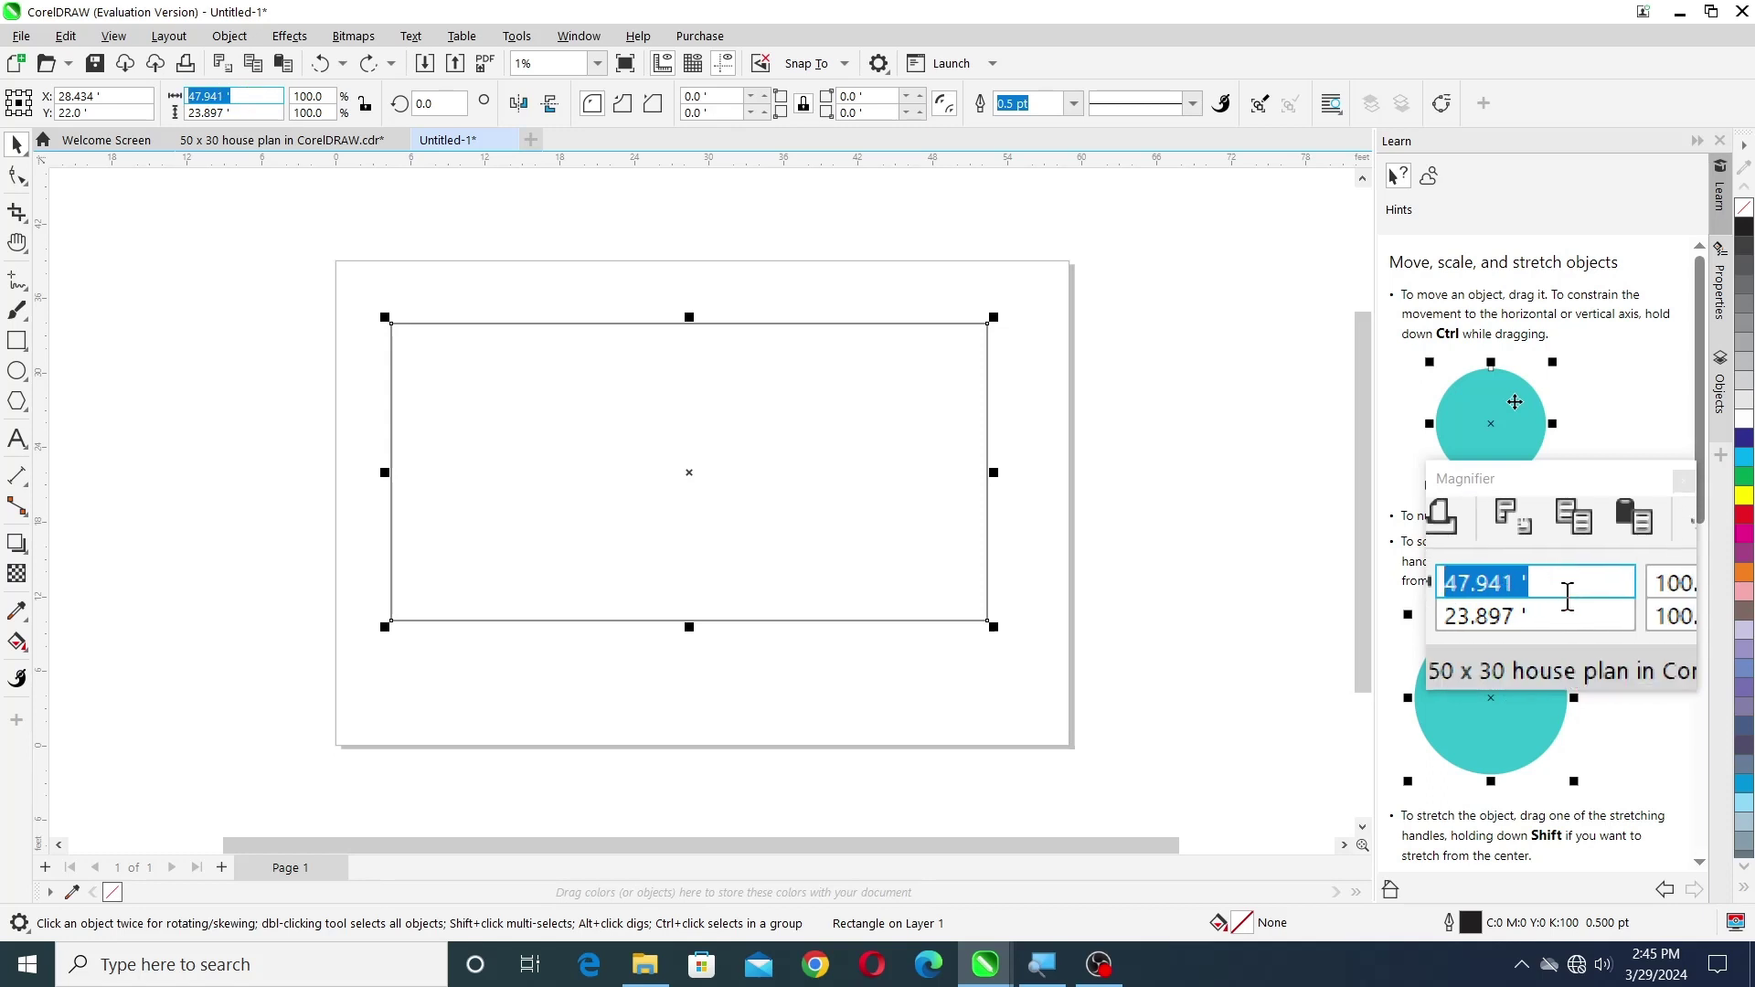
text(50)
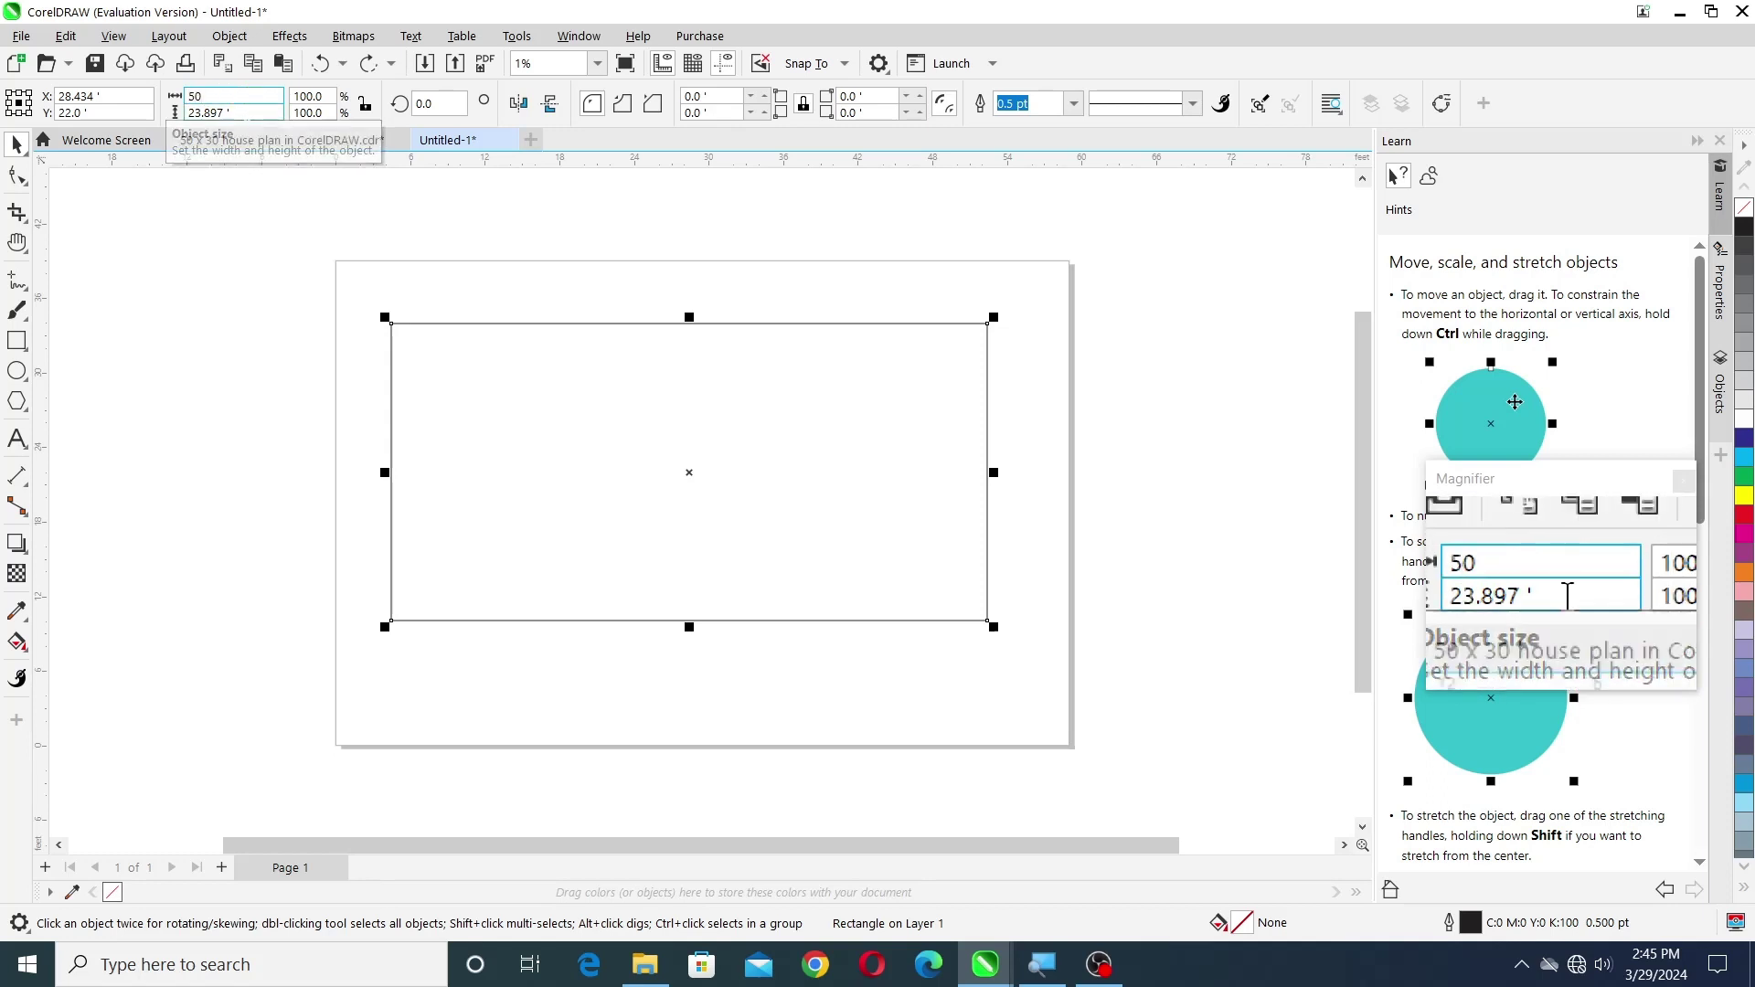
drag(247, 112, 165, 113)
text(30)
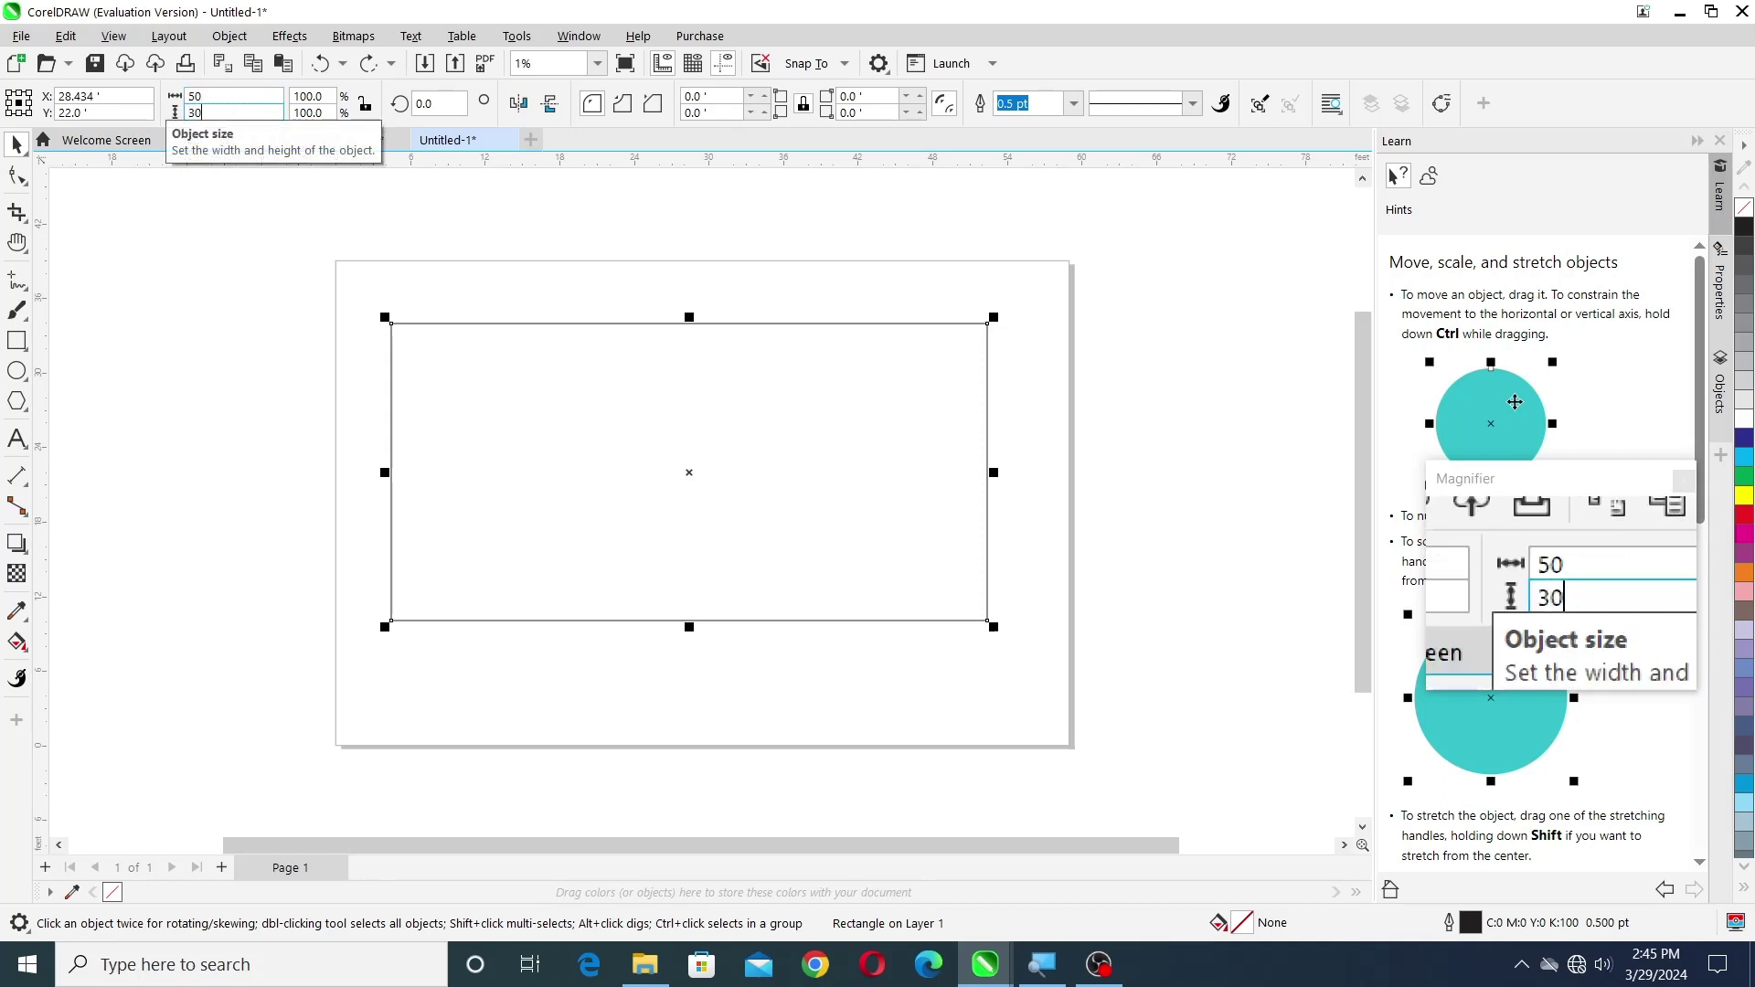
key(Return)
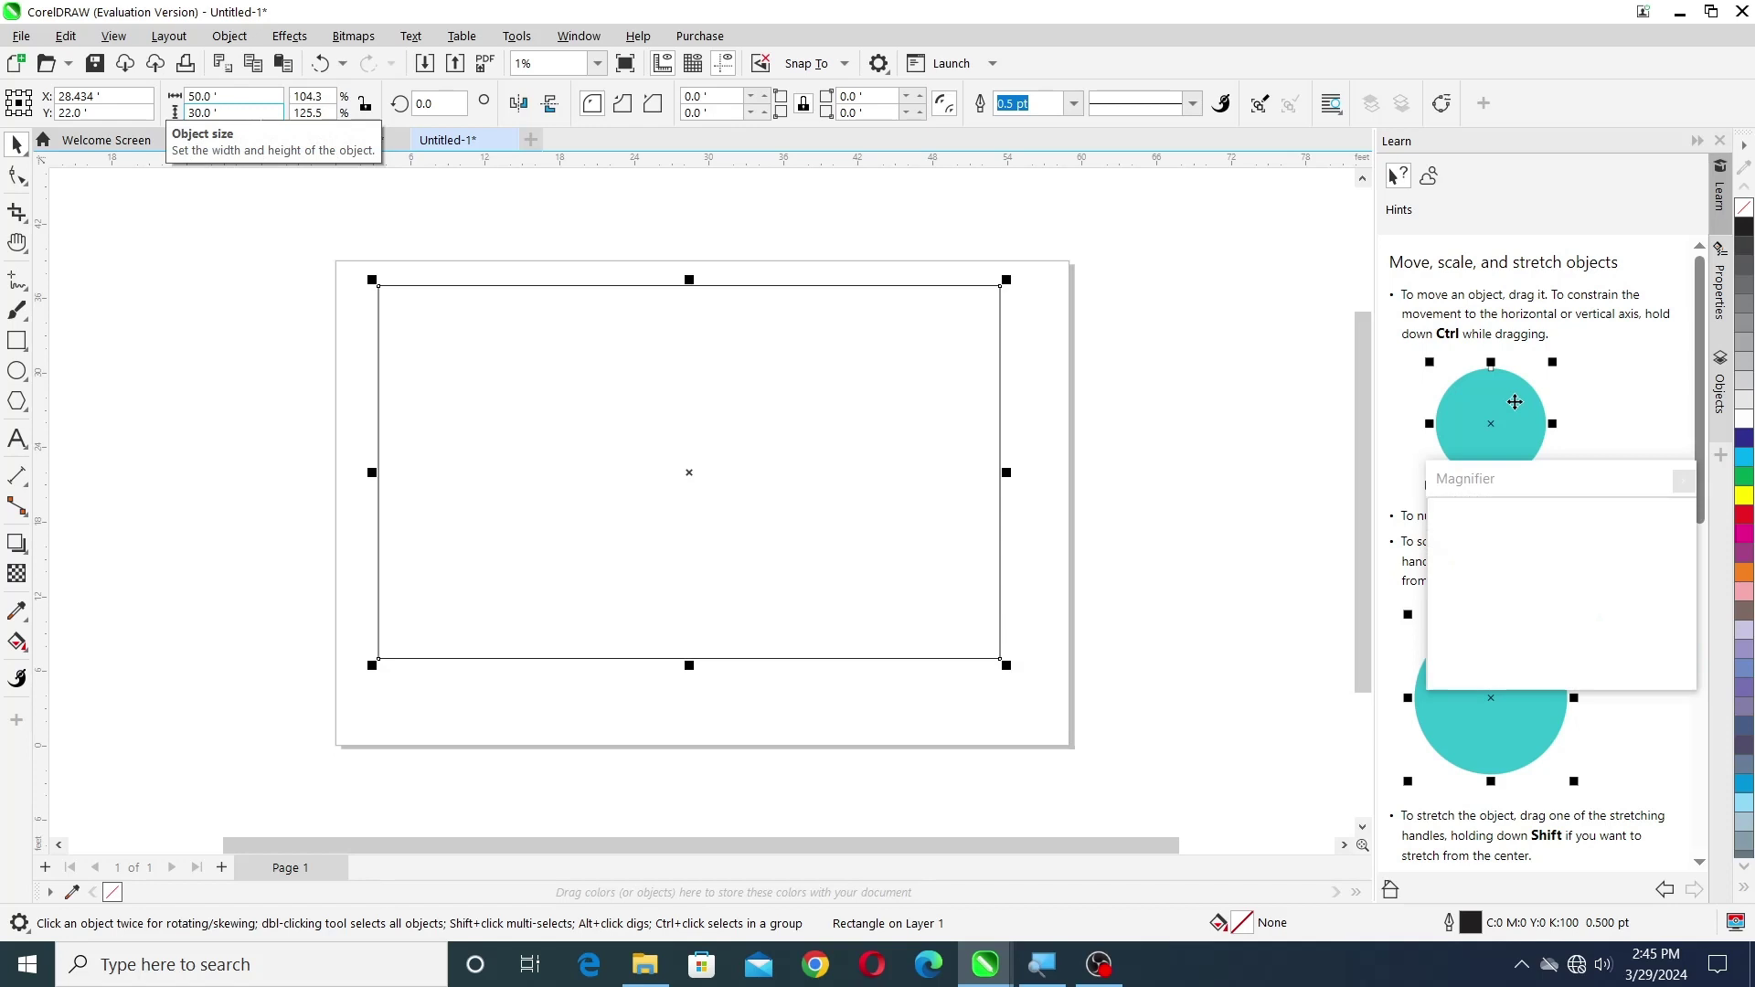
- Center the house outline rectangle on the page and deselect it
click(233, 38)
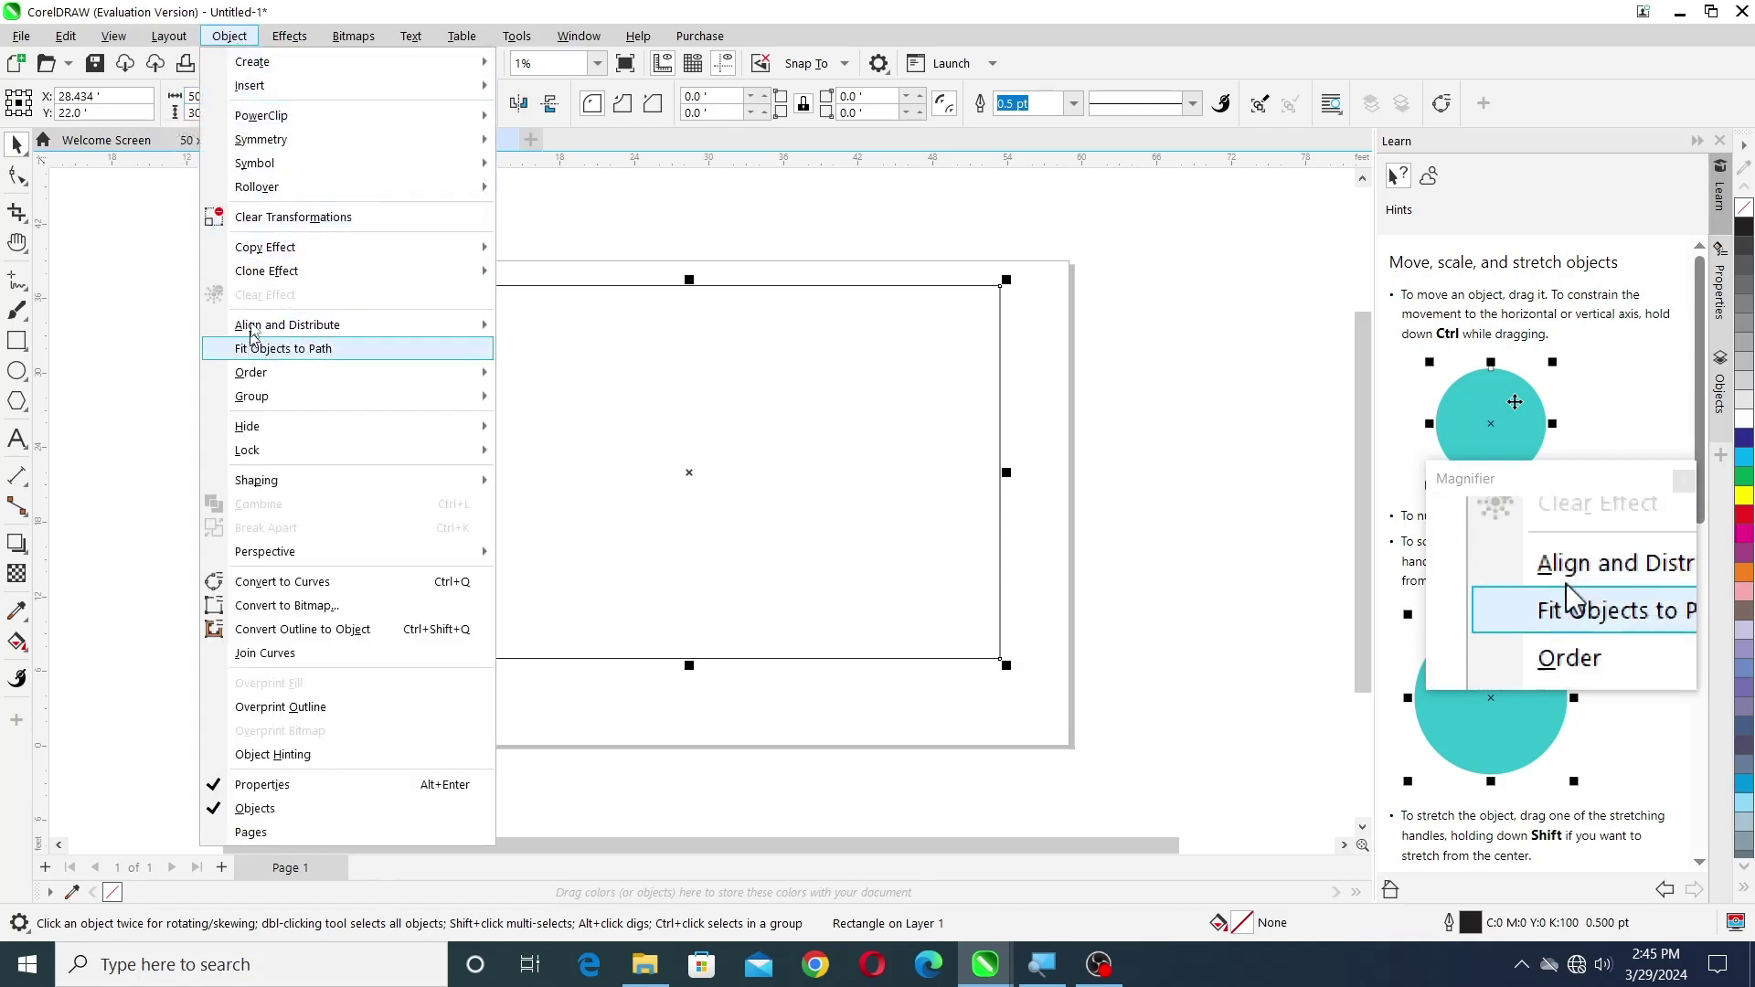
mouse_move(247, 326)
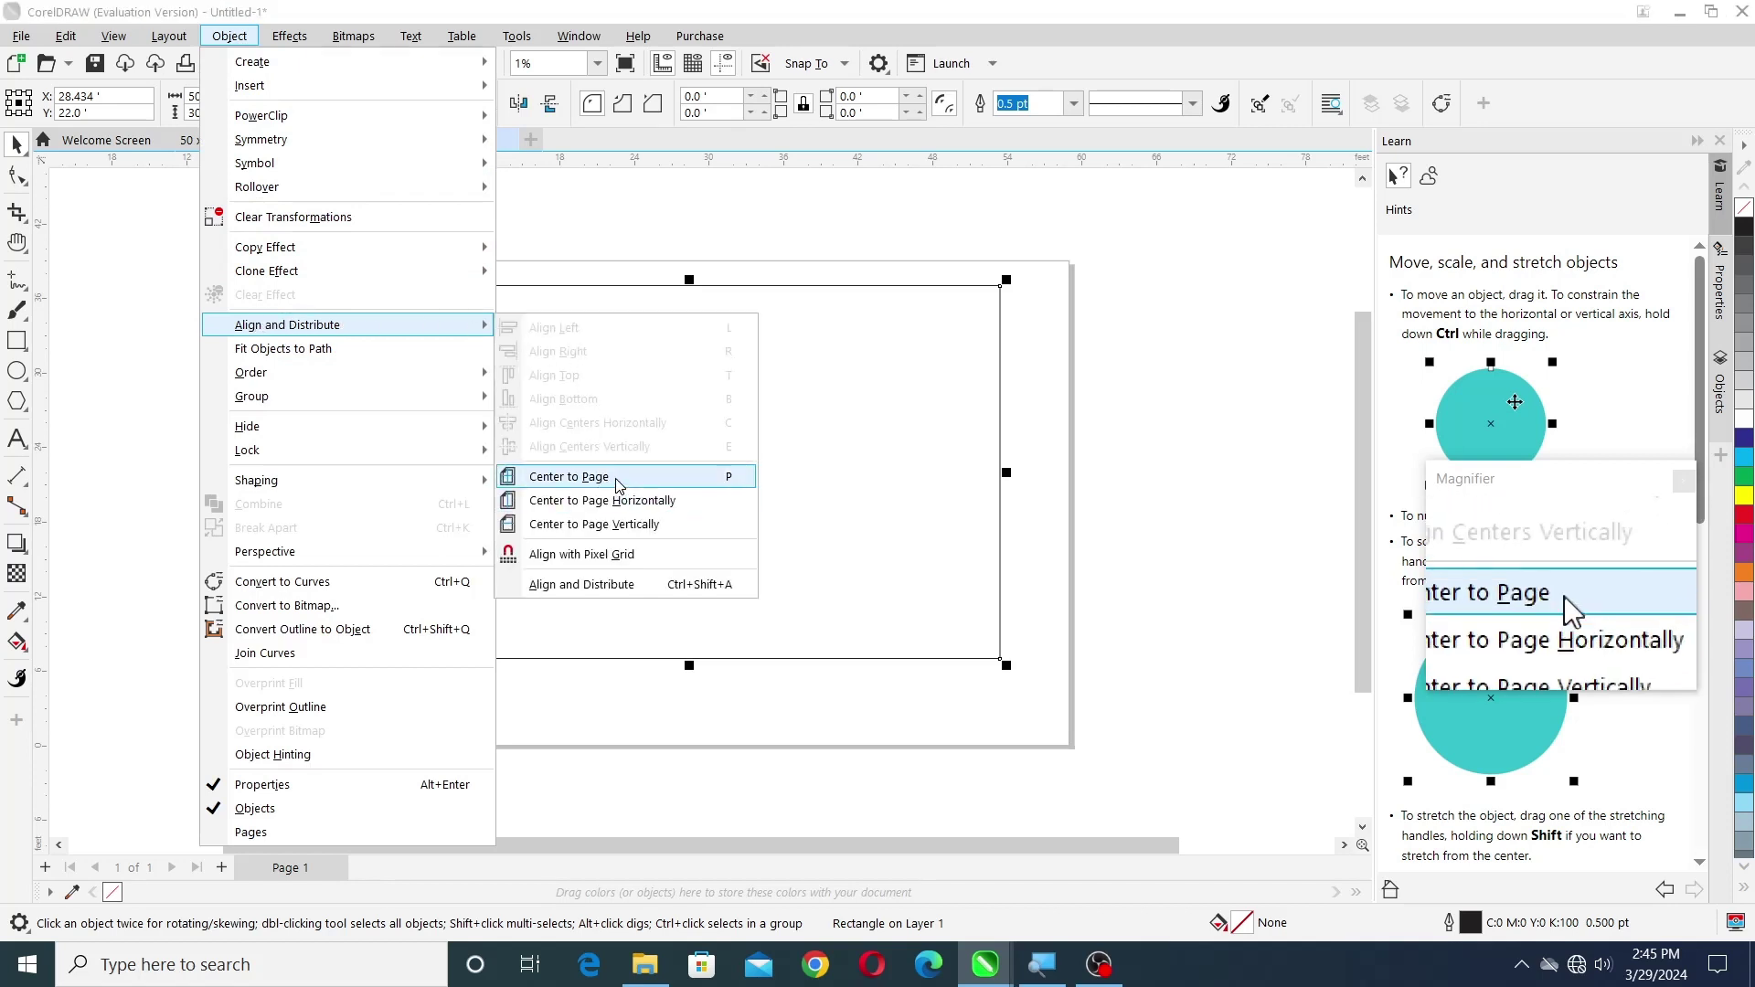
click(741, 483)
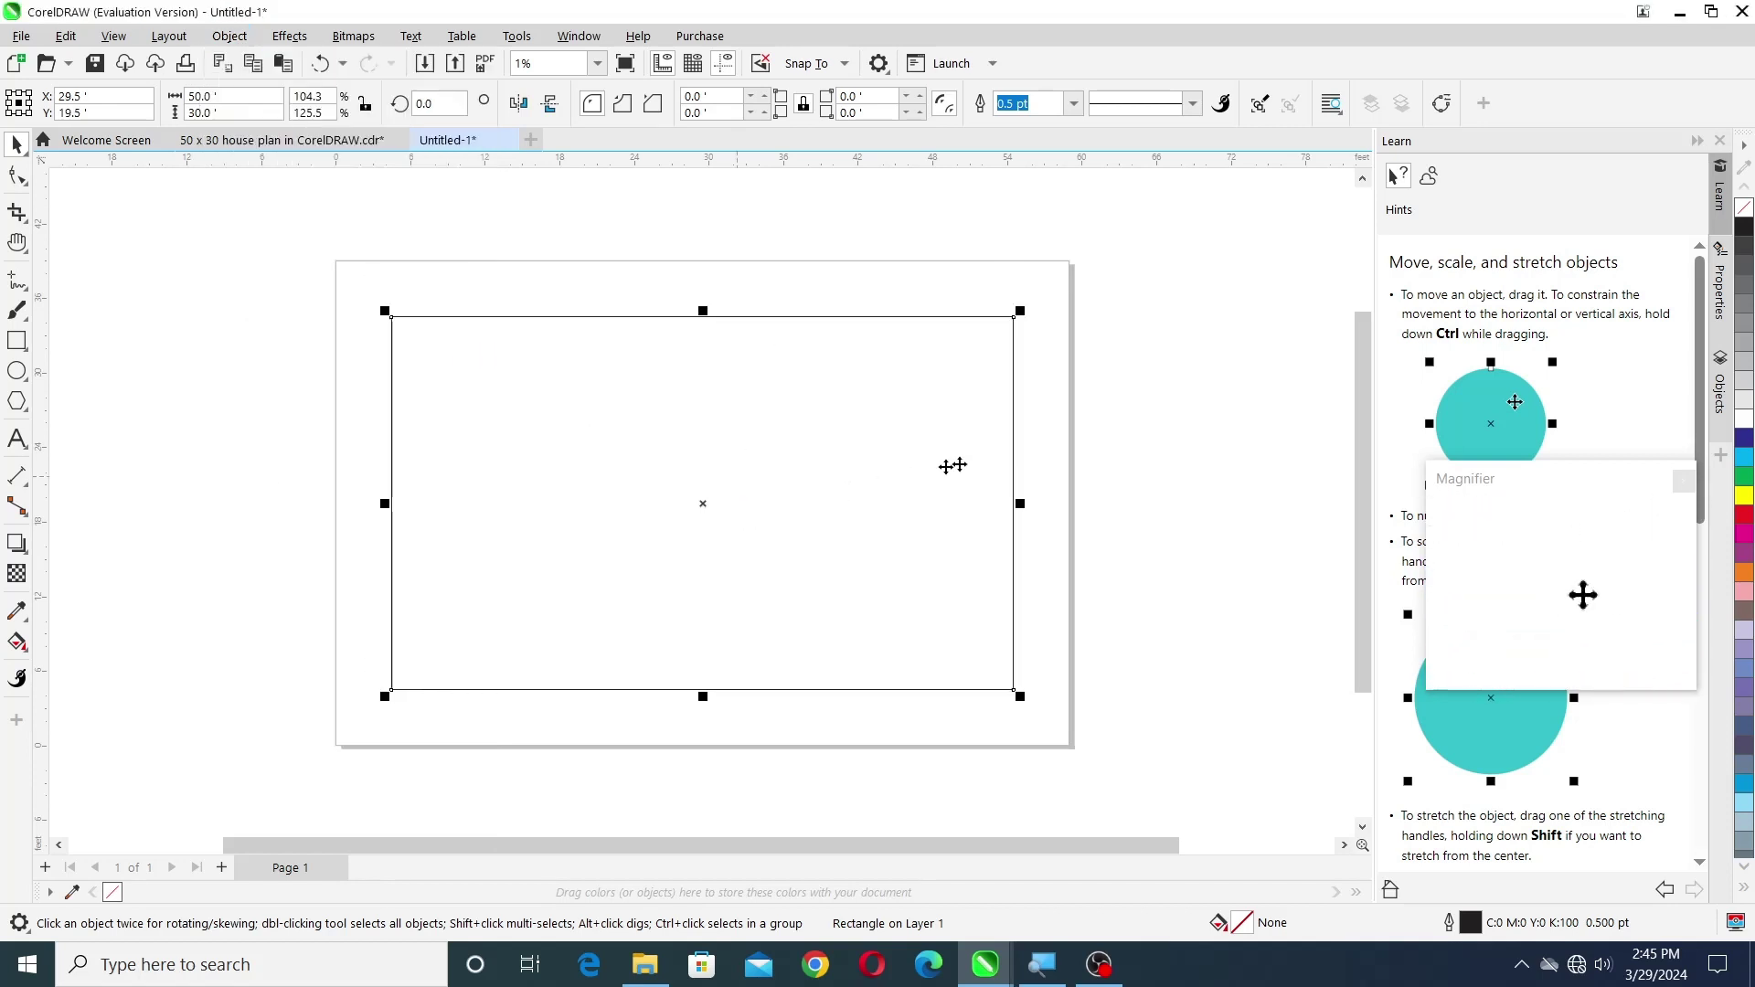
click(1119, 408)
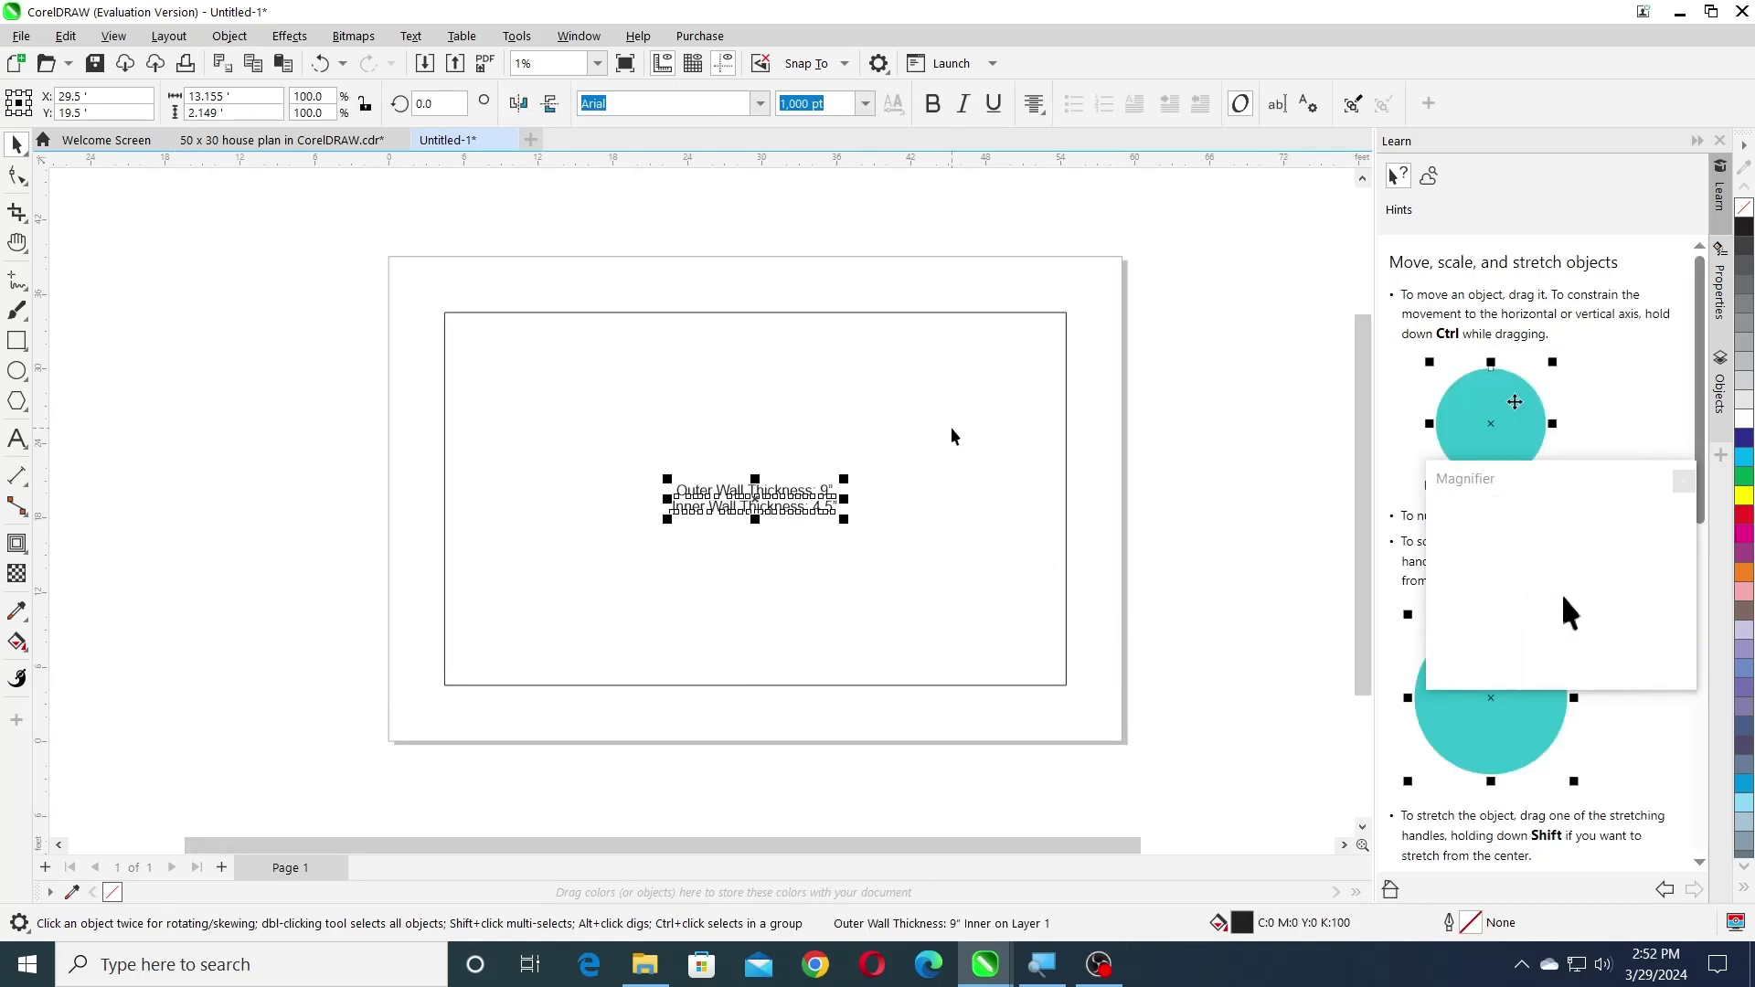
- Check the wall thickness note inside the outline, and change the document's drawing units to inches
click(952, 436)
scroll(744, 530, up, 2)
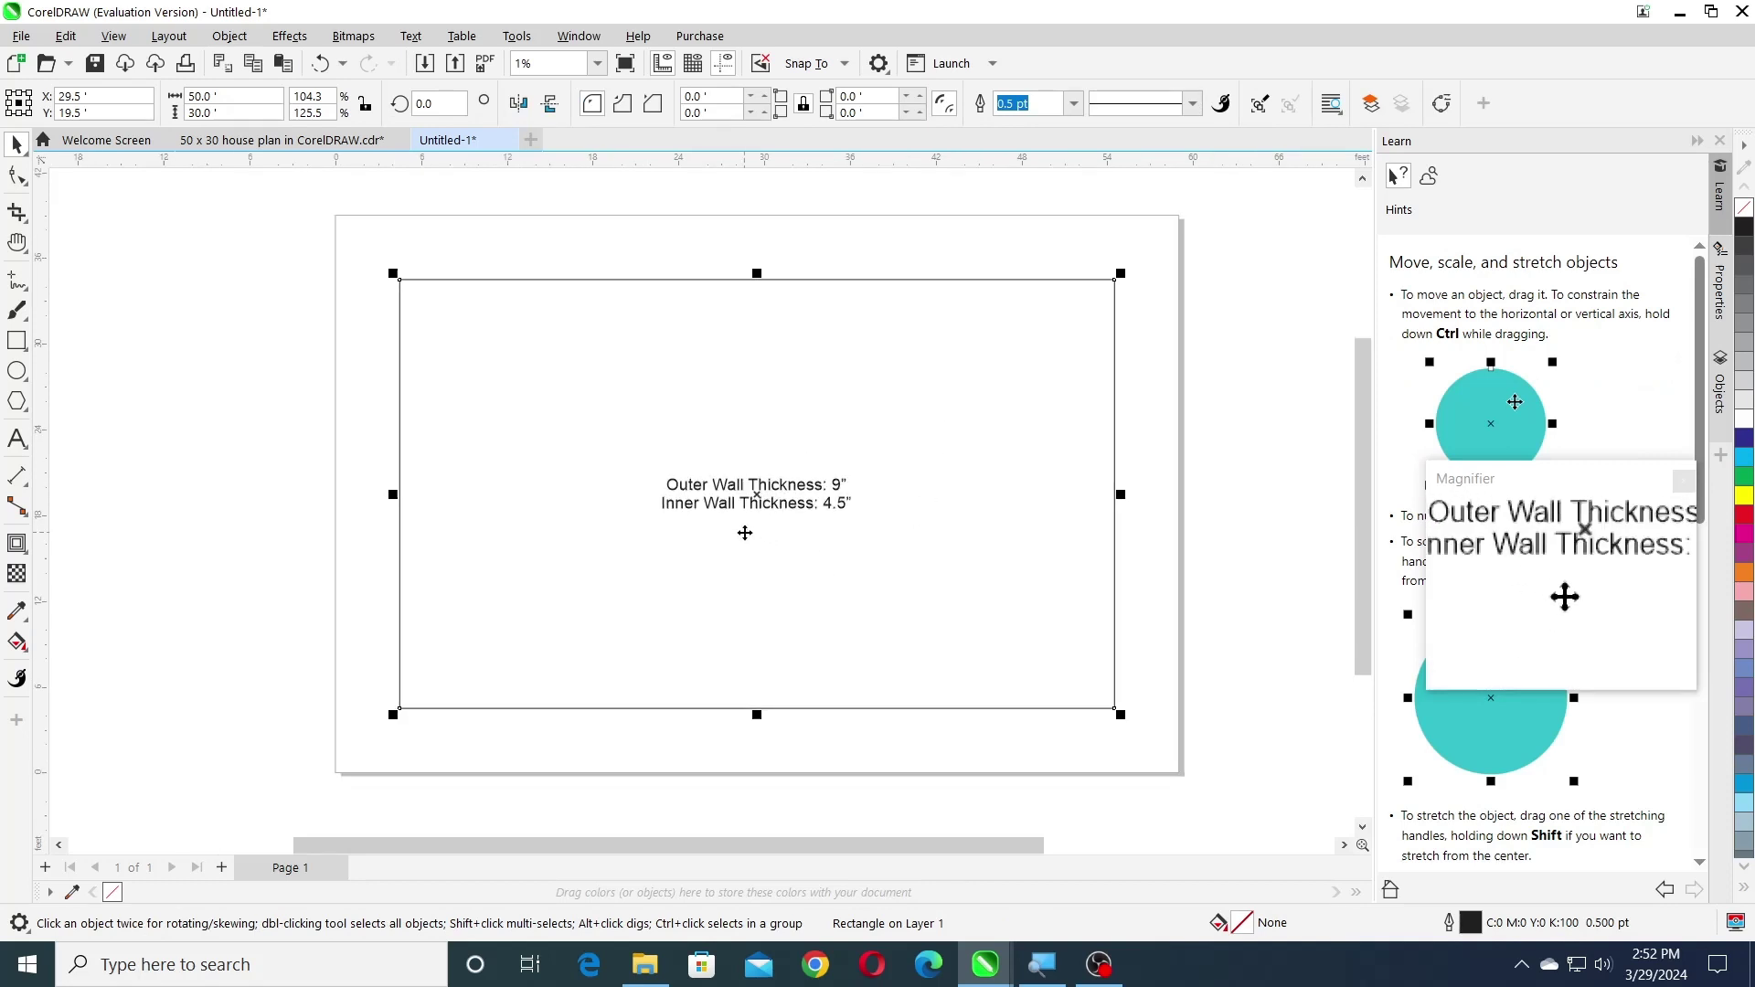
scroll(744, 532, up, 2)
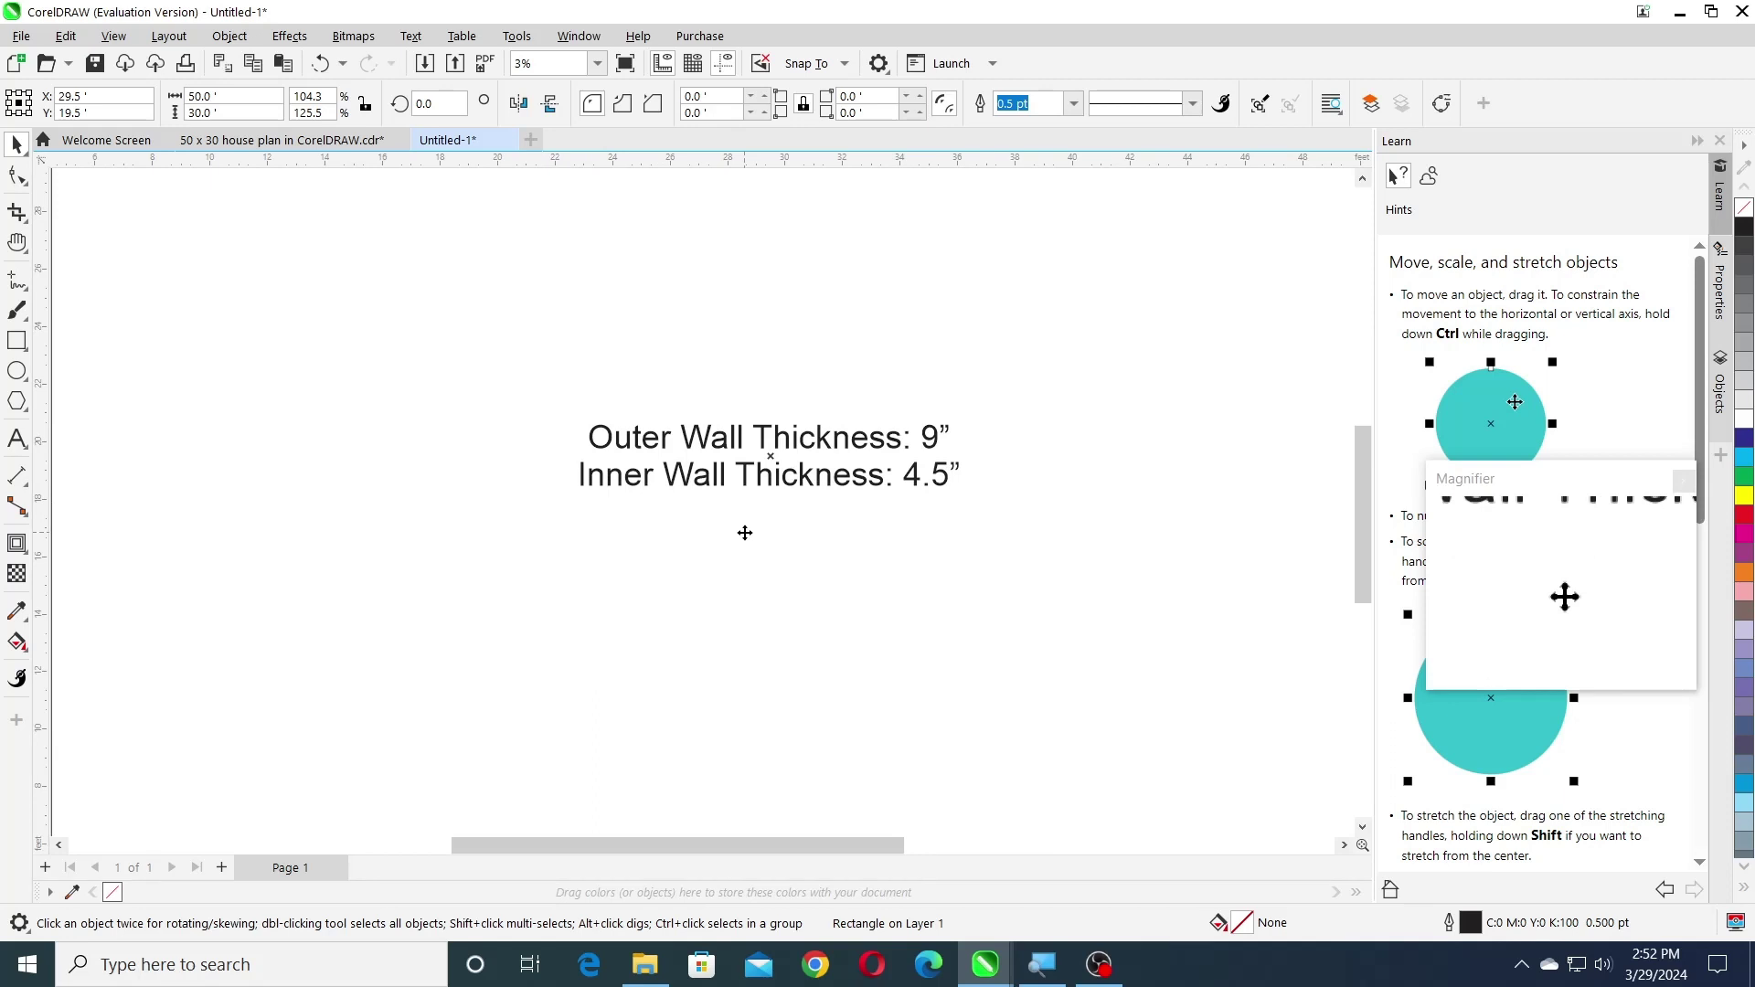
scroll(745, 533, down, 4)
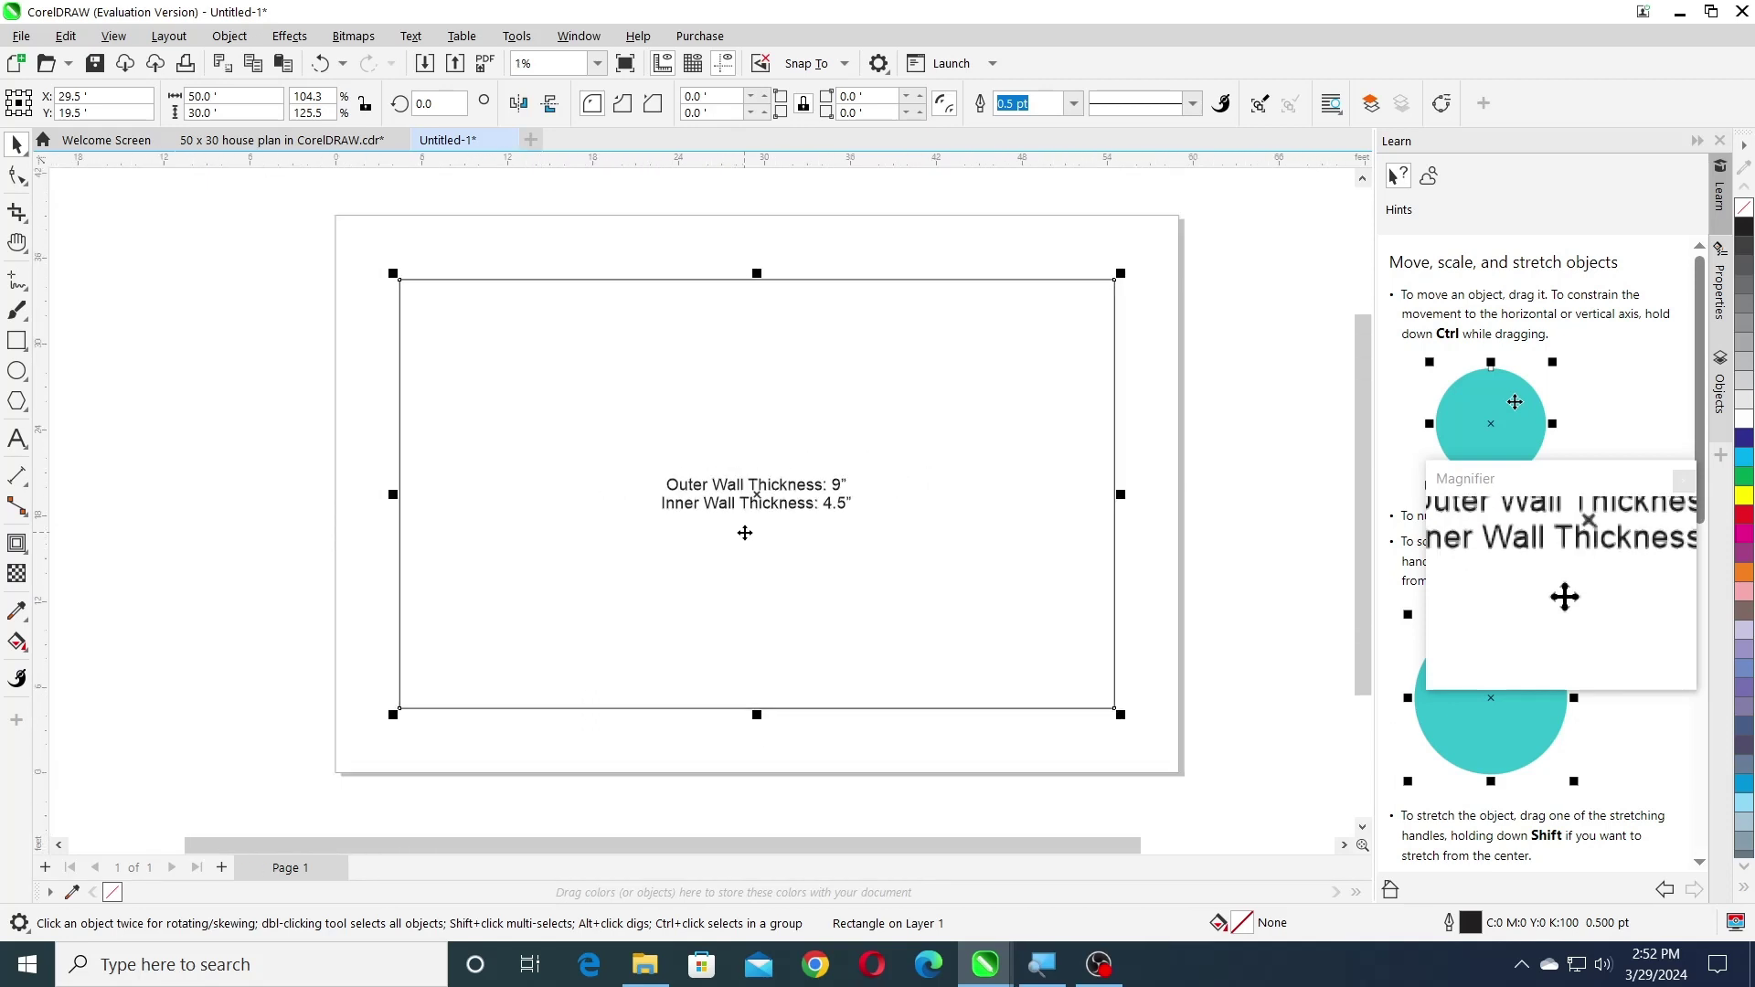
click(1191, 294)
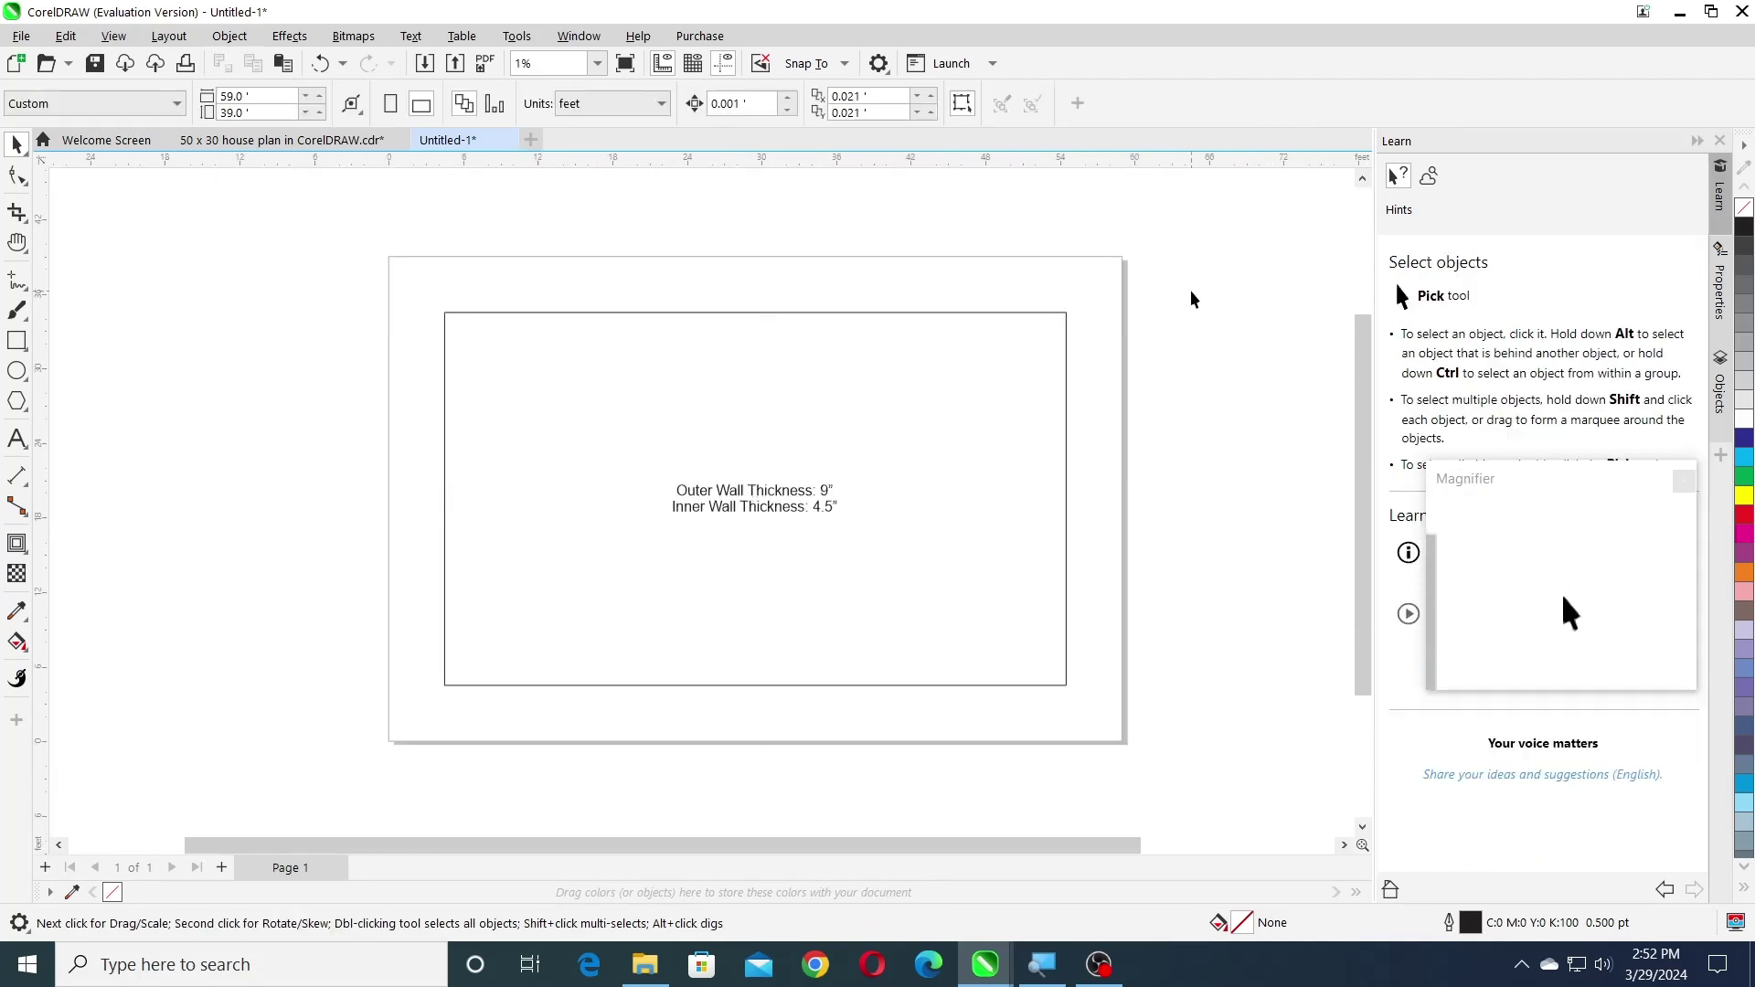
click(646, 109)
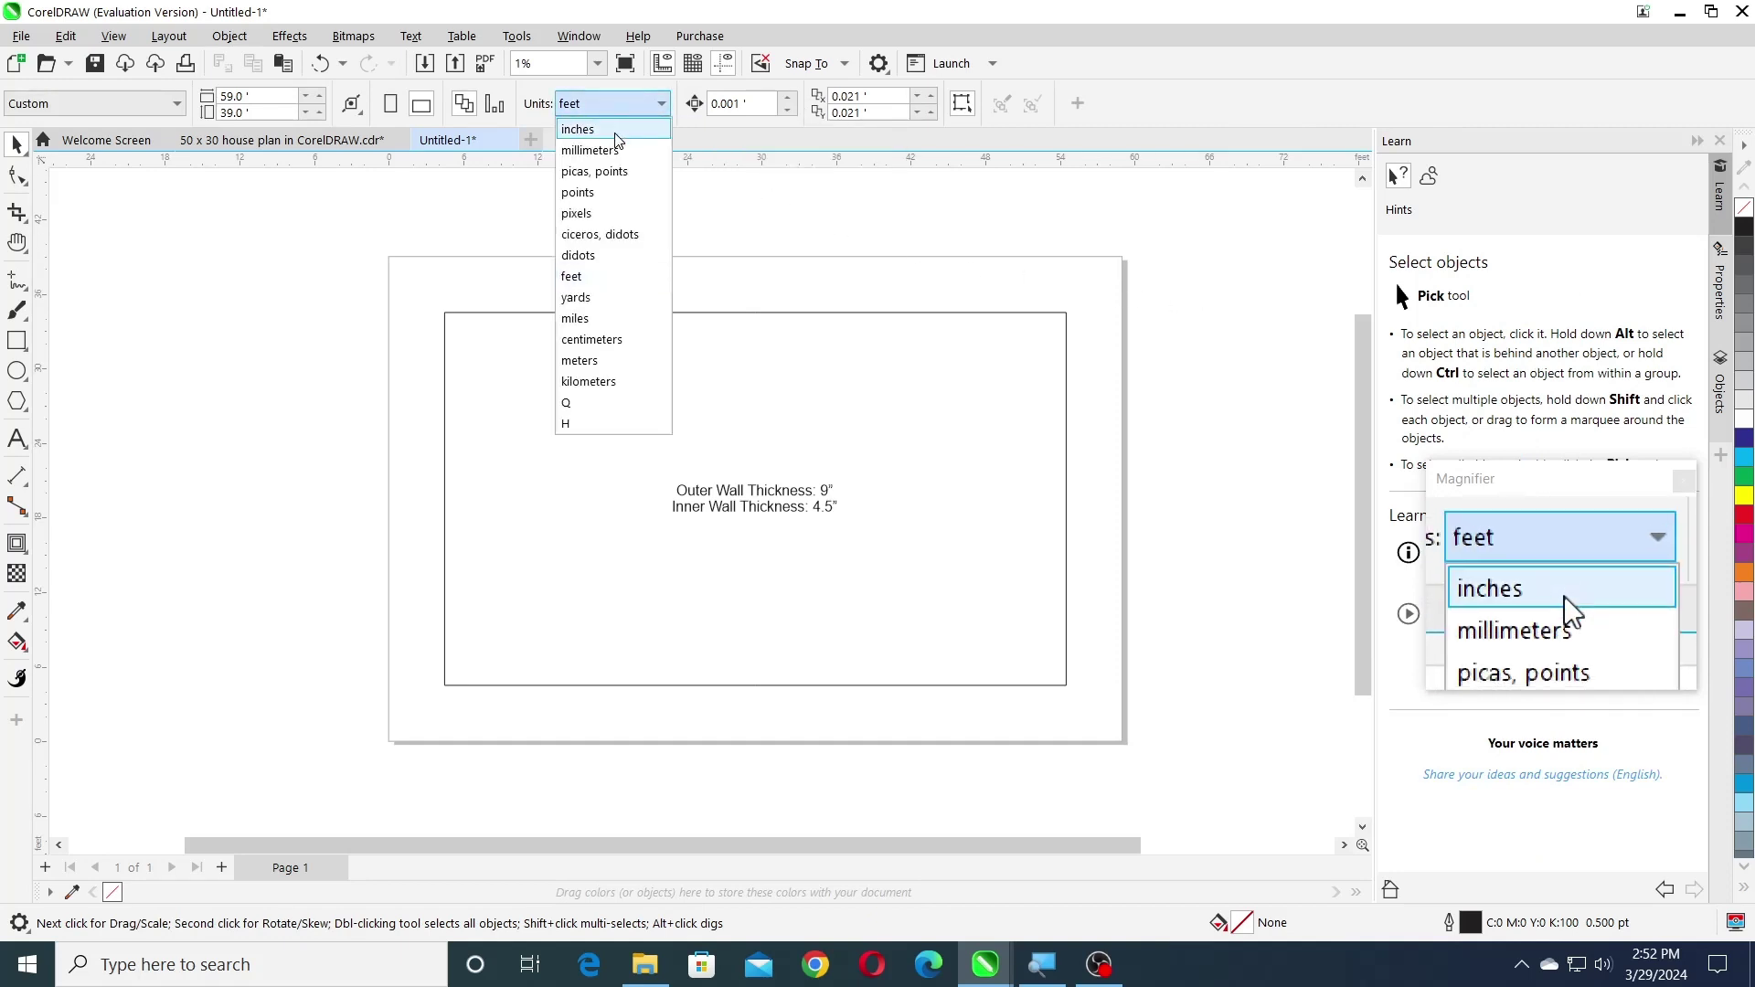
click(617, 137)
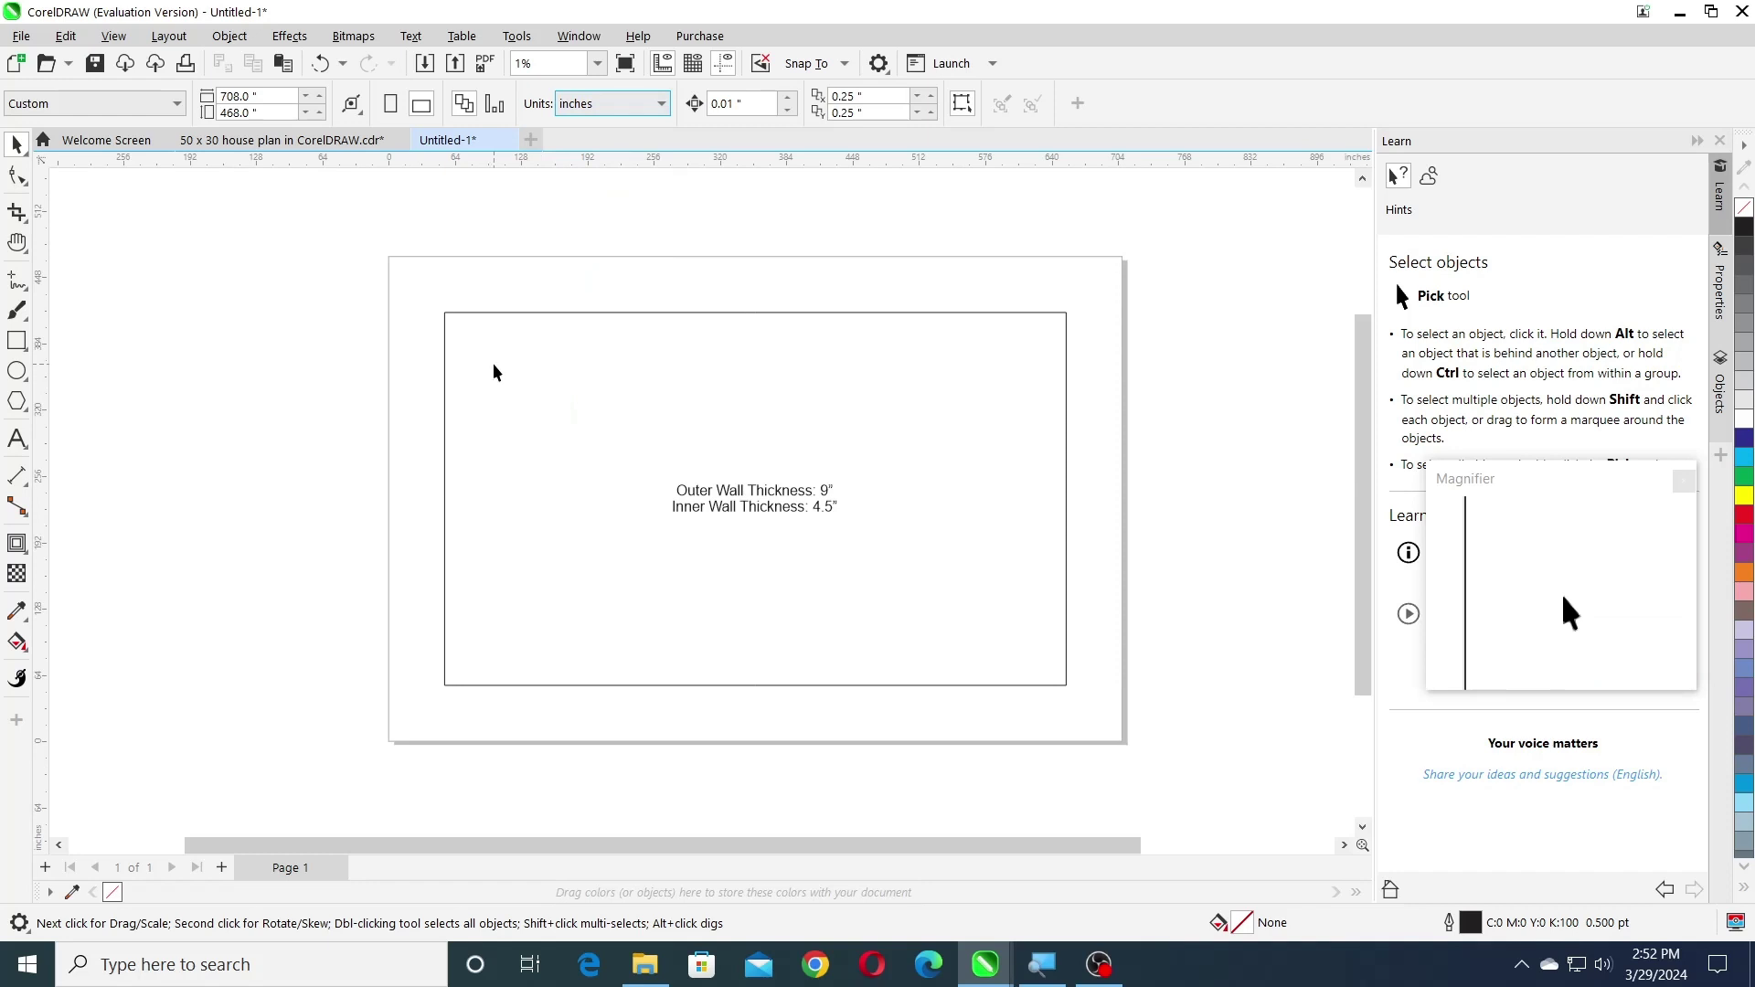
- Apply an inside contour with a 9-inch offset to the house outline rectangle for the outer walls
click(535, 391)
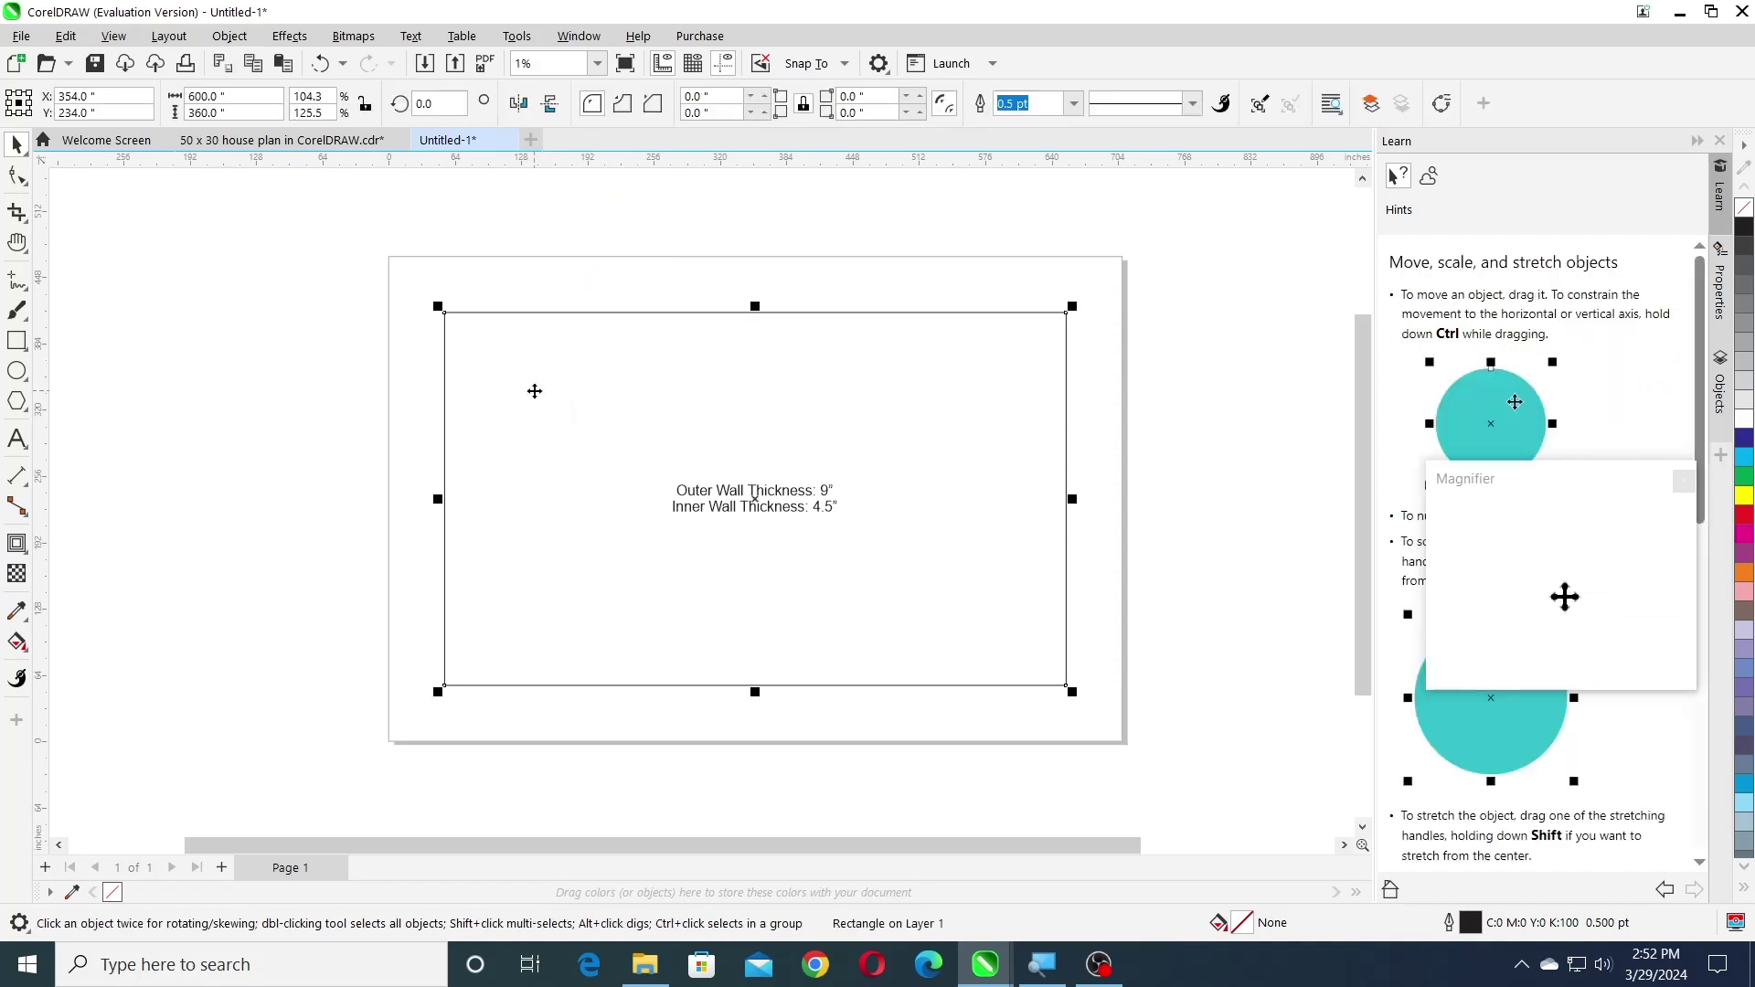
click(17, 546)
click(16, 546)
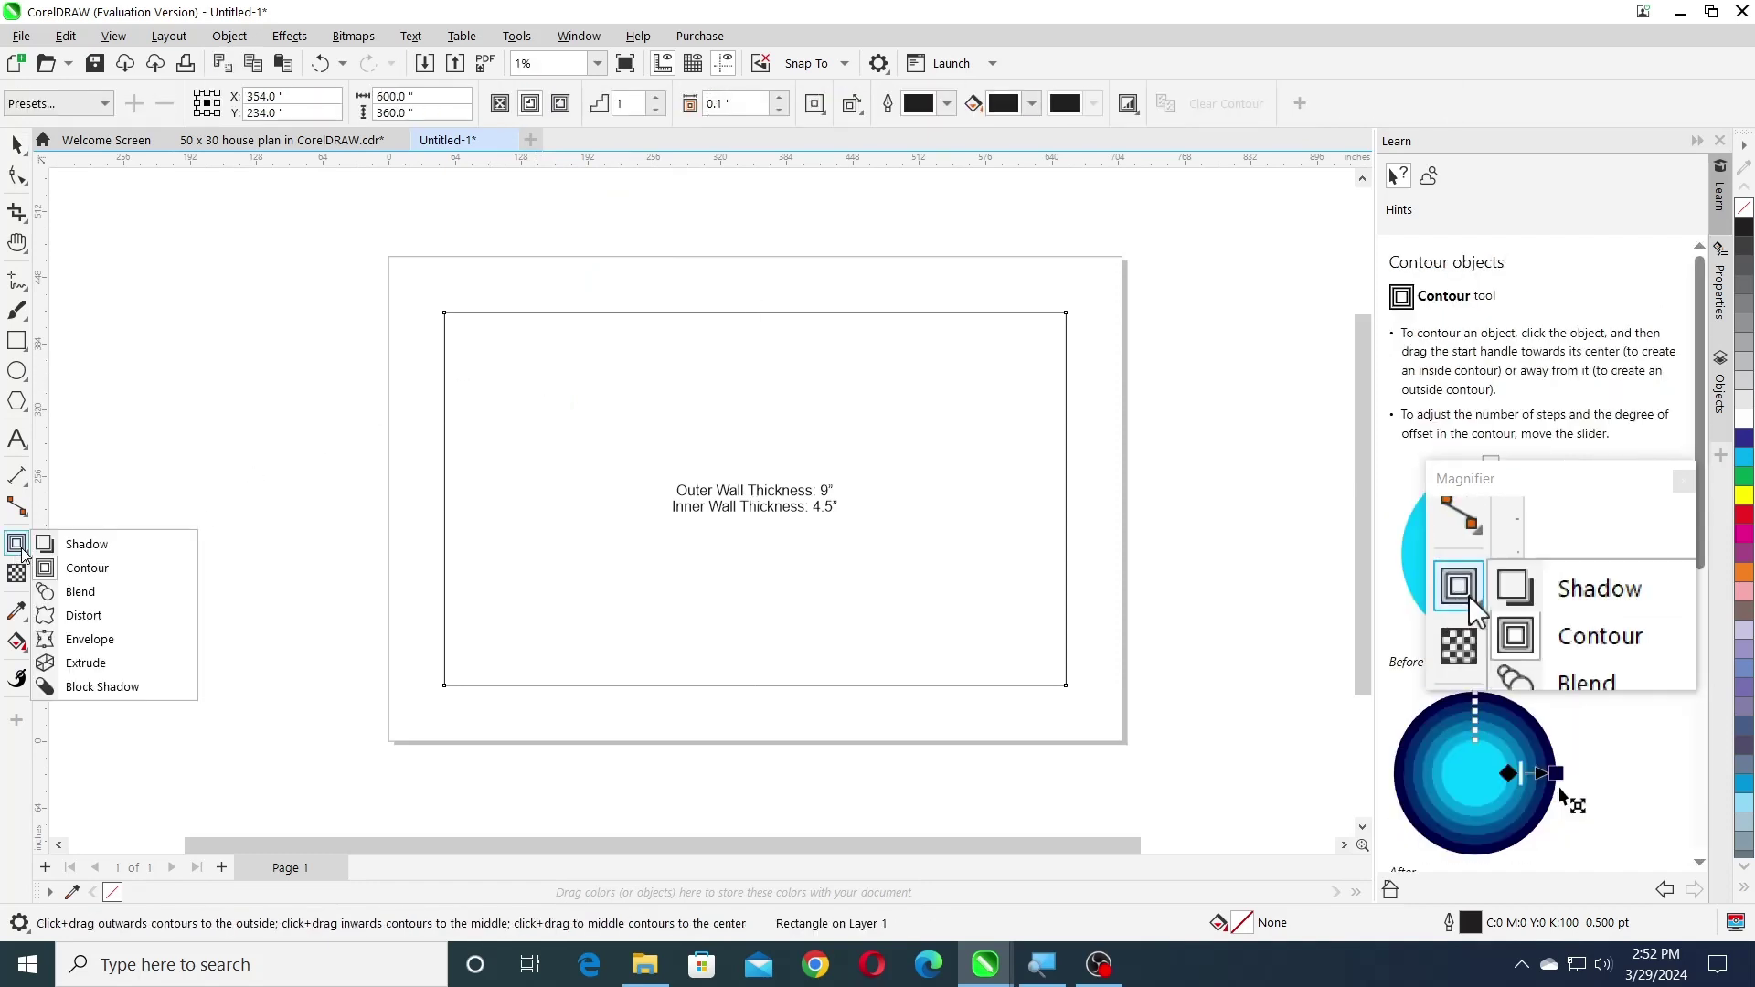
click(113, 572)
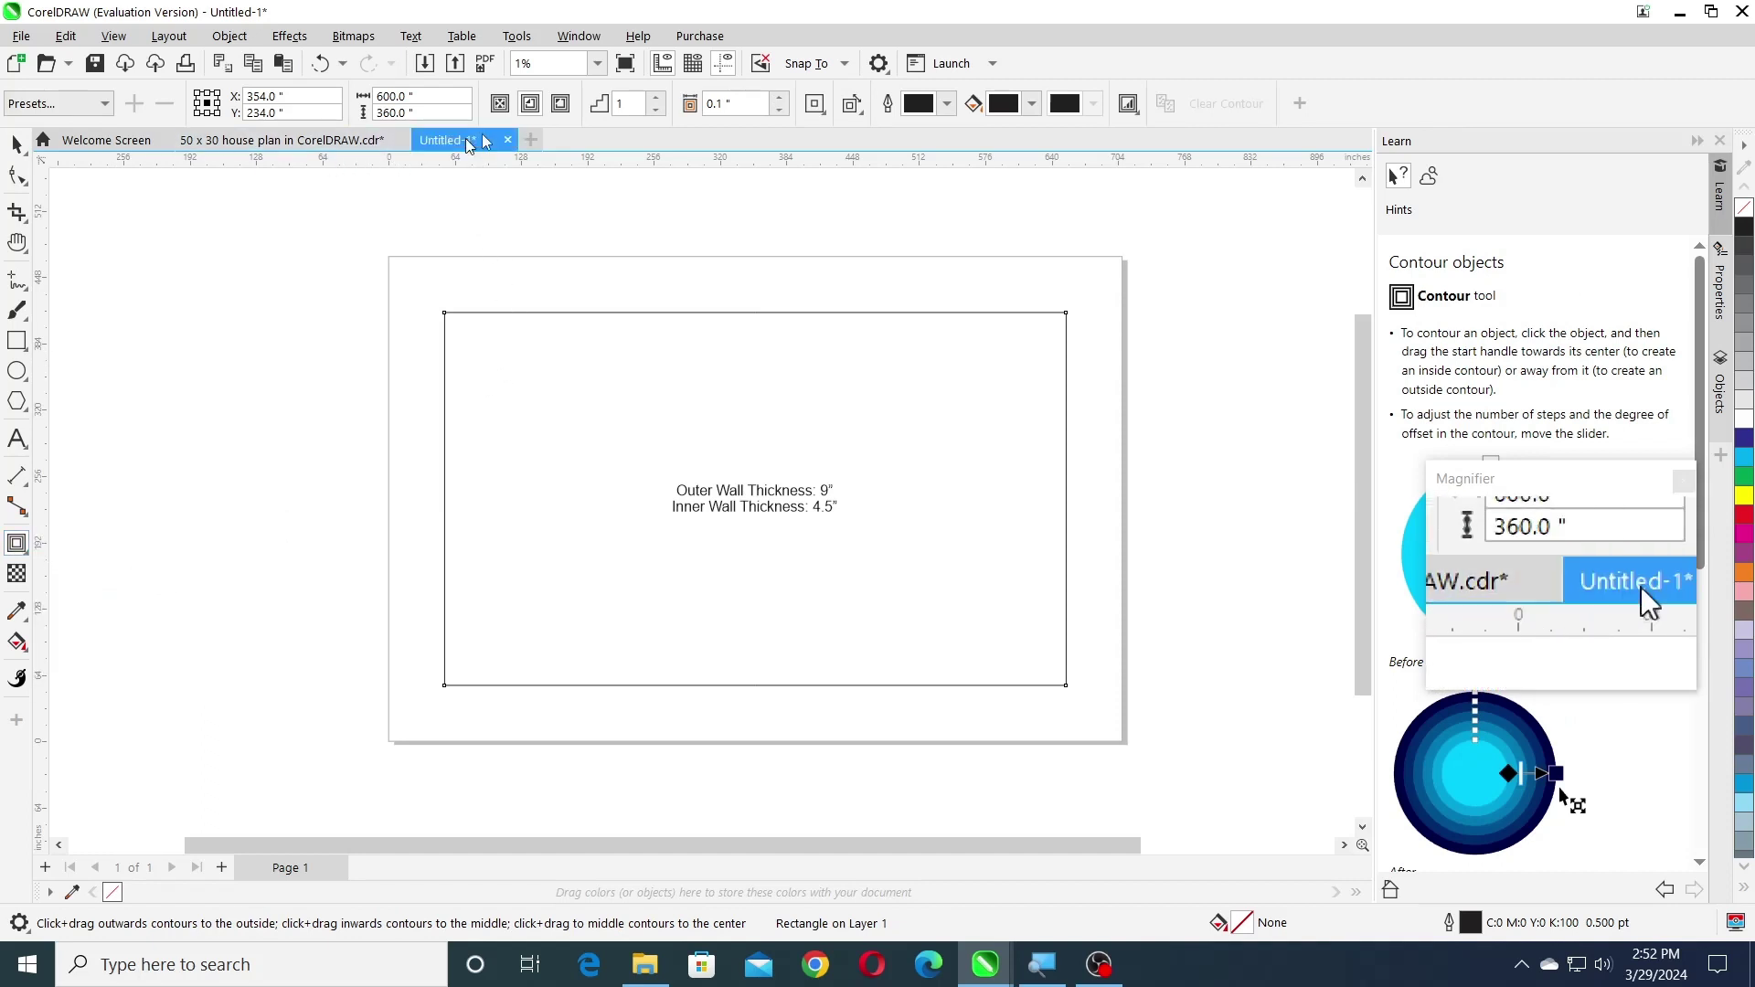
double_click(742, 103)
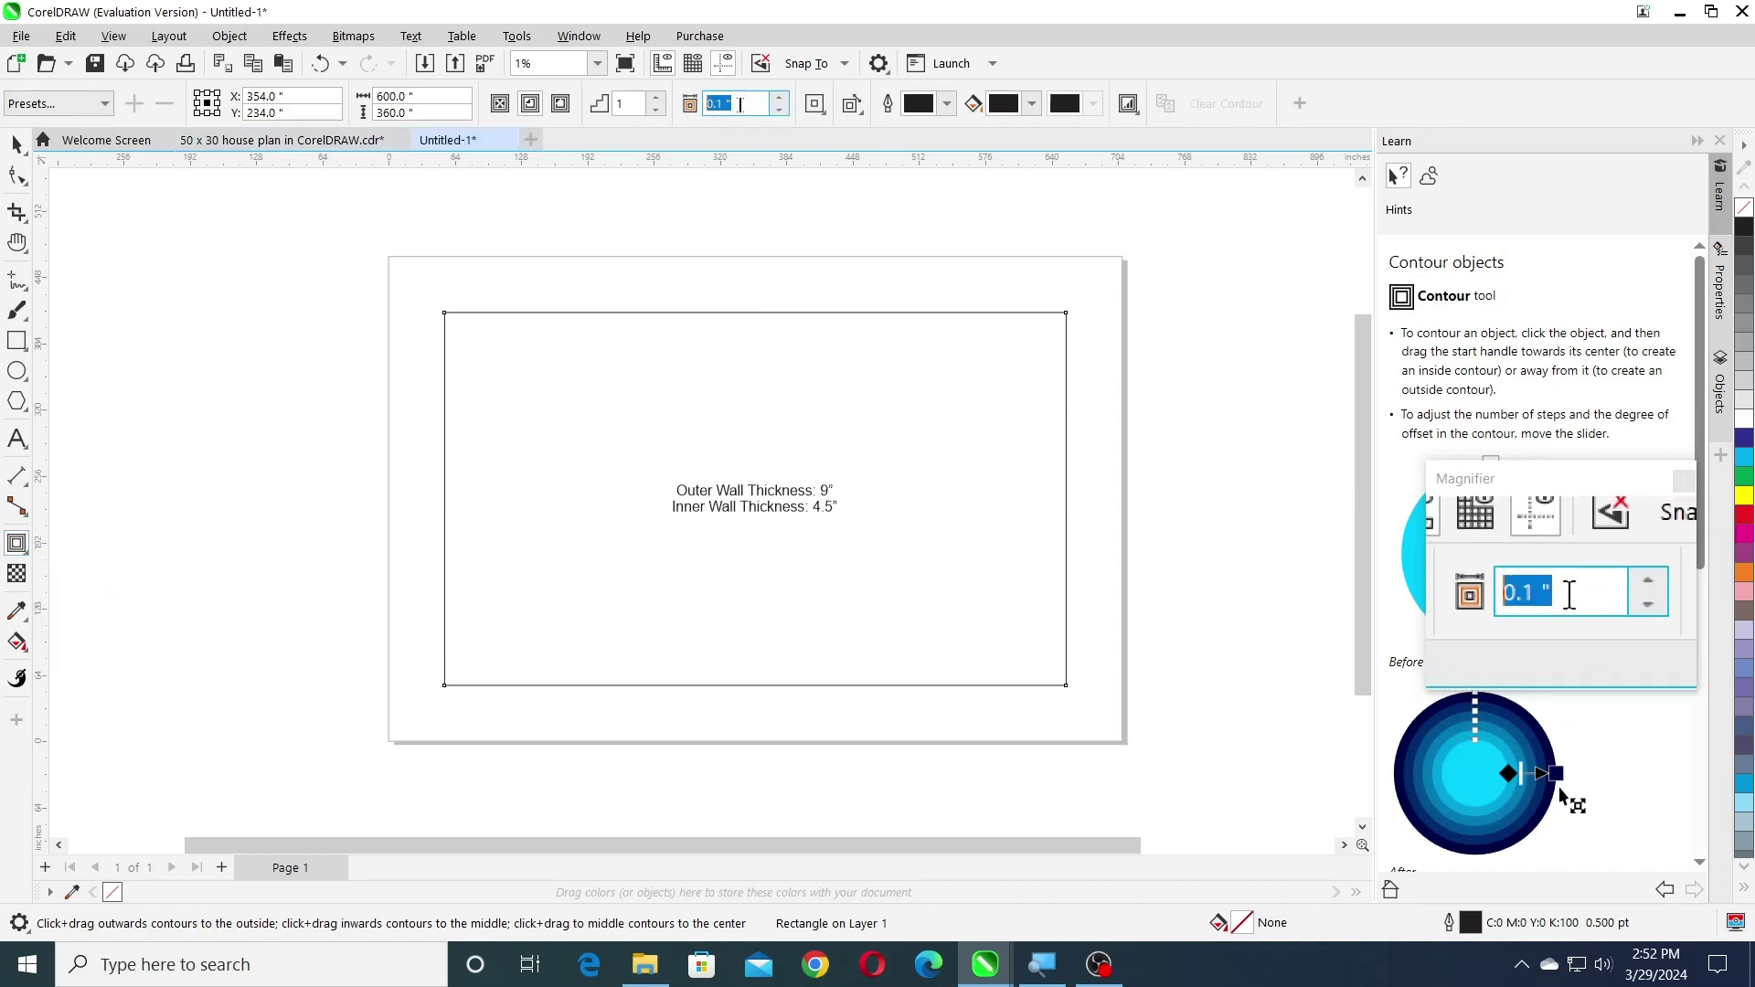
text(9)
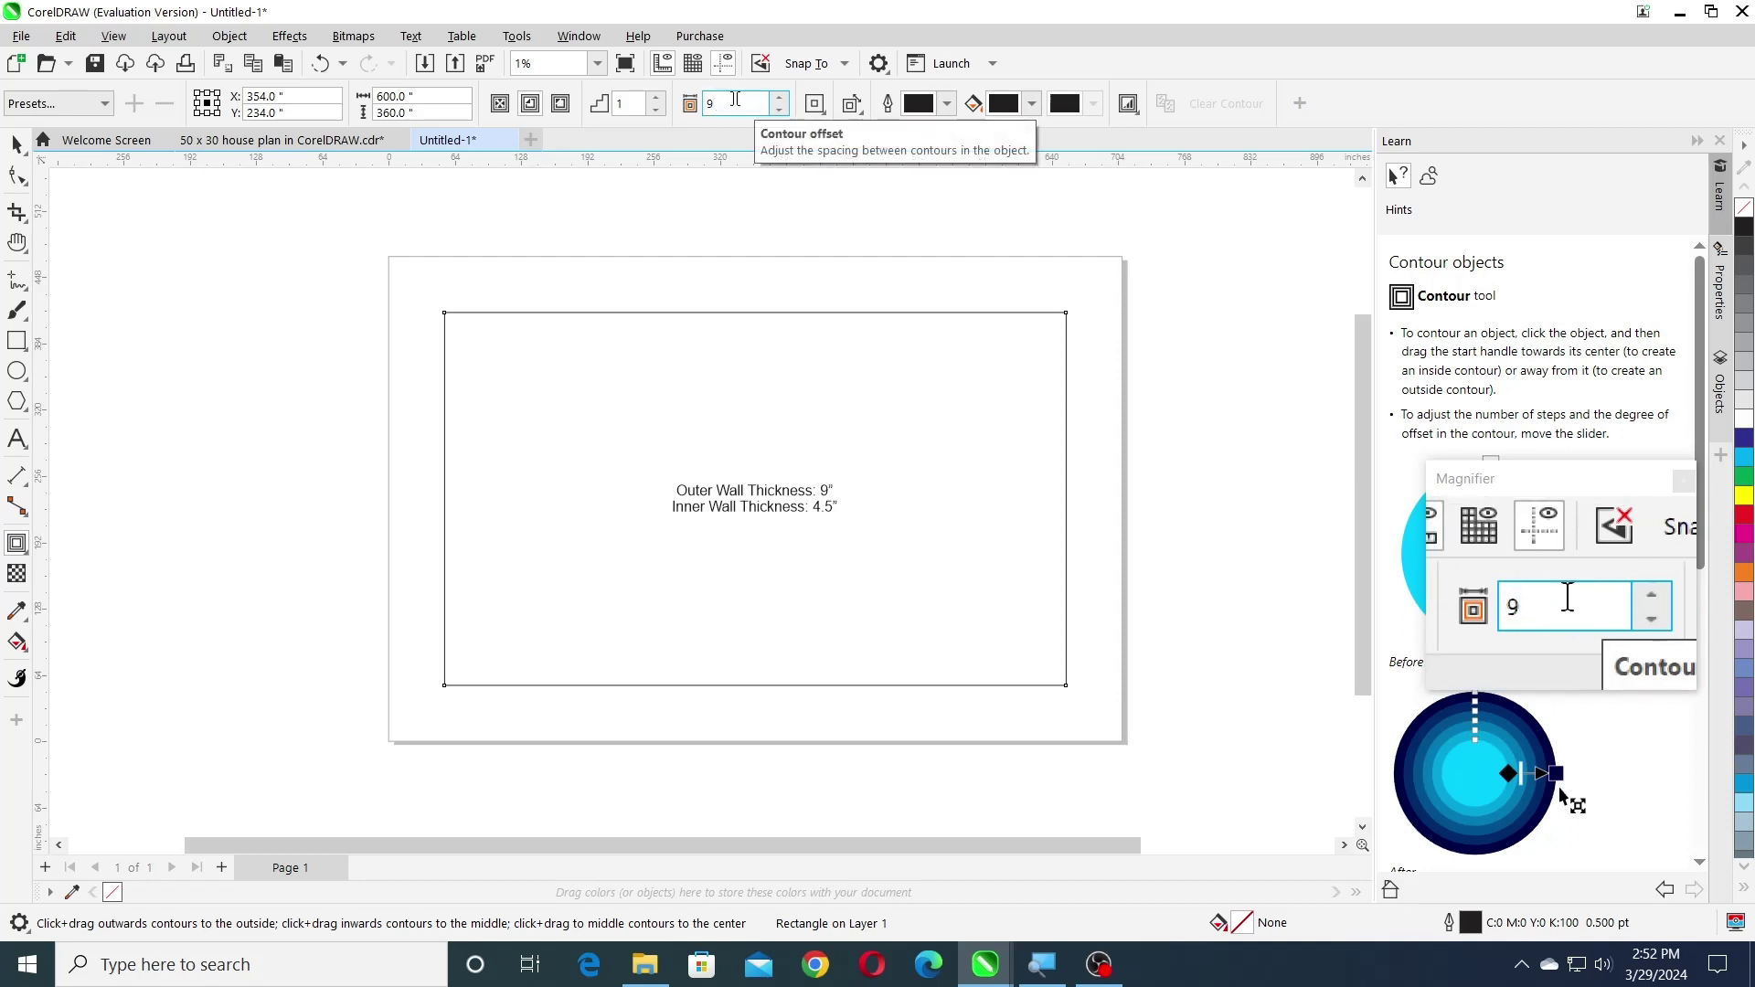
click(531, 108)
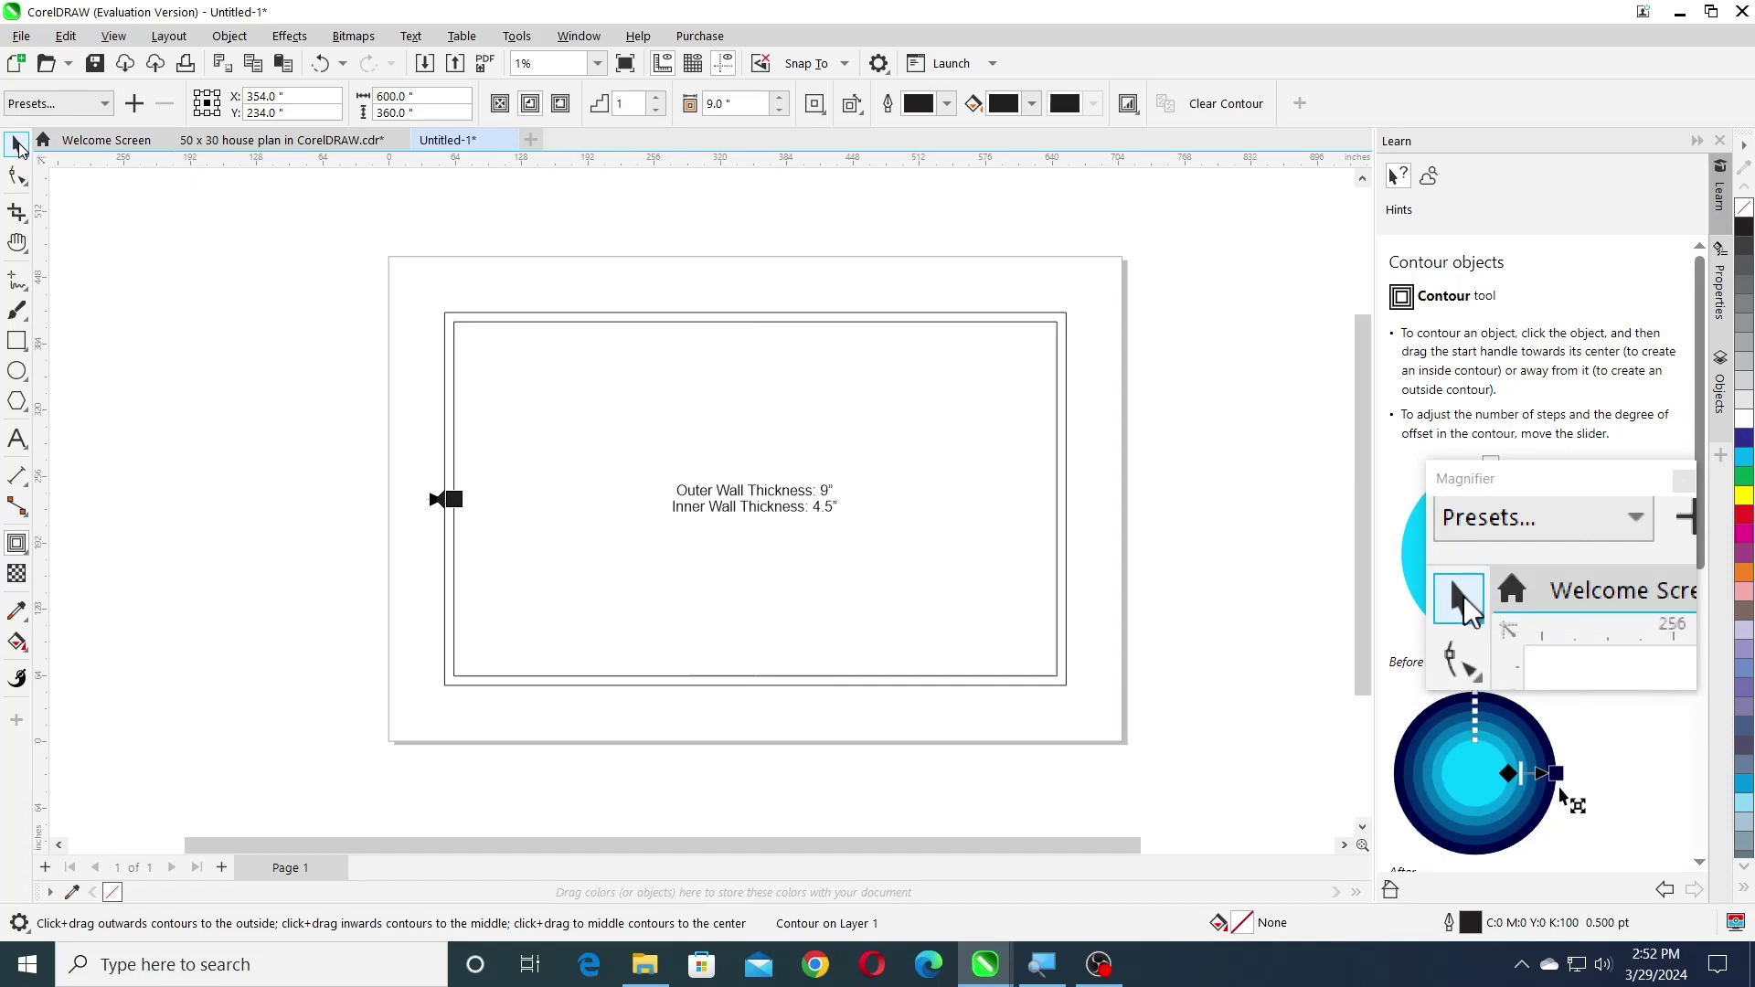
- Break the wall contour apart into separate inner and outer rectangles and clear the selection
click(17, 144)
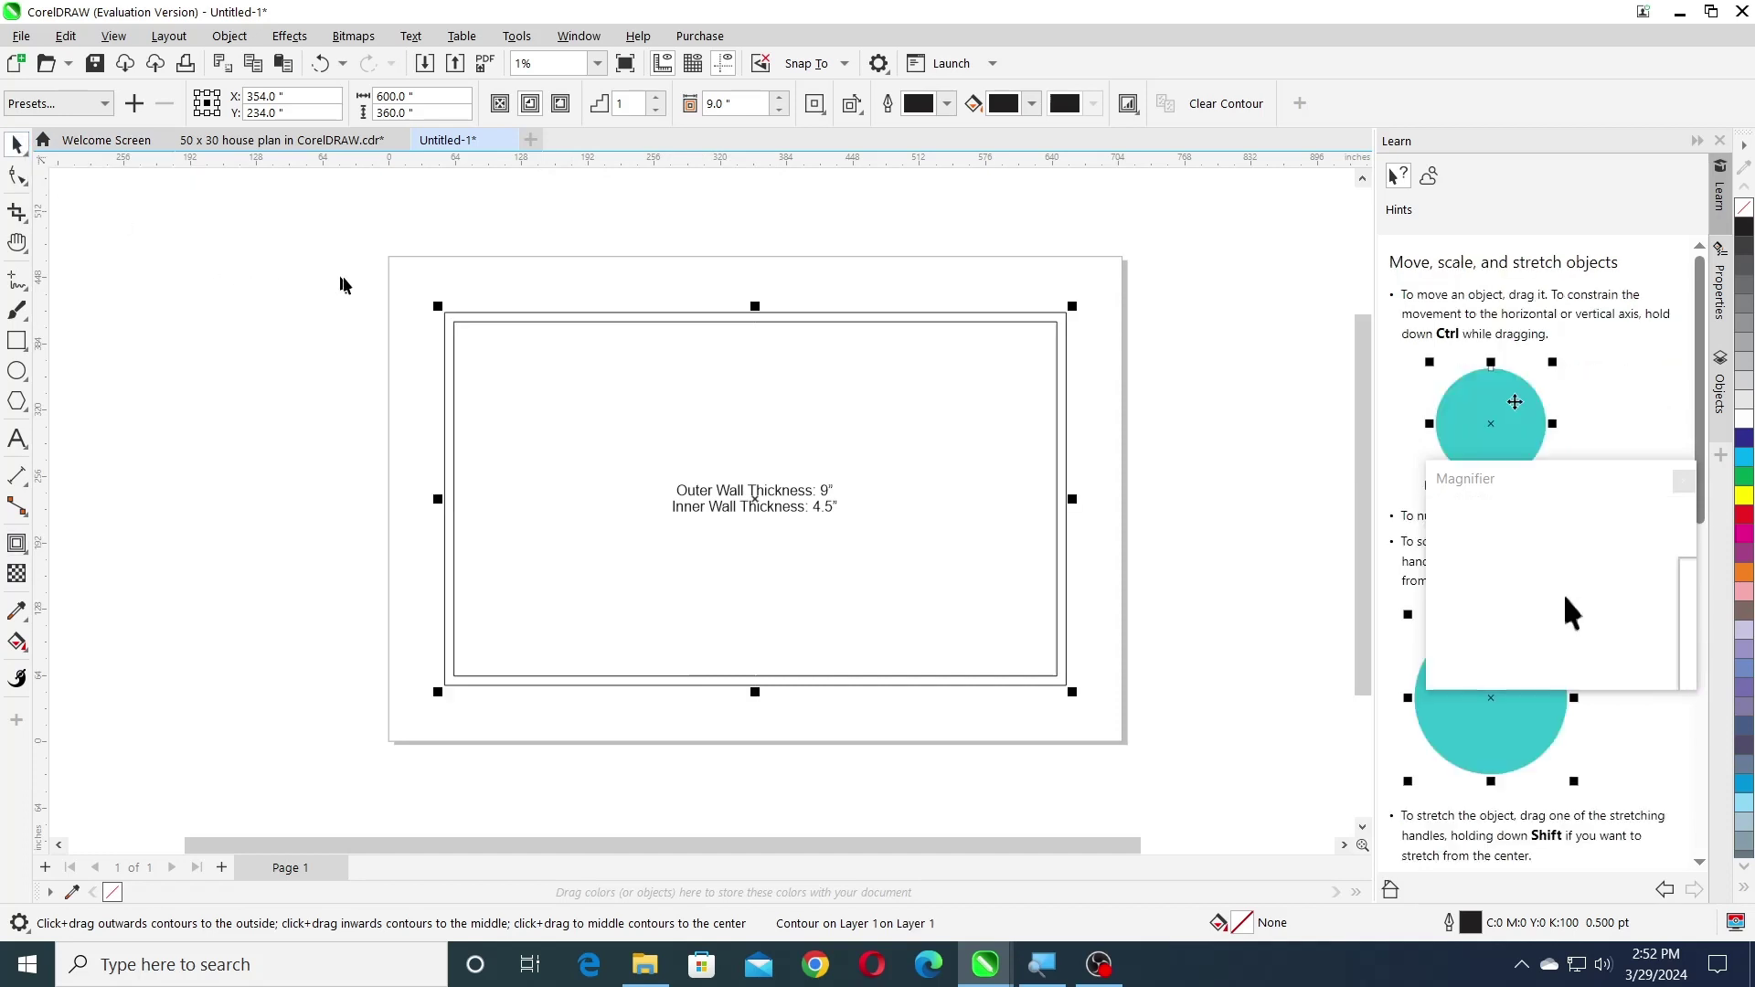
click(231, 37)
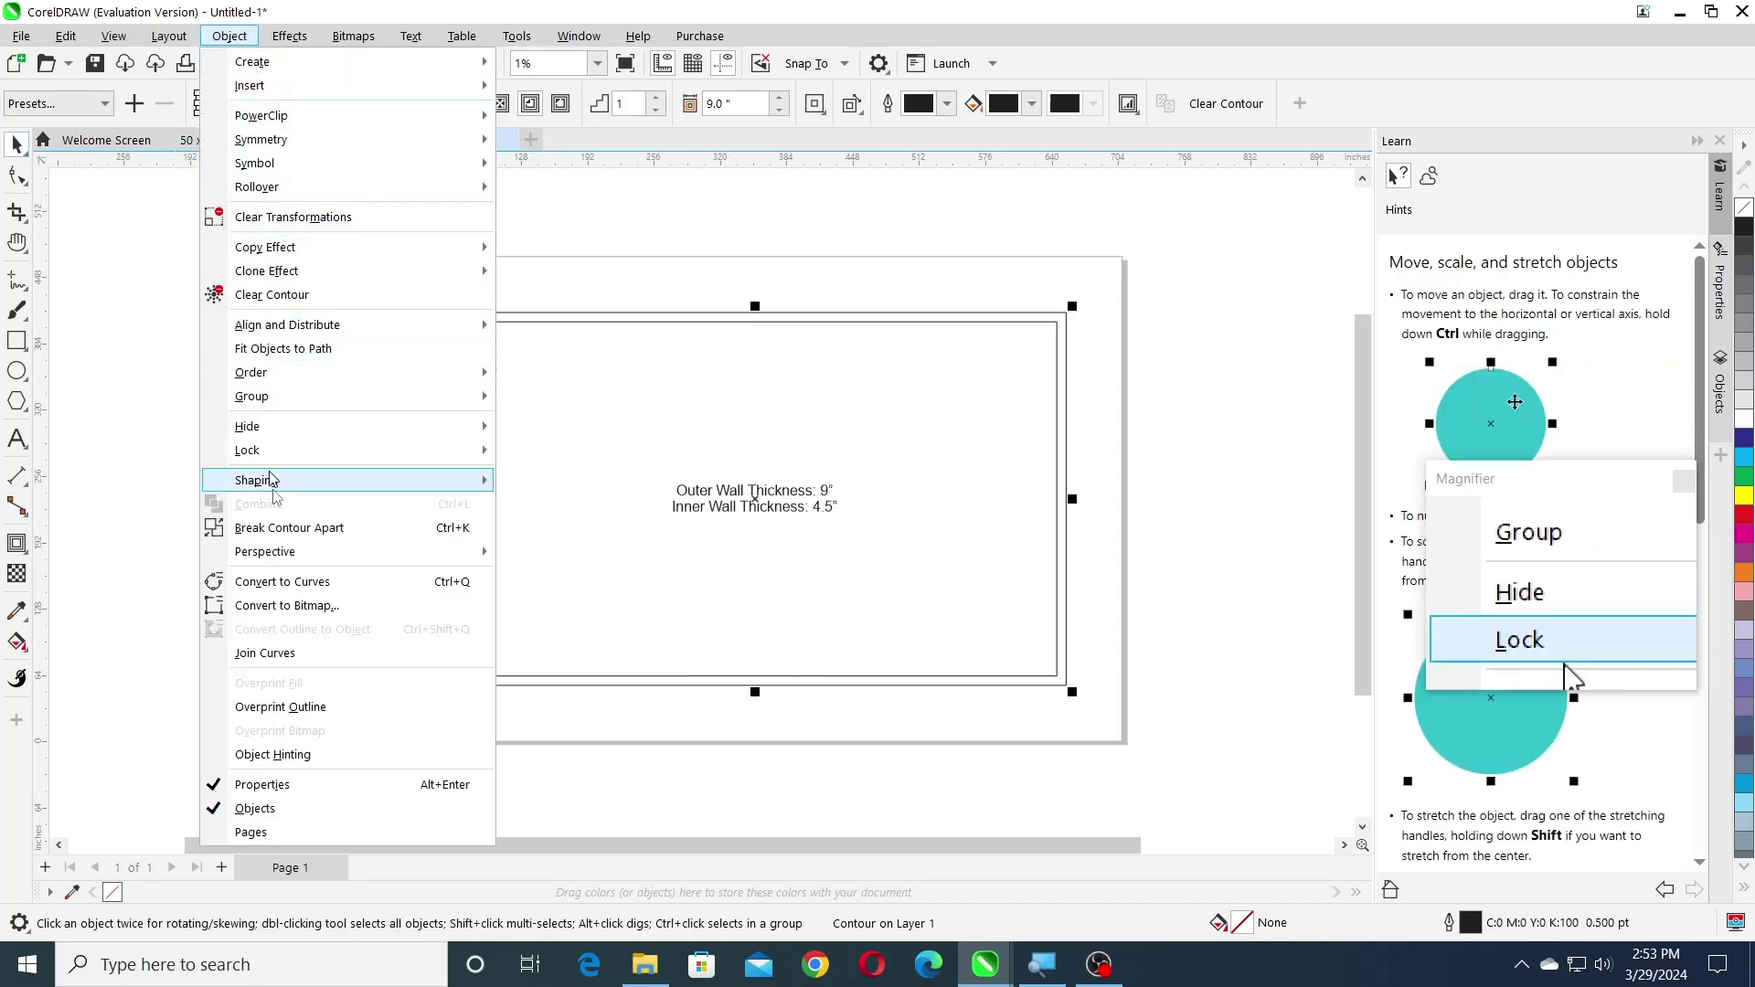
click(290, 533)
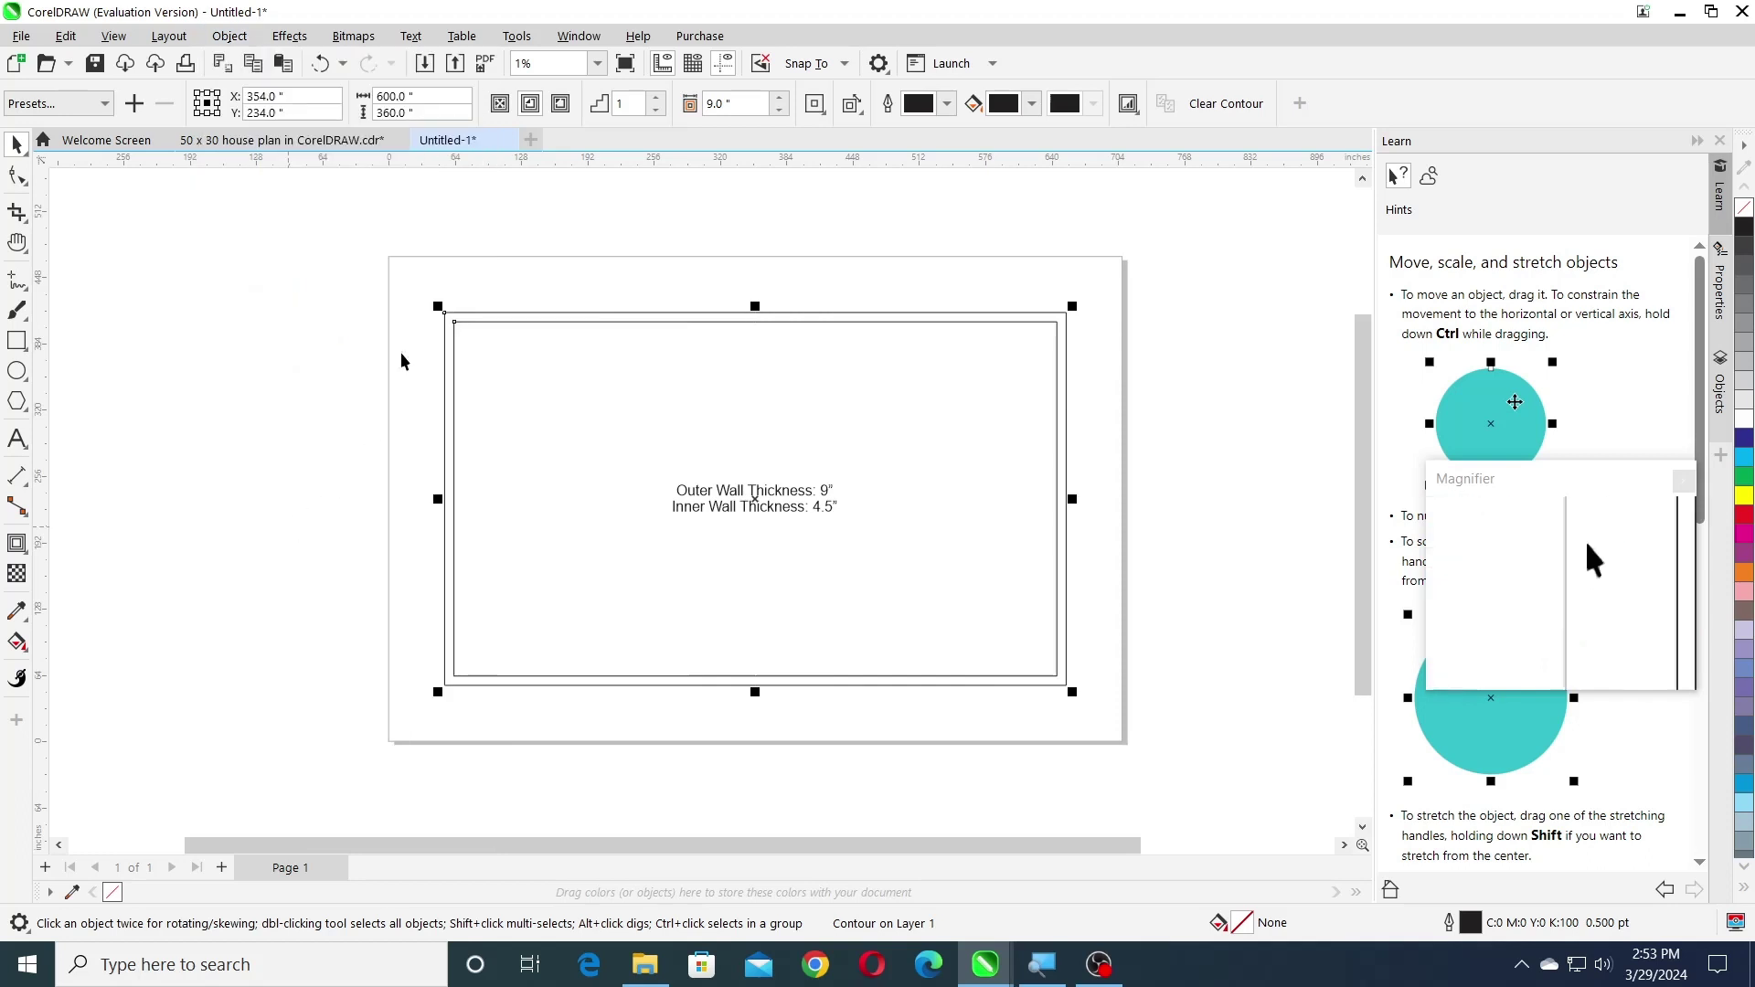
click(530, 215)
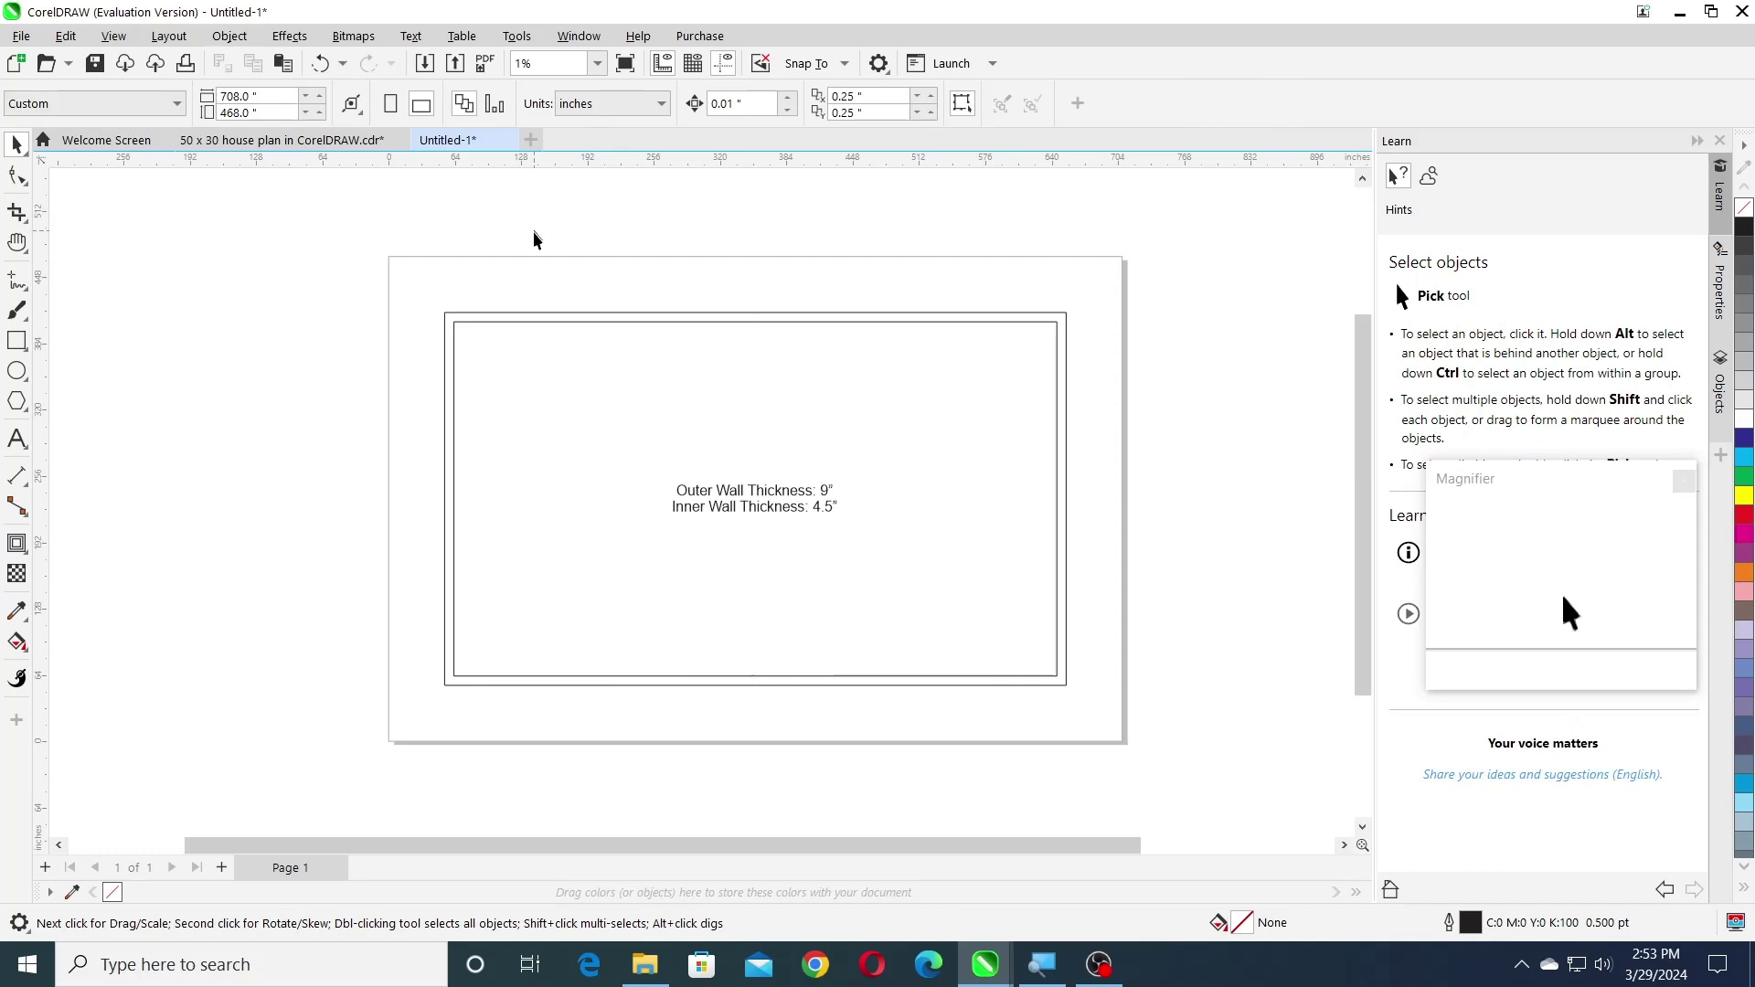
- Convert the inner wall rectangle to curves
click(478, 326)
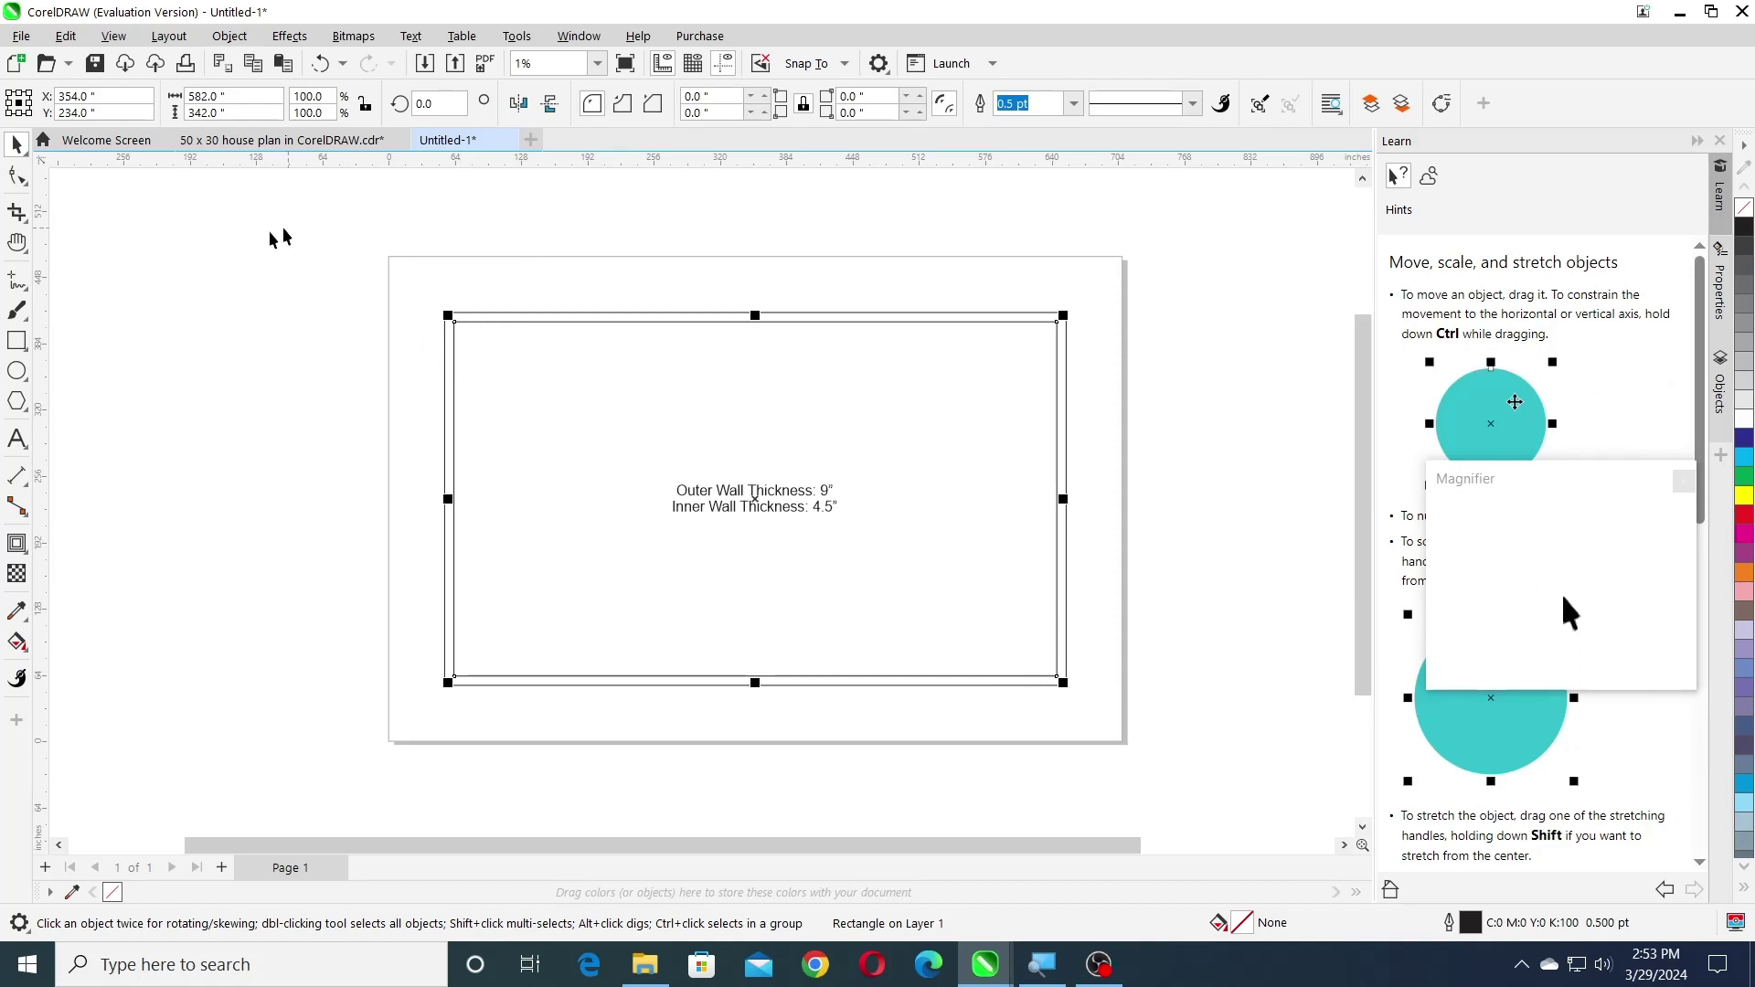
click(244, 34)
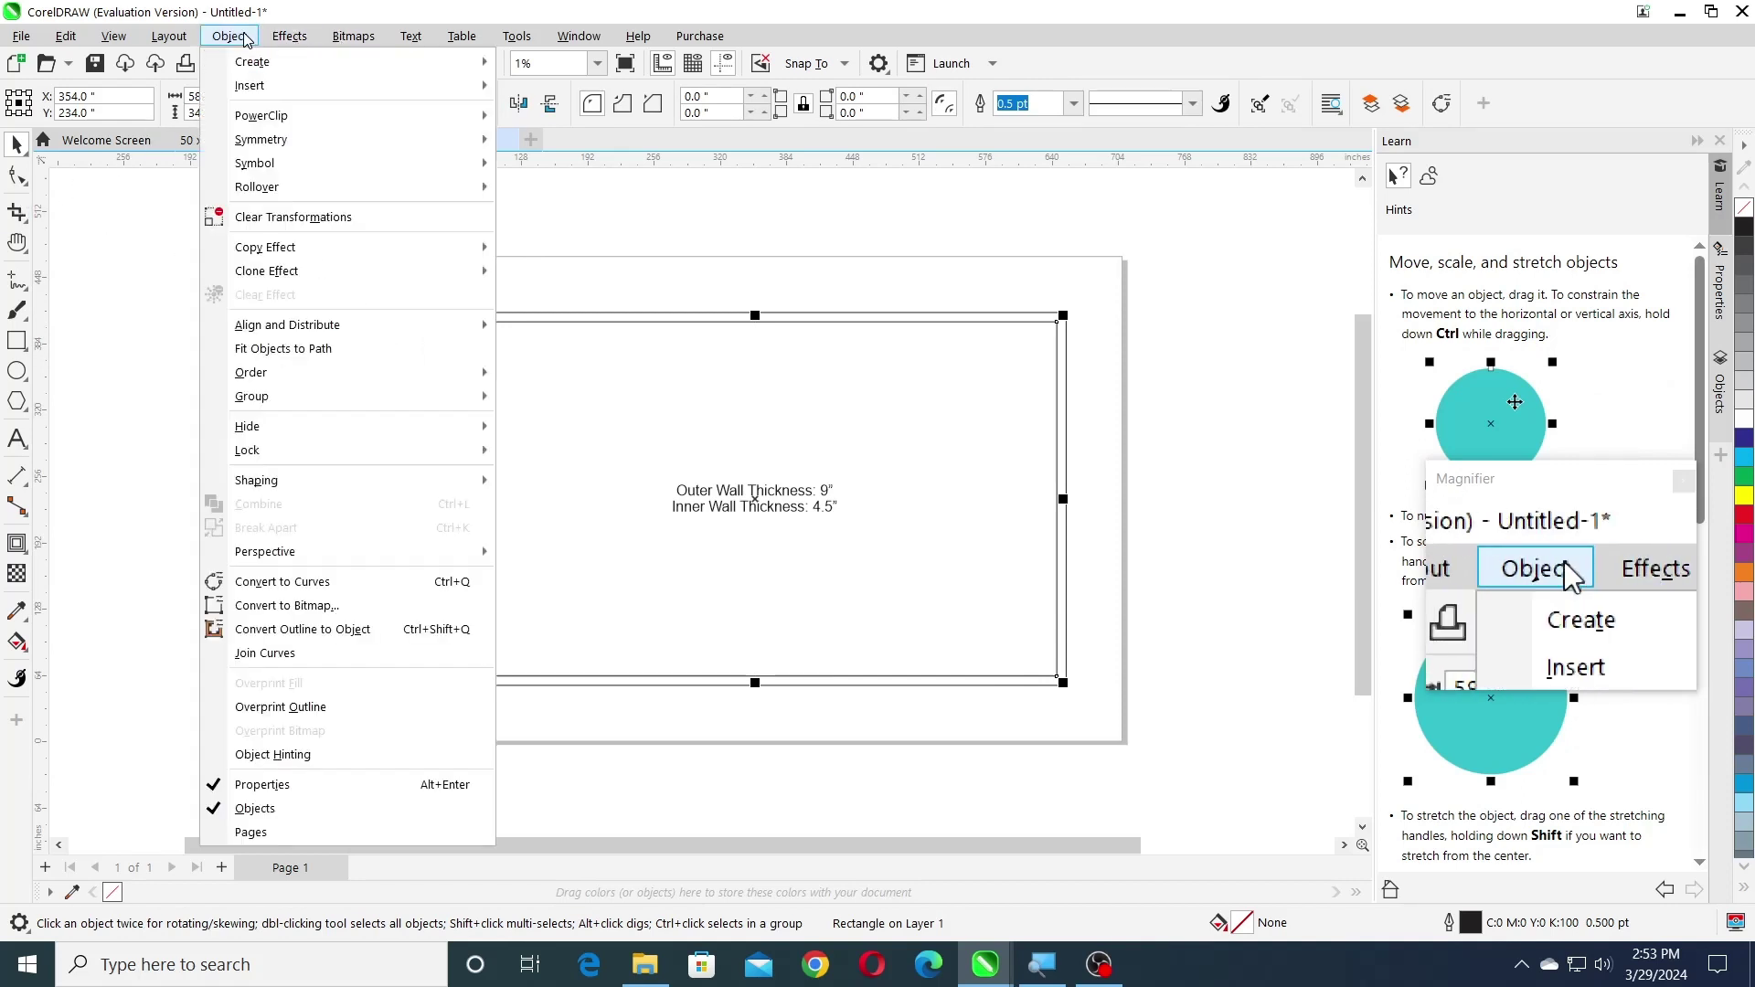
click(316, 582)
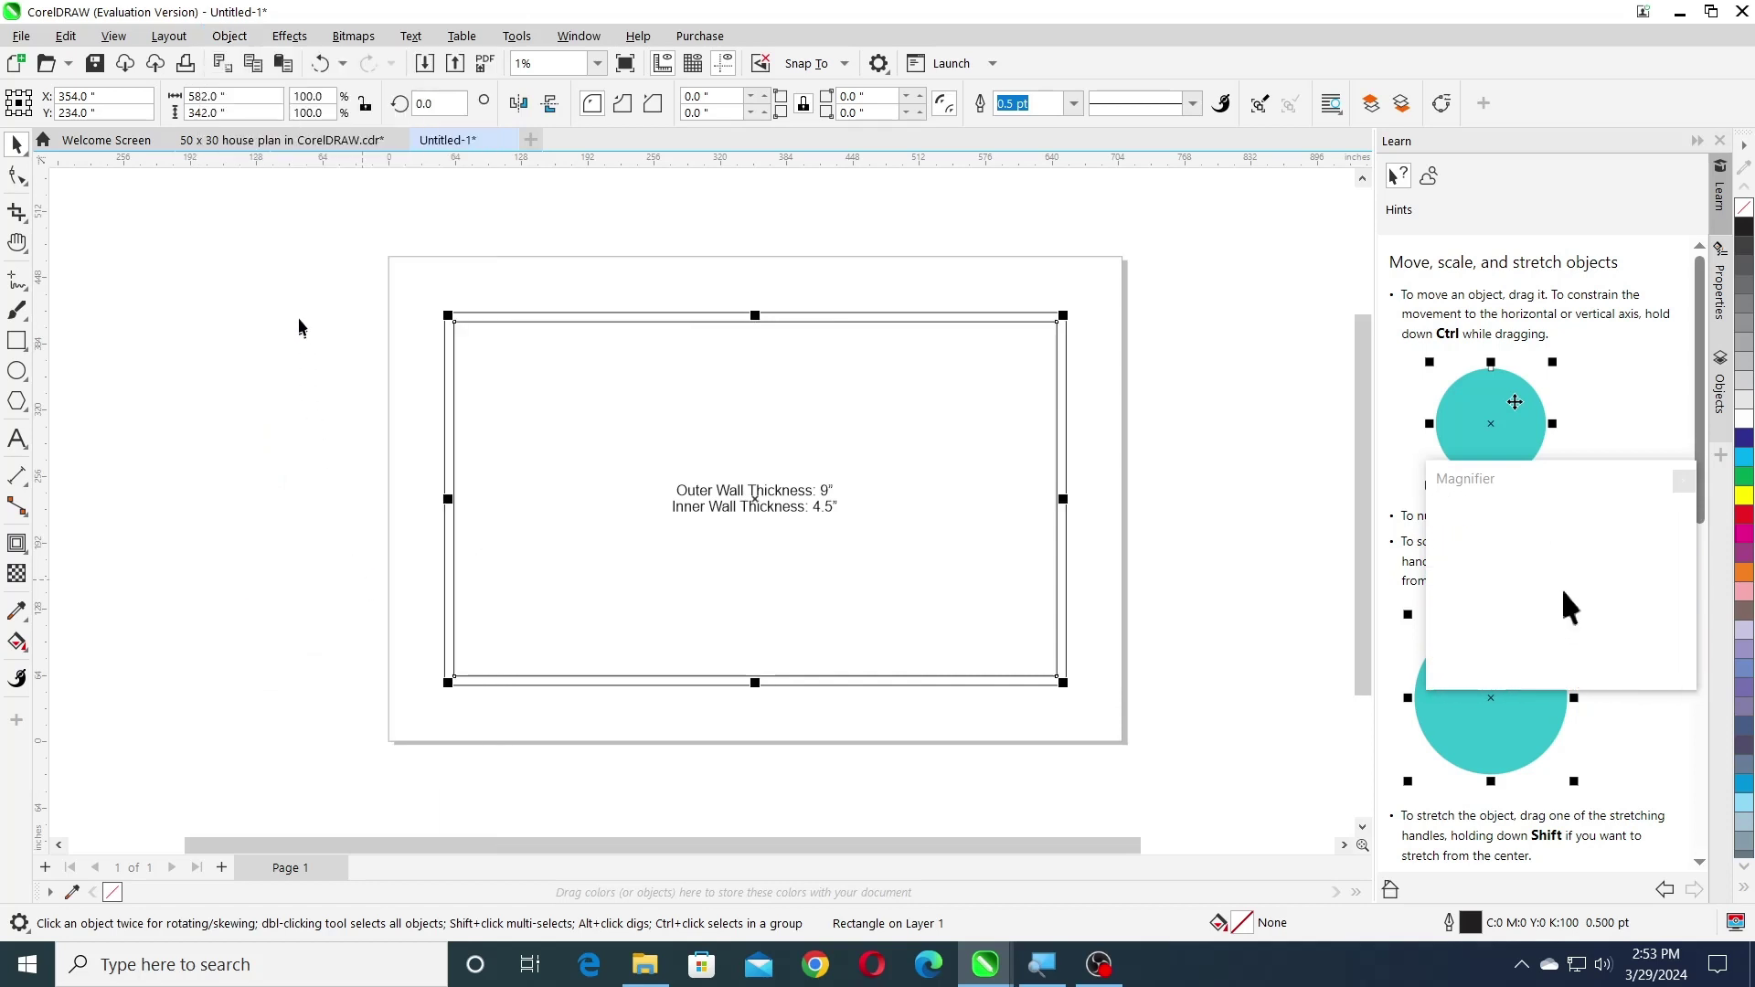
- Break the inner wall curve at each of its four corner nodes with the Shape tool
click(20, 178)
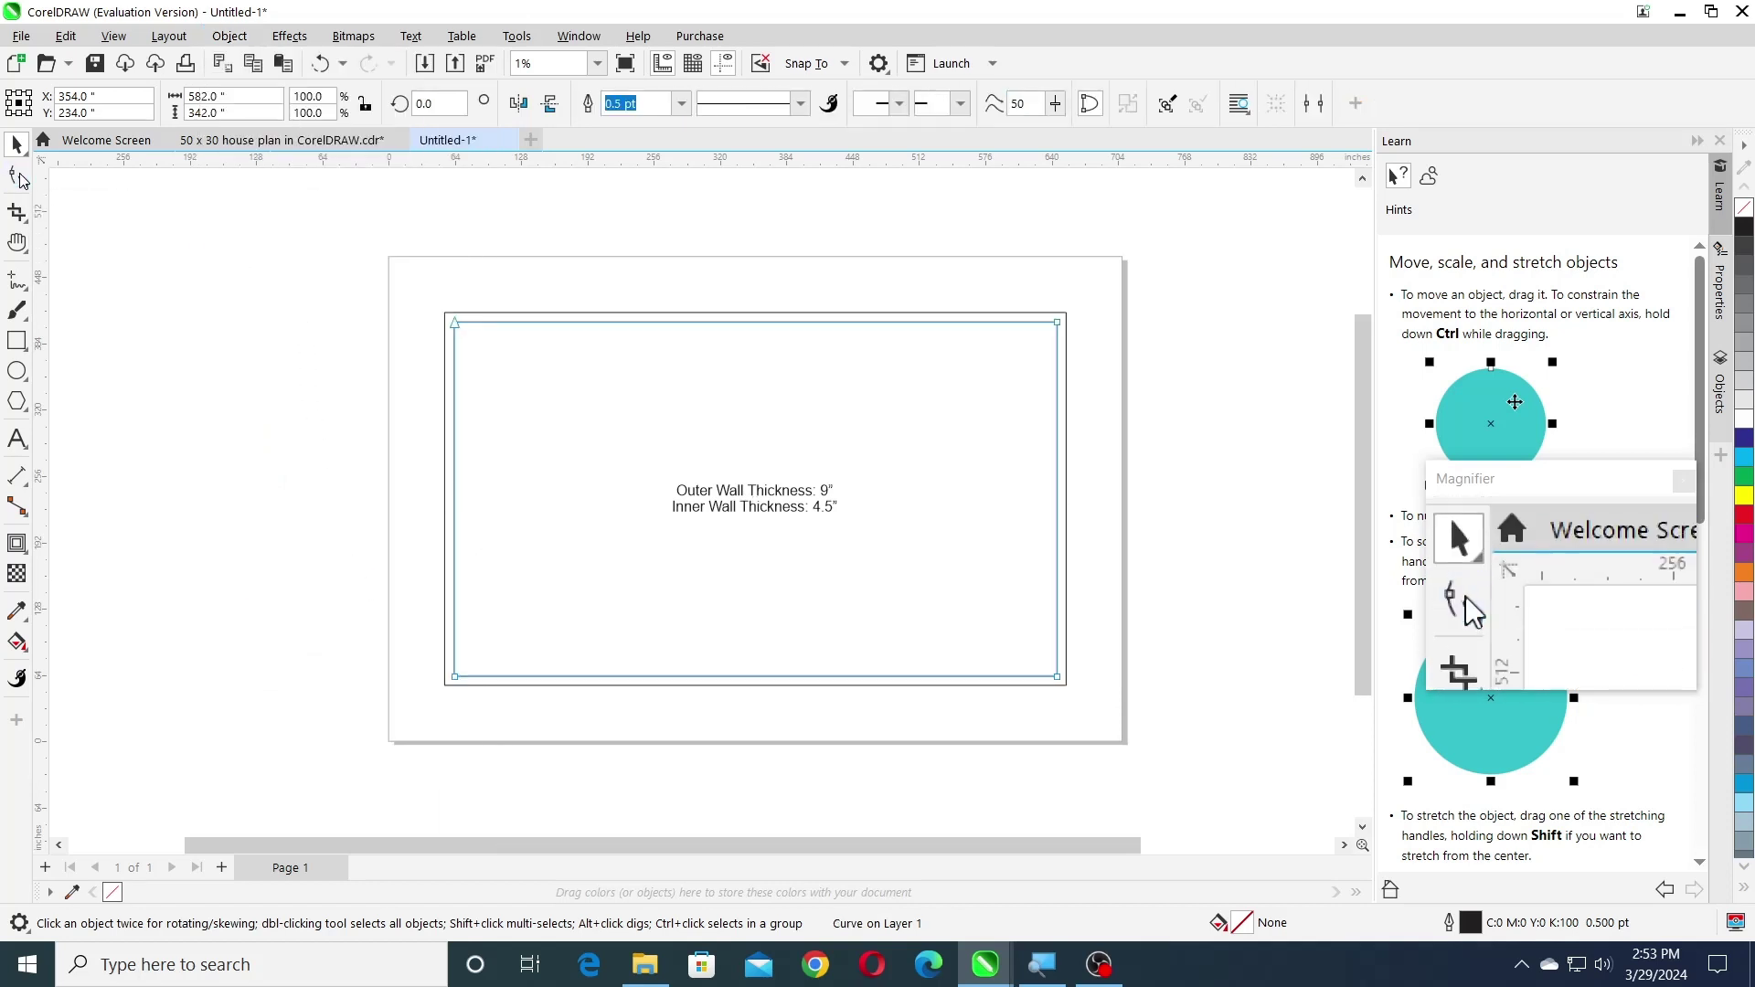
click(20, 177)
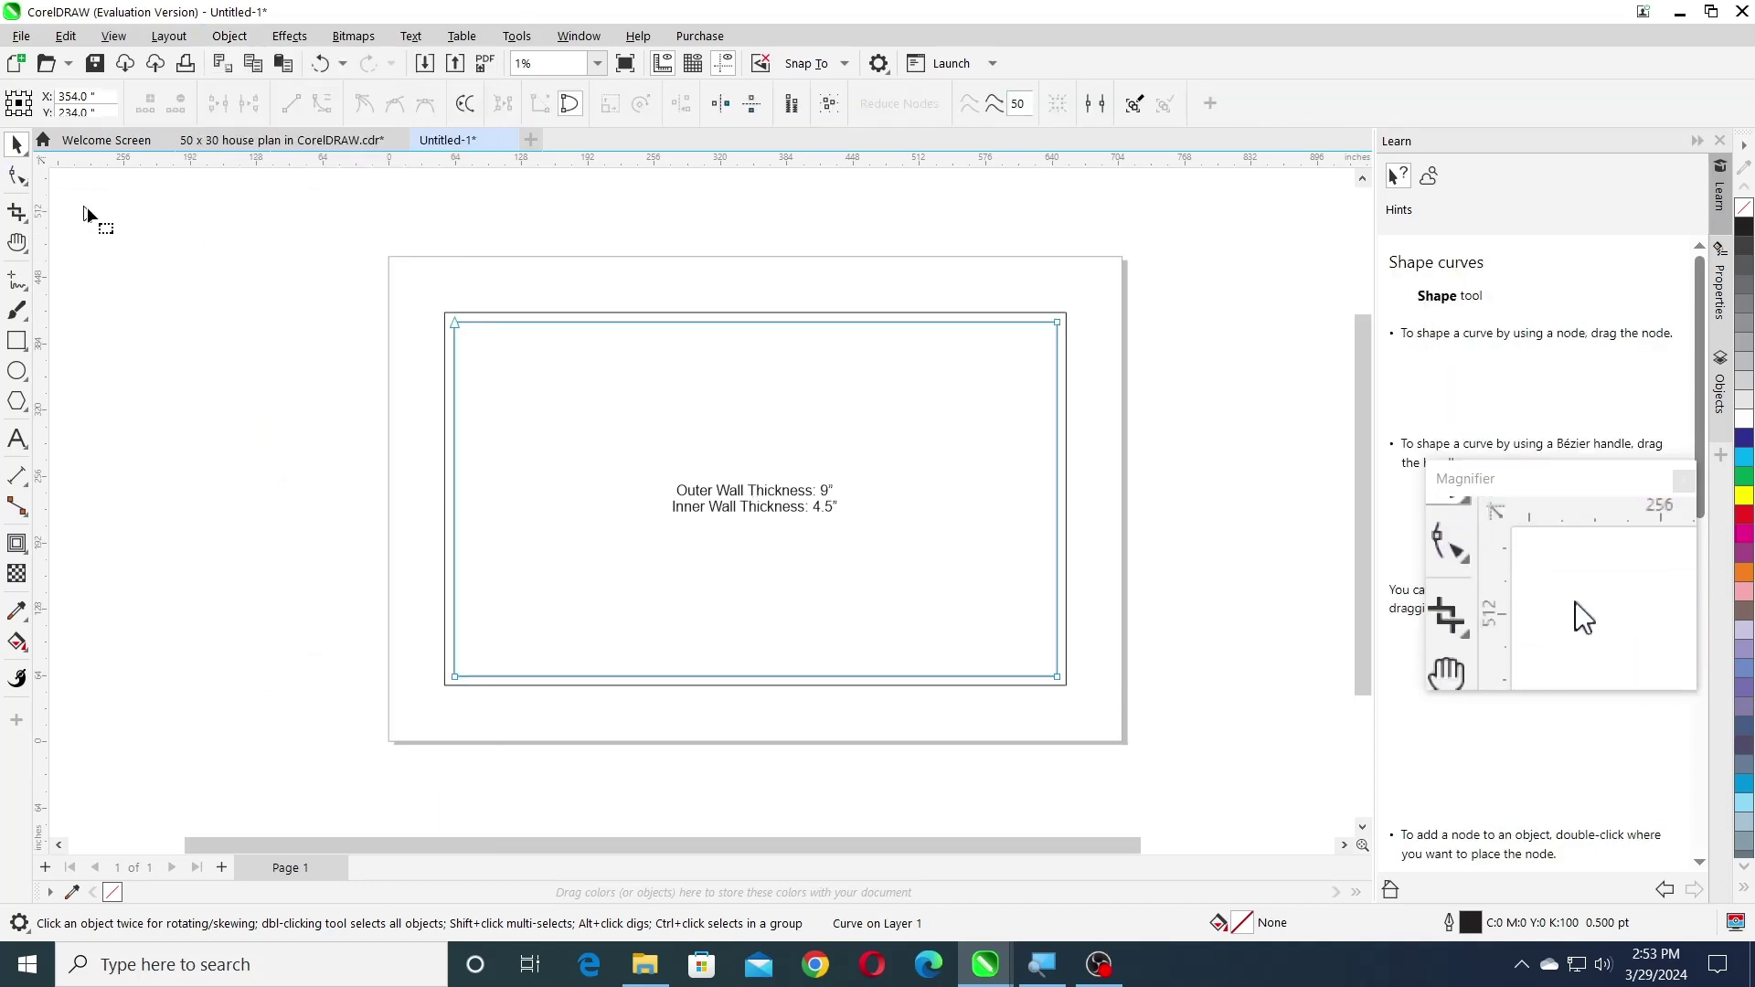
click(456, 326)
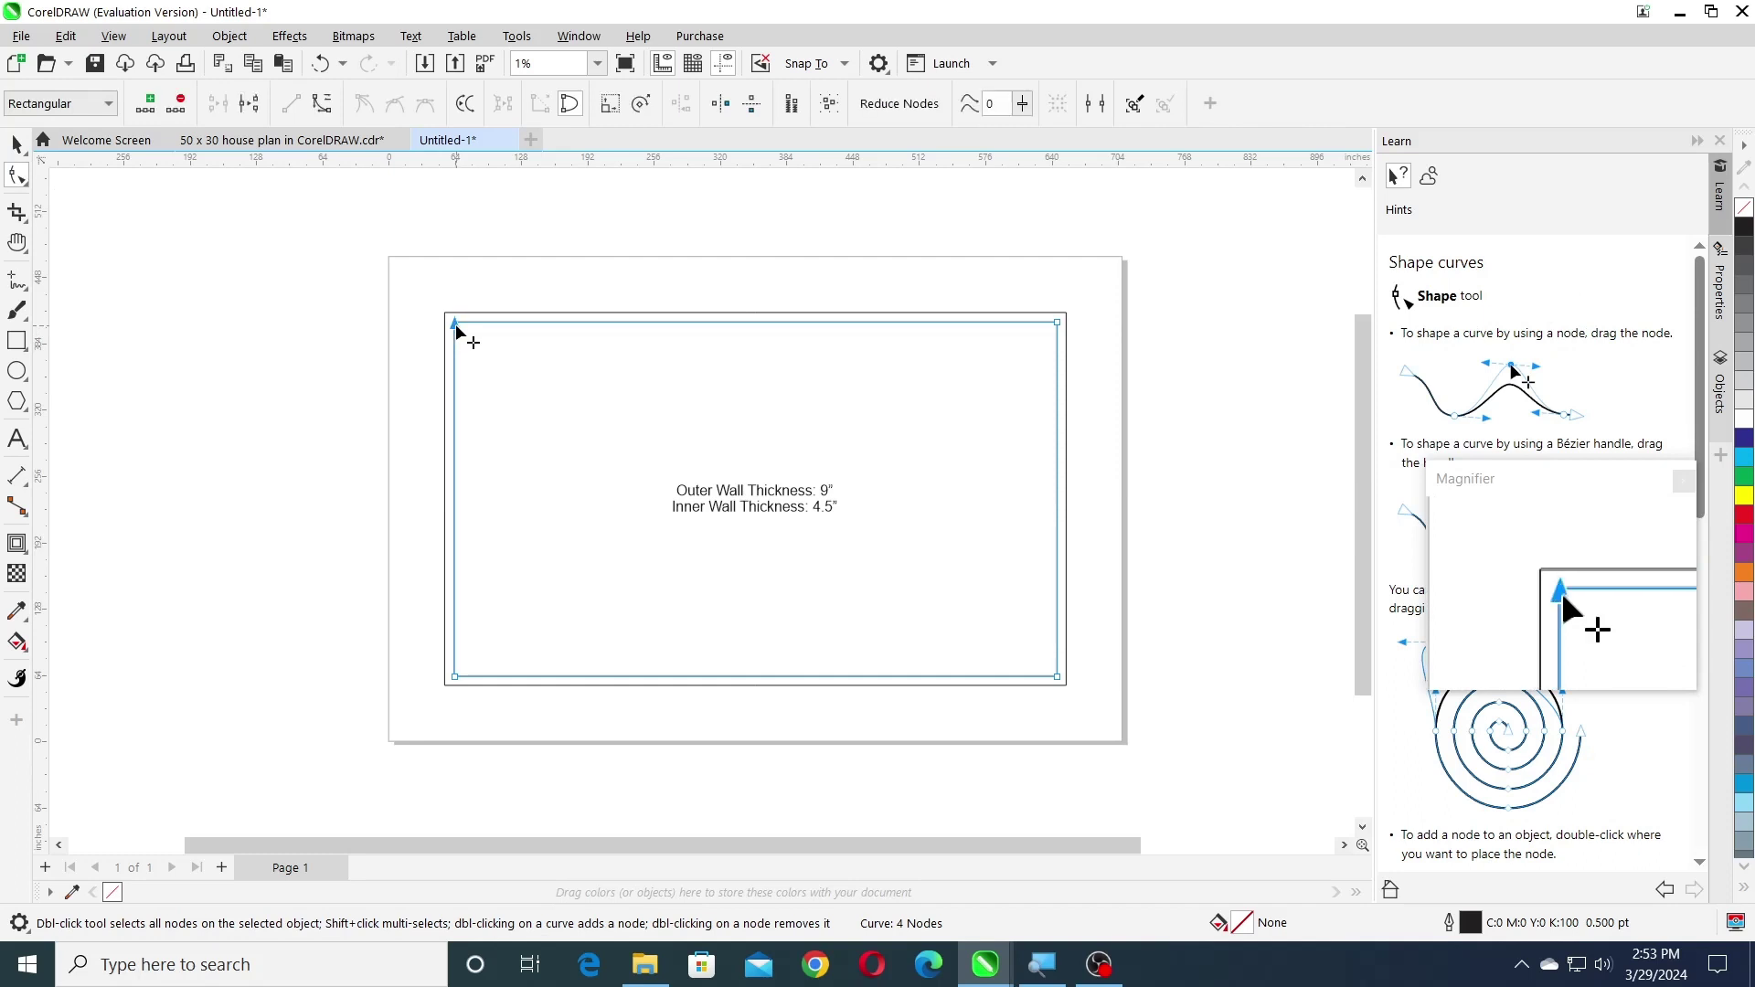
click(248, 108)
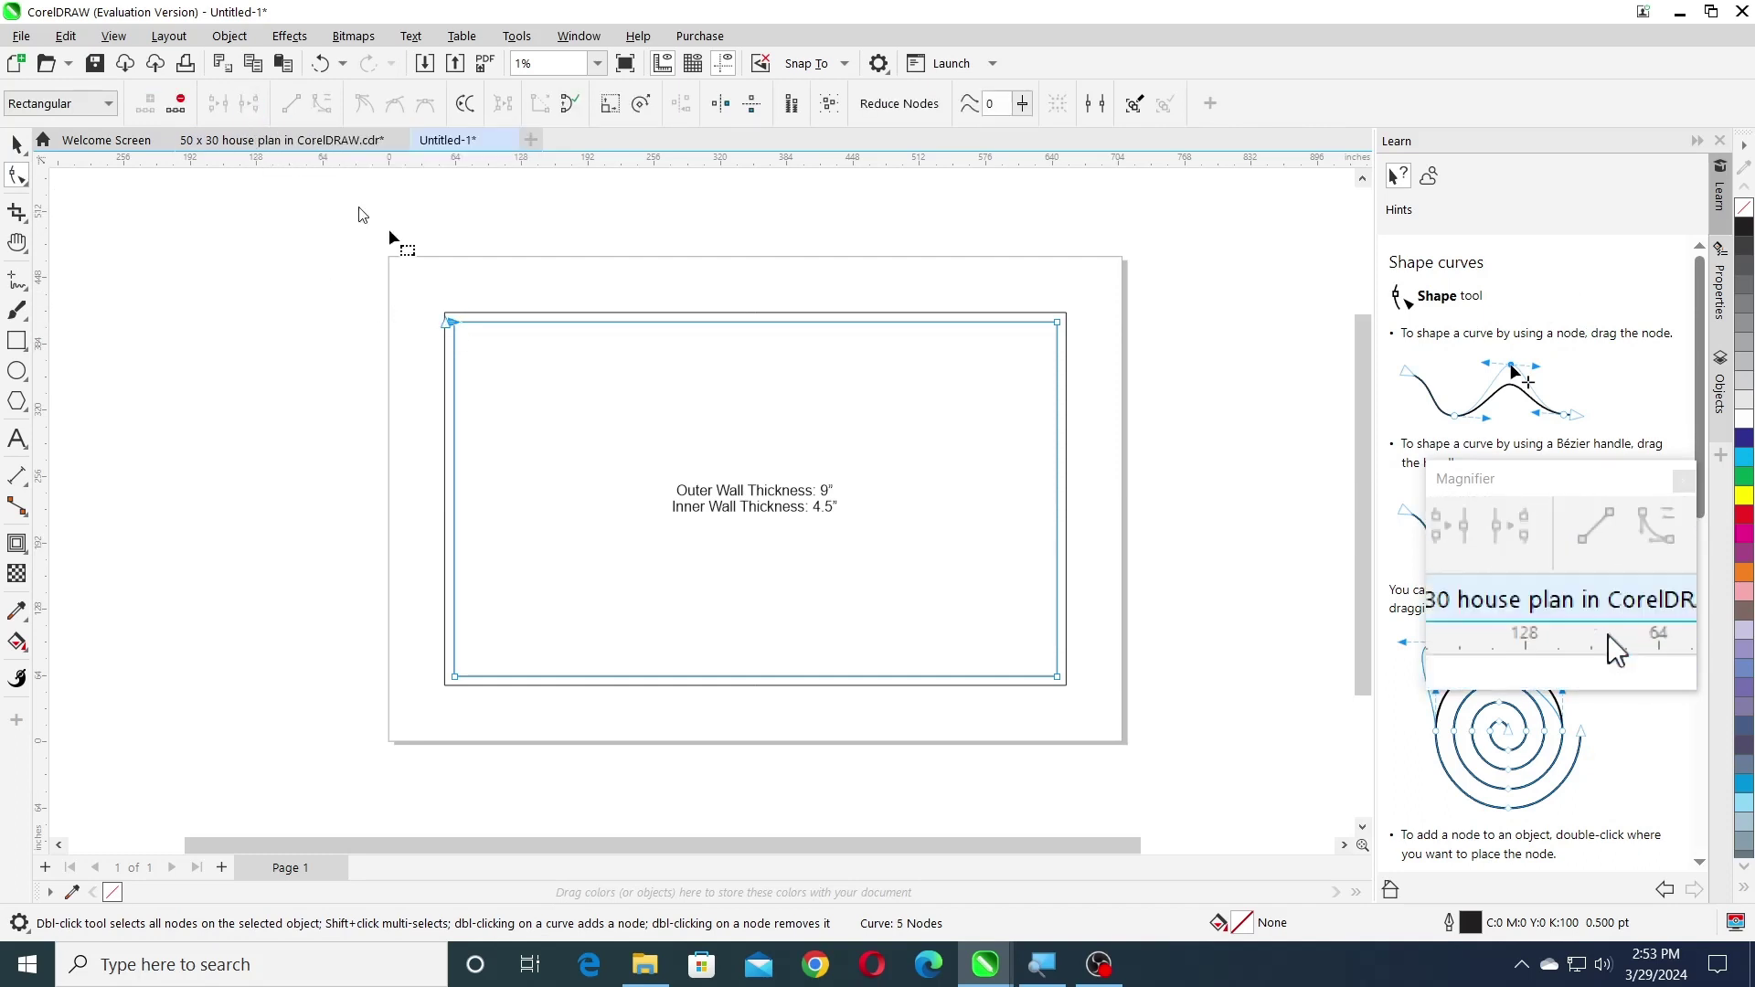
click(1051, 325)
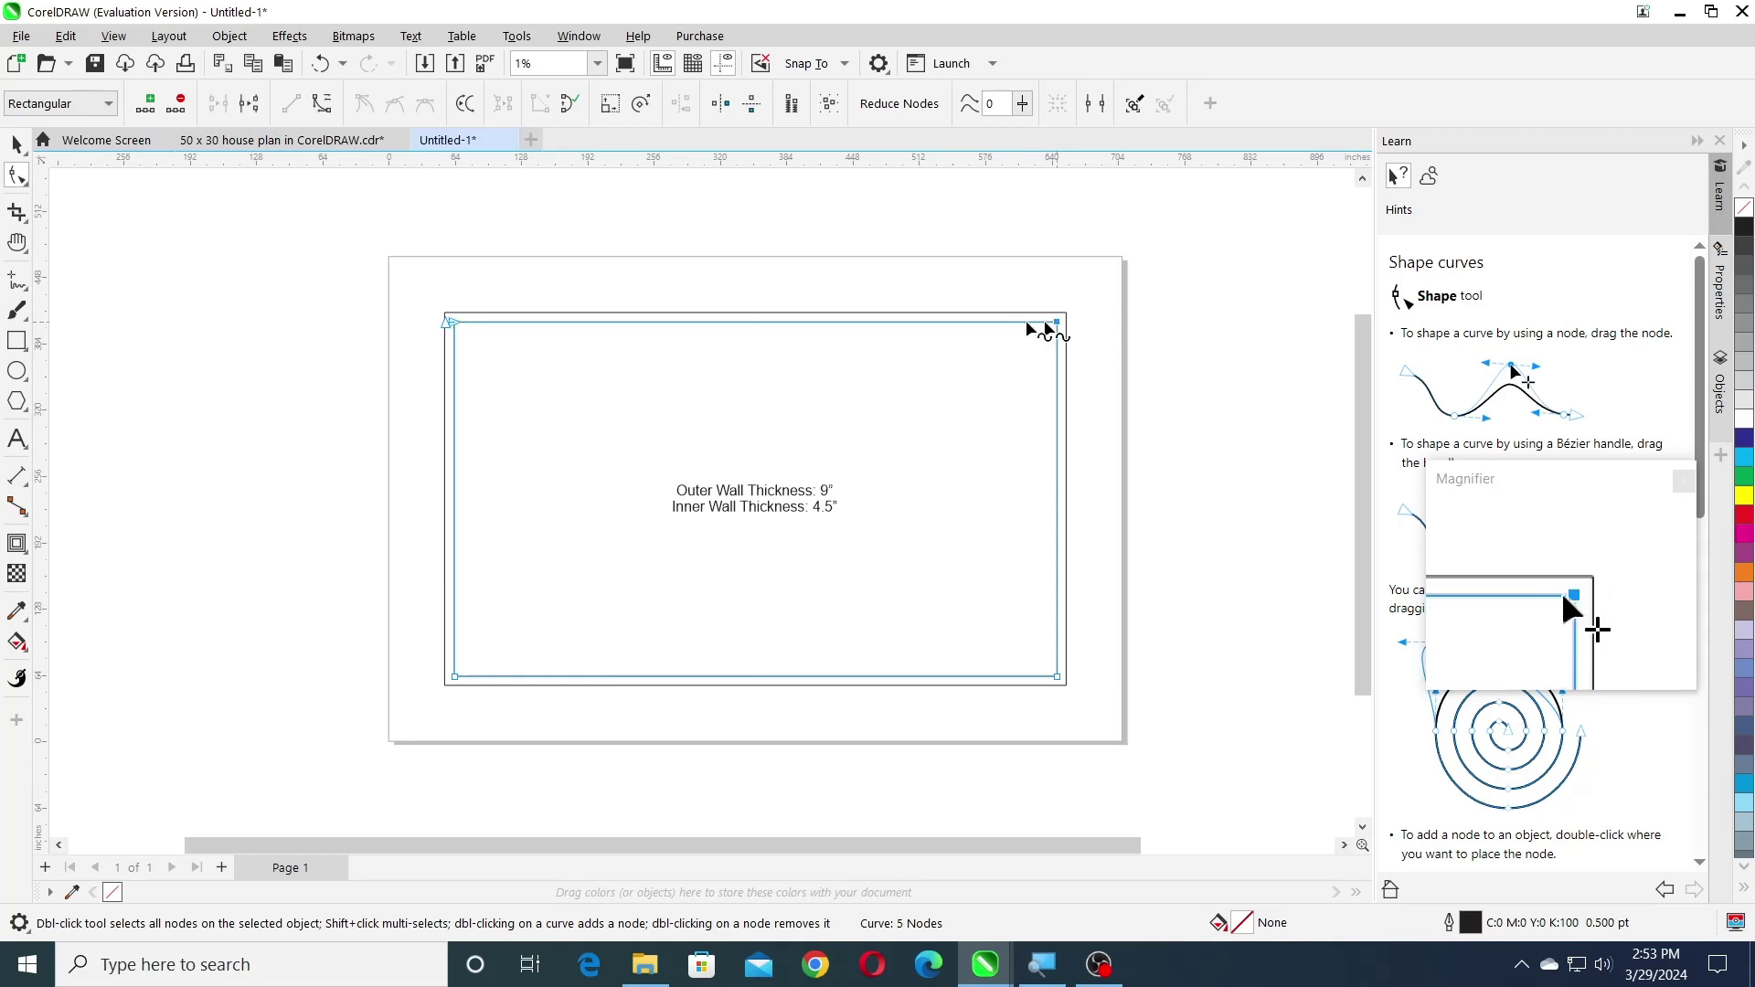
click(248, 103)
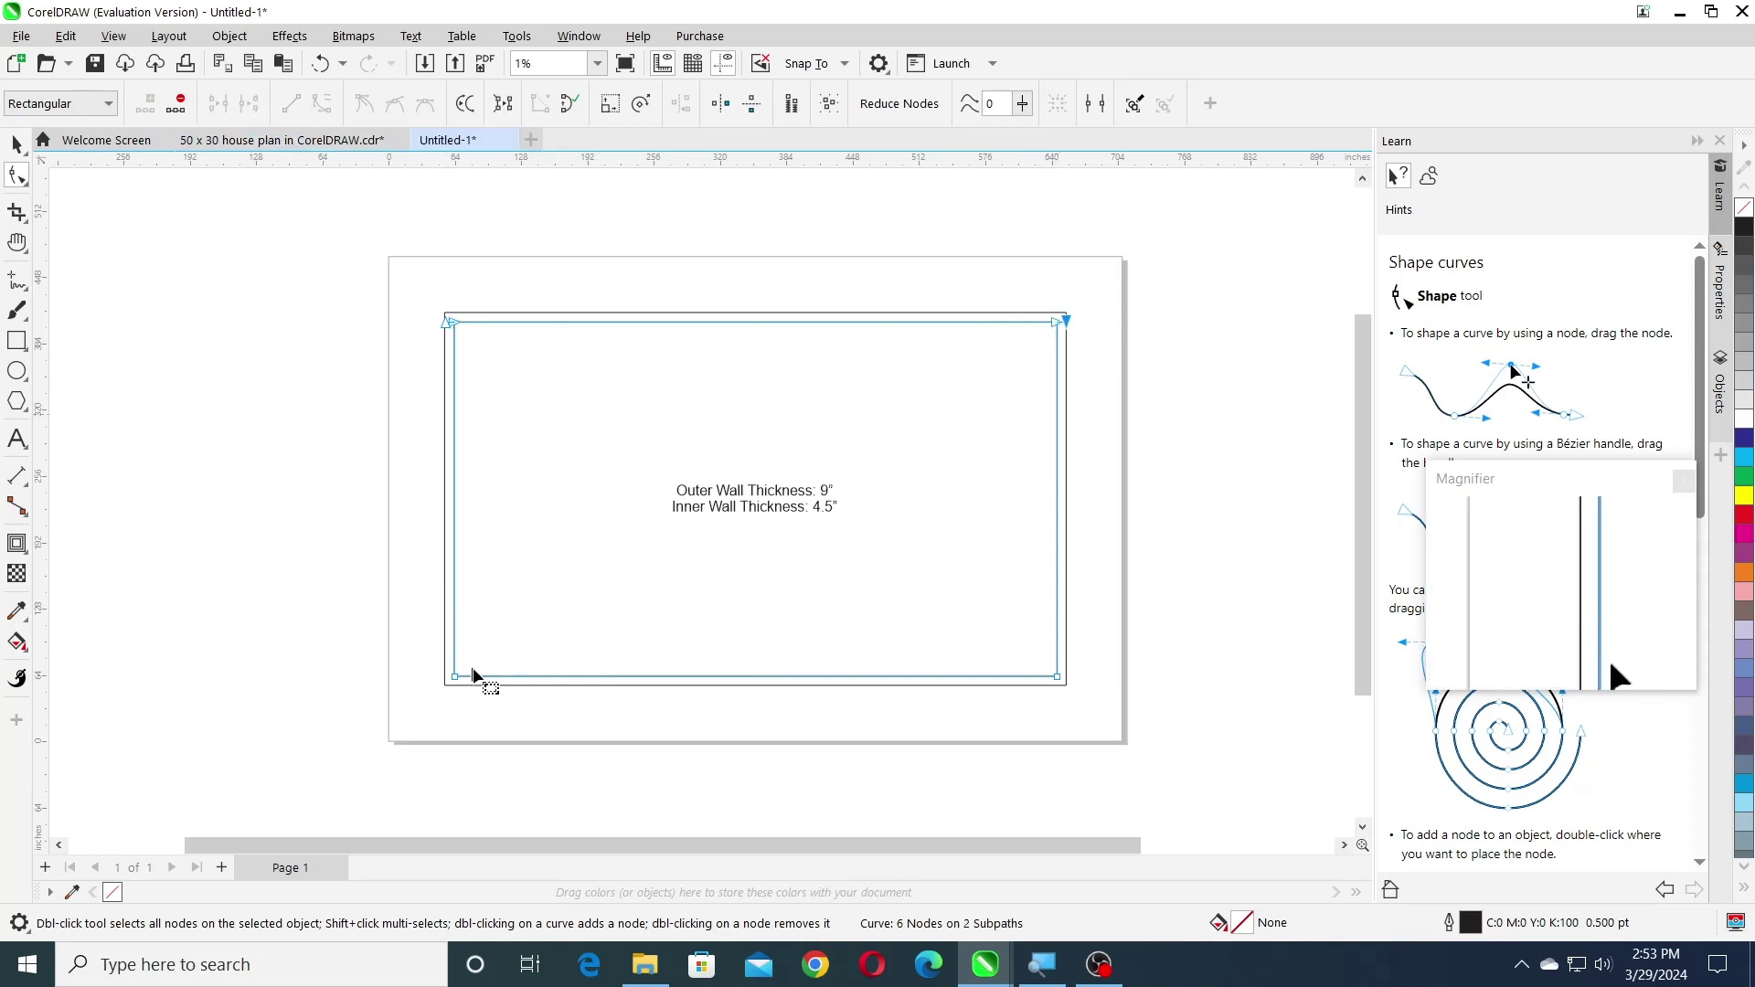
click(456, 678)
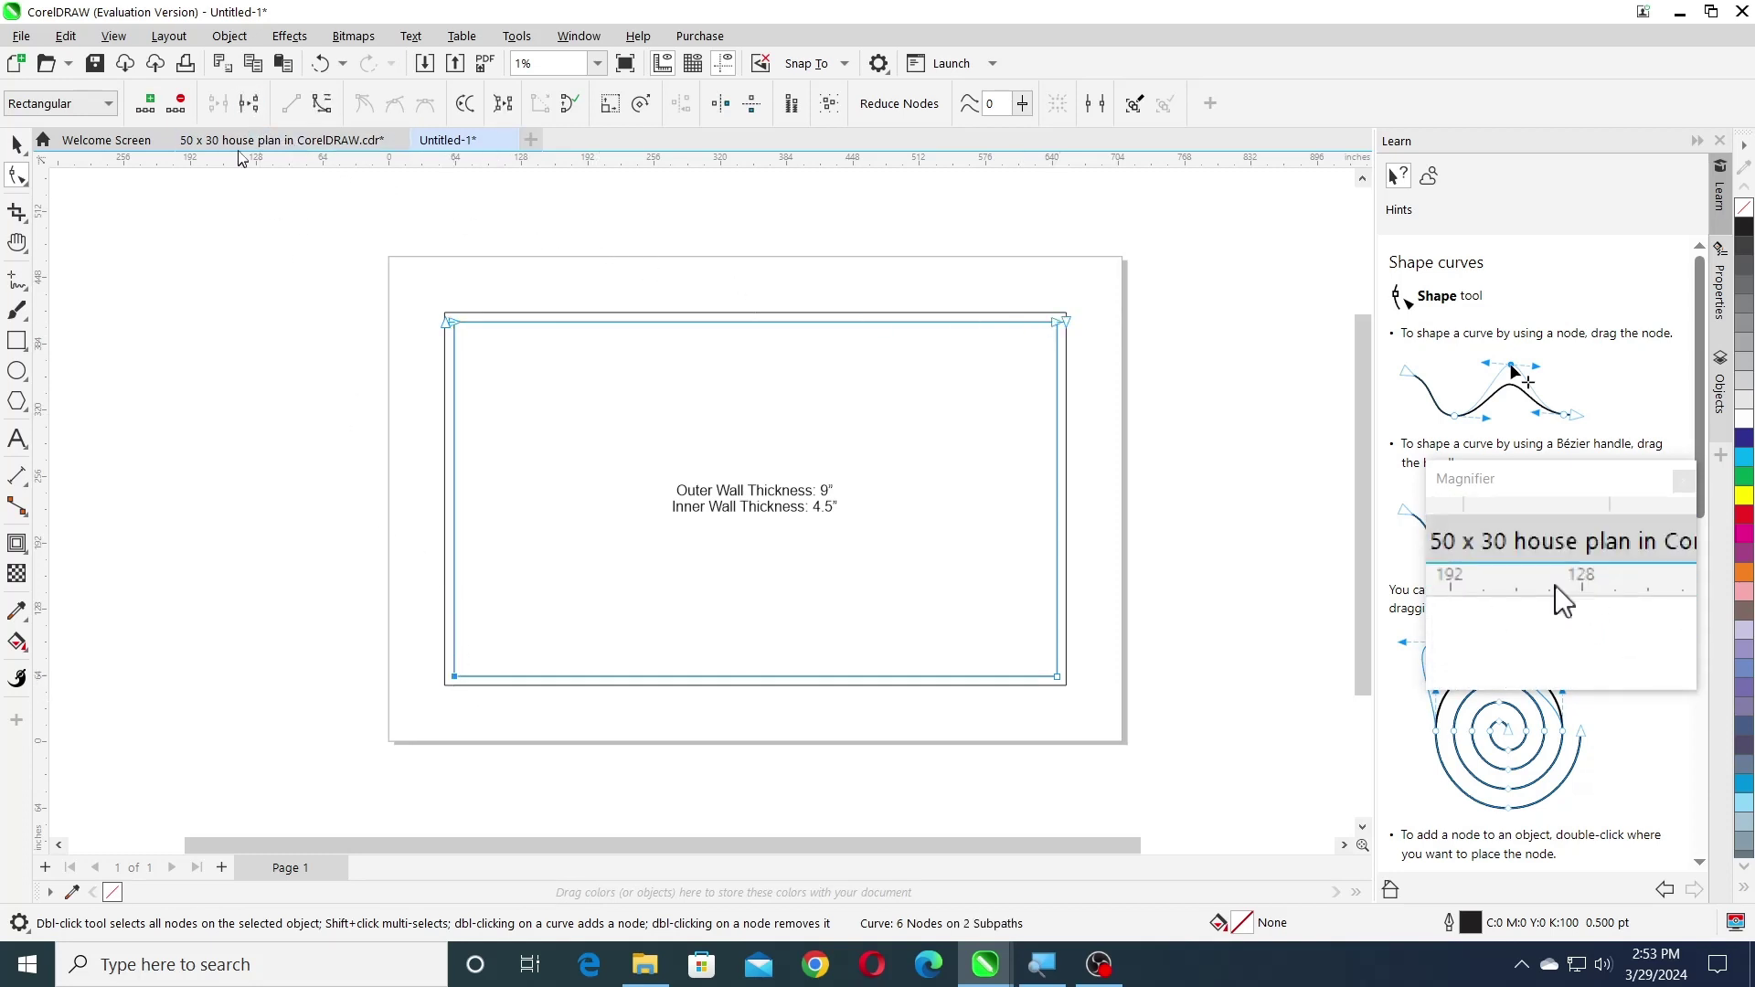
click(248, 103)
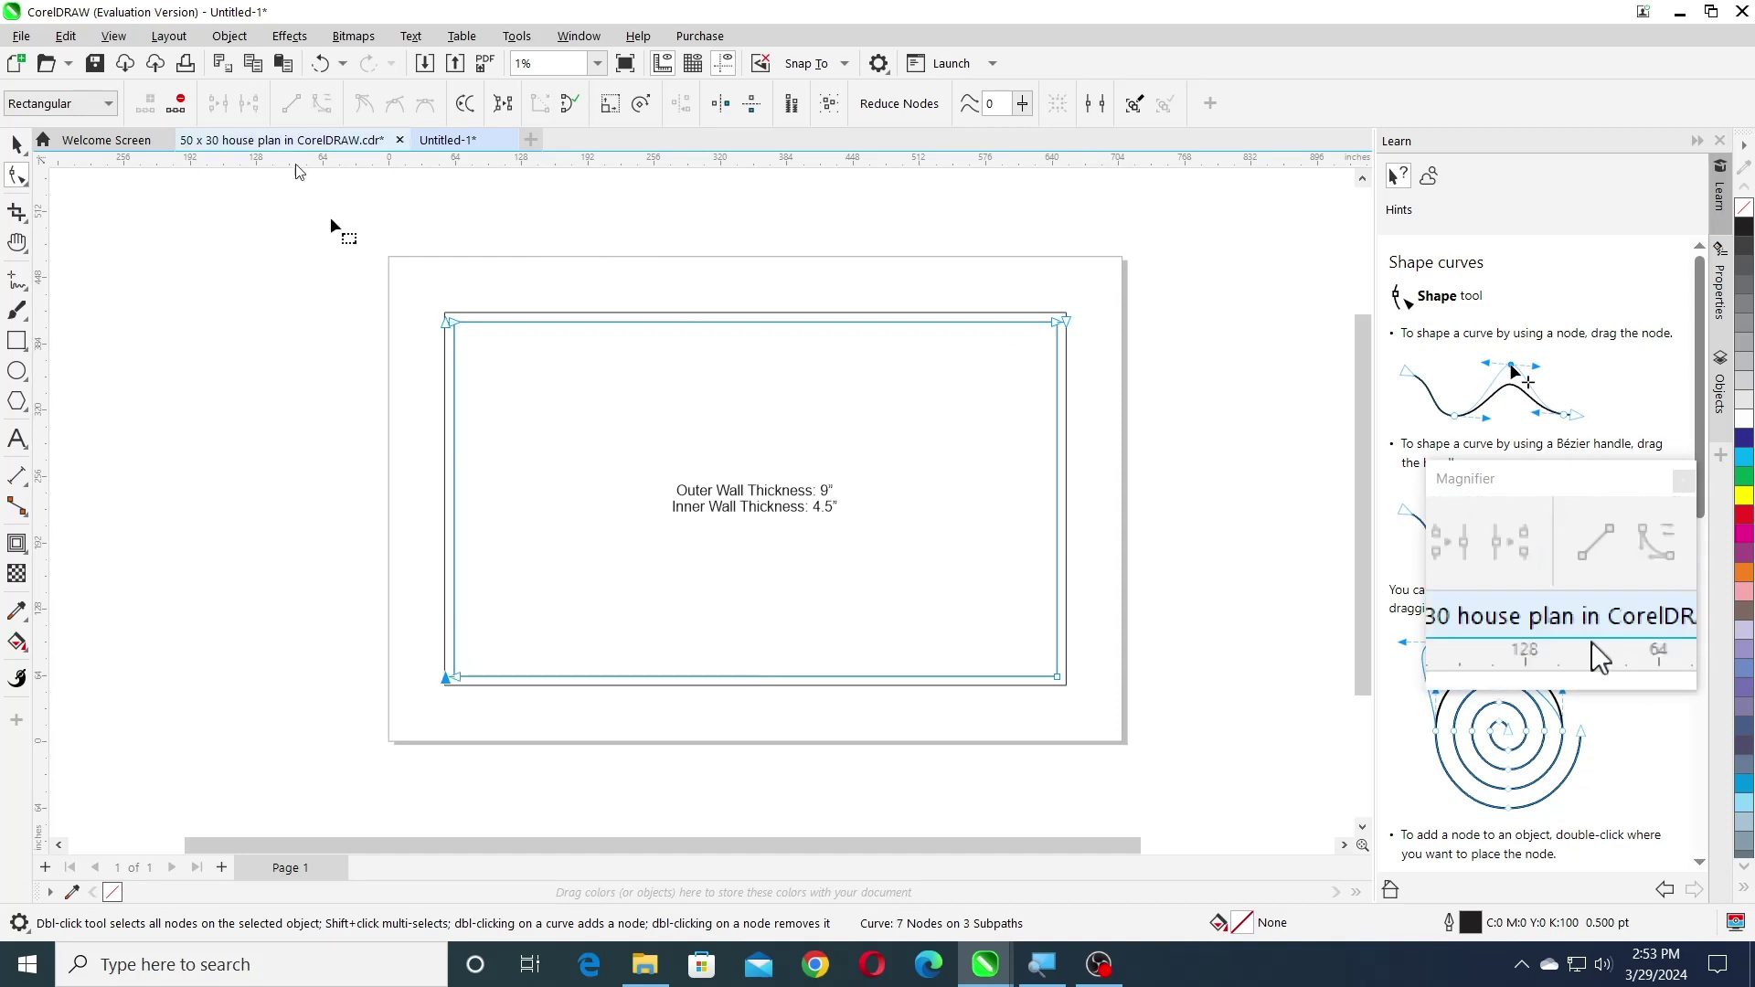
click(1060, 683)
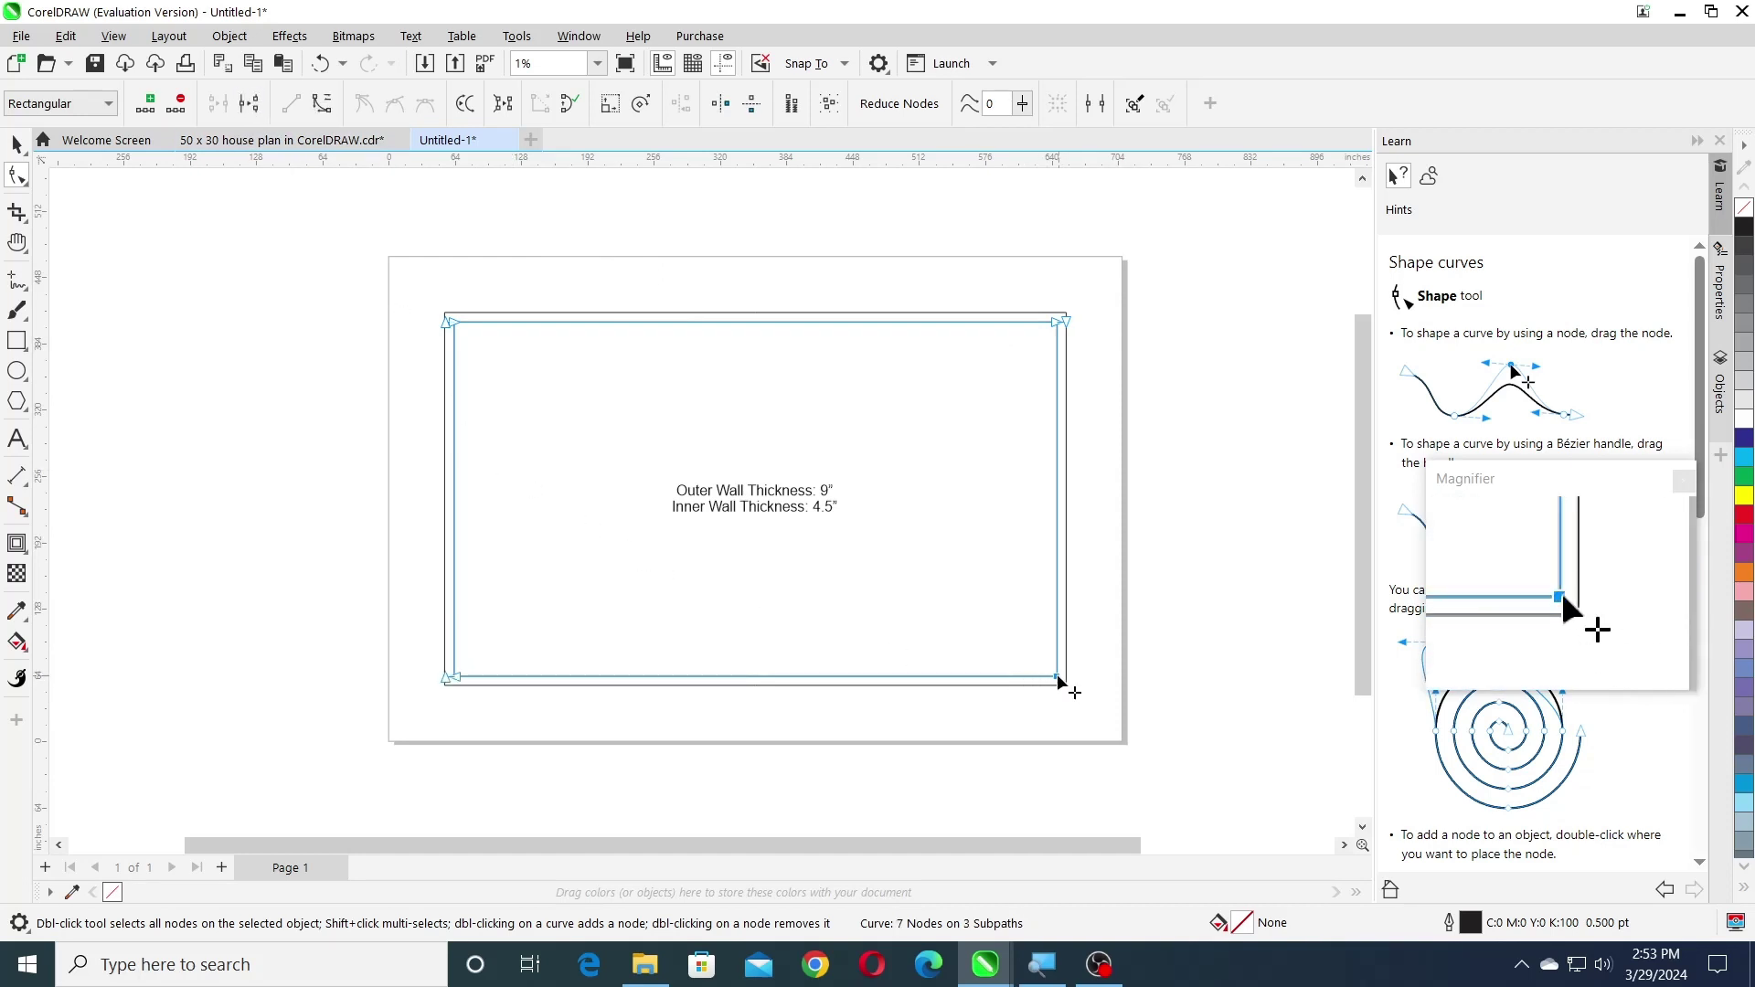
click(248, 103)
click(16, 143)
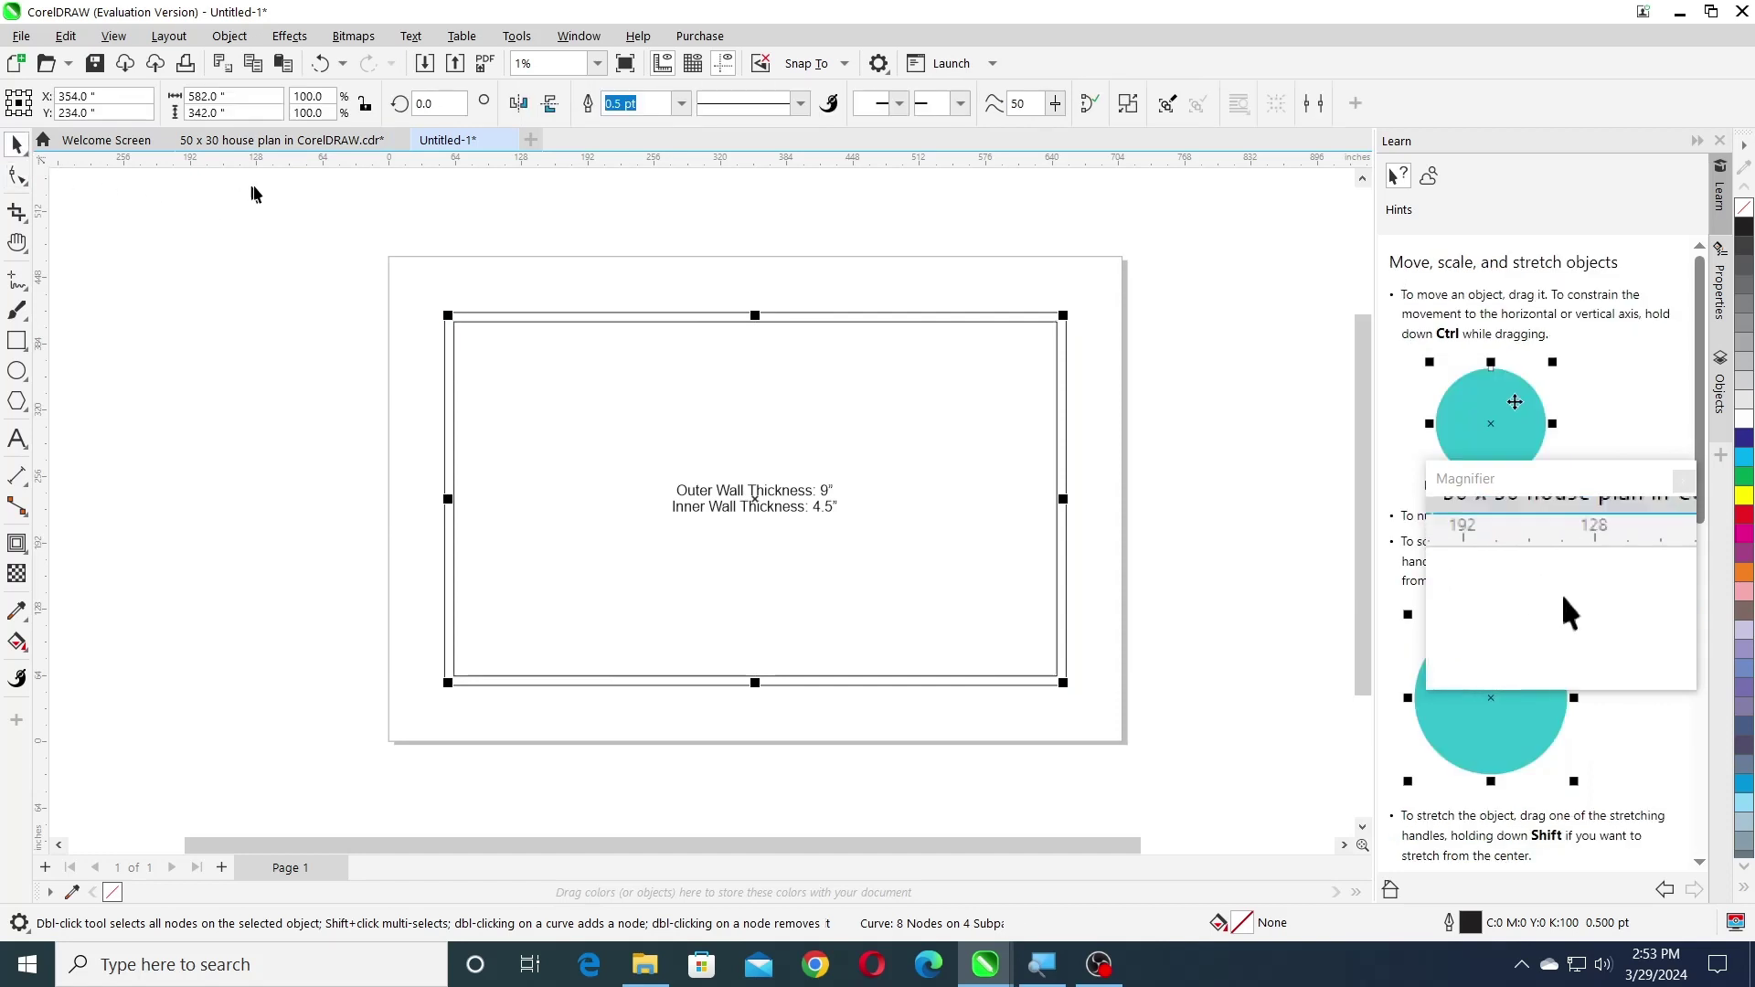
- Break the inner wall curve apart into four separate lines and clear the selection
click(252, 42)
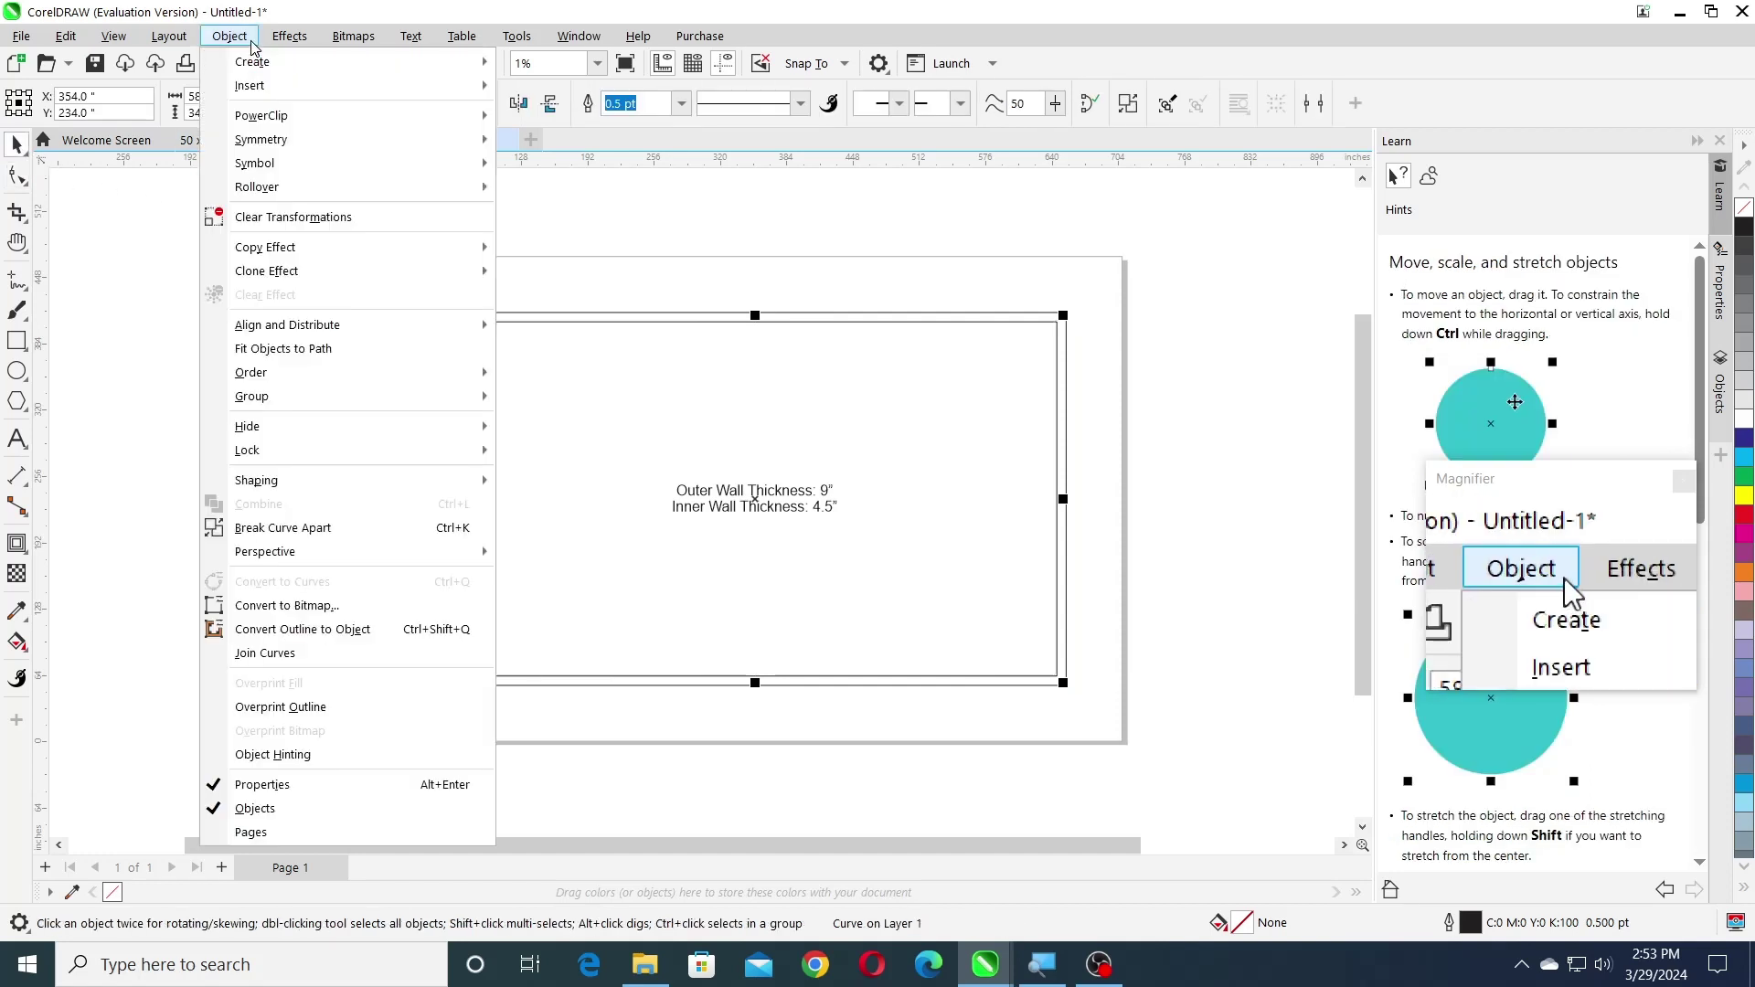
click(304, 537)
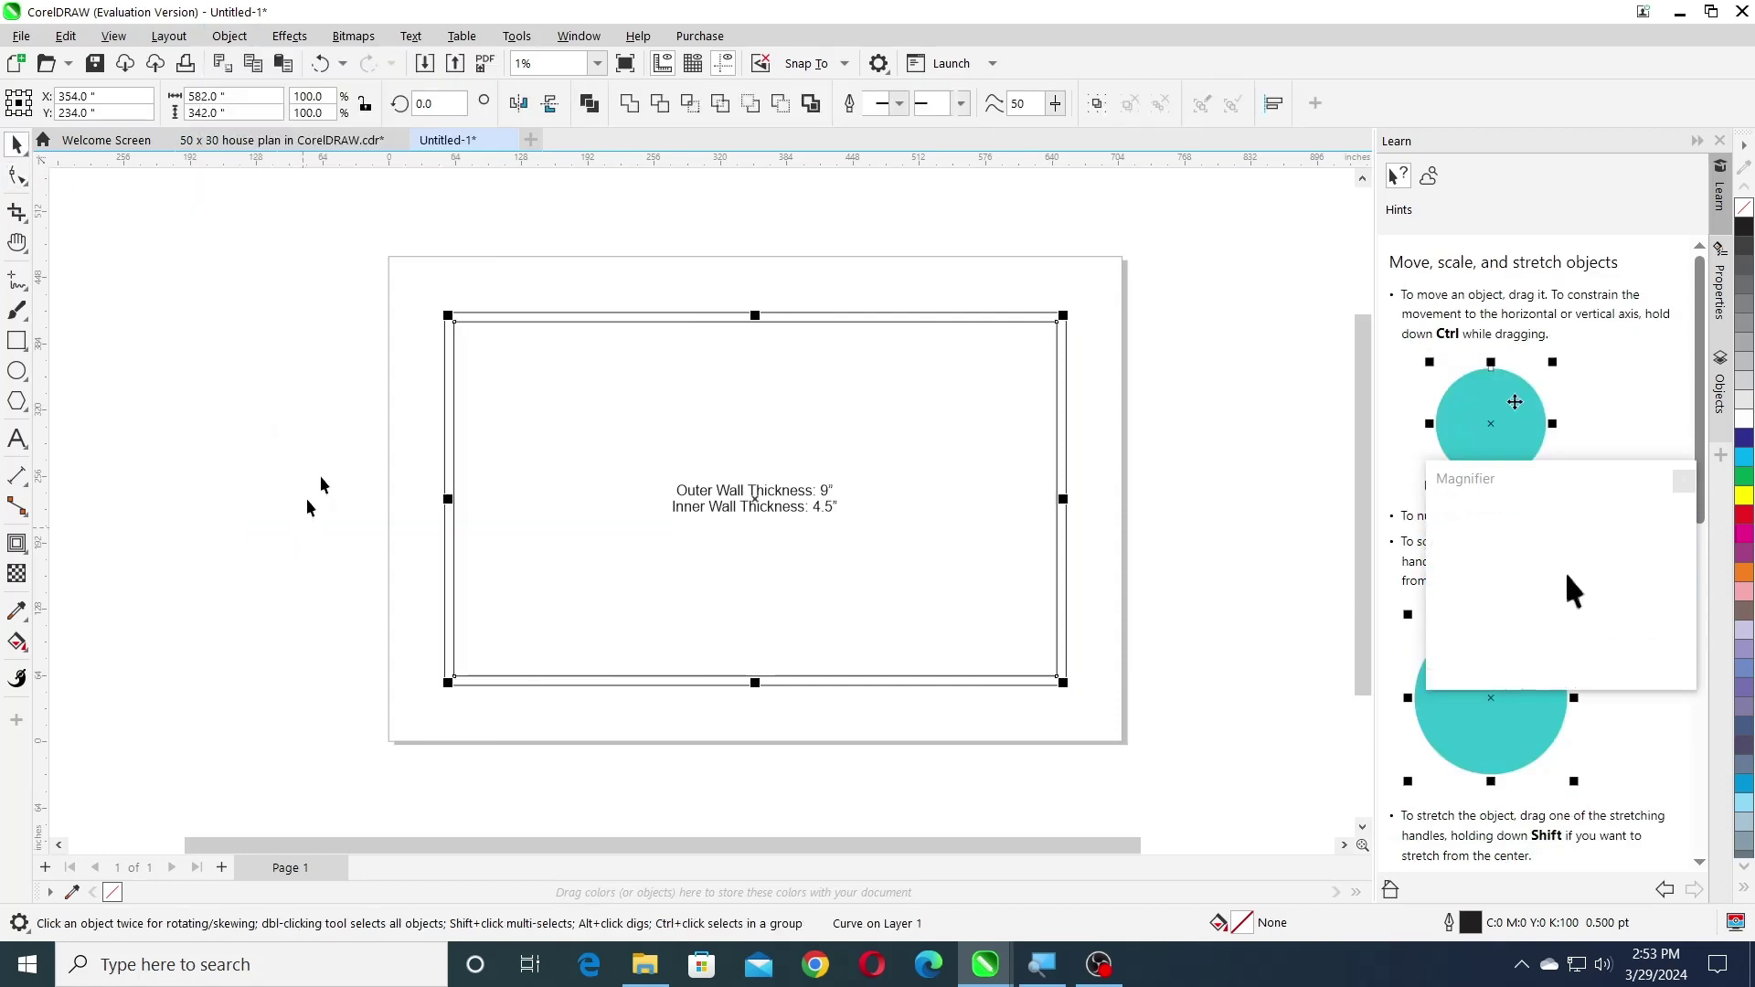
click(244, 271)
- Test that the upper and right inner wall lines move independently, undo the moves, and clear the selection
click(479, 320)
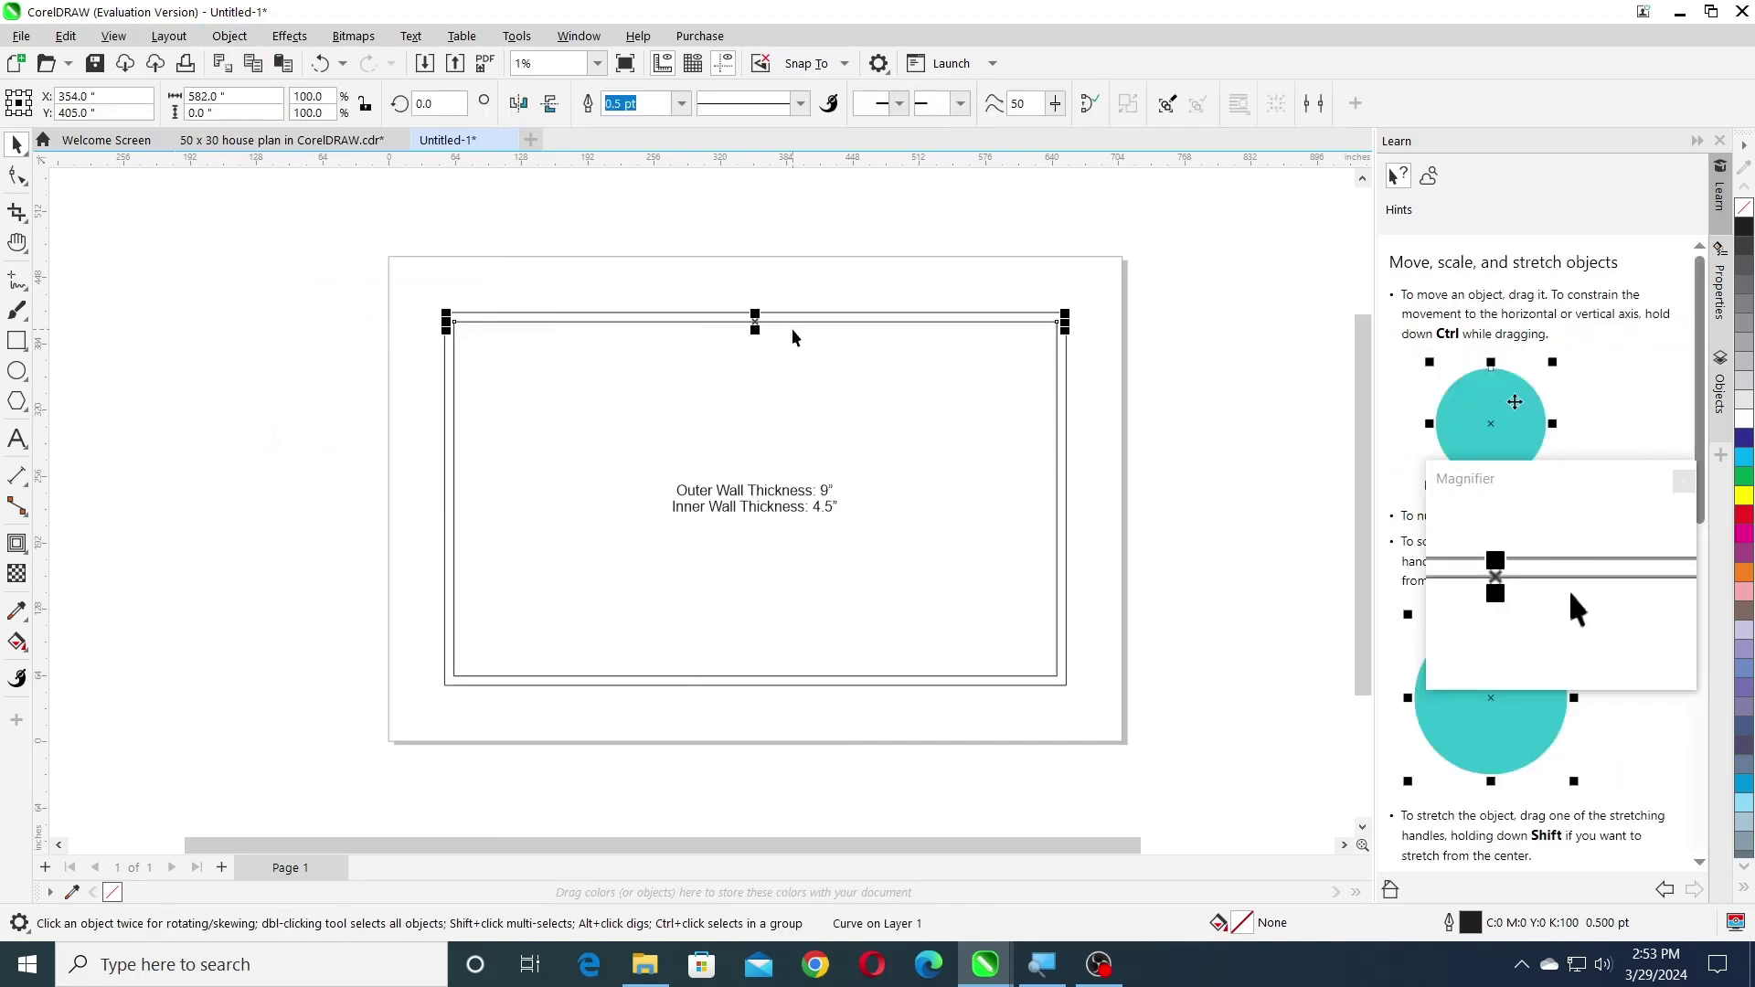
drag(757, 317, 780, 245)
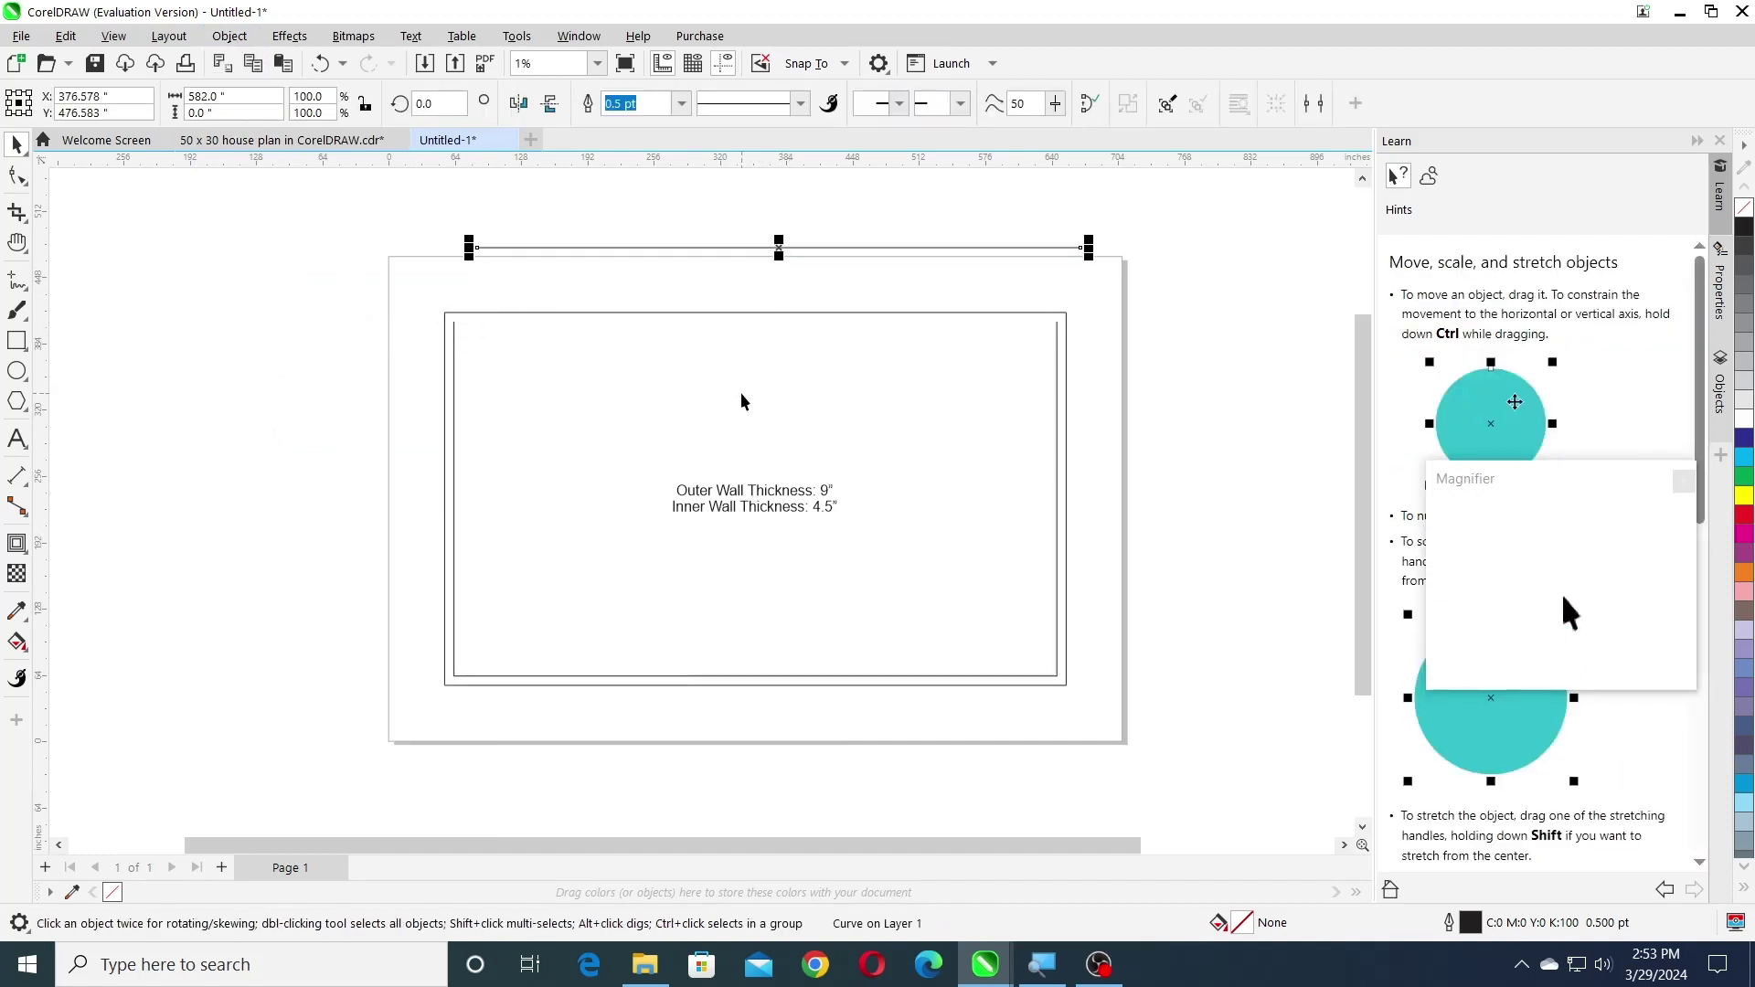
key(ctrl+z)
click(1051, 466)
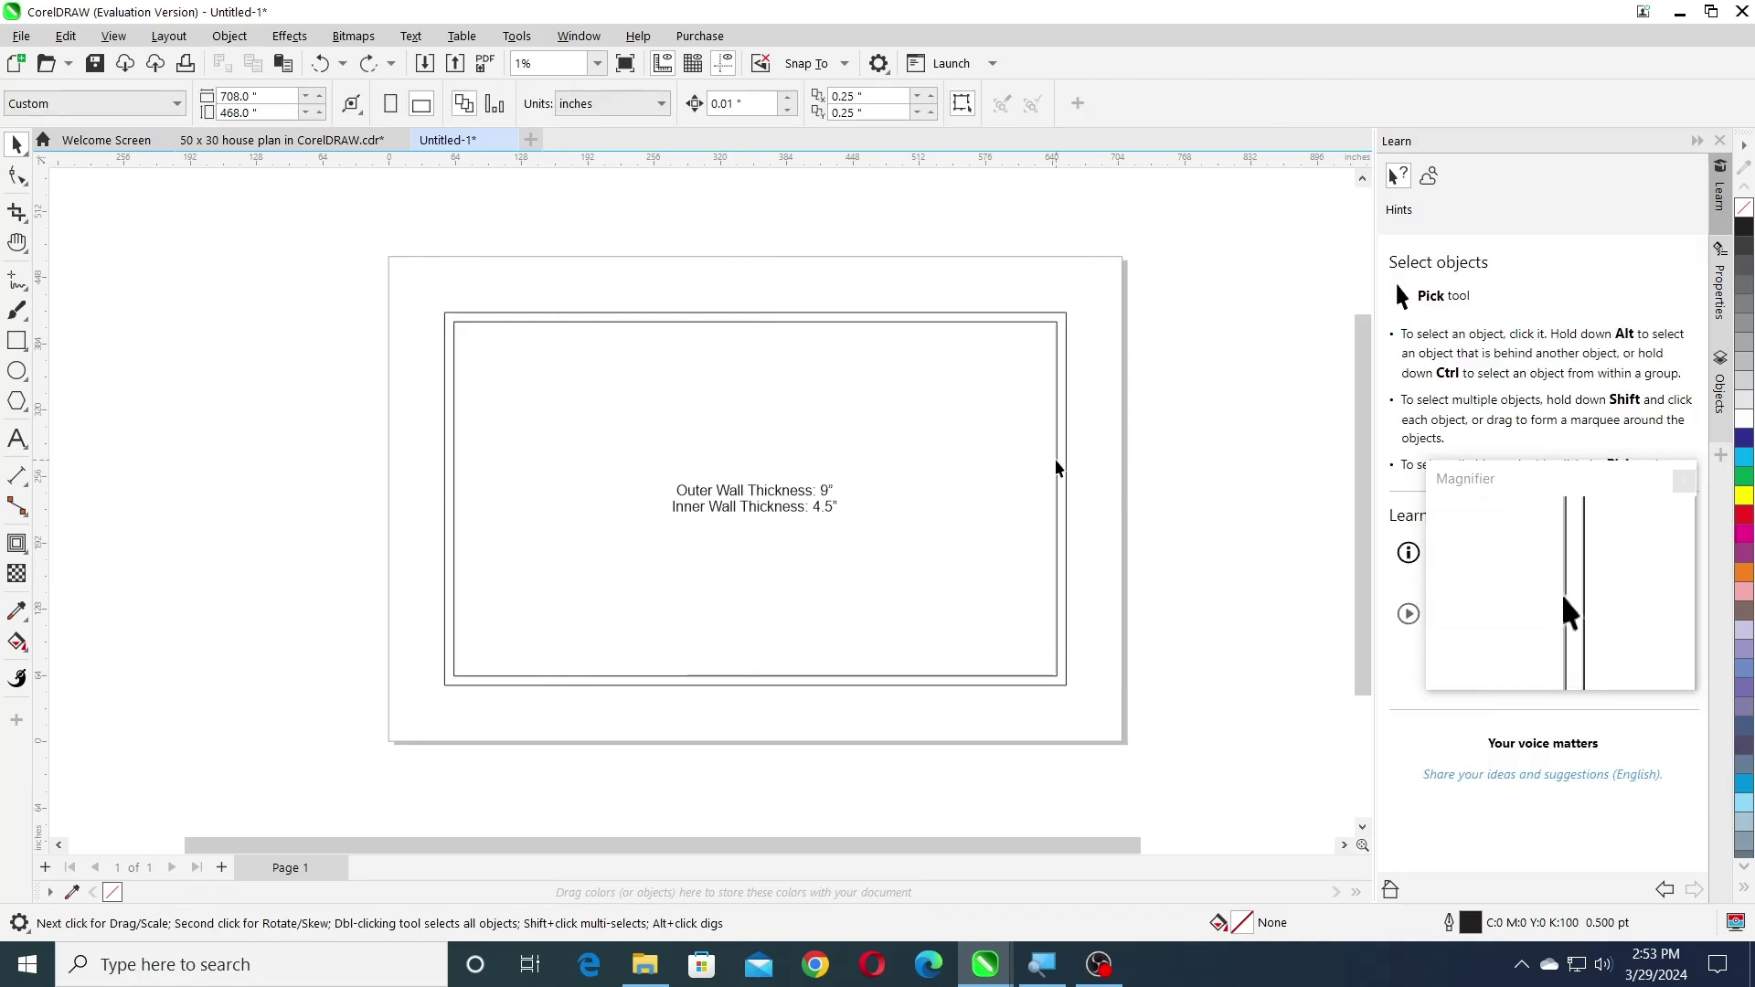
drag(1056, 468, 1254, 490)
key(Escape)
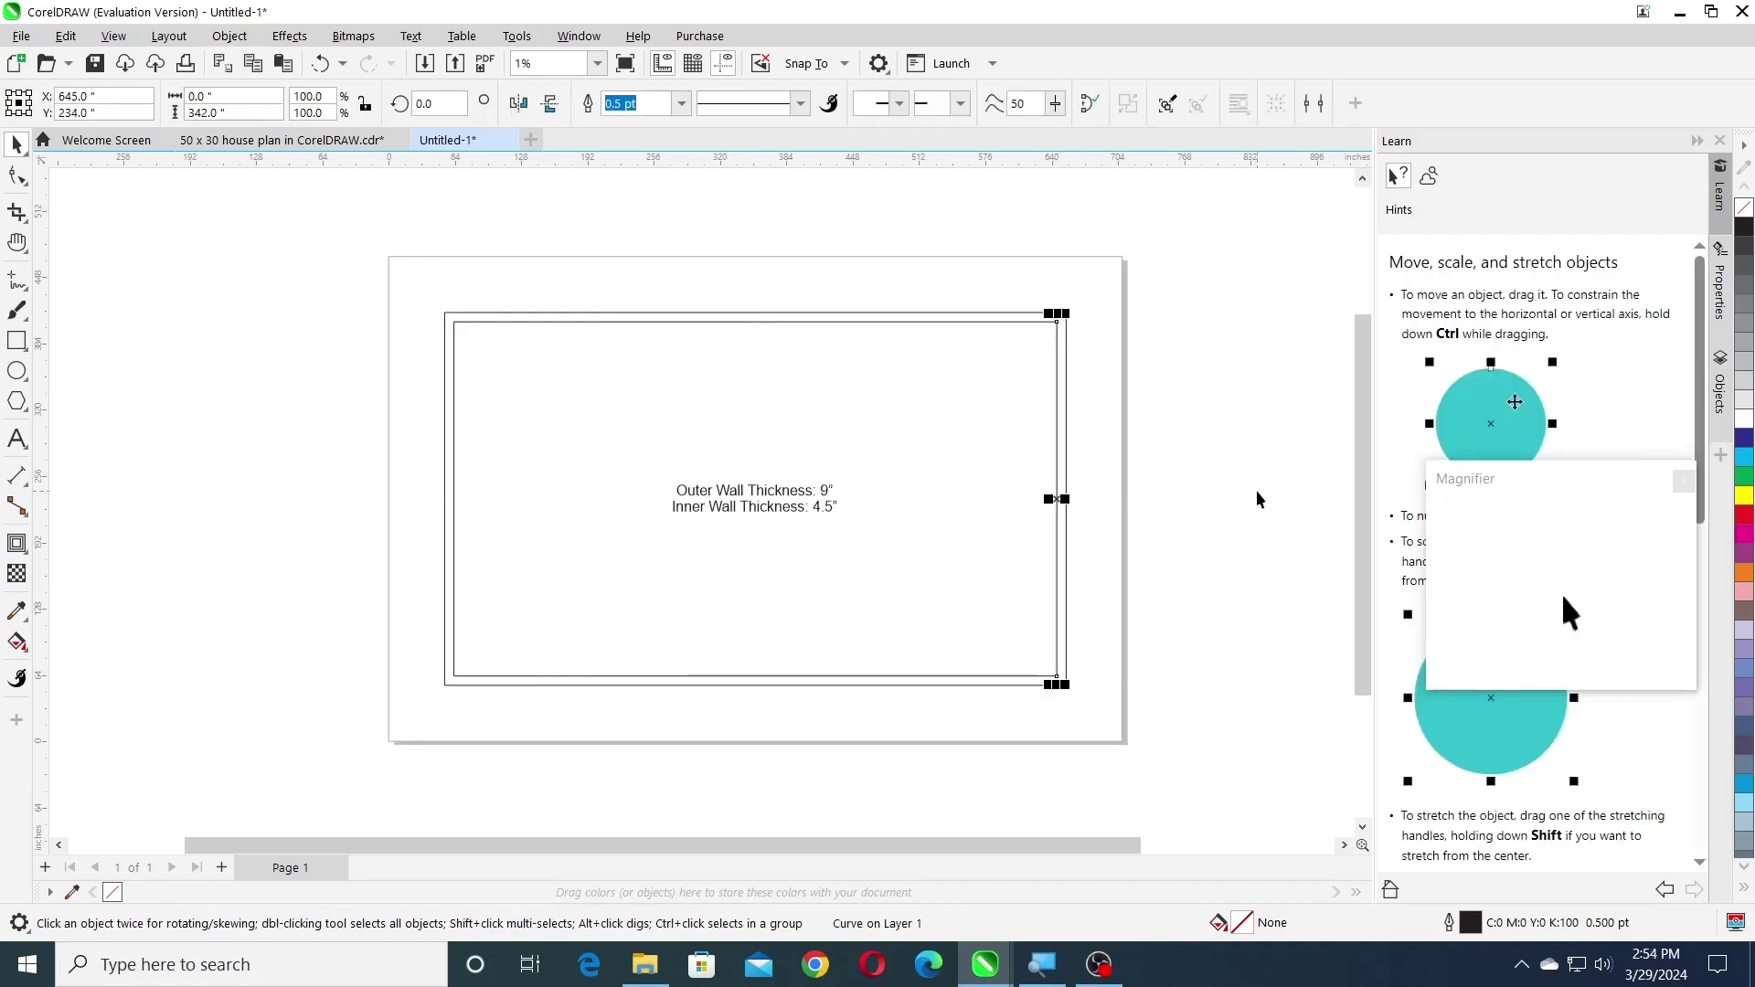
click(1257, 478)
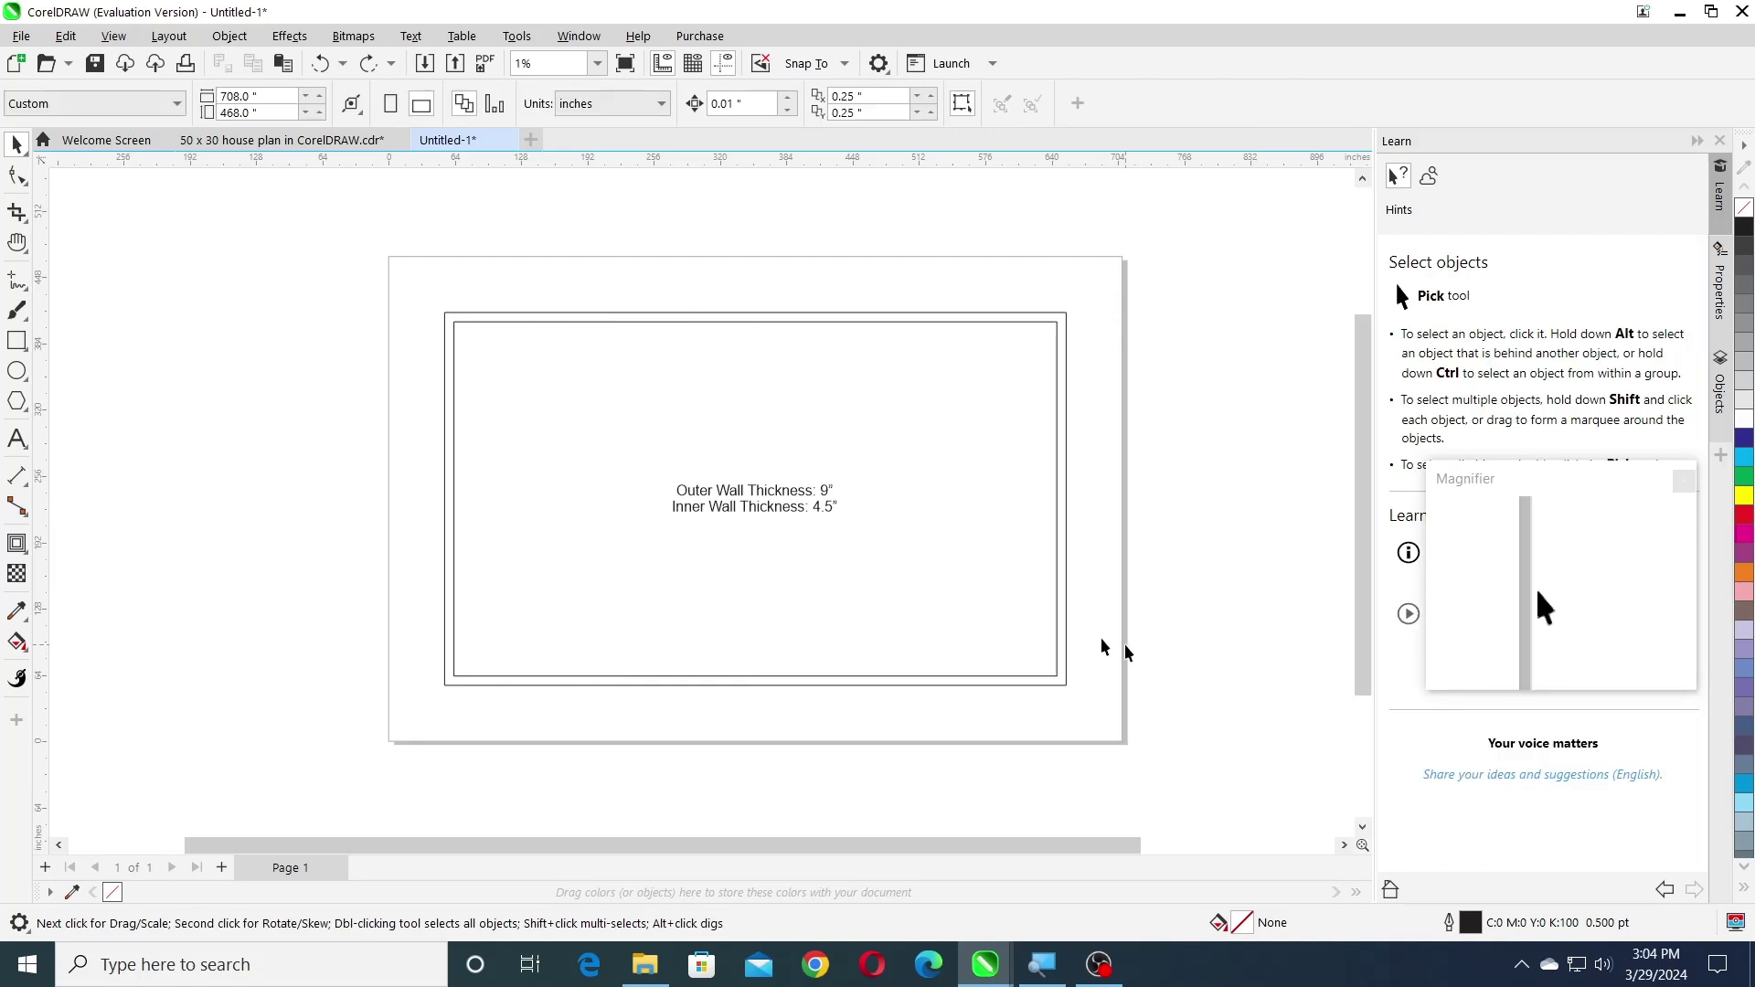
- Check the room layout in the finished 50 x 30 house plan, and delete the wall thickness note from the Untitled-1 drawing
click(322, 141)
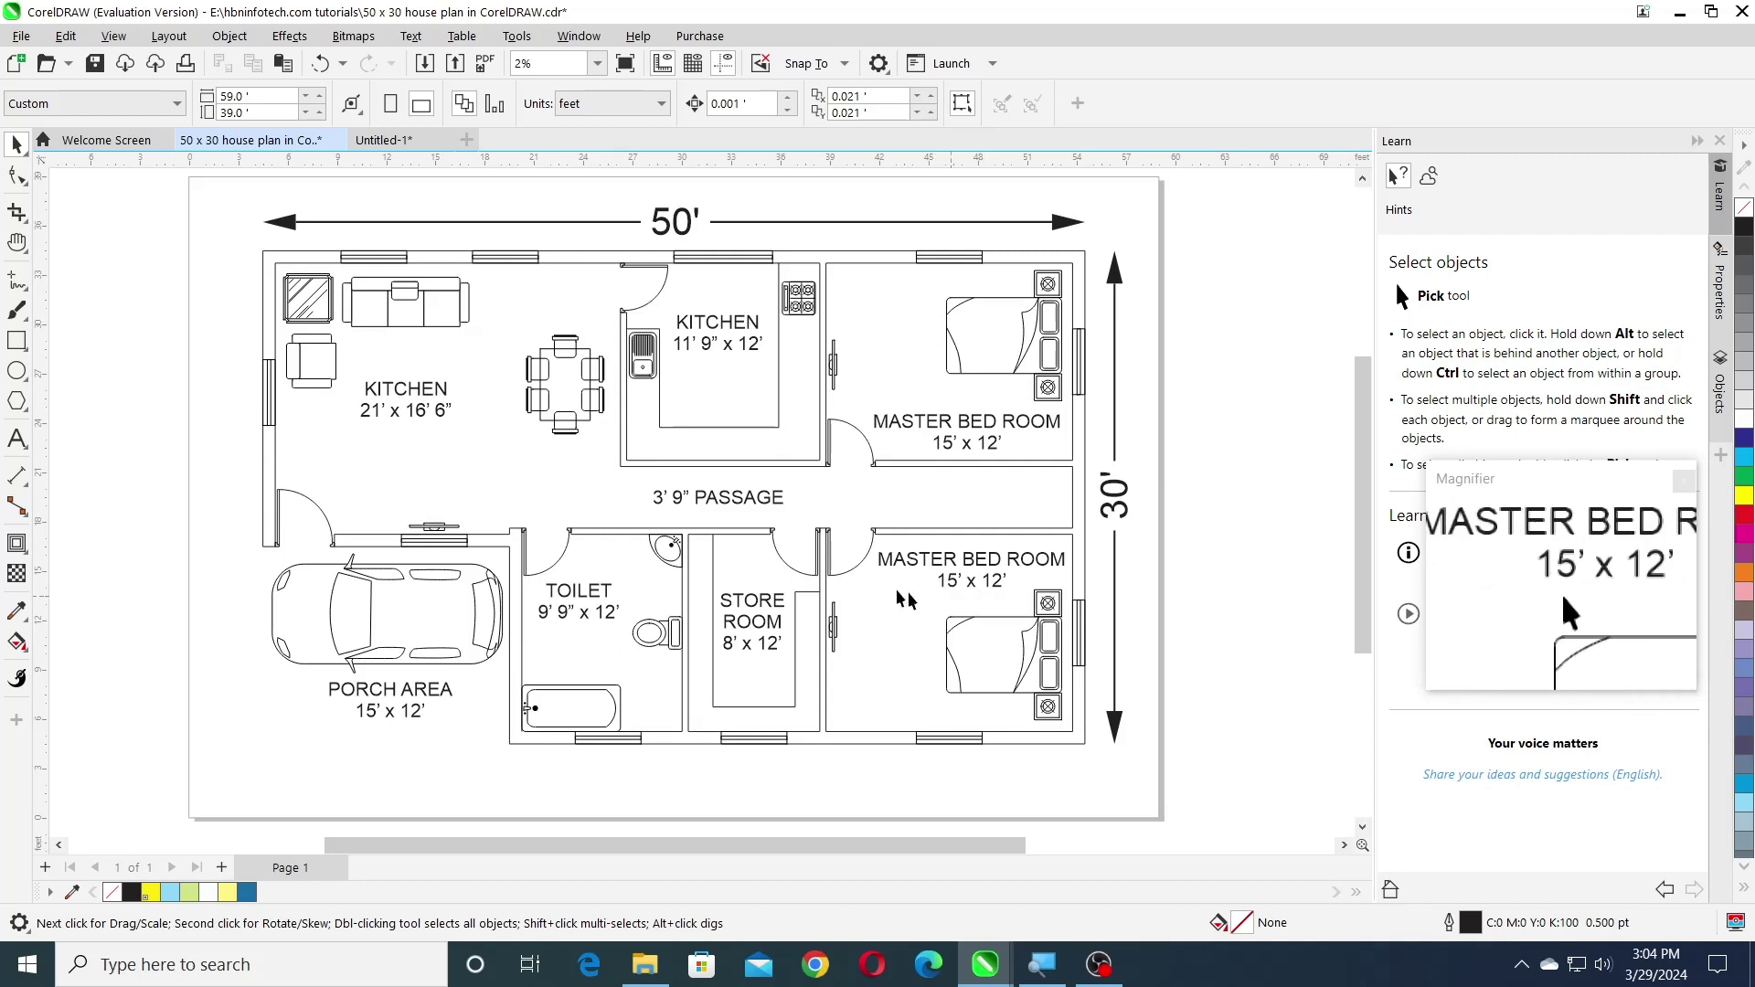
click(424, 142)
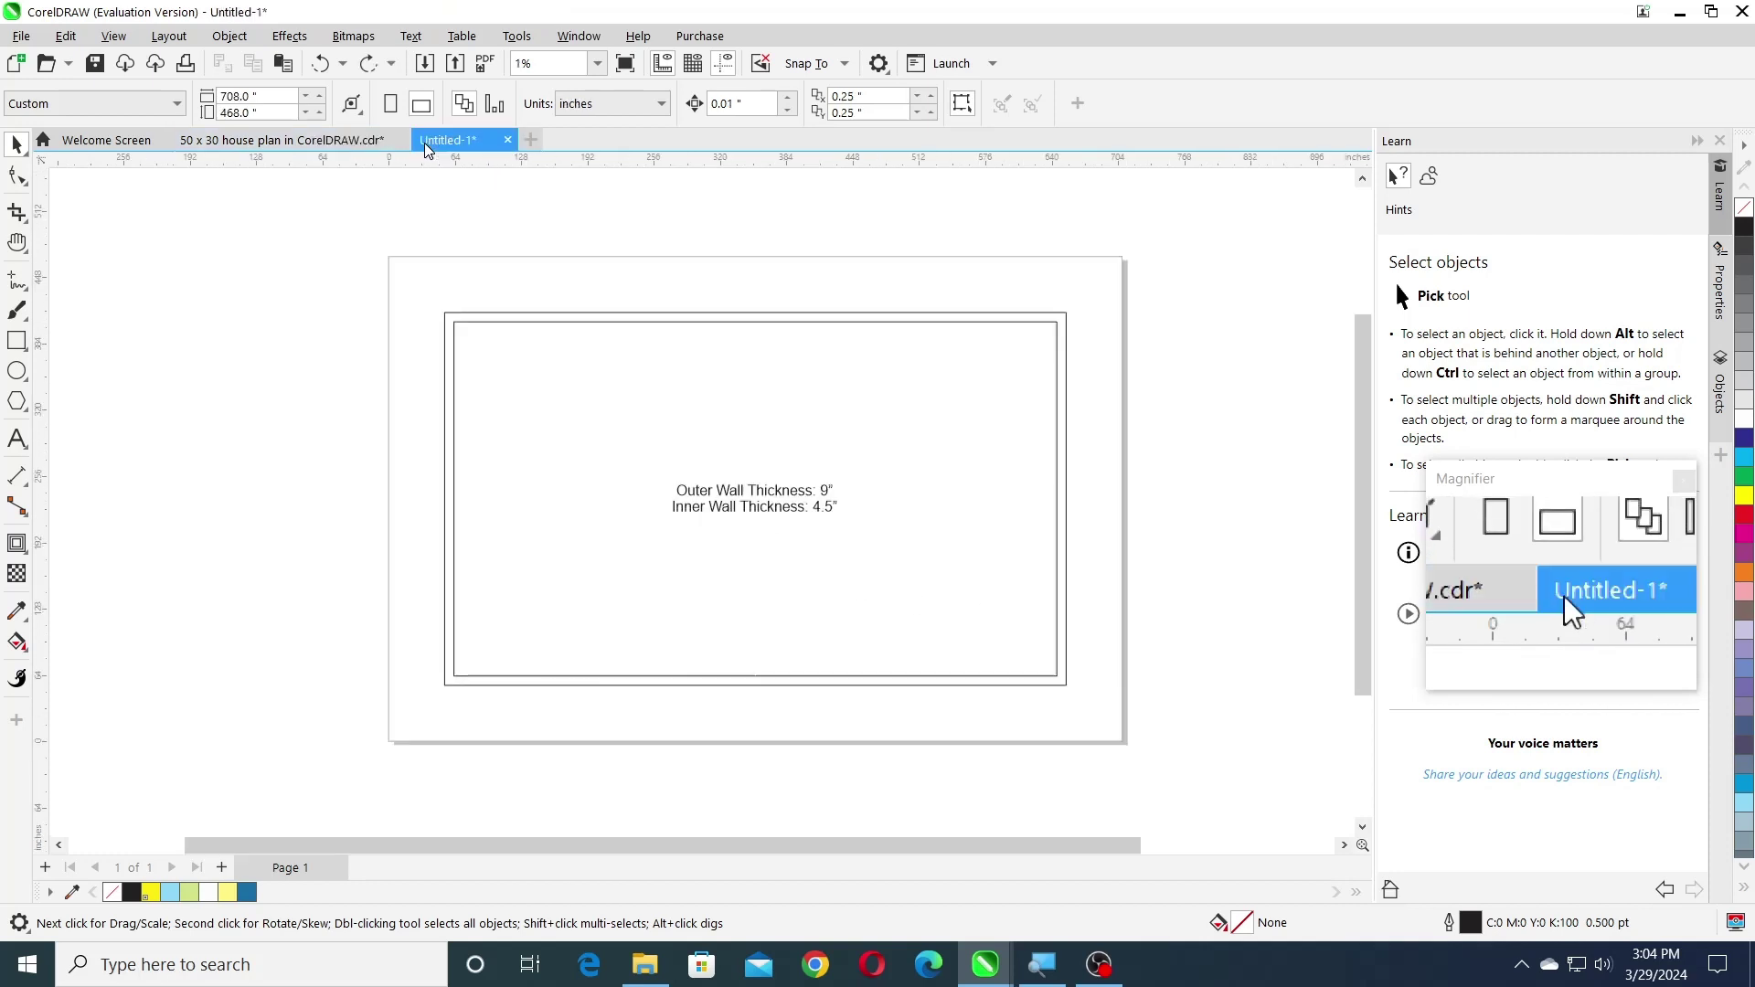
click(732, 498)
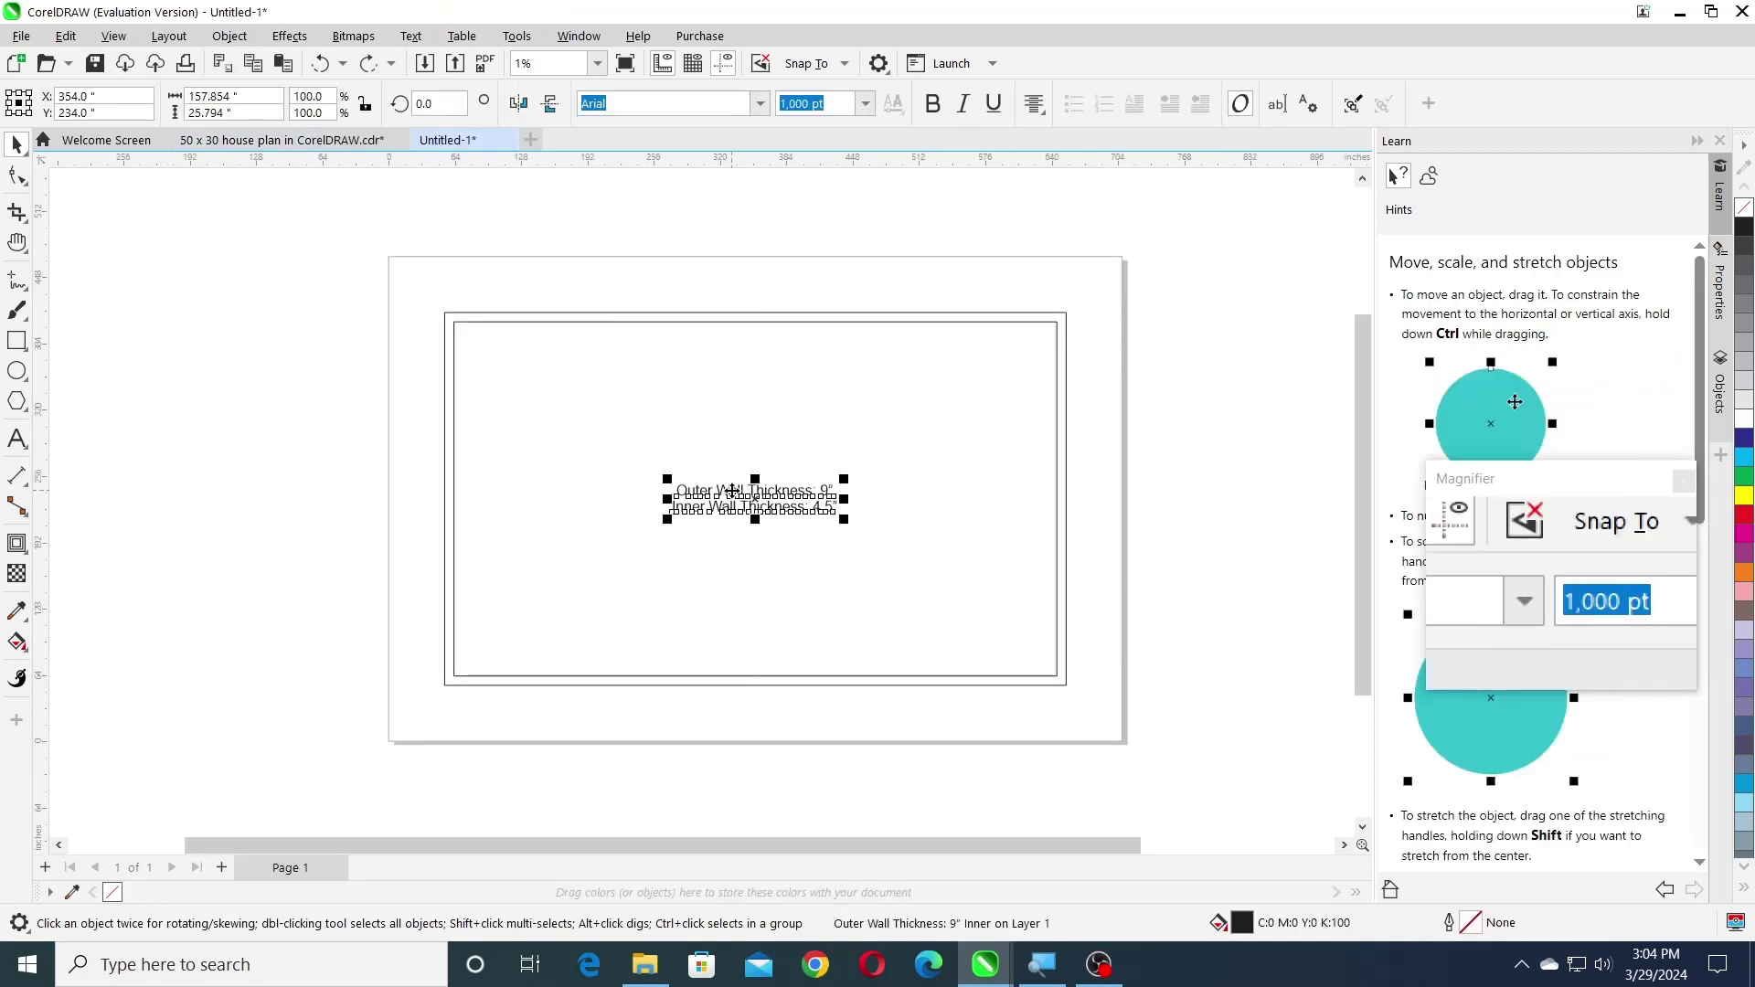
key(Delete)
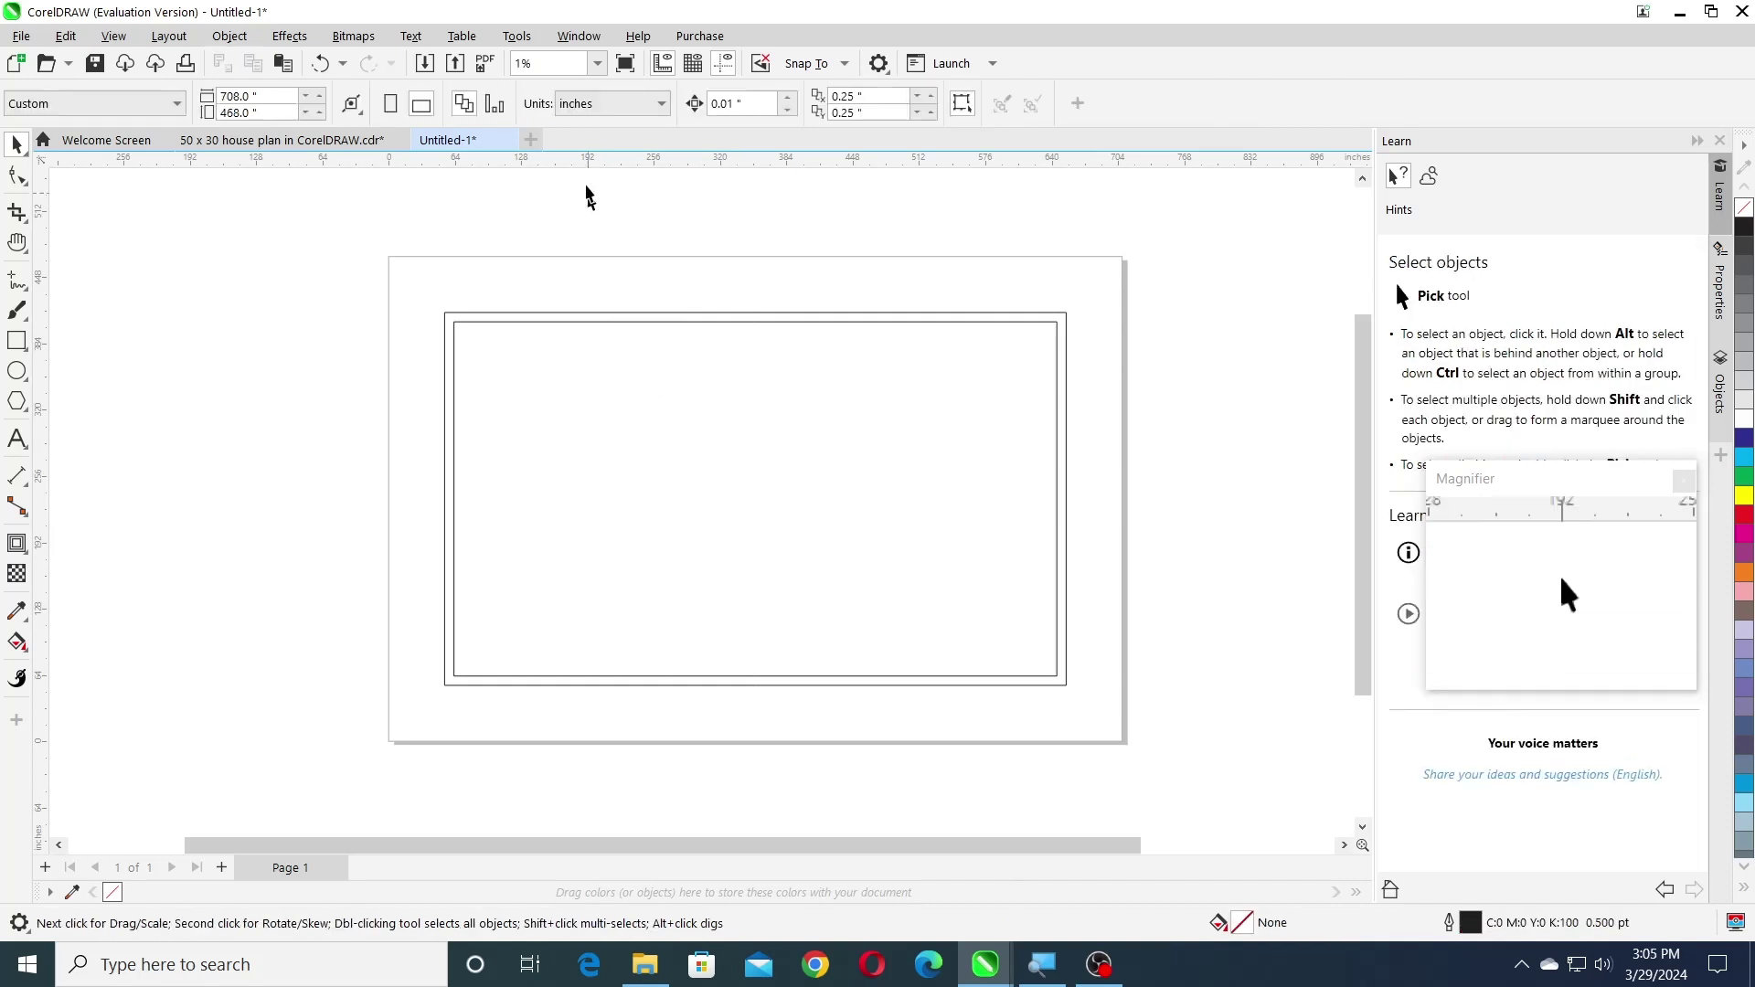
- Display the Transform position settings for the right inner wall line, and clear the selection
click(577, 37)
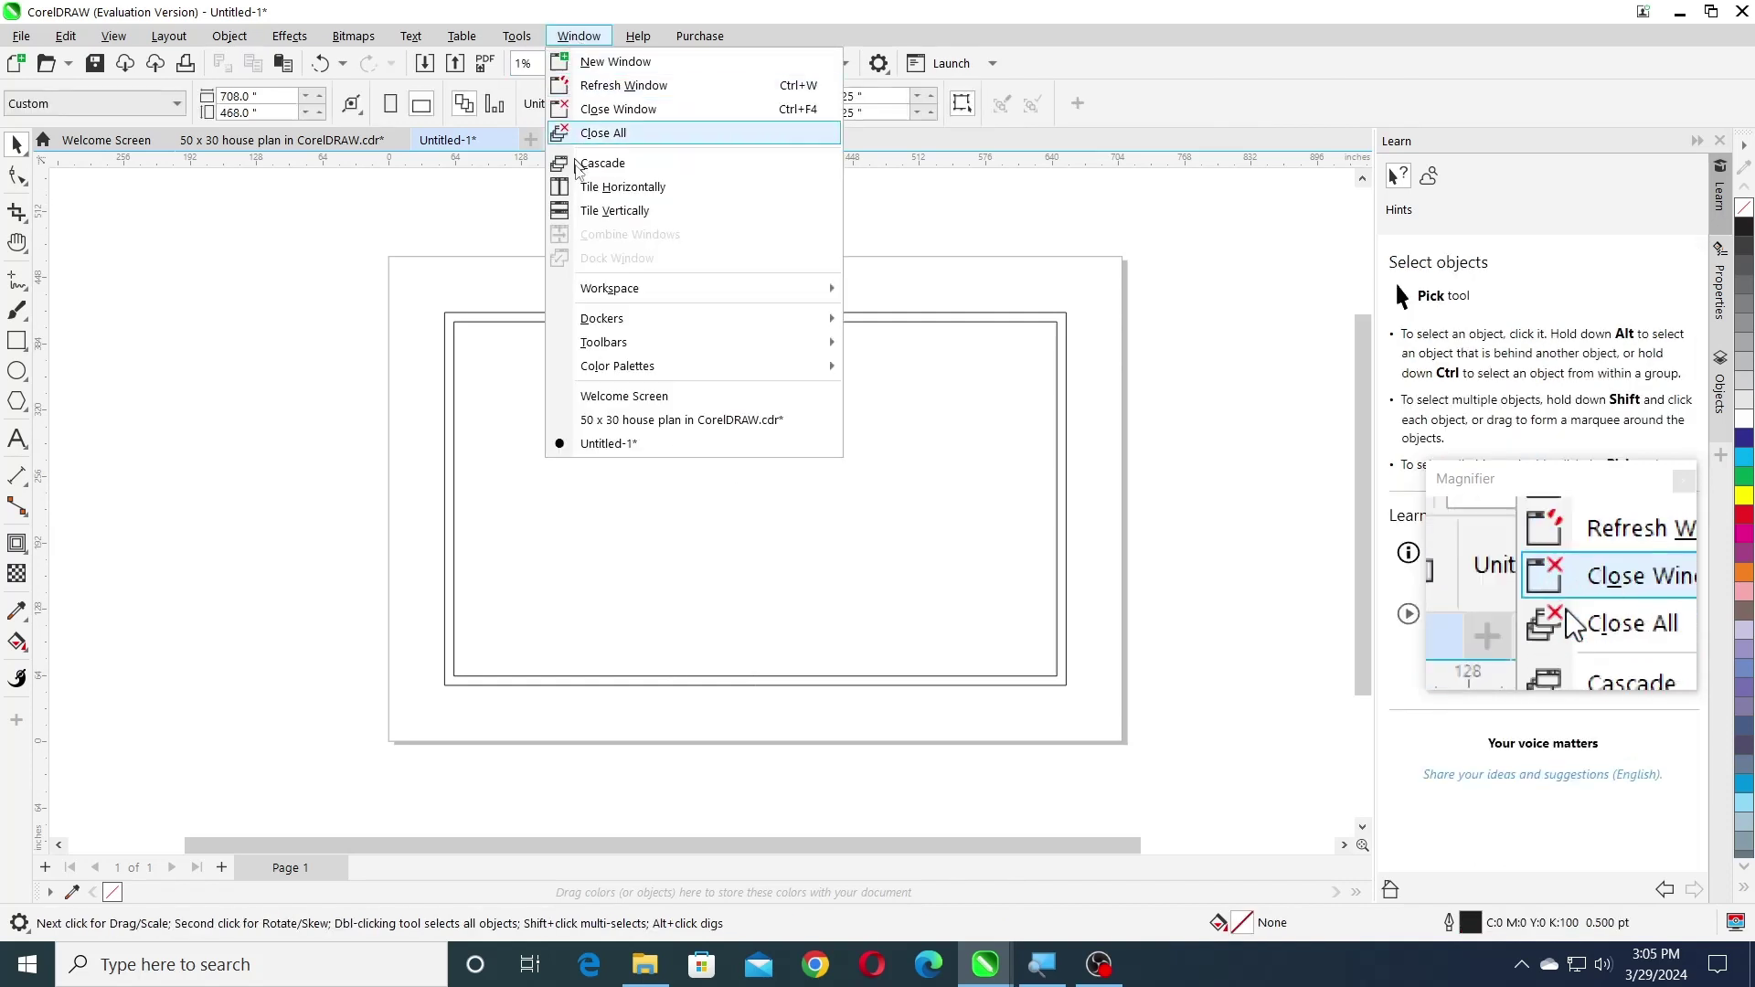
mouse_move(634, 323)
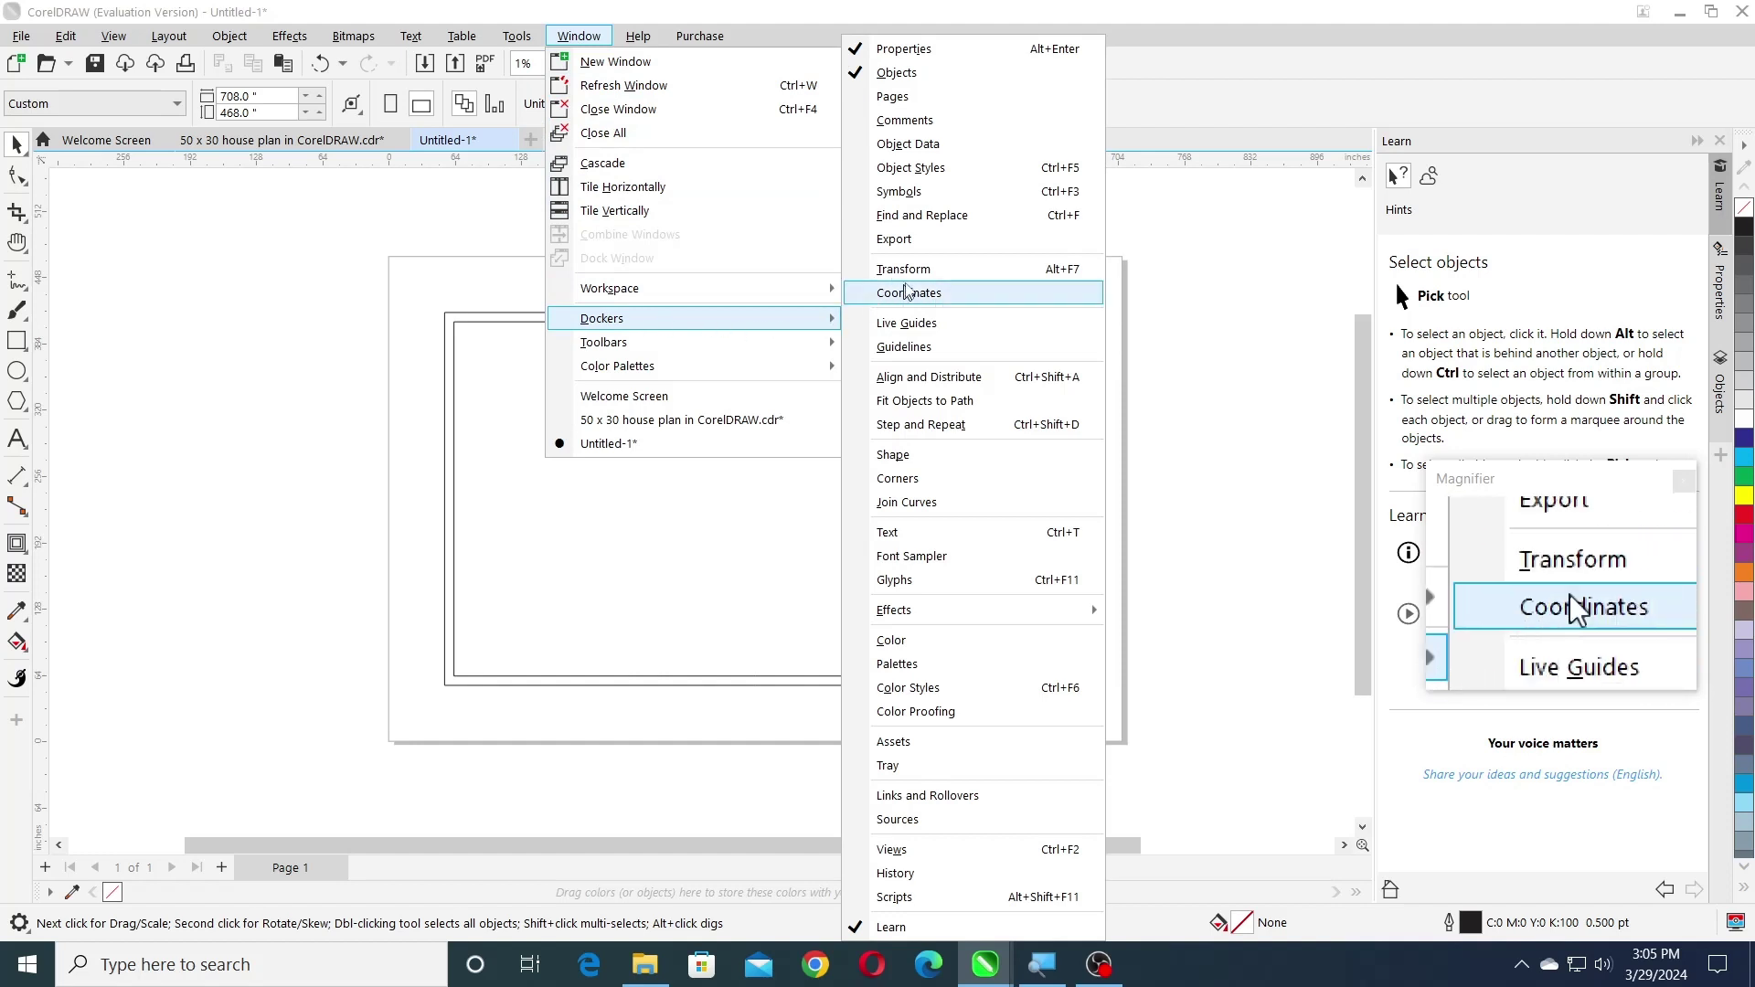
click(944, 268)
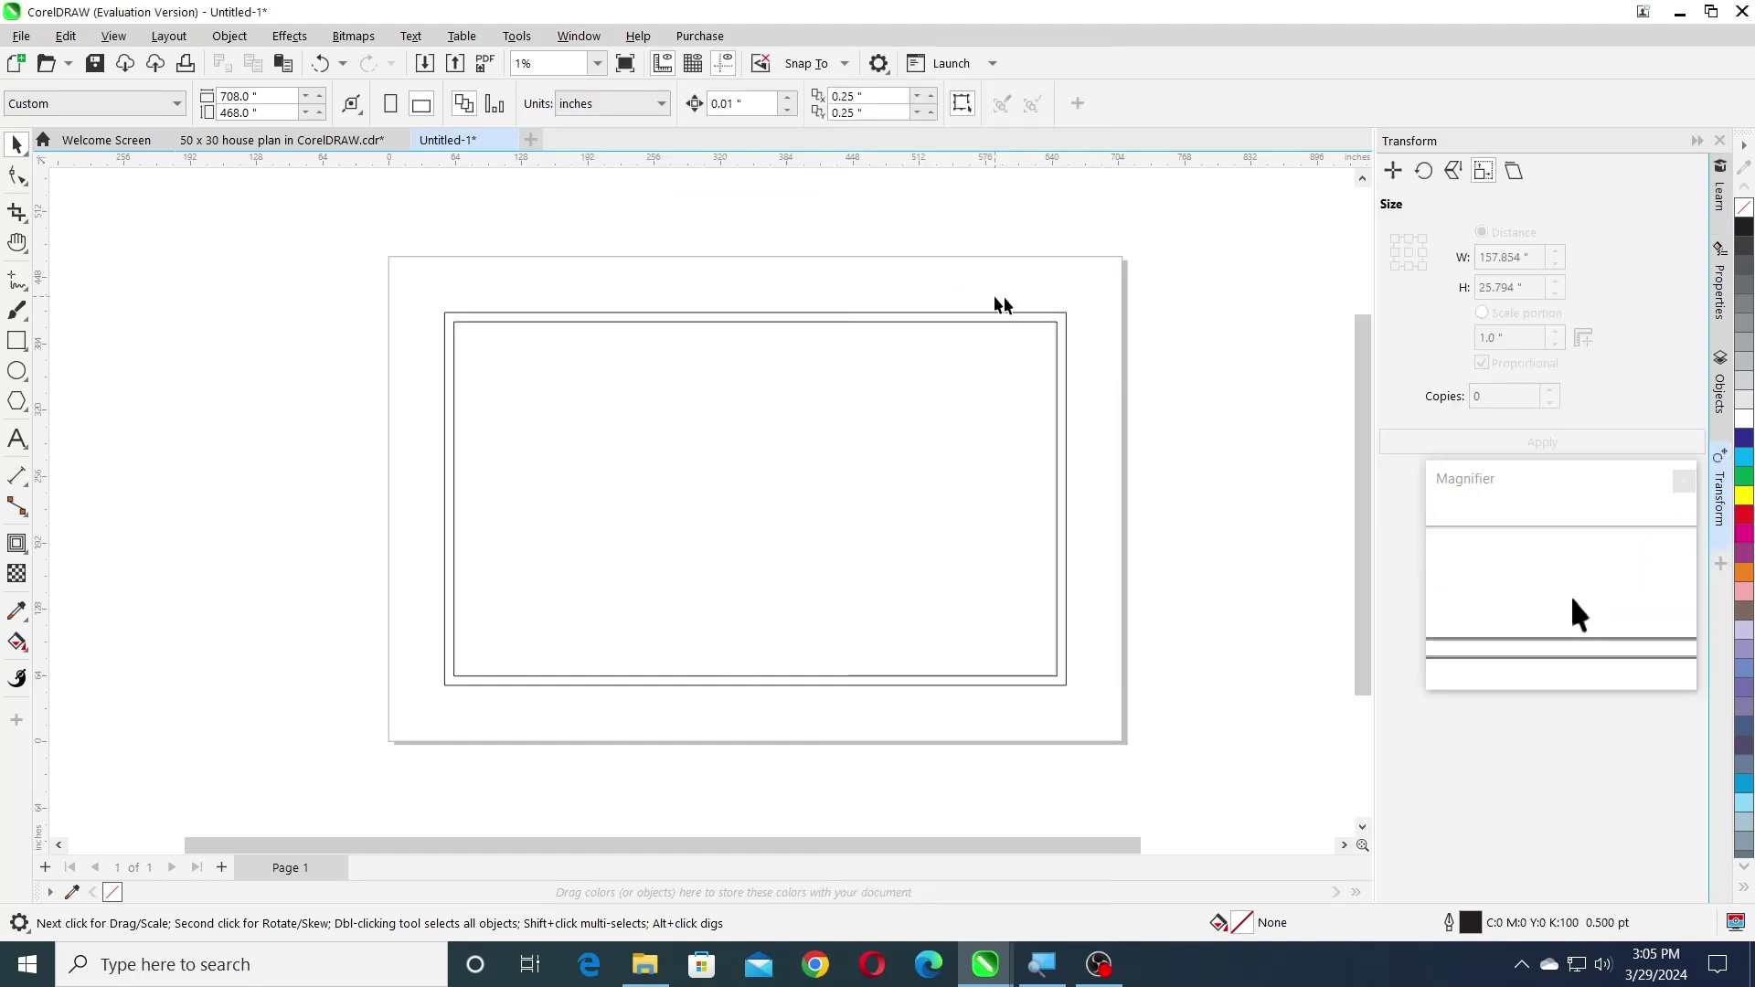
click(1057, 320)
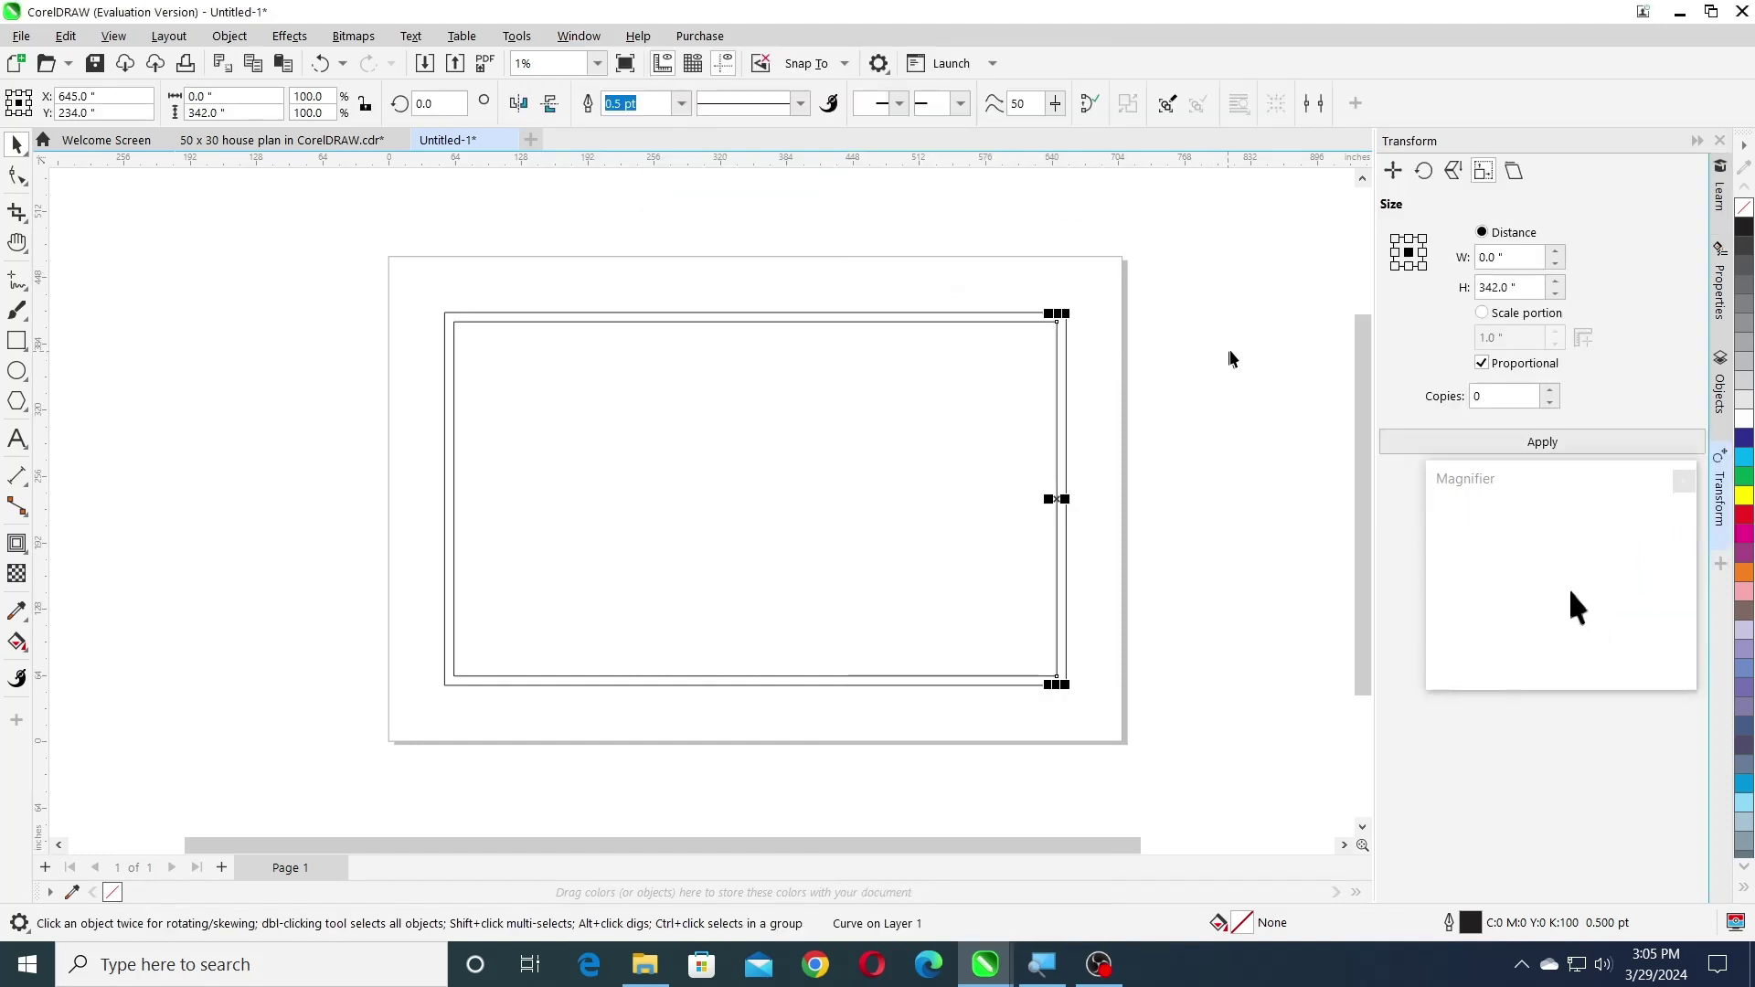
click(1393, 171)
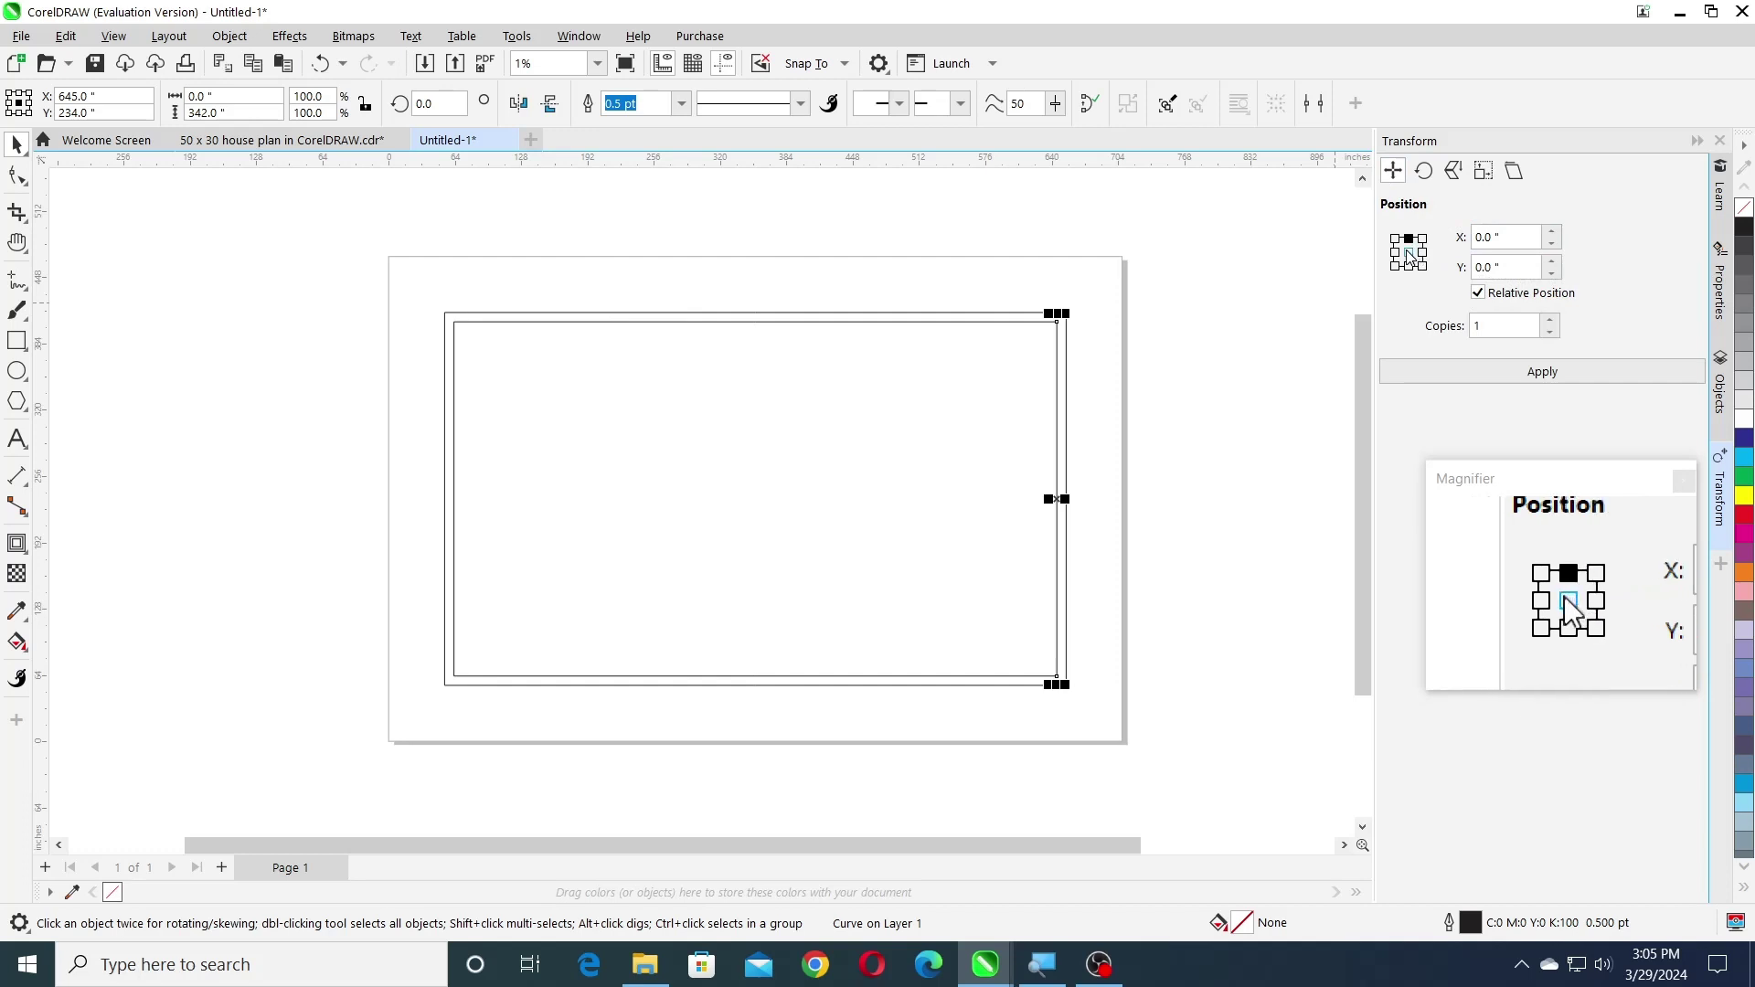
click(1199, 261)
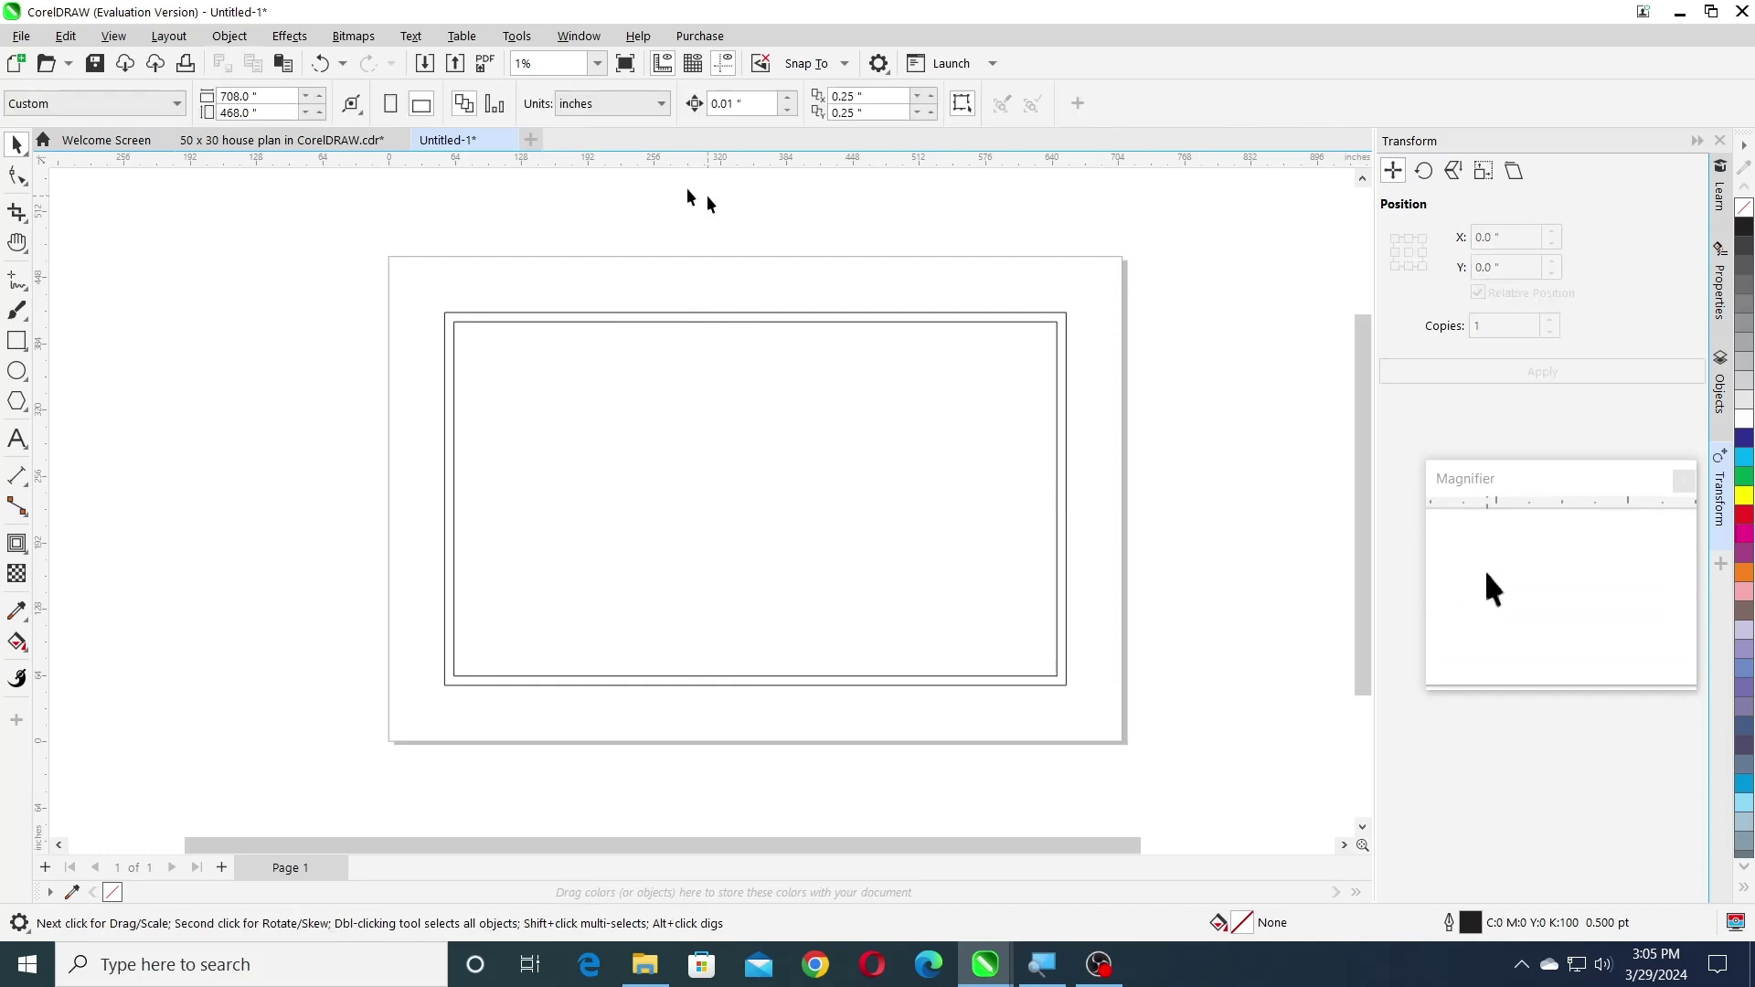
- Switch the drawing units to feet and make one copy of the right inner wall line, offset -15 ft horizontally
click(629, 98)
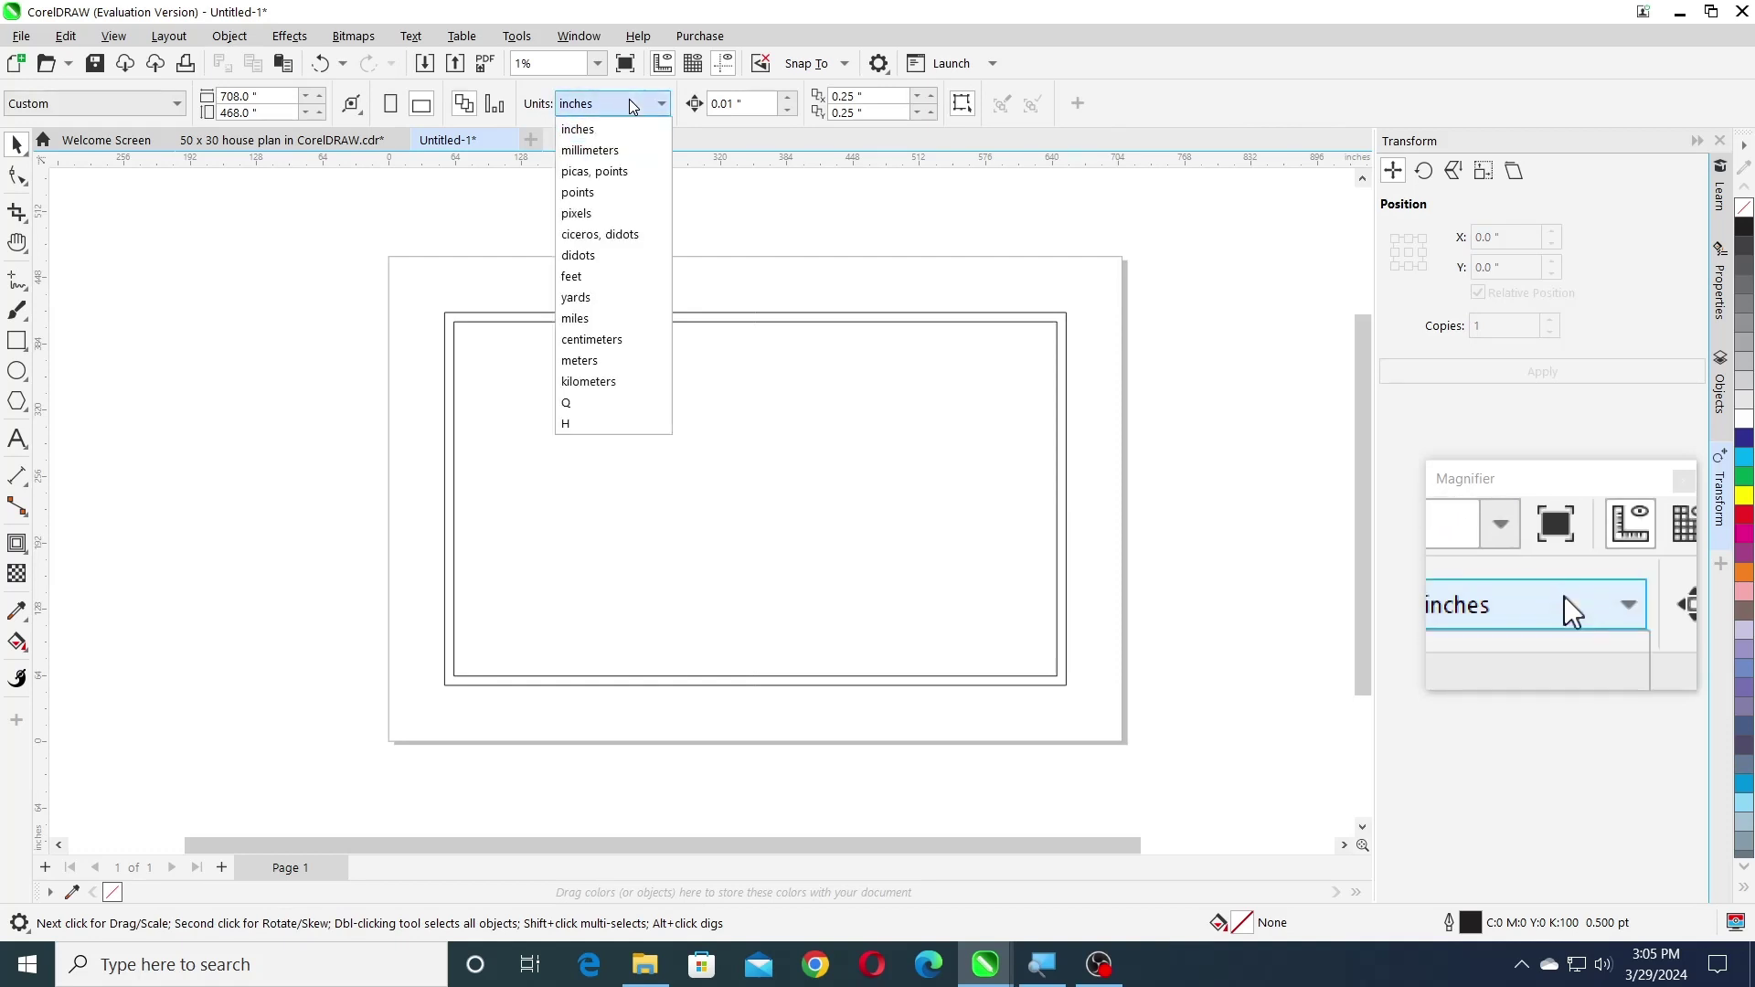
click(603, 274)
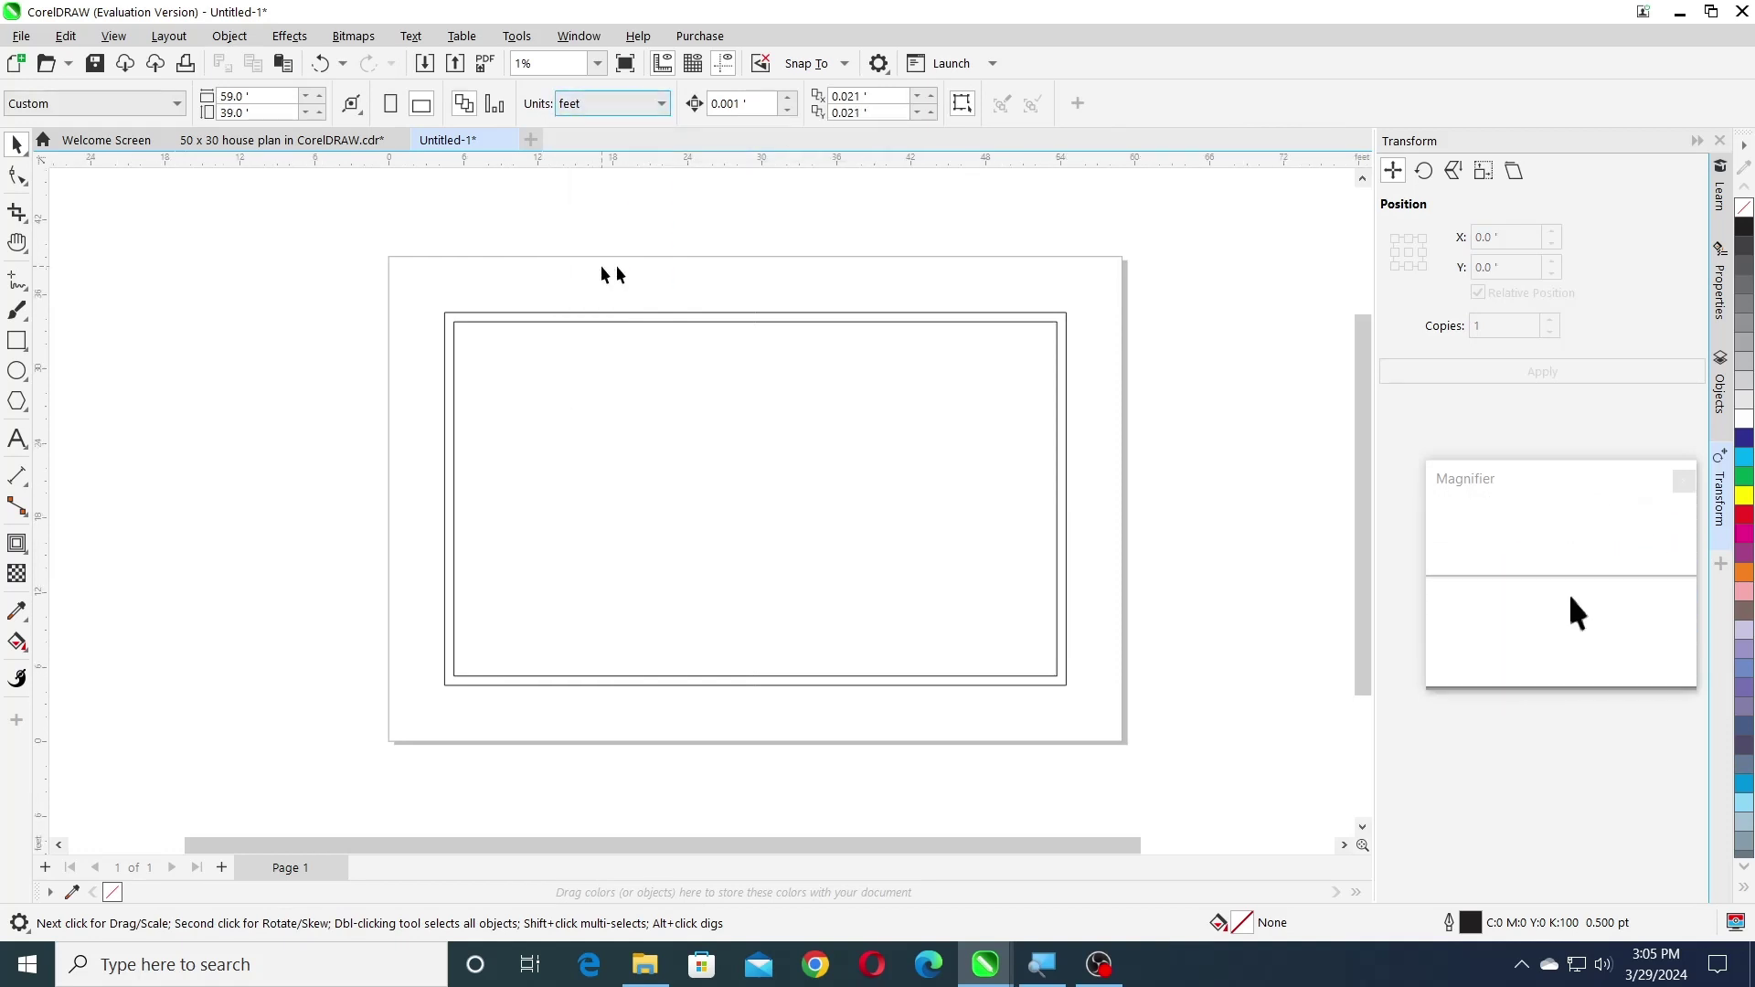
click(1056, 350)
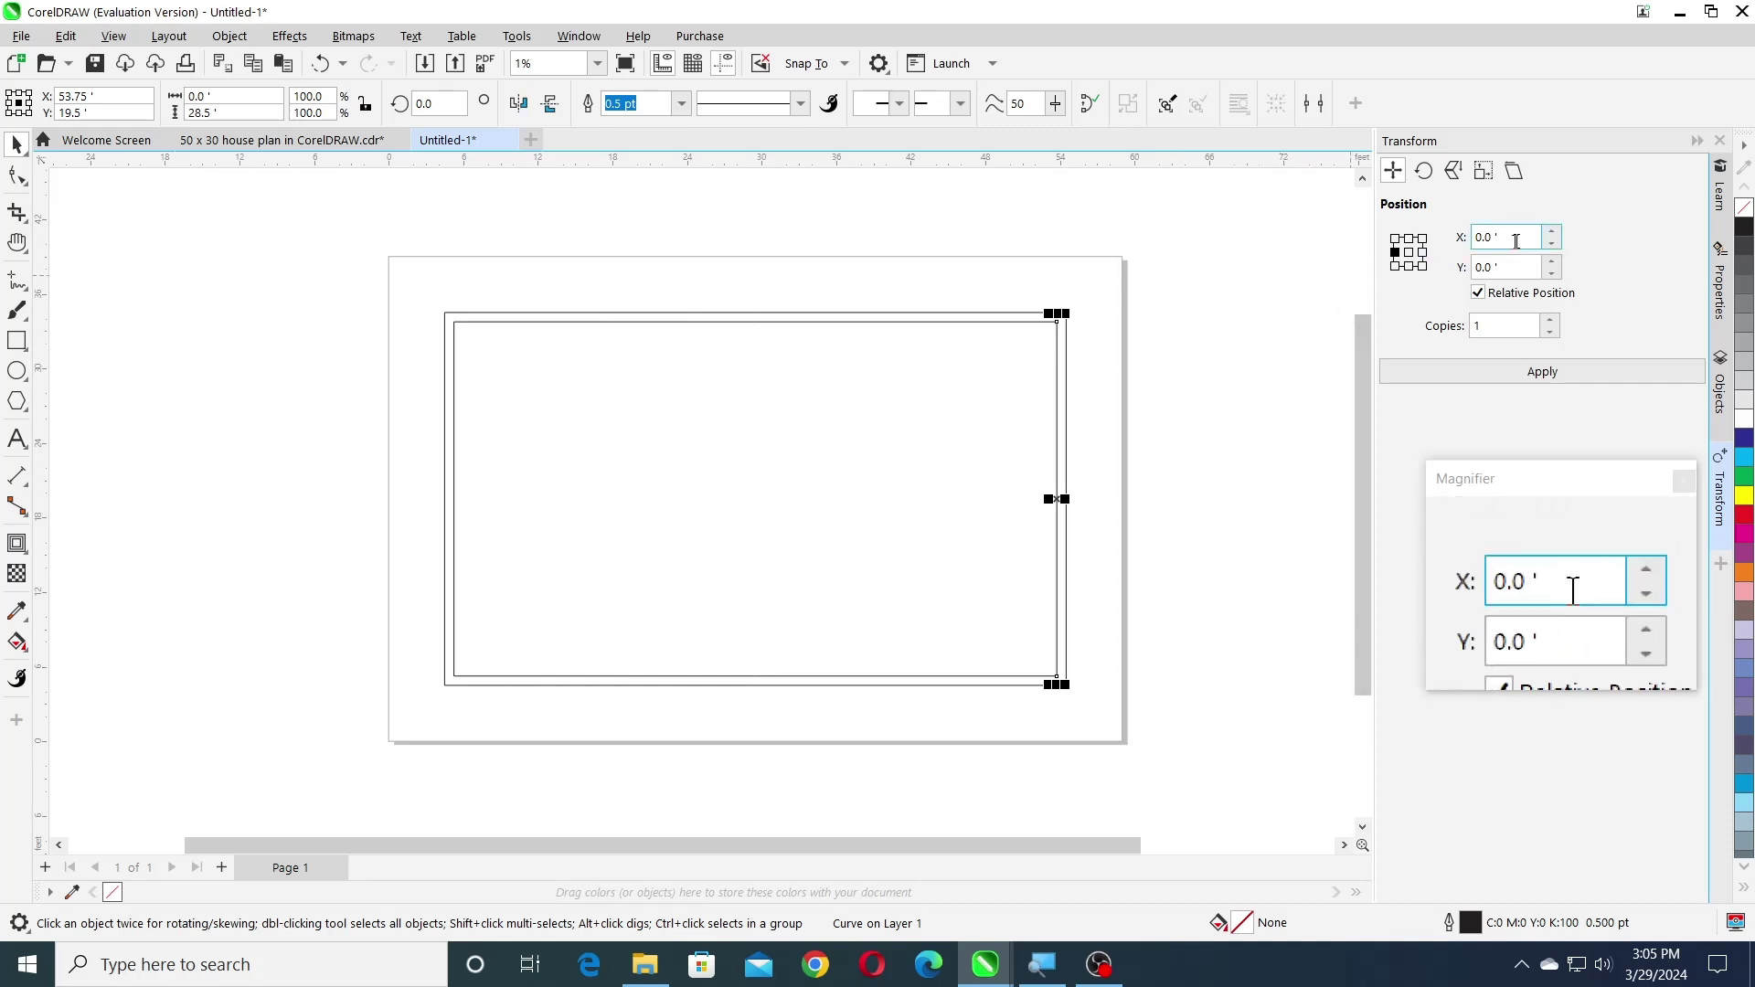
double_click(1515, 239)
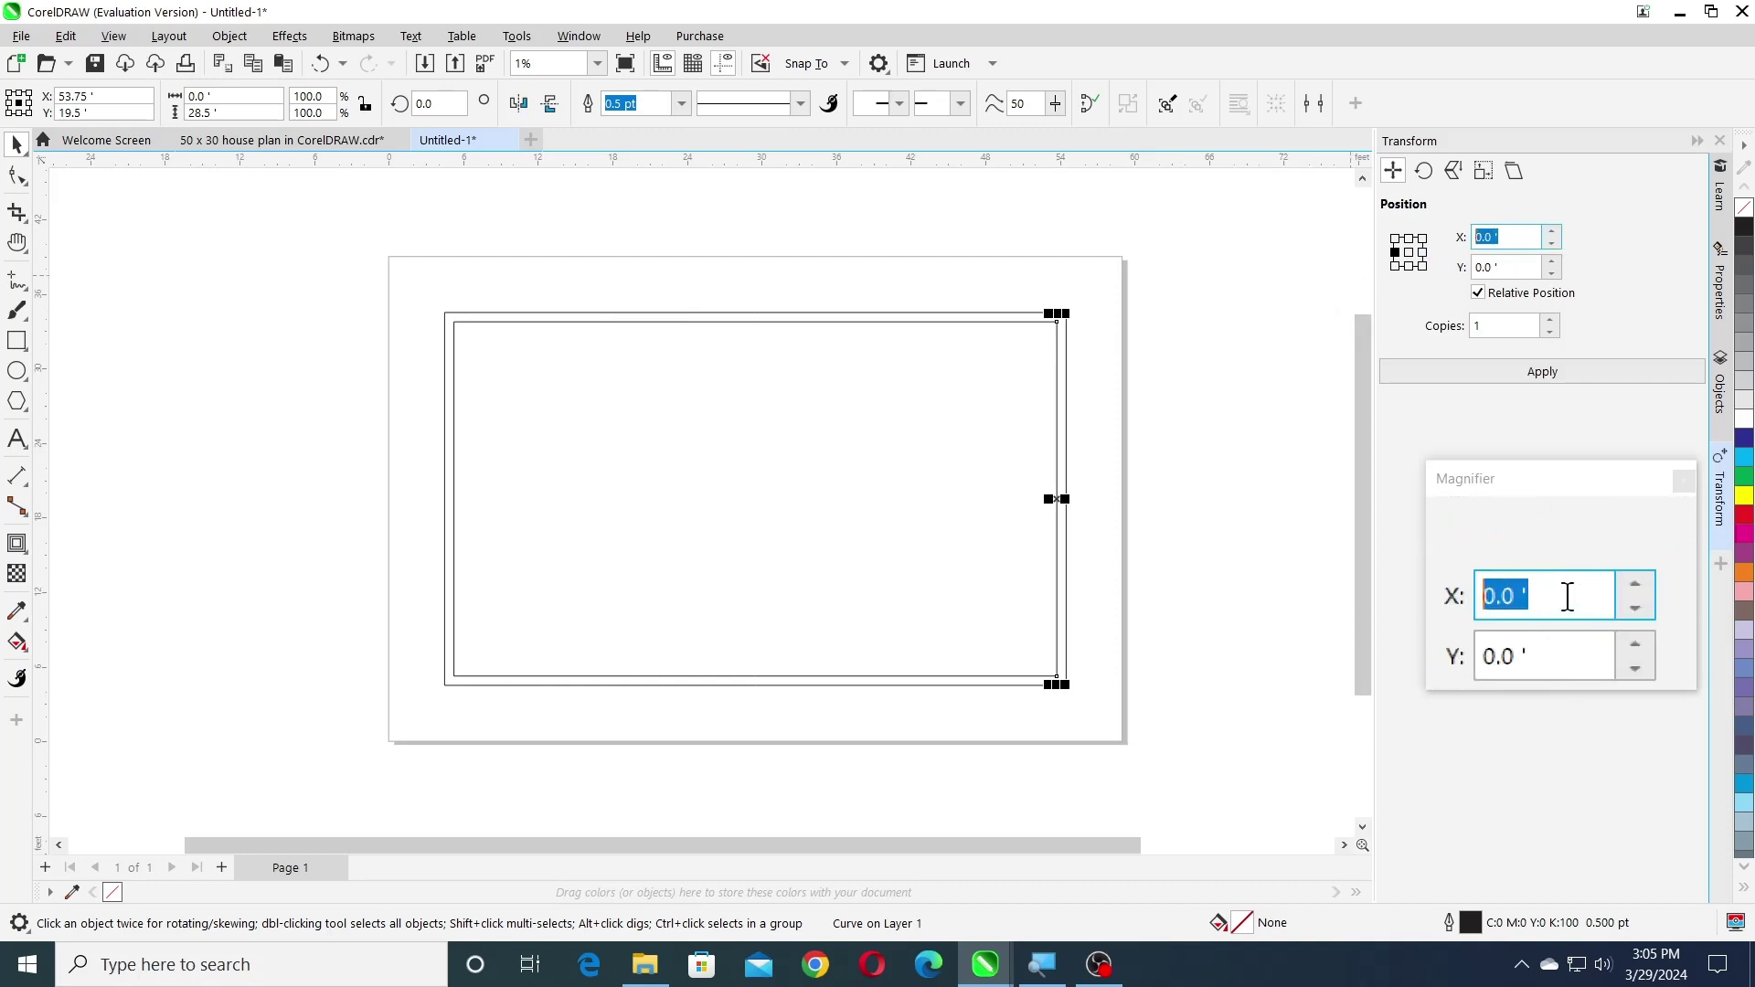
text(-15)
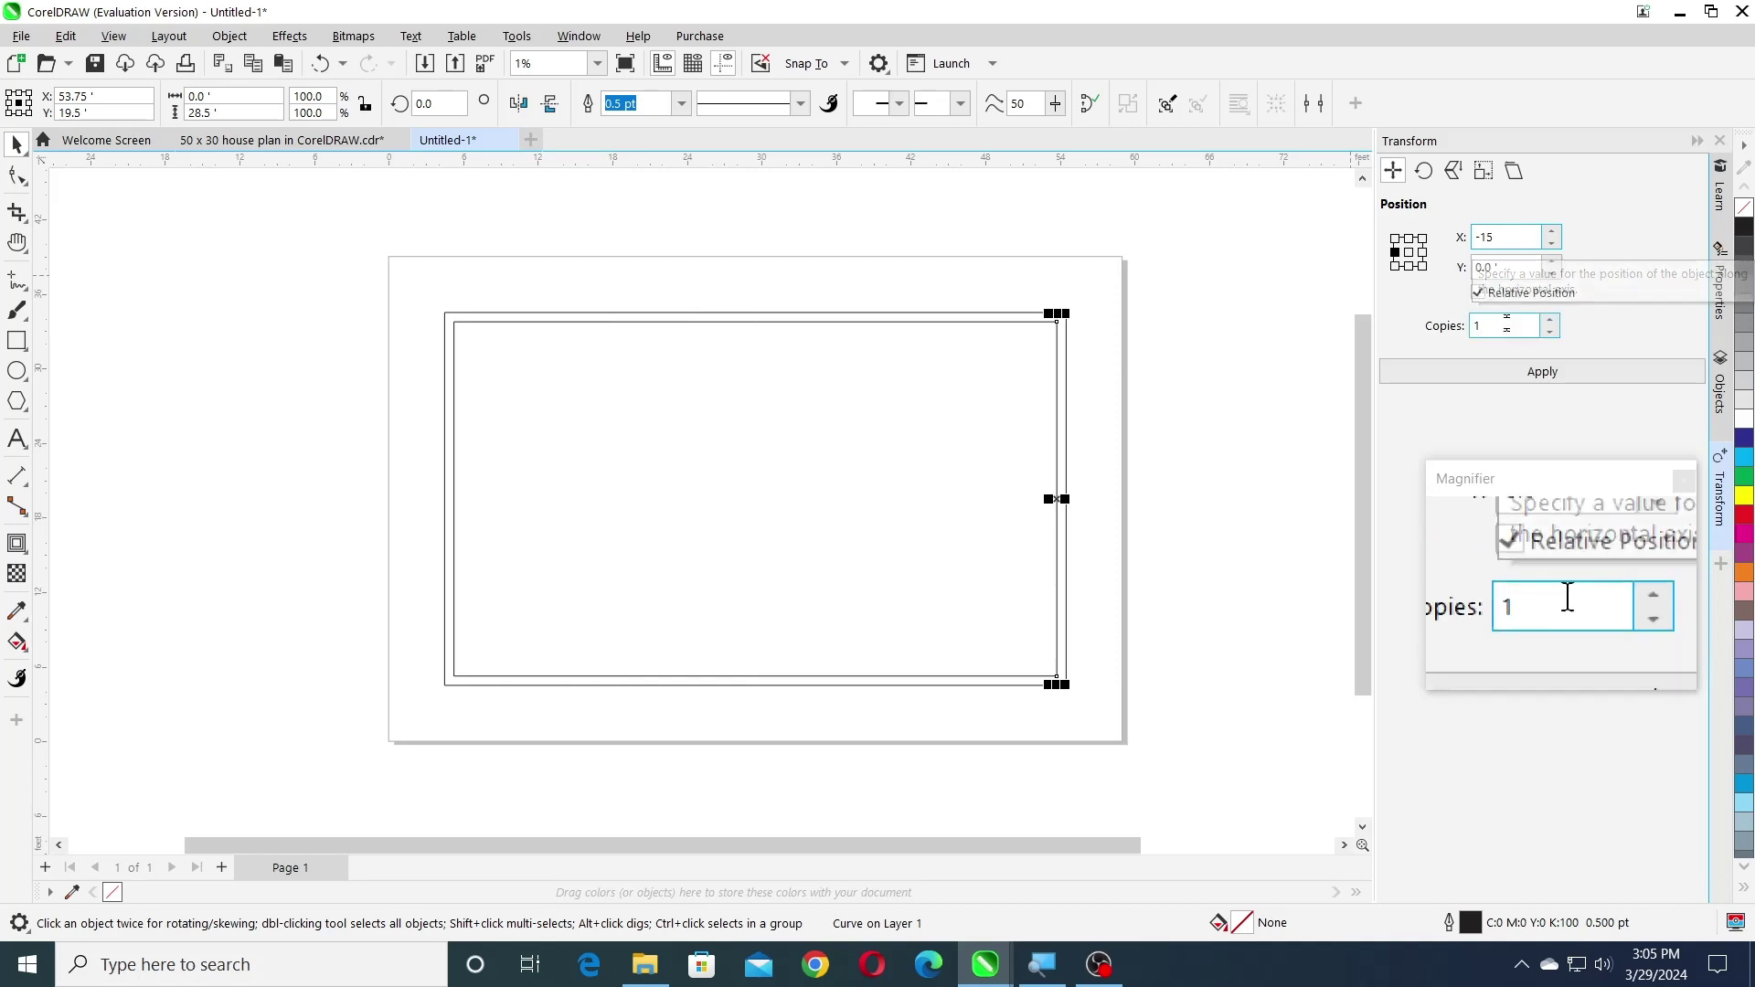
double_click(1493, 327)
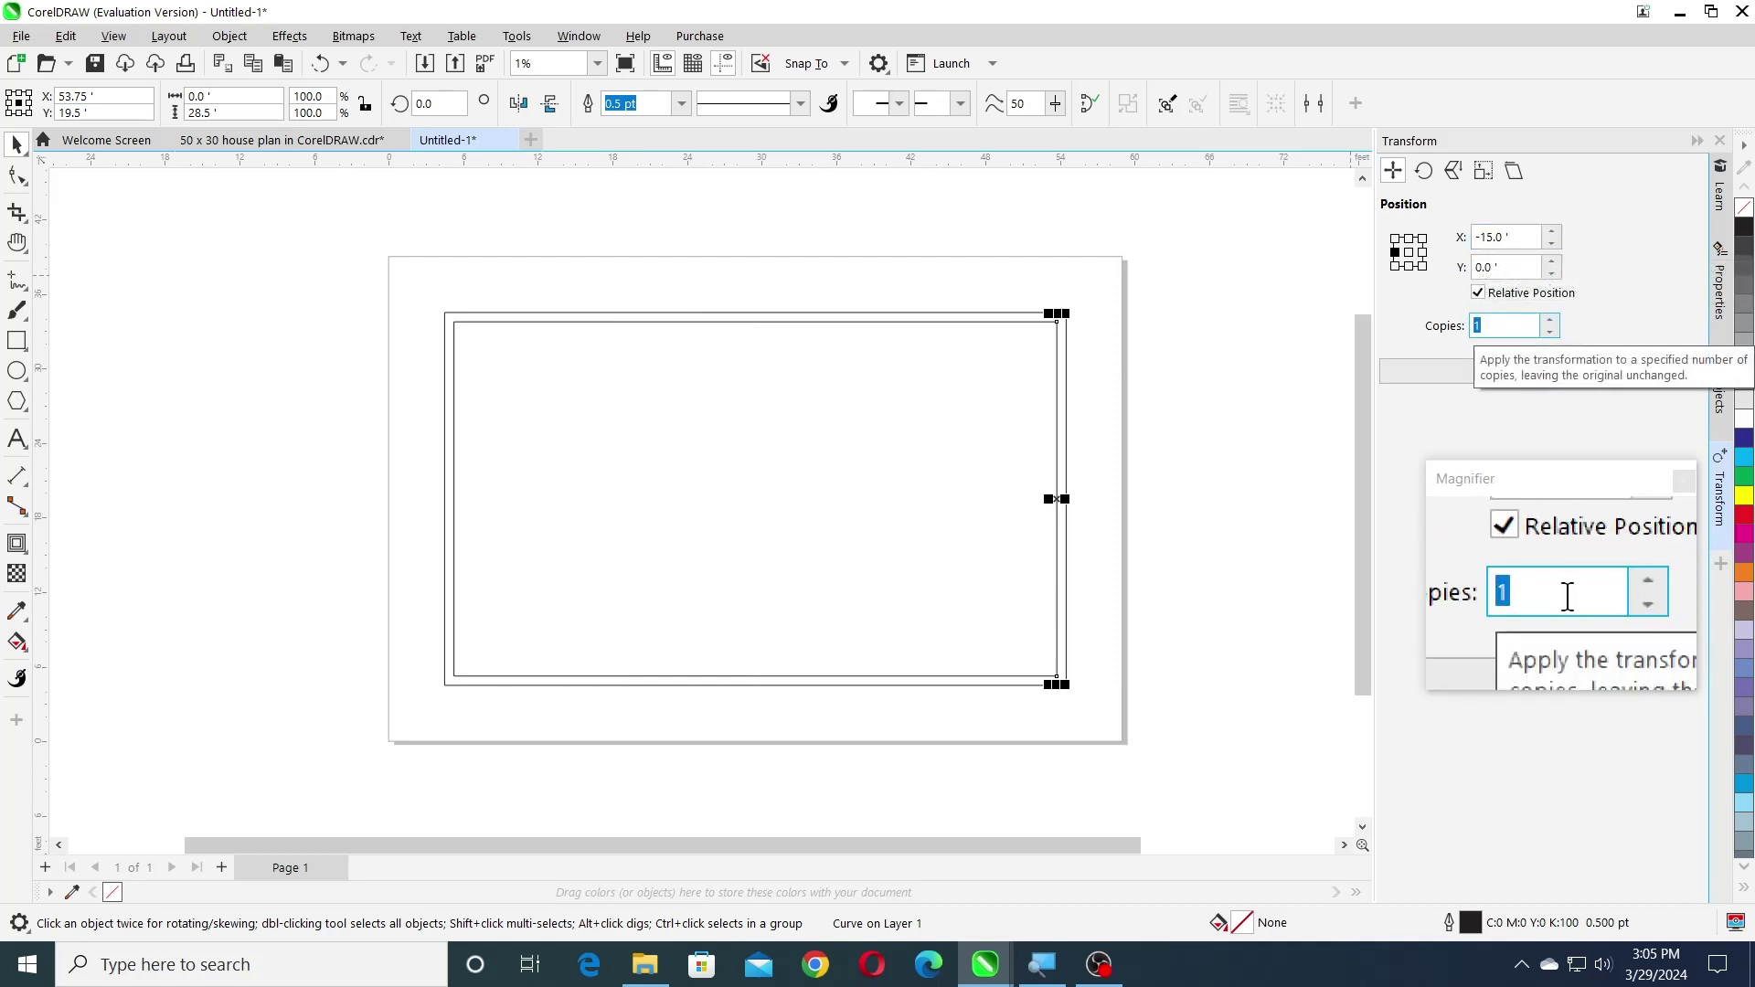
text(1)
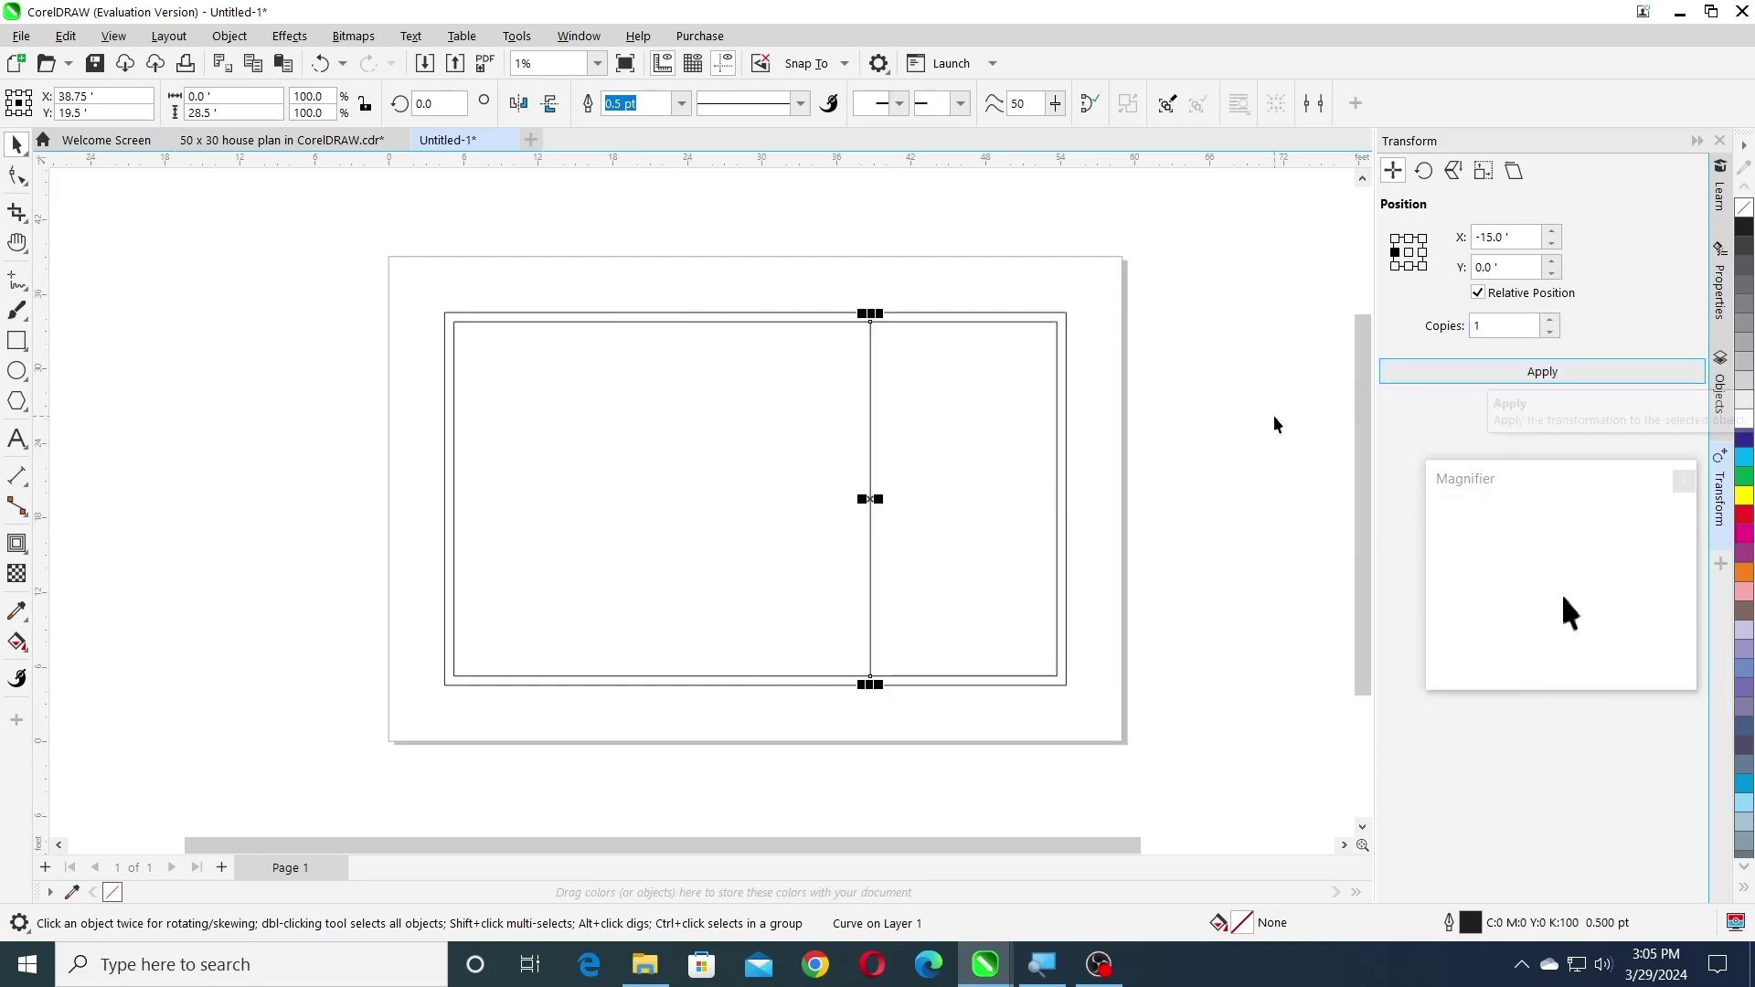
- Make one copy of the upper inner wall line, offset -12 ft vertically
click(992, 322)
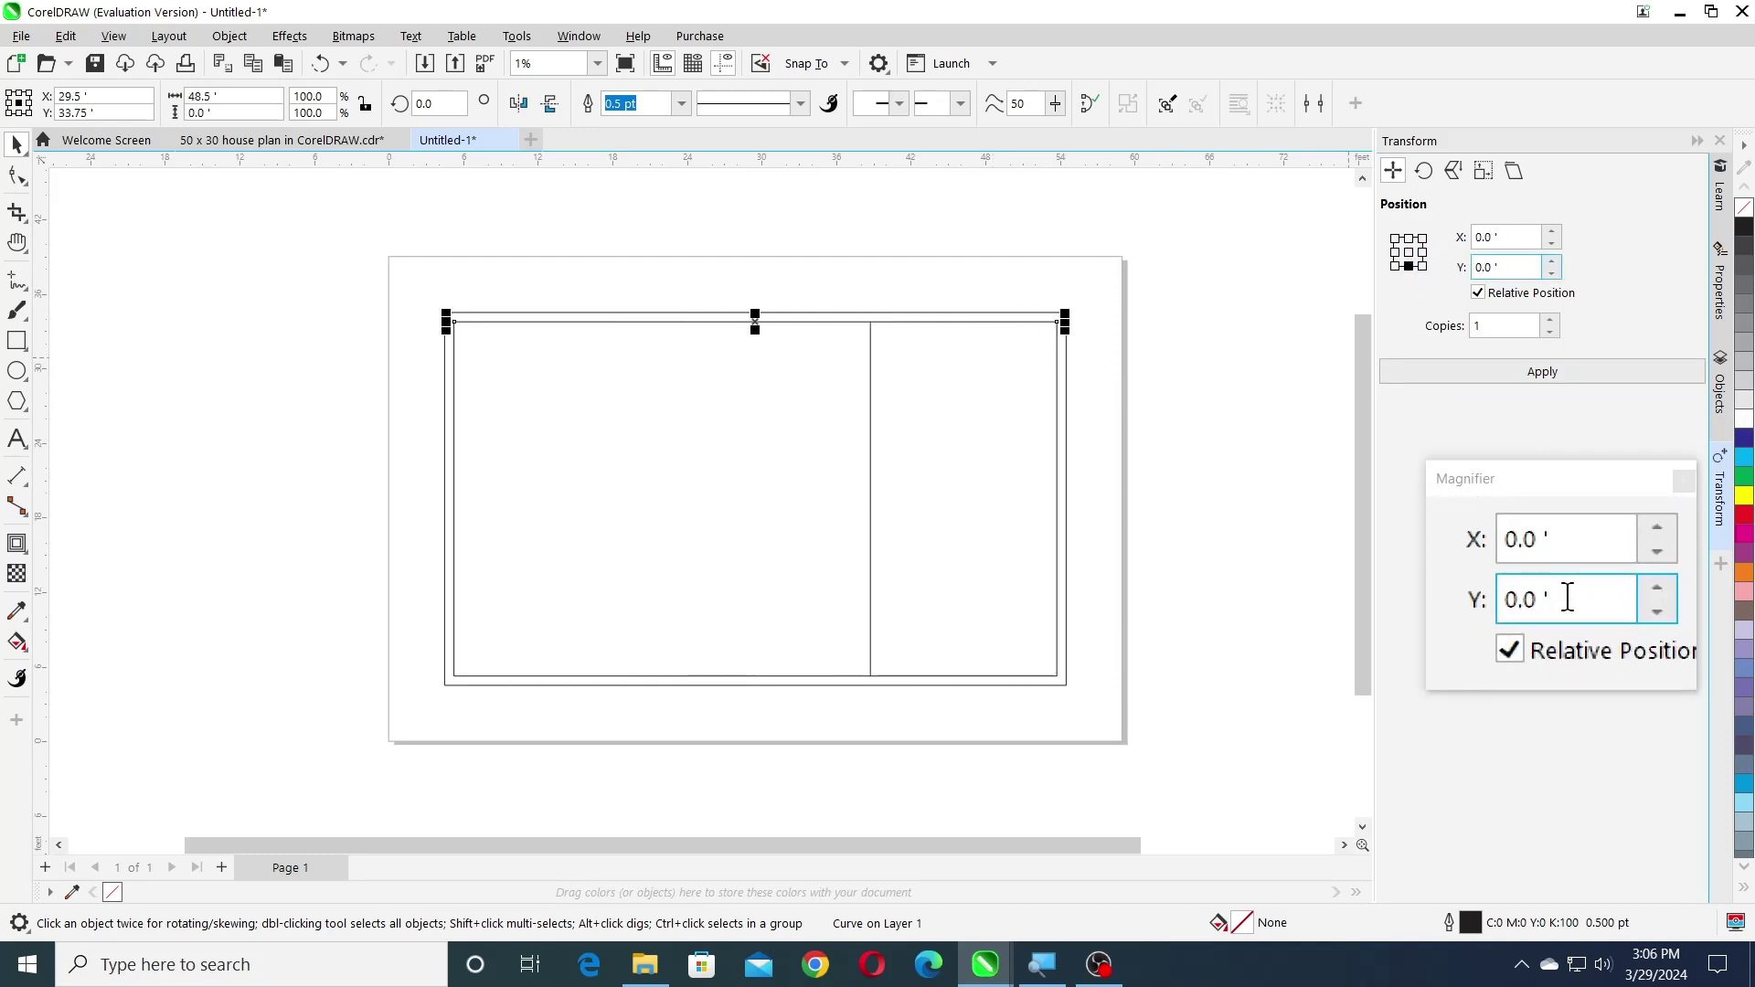
click(1540, 267)
text(12)
key(Left)
key(Left)
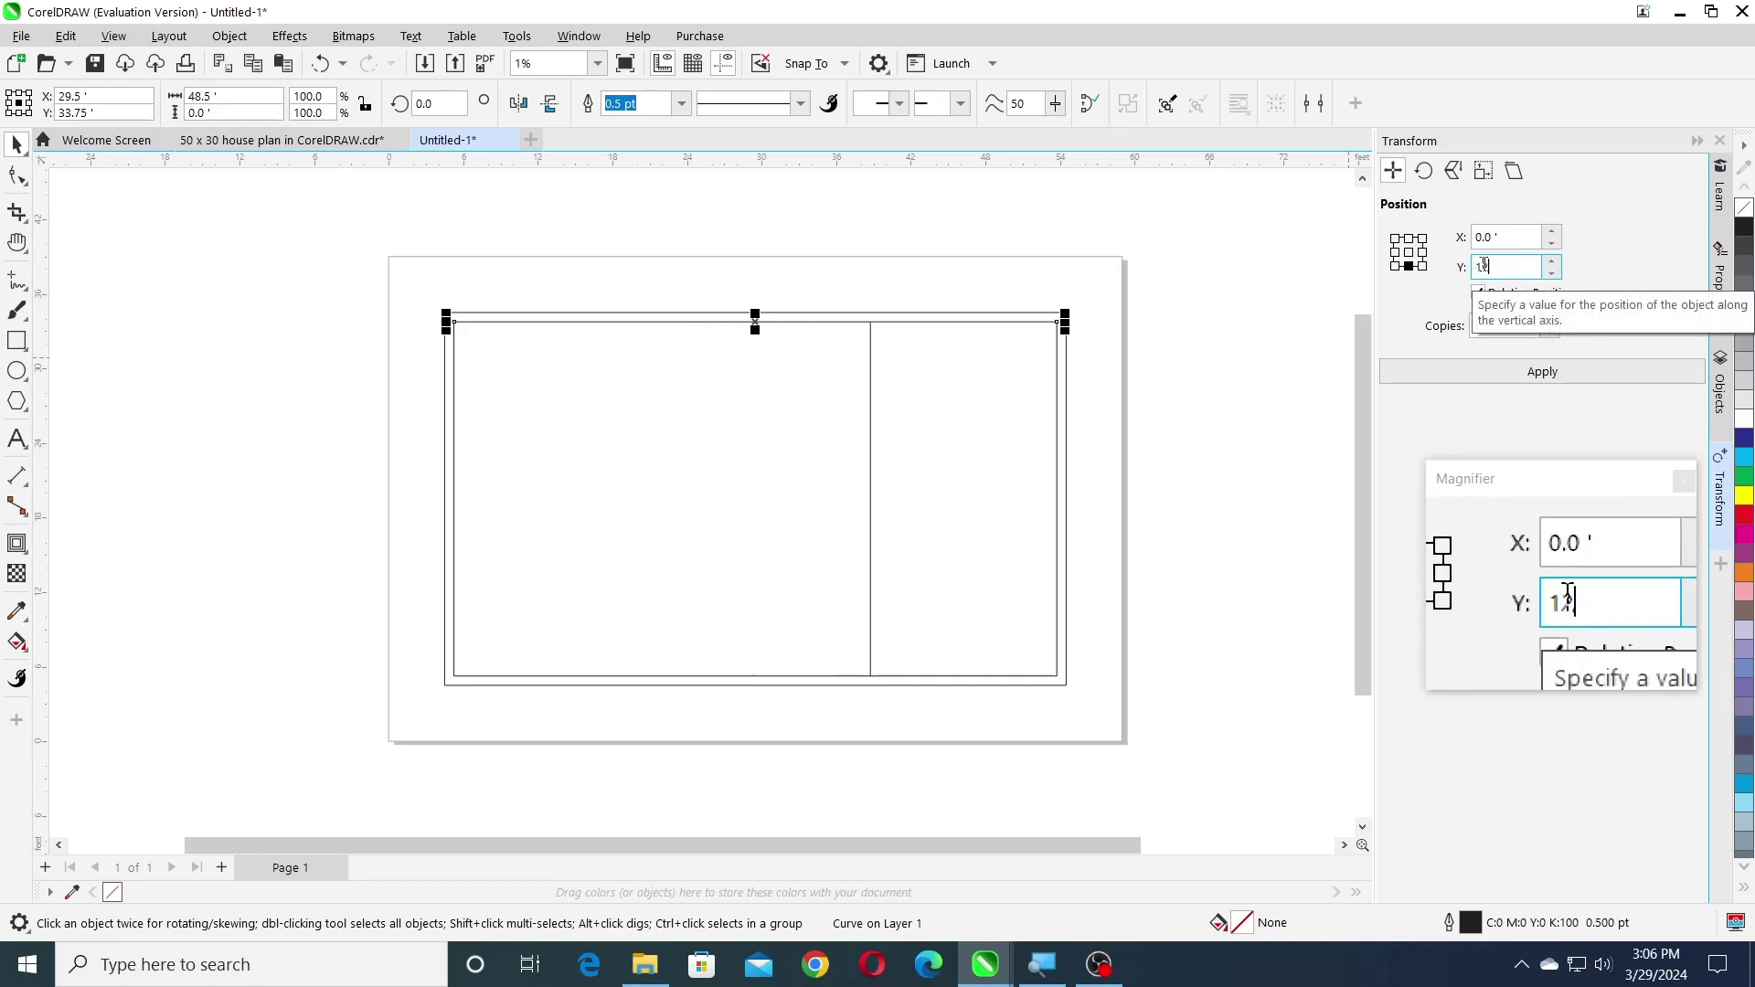
text(-)
click(1470, 371)
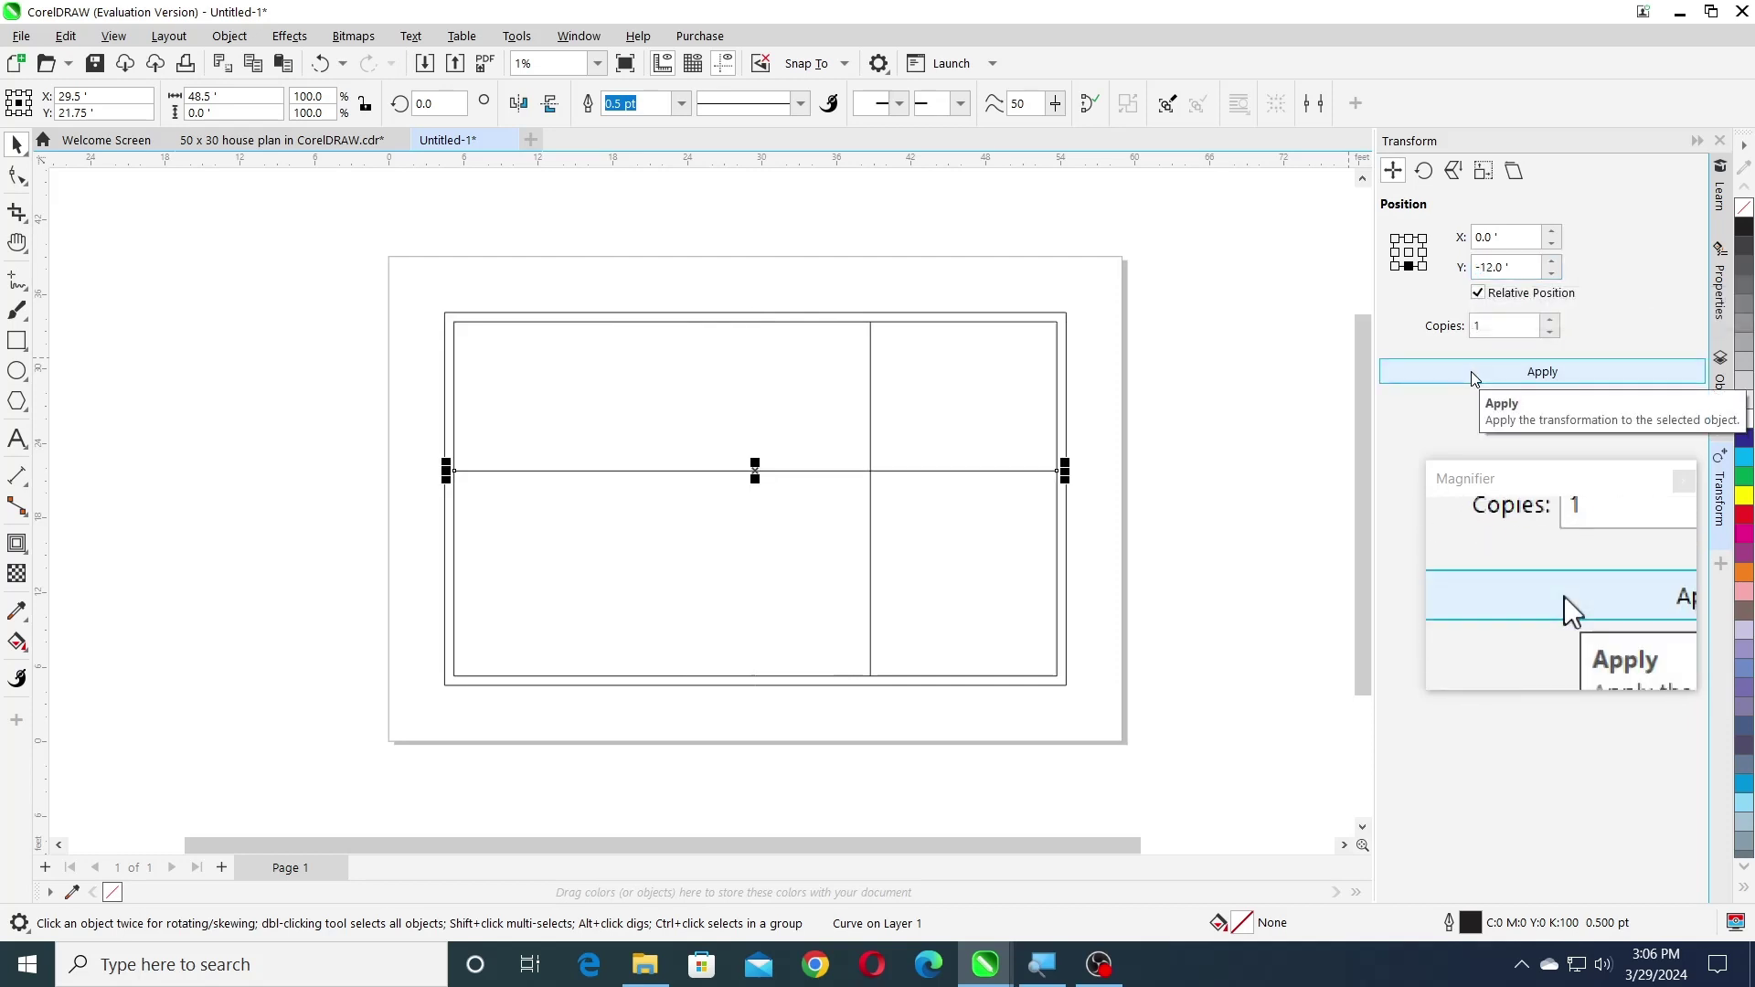
- Make one copy of the lower inner wall line, offset 12 ft upward, and clear the selection
click(929, 677)
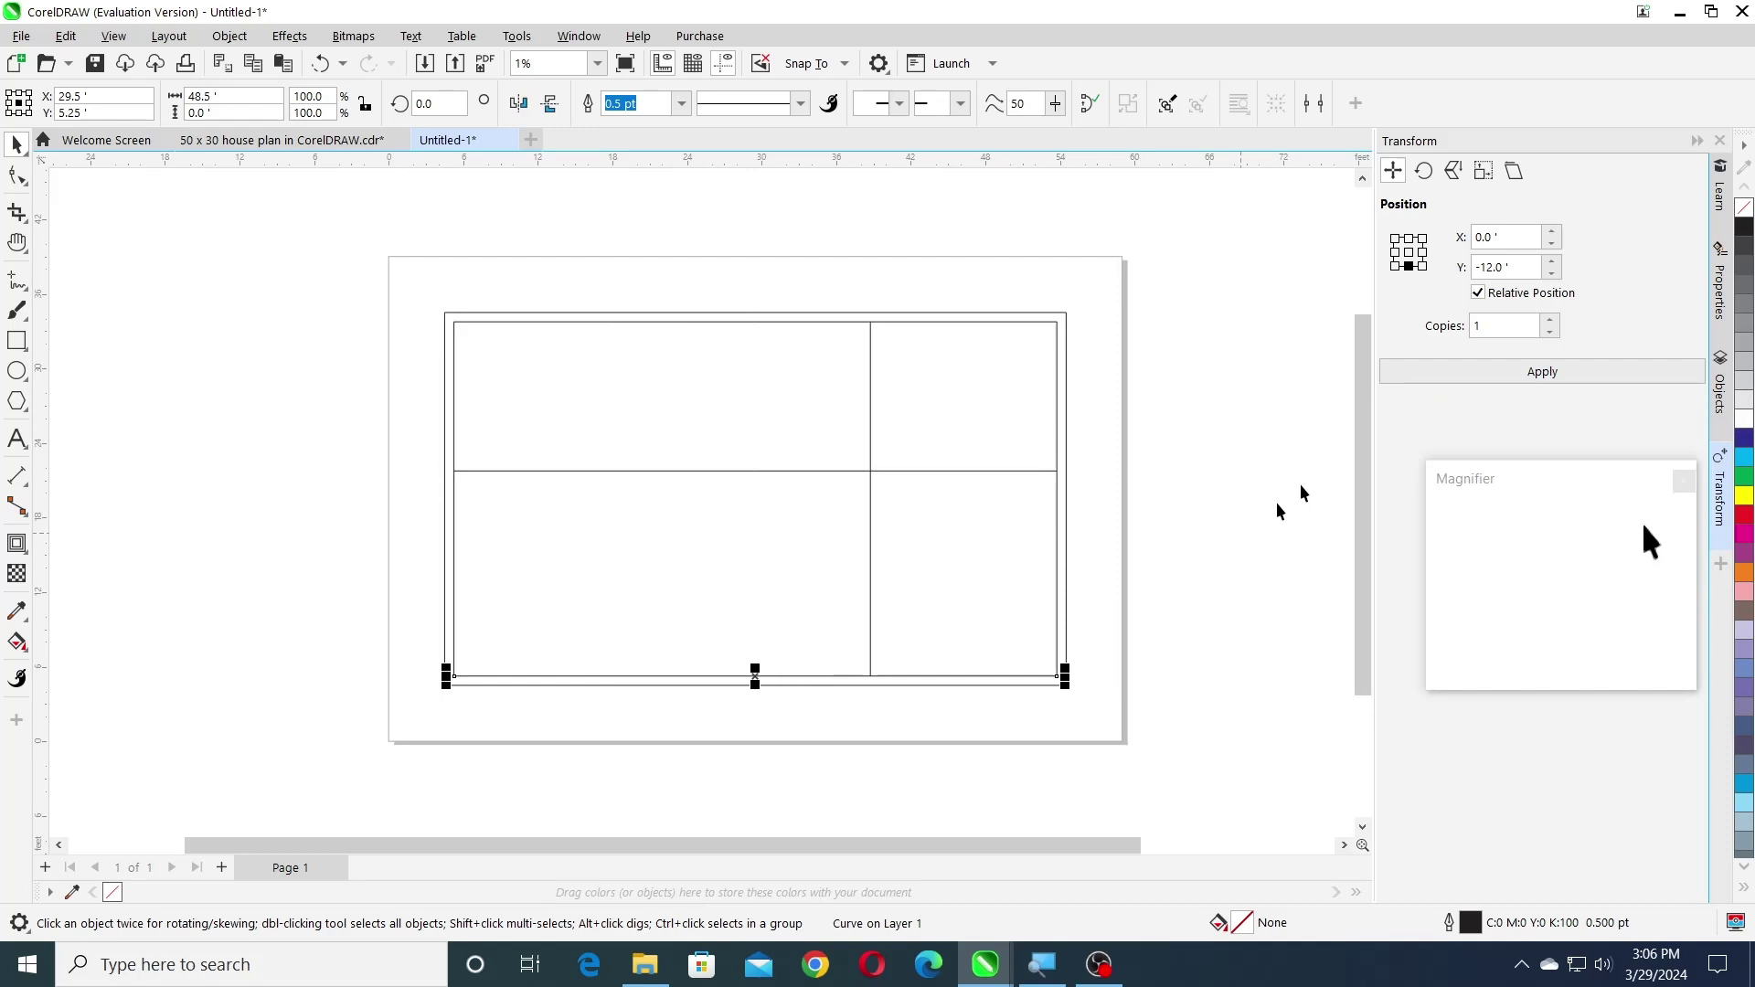
click(1525, 267)
click(1408, 238)
click(1518, 267)
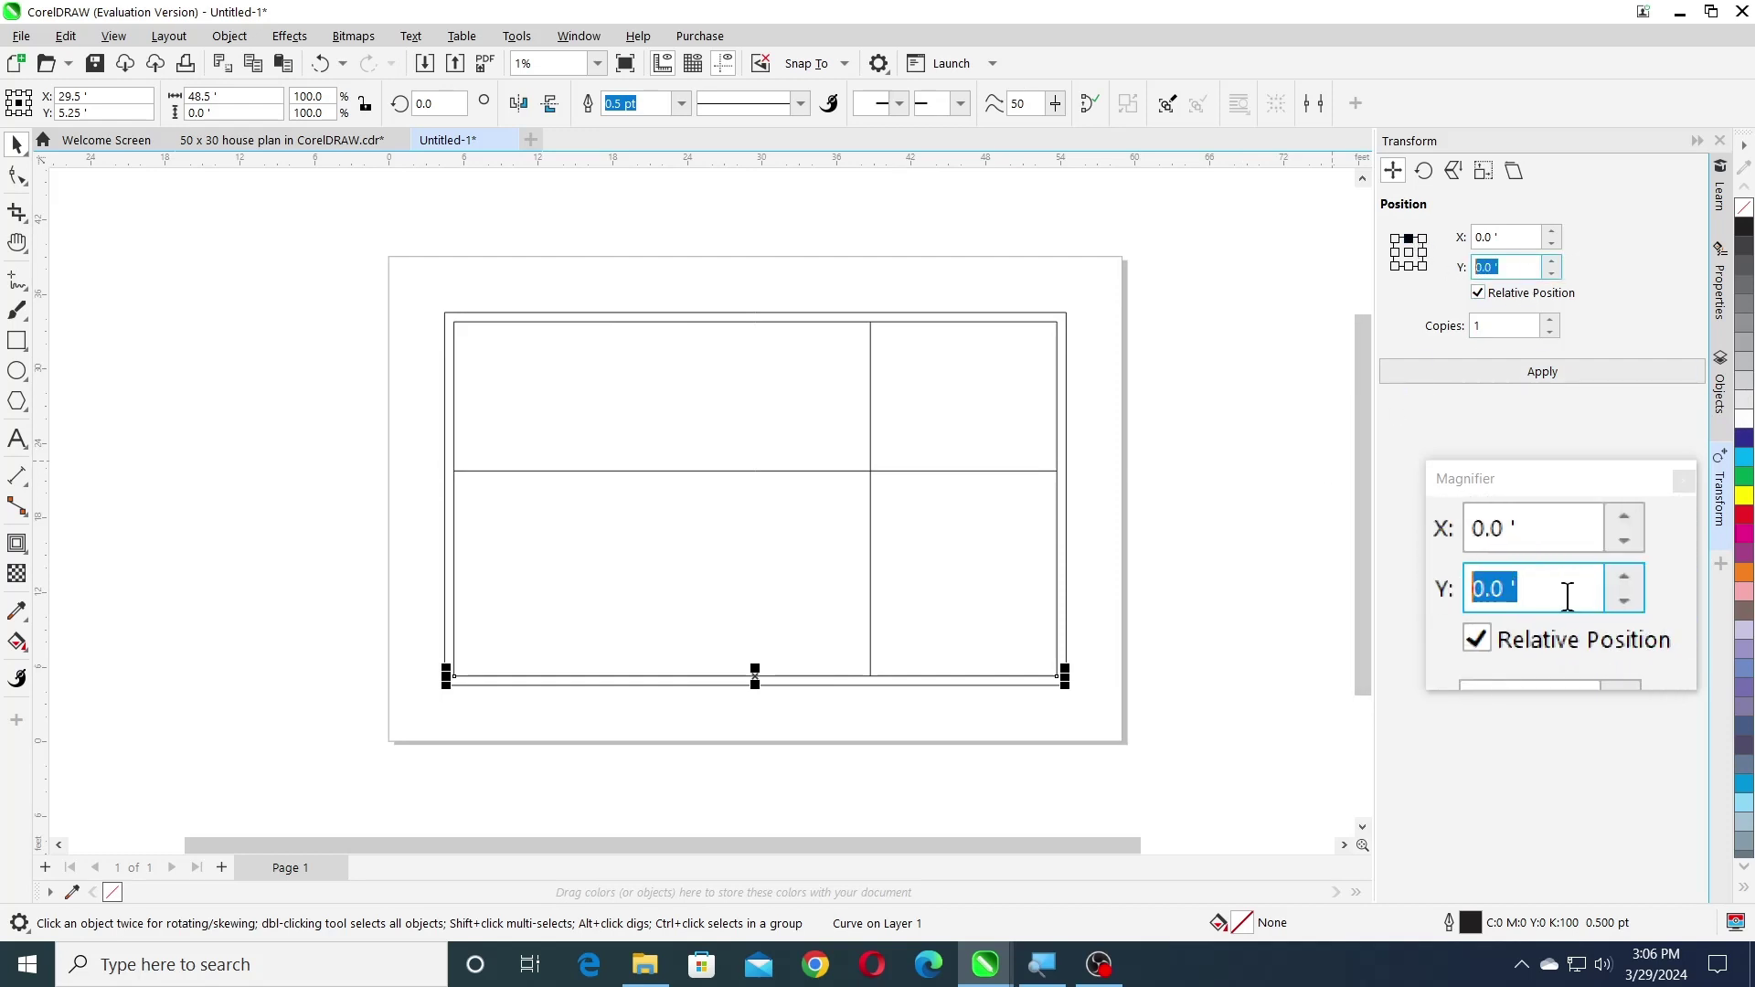
text(12)
click(1543, 371)
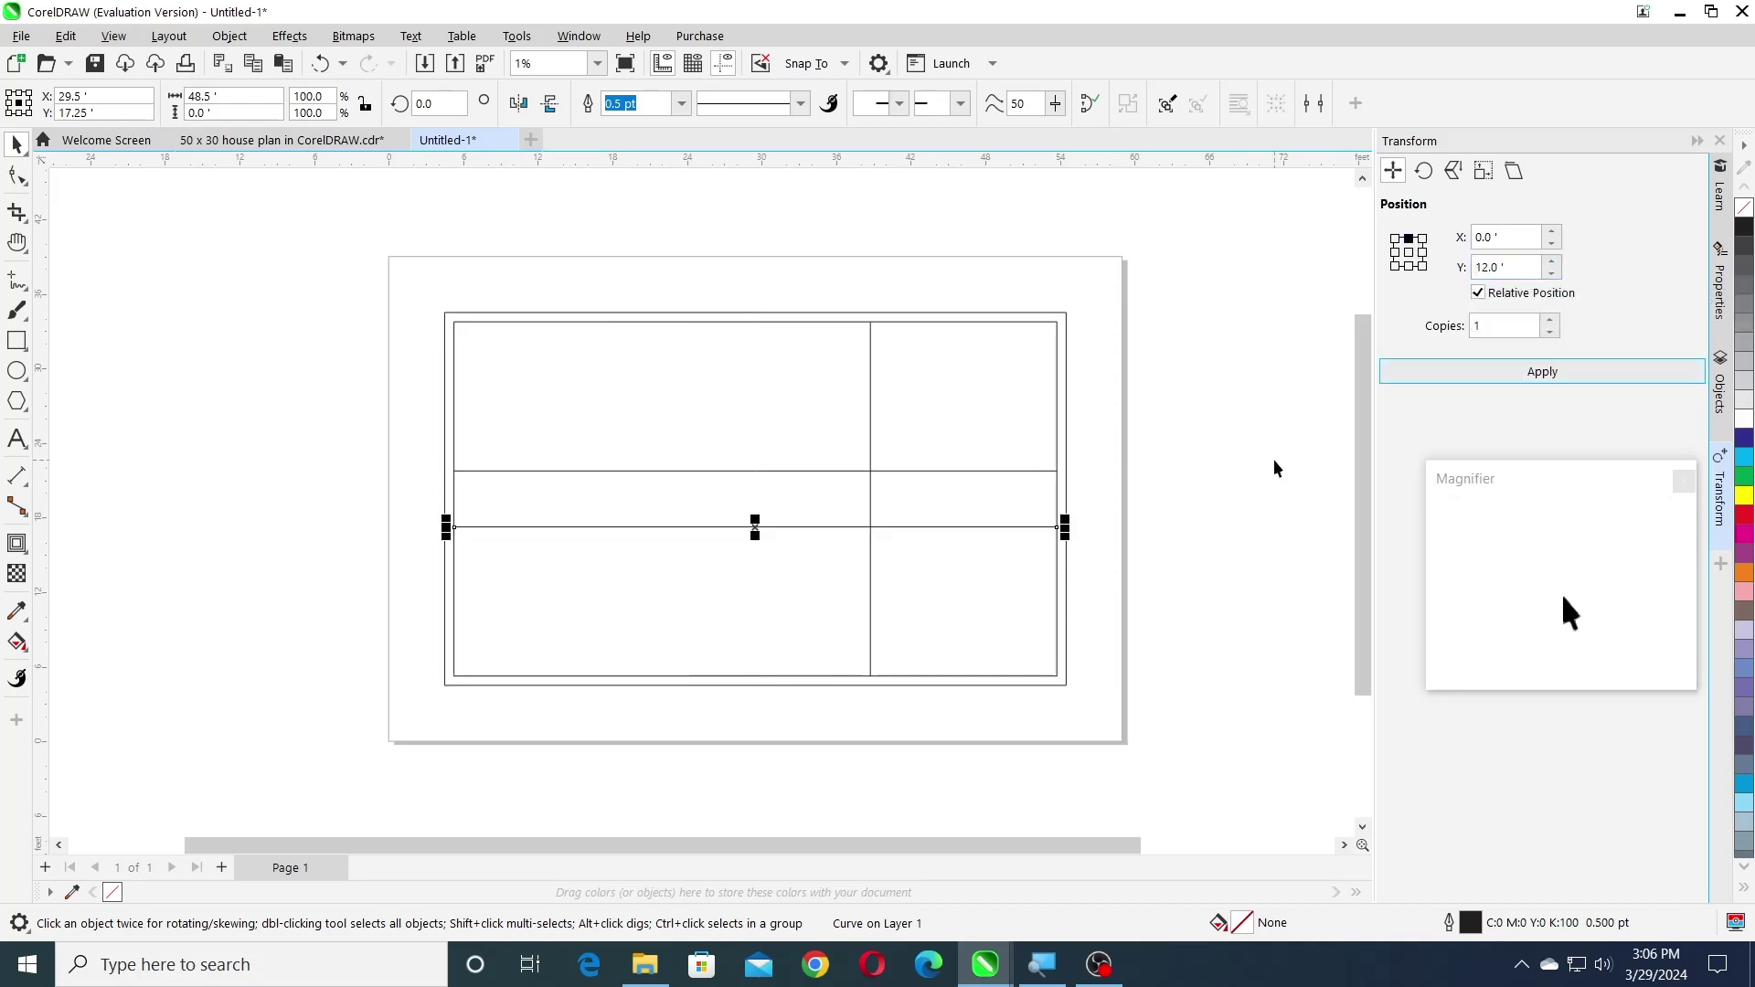
click(1238, 459)
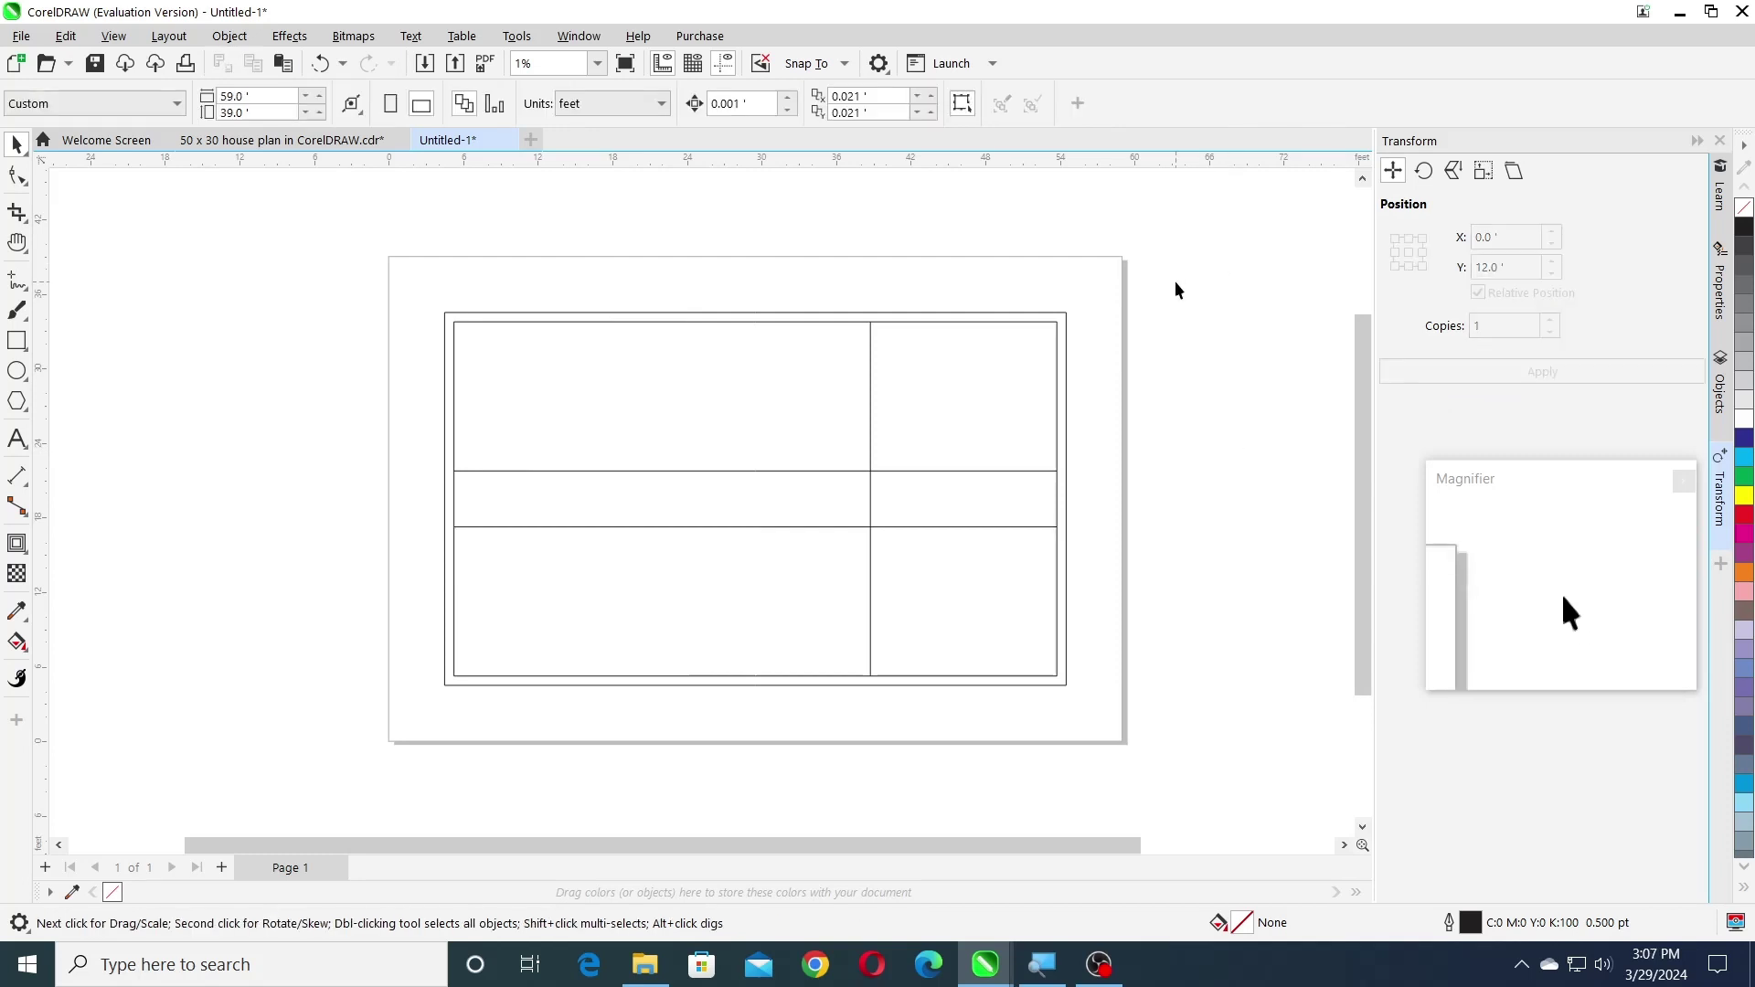
- Switch the drawing units to inches and copy the vertical partition line once, offset -4.5 inches horizontally
click(639, 111)
click(614, 130)
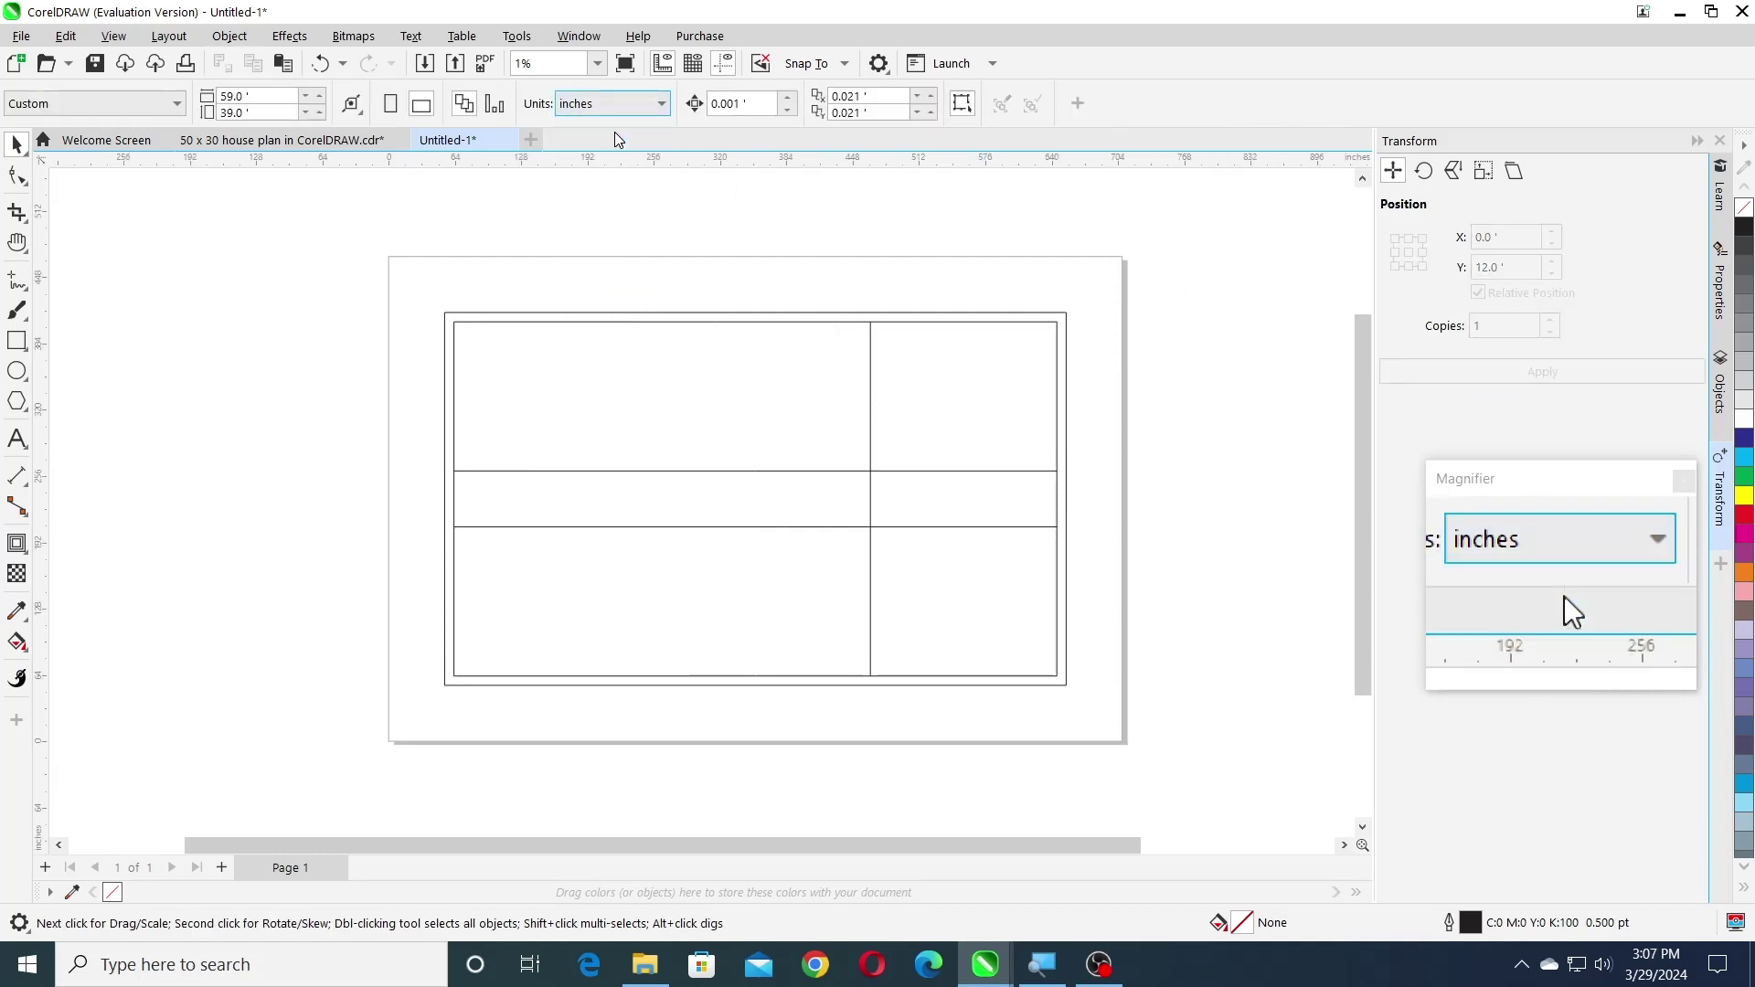
click(868, 366)
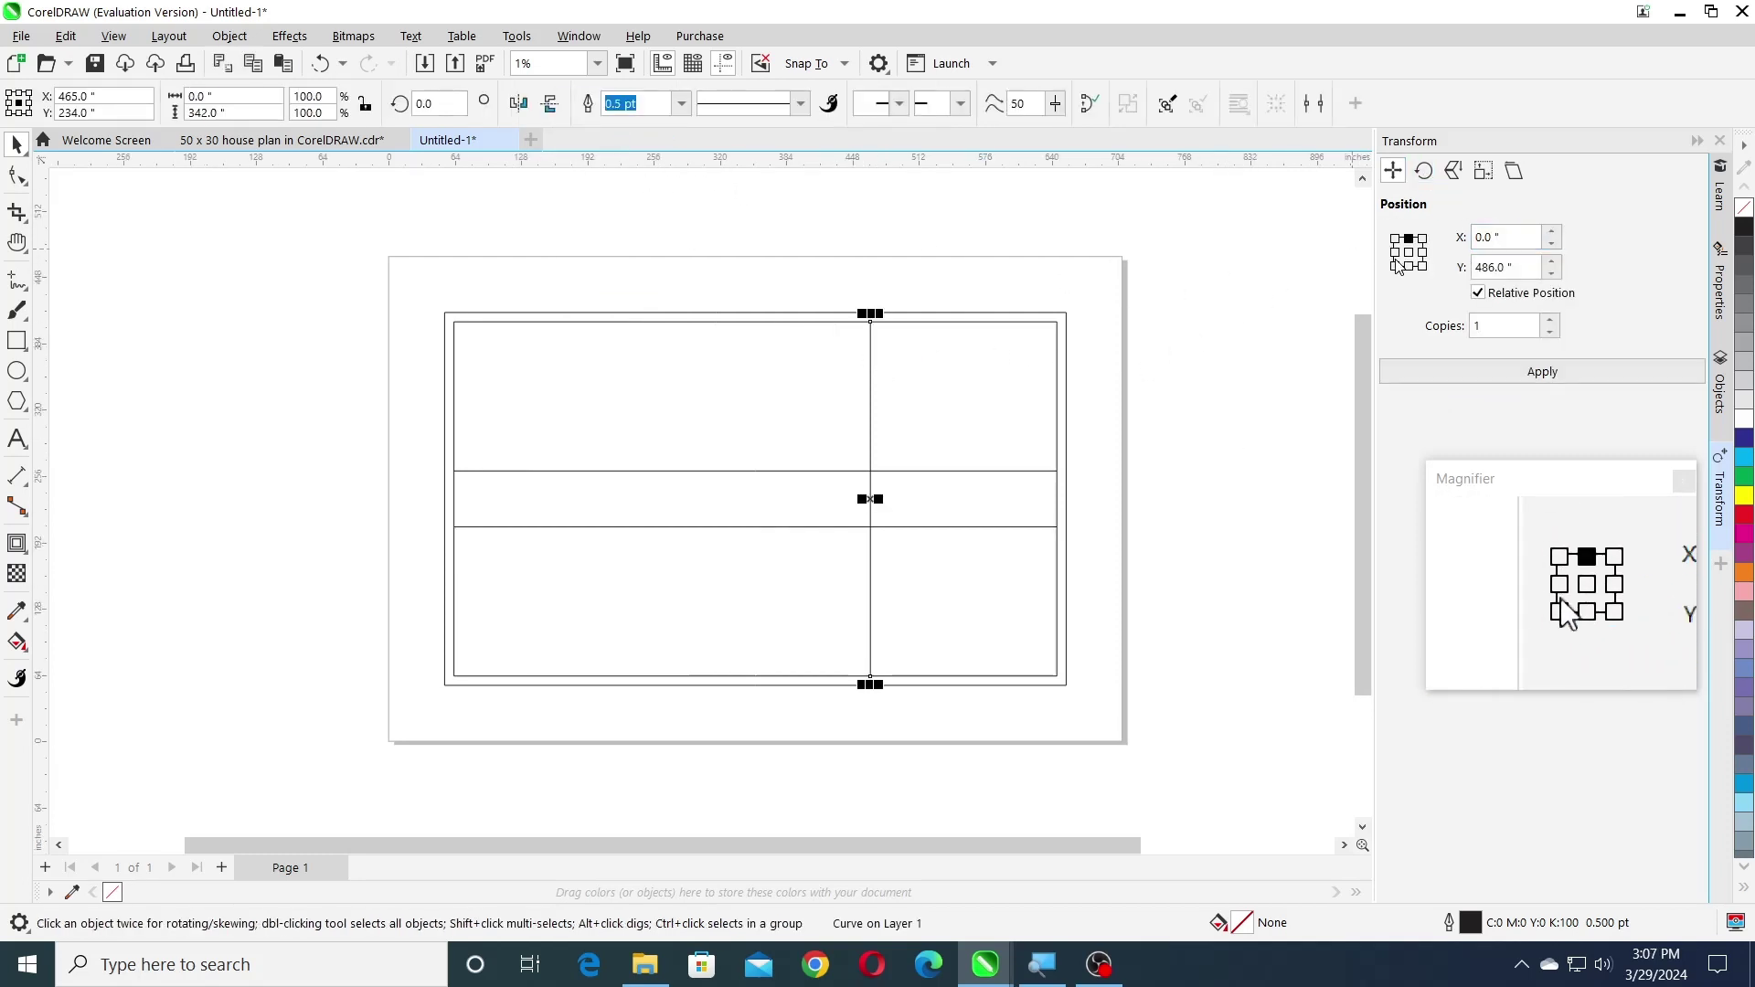
double_click(1498, 238)
text(-)
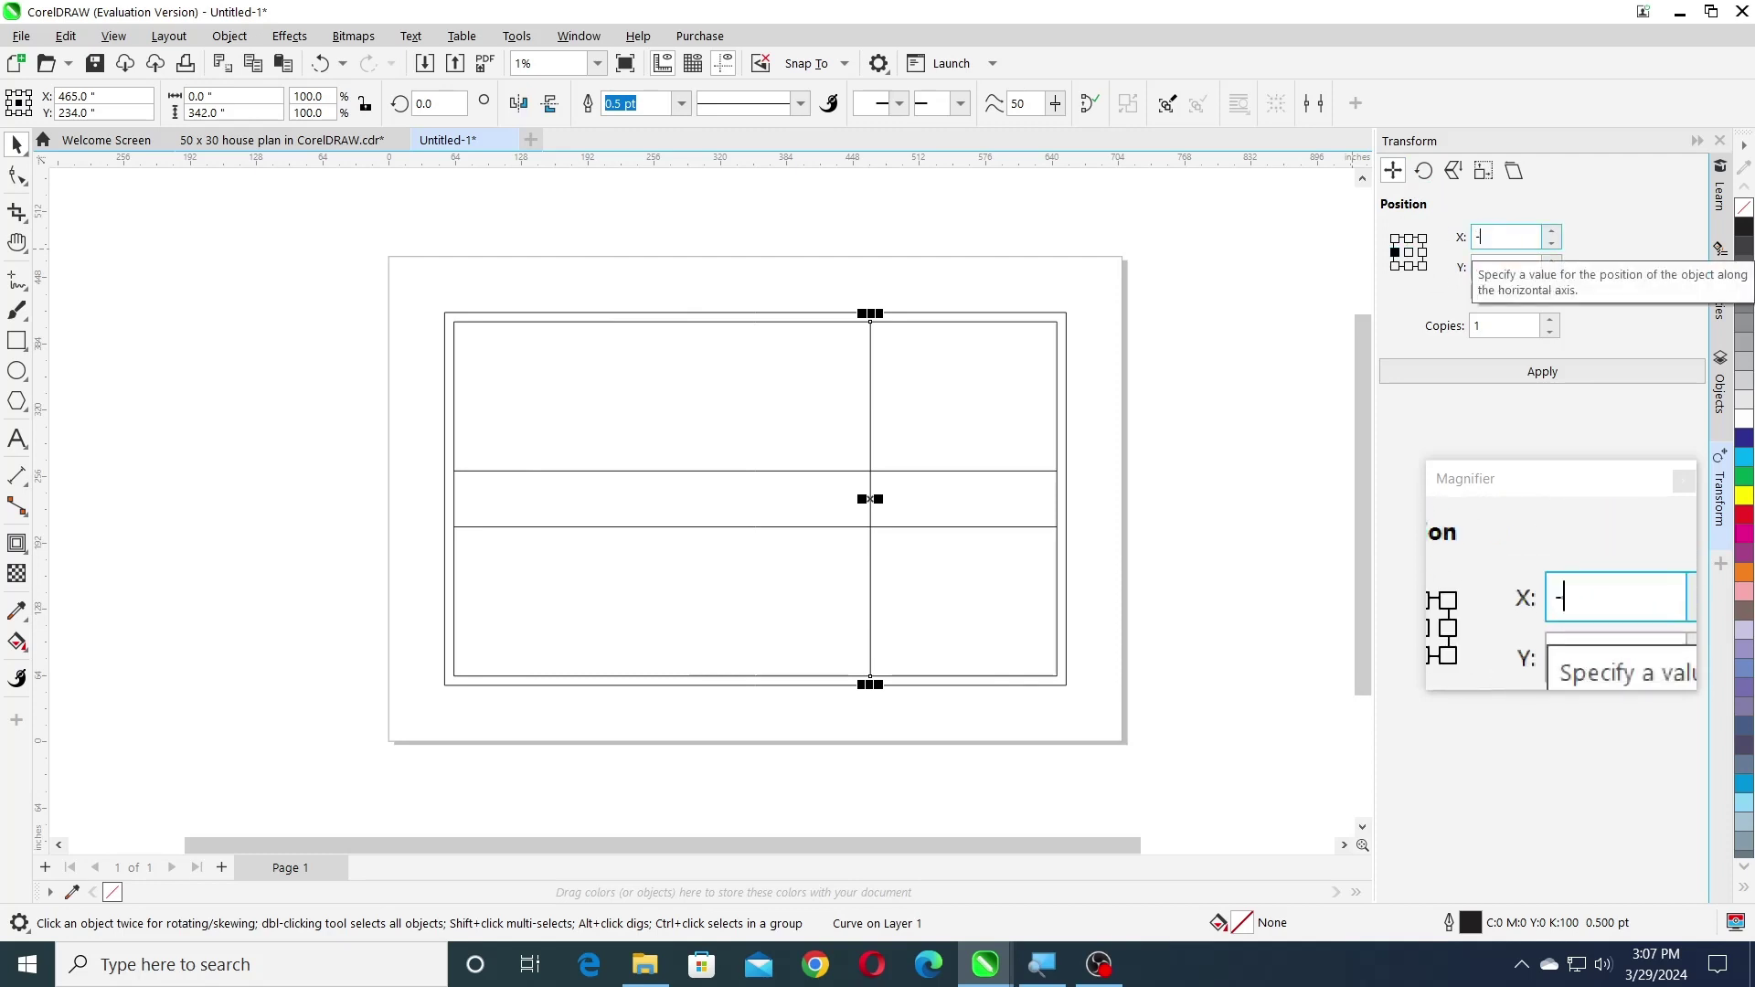
text(4.5)
click(1549, 372)
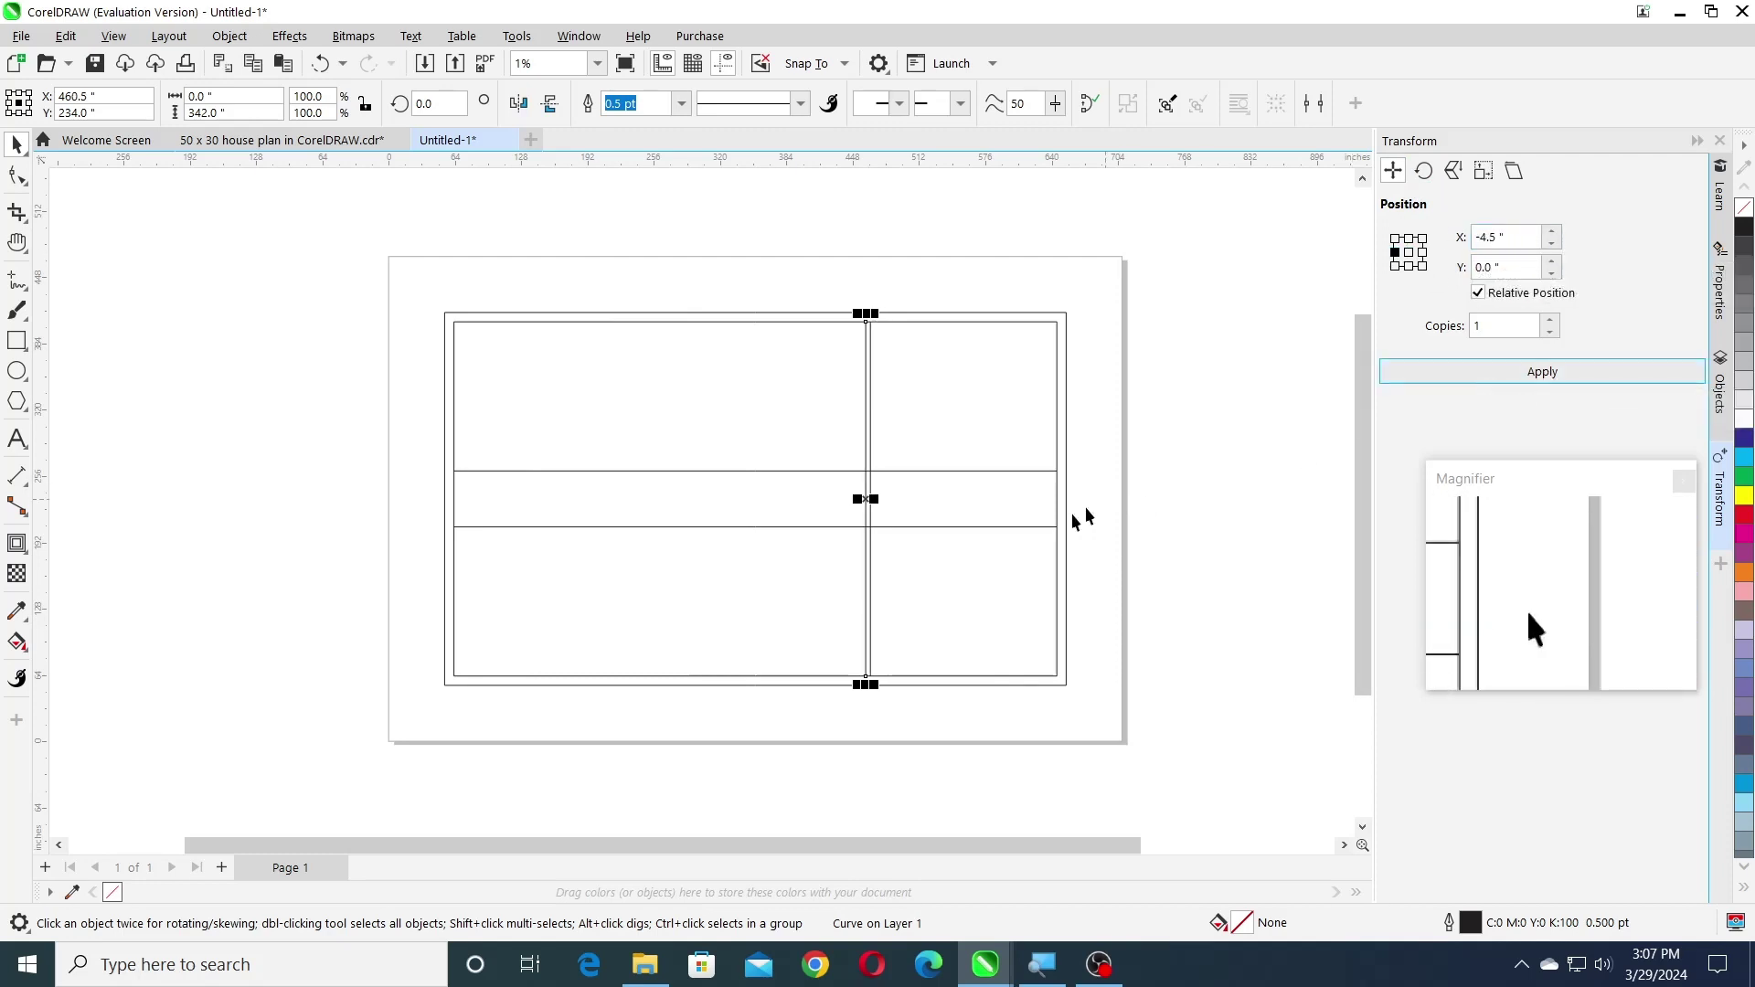
- Copy the lower horizontal partition line once, offset 4.5 inches upward, to give that partition its thickness
click(925, 527)
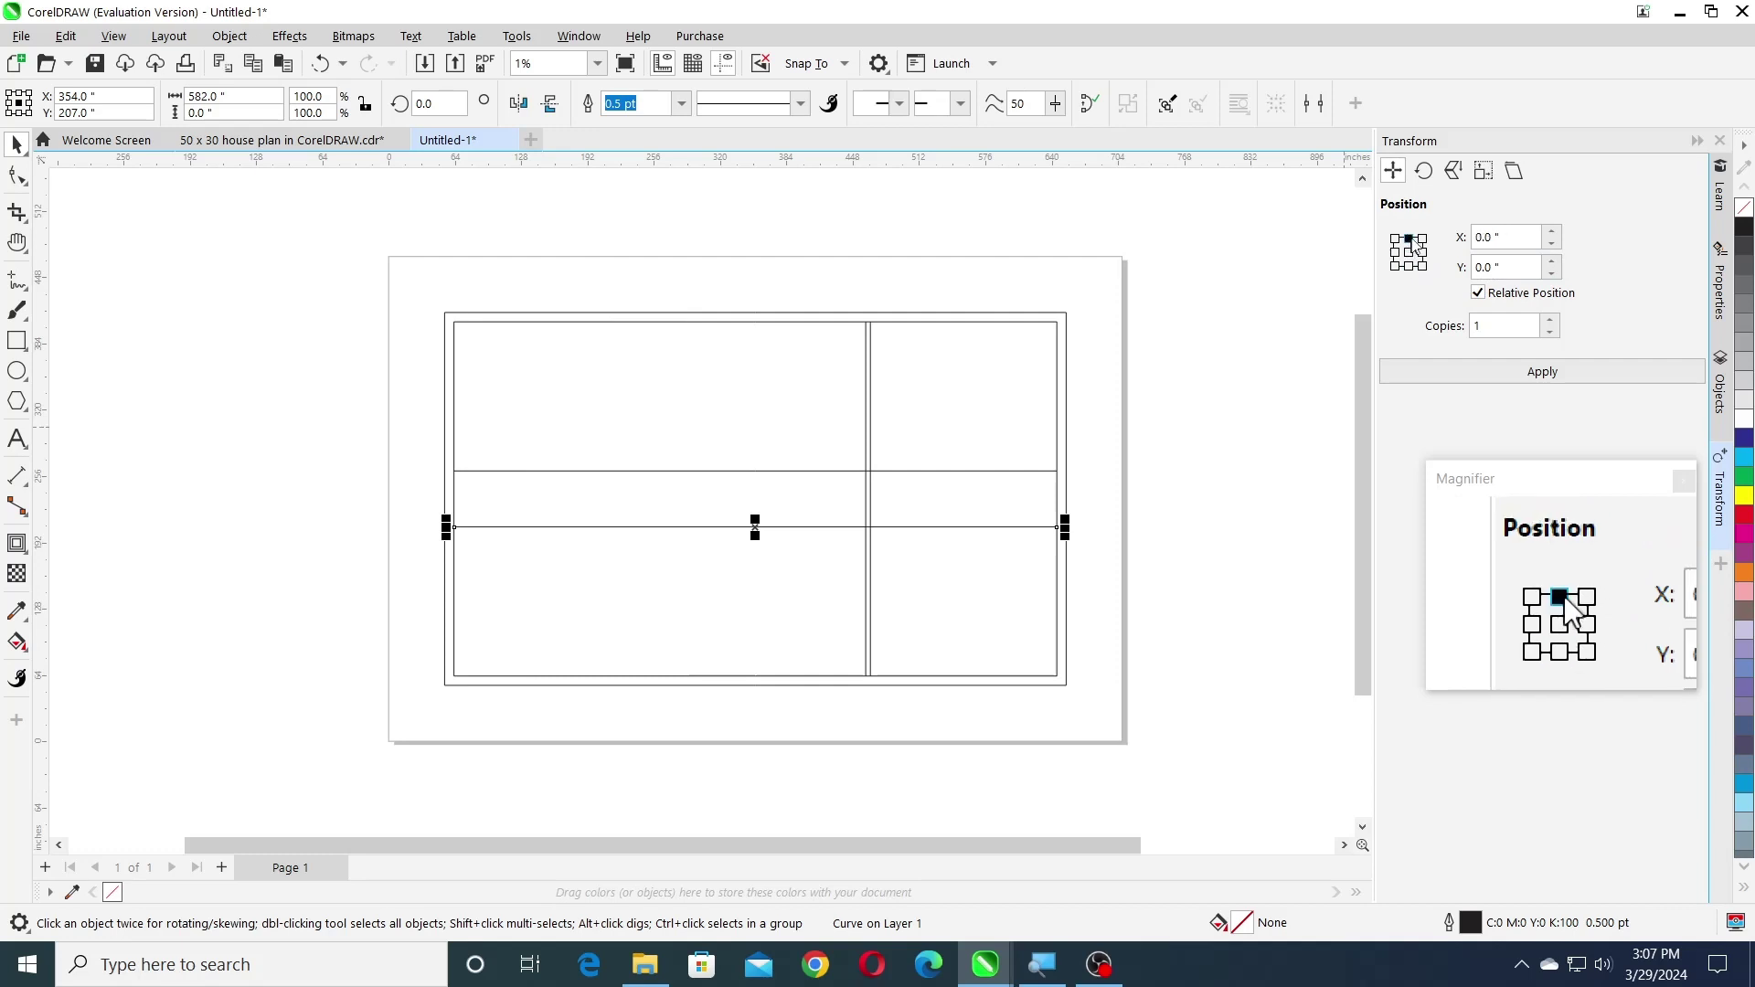
double_click(1508, 266)
text(4)
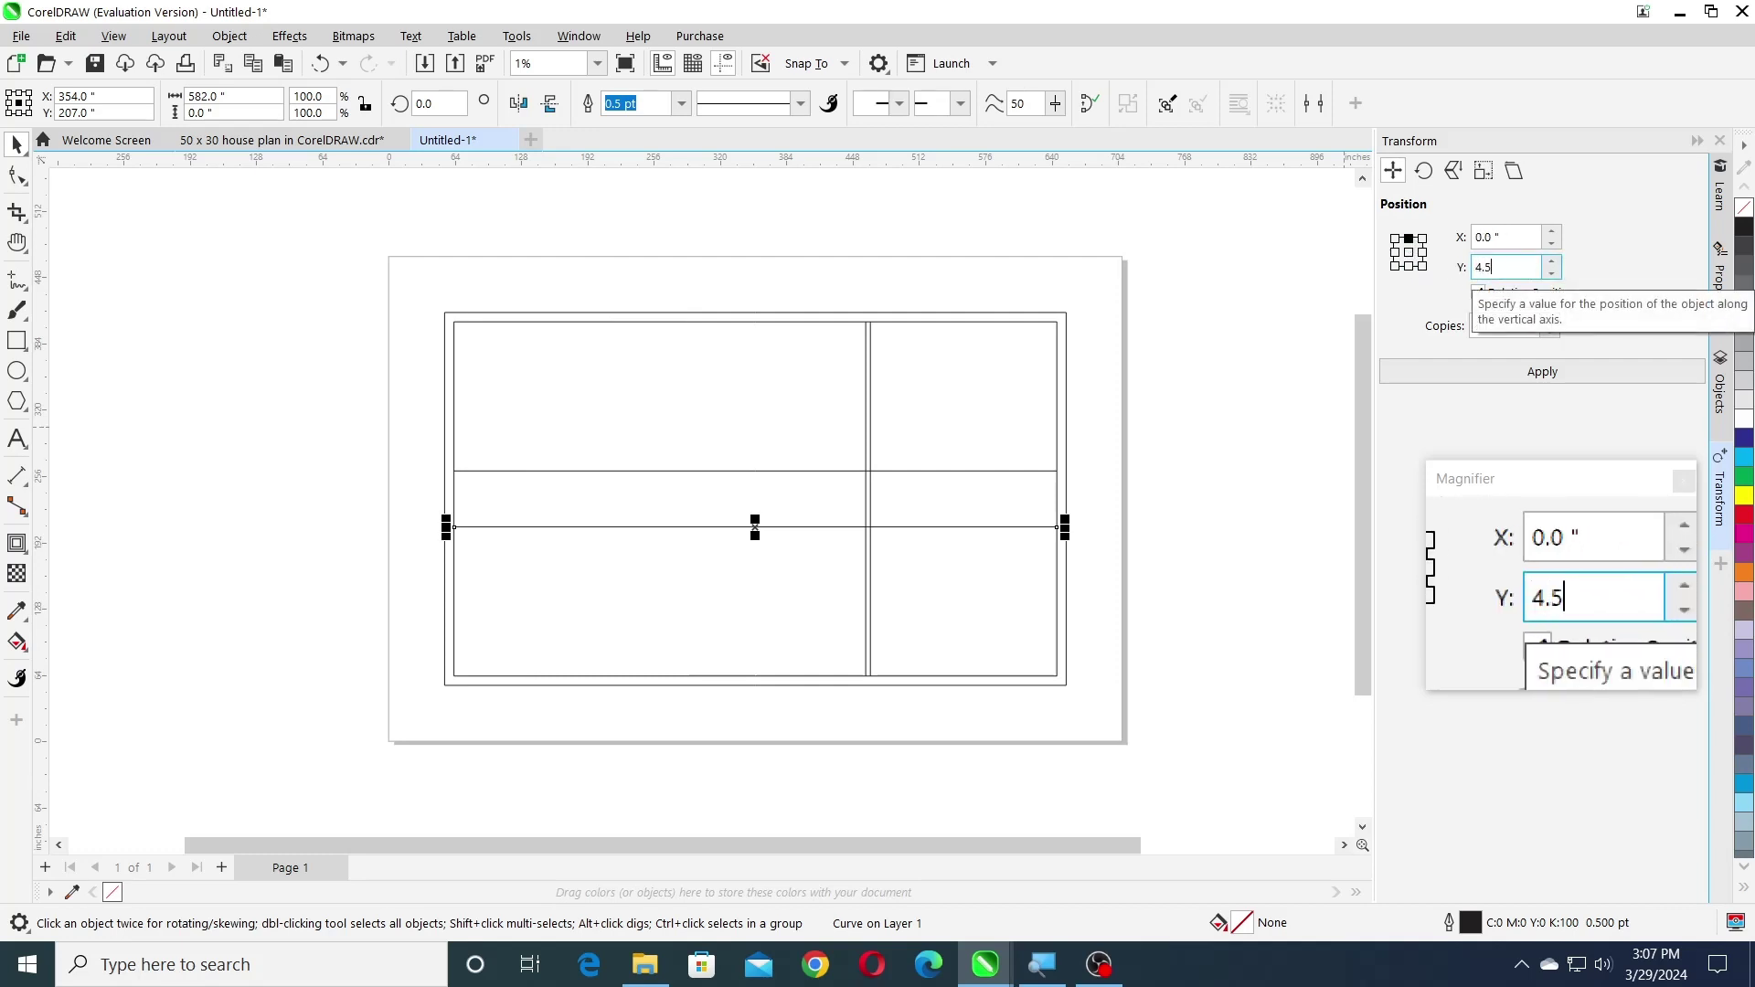
text(.5)
click(1517, 372)
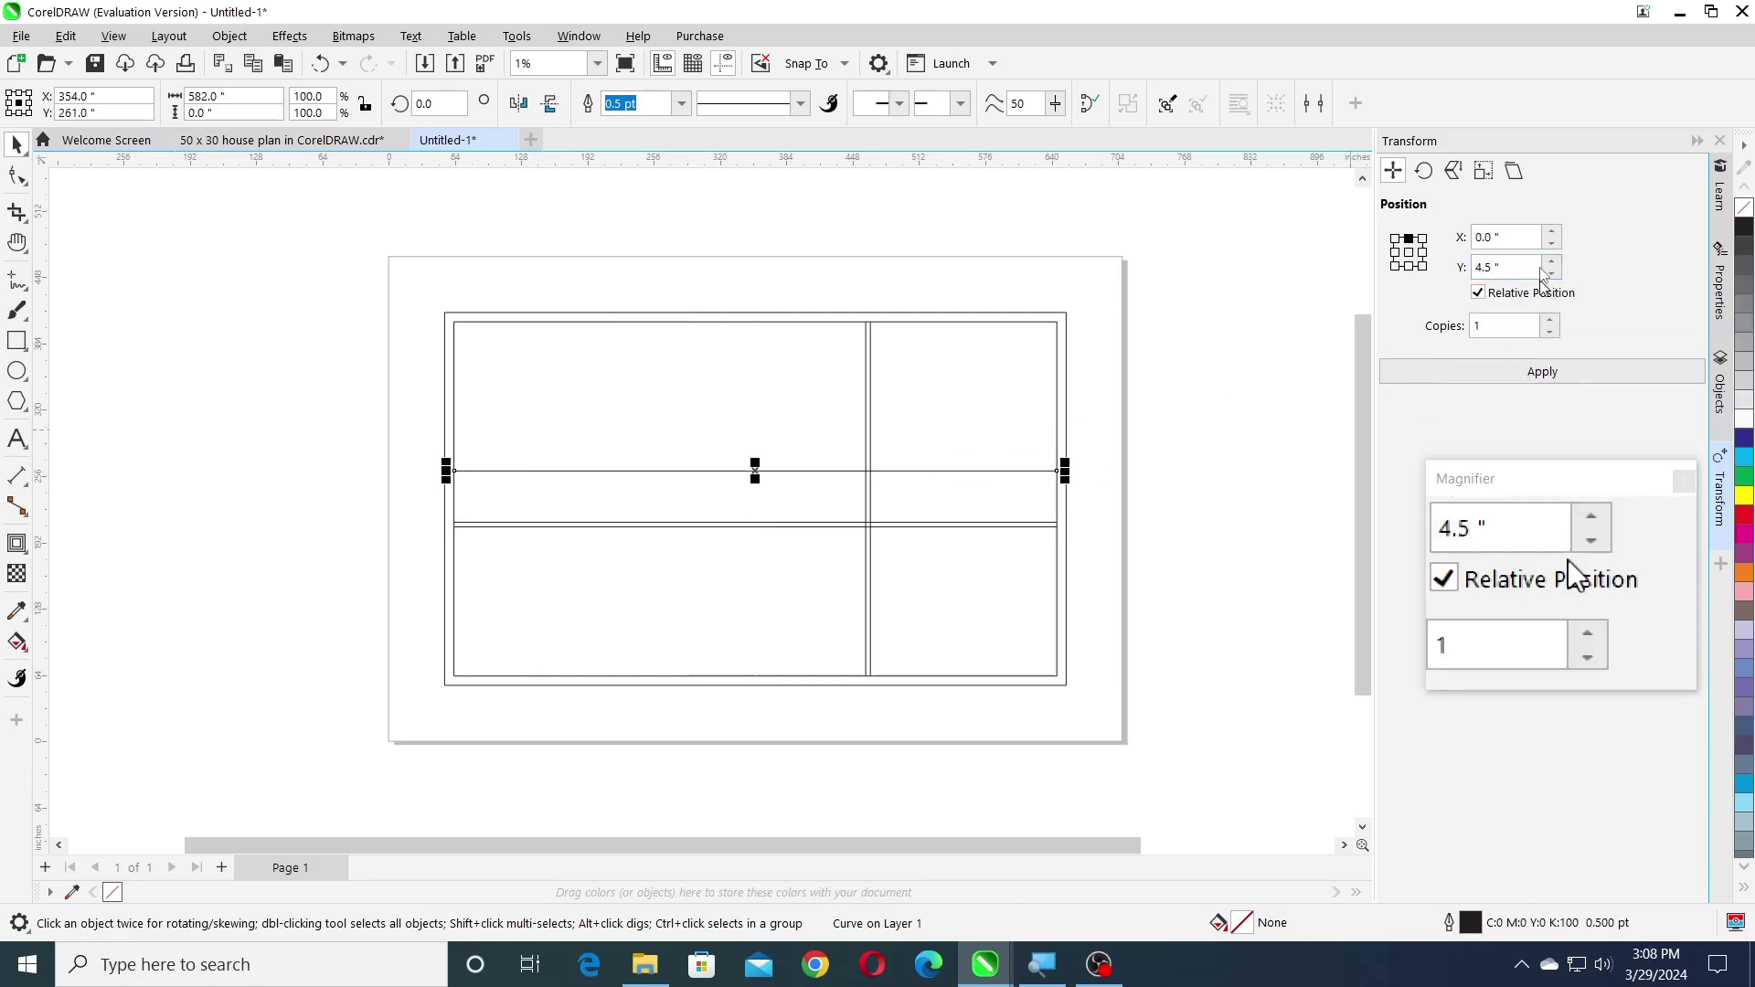
- Copy the upper horizontal partition line once with a vertical offset of -4.5 inches
click(1477, 267)
text(-)
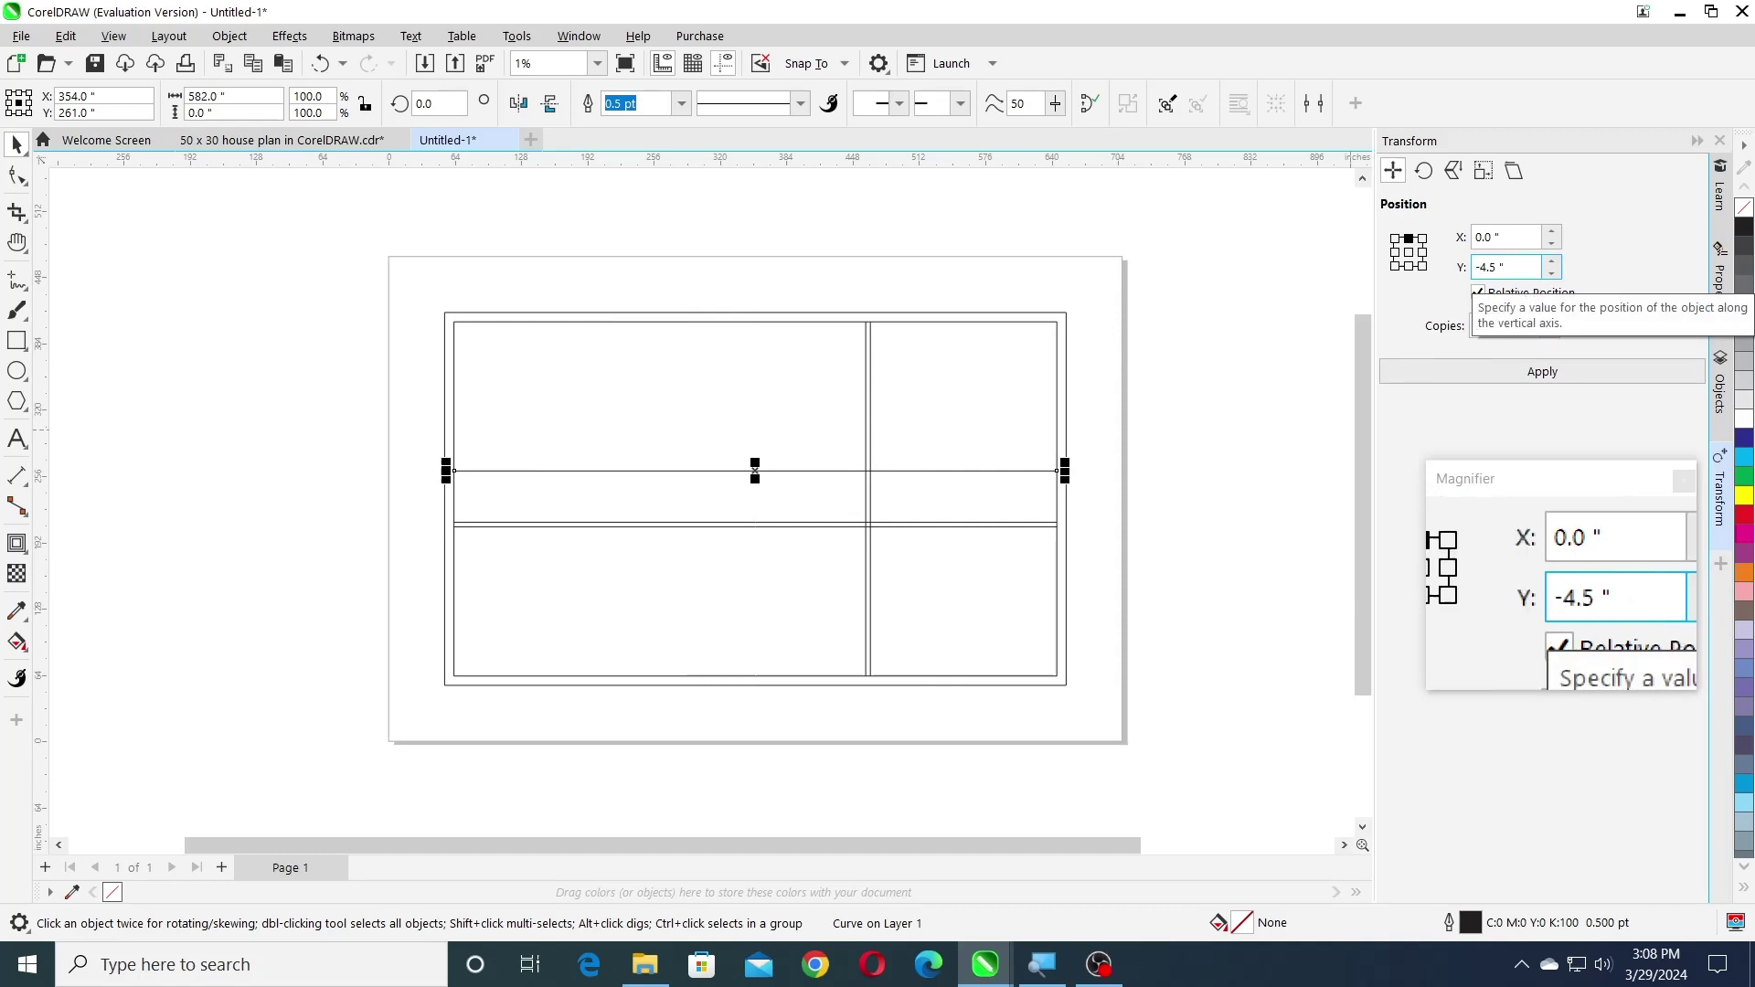
click(1524, 372)
click(868, 568)
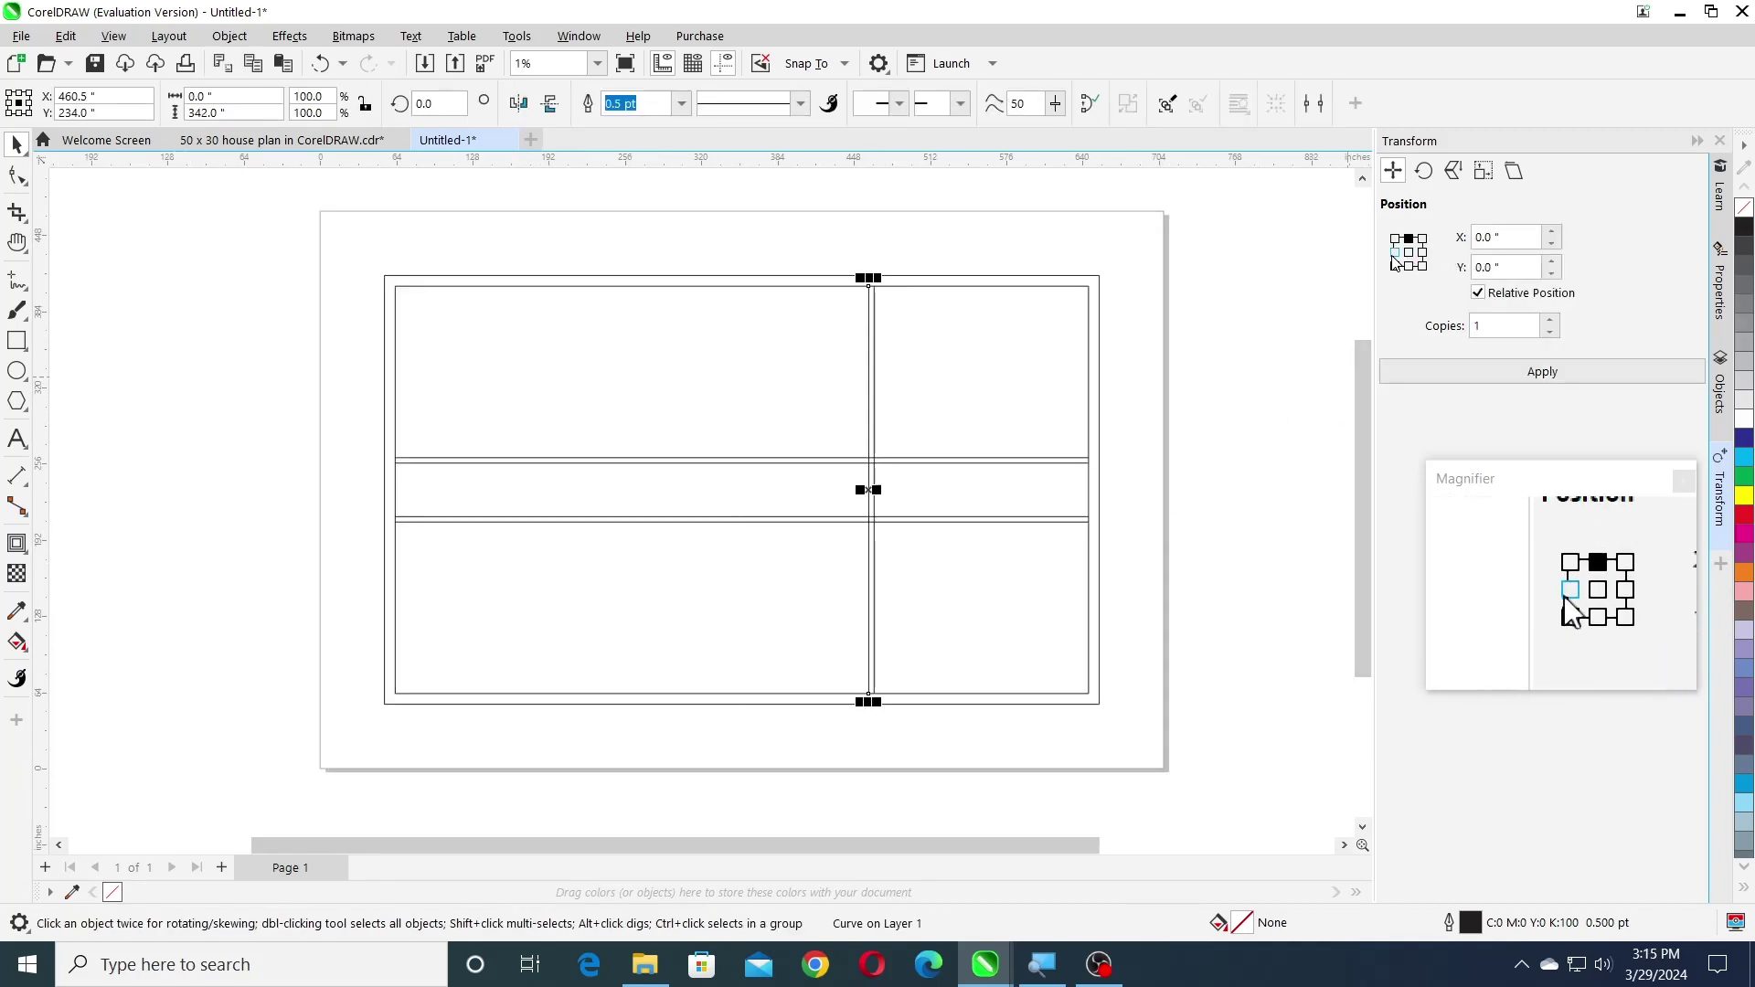
click(1395, 252)
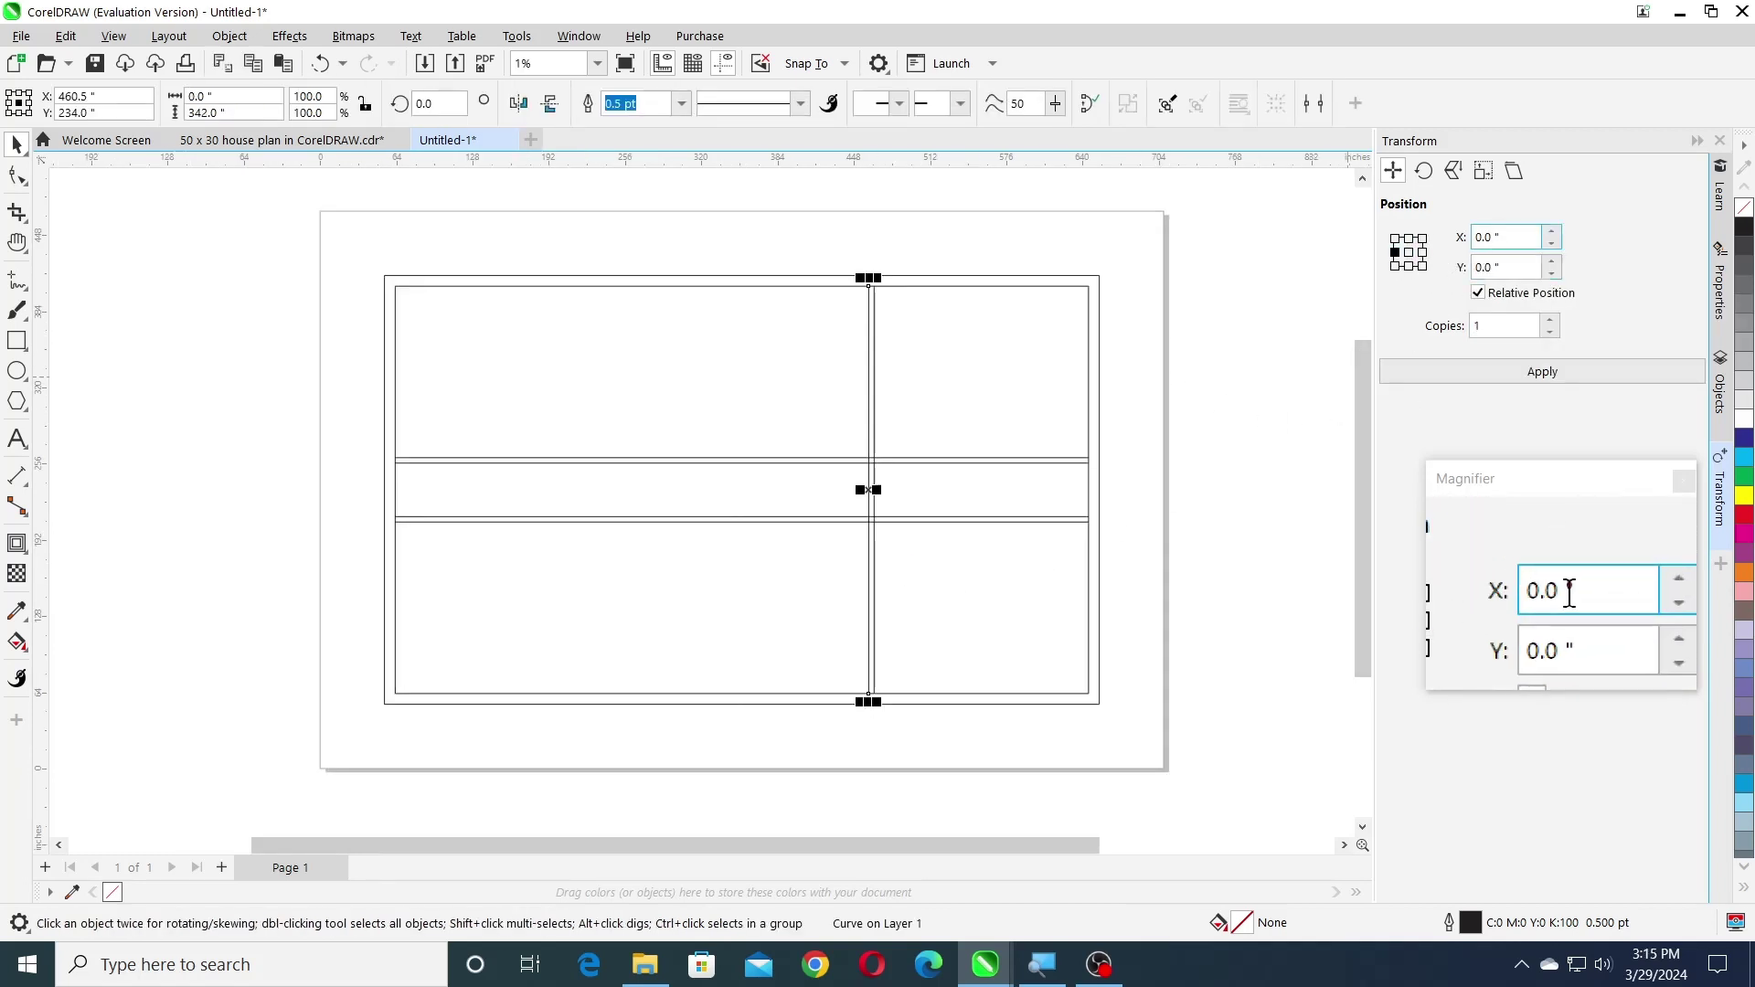
key(Escape)
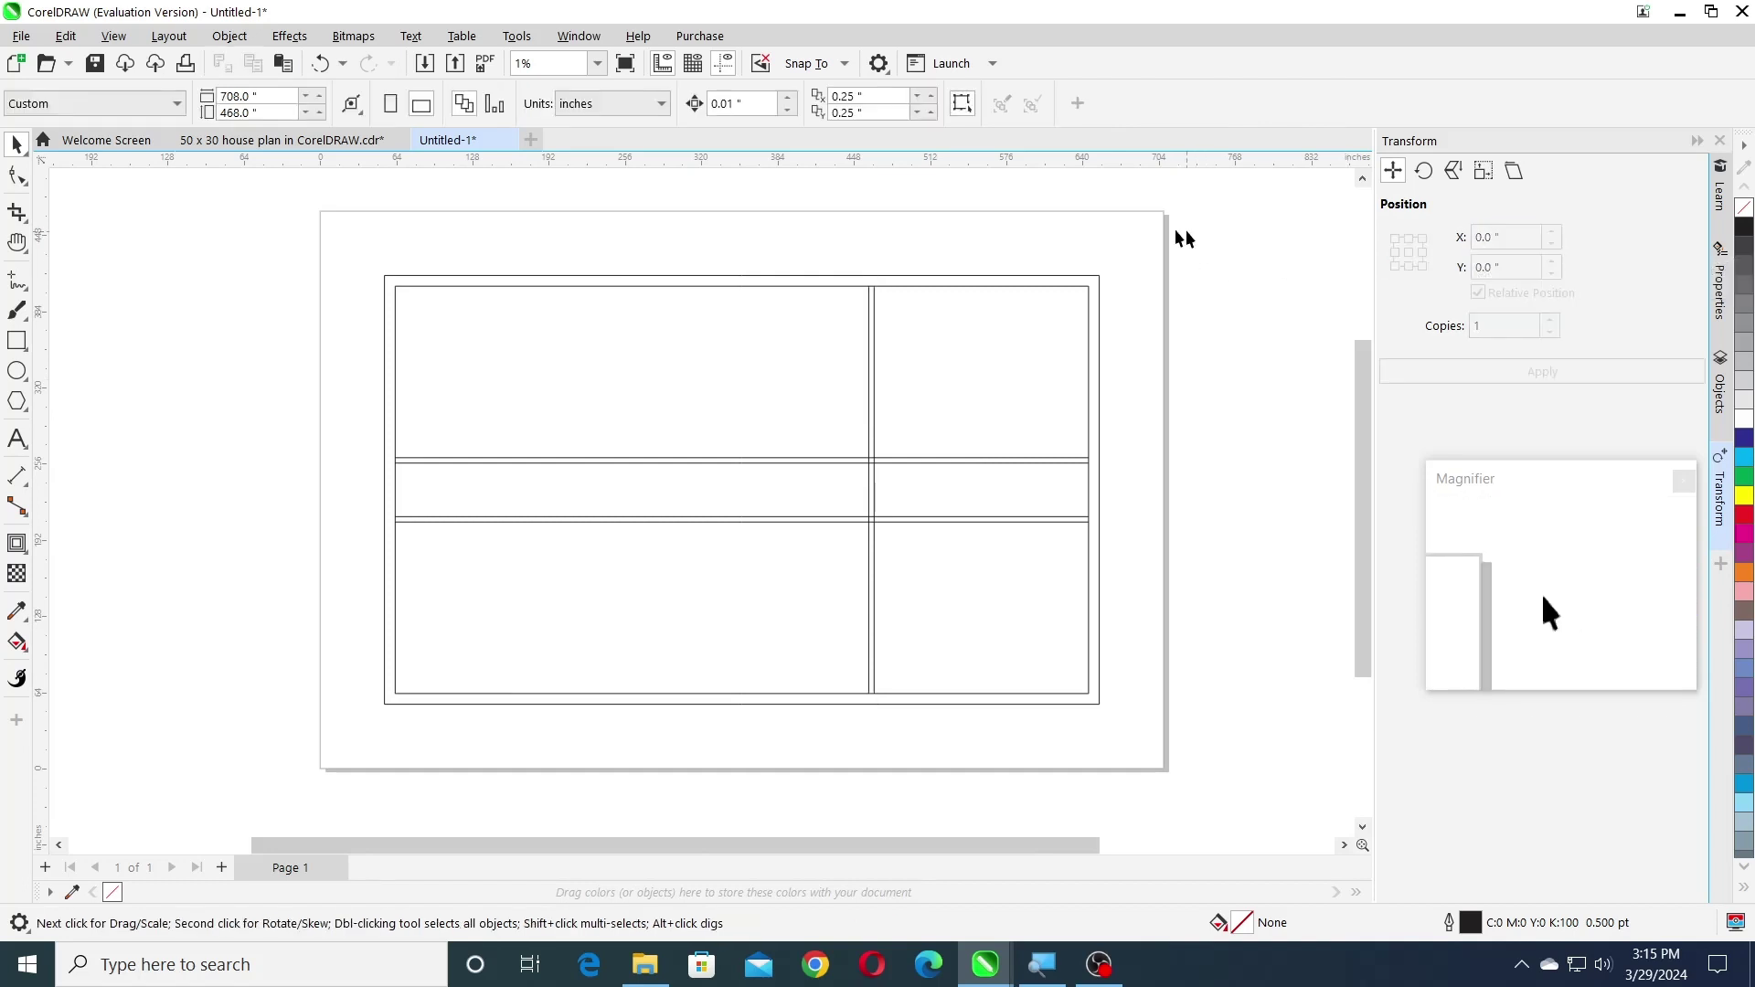
- Switch the units to feet, copy the vertical partition's left line once at -8 ft horizontally, and clear the selection
click(622, 105)
click(573, 276)
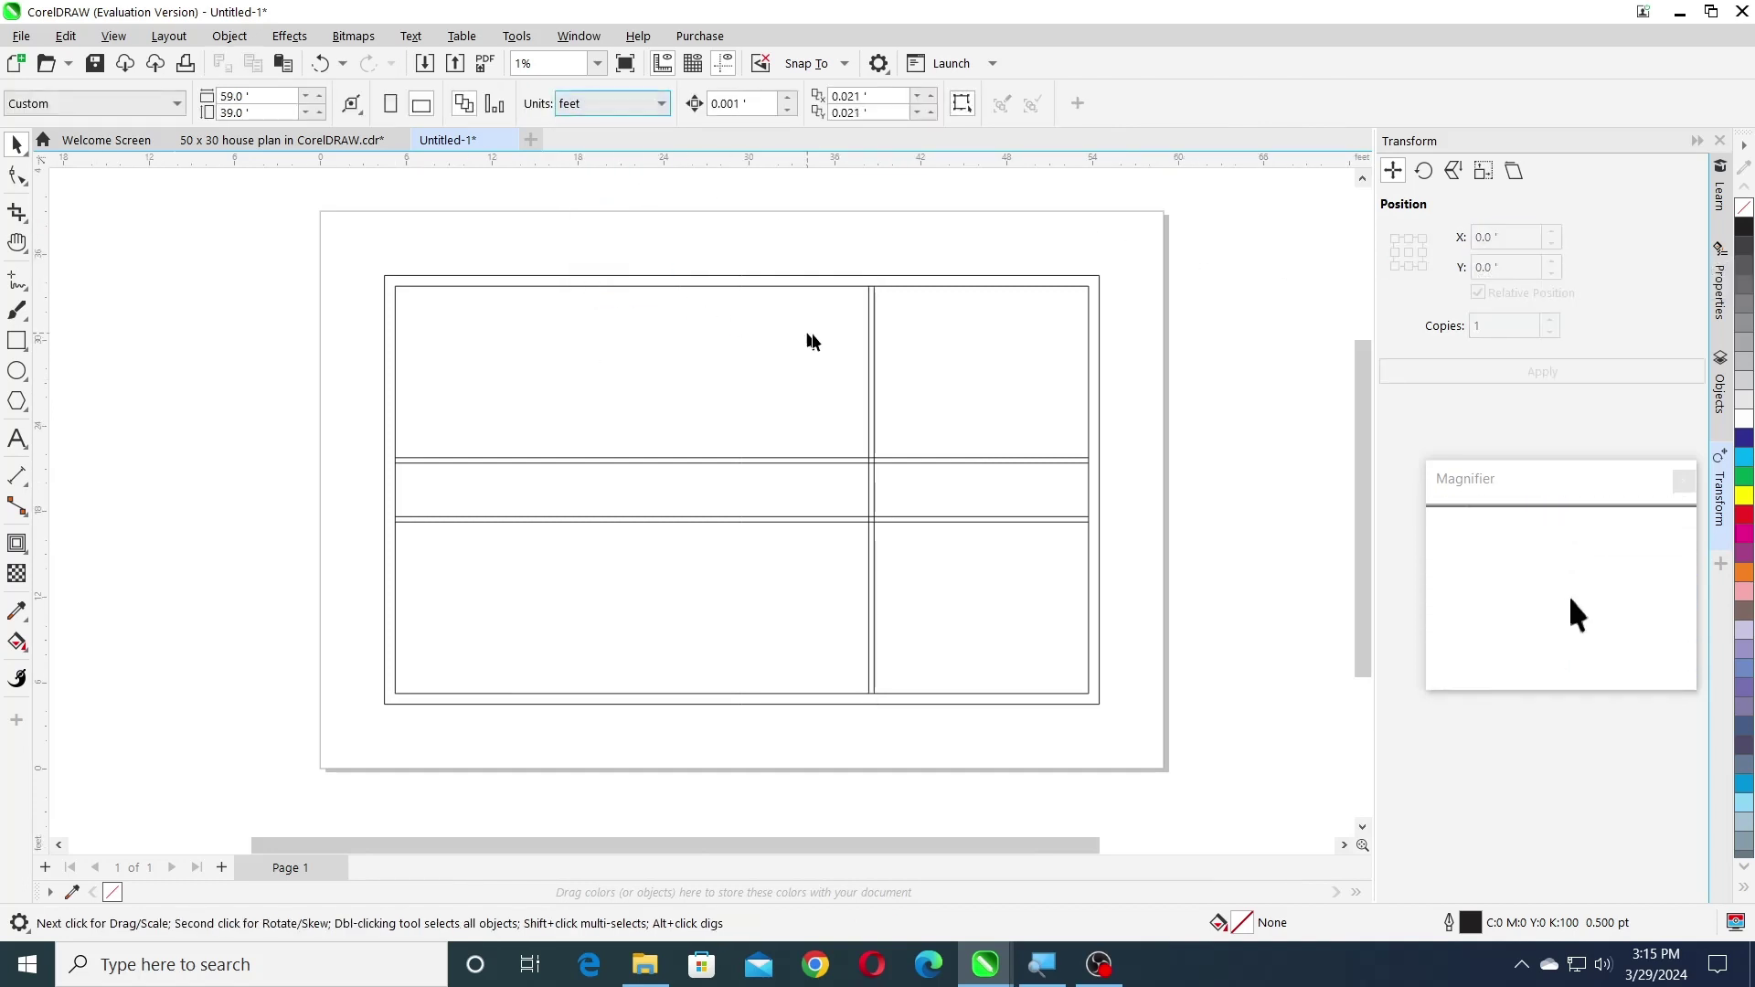
click(869, 343)
click(1506, 240)
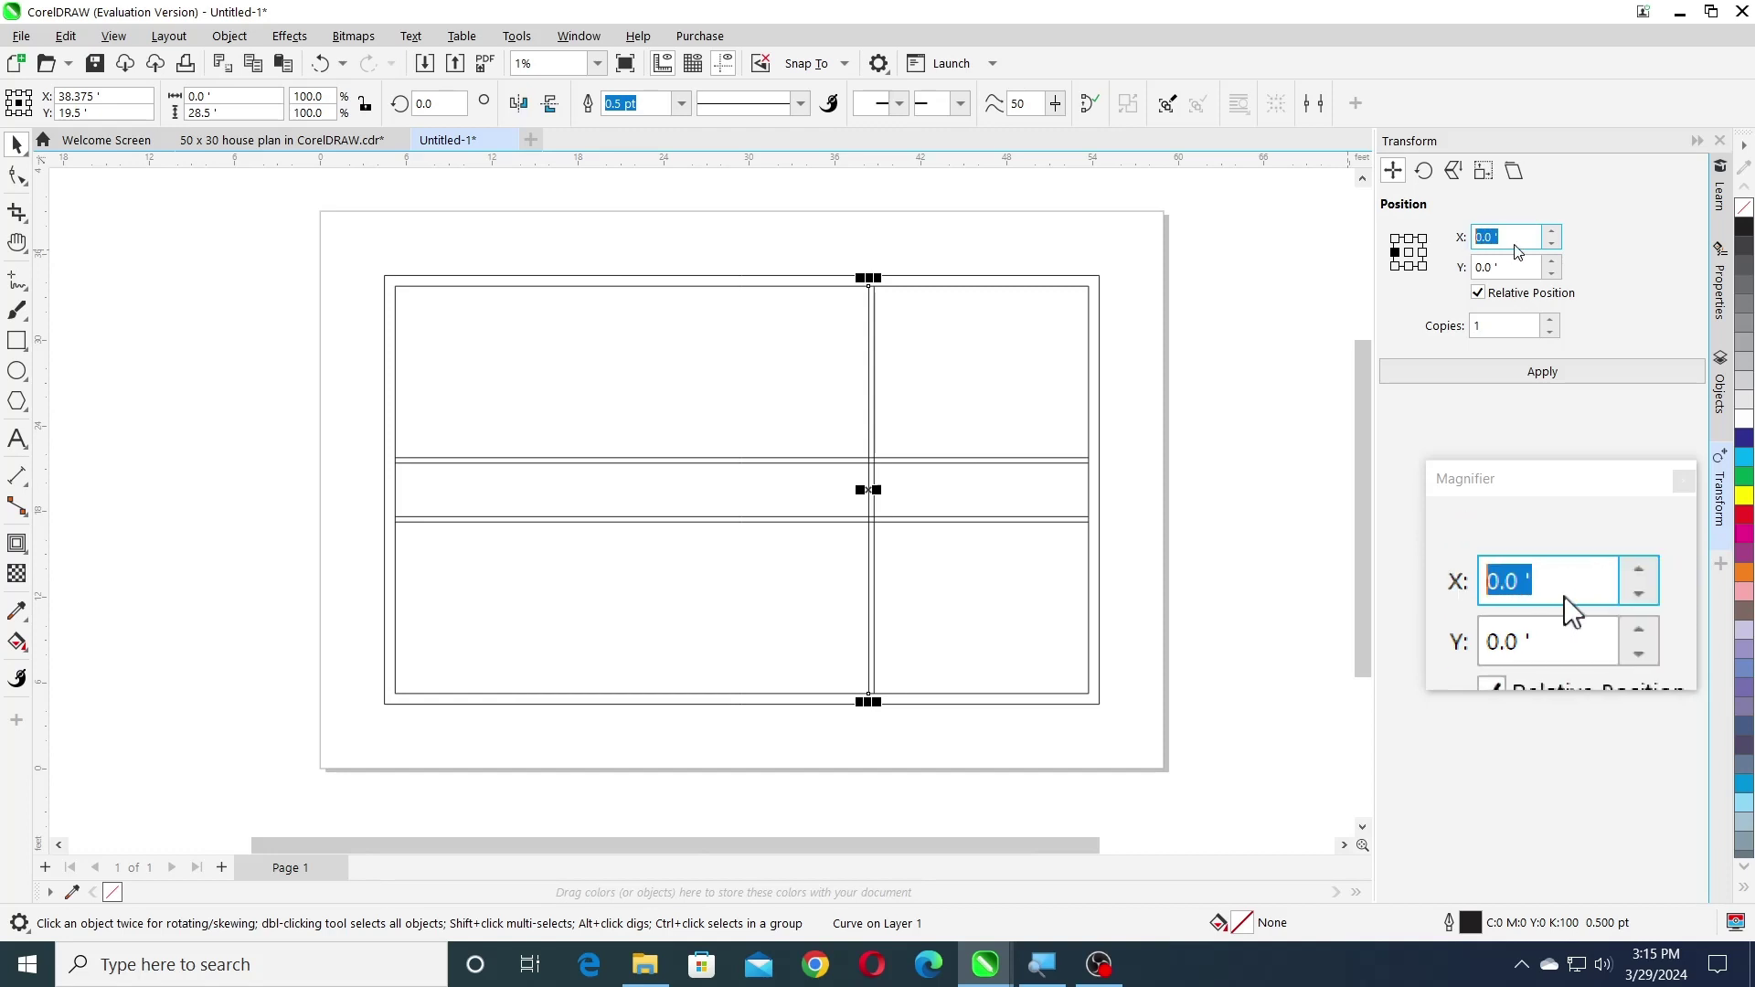
text(-8)
click(1511, 372)
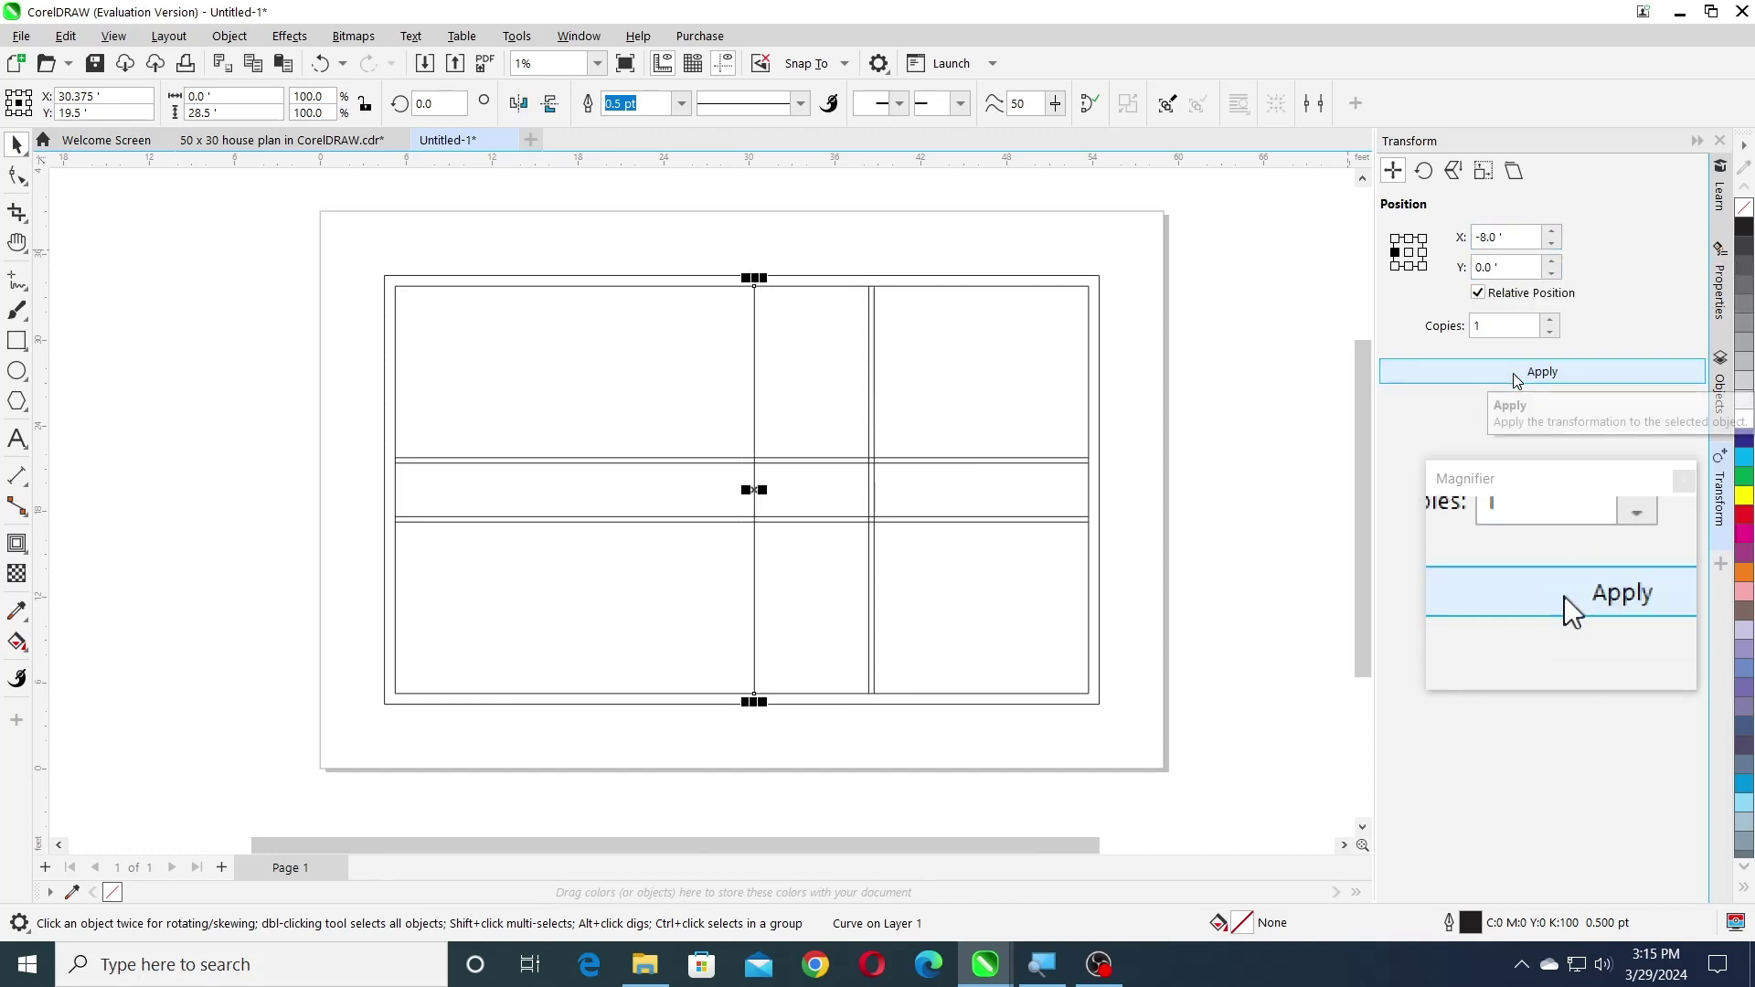
click(1185, 228)
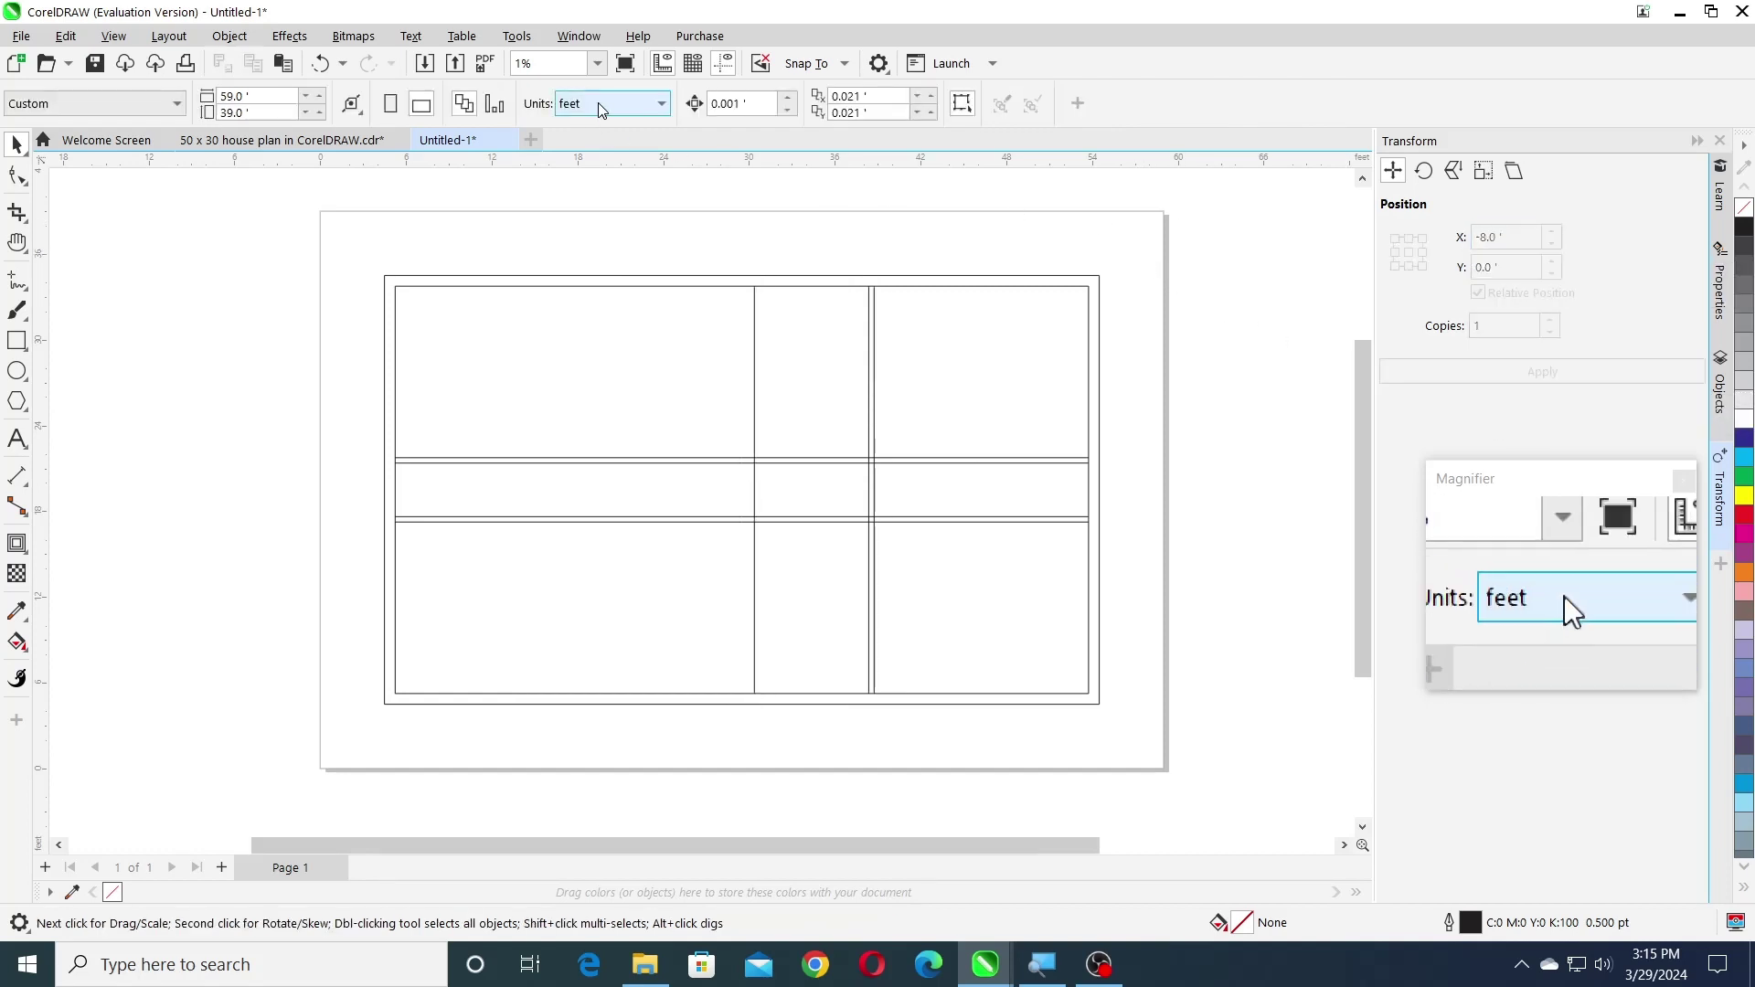
- Switch the units to inches, copy the new vertical line once at -4.5 inches horizontally, and clear the selection
click(597, 103)
click(577, 130)
click(756, 310)
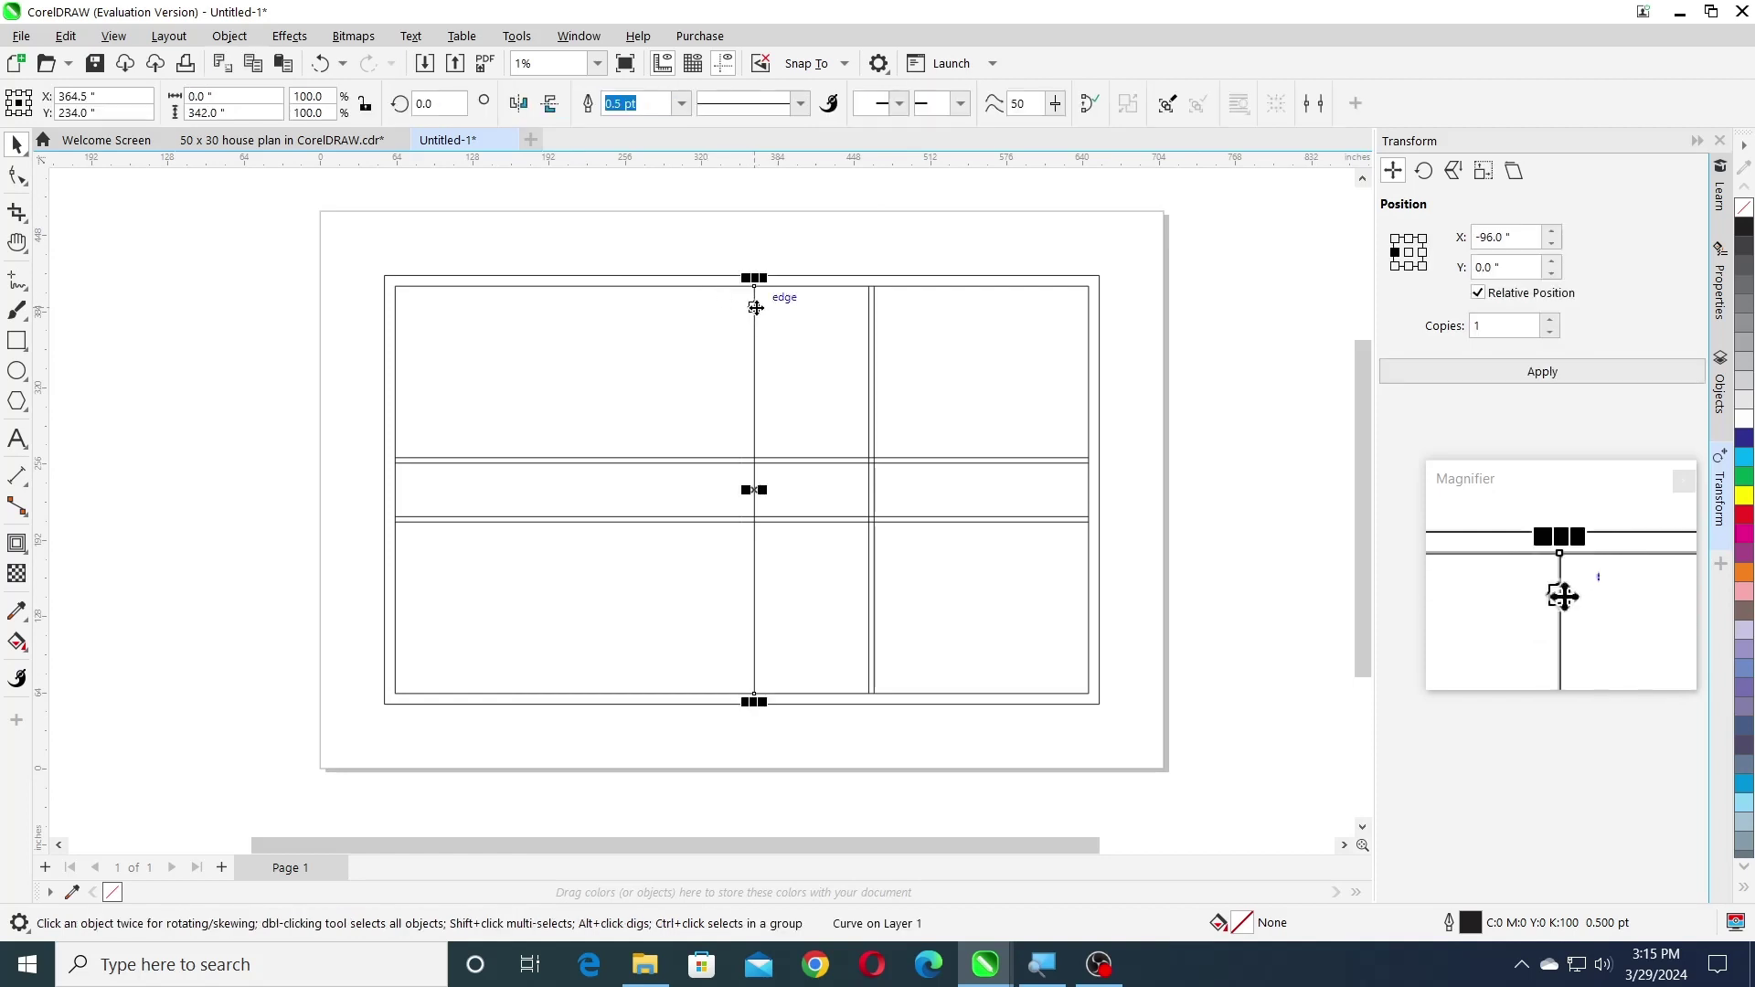
click(1467, 236)
text(-4)
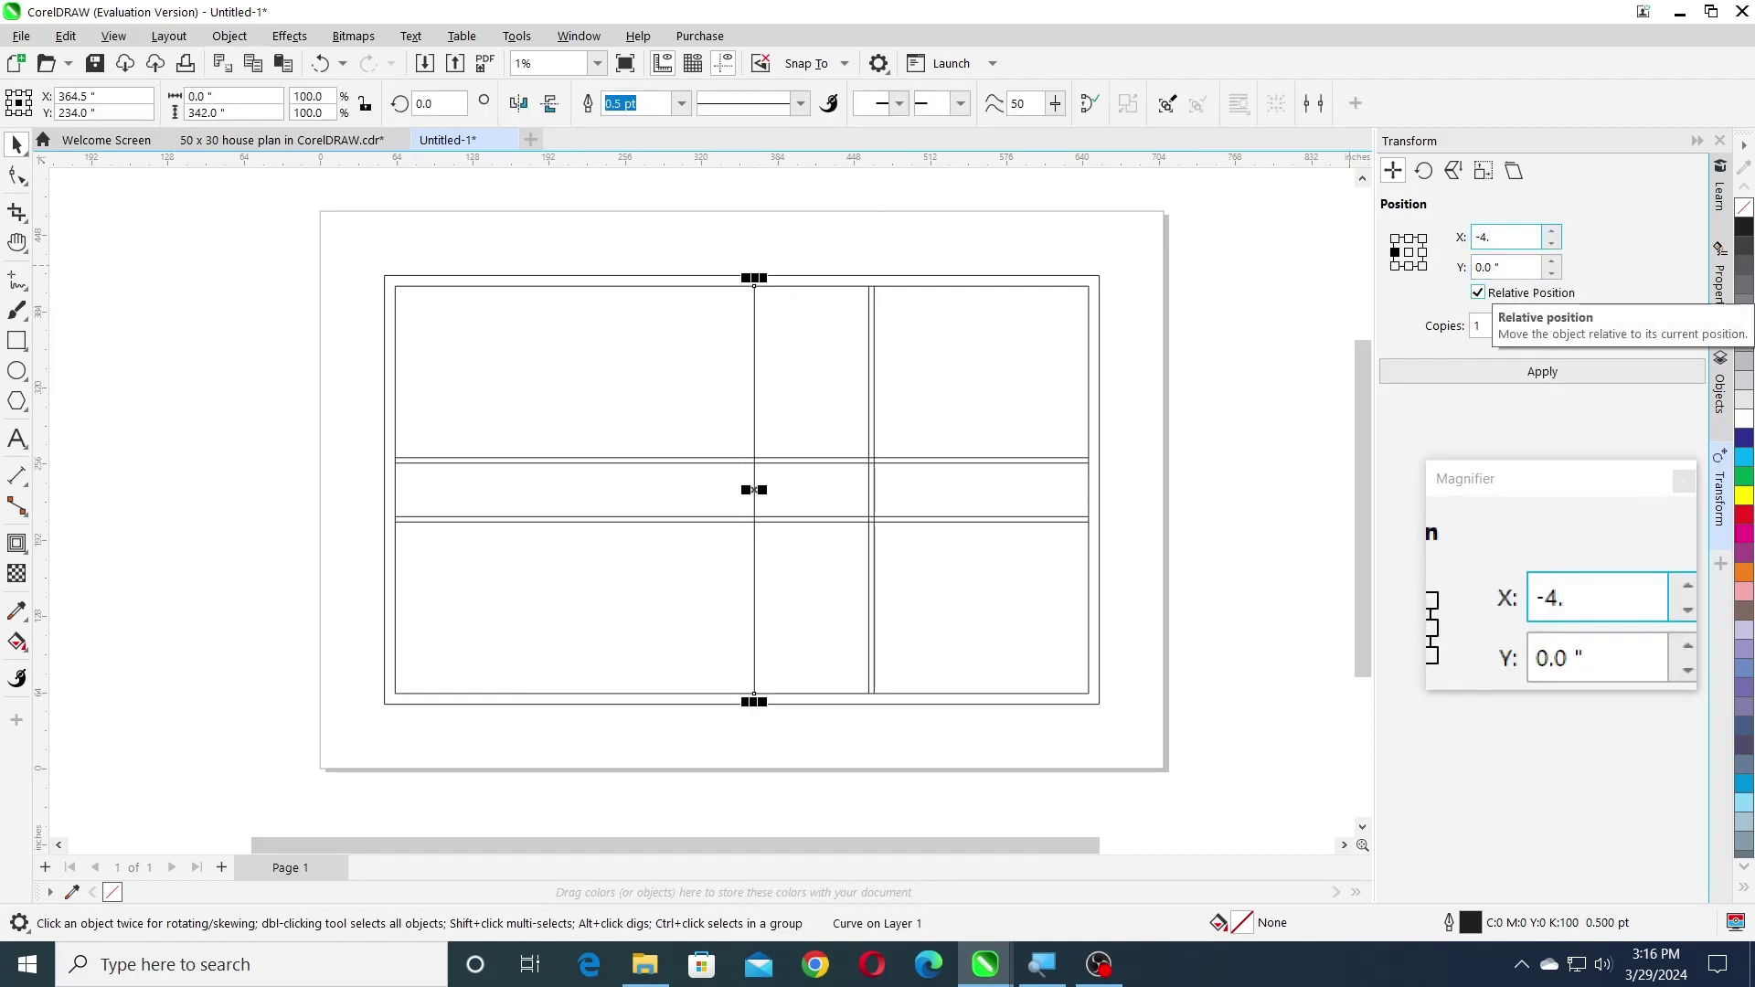
click(1478, 369)
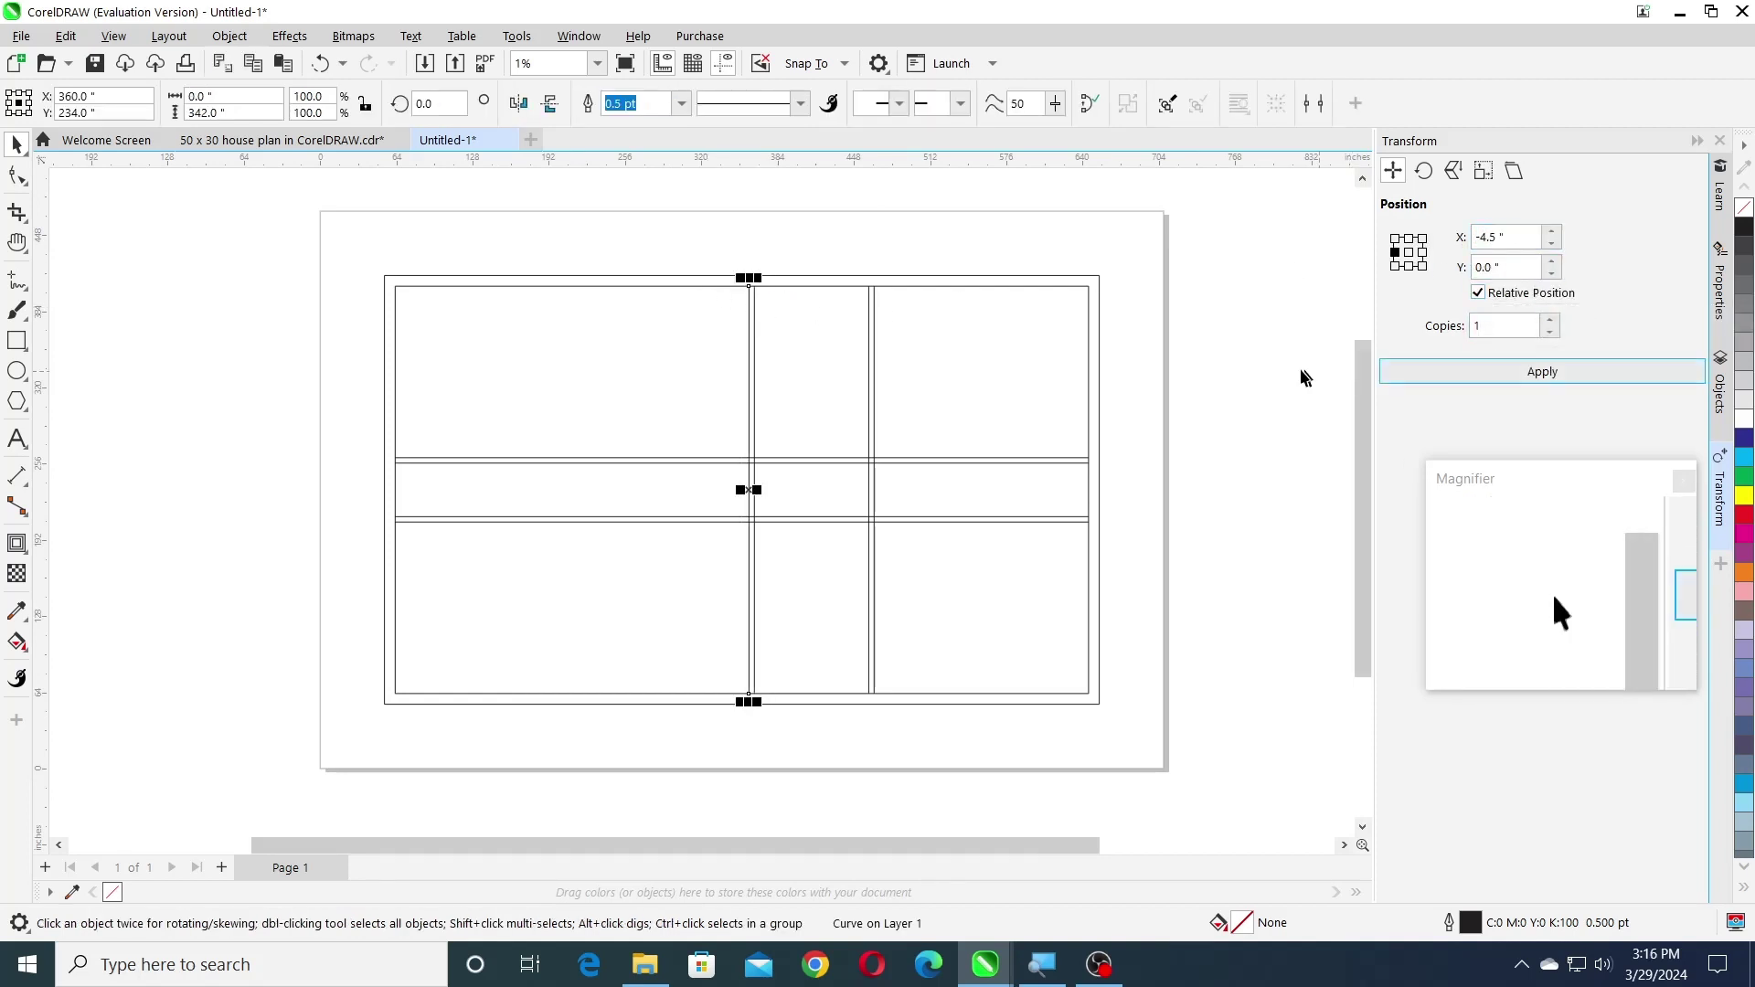
click(1300, 380)
- Switch the units to feet, copy the inner left wall line once at 21 ft horizontally, and clear the selection
click(629, 106)
click(594, 272)
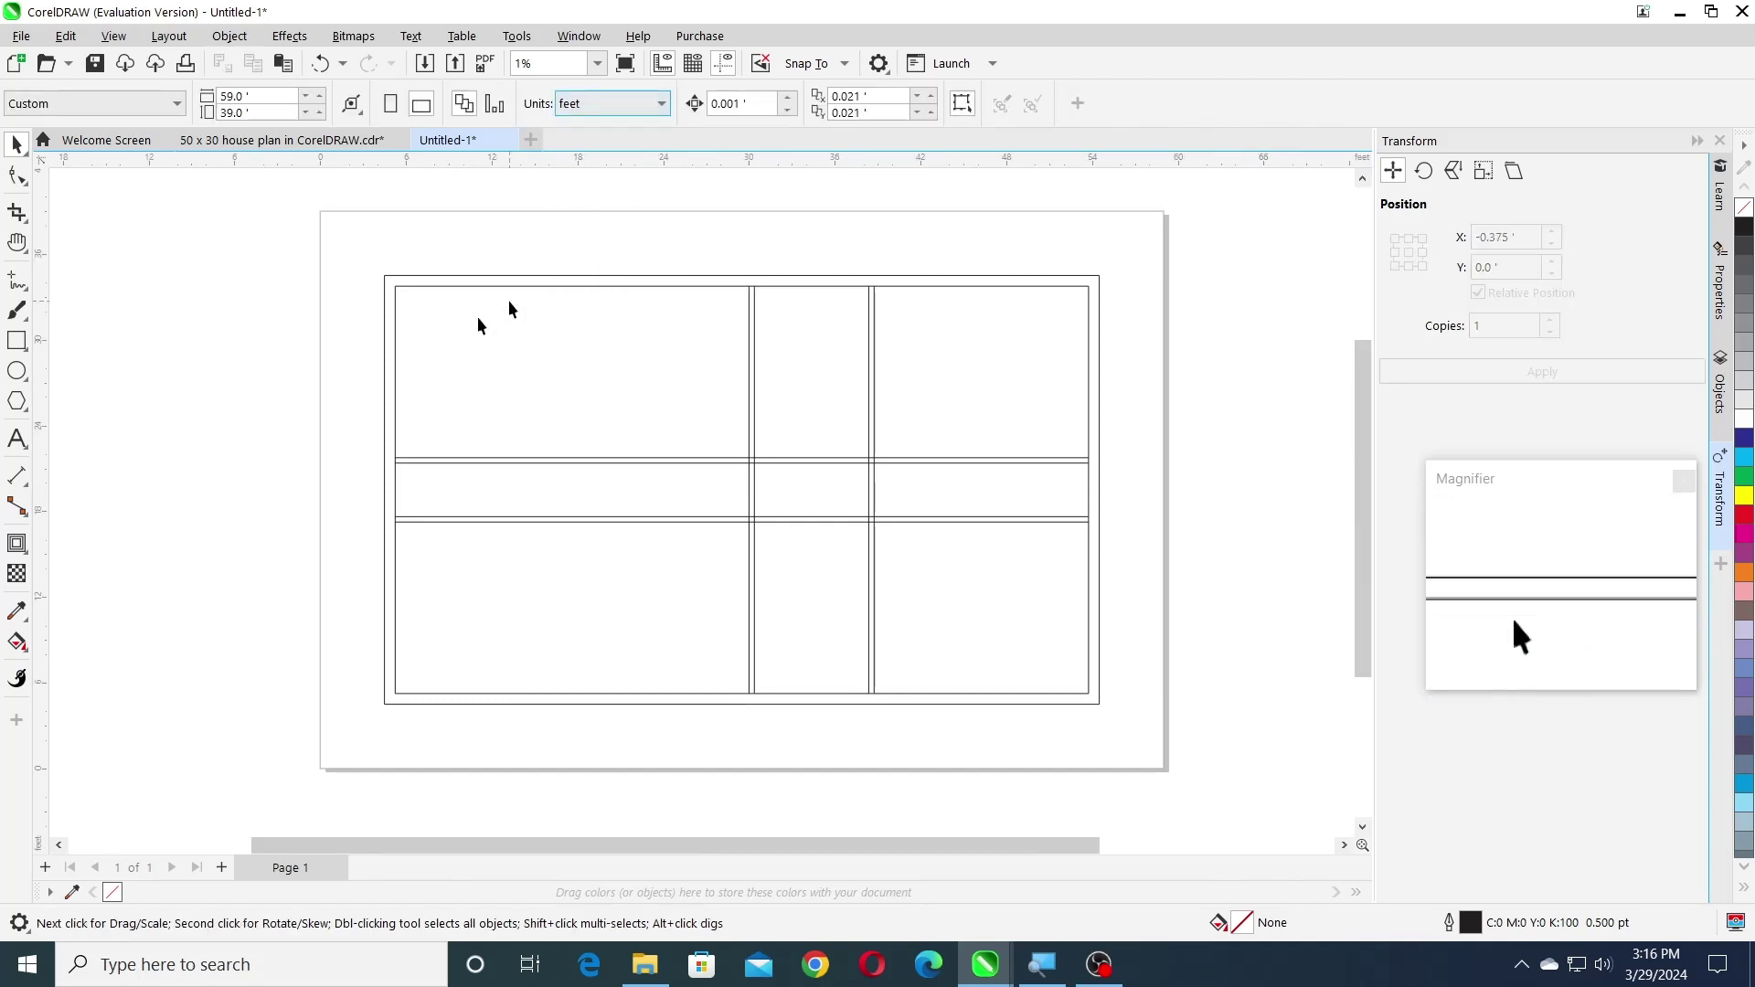
click(395, 349)
click(1517, 240)
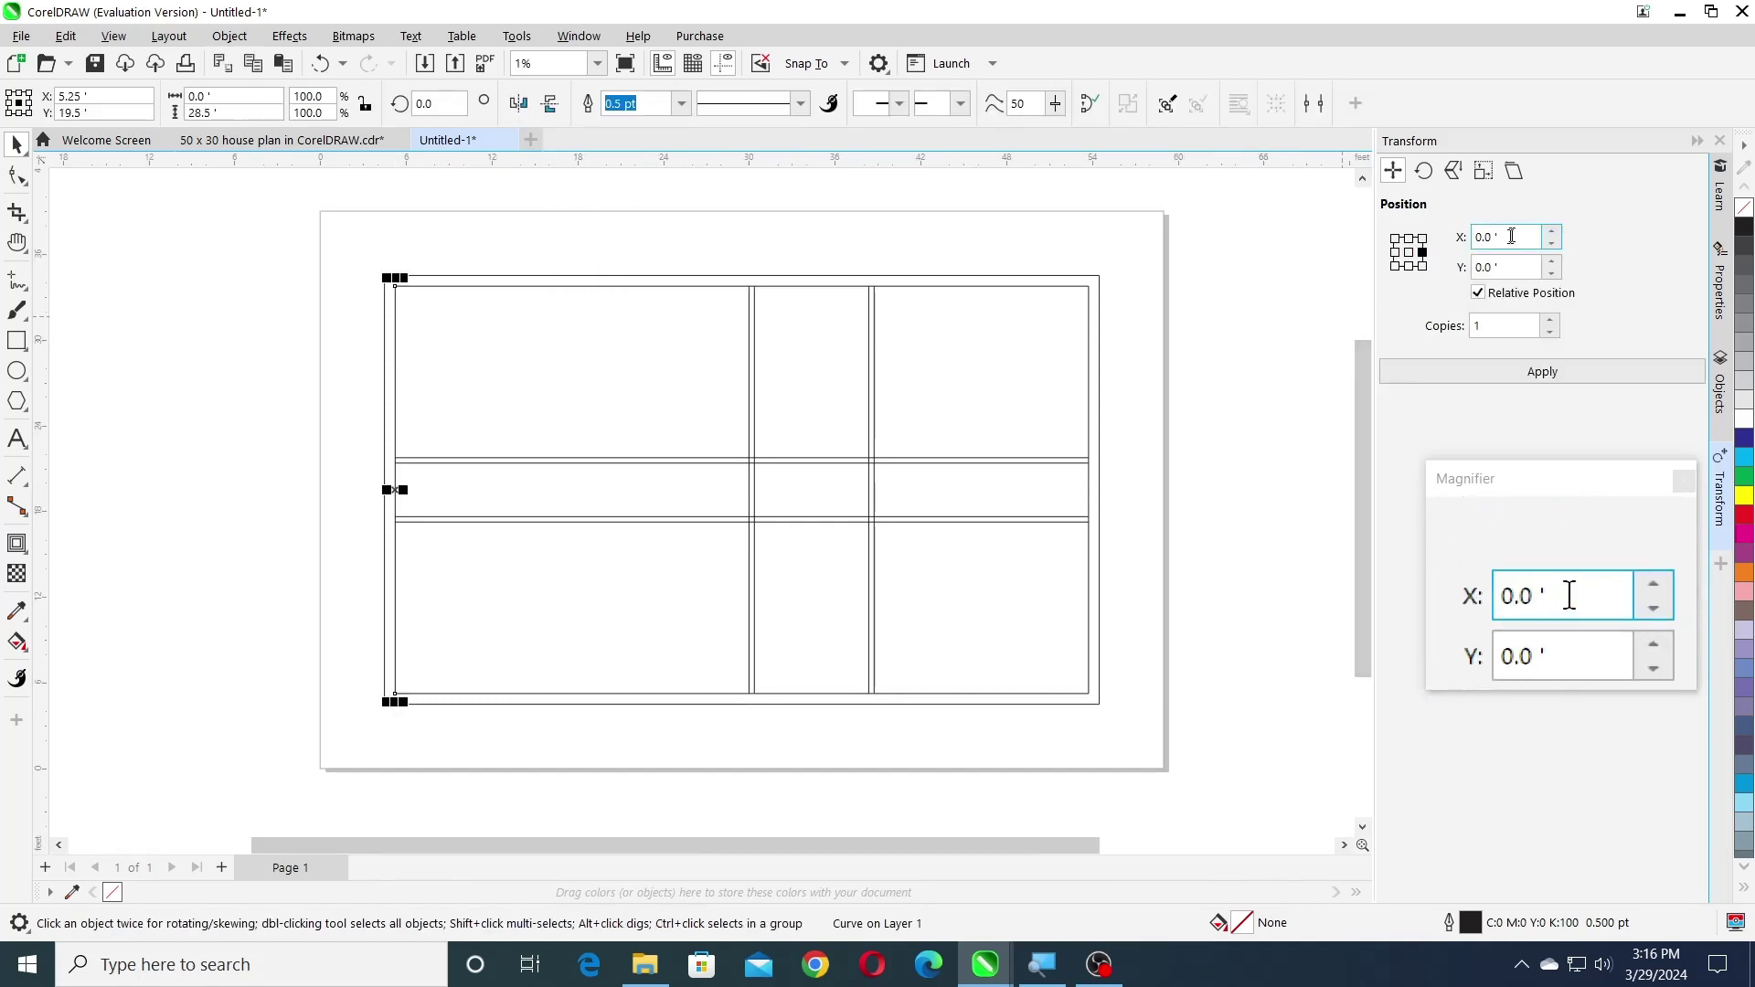
text(21)
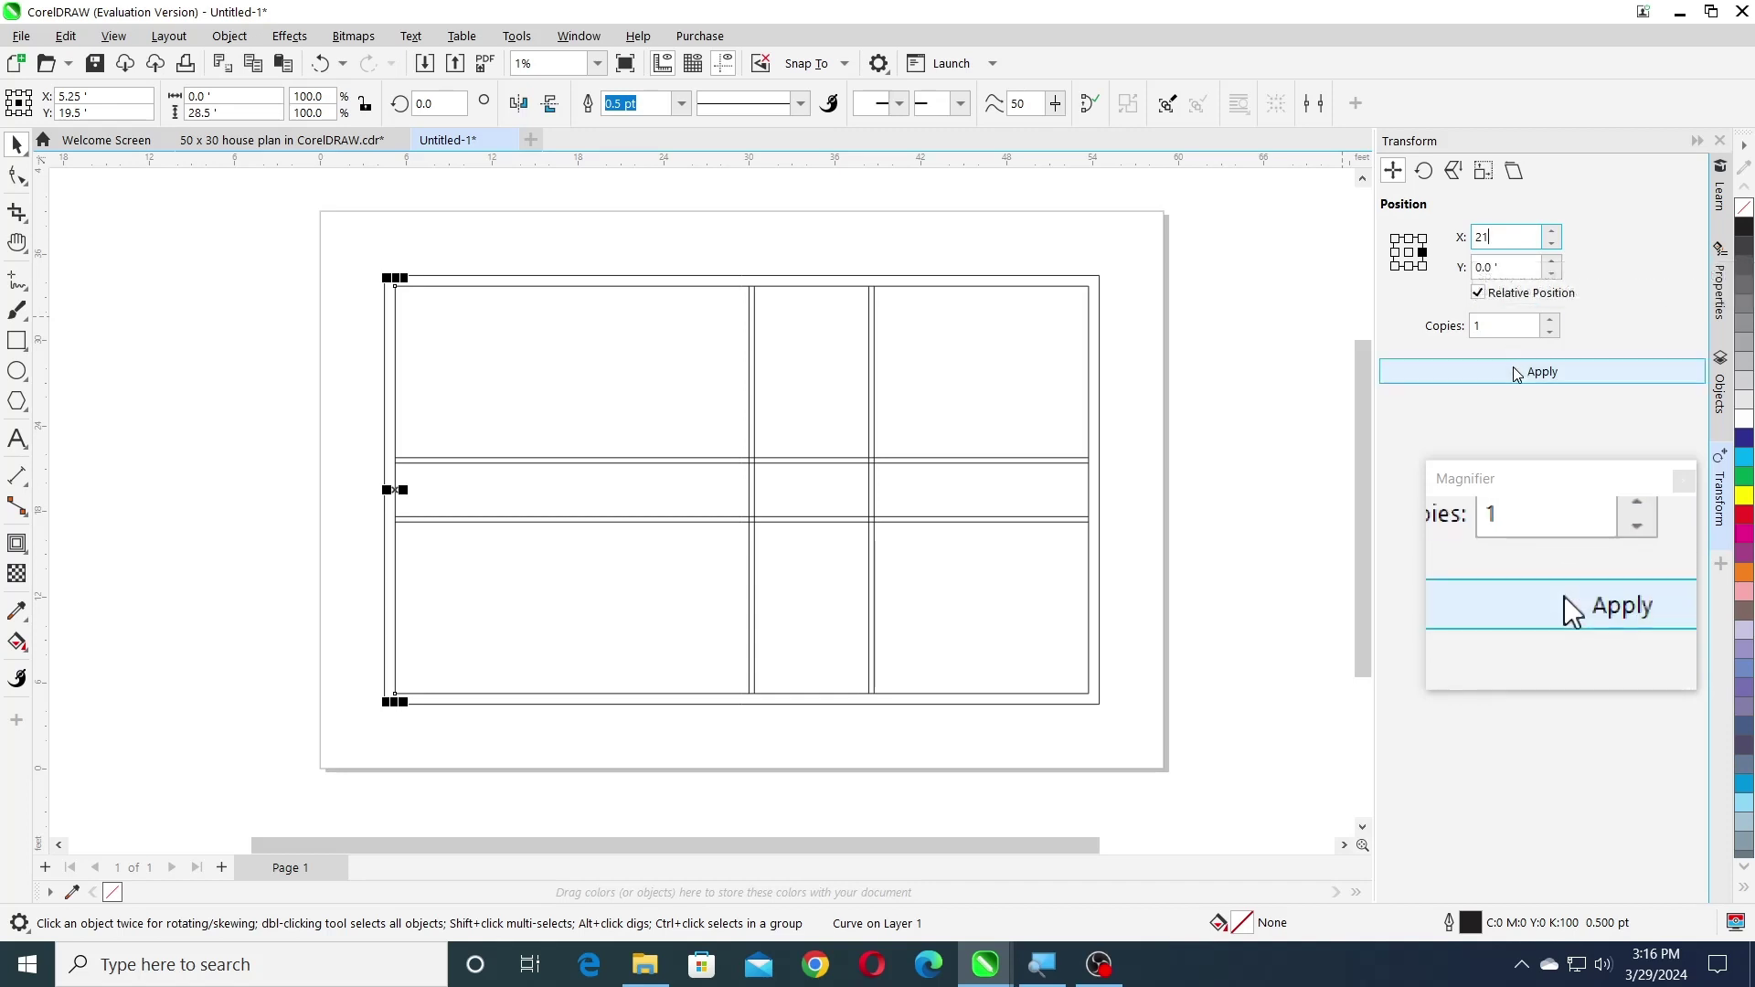
click(1439, 371)
click(848, 194)
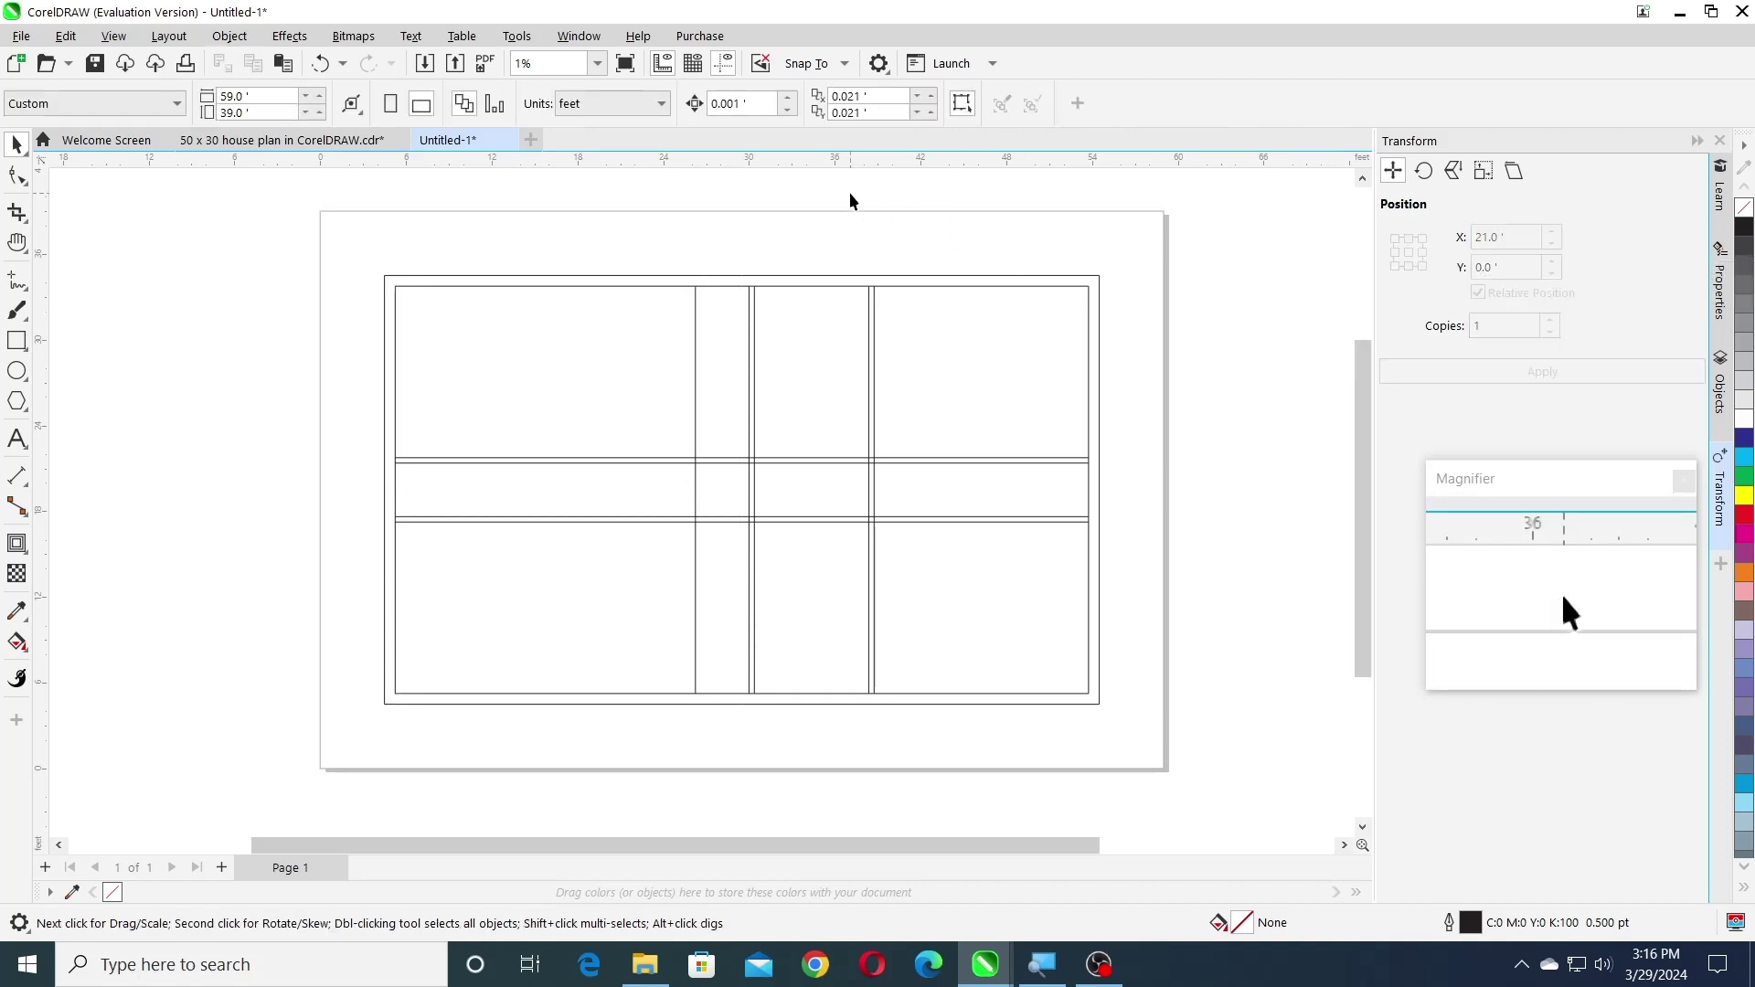
- Switch the units to inches, copy the new vertical line once at 4.5 inches horizontally, and clear the selection
click(616, 107)
click(610, 129)
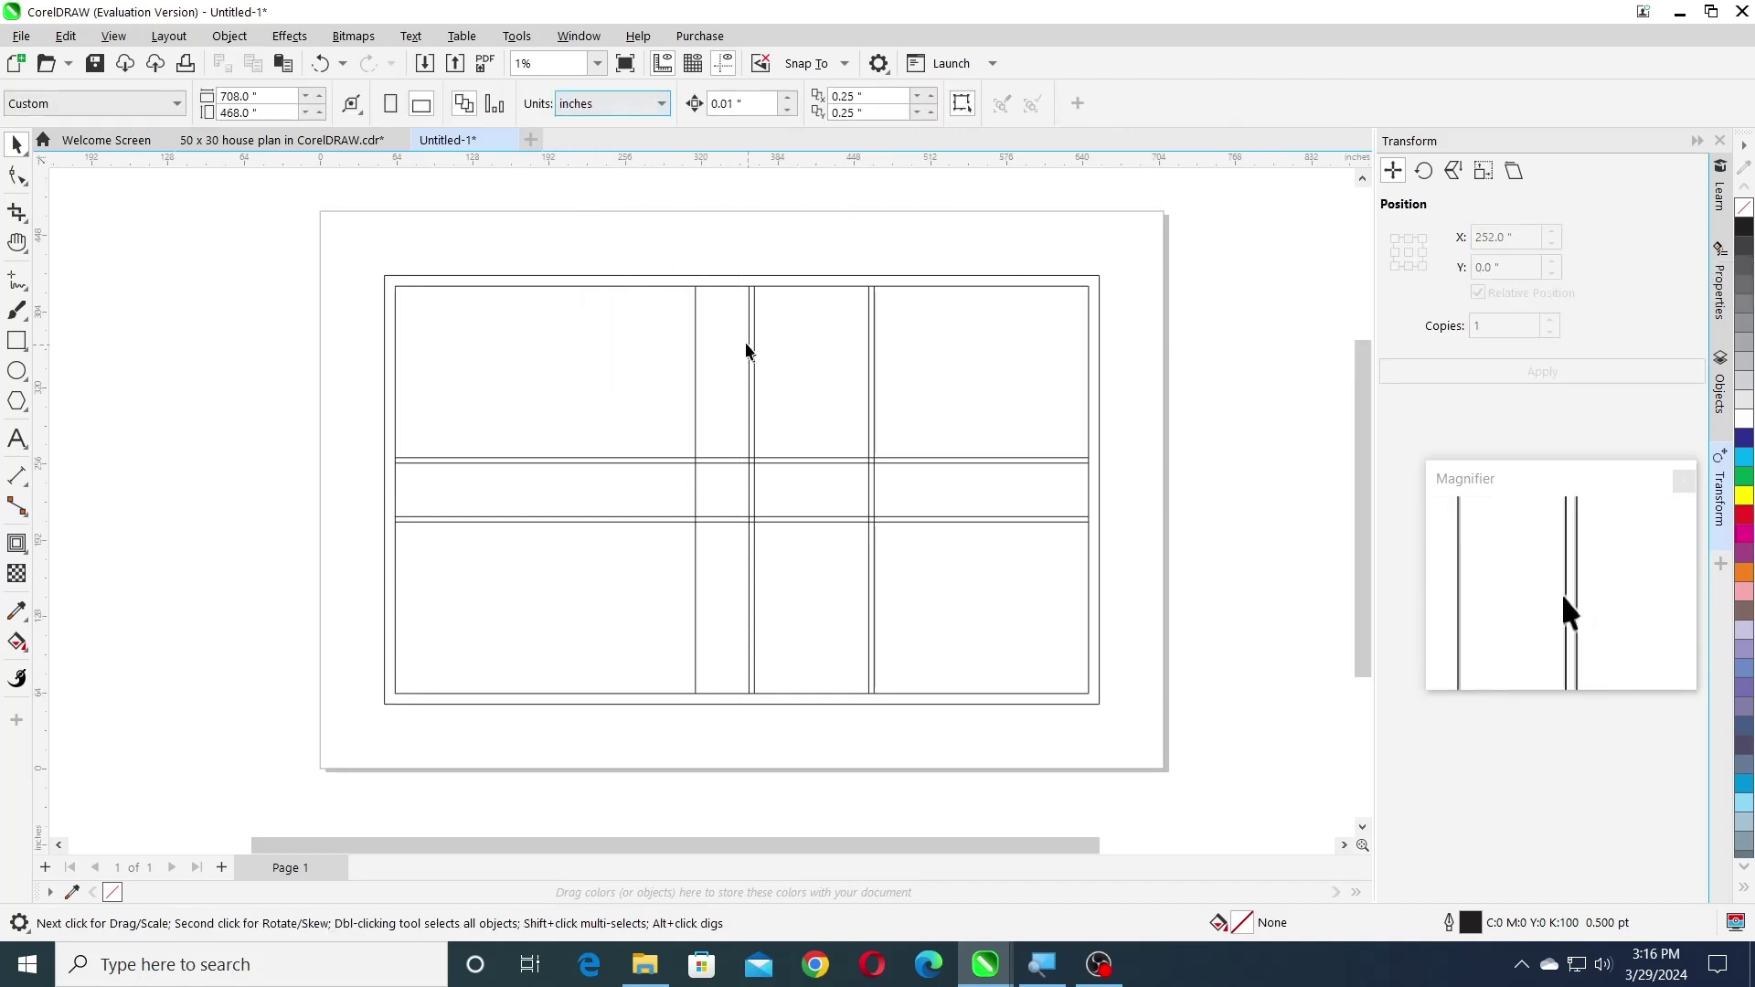
click(696, 318)
click(1522, 239)
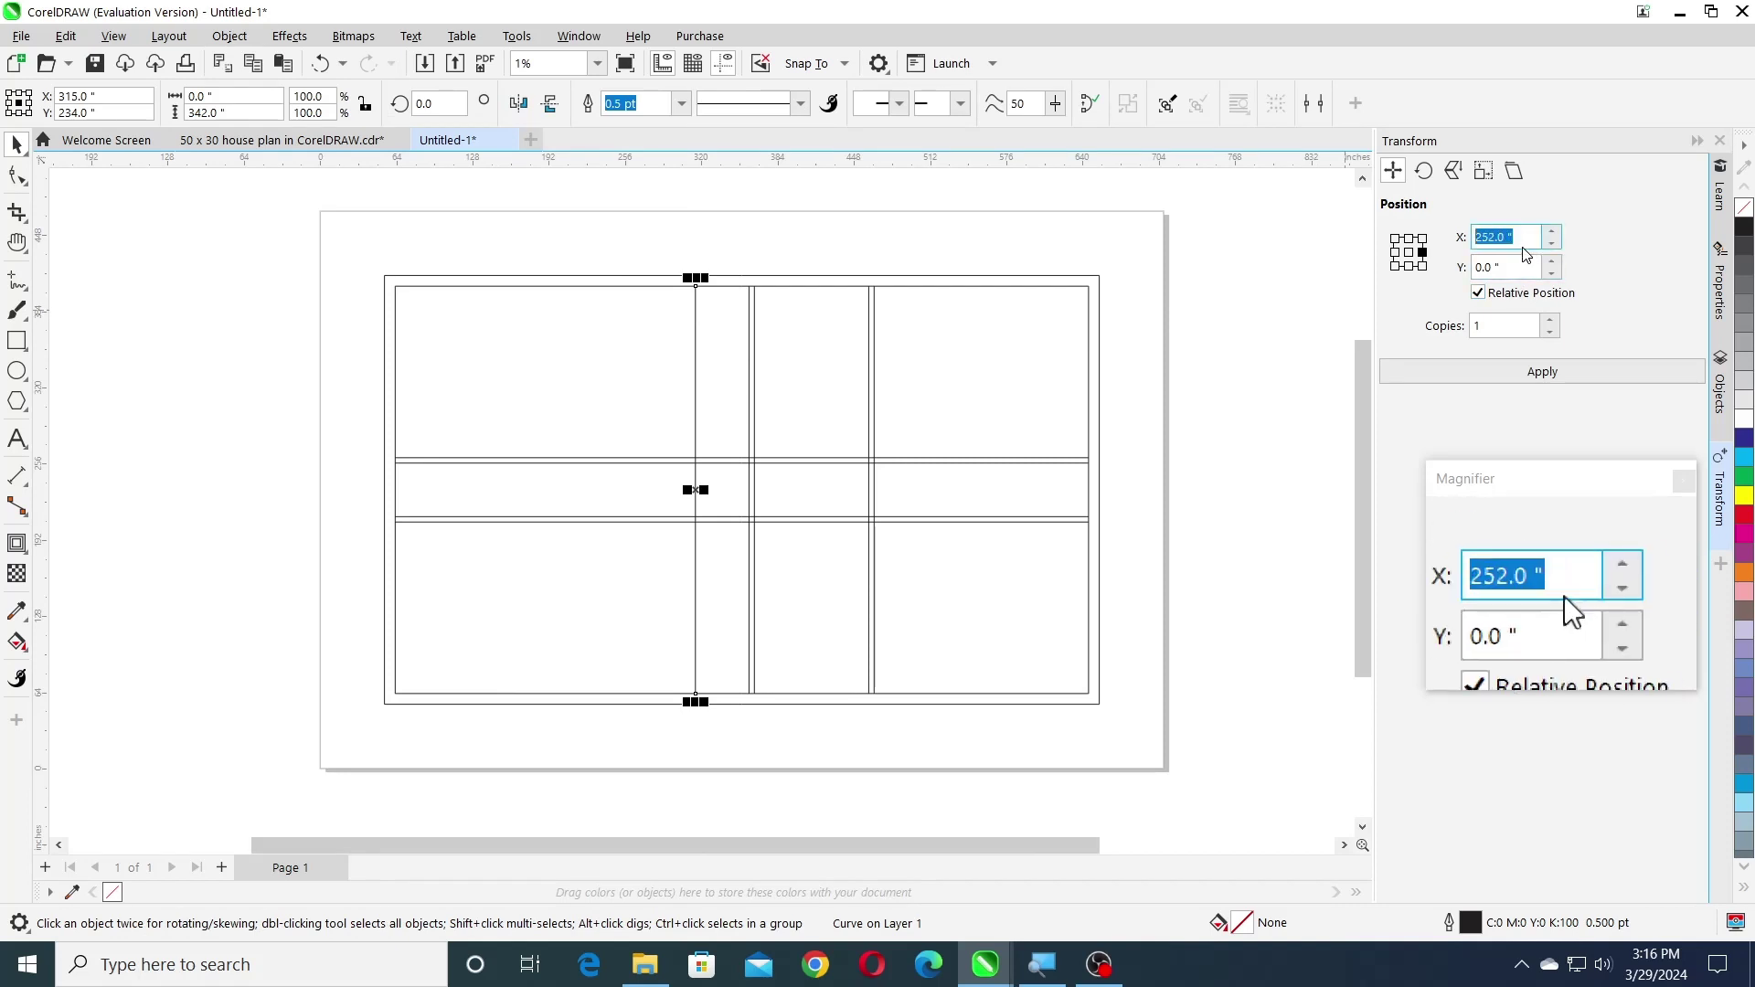
text(4.5)
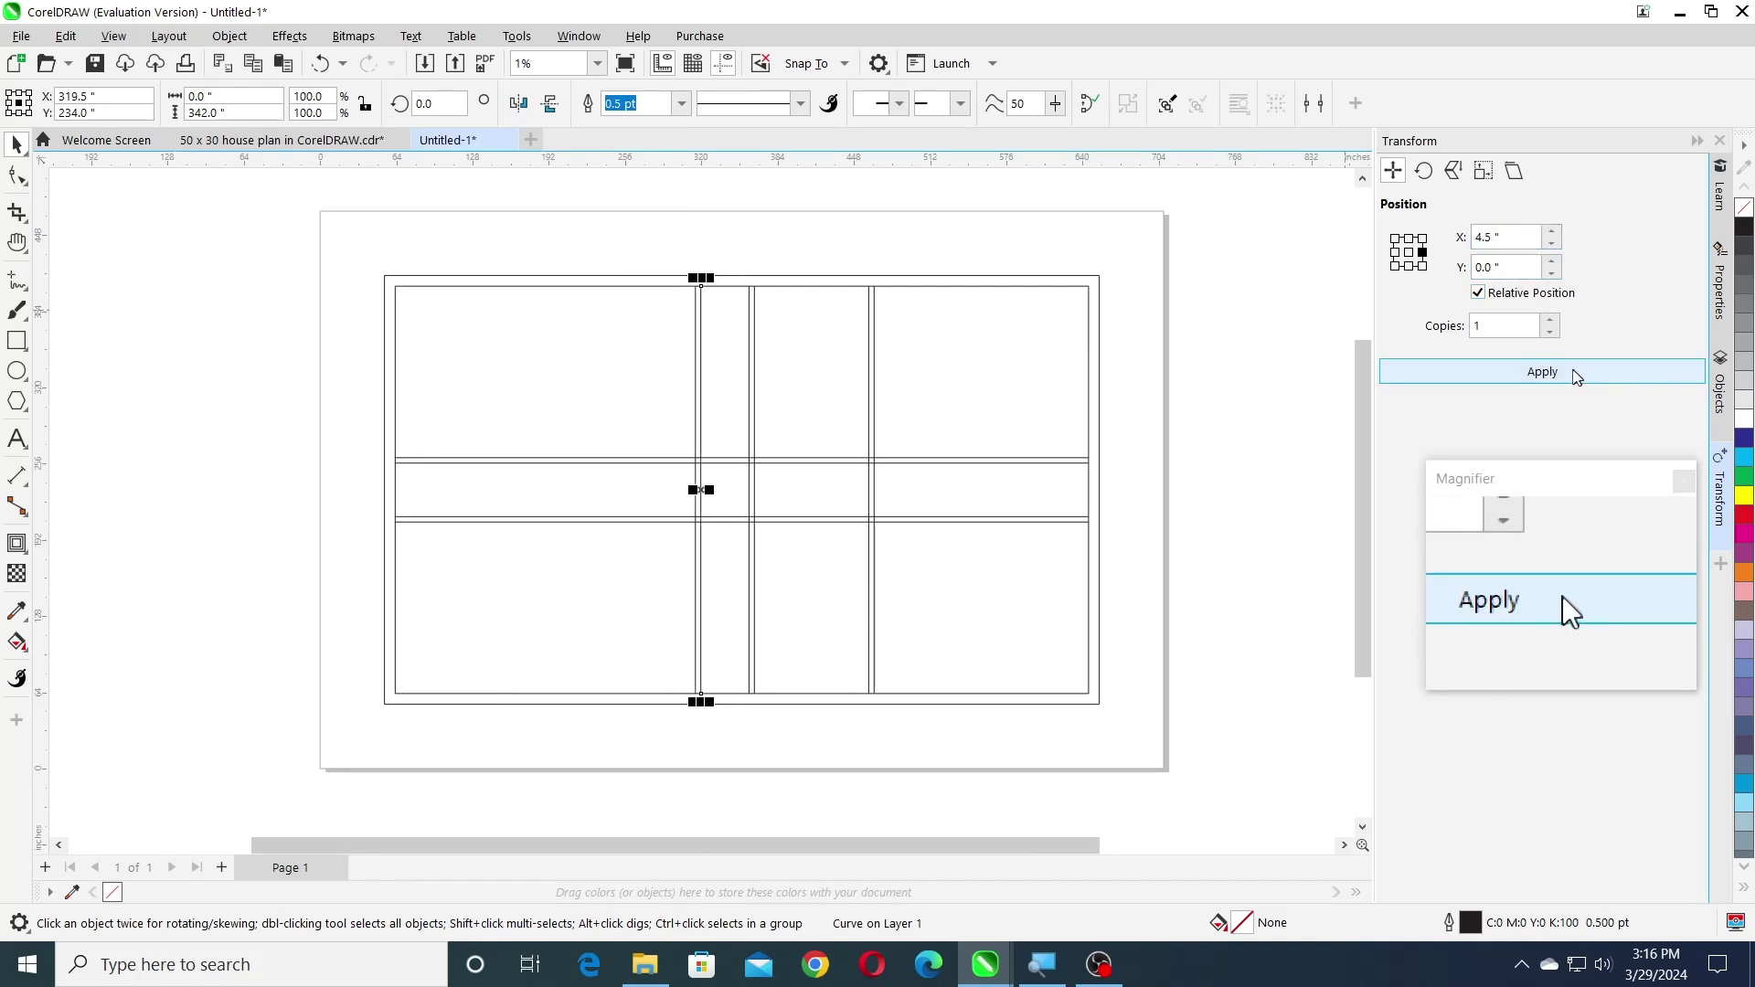
click(1573, 373)
click(967, 230)
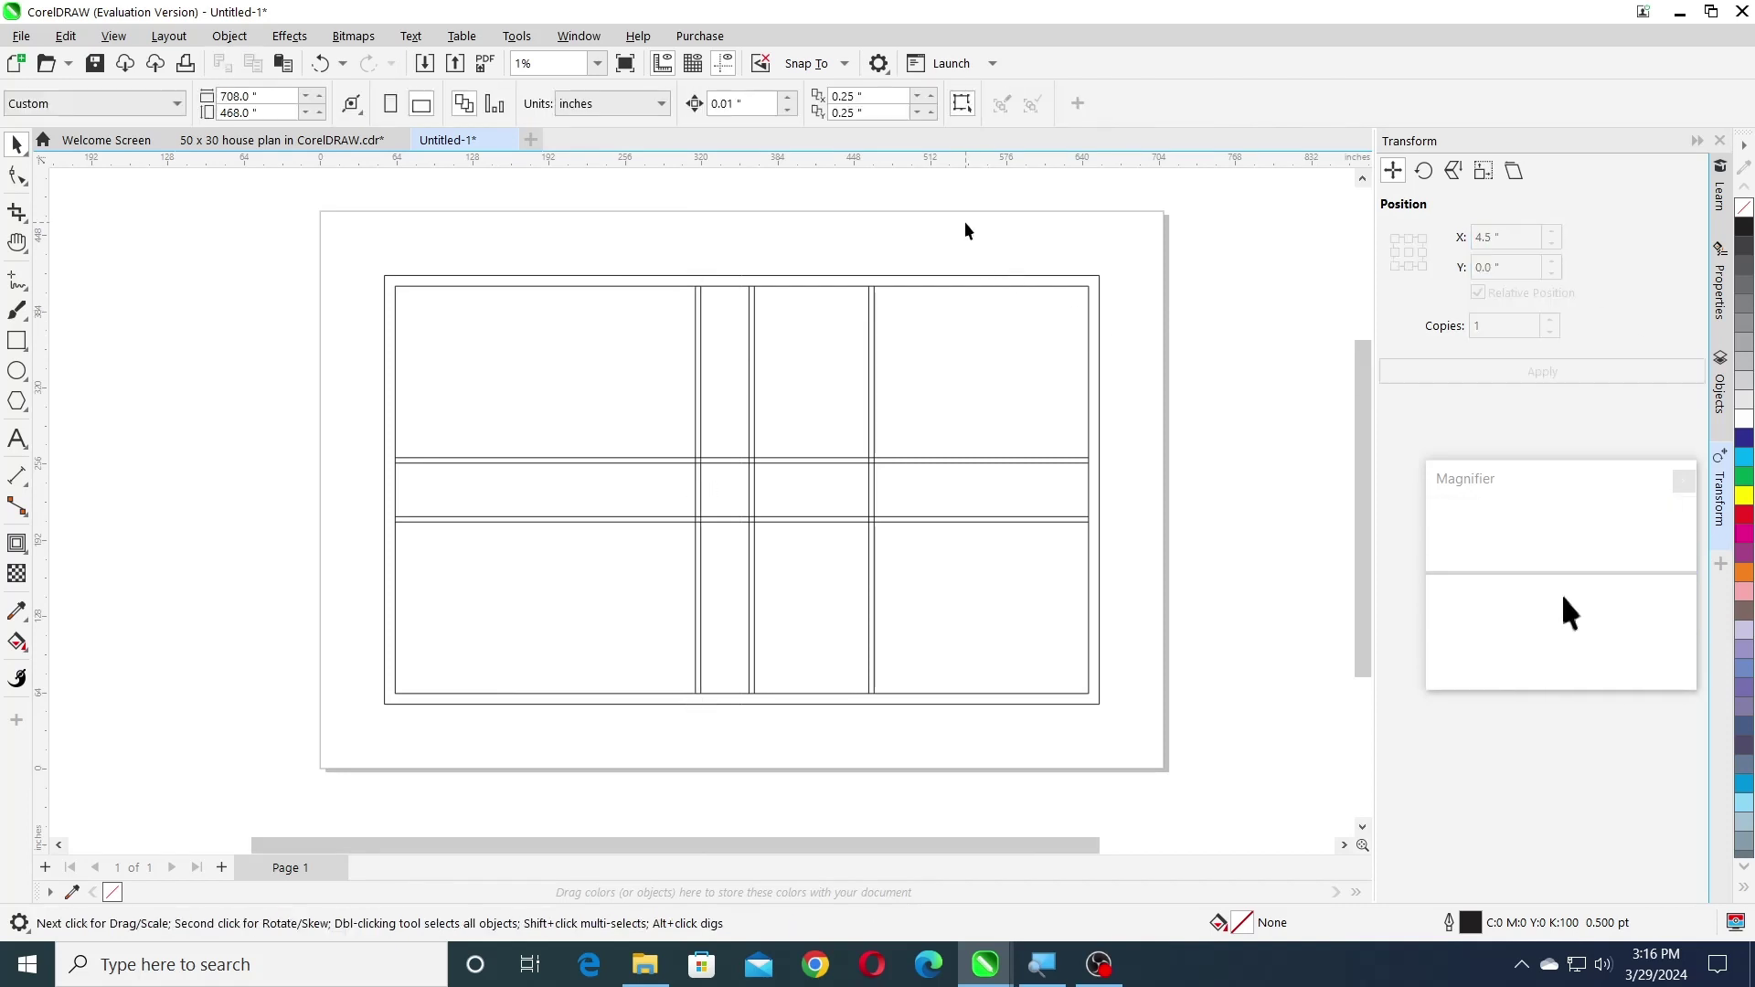
- With Virtual Segment Delete, remove the rightmost partition's lines across the passage and the inner wall segments closing its ends and the horizontal partitions' right ends
click(23, 219)
click(122, 262)
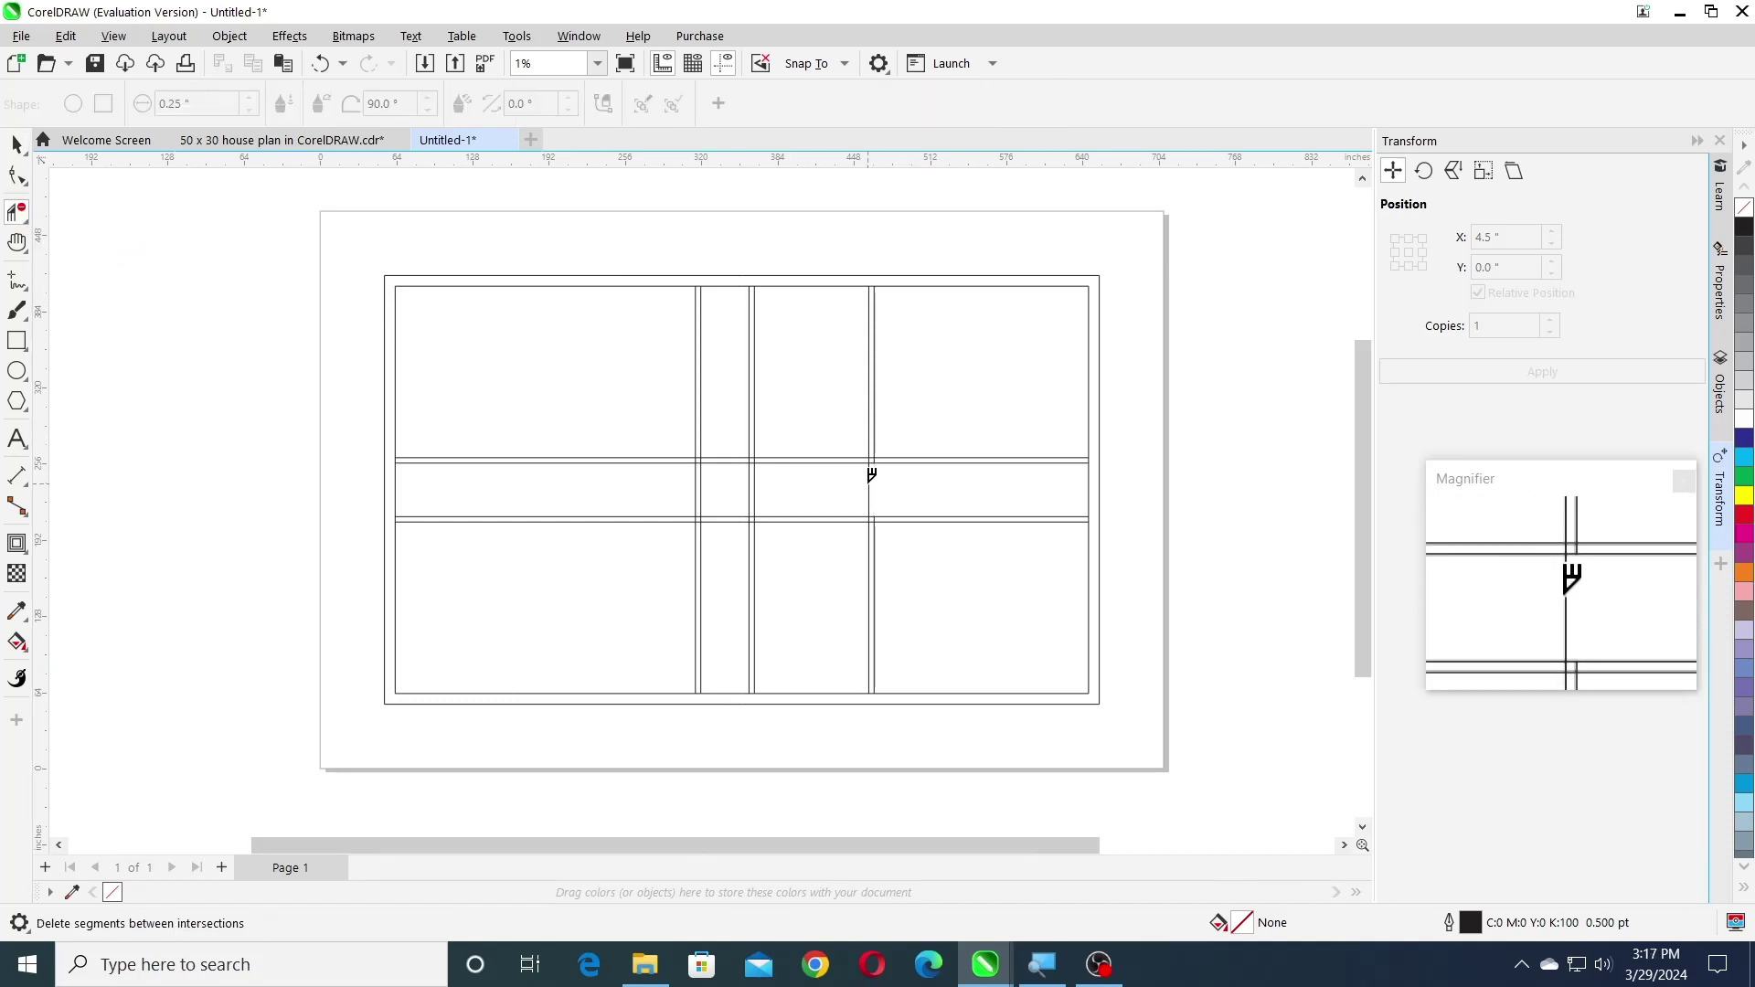
scroll(1082, 451, up, 3)
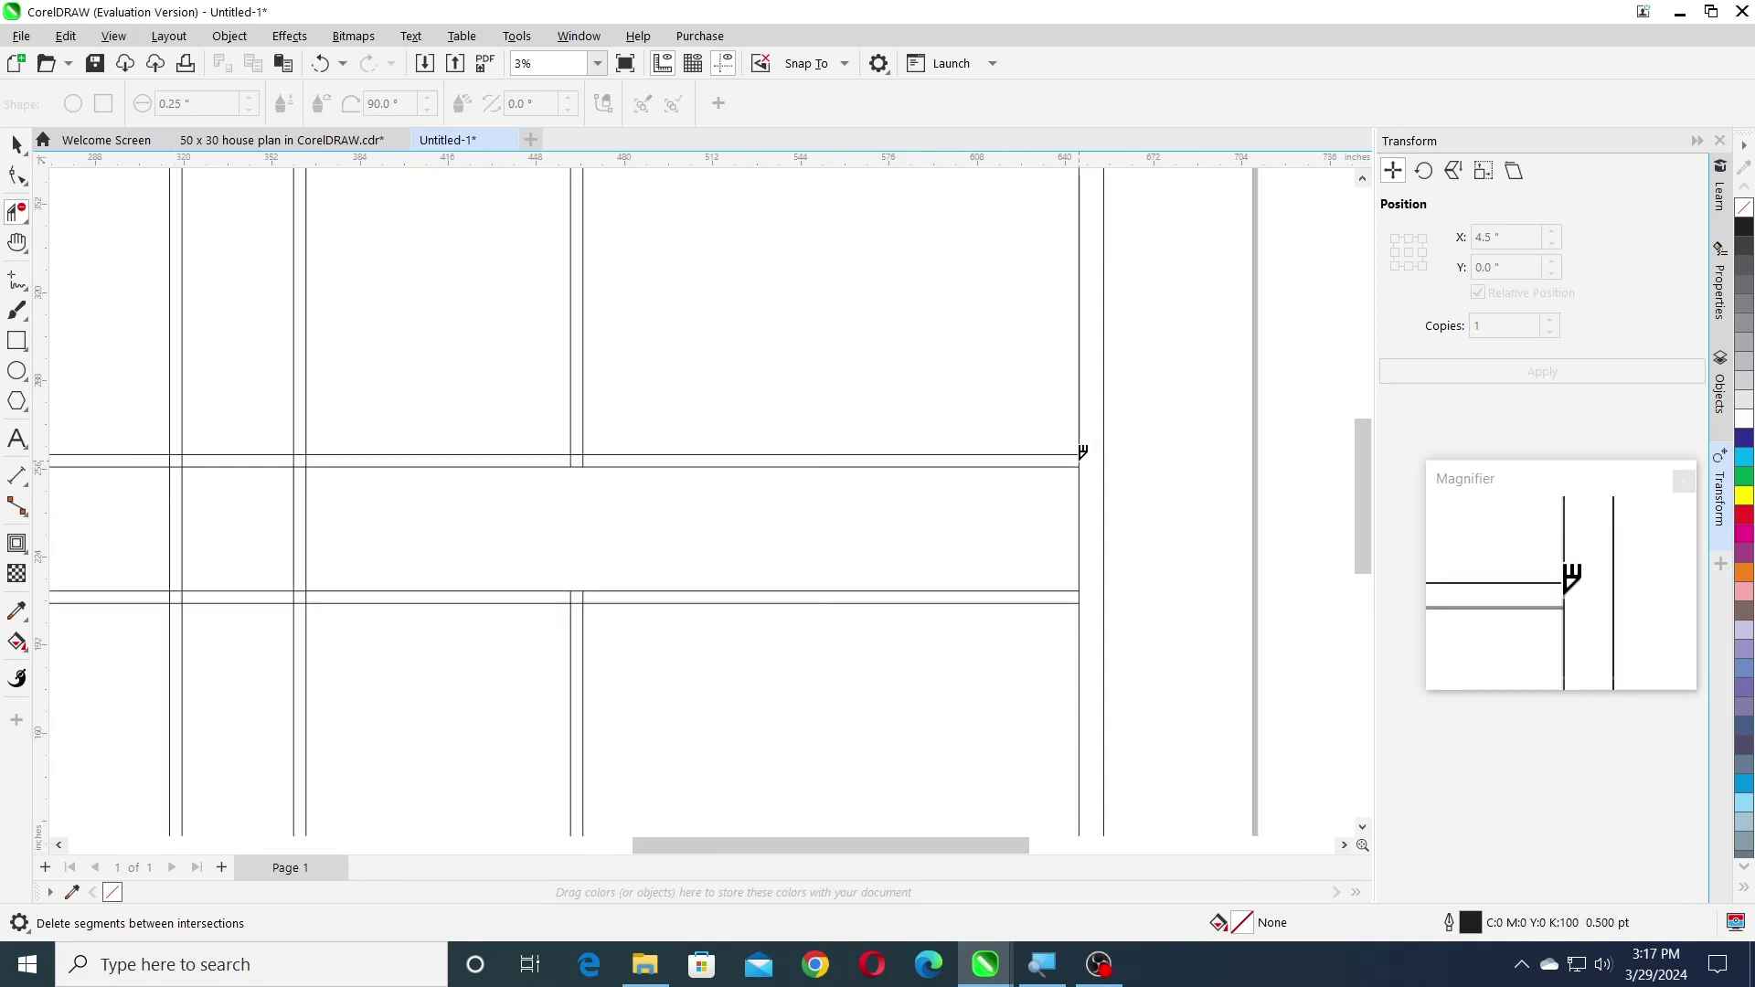
scroll(1107, 564, down, 2)
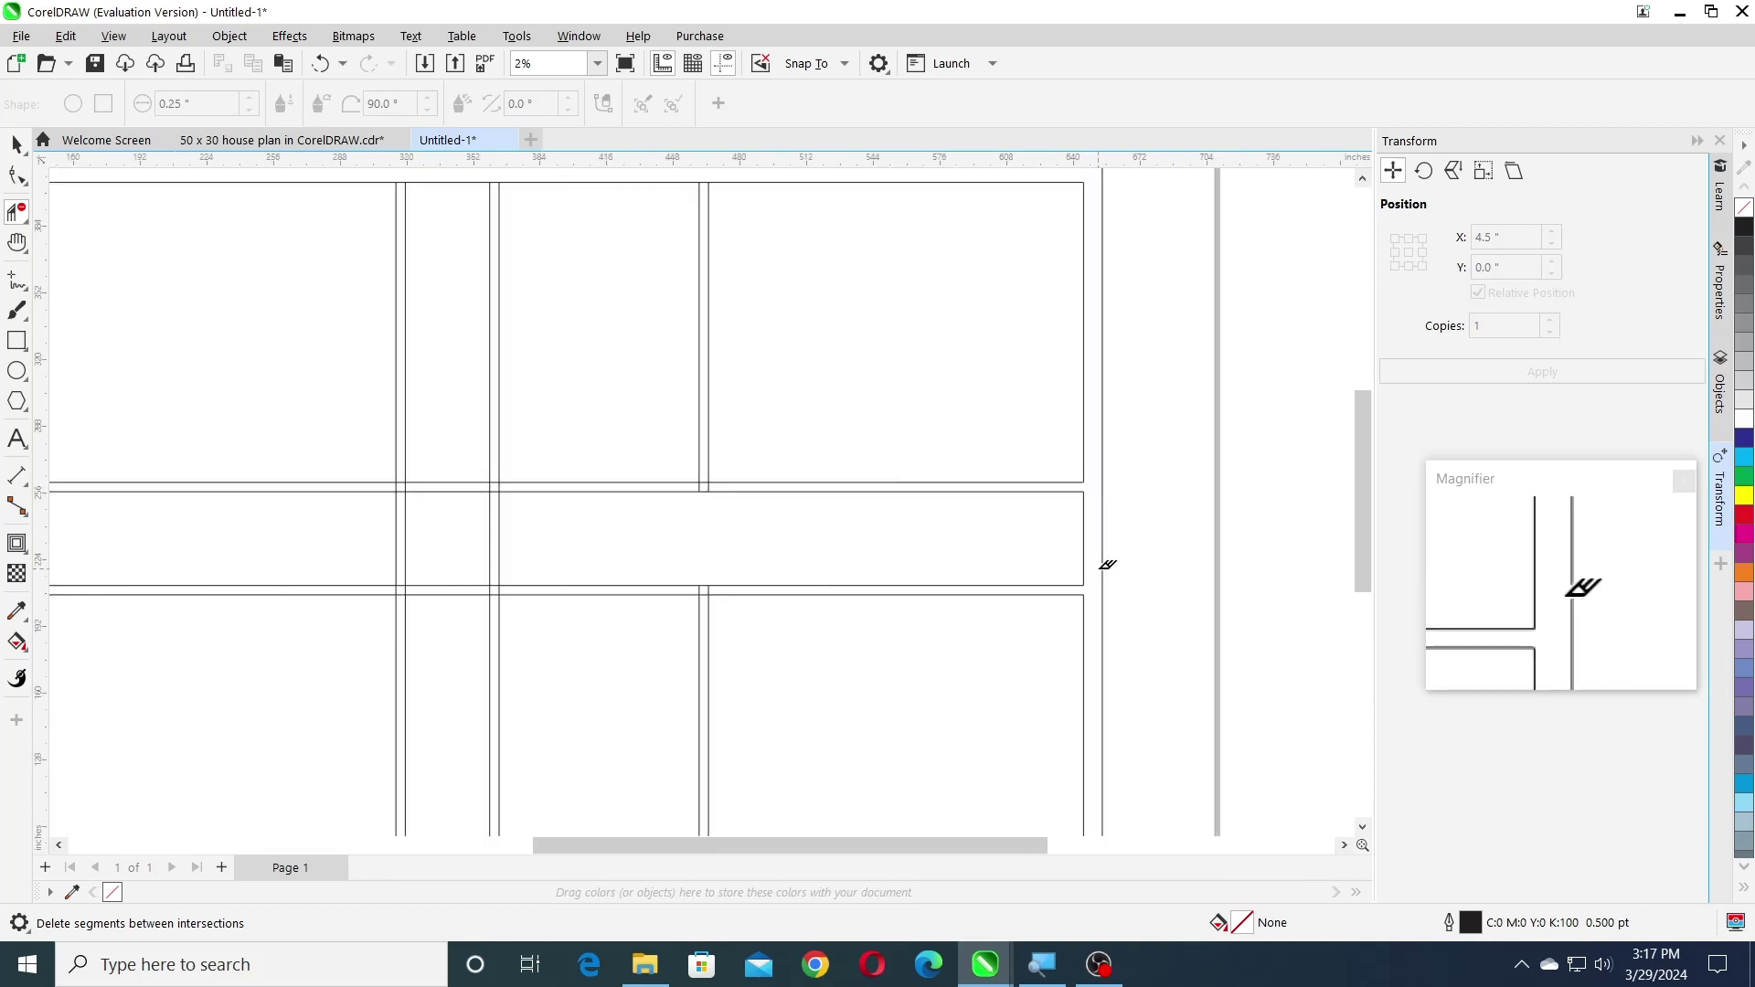
scroll(748, 291, up, 1)
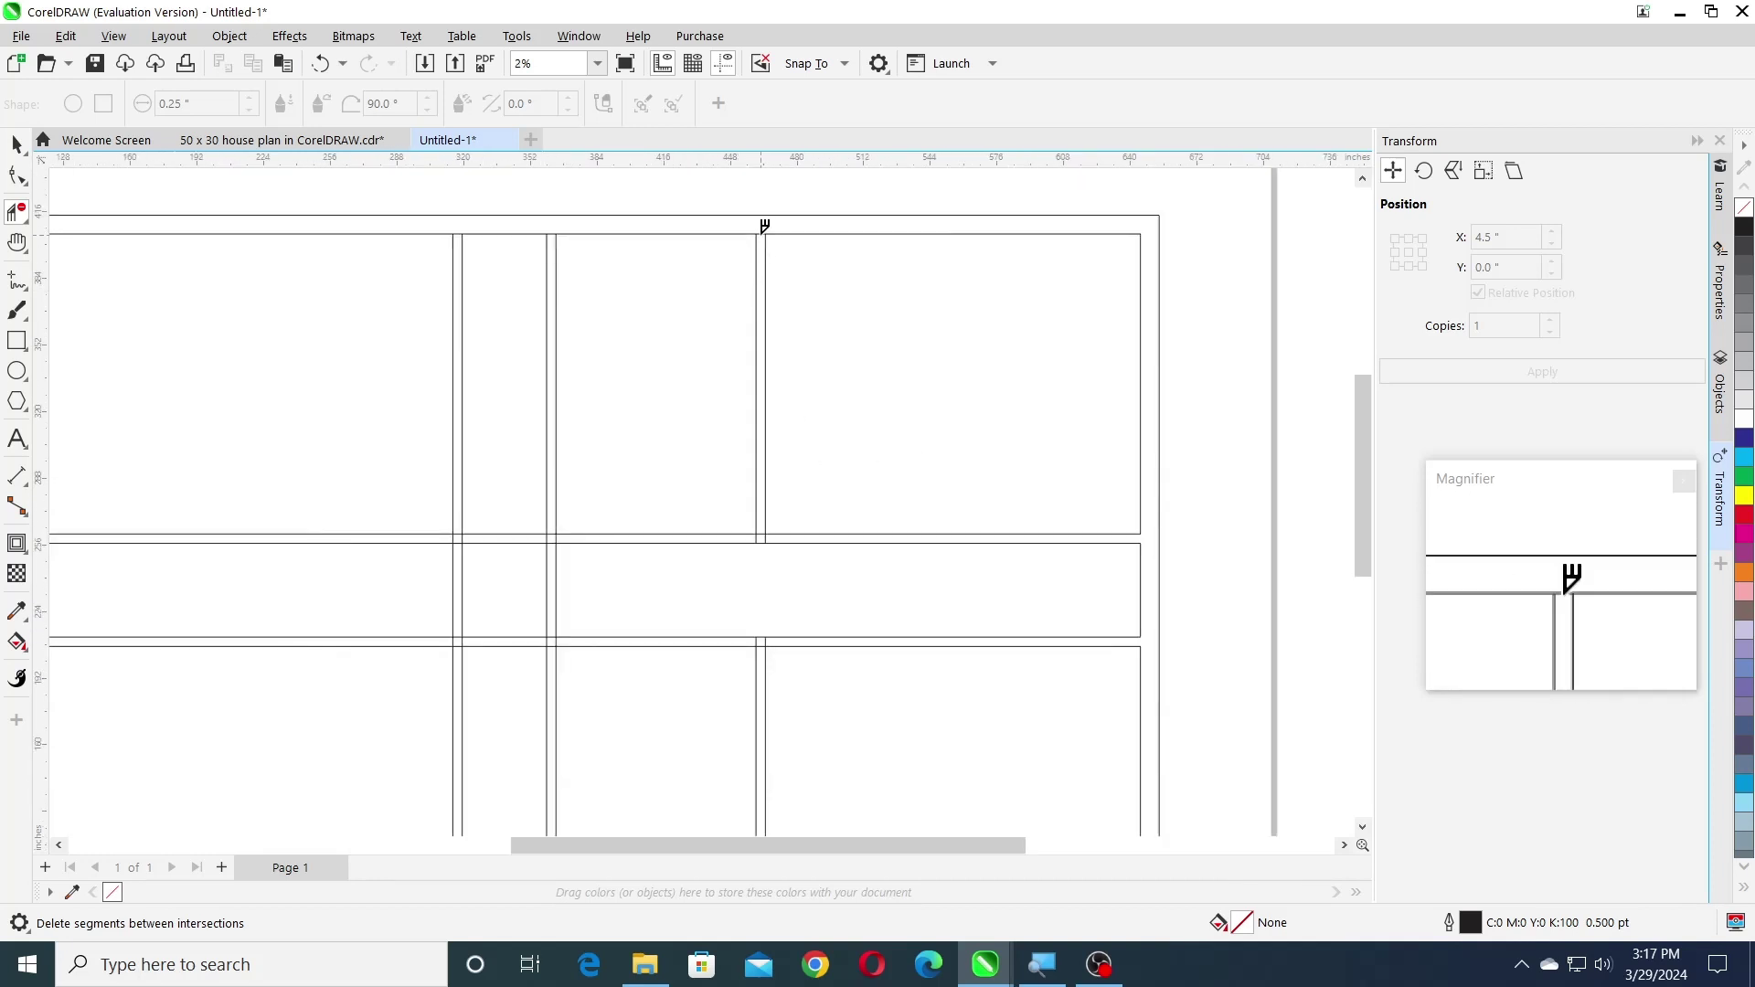
scroll(764, 639, down, 1)
scroll(740, 766, up, 2)
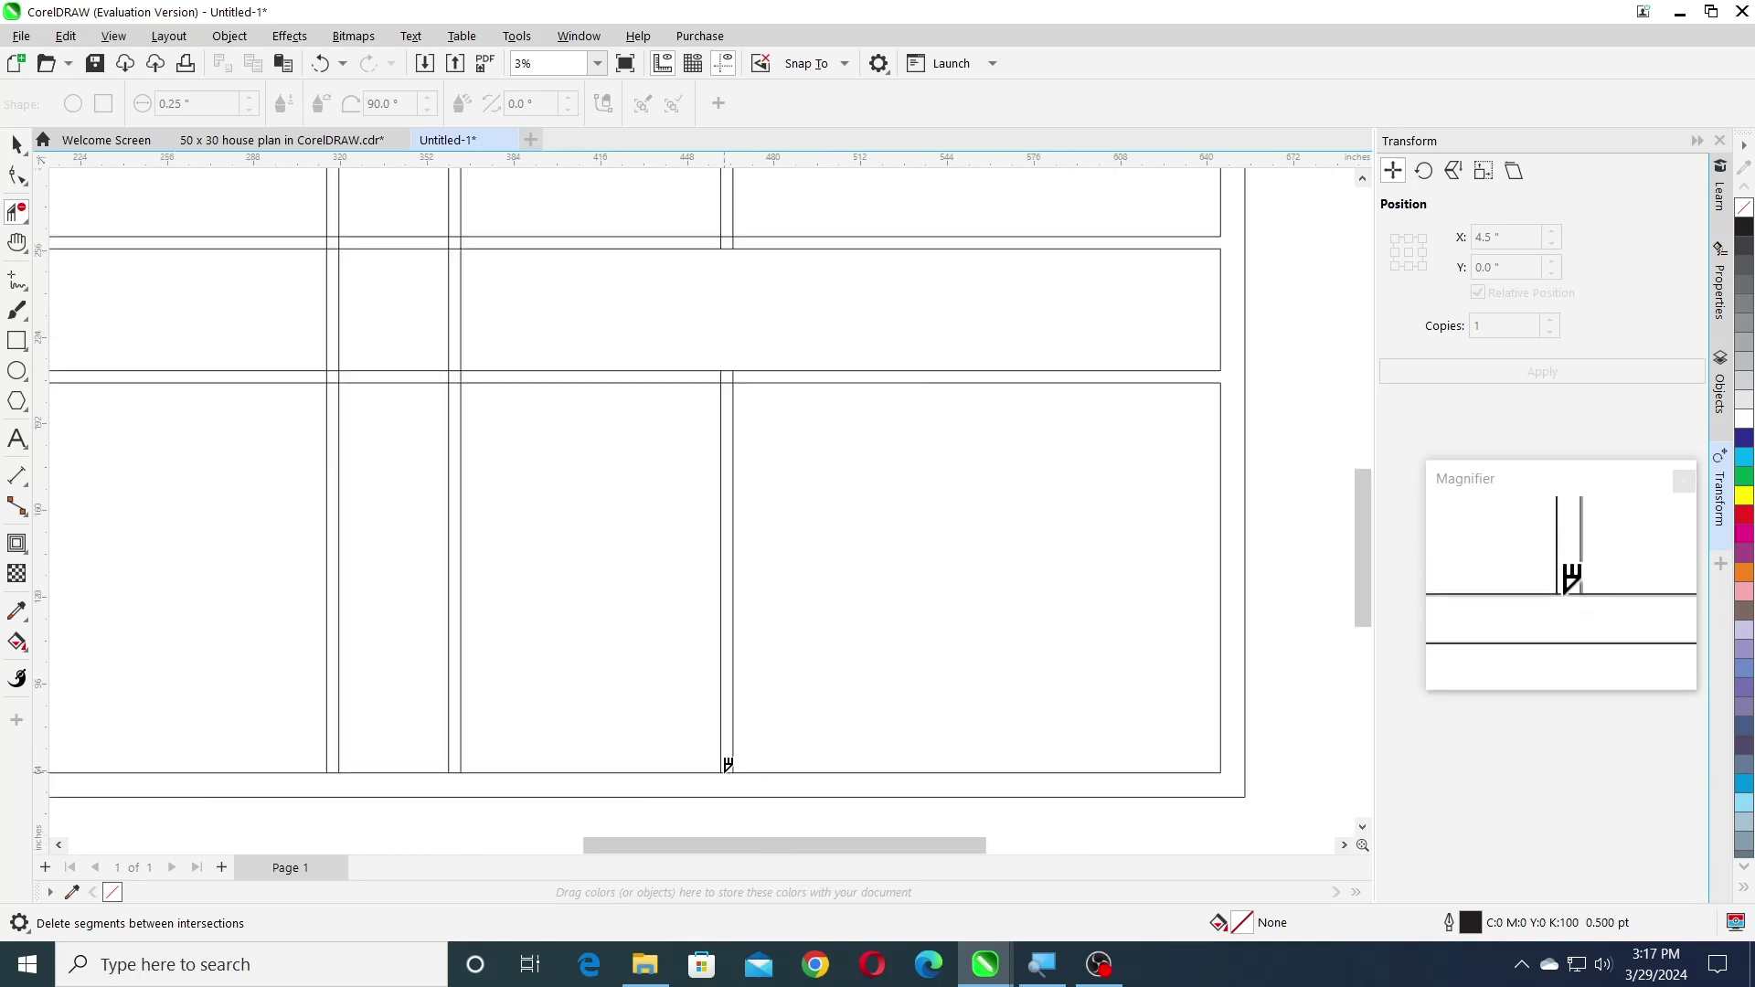
scroll(727, 764, down, 1)
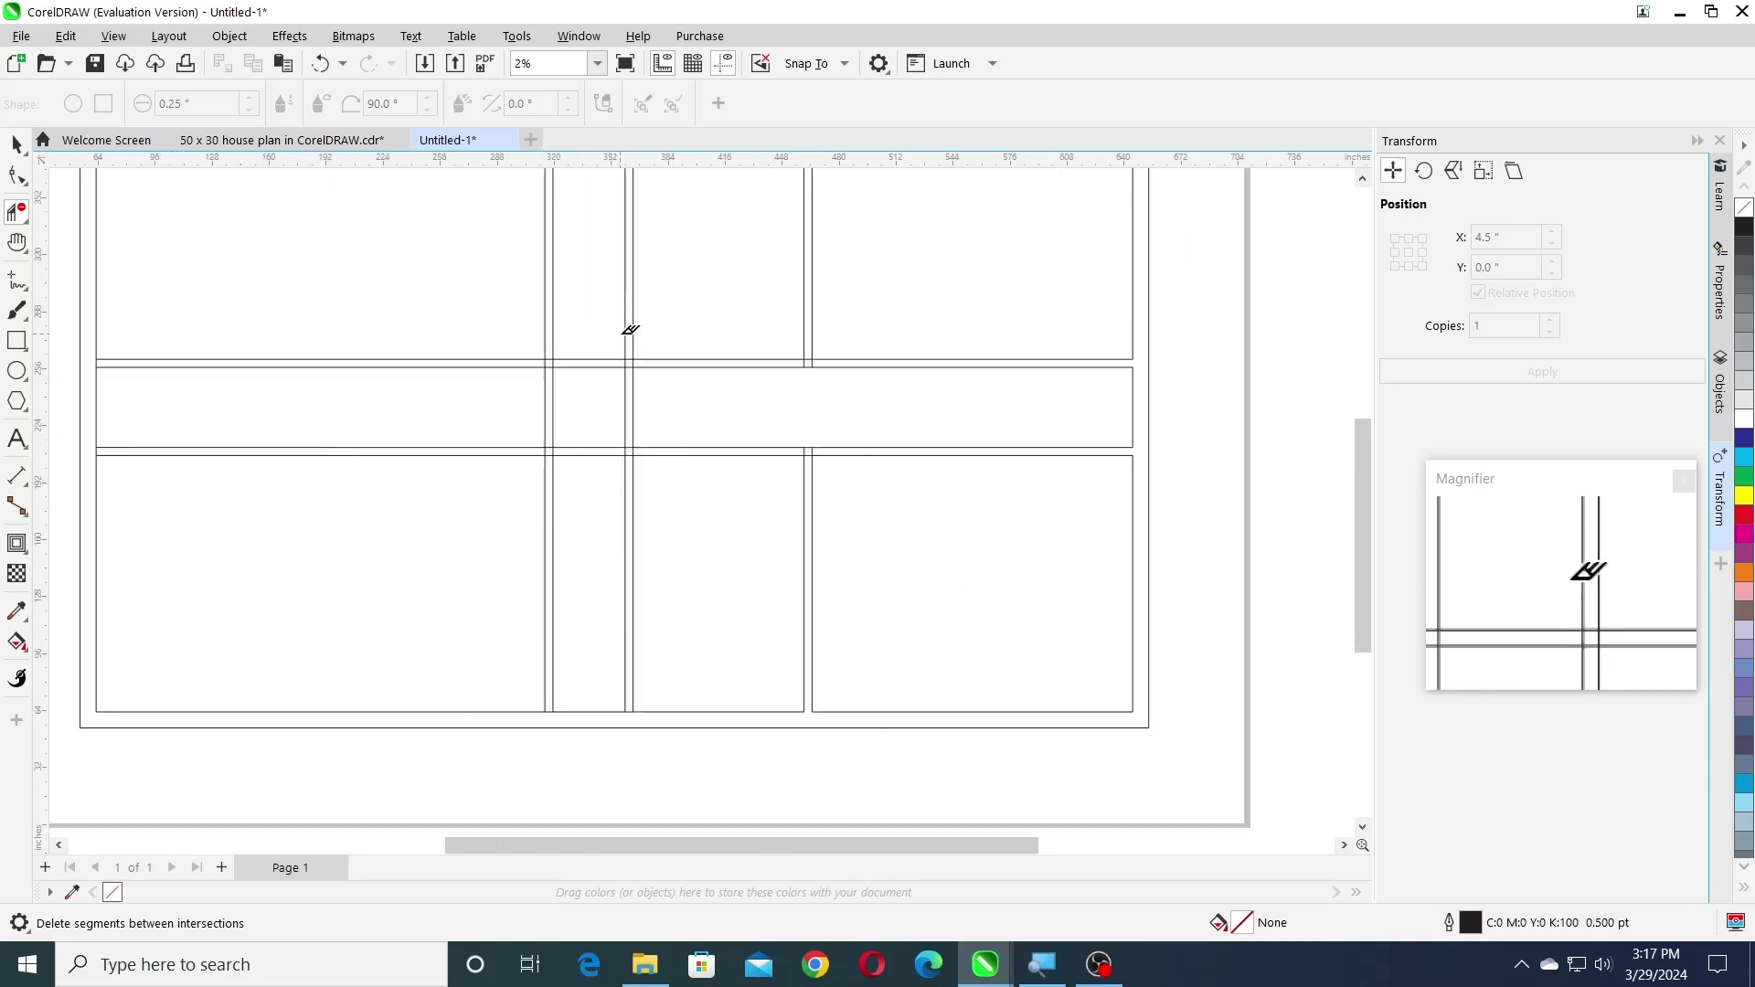
- Delete the segments of the middle and left vertical partitions that cross the passage
scroll(629, 329, down, 1)
click(667, 406)
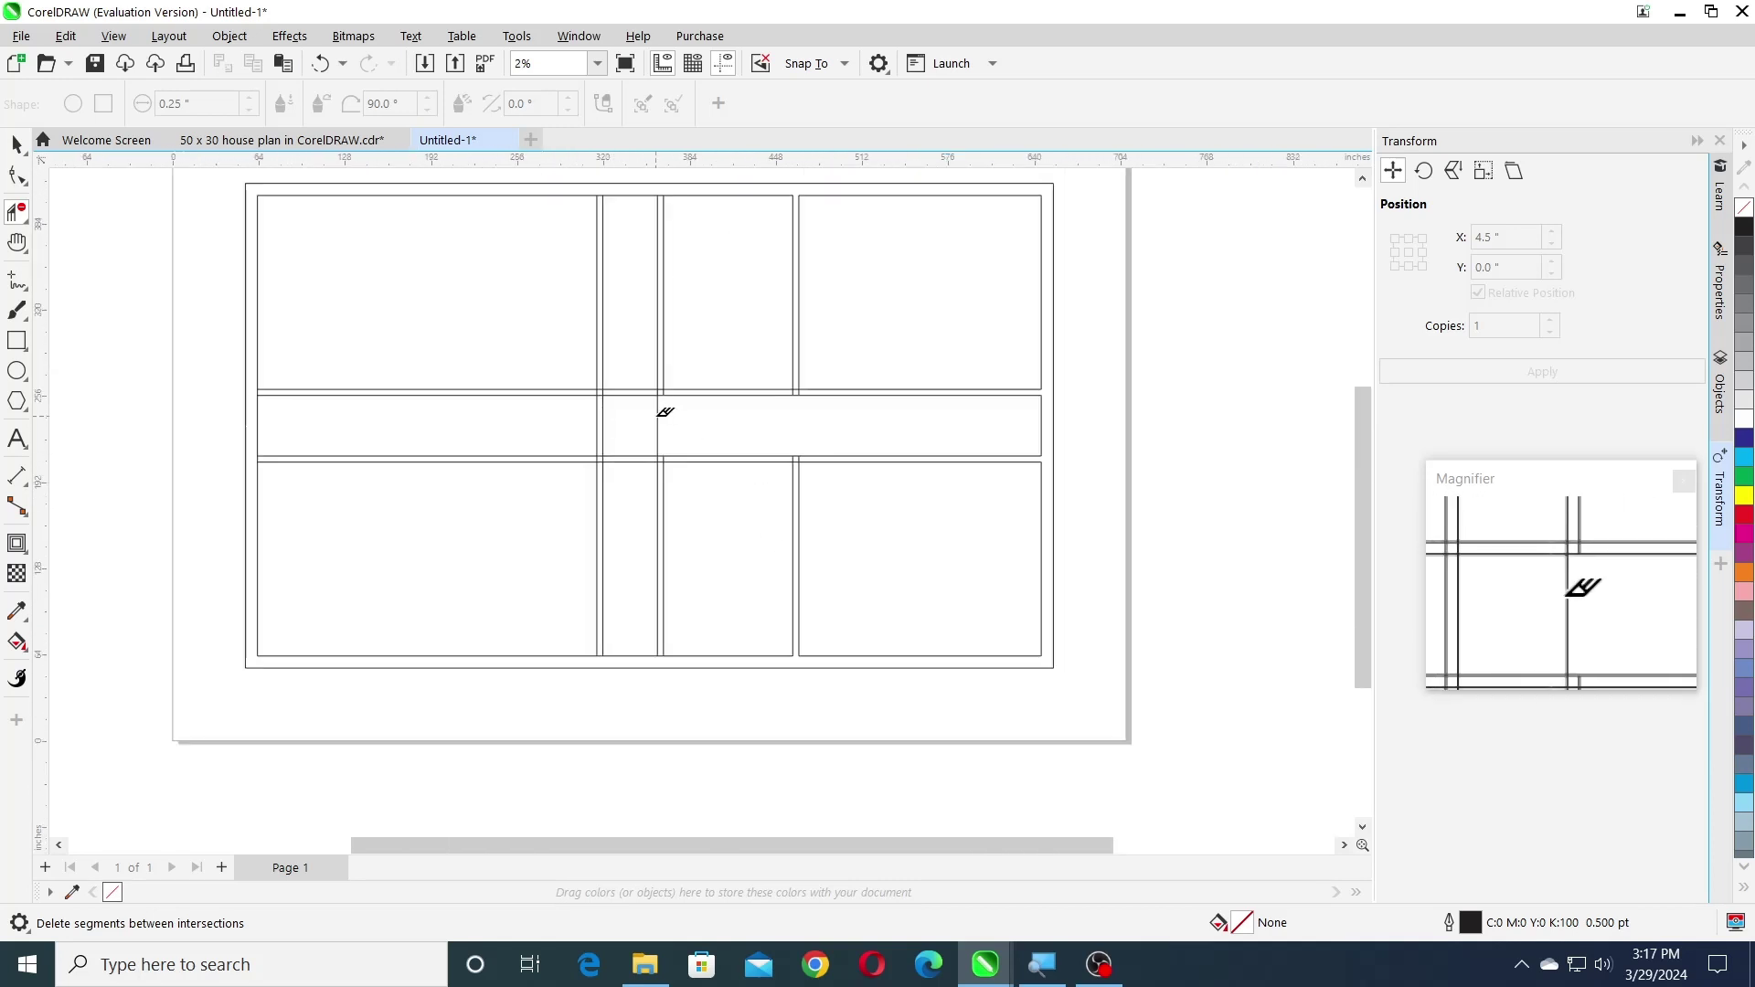
click(658, 411)
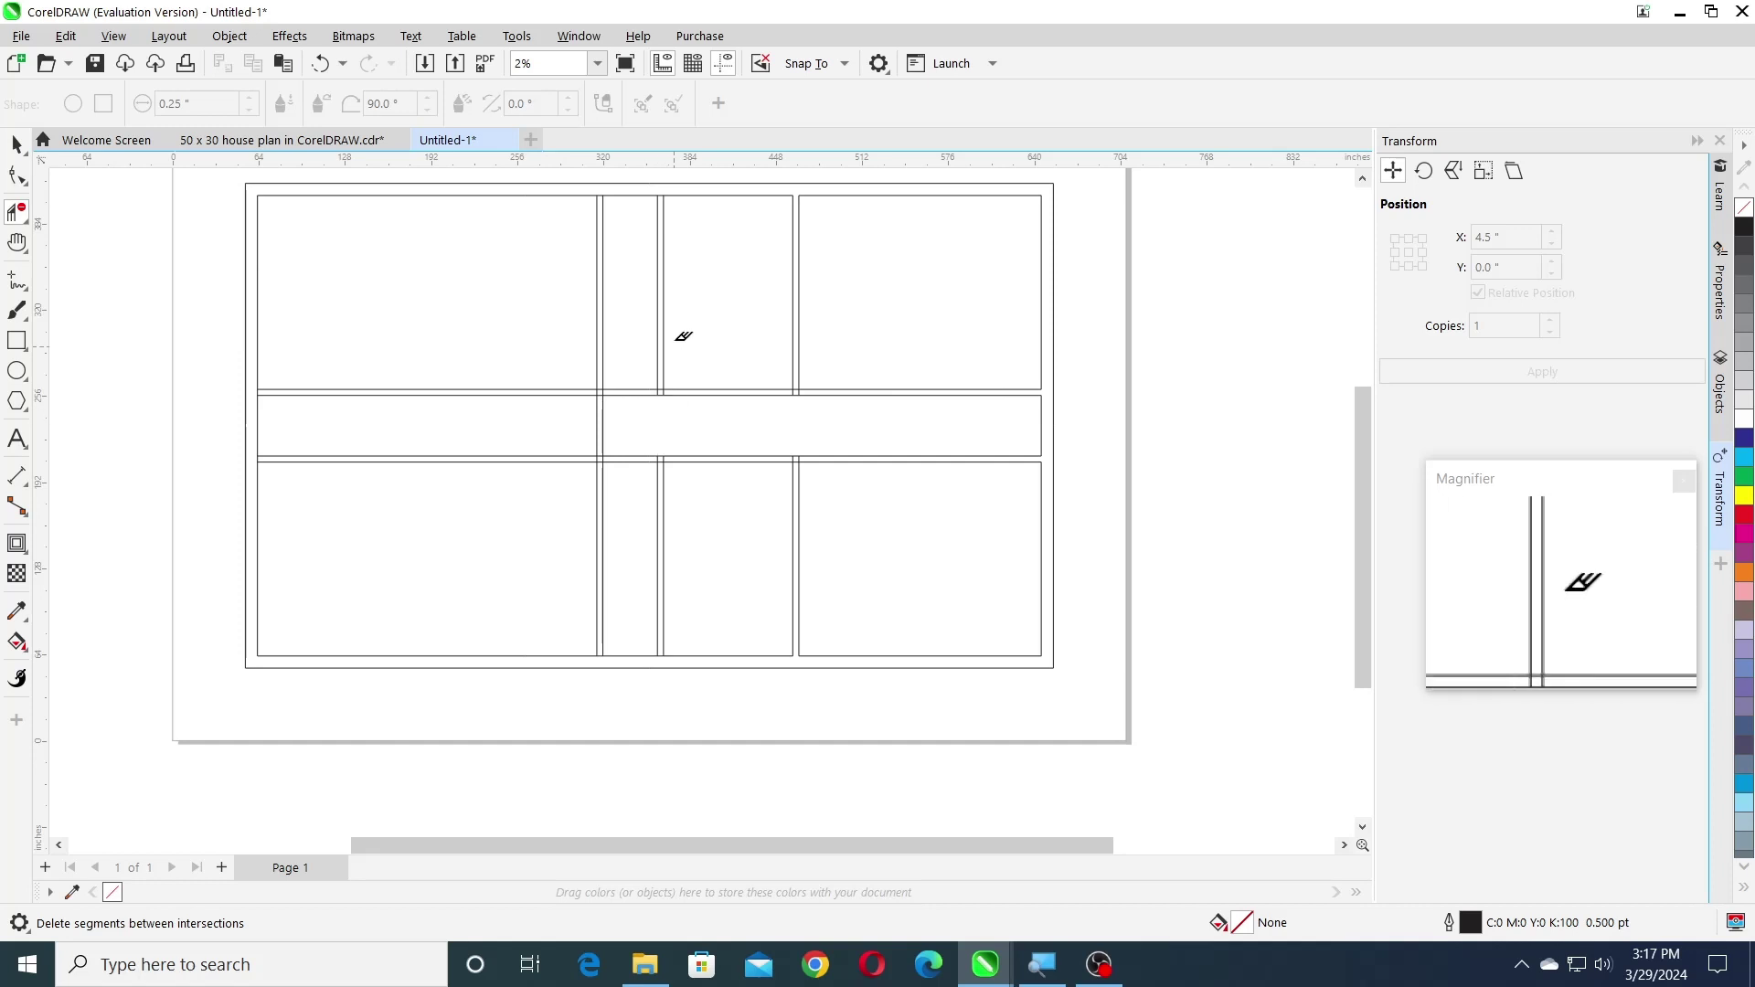
click(602, 406)
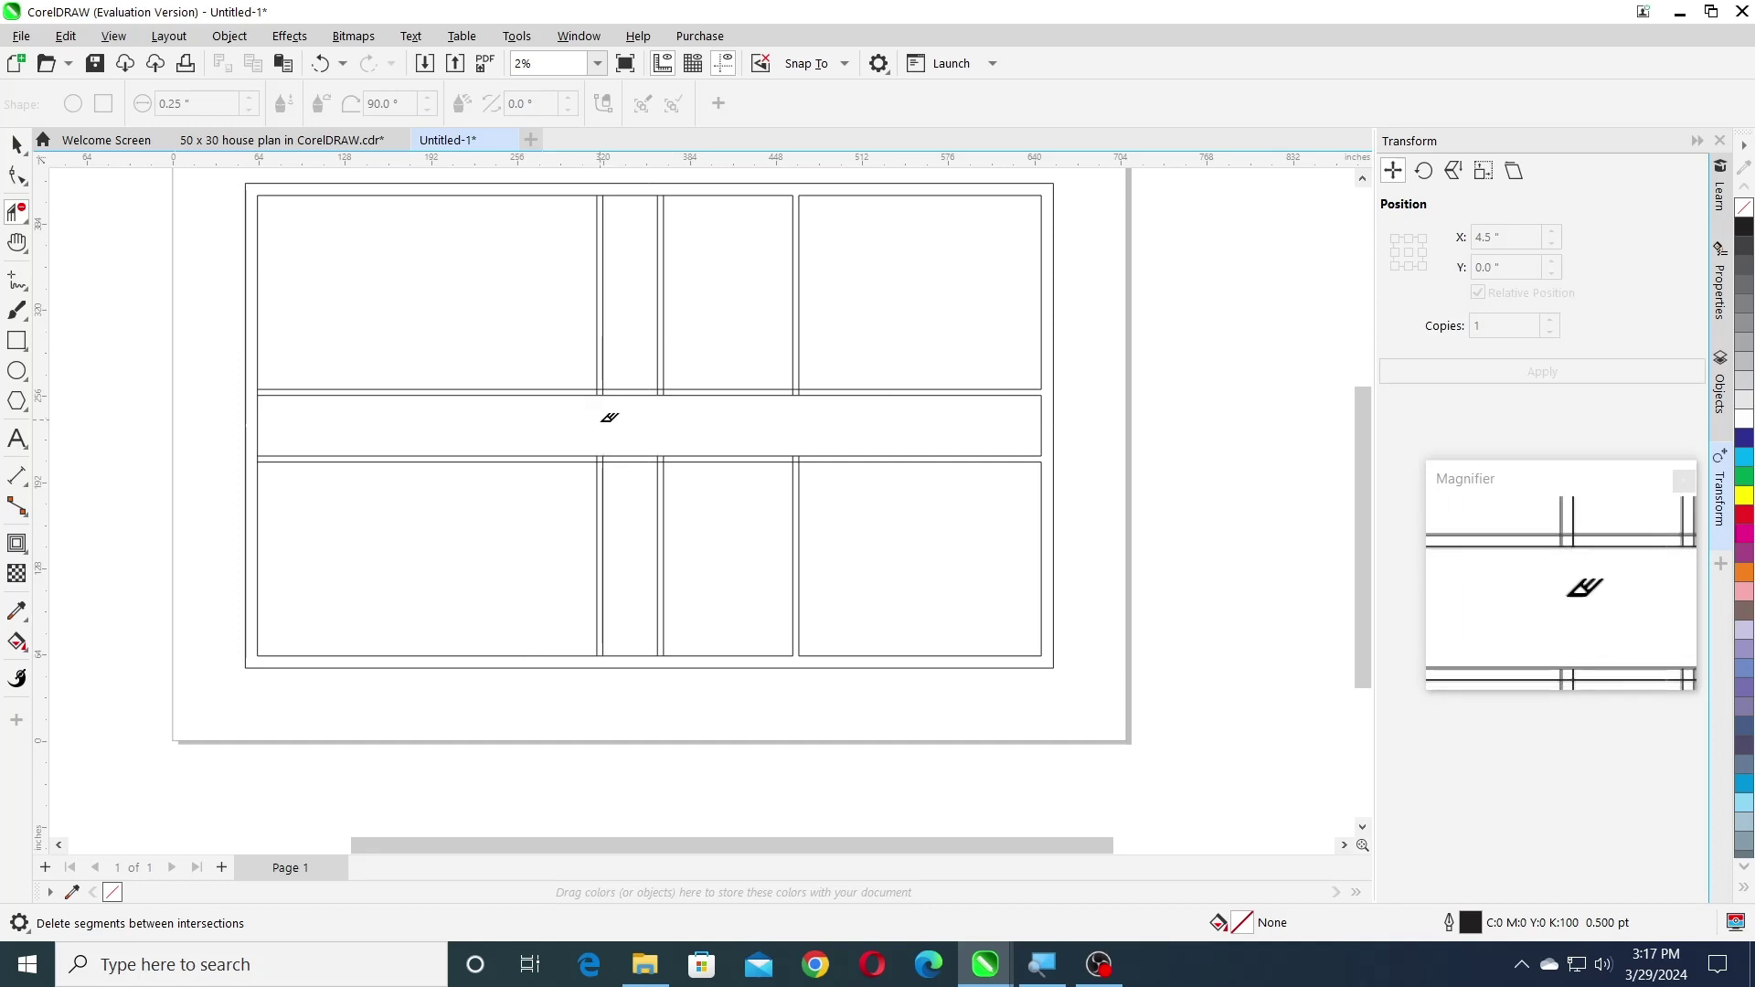
- Break apart the right line of the middle vertical partition into its upper and lower segments
click(16, 143)
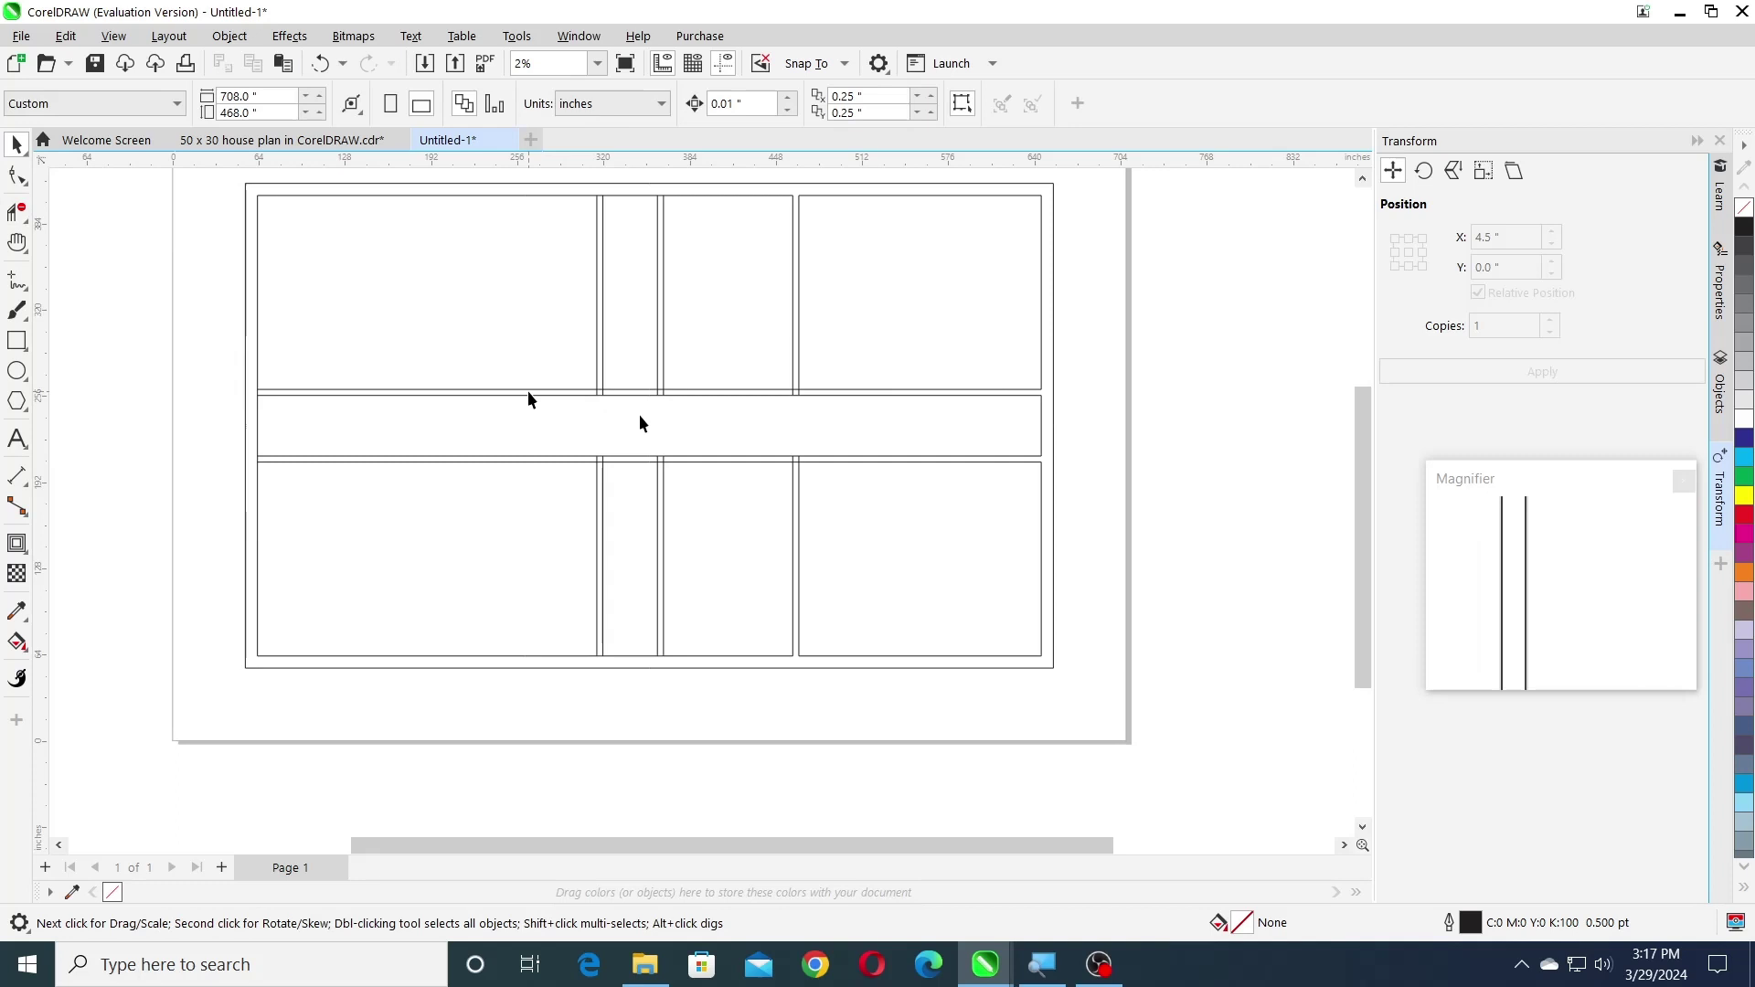
click(664, 331)
drag(660, 424, 745, 438)
key(ctrl+z)
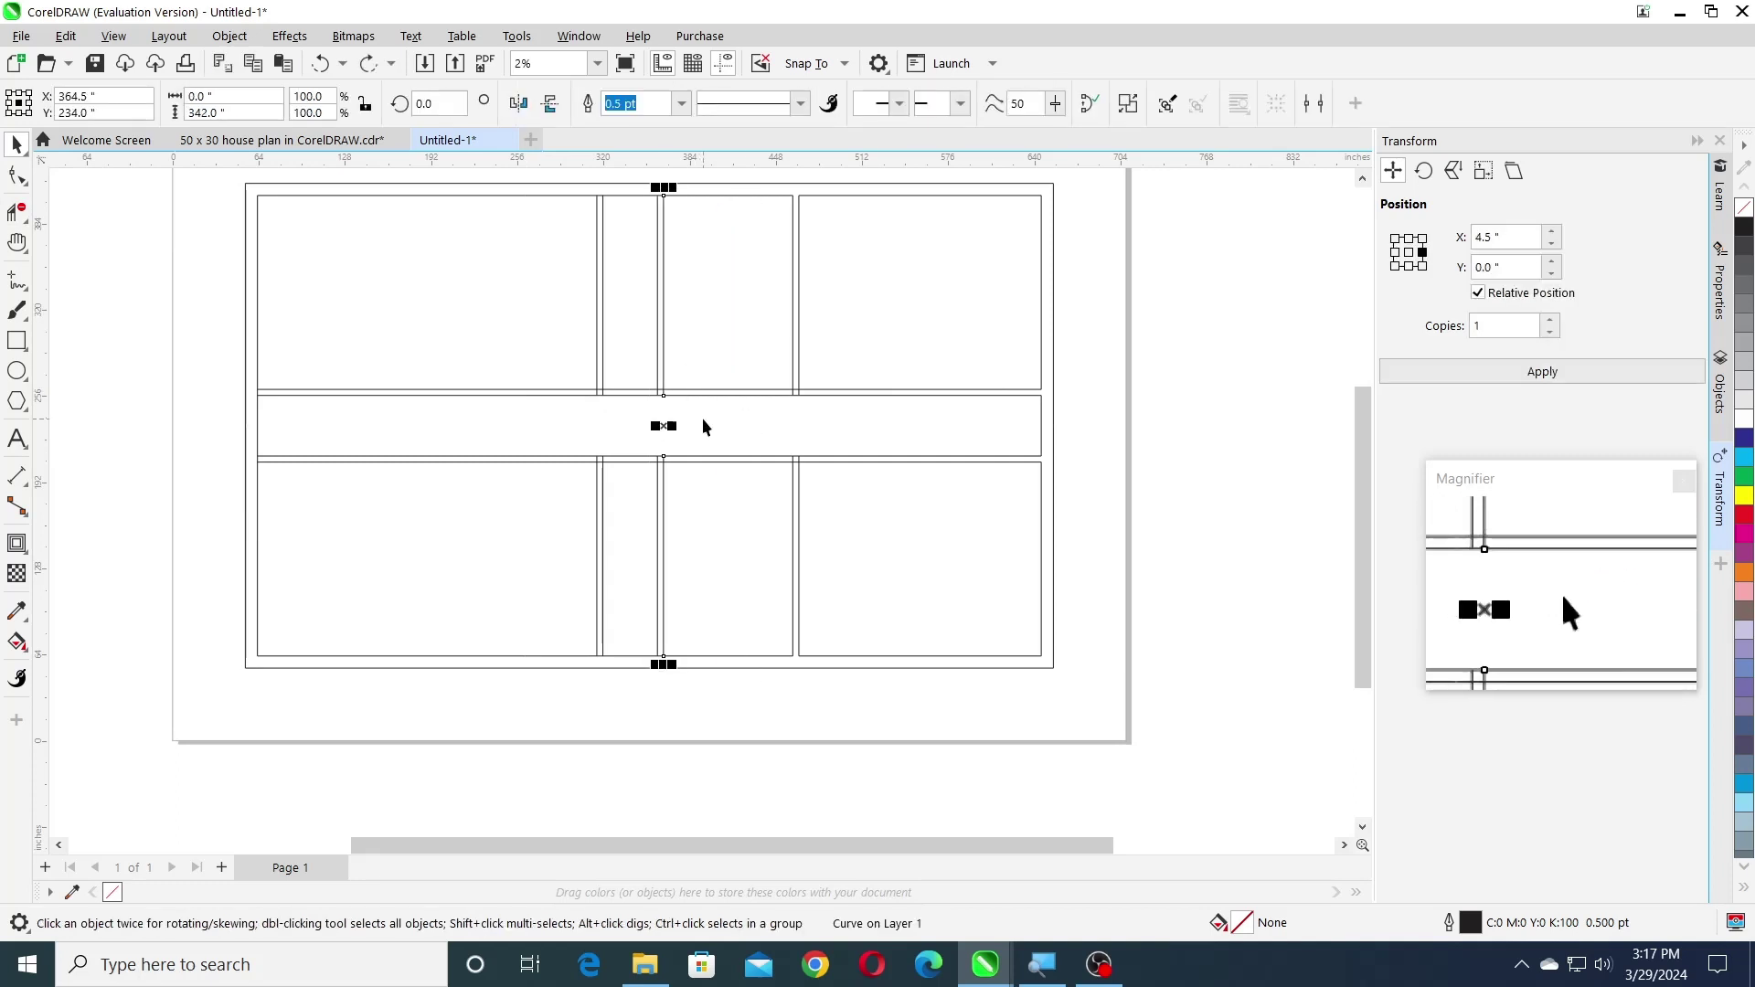
click(229, 36)
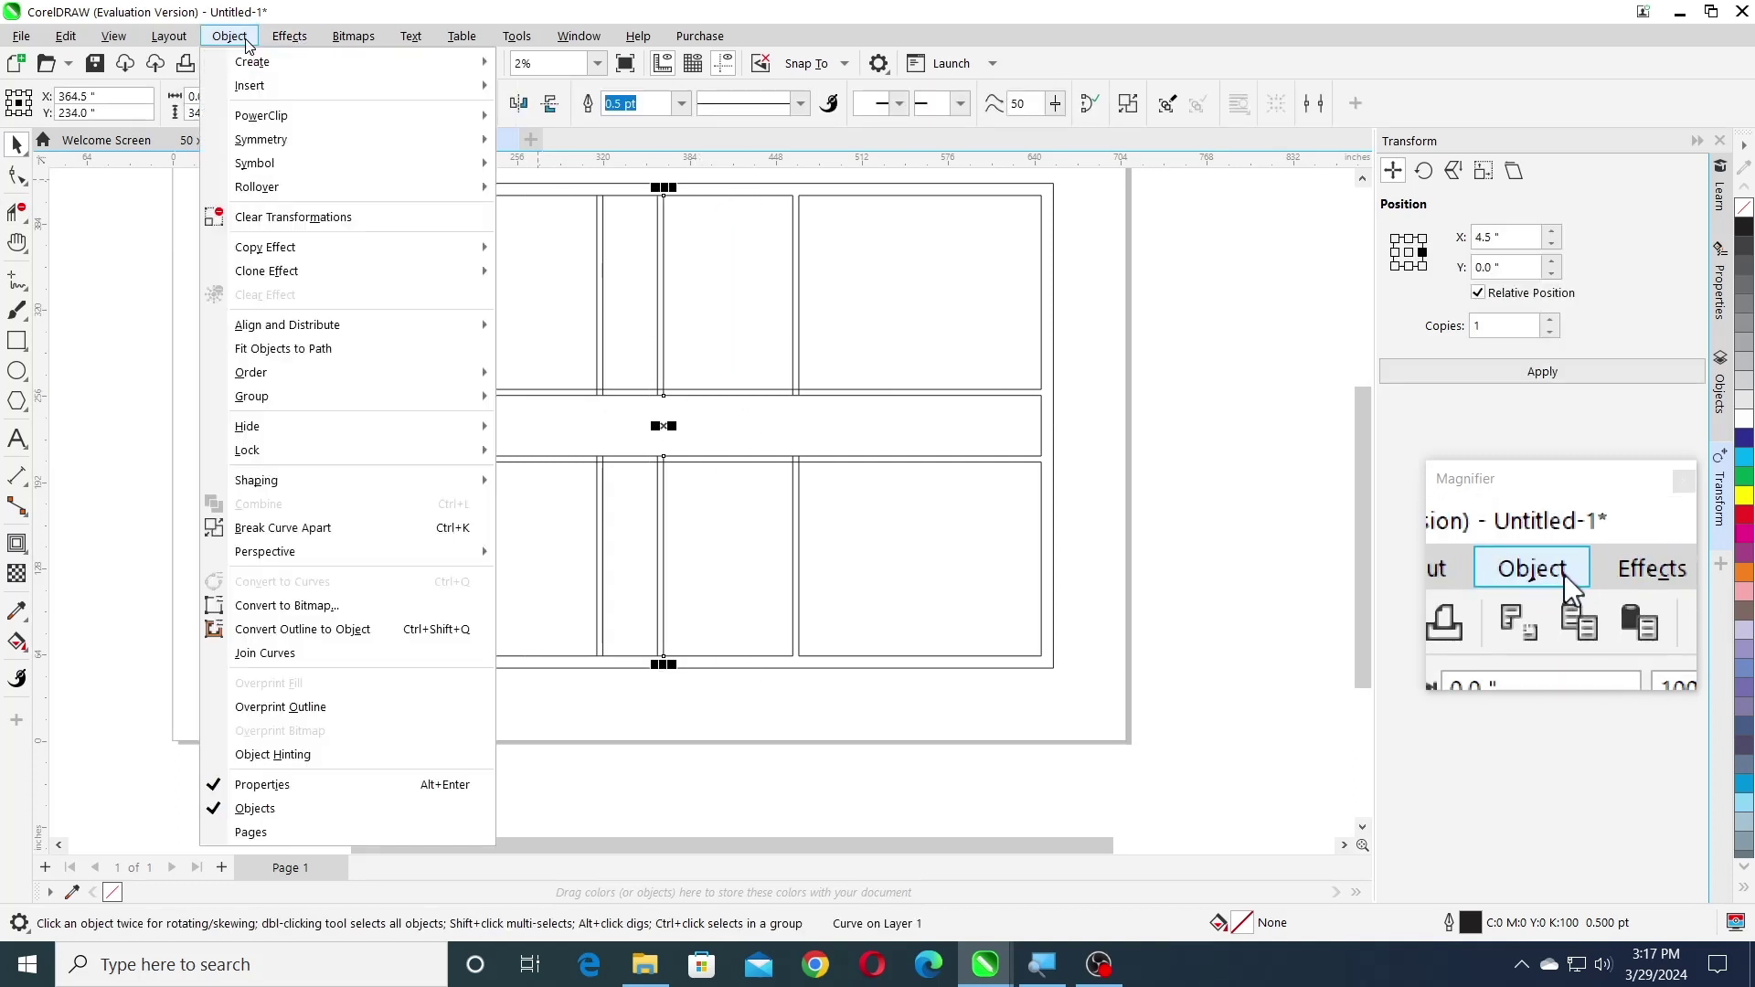
click(365, 528)
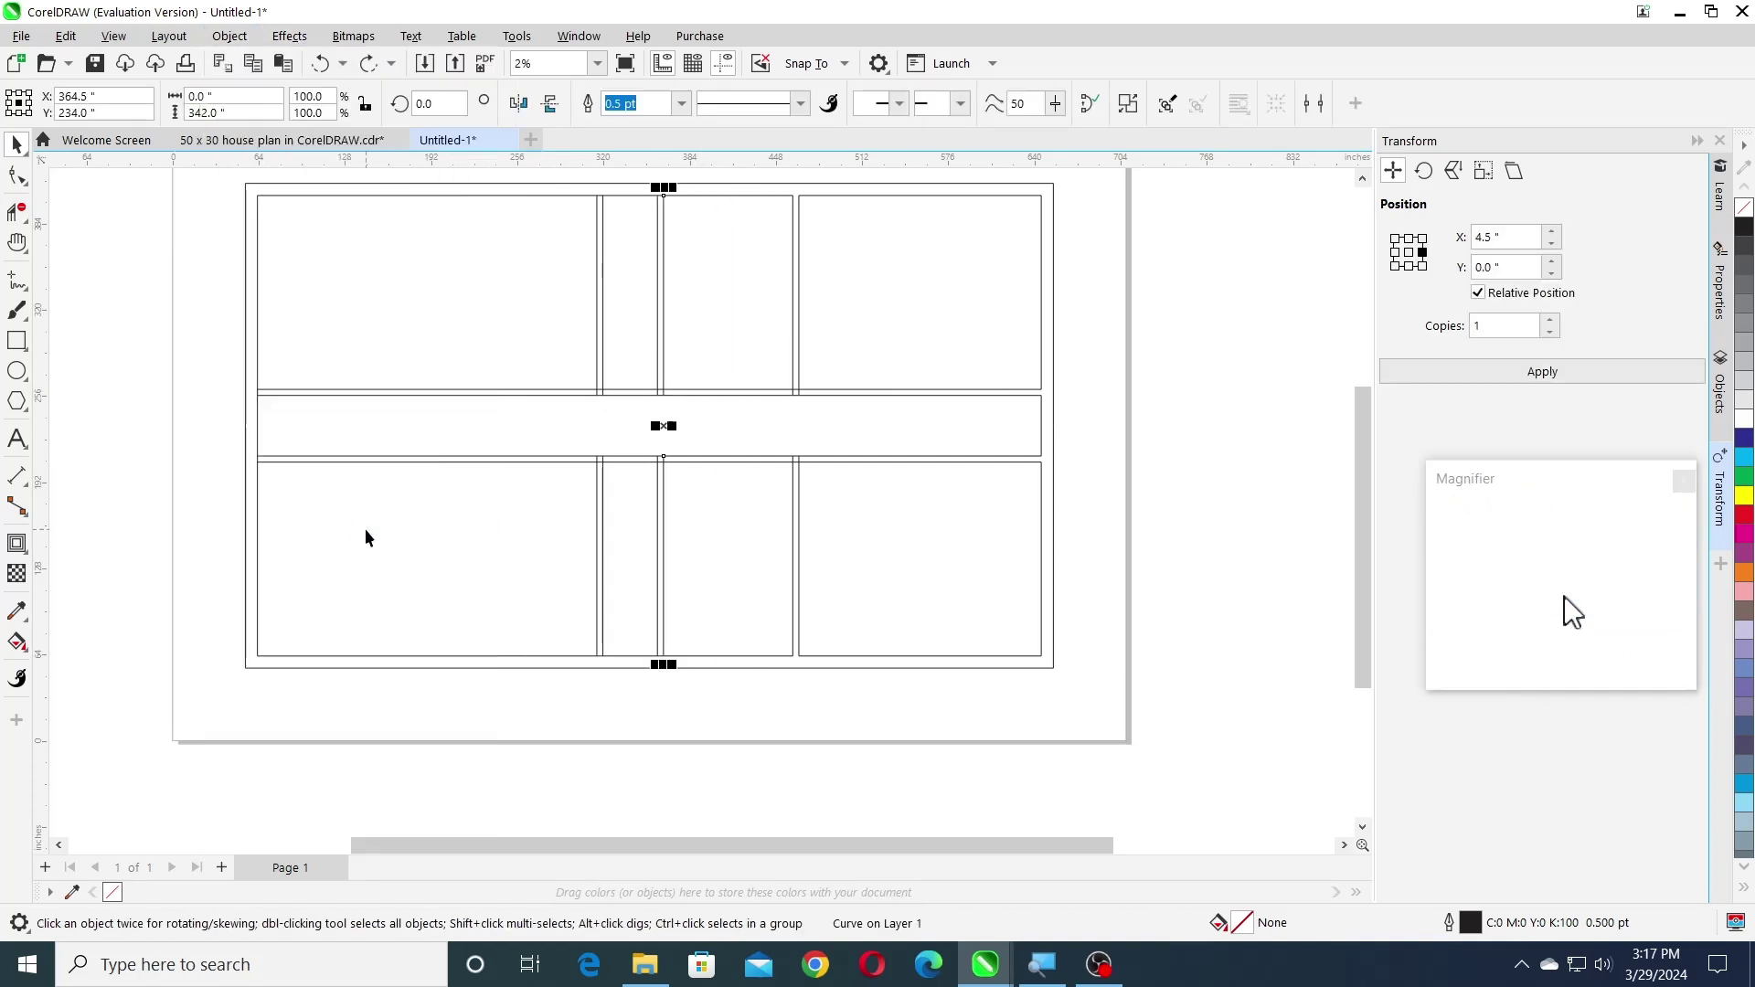
- Break apart the middle partition's left line and delete that partition's segments above the passage
click(873, 380)
click(658, 274)
click(230, 36)
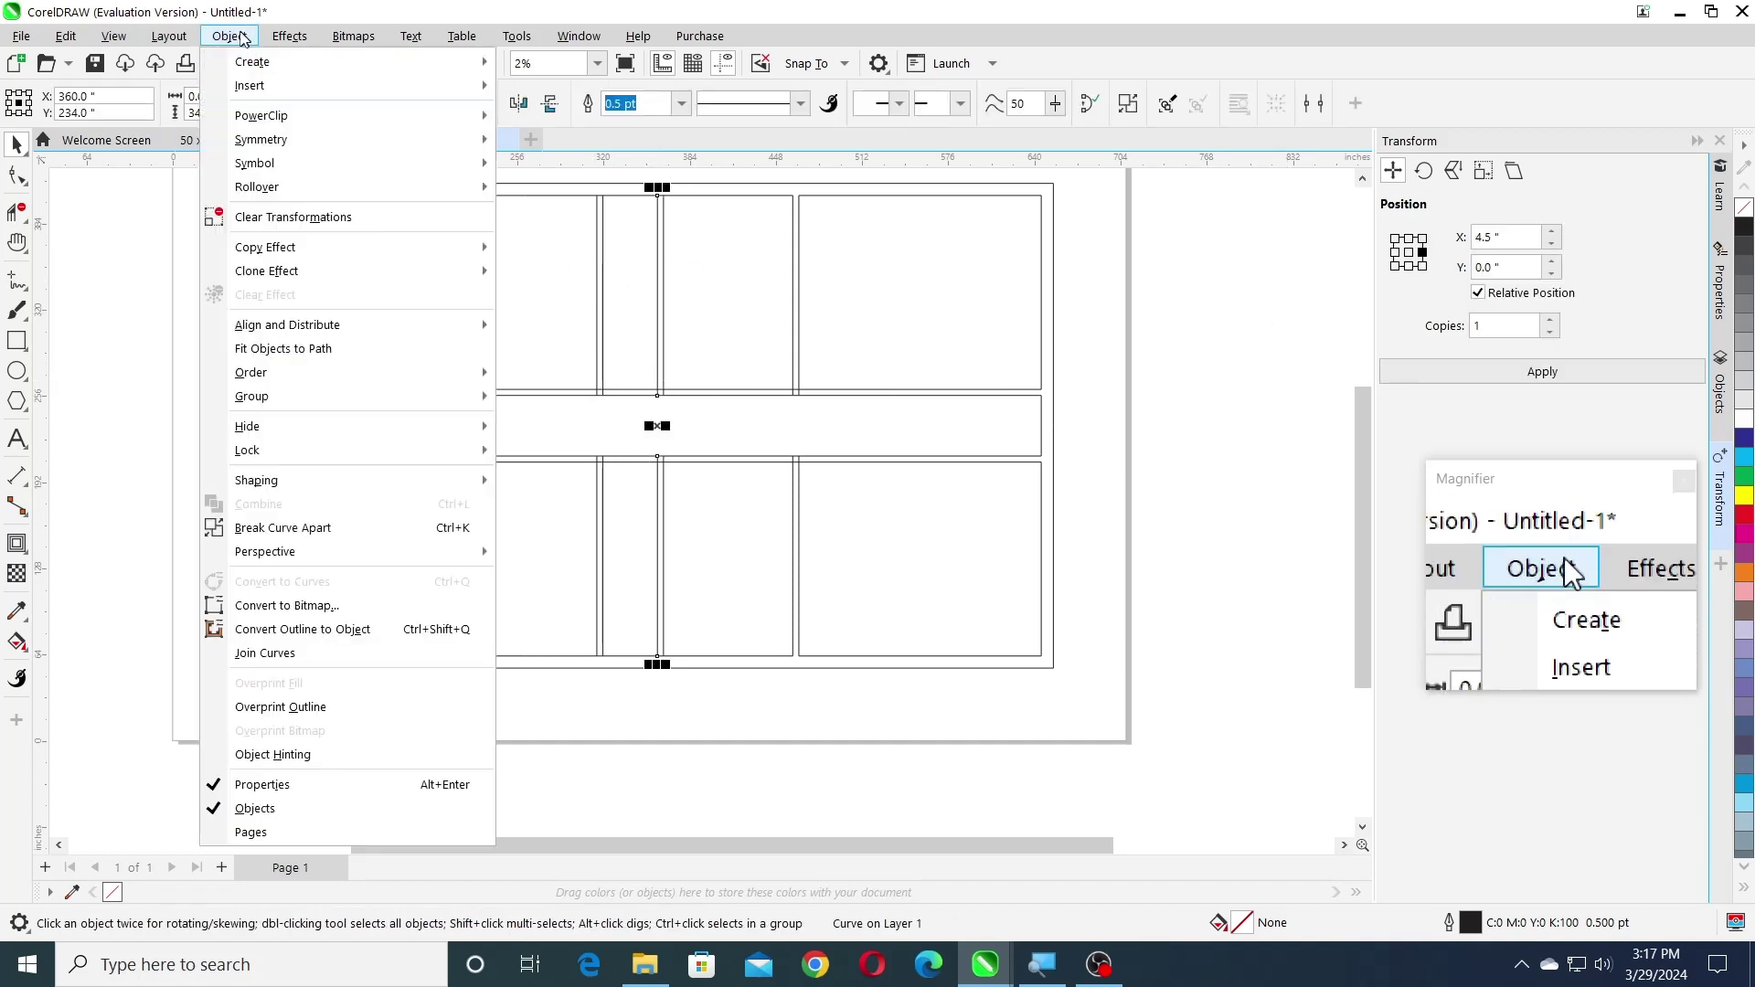
click(365, 526)
click(671, 331)
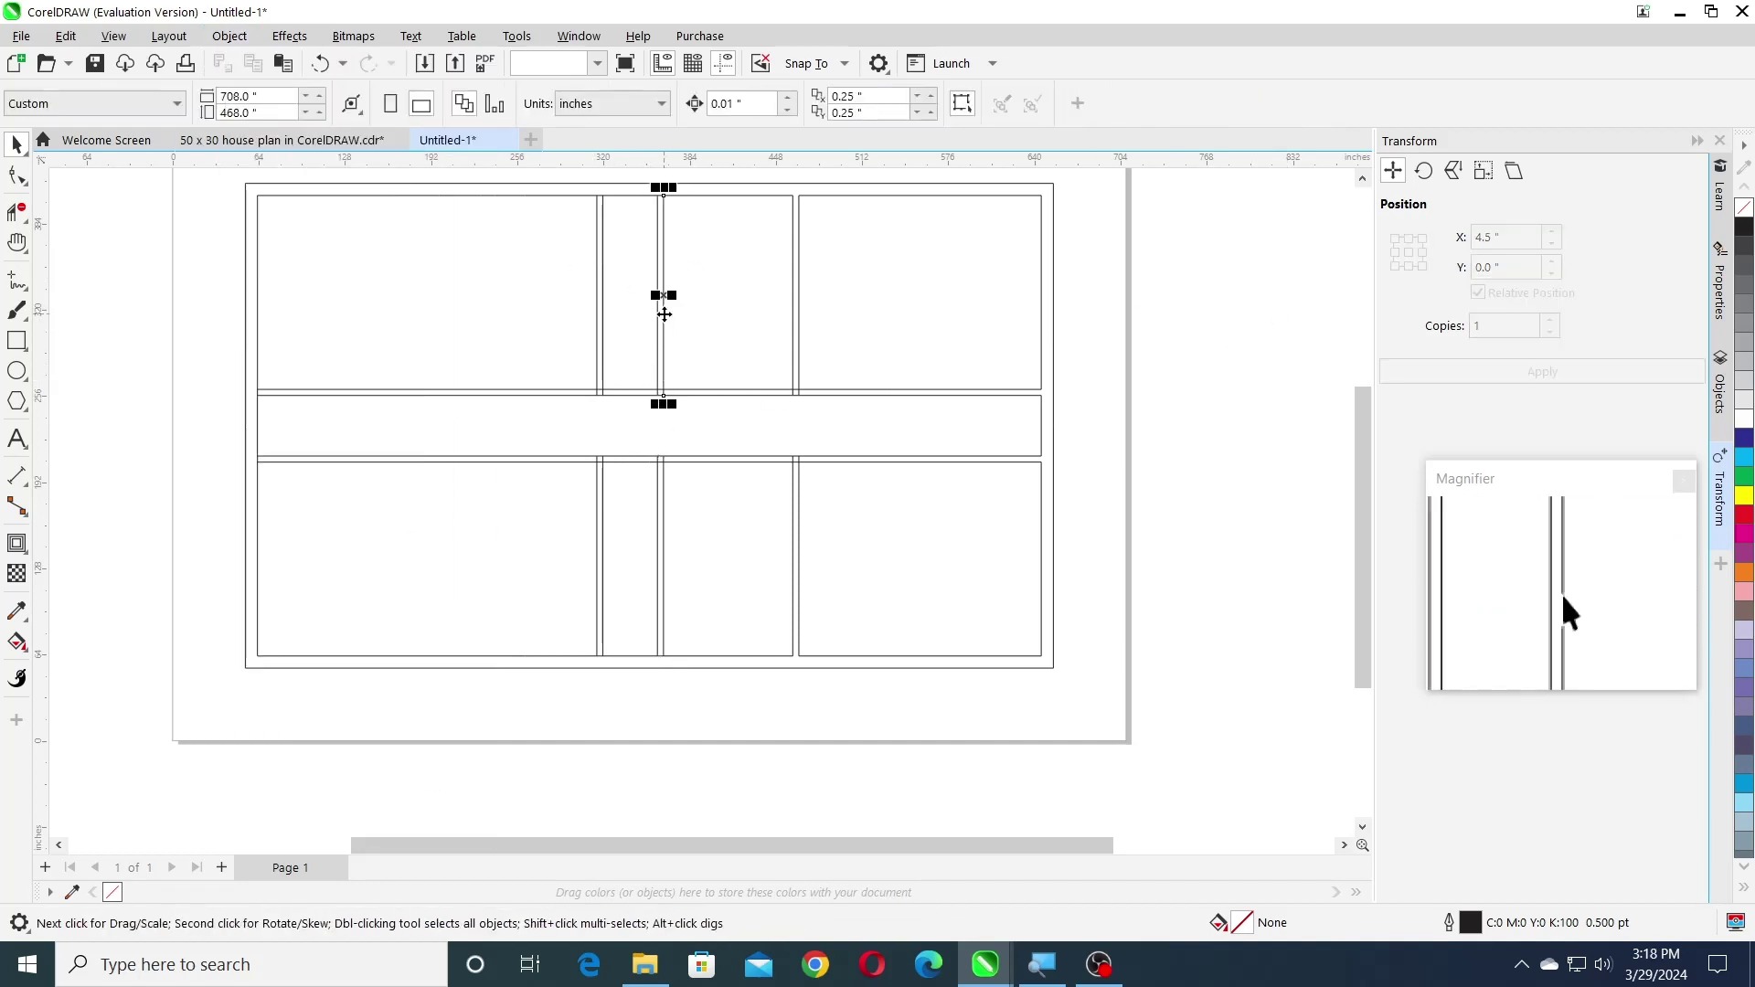
key(Delete)
- Break apart both lines of the left vertical partition into separate upper and lower segments
click(603, 504)
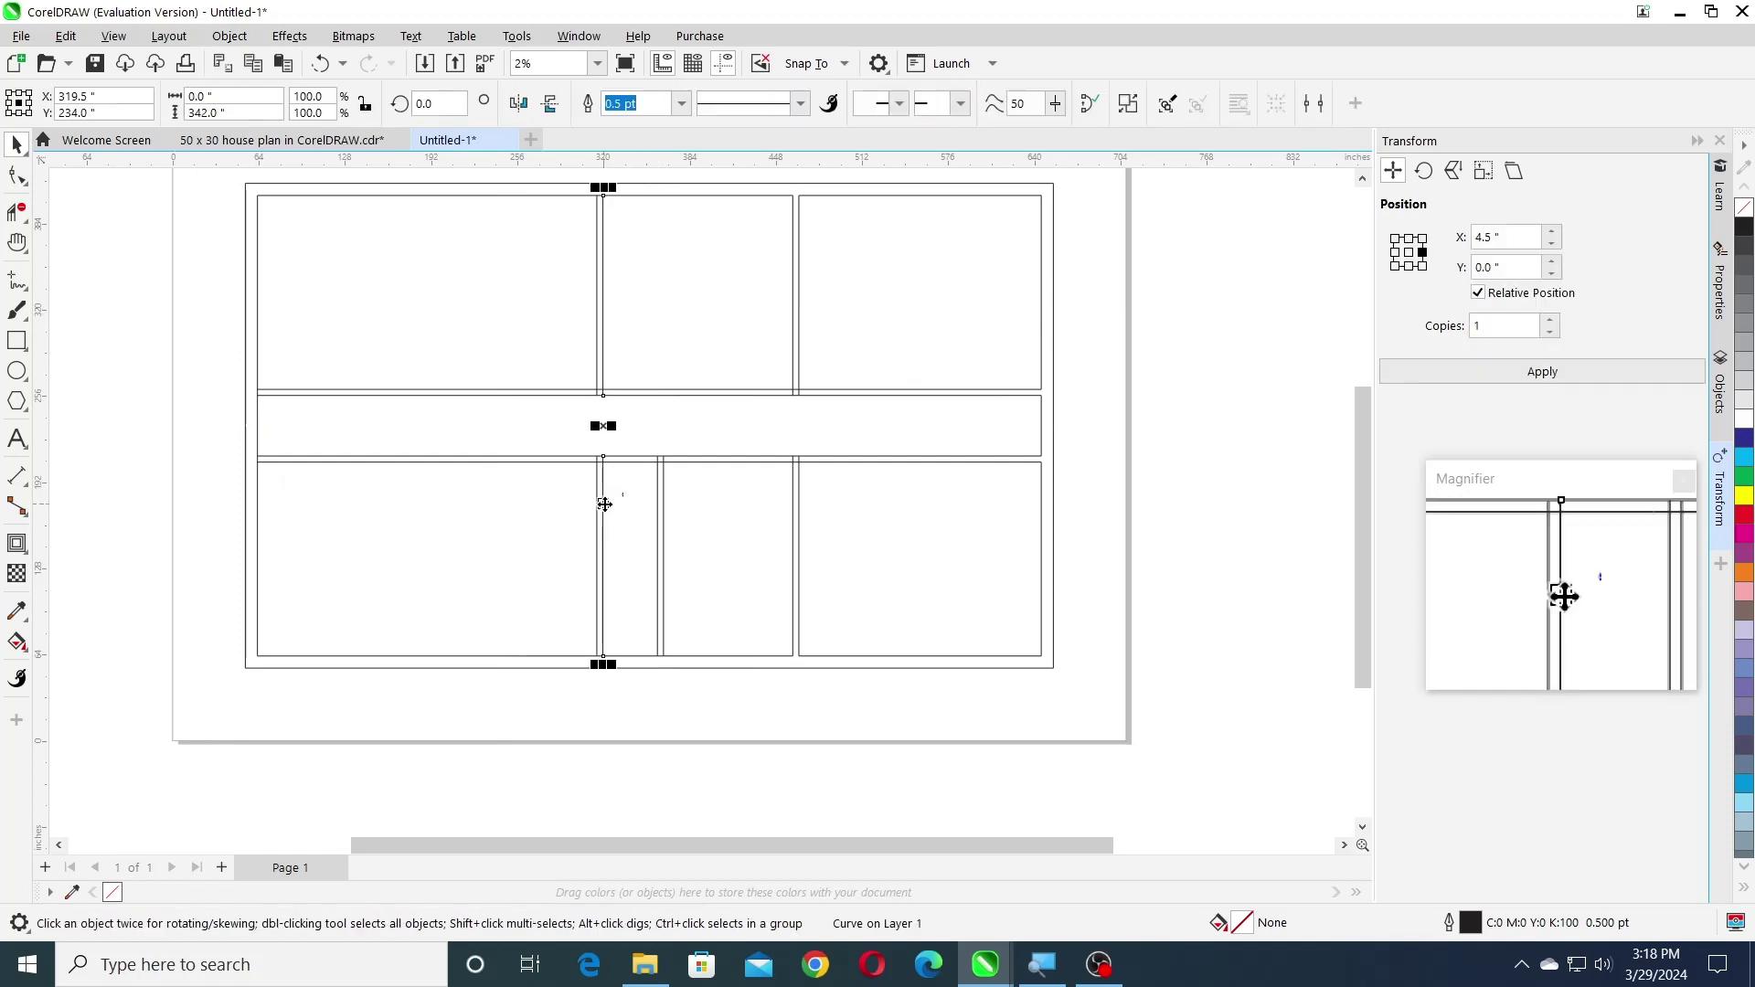
click(230, 36)
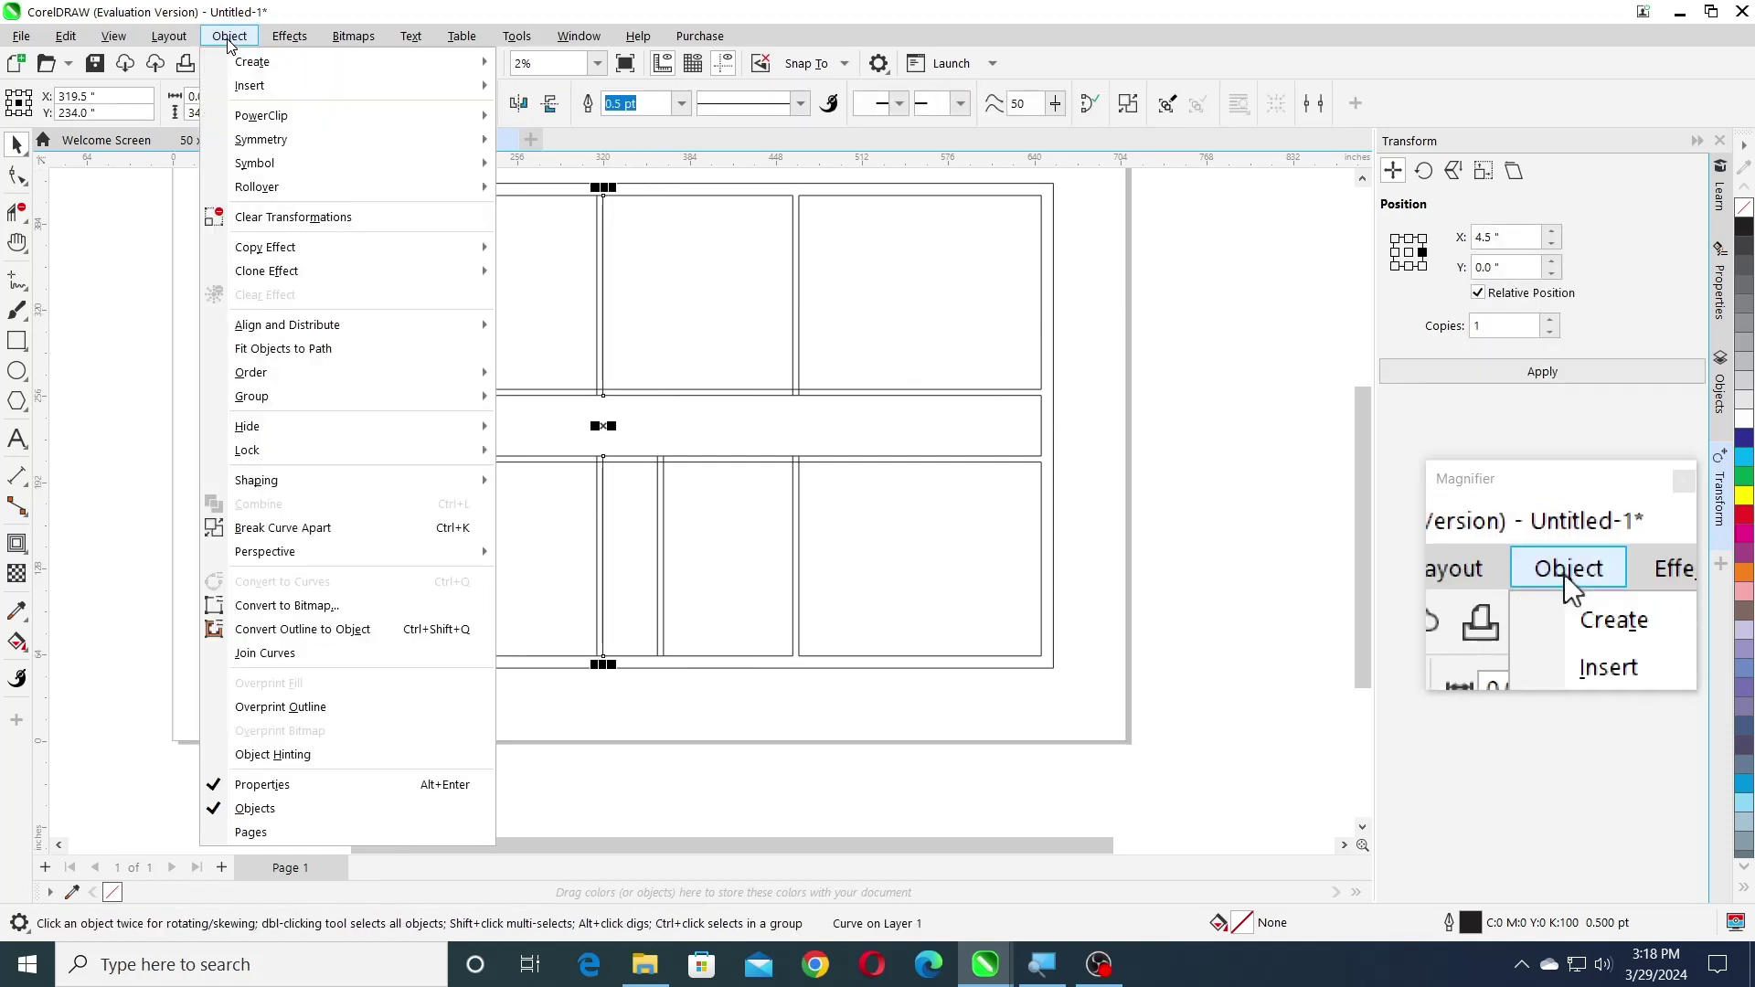
click(267, 528)
click(594, 494)
click(230, 35)
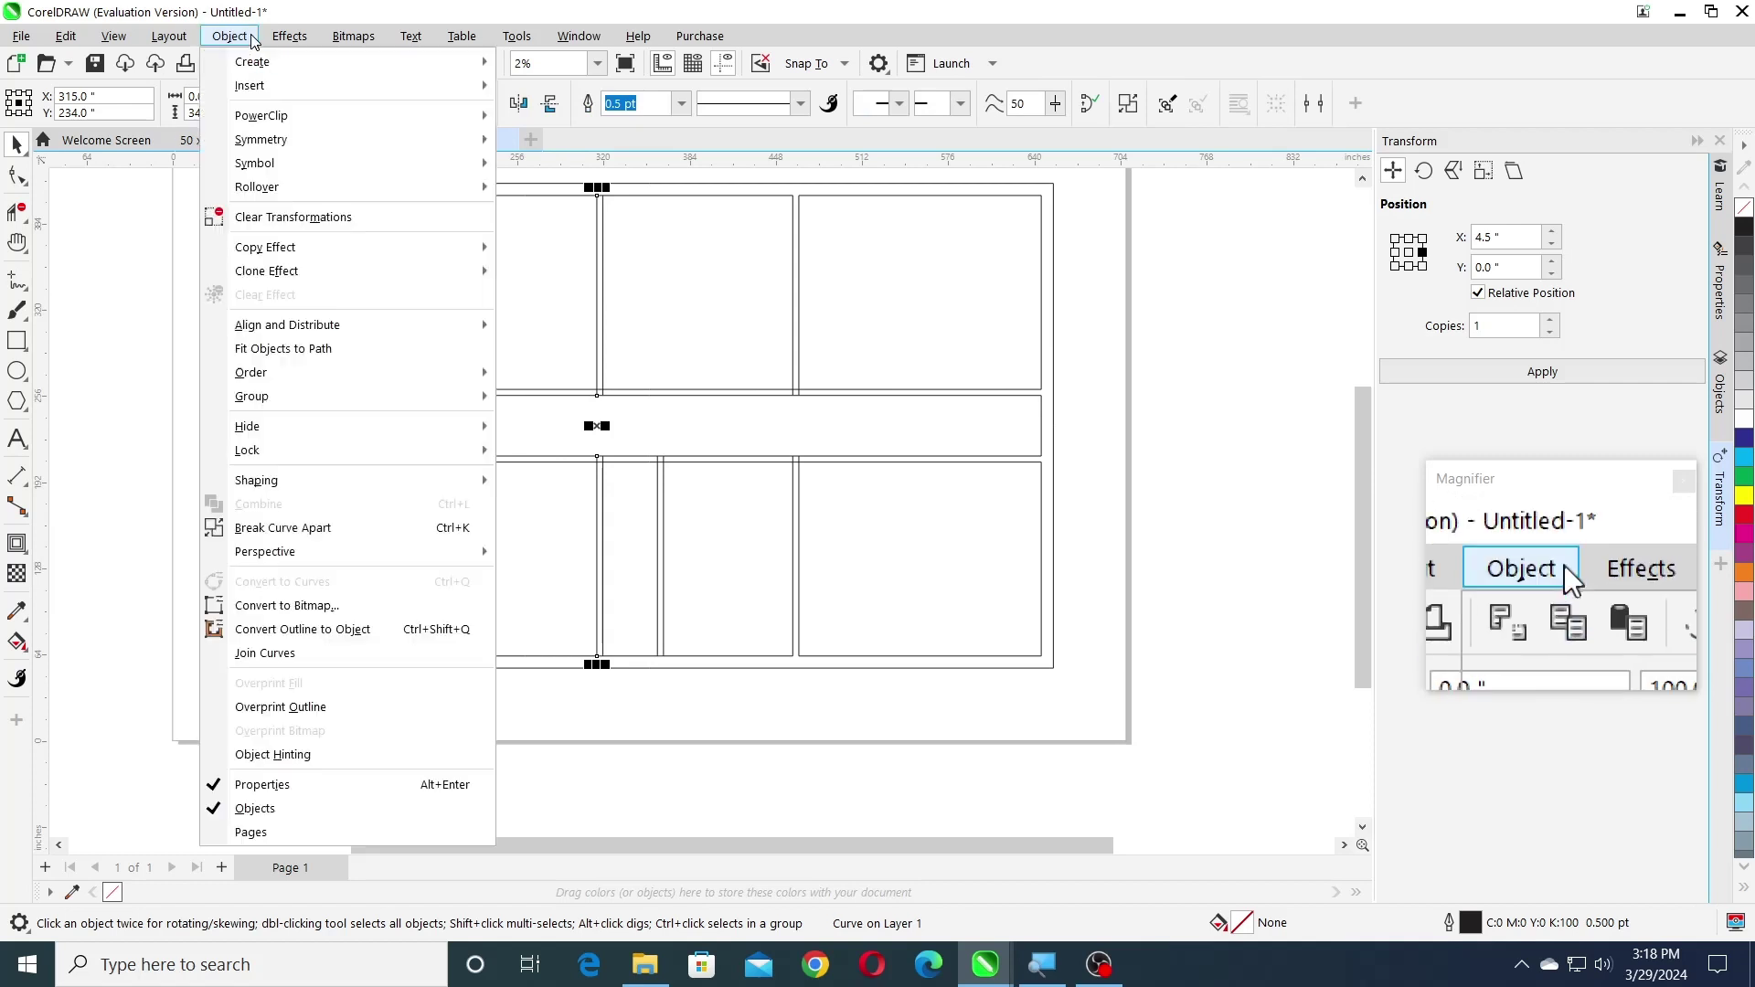
click(267, 526)
- Delete both segments of the left vertical partition below the passage
click(601, 525)
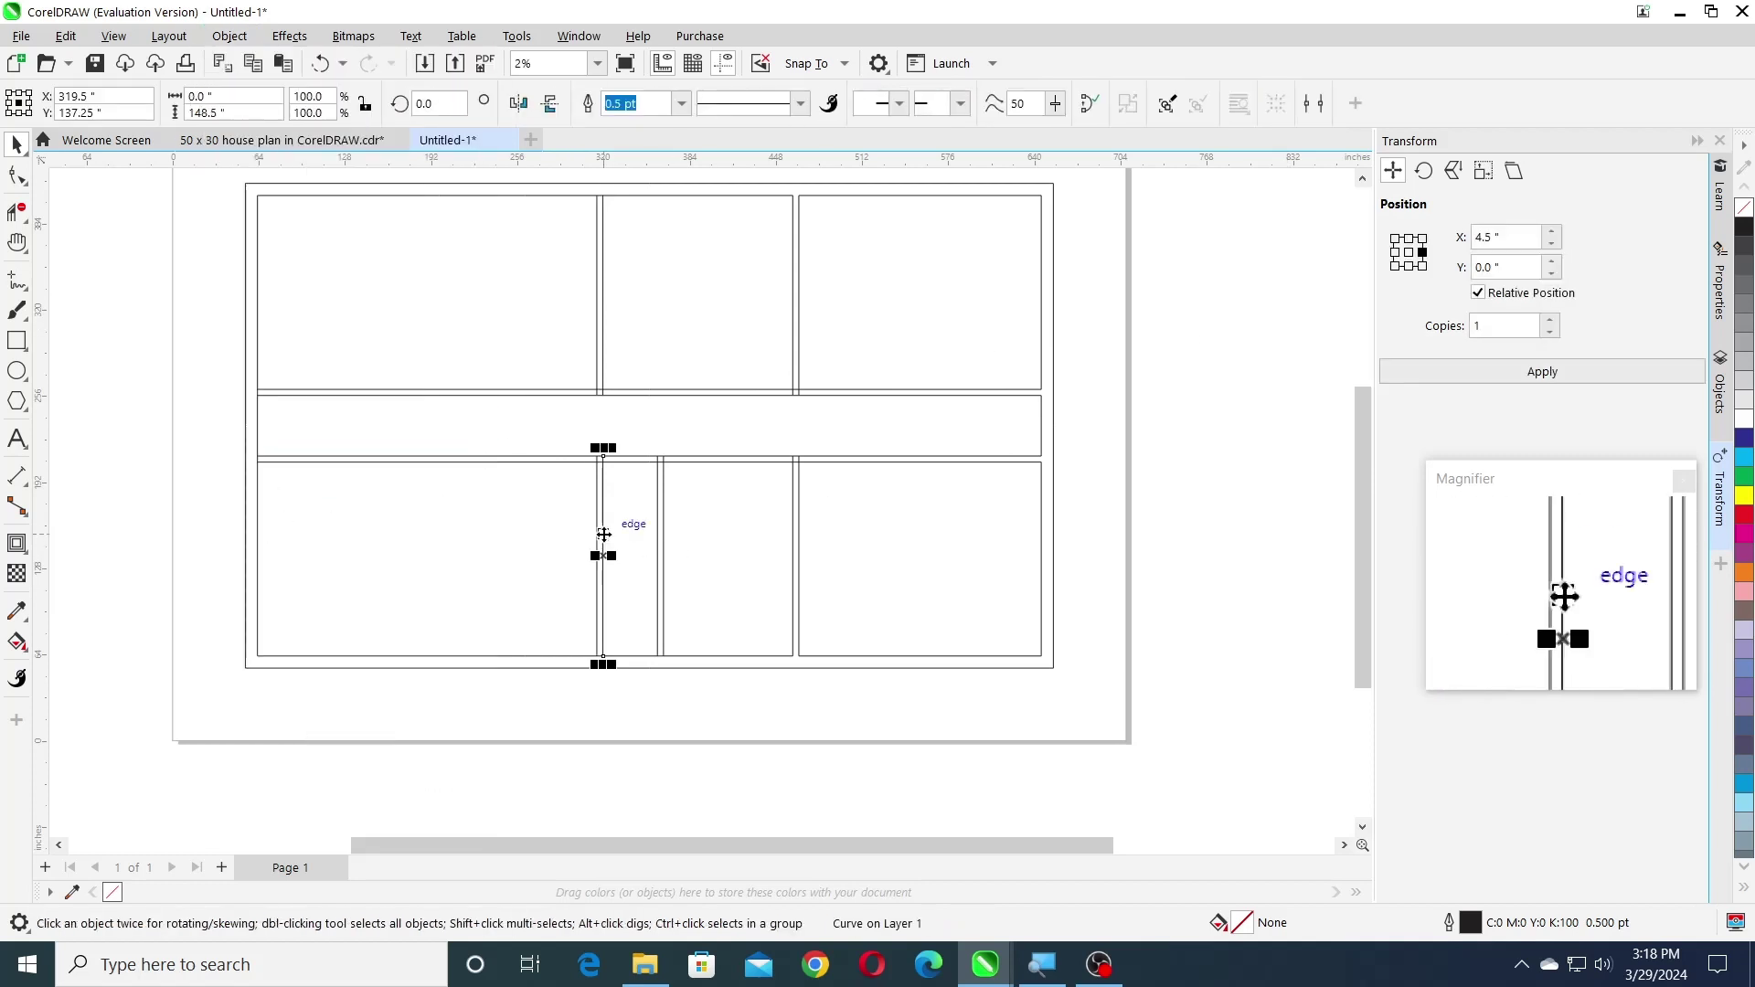
key(Delete)
click(596, 536)
key(Delete)
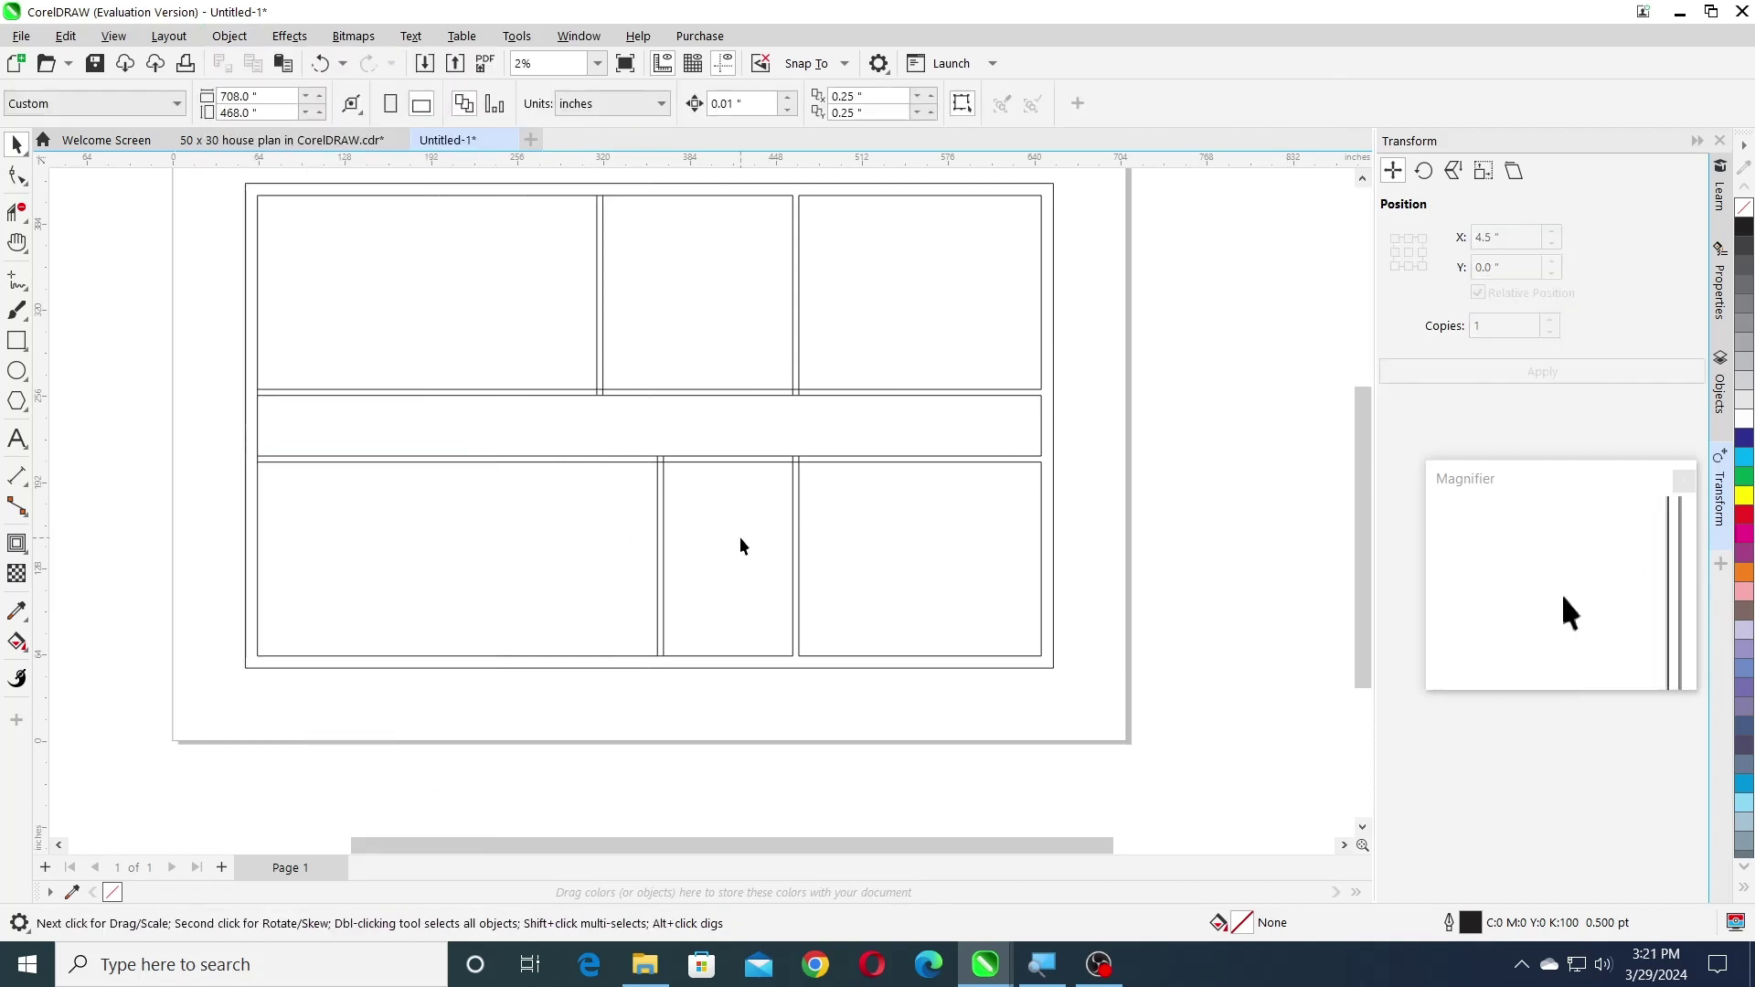
- Delete the upper horizontal partition's segments left of the left vertical partition, and check the layout against the finished 50 x 30 house plan
click(15, 215)
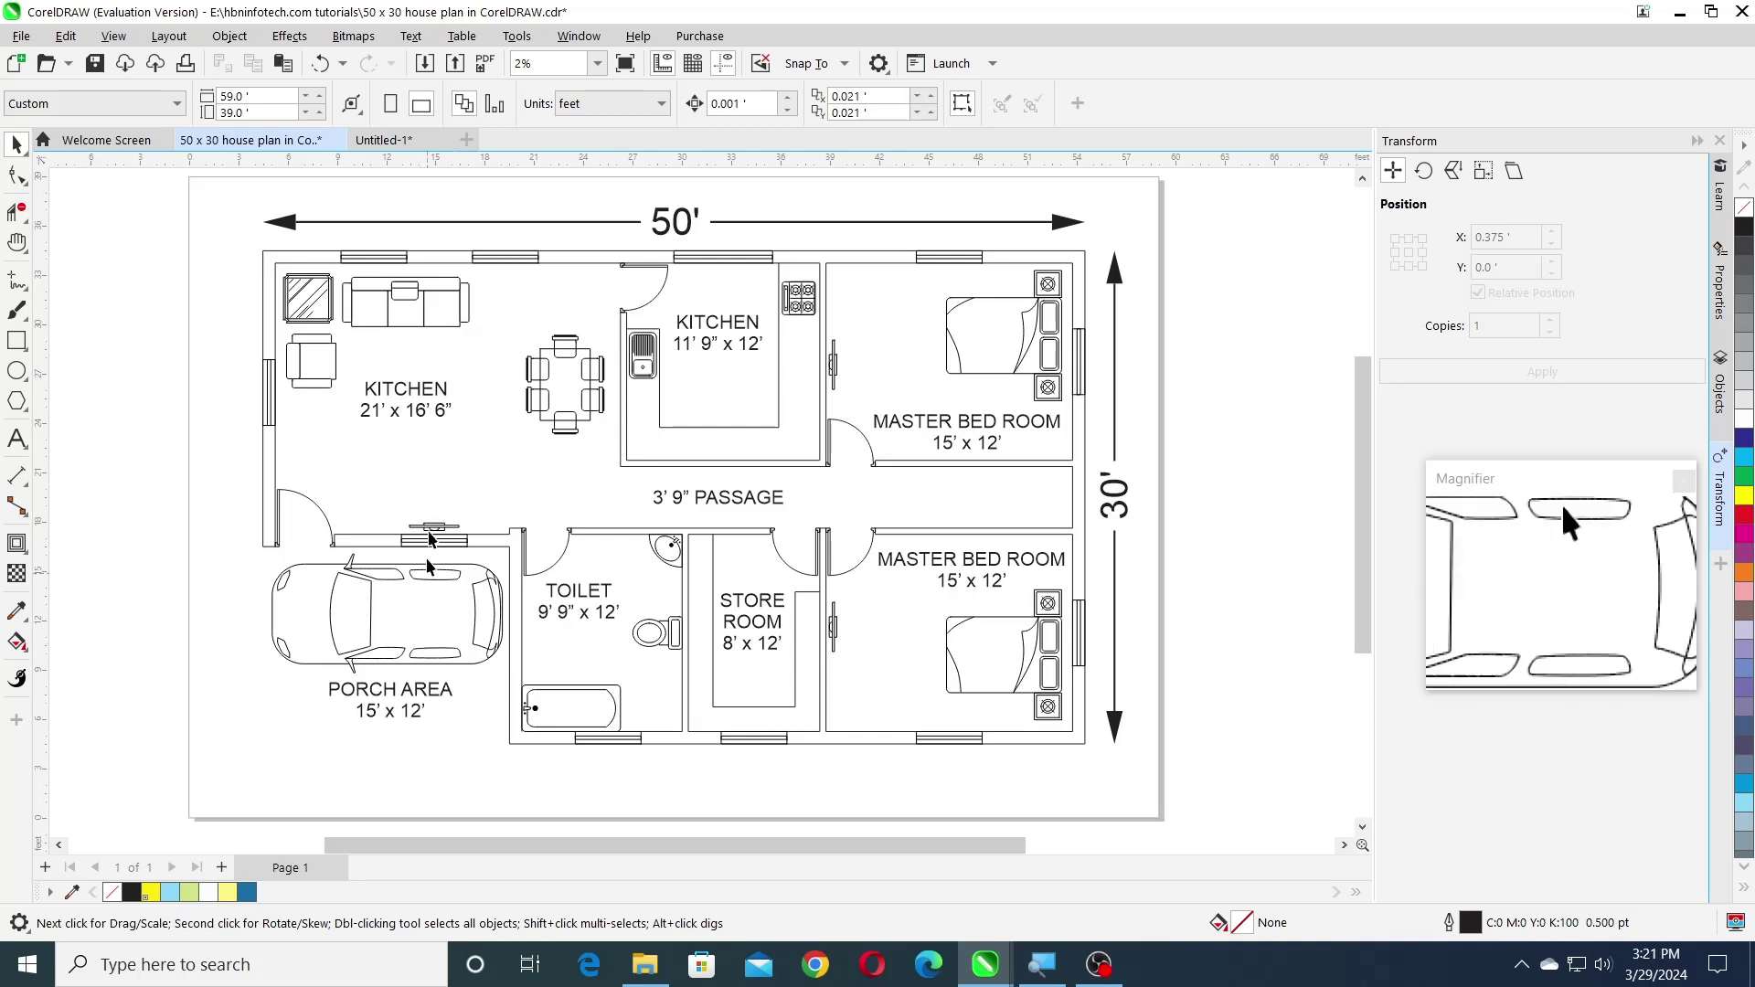
click(398, 144)
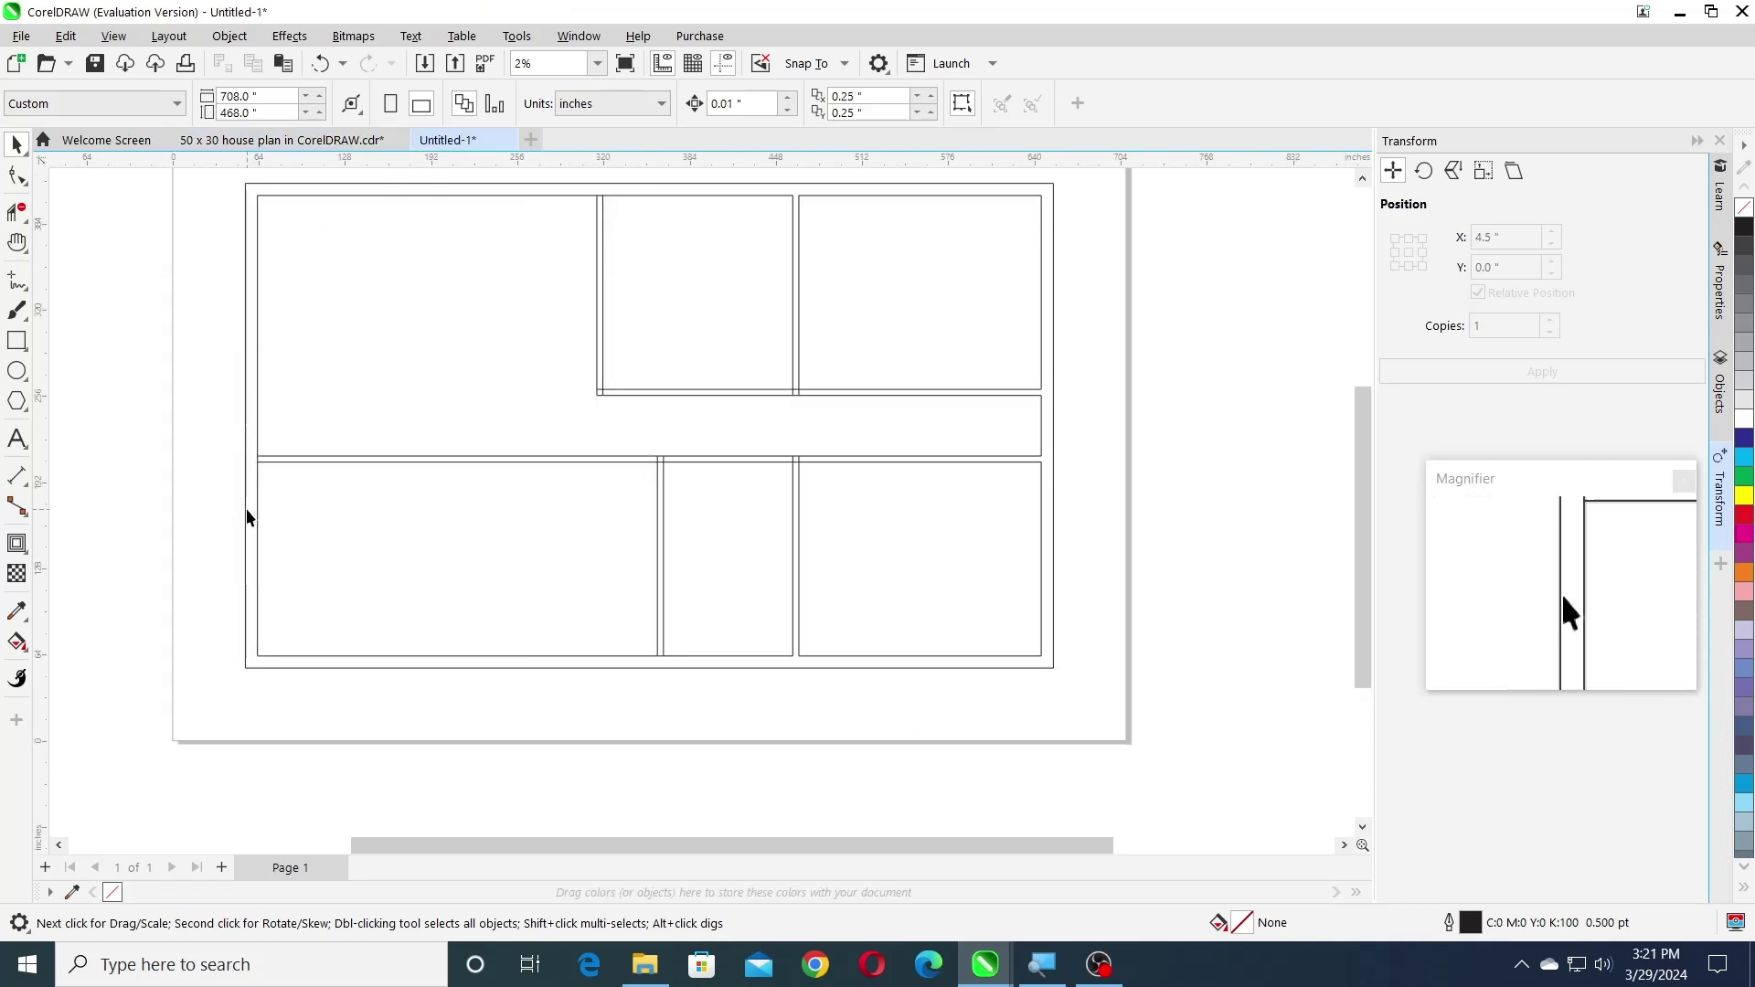
- Convert the outer wall rectangle to curves
key(F10)
click(229, 35)
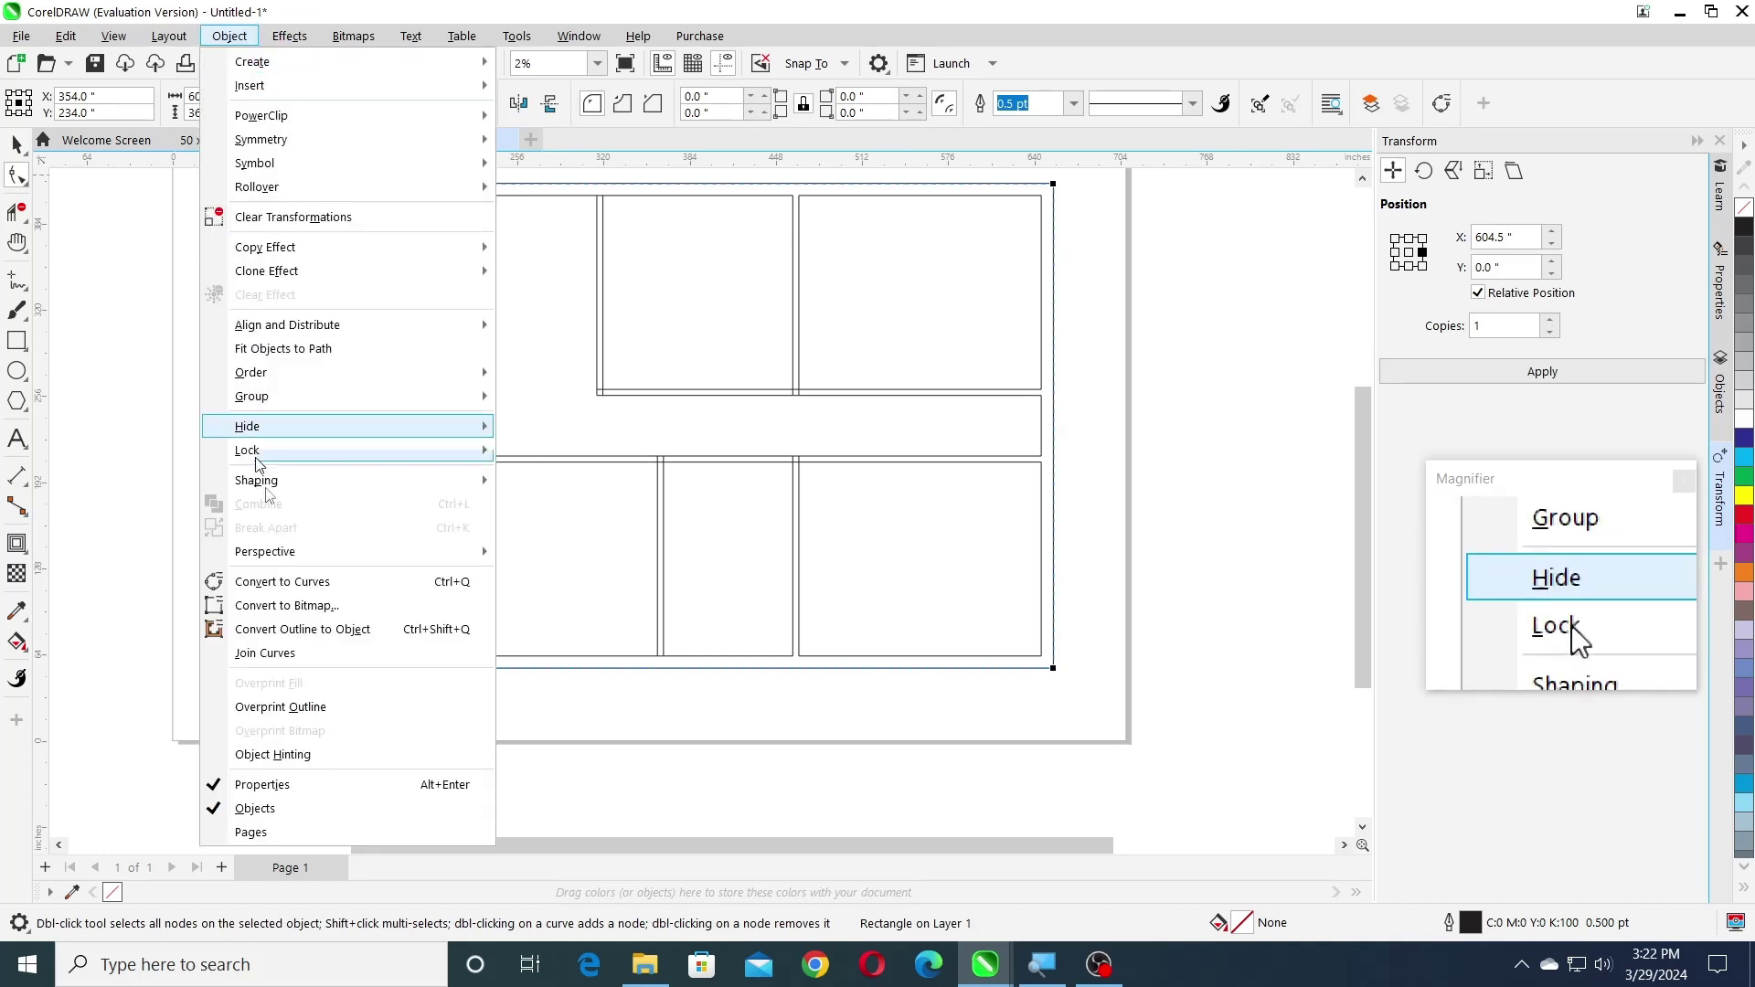
click(283, 582)
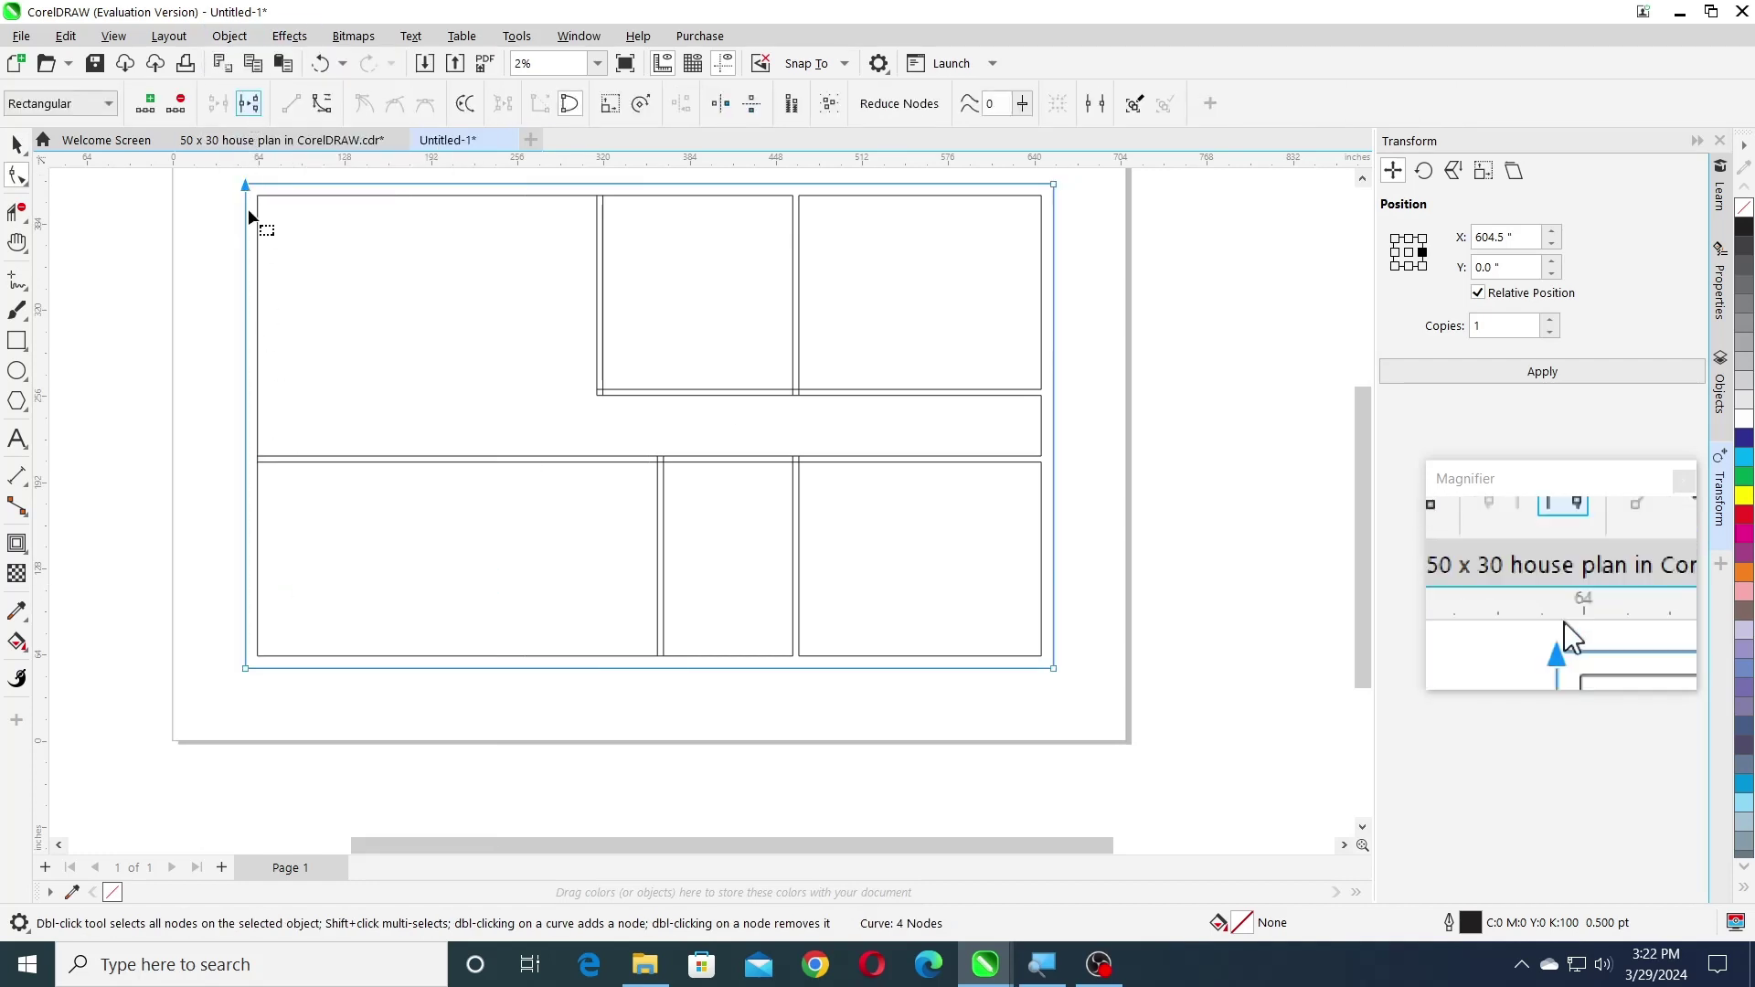
- Split the outer wall curve at its four corners and break it apart into separate lines
click(245, 668)
click(249, 103)
click(1053, 184)
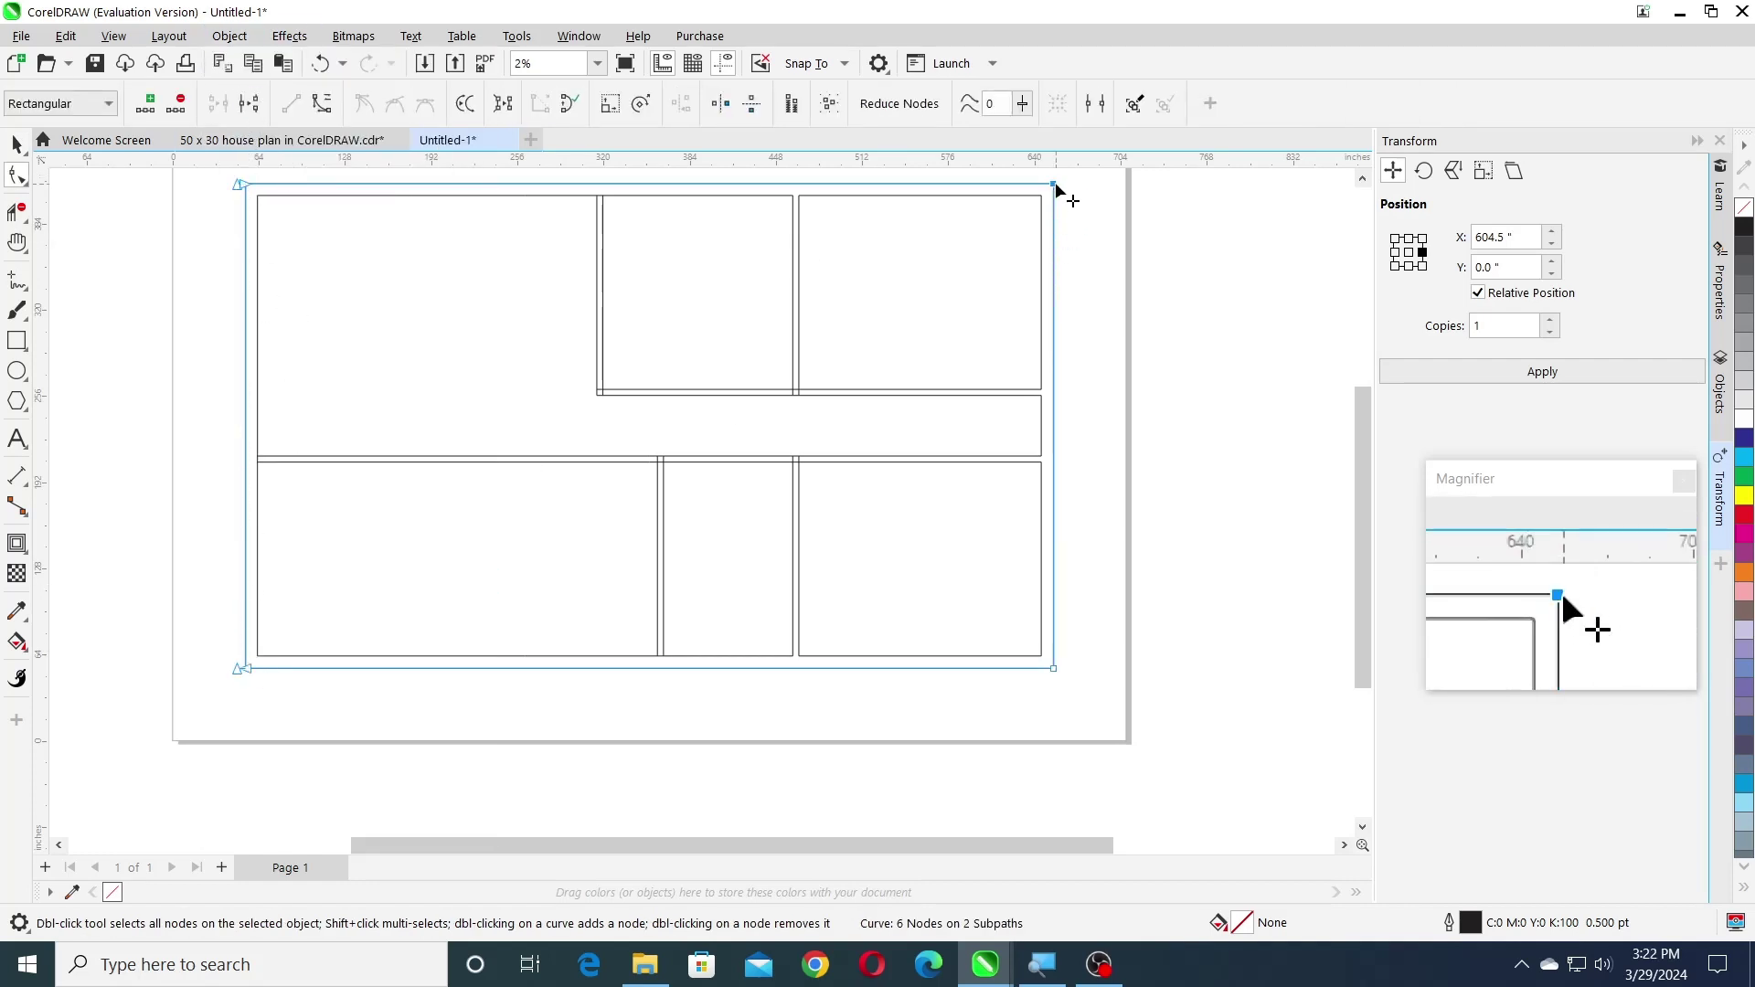
click(248, 103)
click(1053, 668)
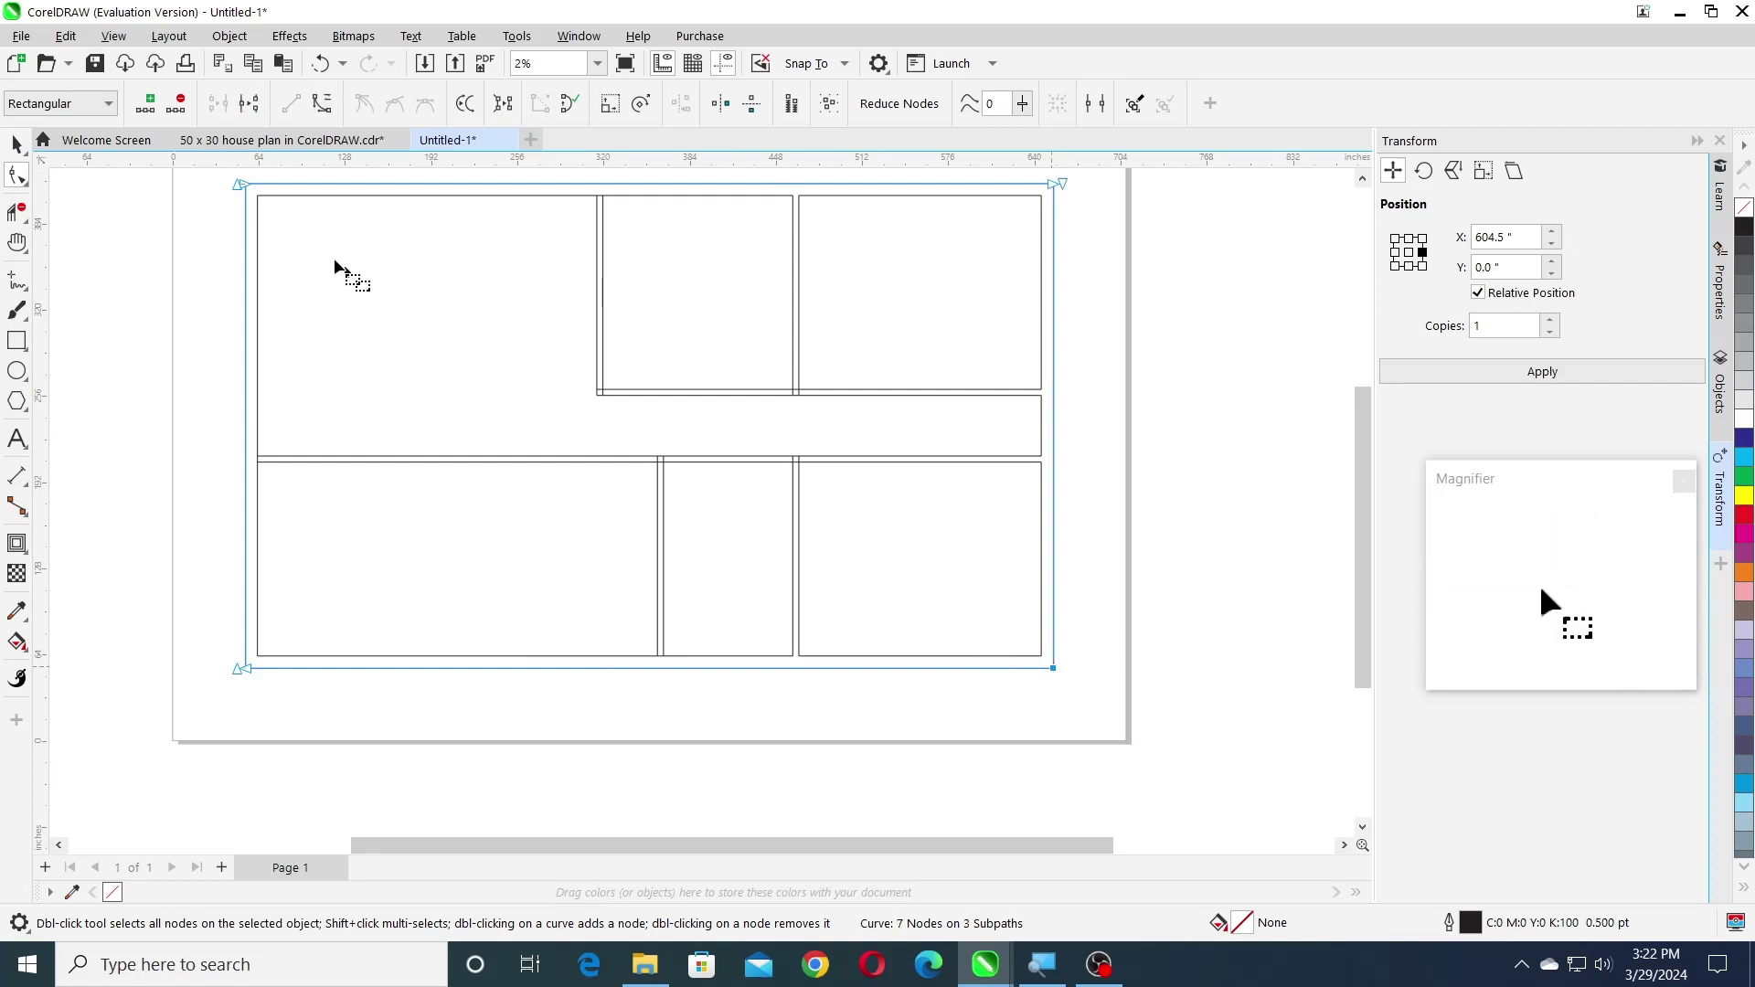
click(249, 103)
click(230, 35)
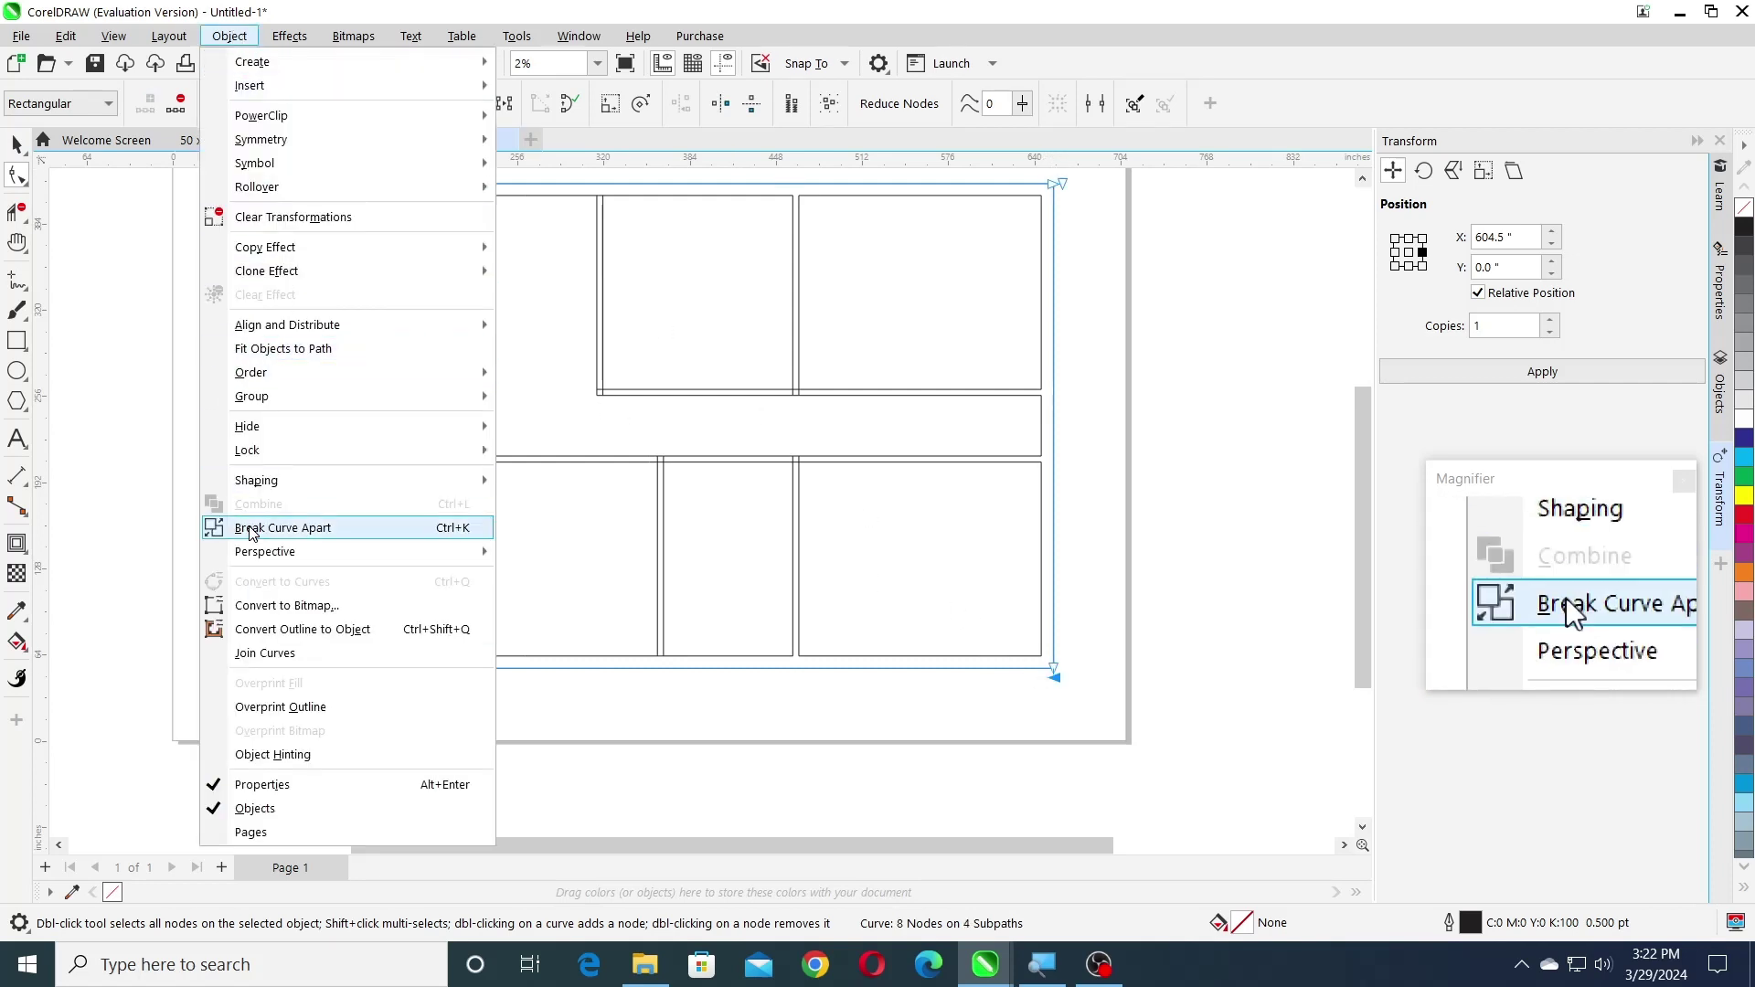
click(341, 535)
click(97, 237)
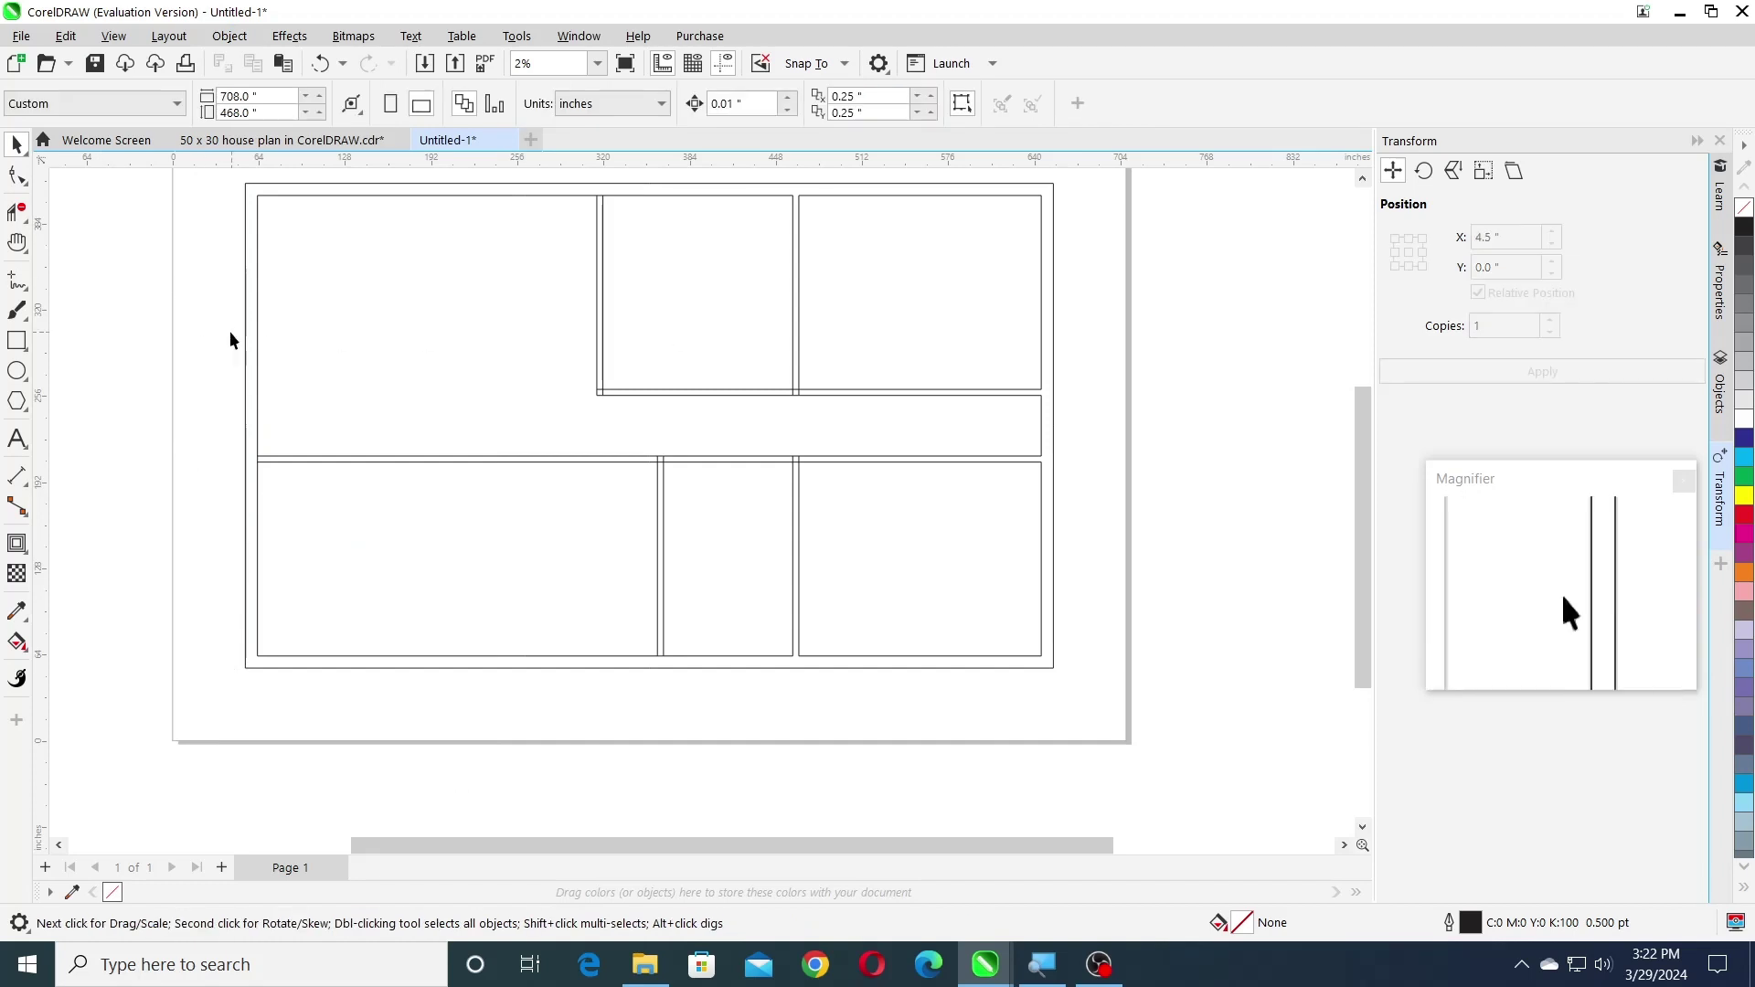
- Switch the drawing units to feet and copy the left outer wall line 15 ft to the right
click(605, 103)
click(572, 277)
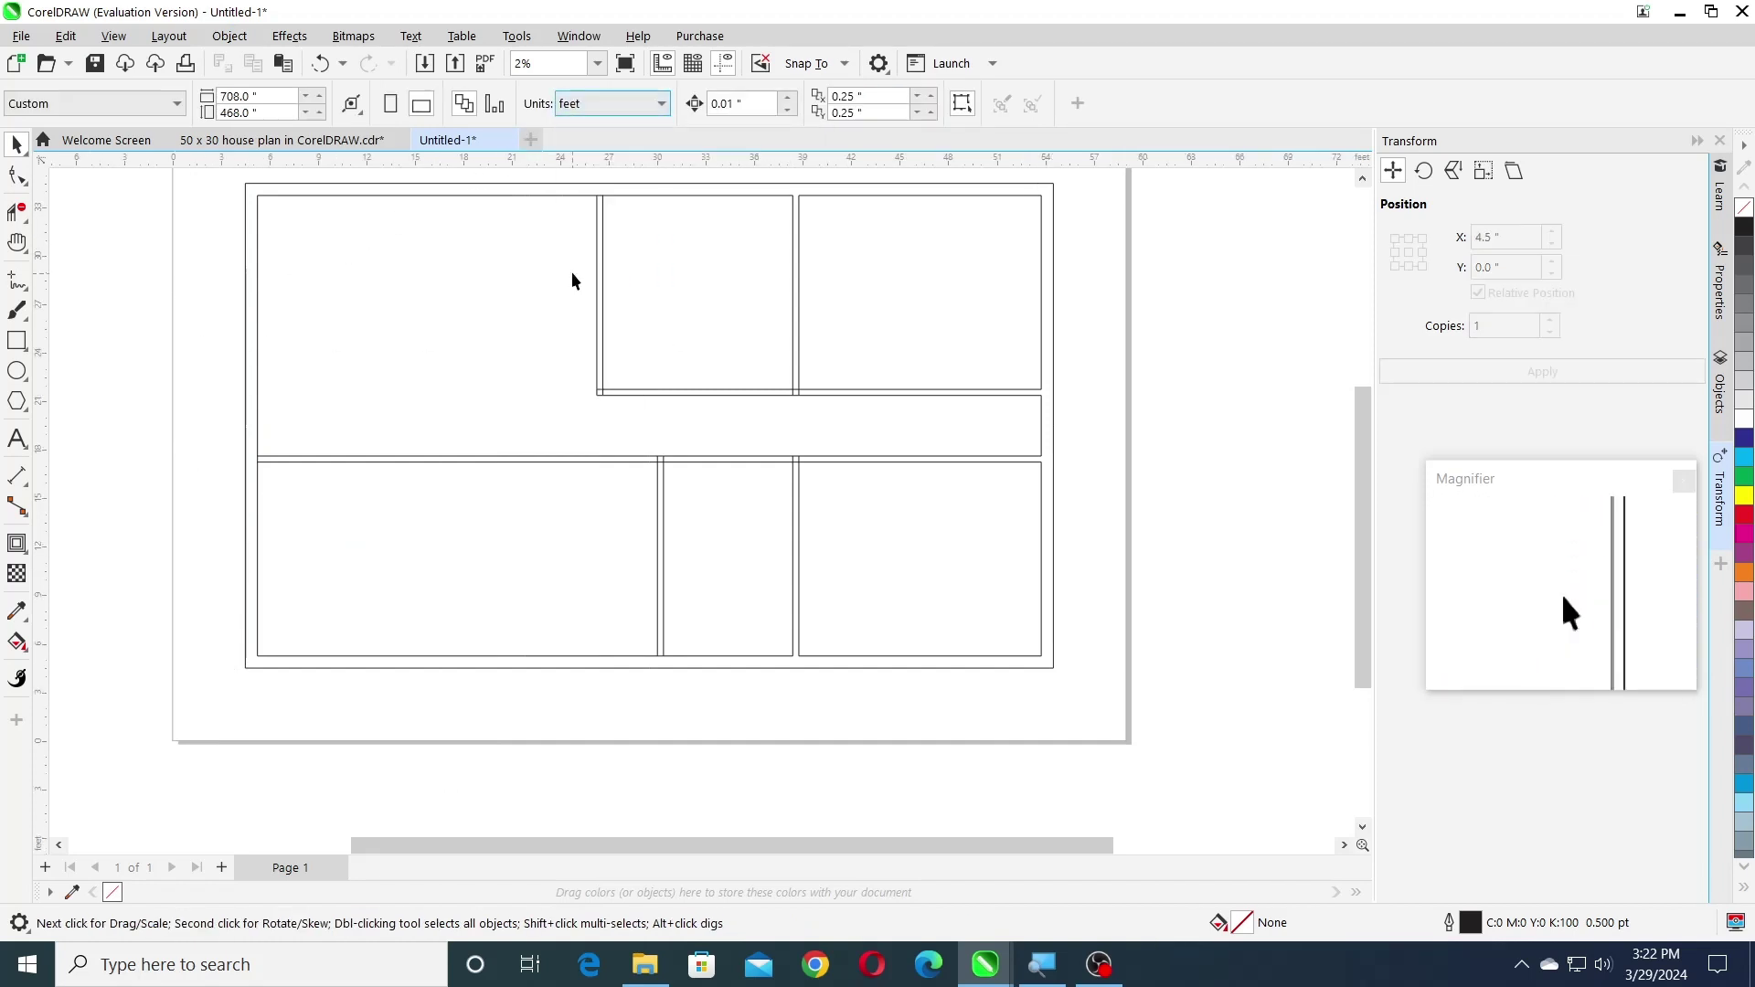
click(248, 366)
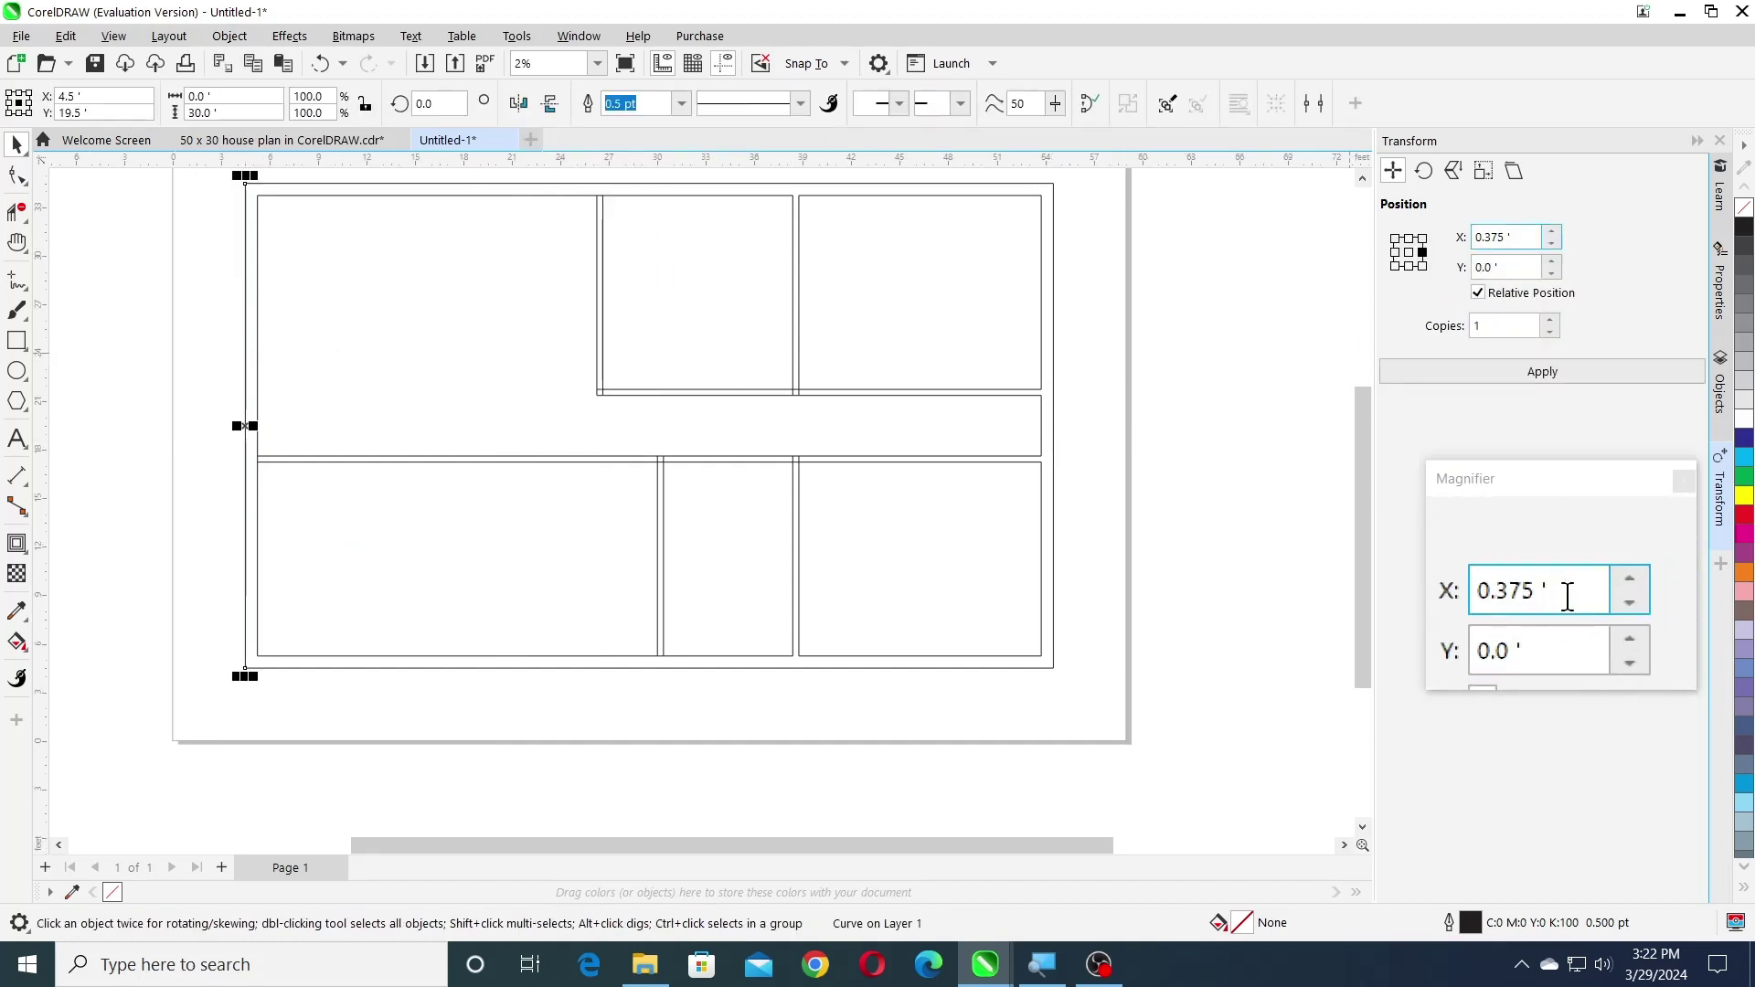
double_click(1517, 238)
text(15)
click(1554, 373)
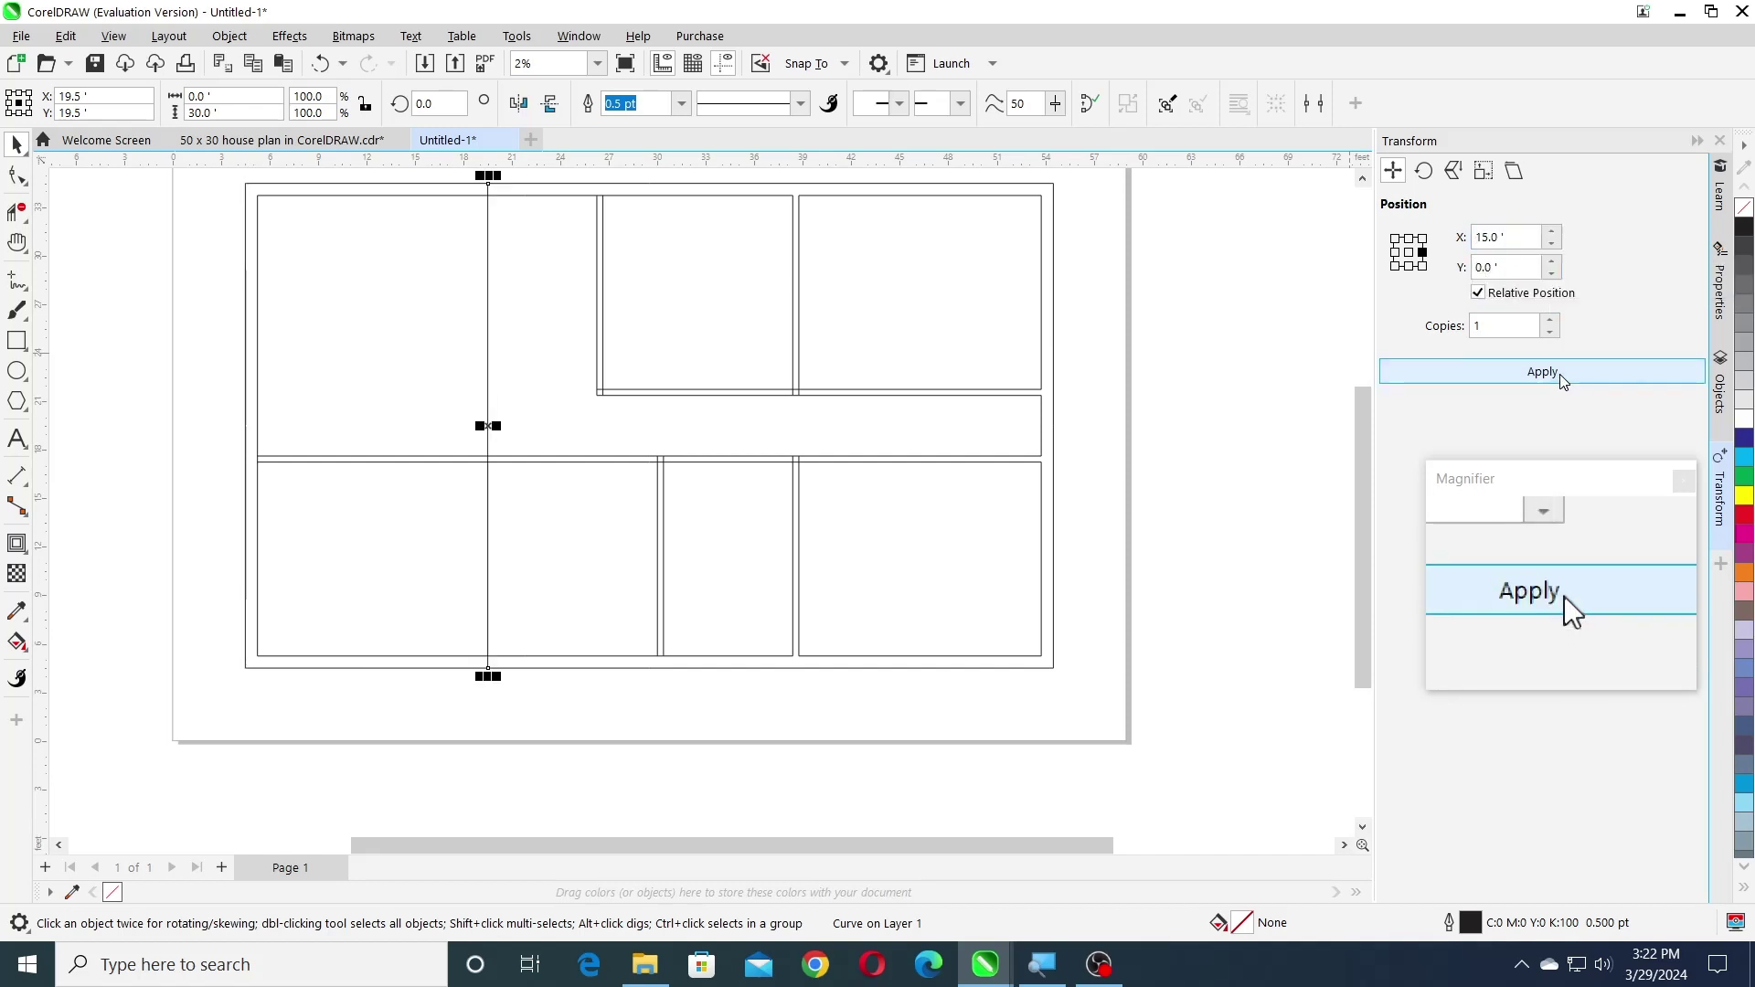
click(1227, 259)
- Switch the drawing units to inches and copy the new full-height vertical line 9 inches to the right
click(651, 104)
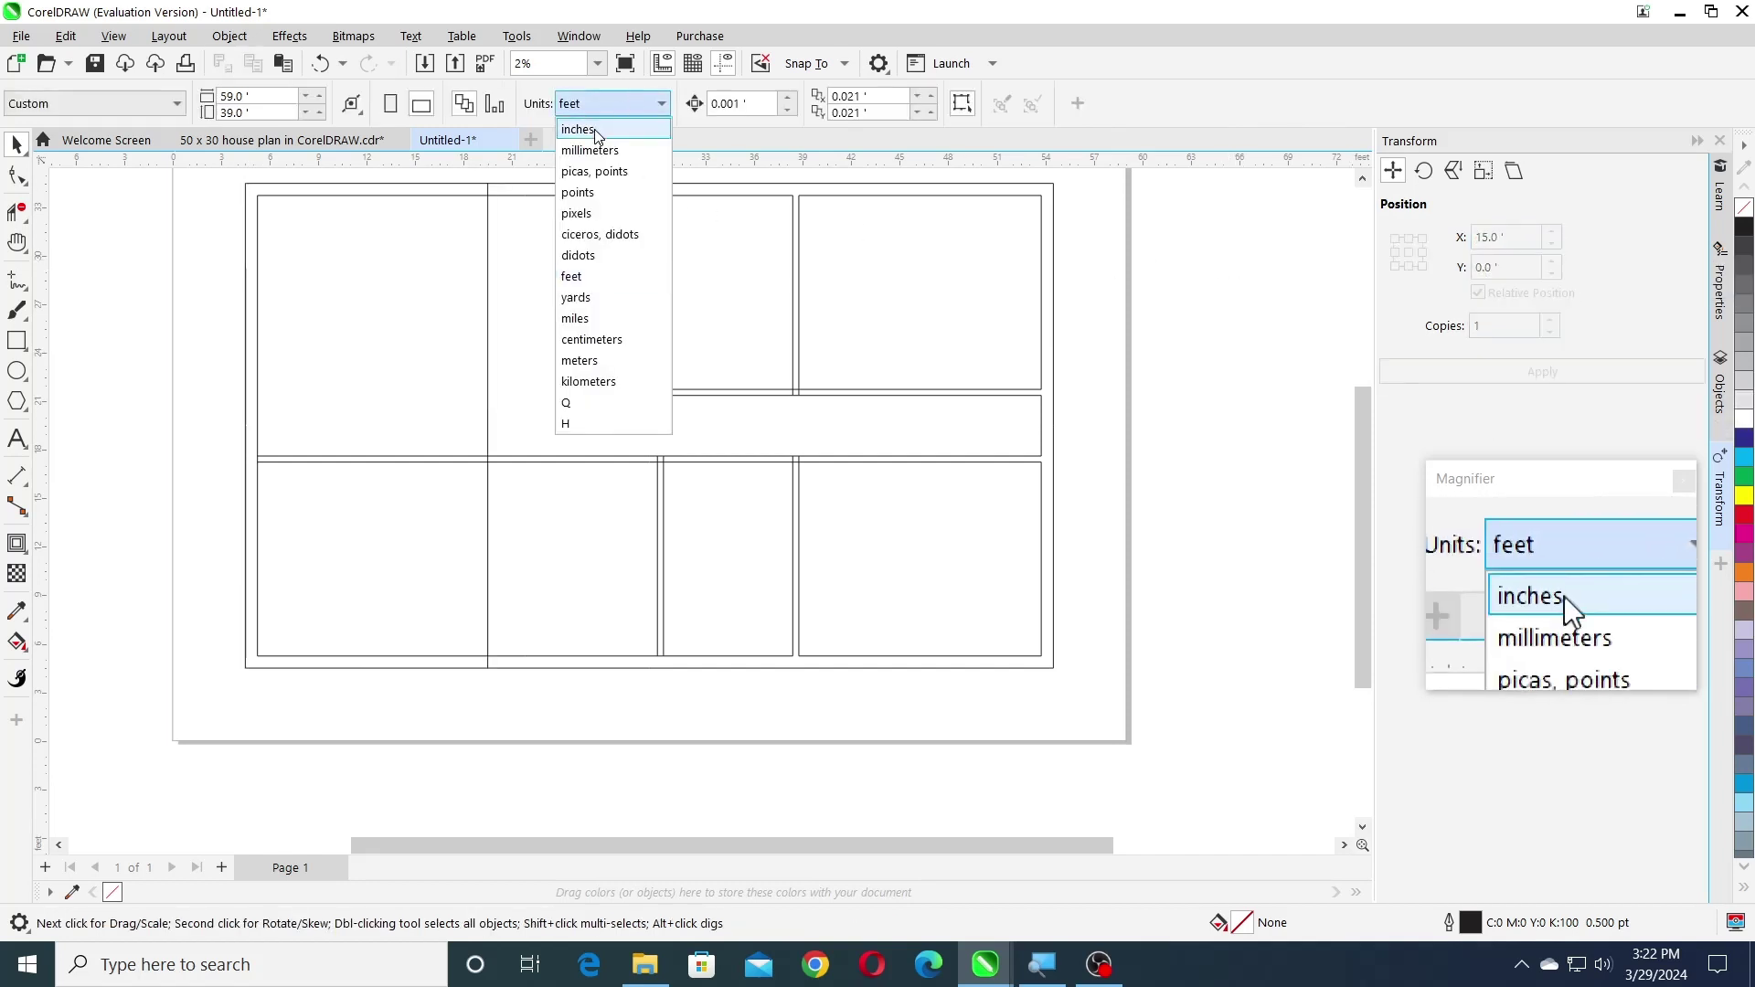
click(594, 129)
click(489, 492)
double_click(1528, 239)
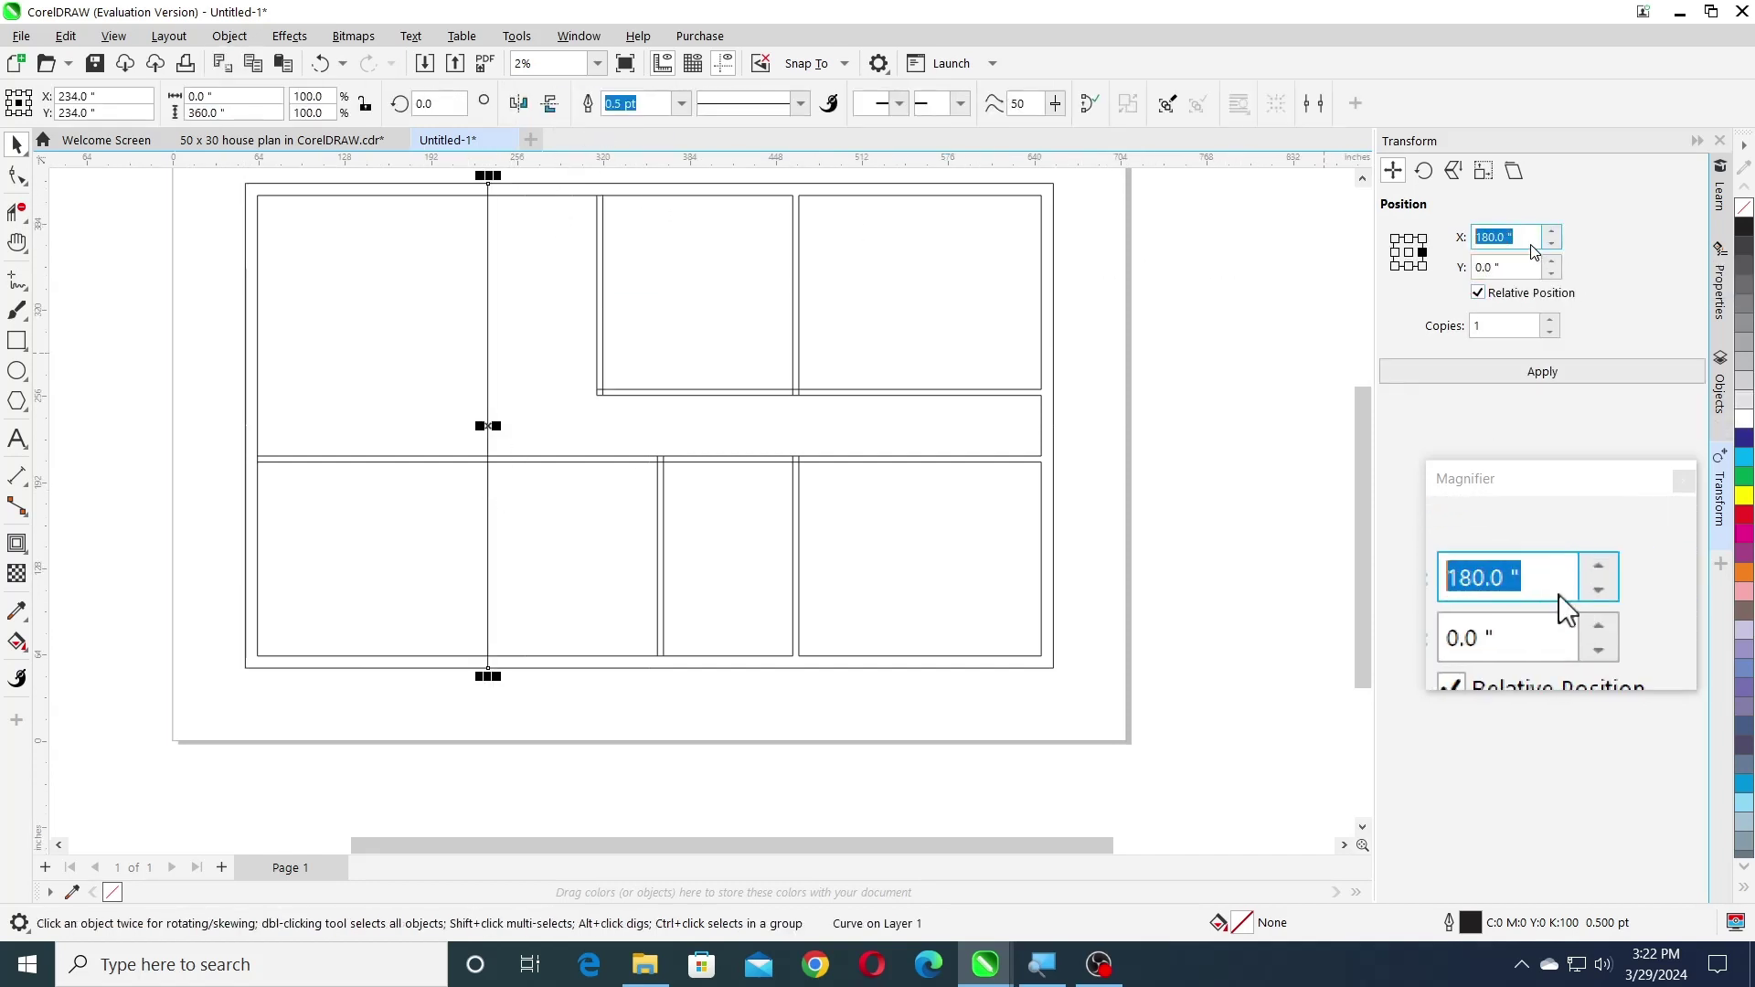
text(9)
click(1492, 373)
click(1200, 320)
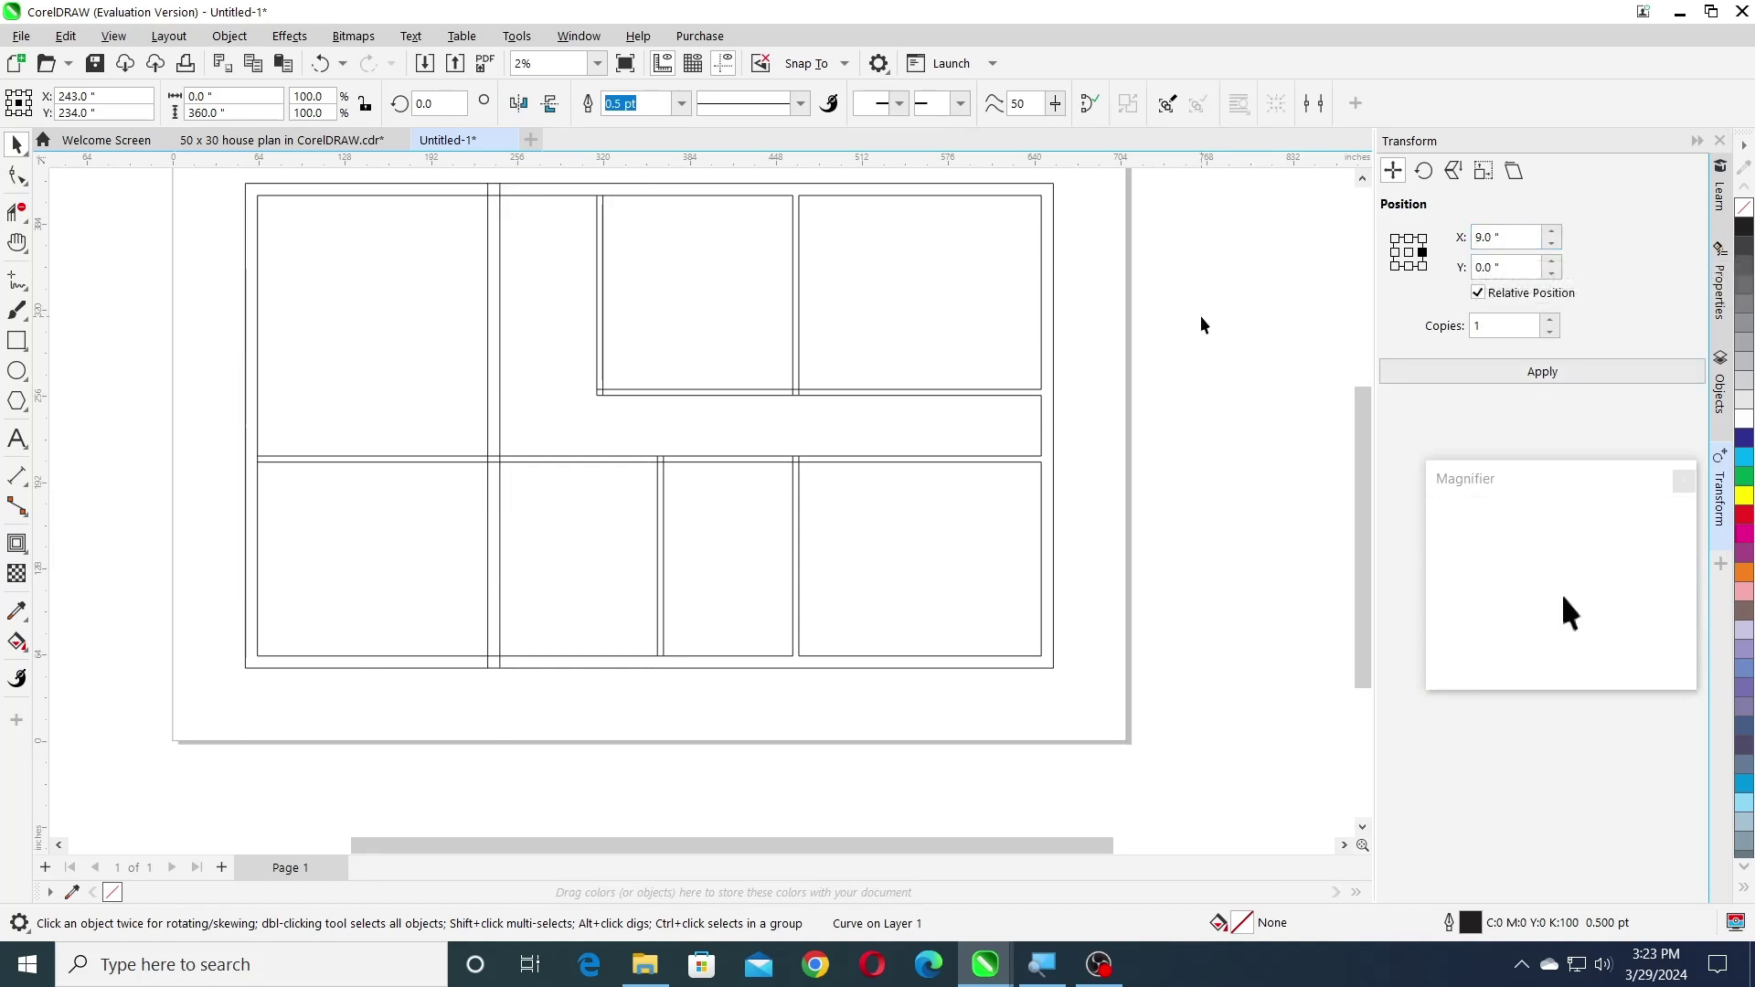
- Switch the drawing units to feet and copy the bottom outer wall line 12 ft upward
click(592, 104)
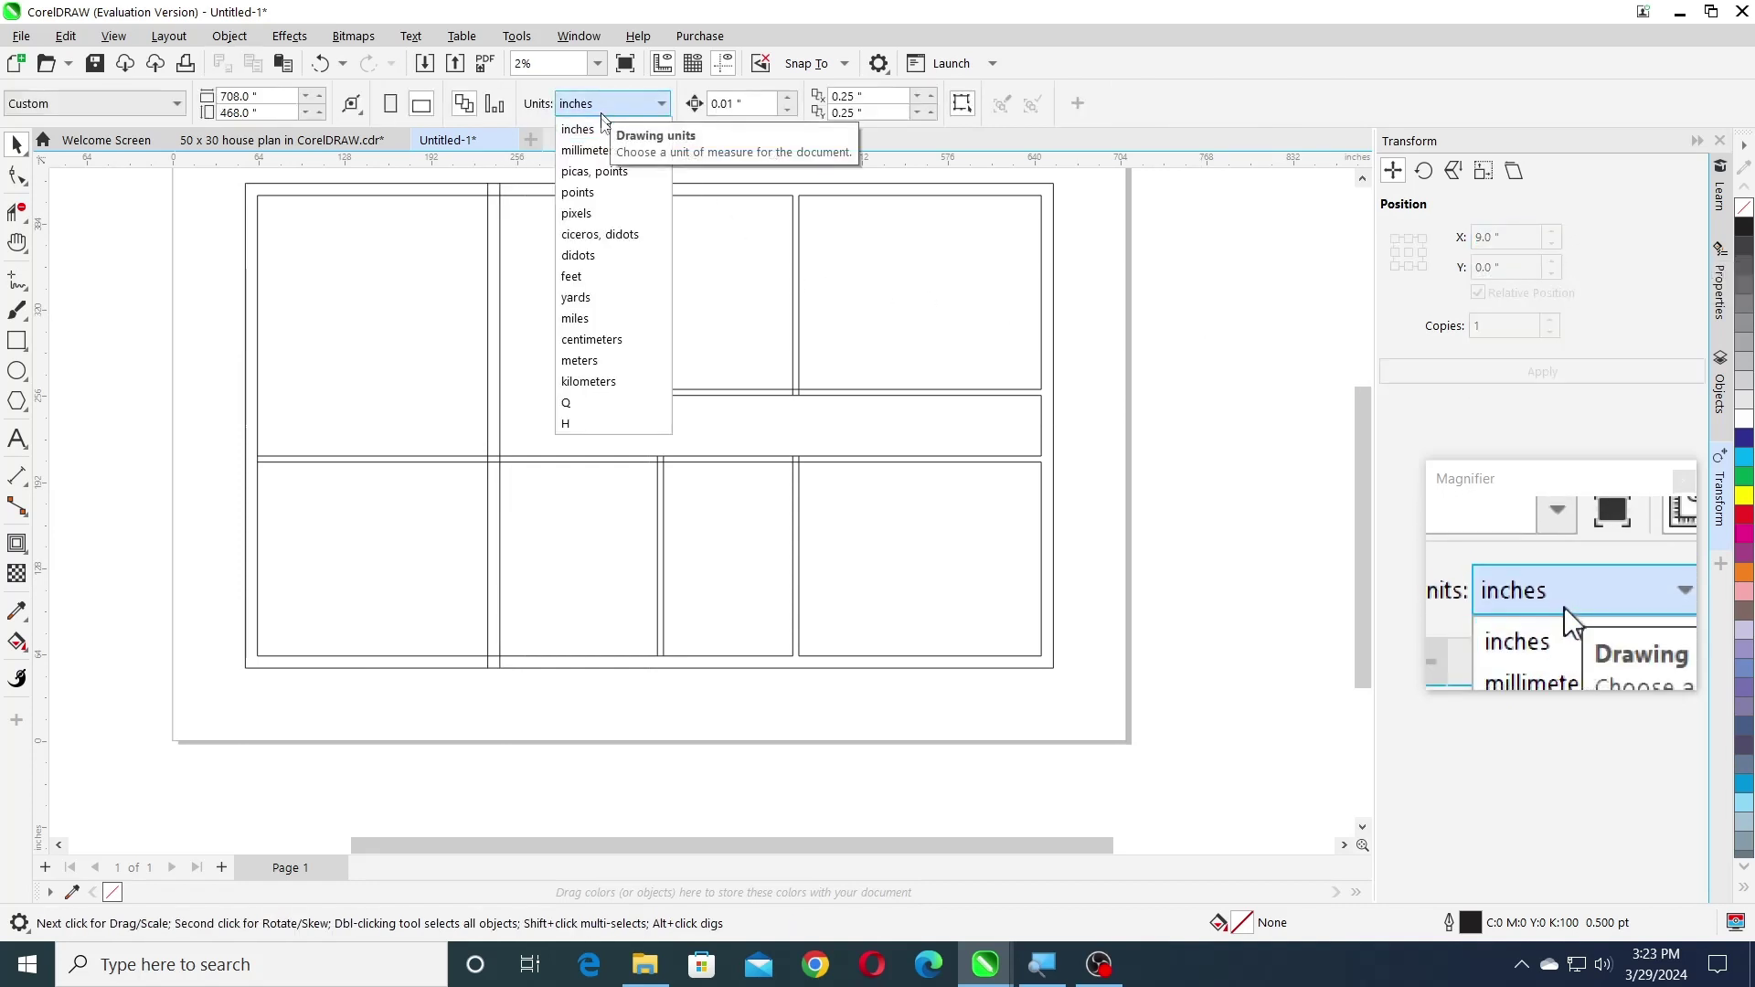
click(574, 274)
click(360, 668)
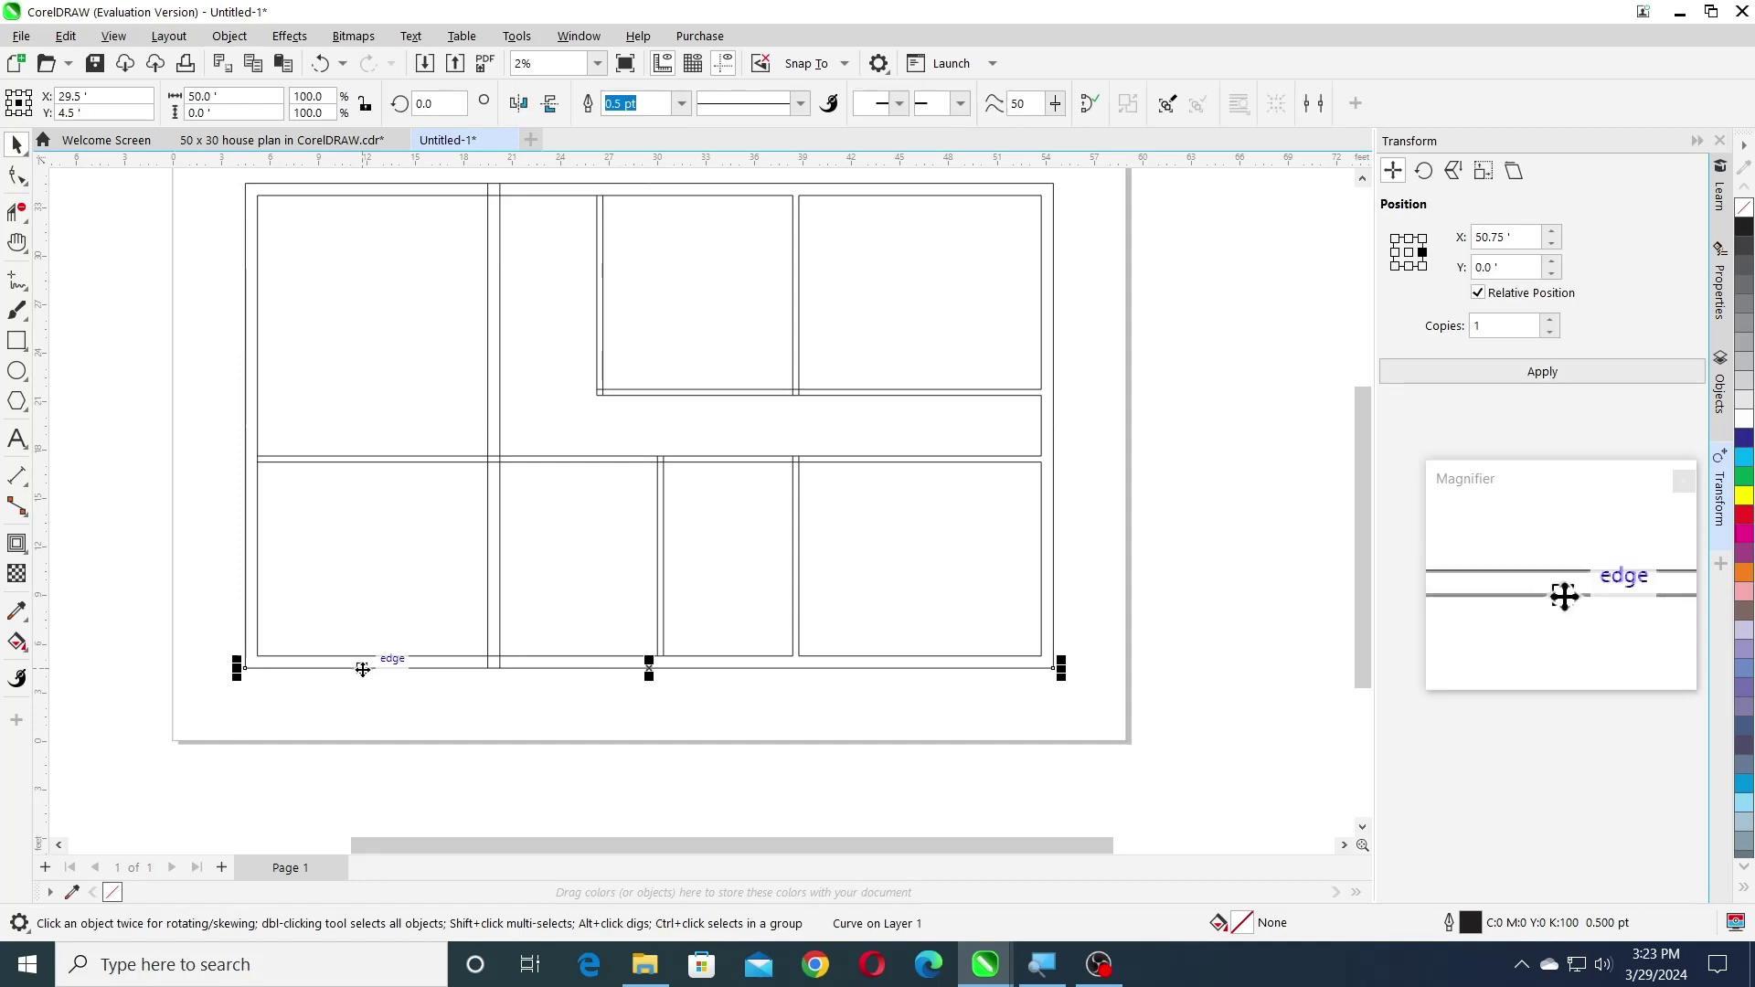
click(1422, 252)
click(1409, 240)
click(1510, 271)
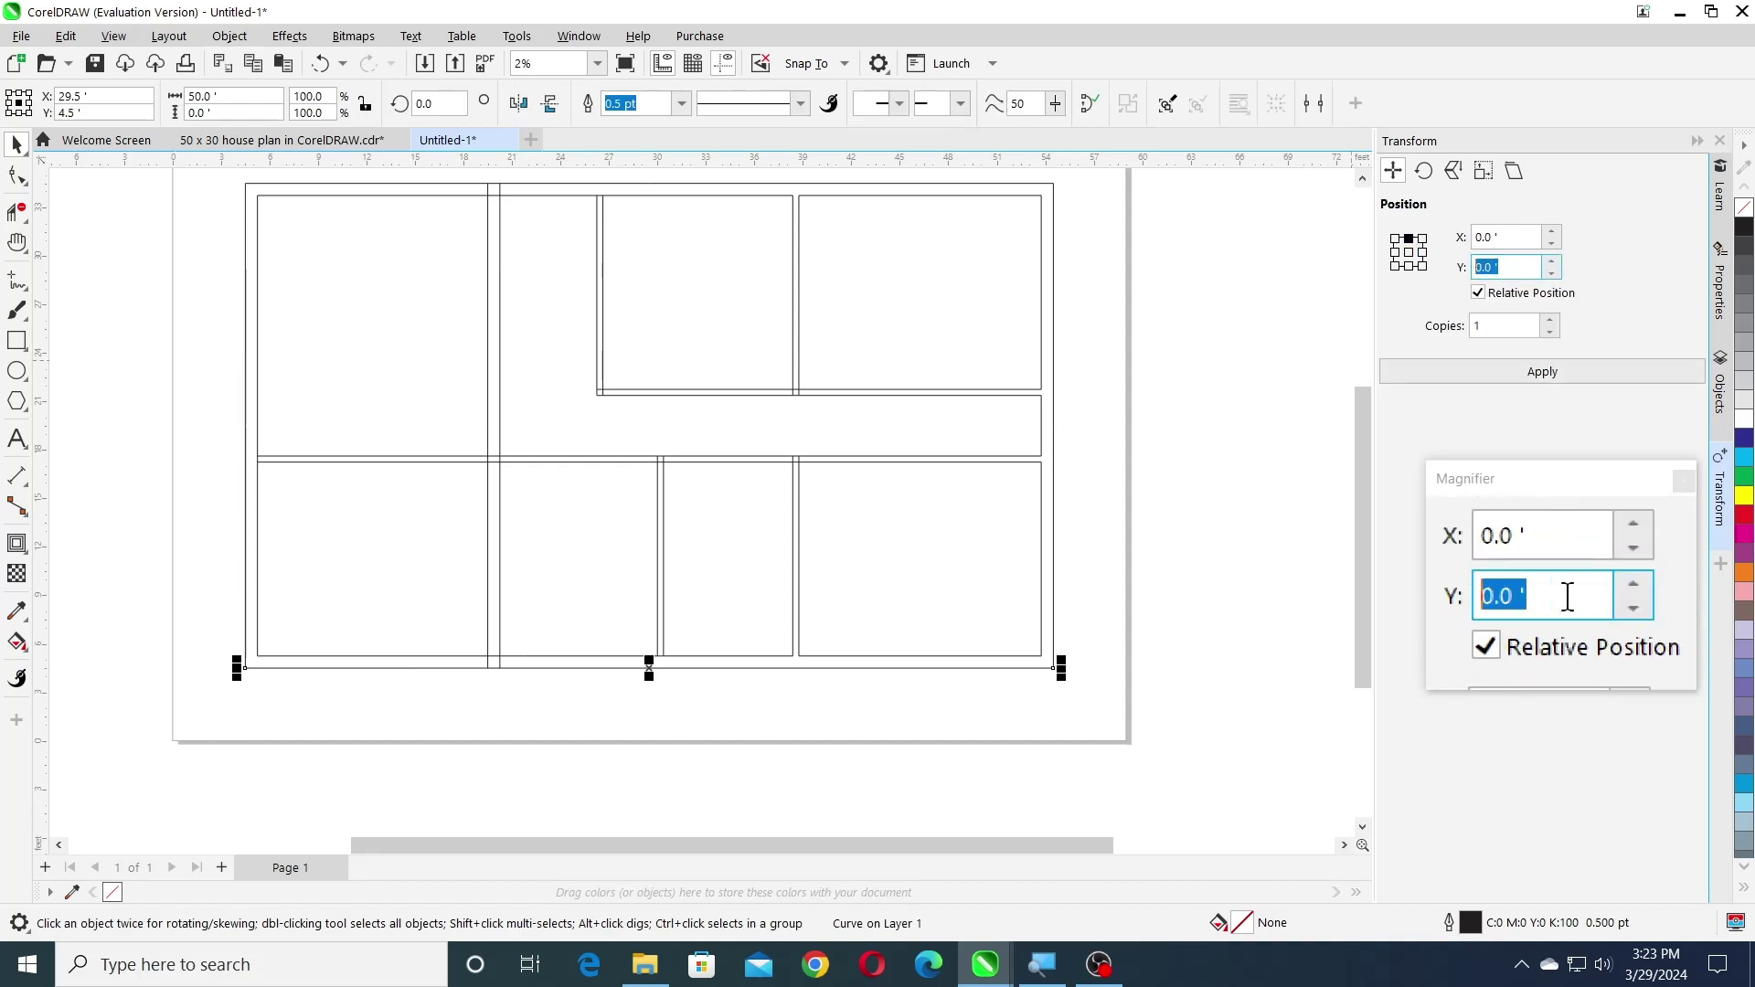
text(12)
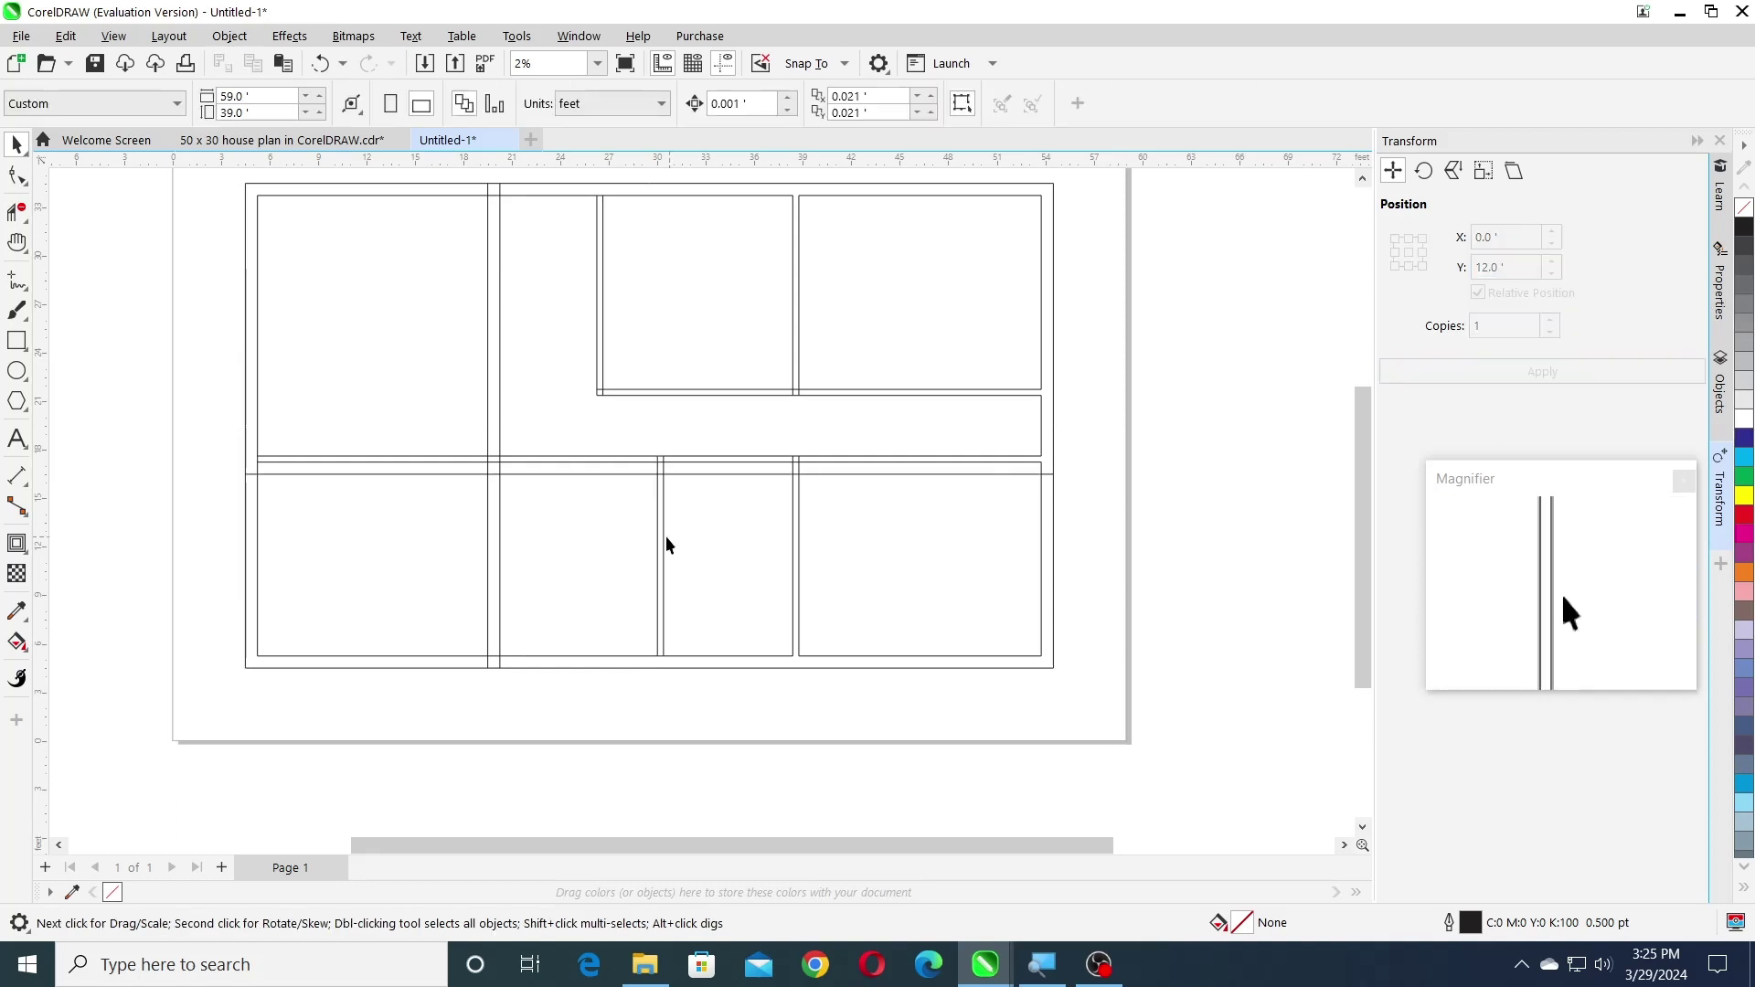
- Trim away the outer walls of the lower-left corner and the horizontal partition segments left of the new vertical wall
click(16, 212)
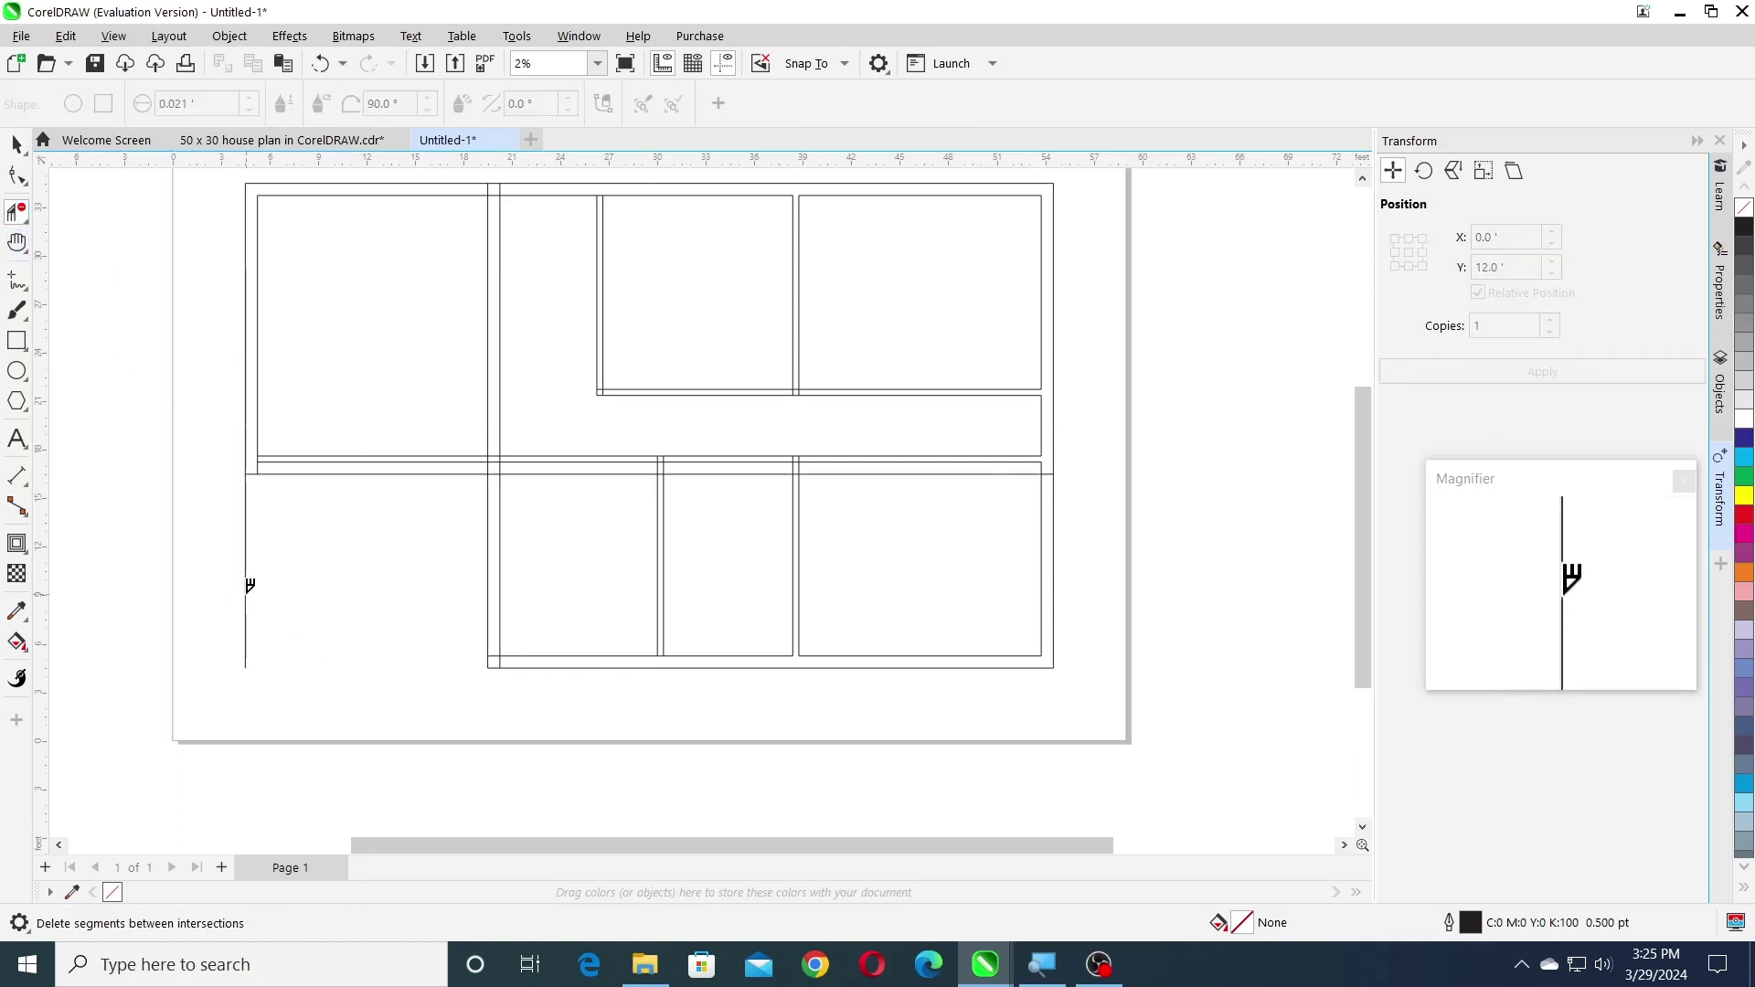
scroll(517, 658, up, 1)
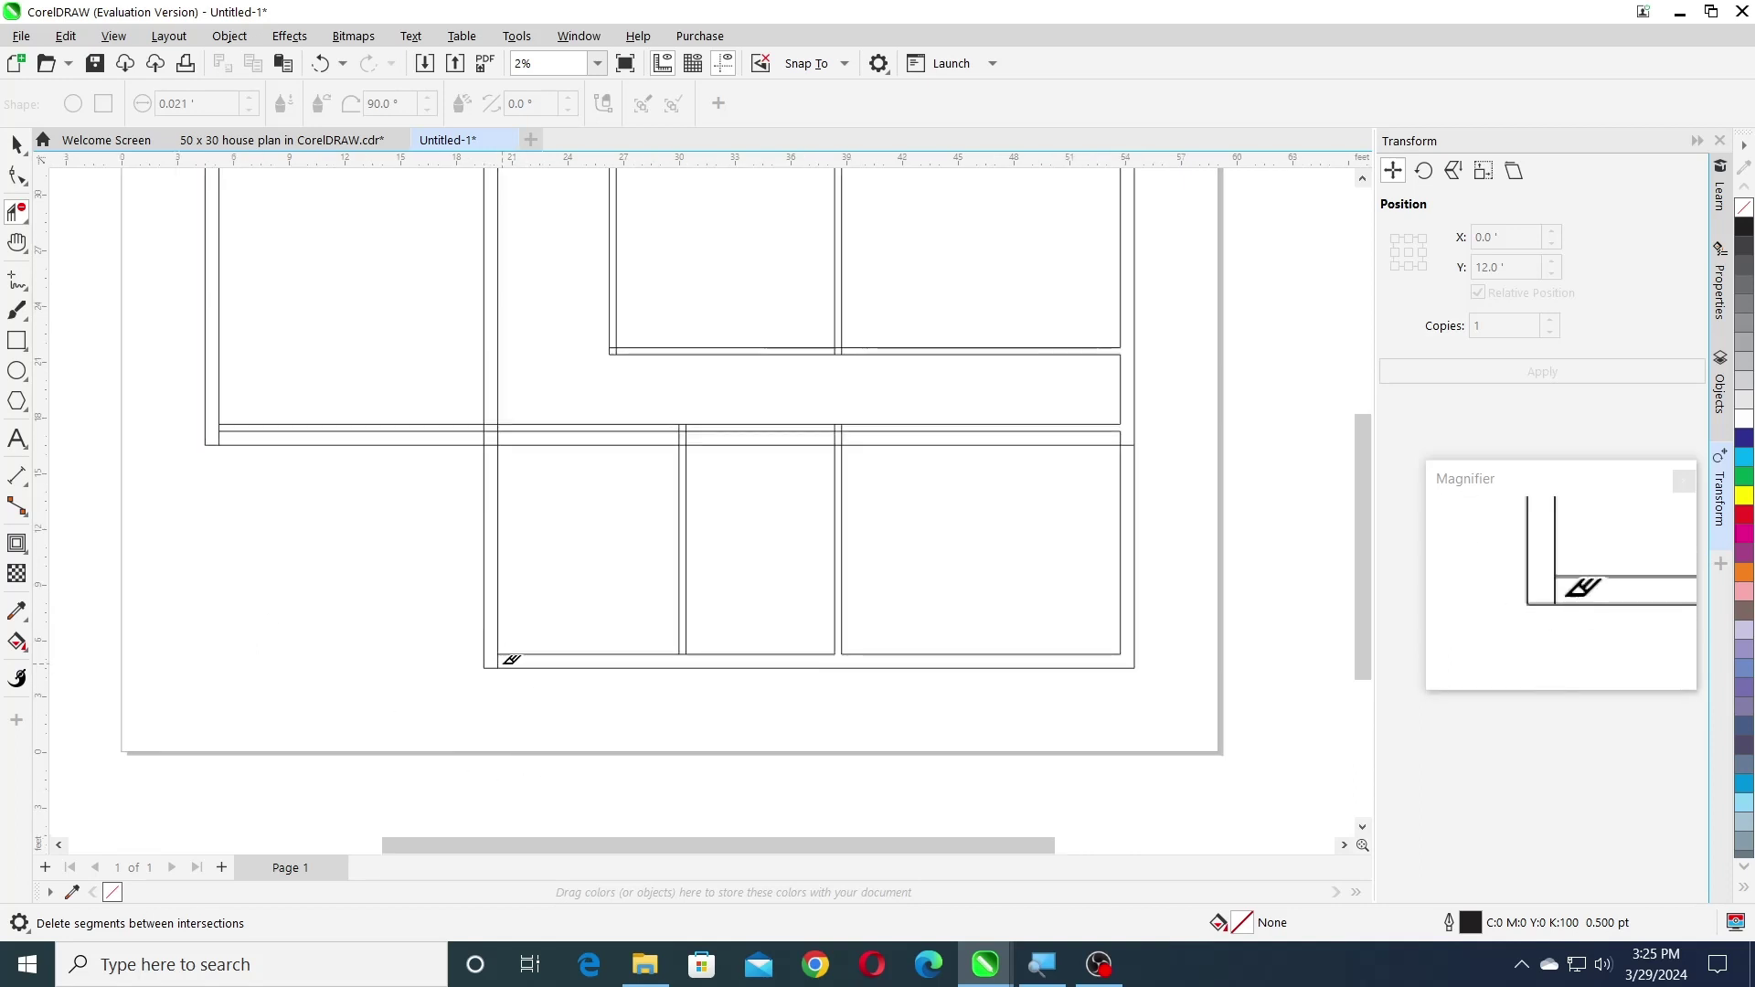
scroll(680, 672, up, 1)
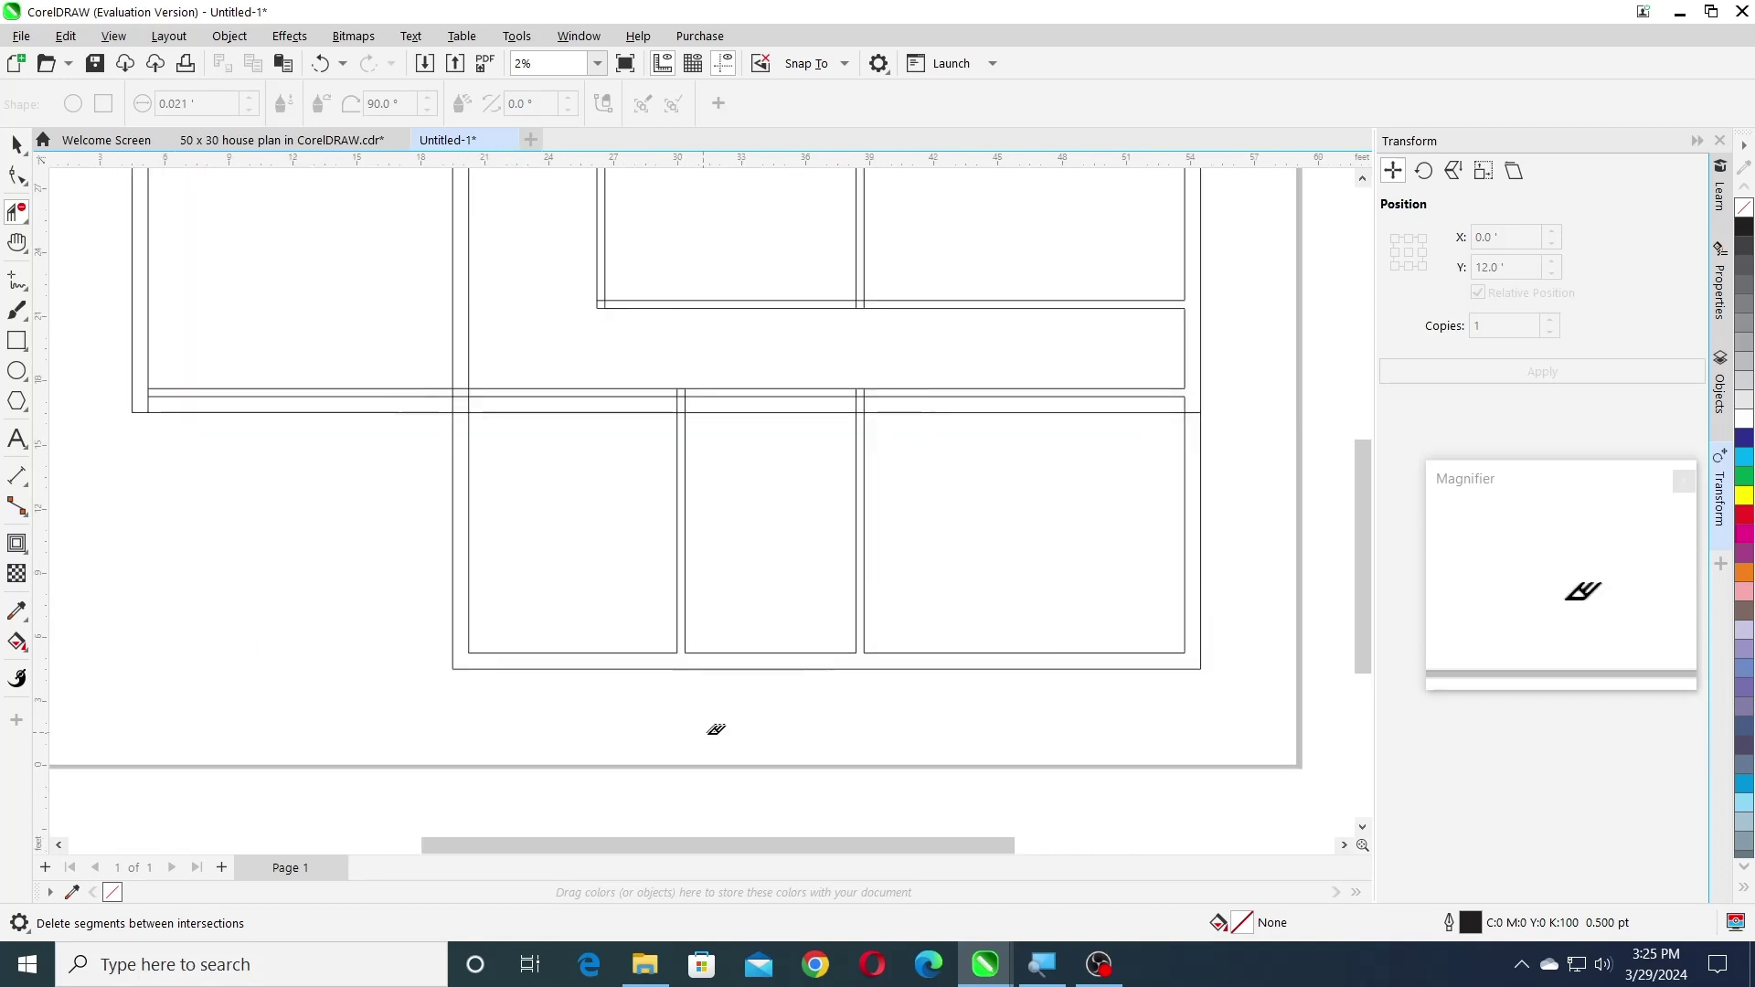
scroll(870, 728, down, 1)
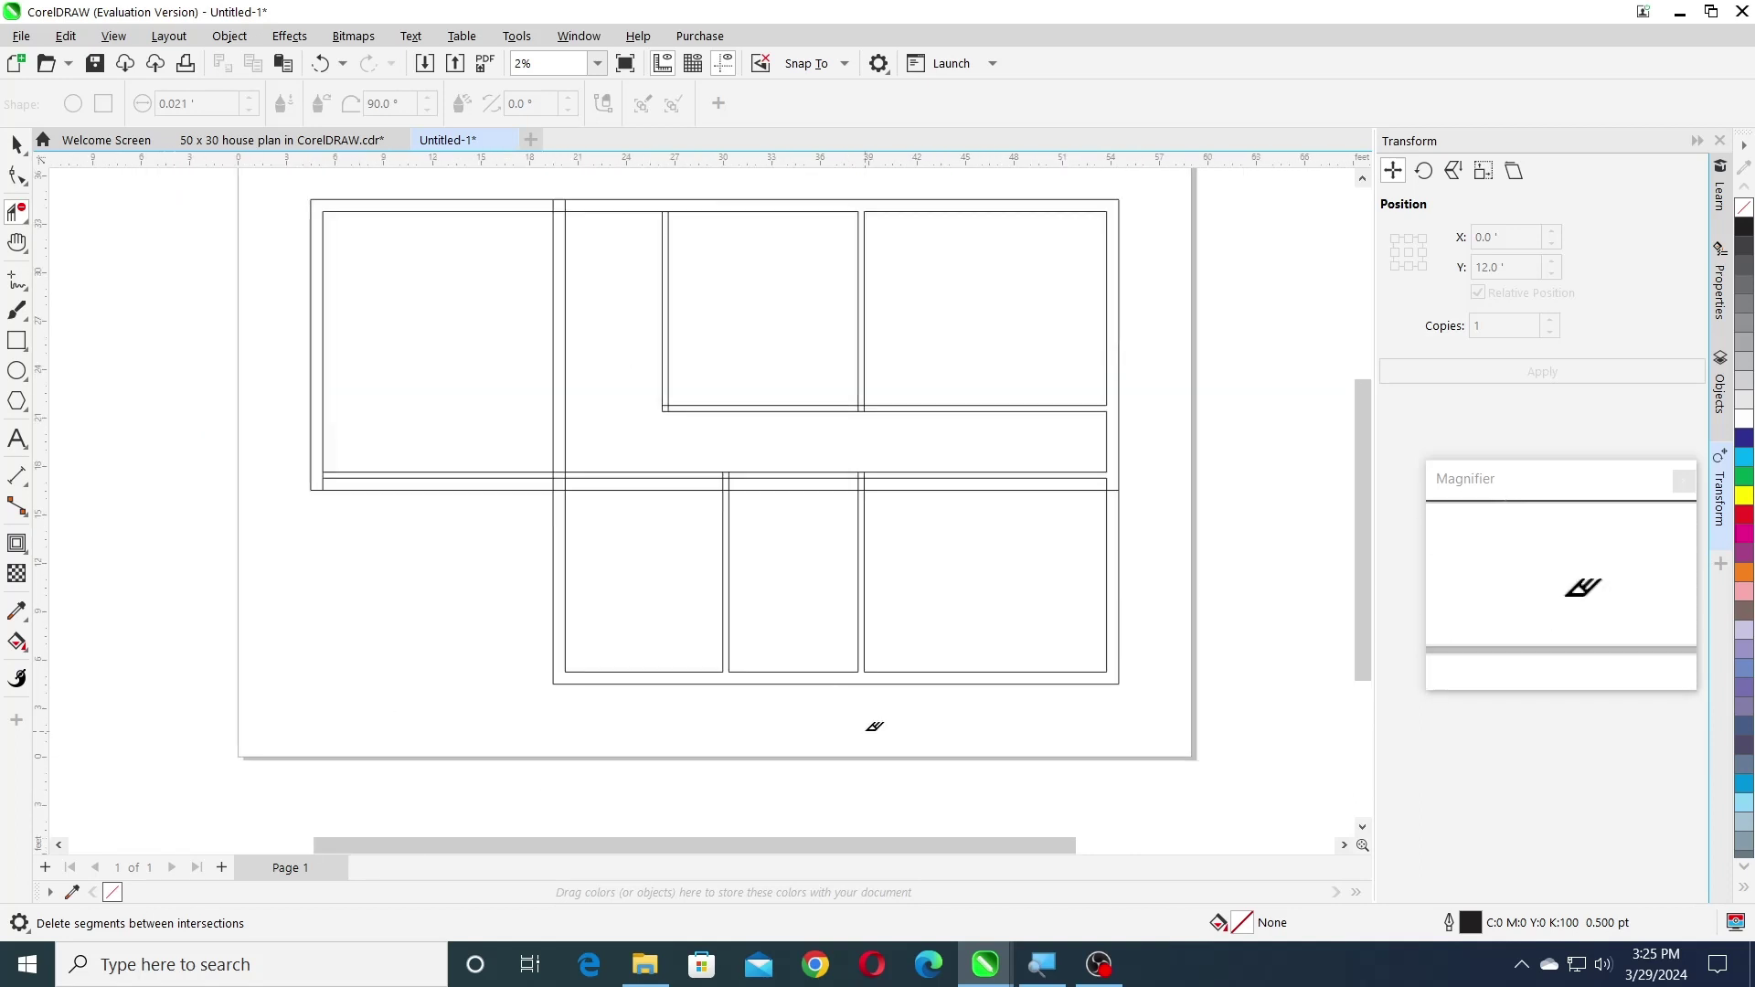
click(463, 480)
scroll(714, 563, up, 1)
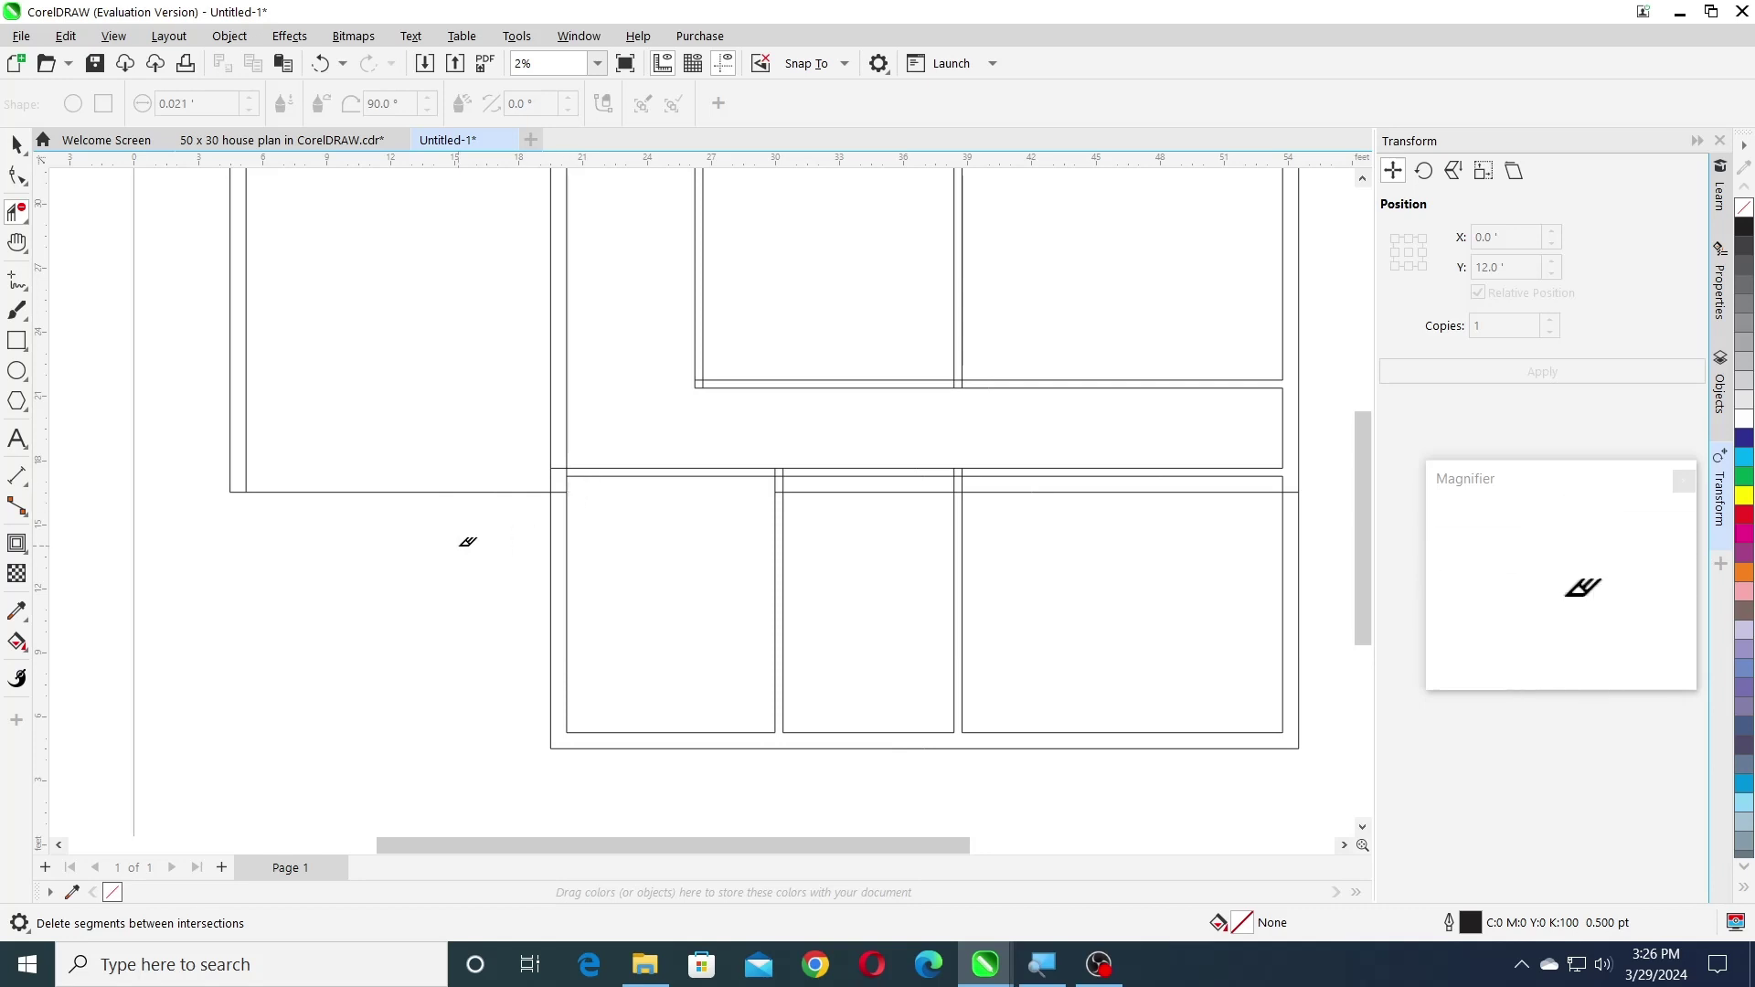
- Break apart the horizontal line 12 ft above the bottom wall and delete its portion crossing the lower right rooms
click(16, 144)
click(484, 492)
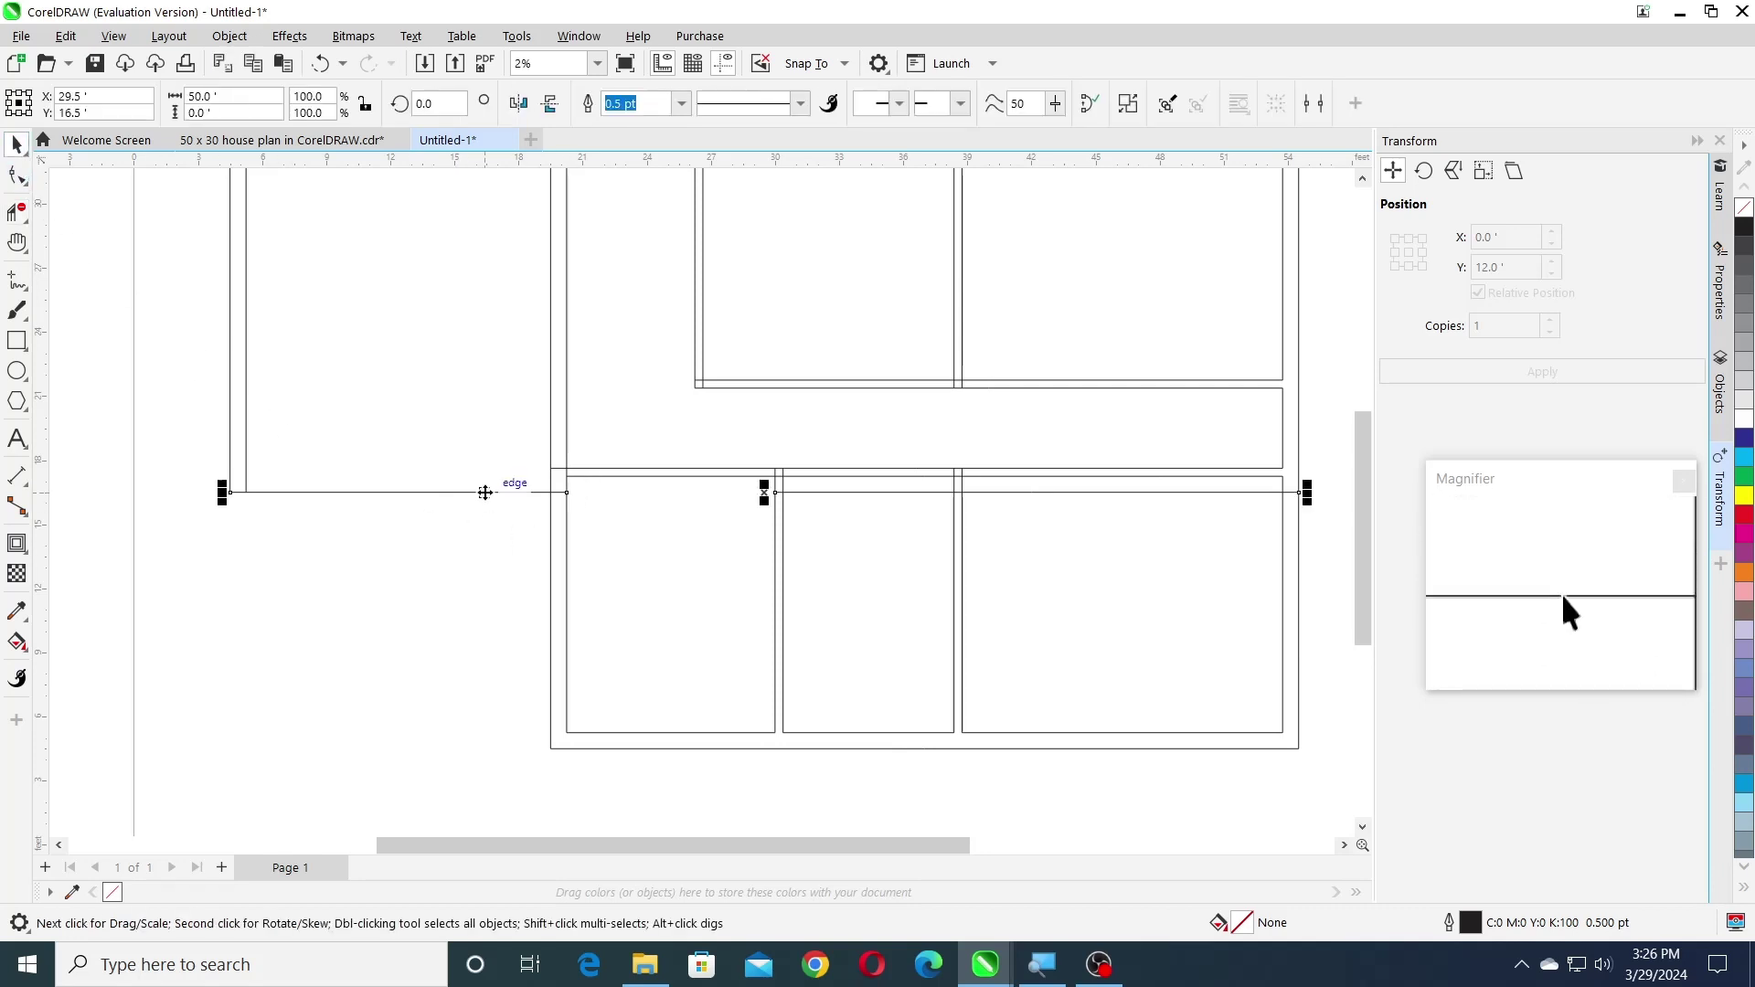
click(229, 35)
click(348, 521)
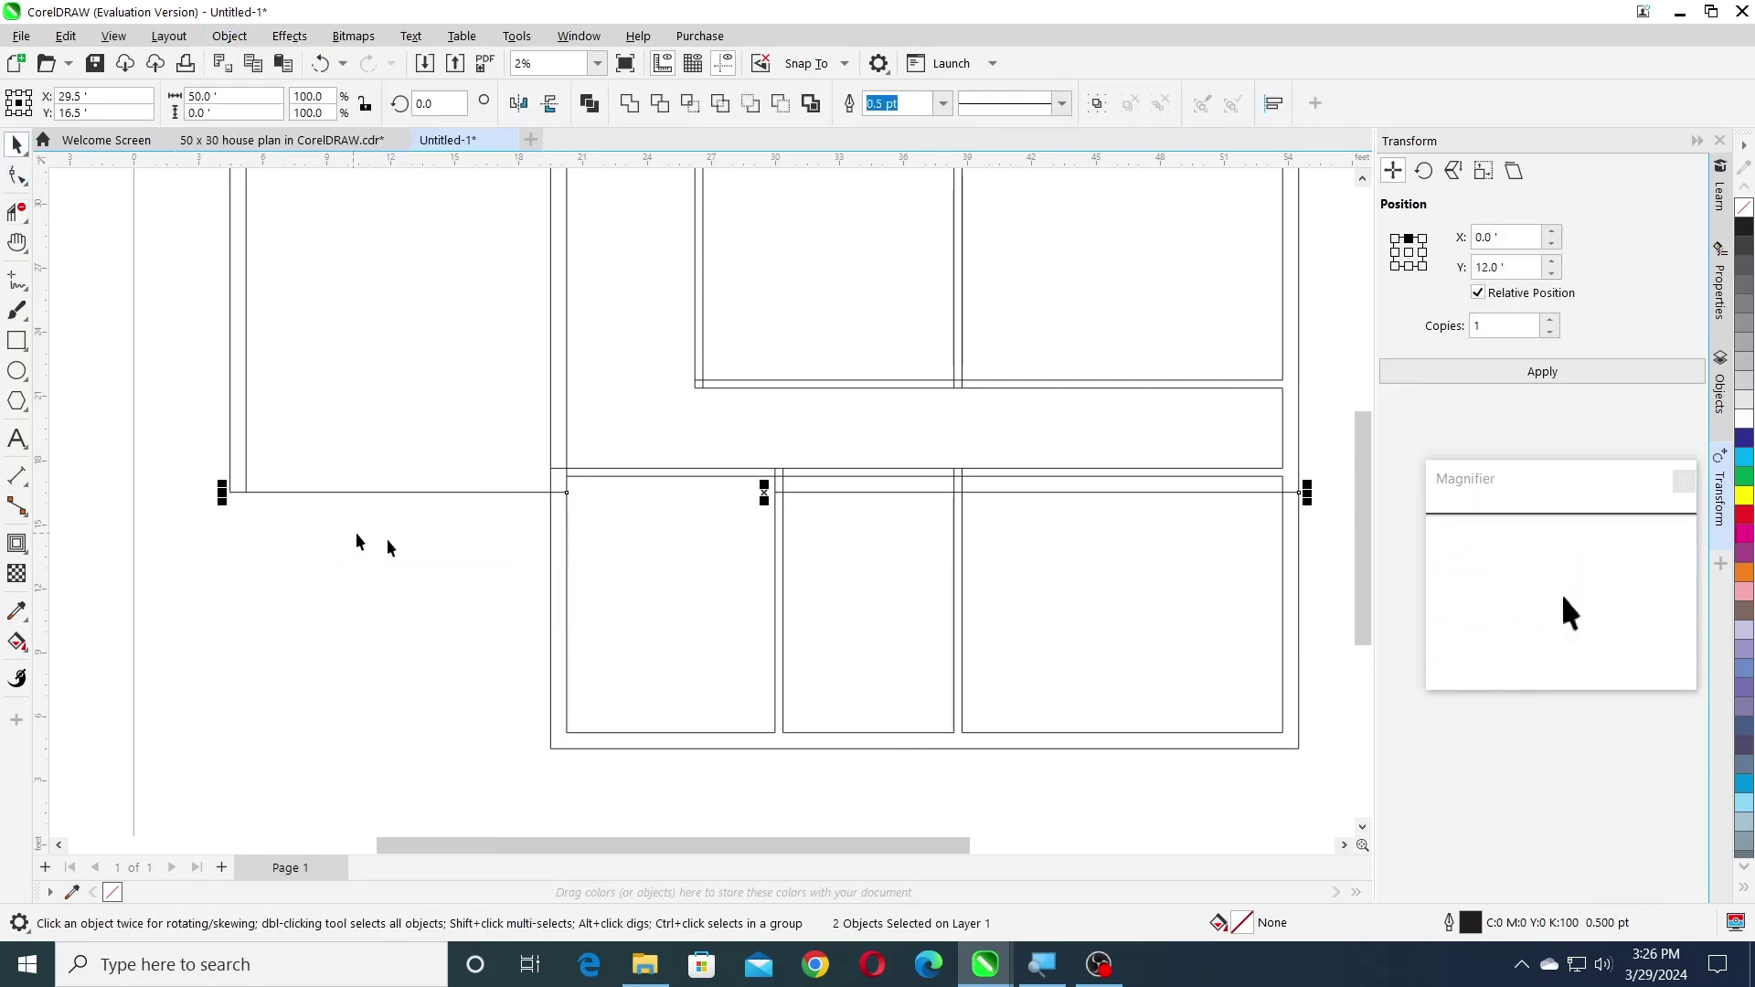
click(463, 583)
click(861, 491)
key(Delete)
key(shift+F4)
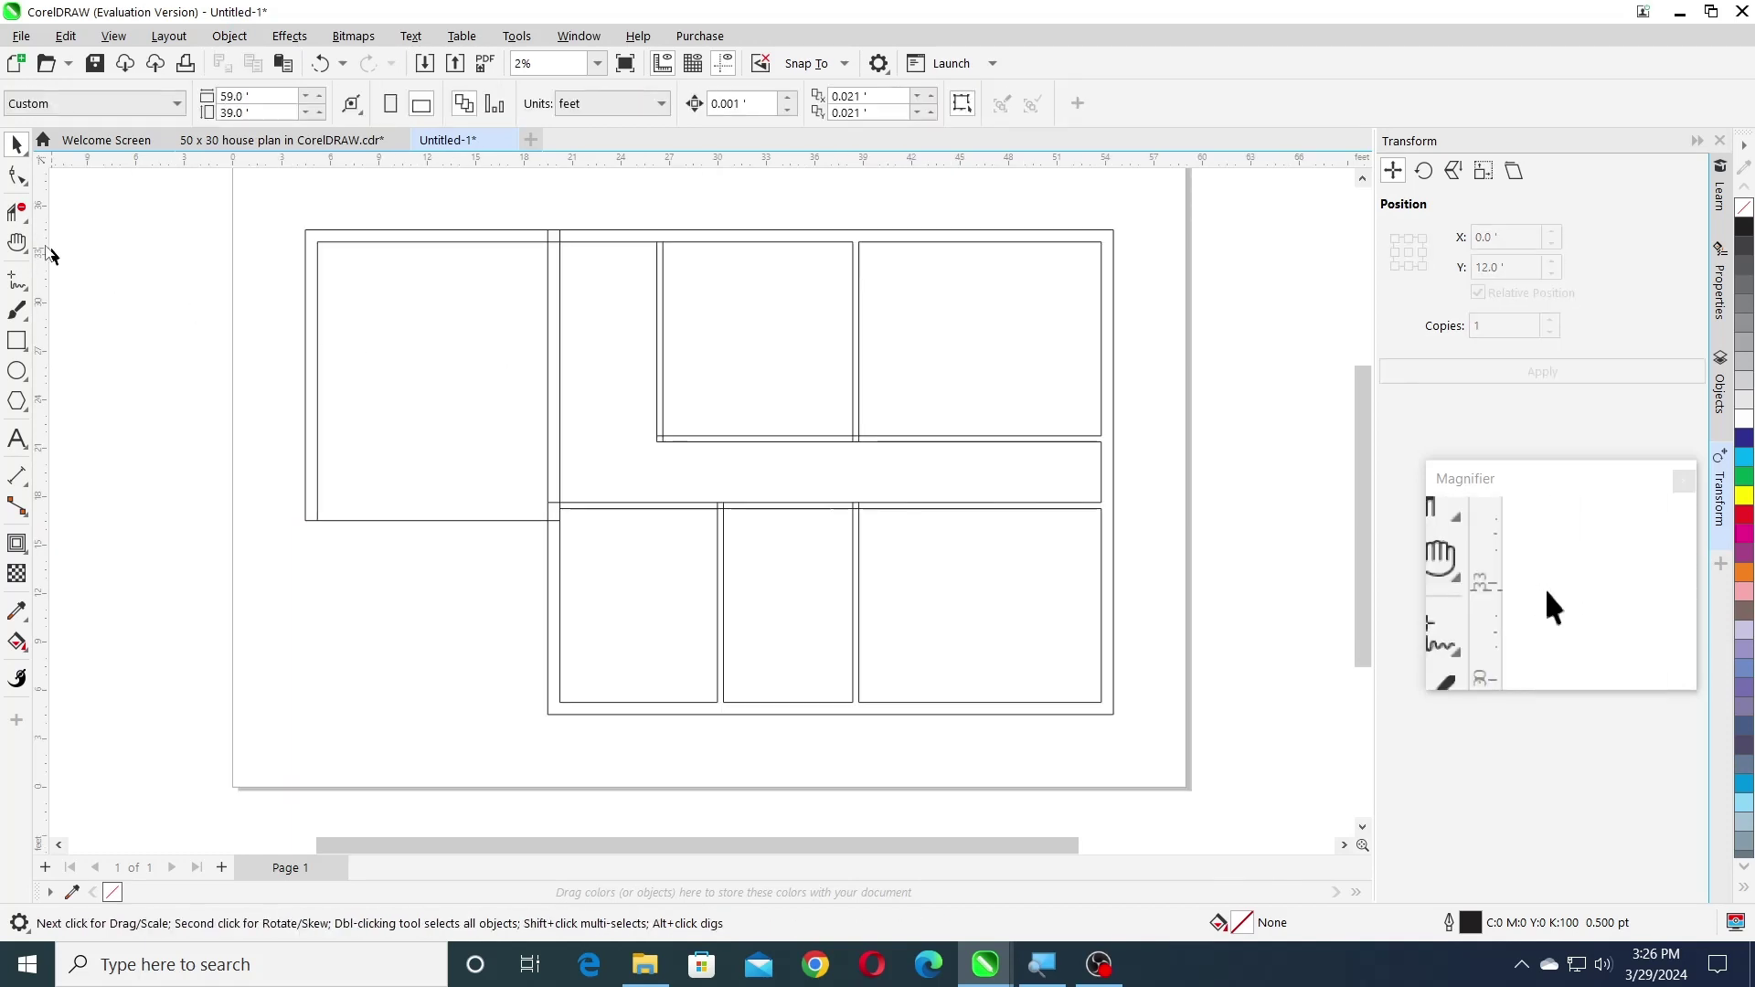
- Trim the new vertical wall's two lines above the lower rooms, break both apart and delete the stubs in the top outer wall
click(17, 211)
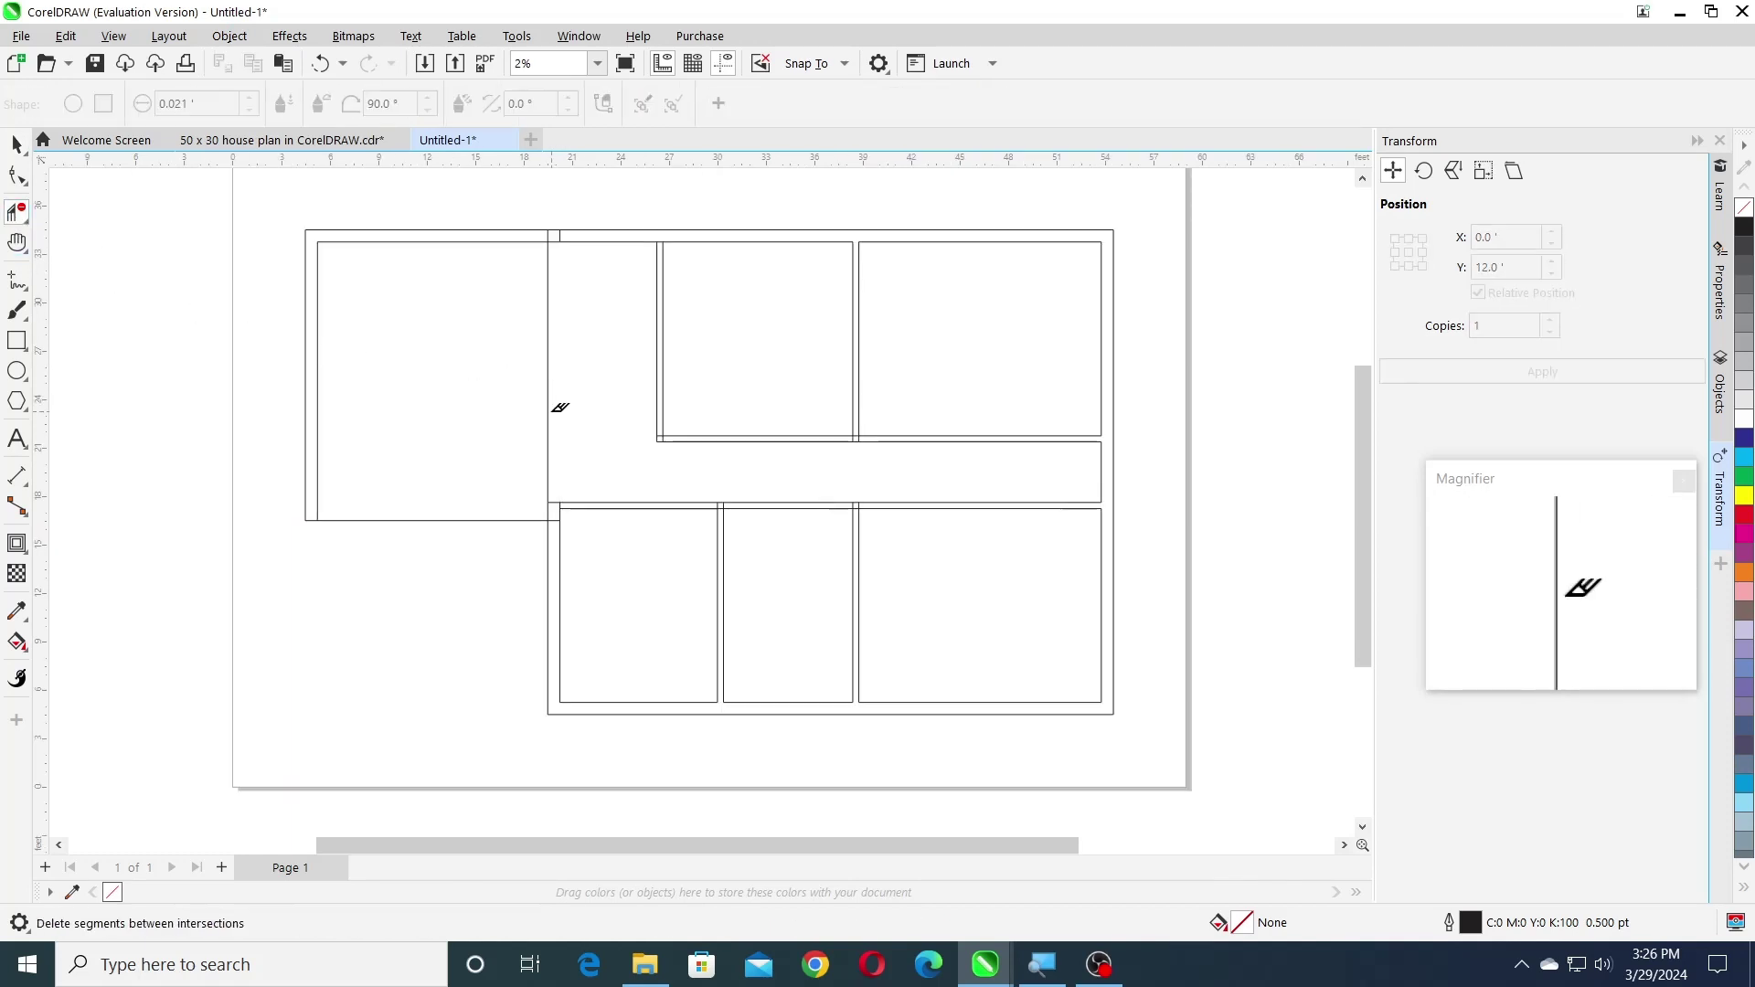
click(17, 144)
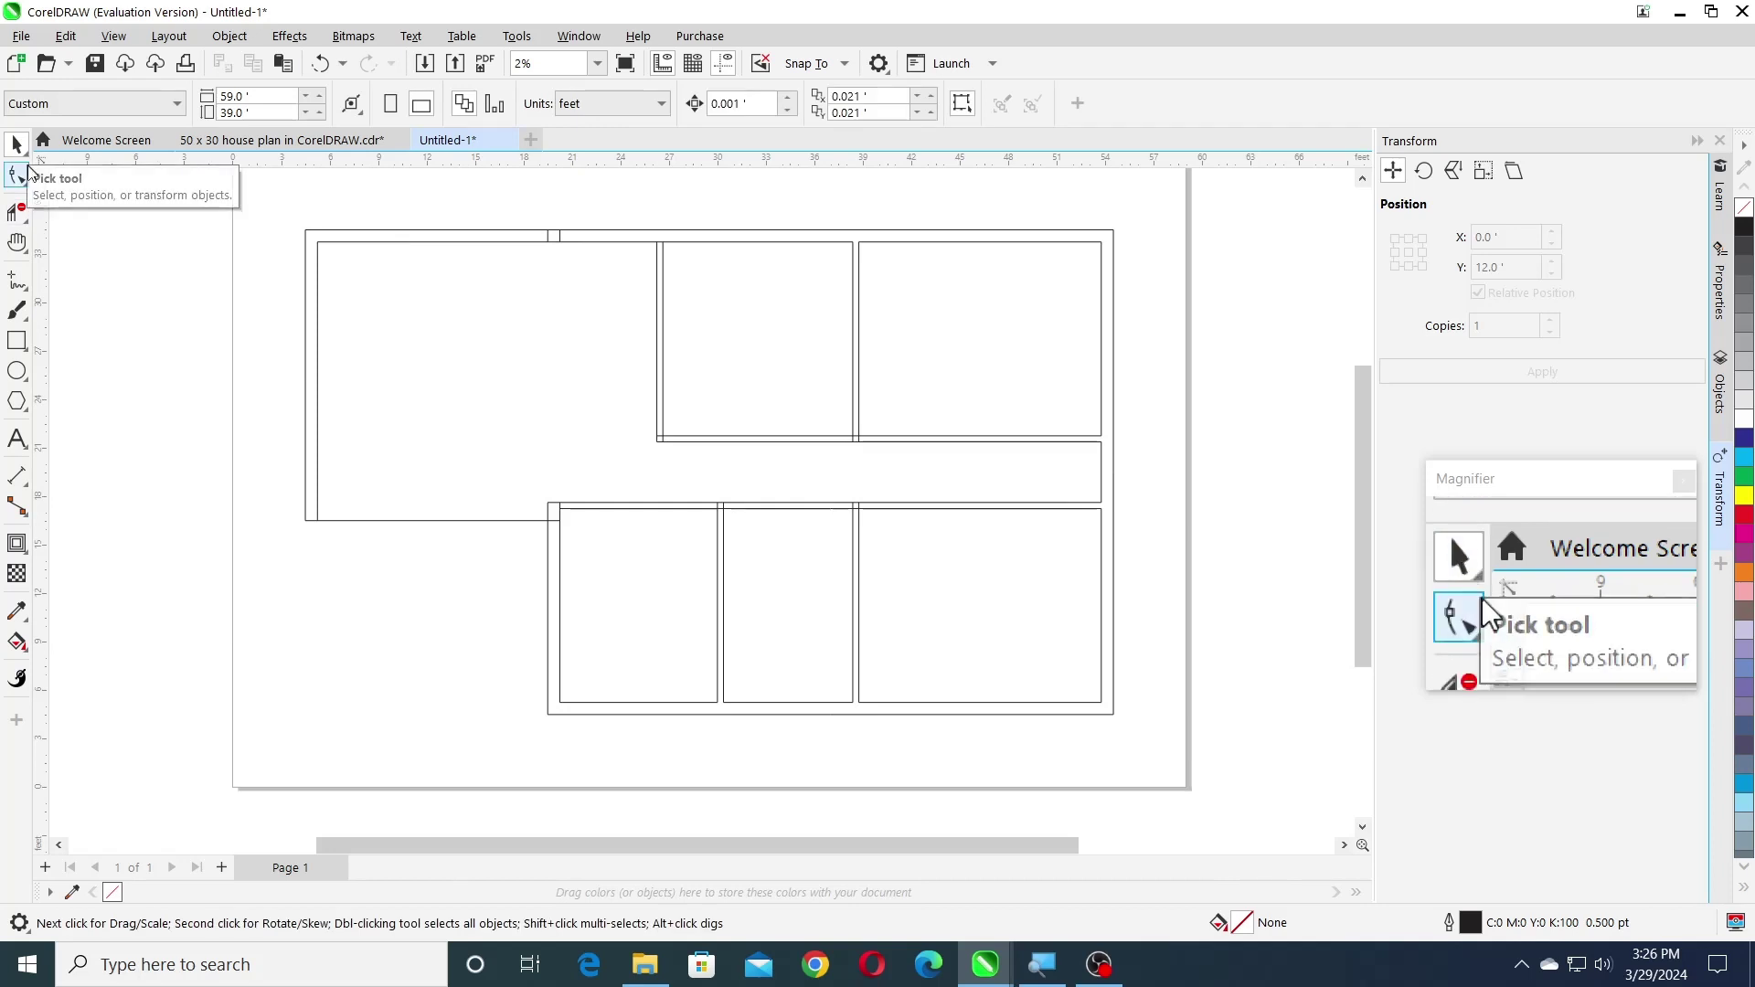
scroll(545, 567, right, 1)
click(543, 567)
click(229, 36)
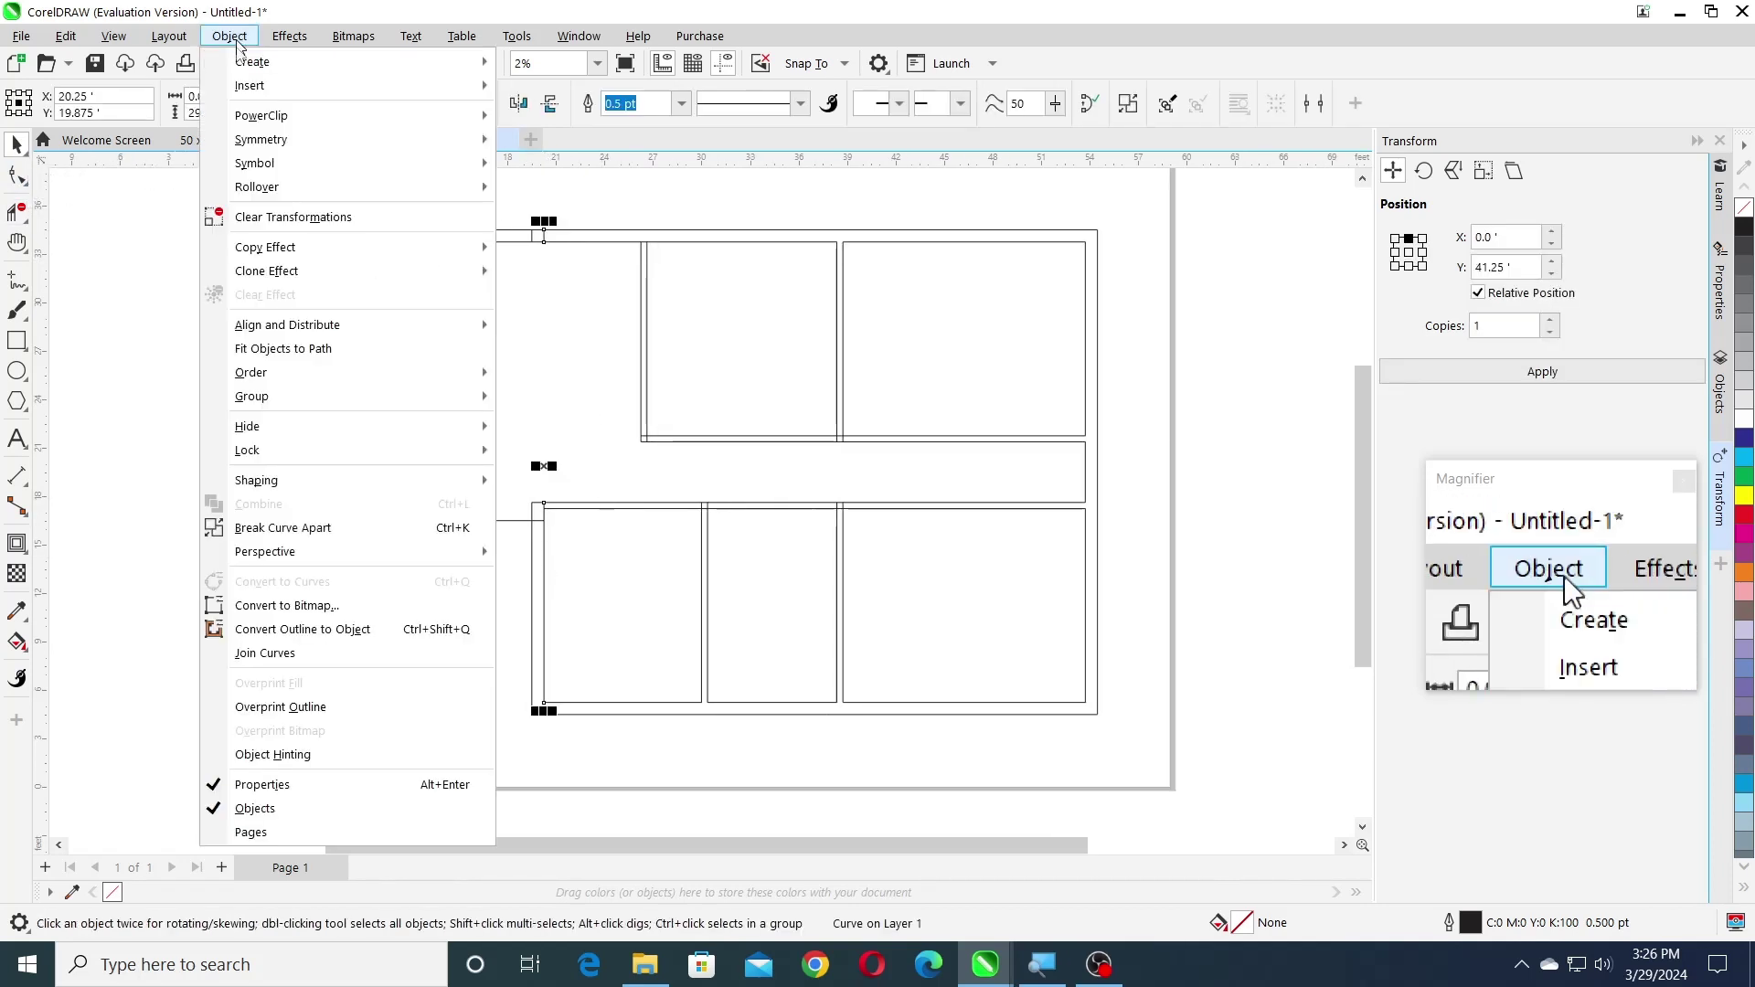
click(307, 529)
click(531, 559)
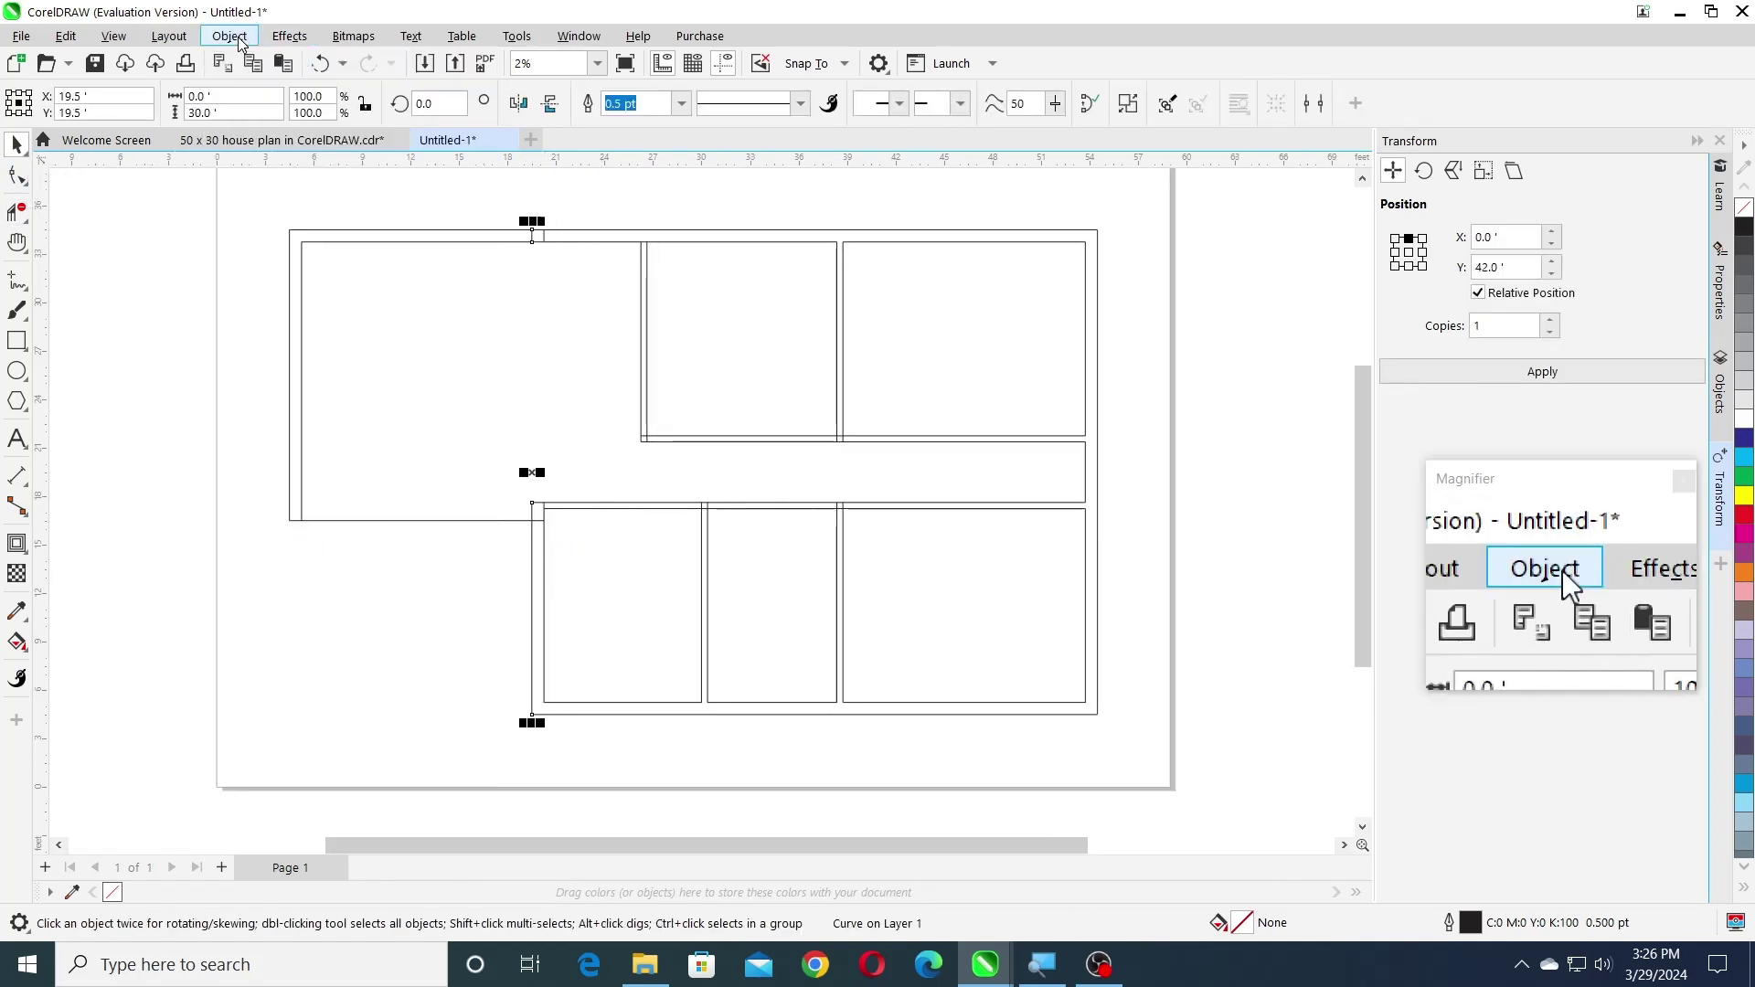
click(229, 36)
click(289, 530)
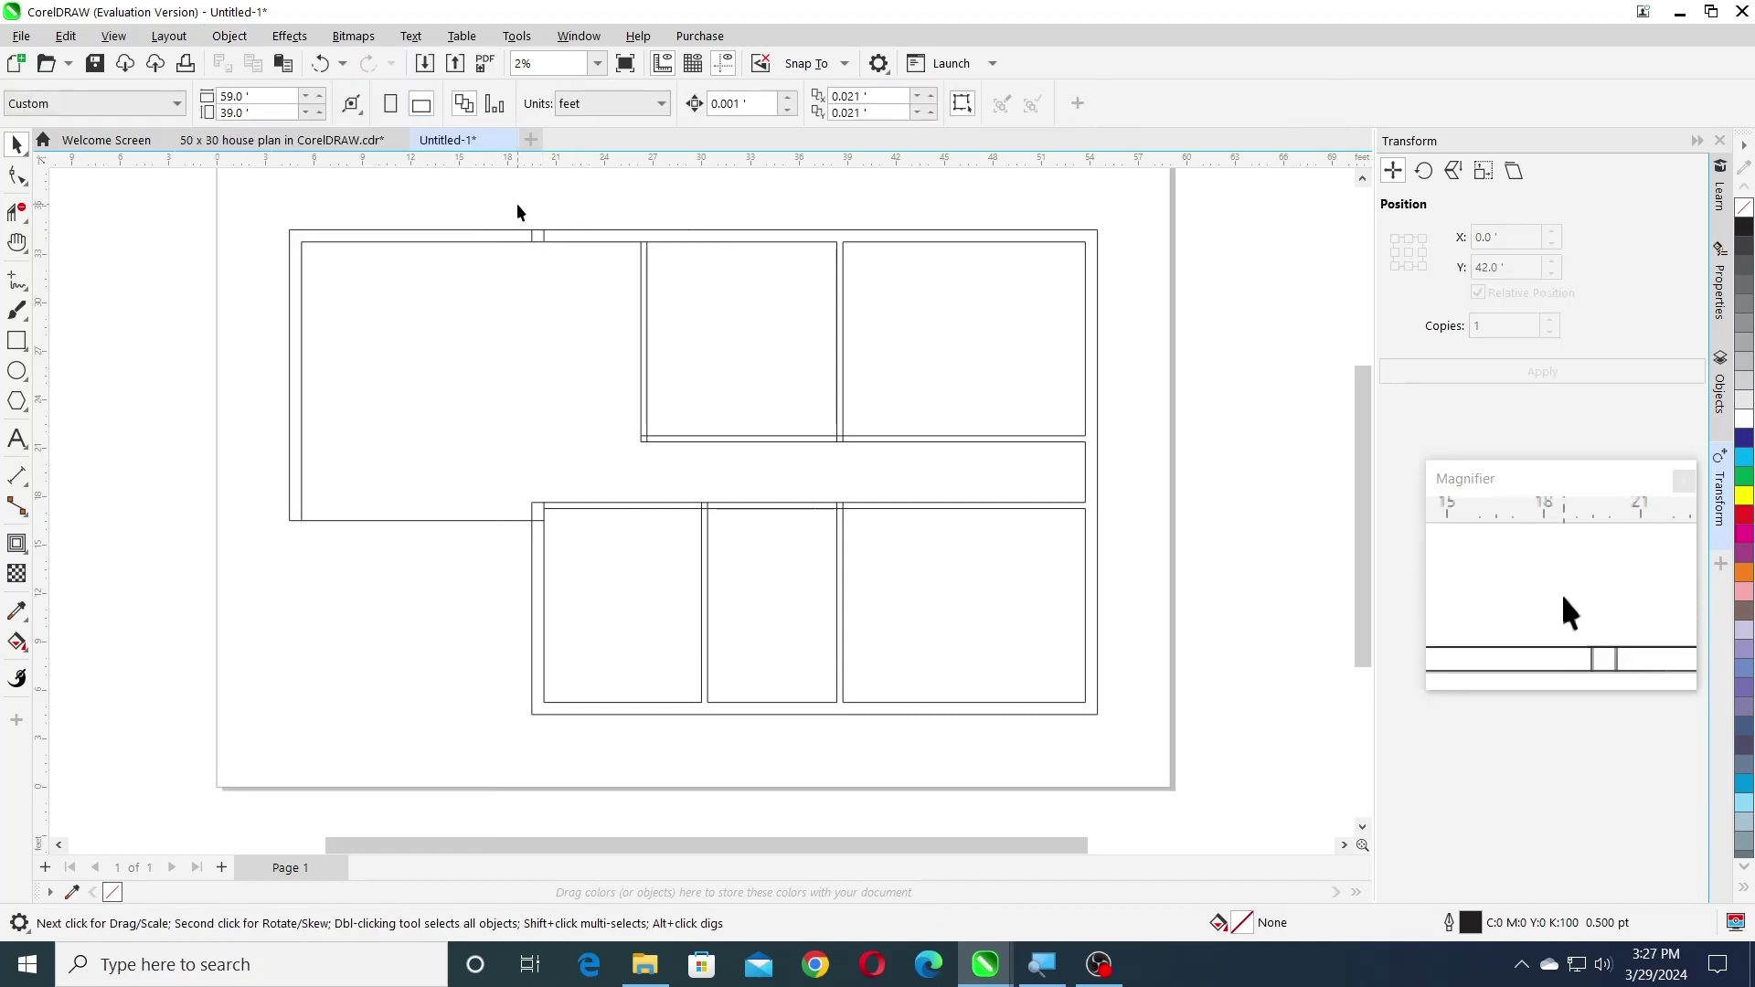
click(552, 260)
- Switch the drawing units to inches and copy the large left room's bottom wall line 9 inches upward
click(585, 102)
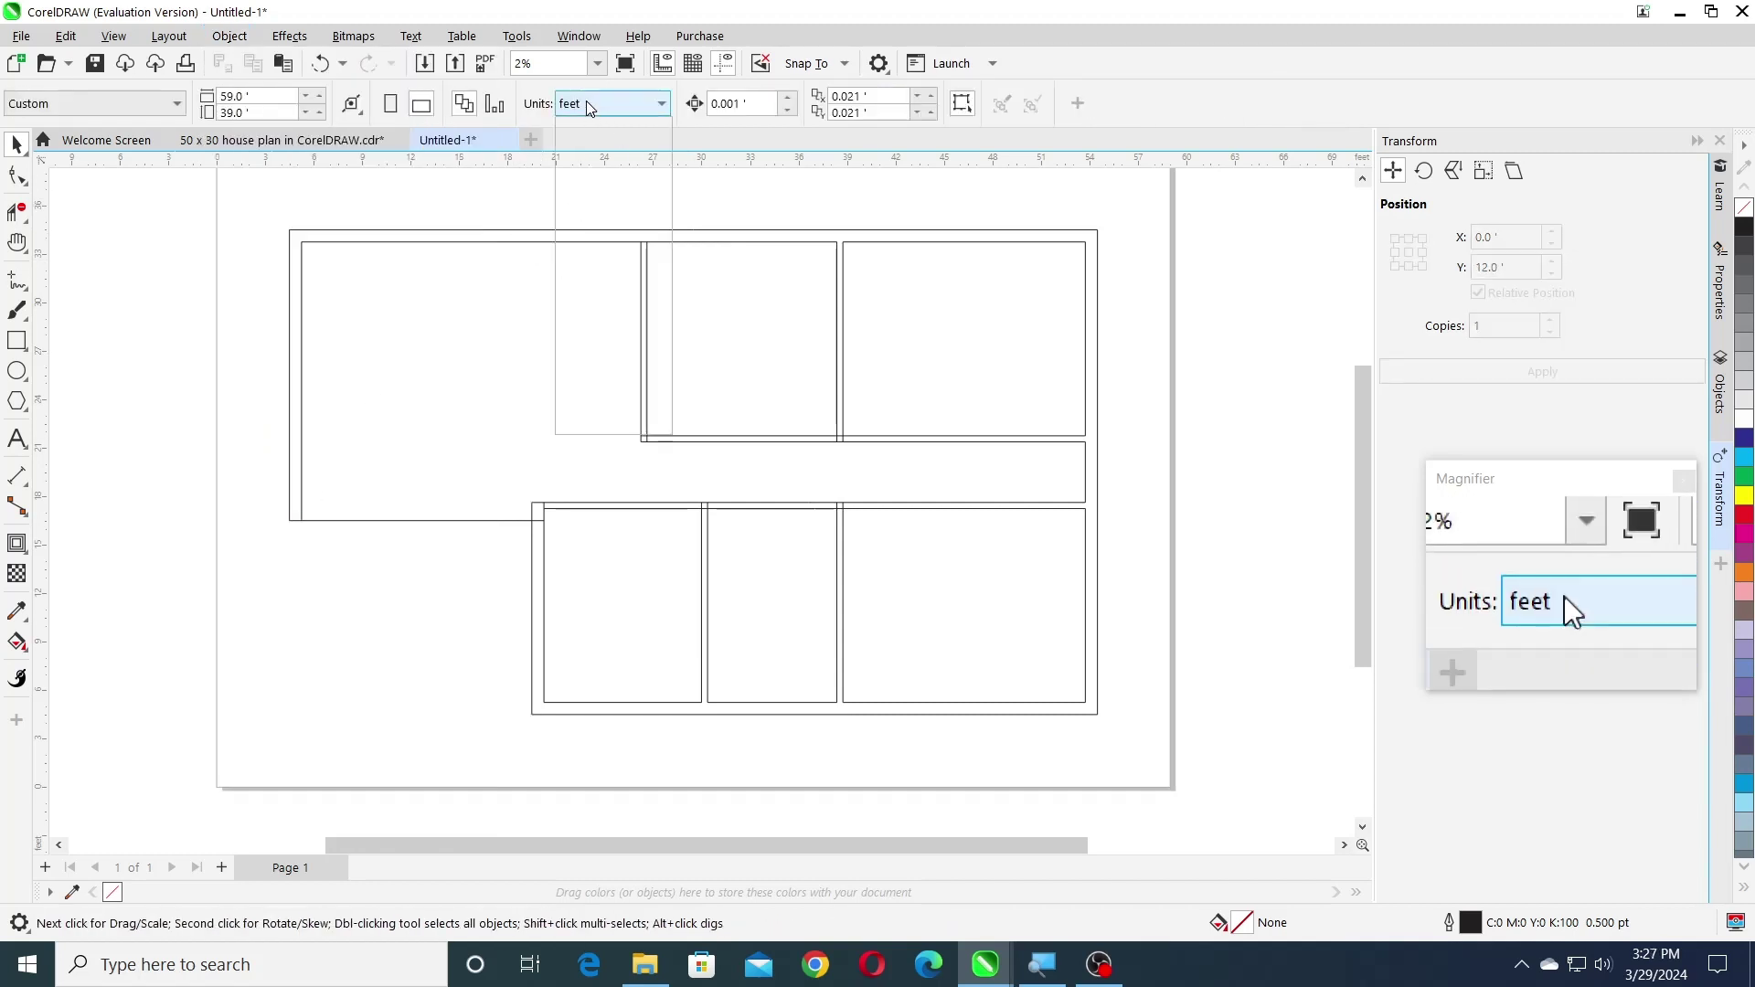
click(582, 137)
click(463, 520)
click(1523, 266)
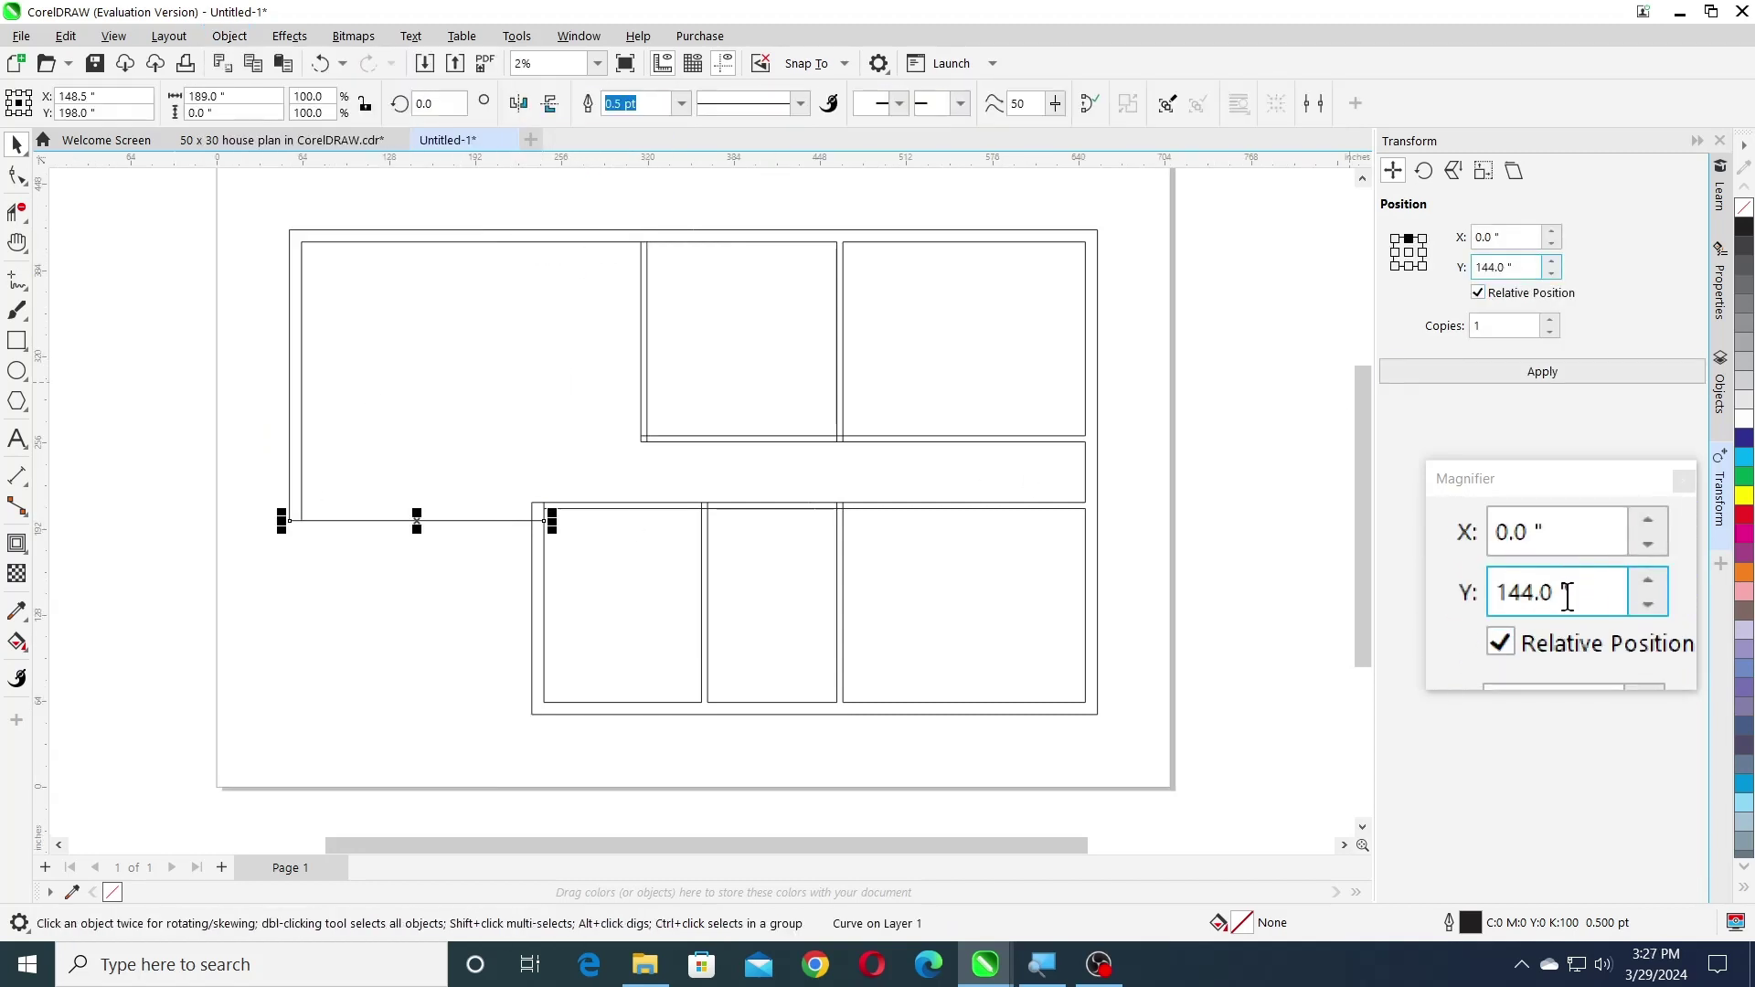
double_click(1524, 266)
text(9)
click(1542, 371)
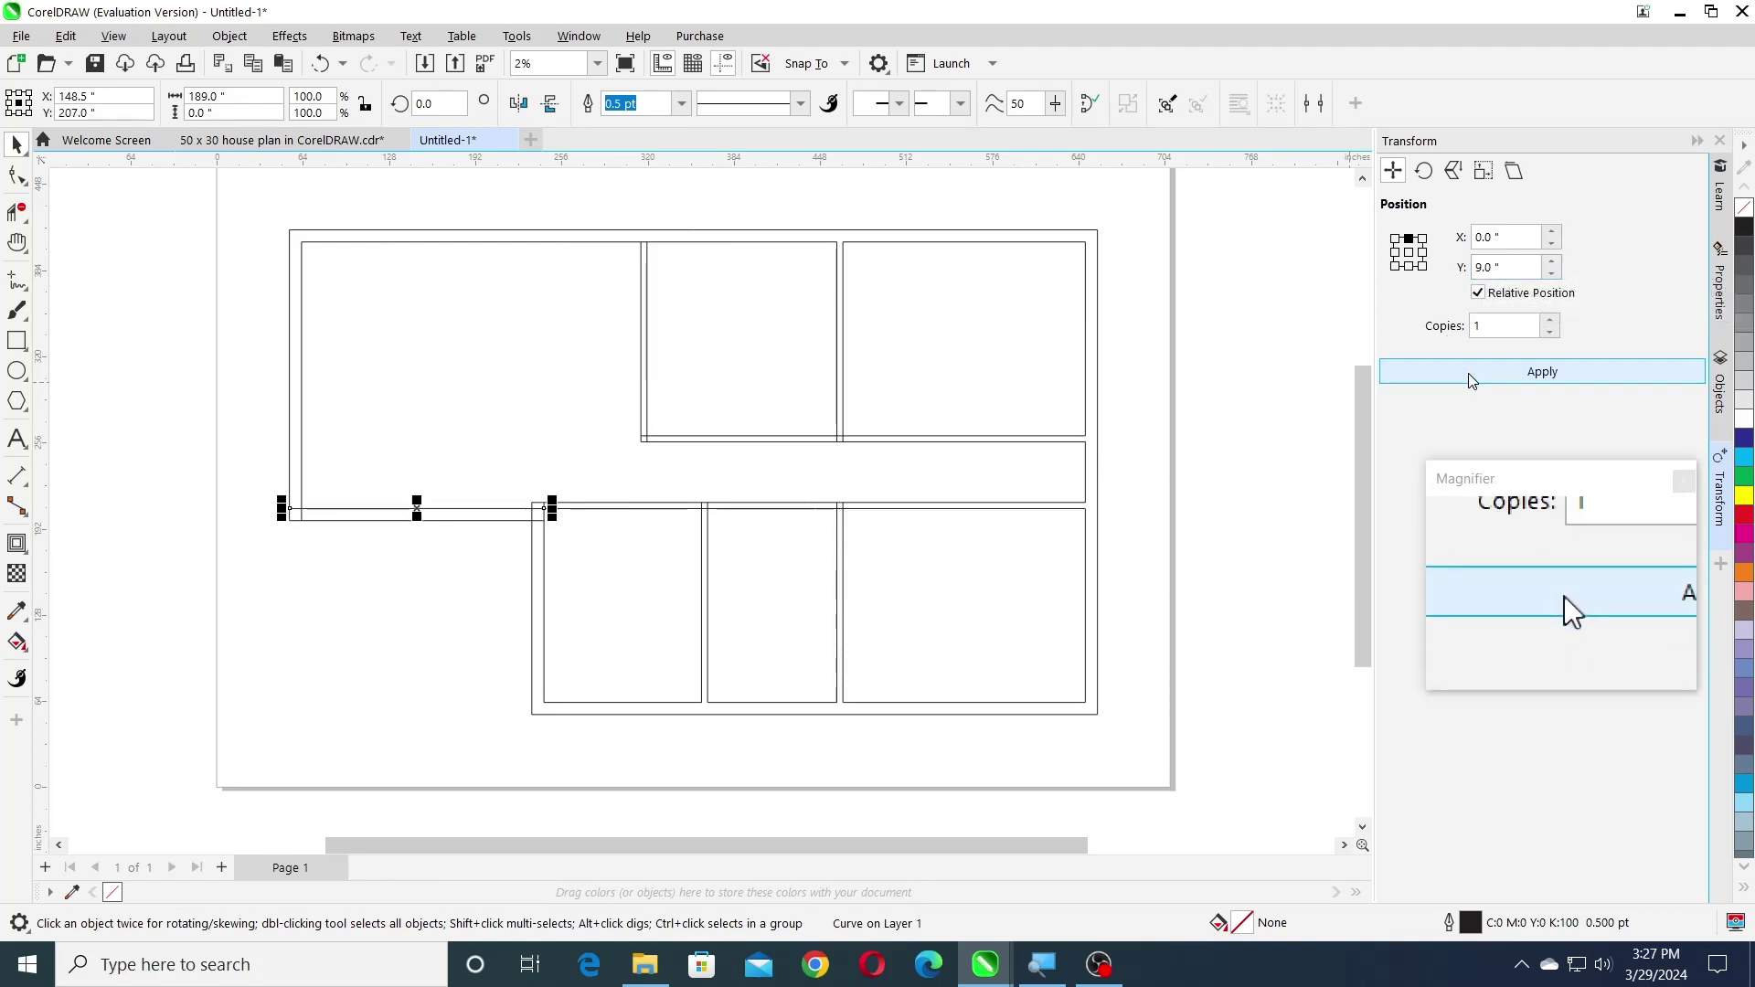
- Trim the overlapping line ends at the left room's lower corners and at the passage partition corner
scroll(381, 590, up, 1)
click(16, 212)
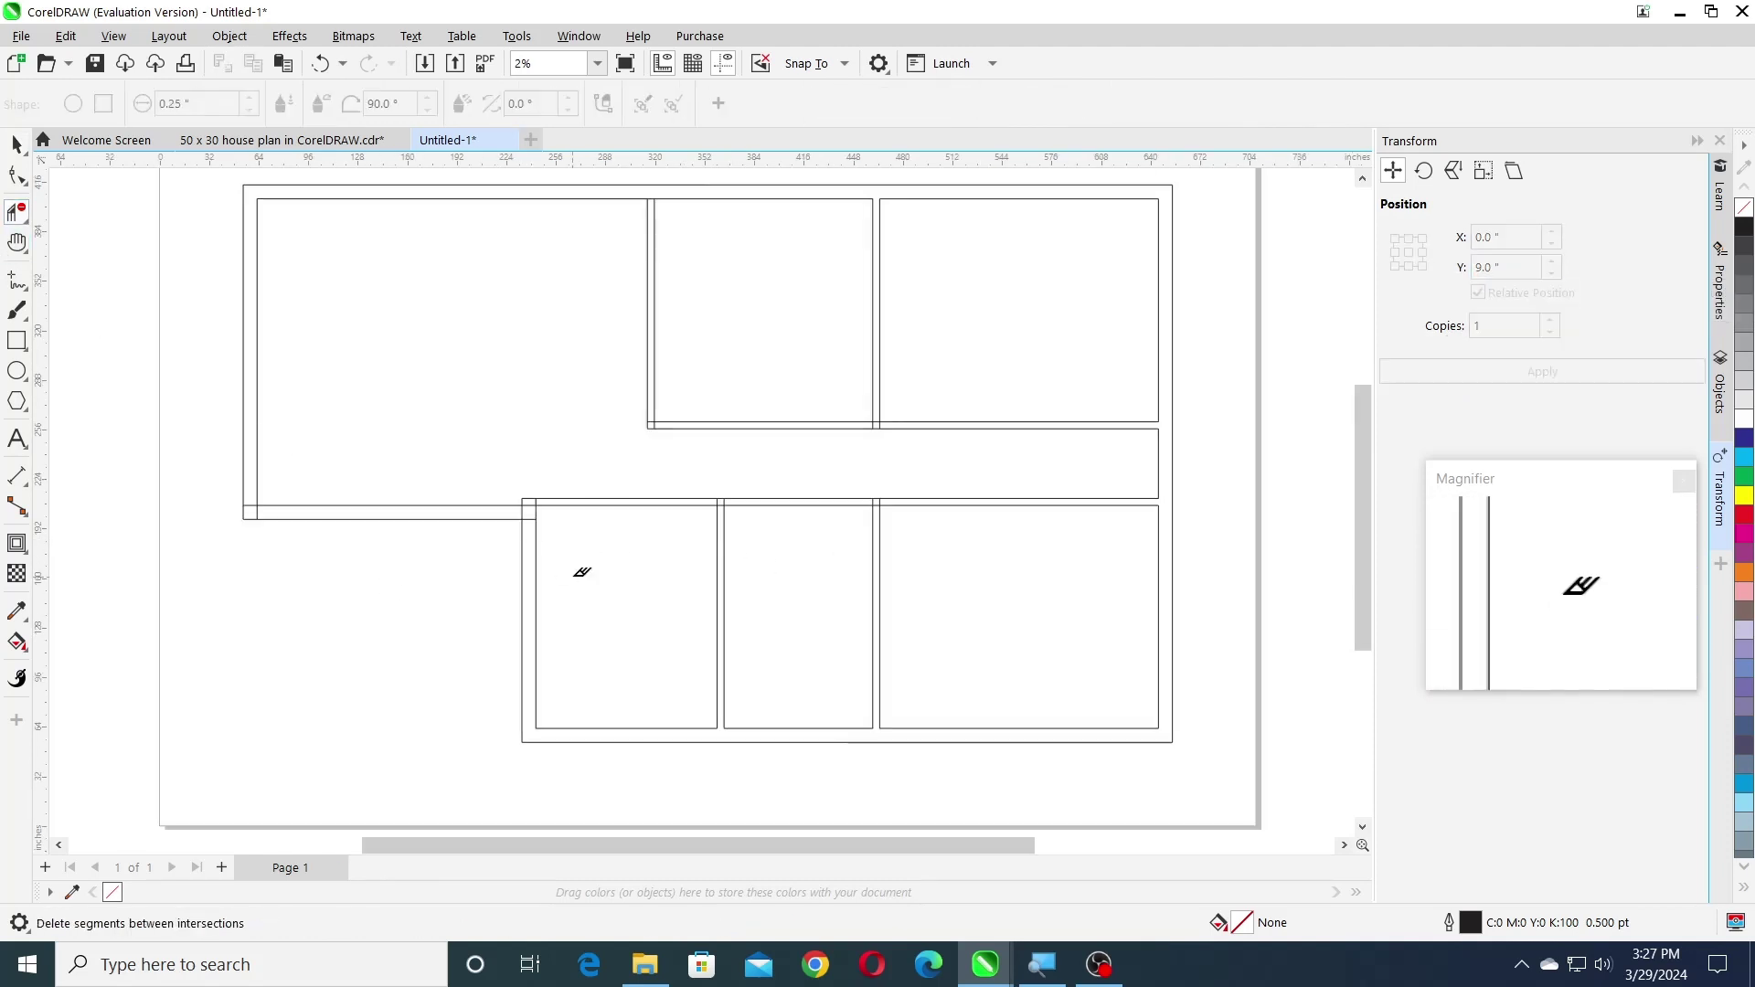
scroll(532, 476, up, 3)
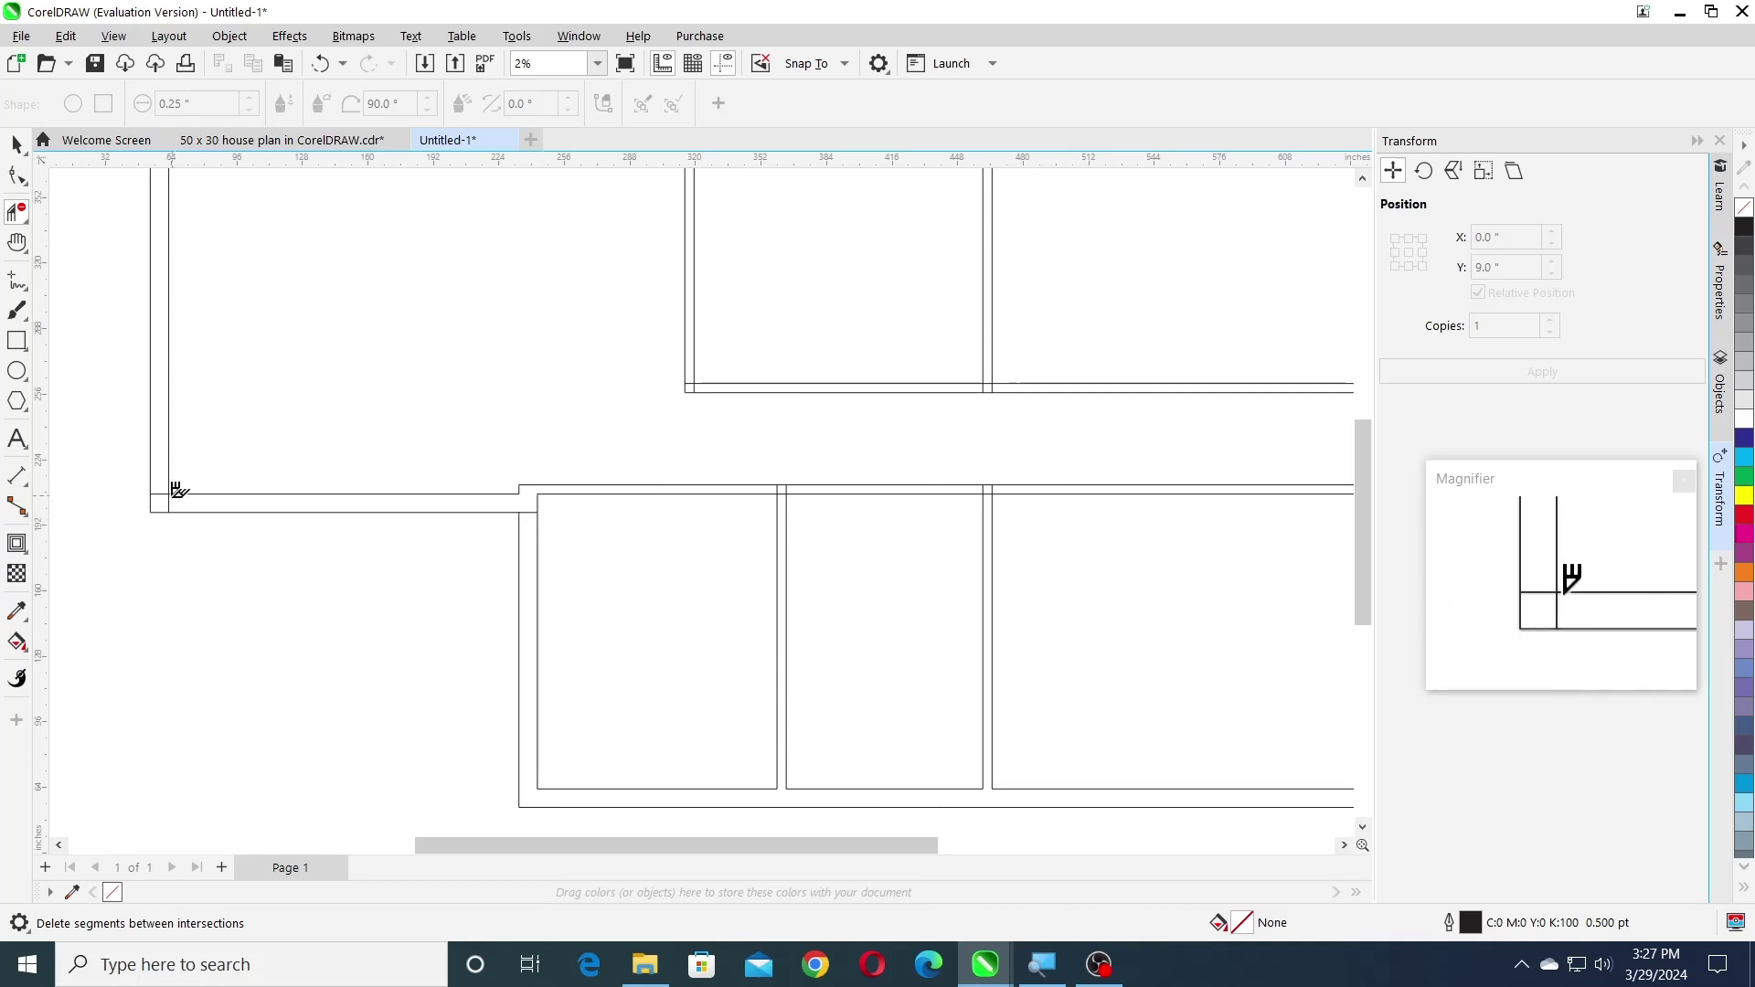
scroll(350, 611, down, 1)
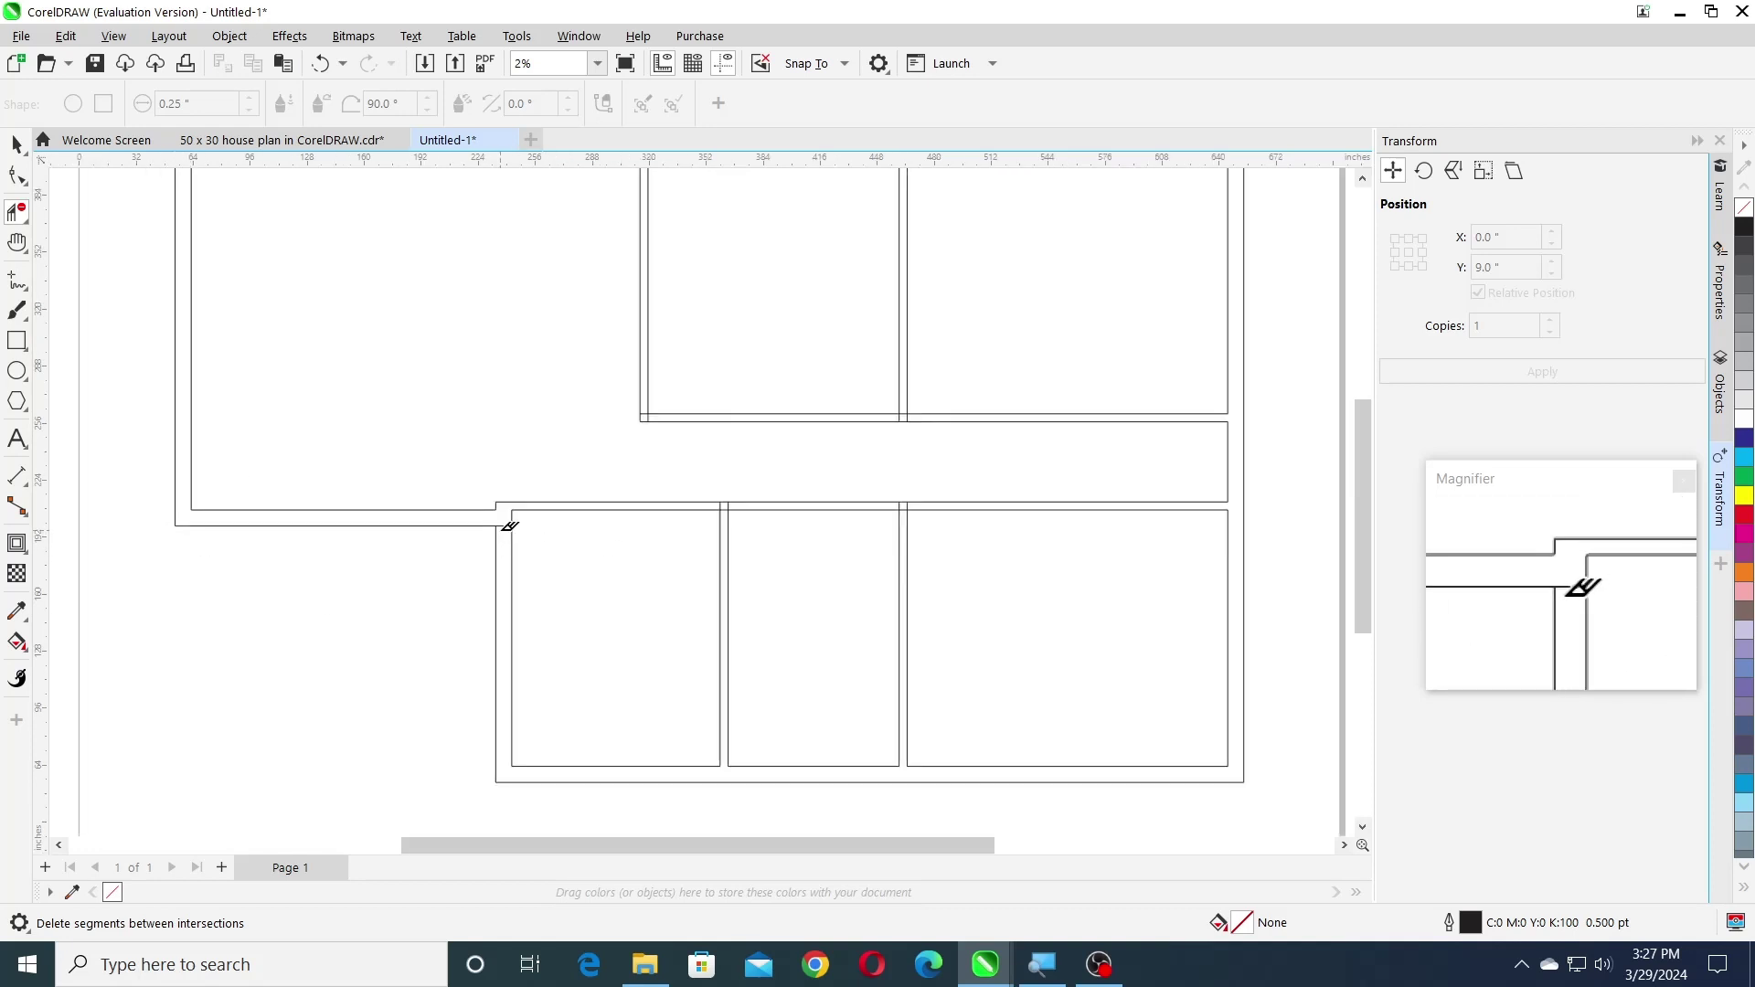
scroll(516, 527, up, 2)
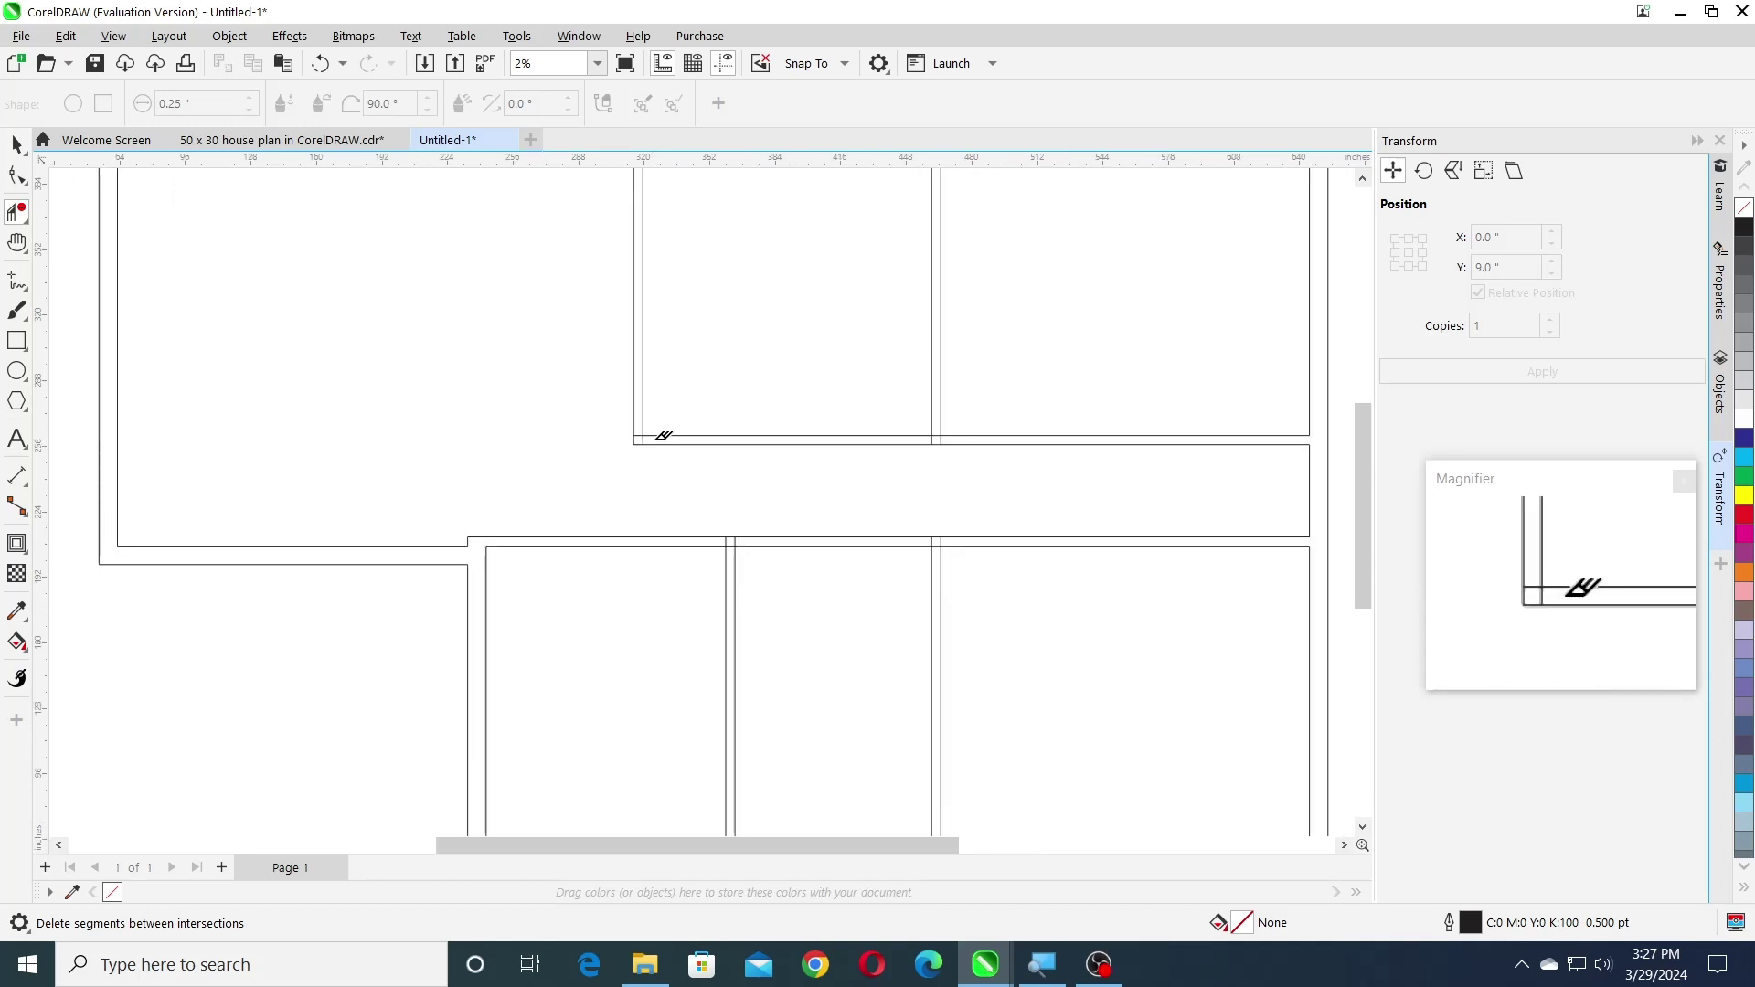
scroll(635, 431, down, 2)
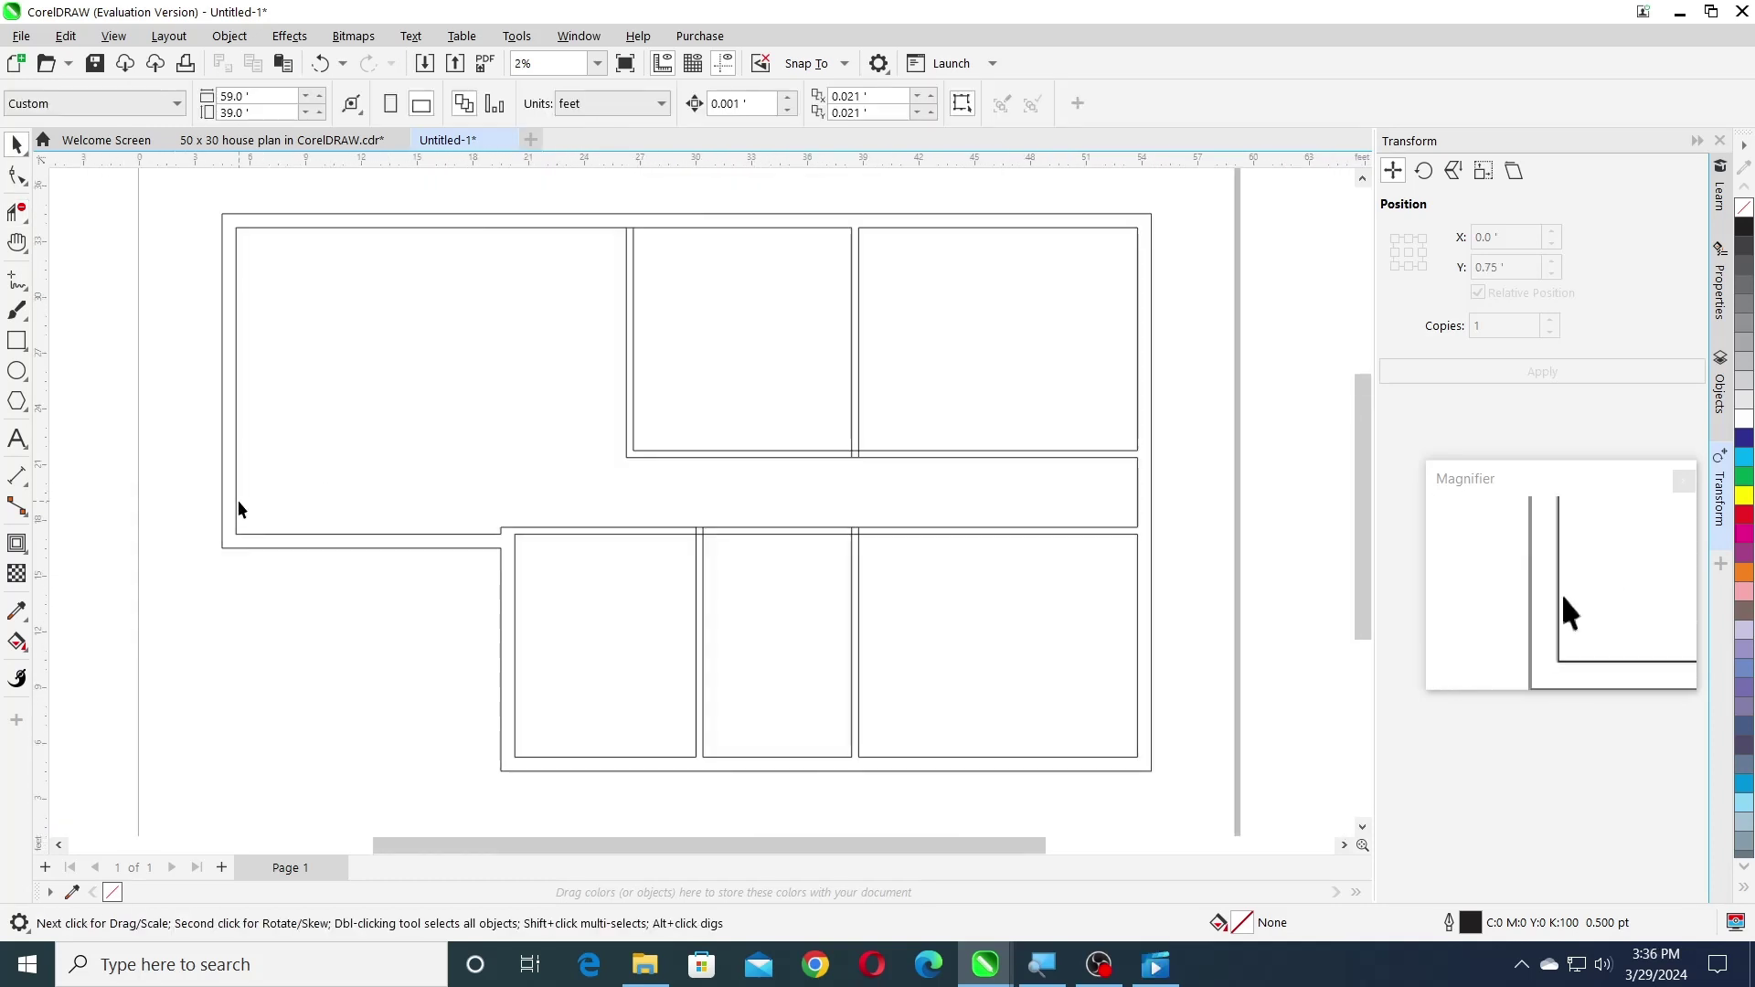
- Extend the left wall's inner line below the bottom wall, copy it 3.6 ft to the right and trim out the wall opening between them
click(237, 504)
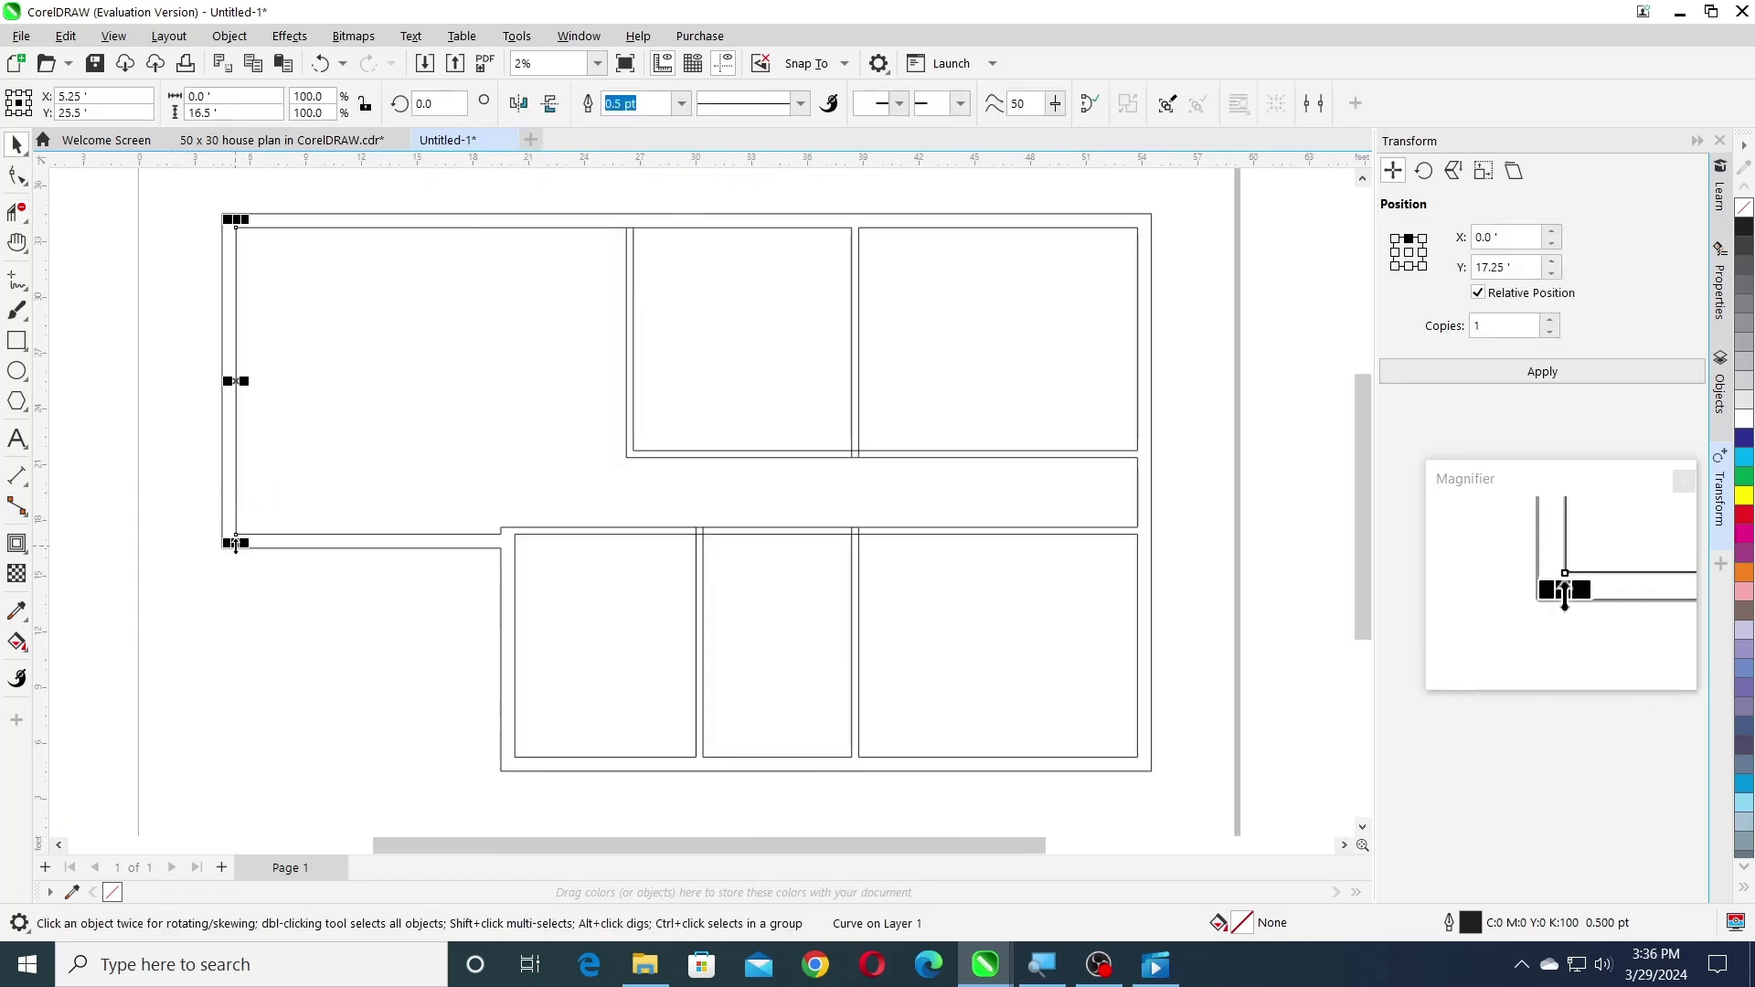
click(1422, 252)
click(1533, 237)
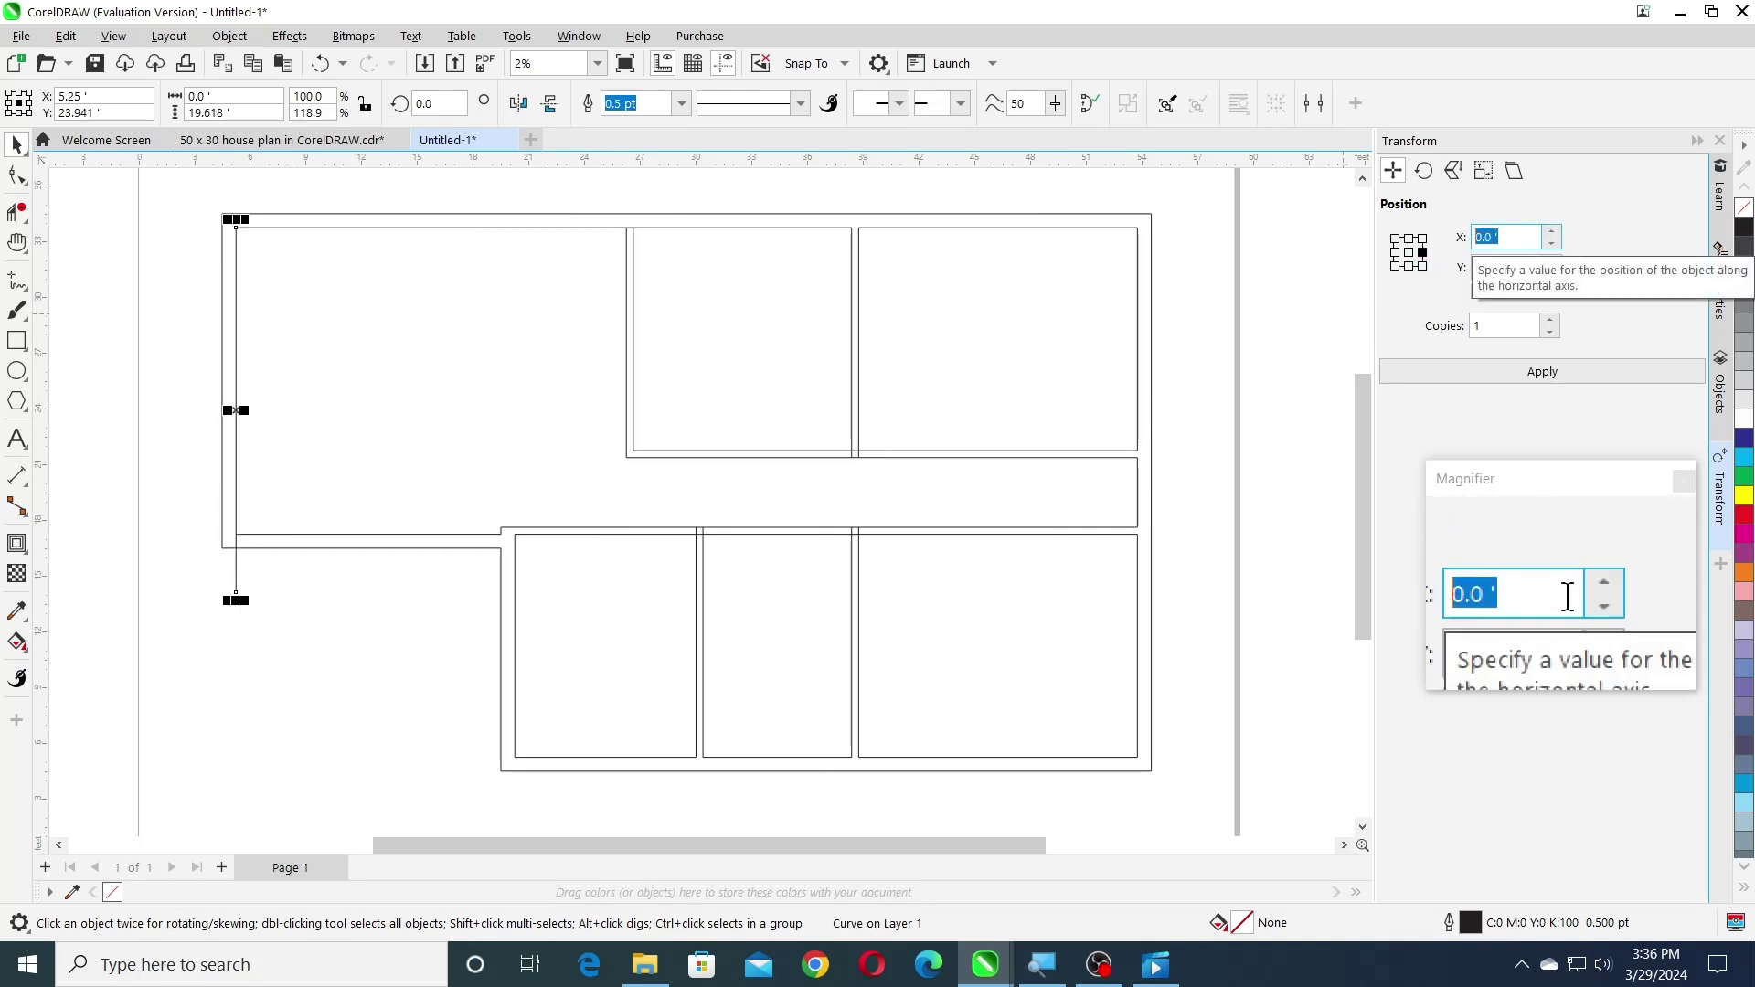
text(3.6)
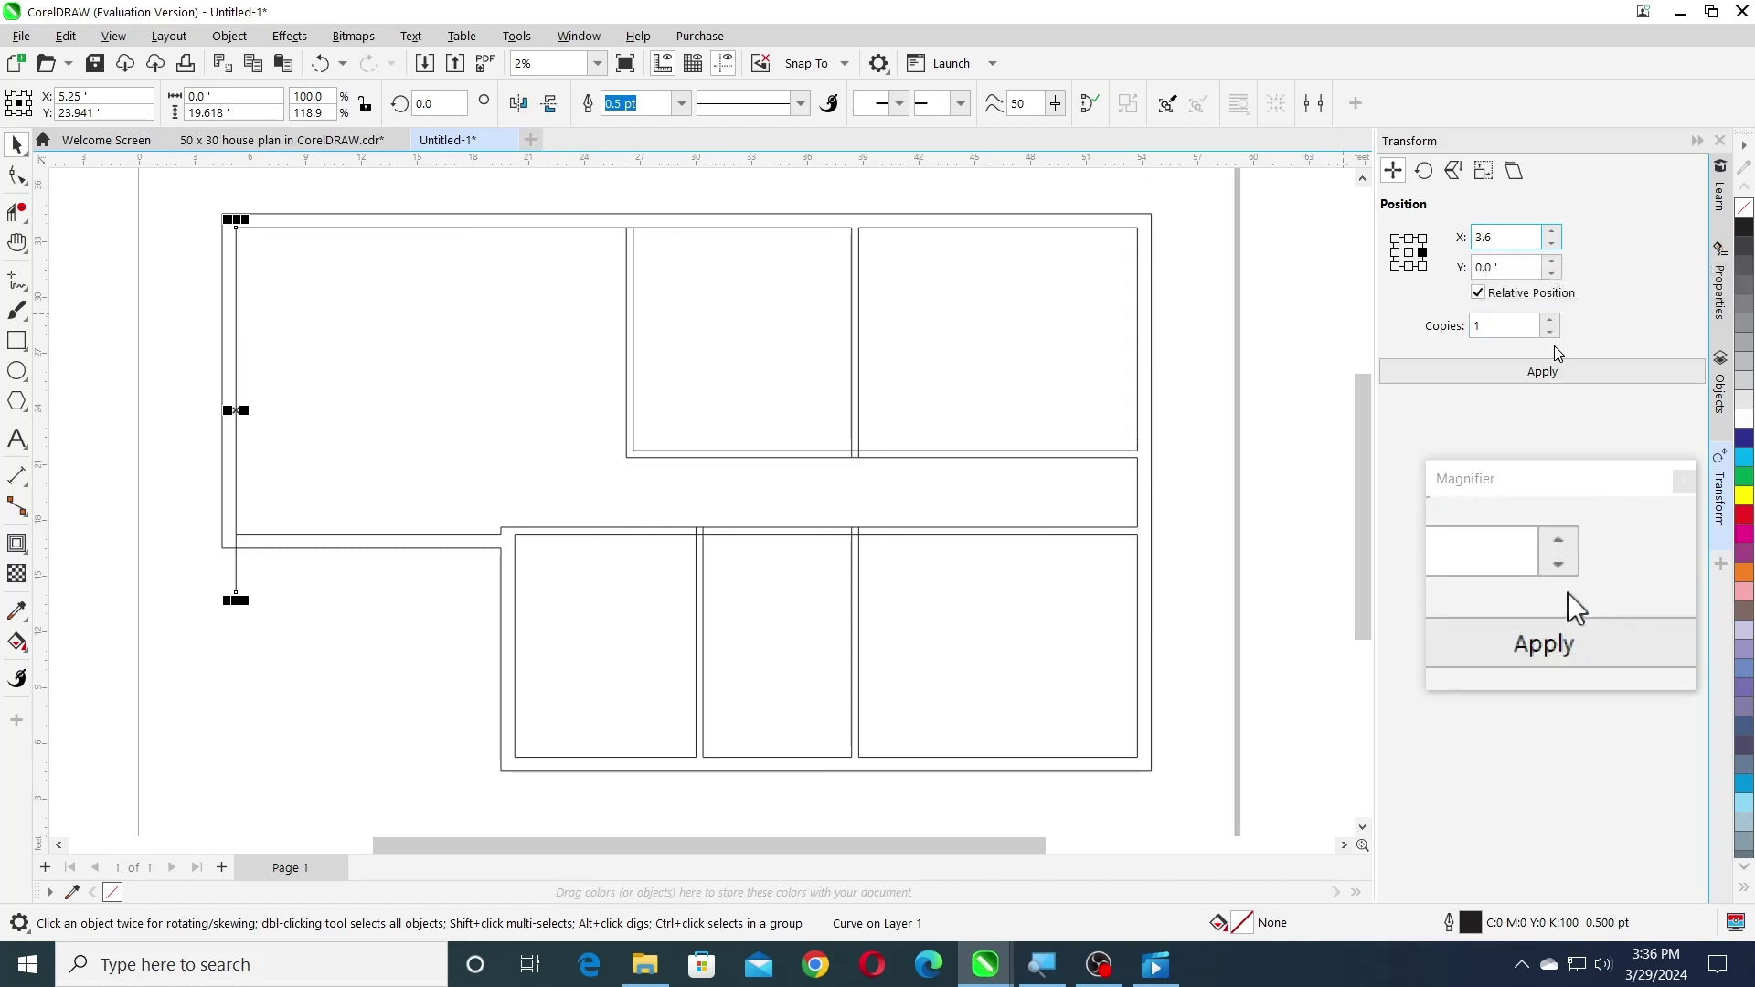
click(1542, 371)
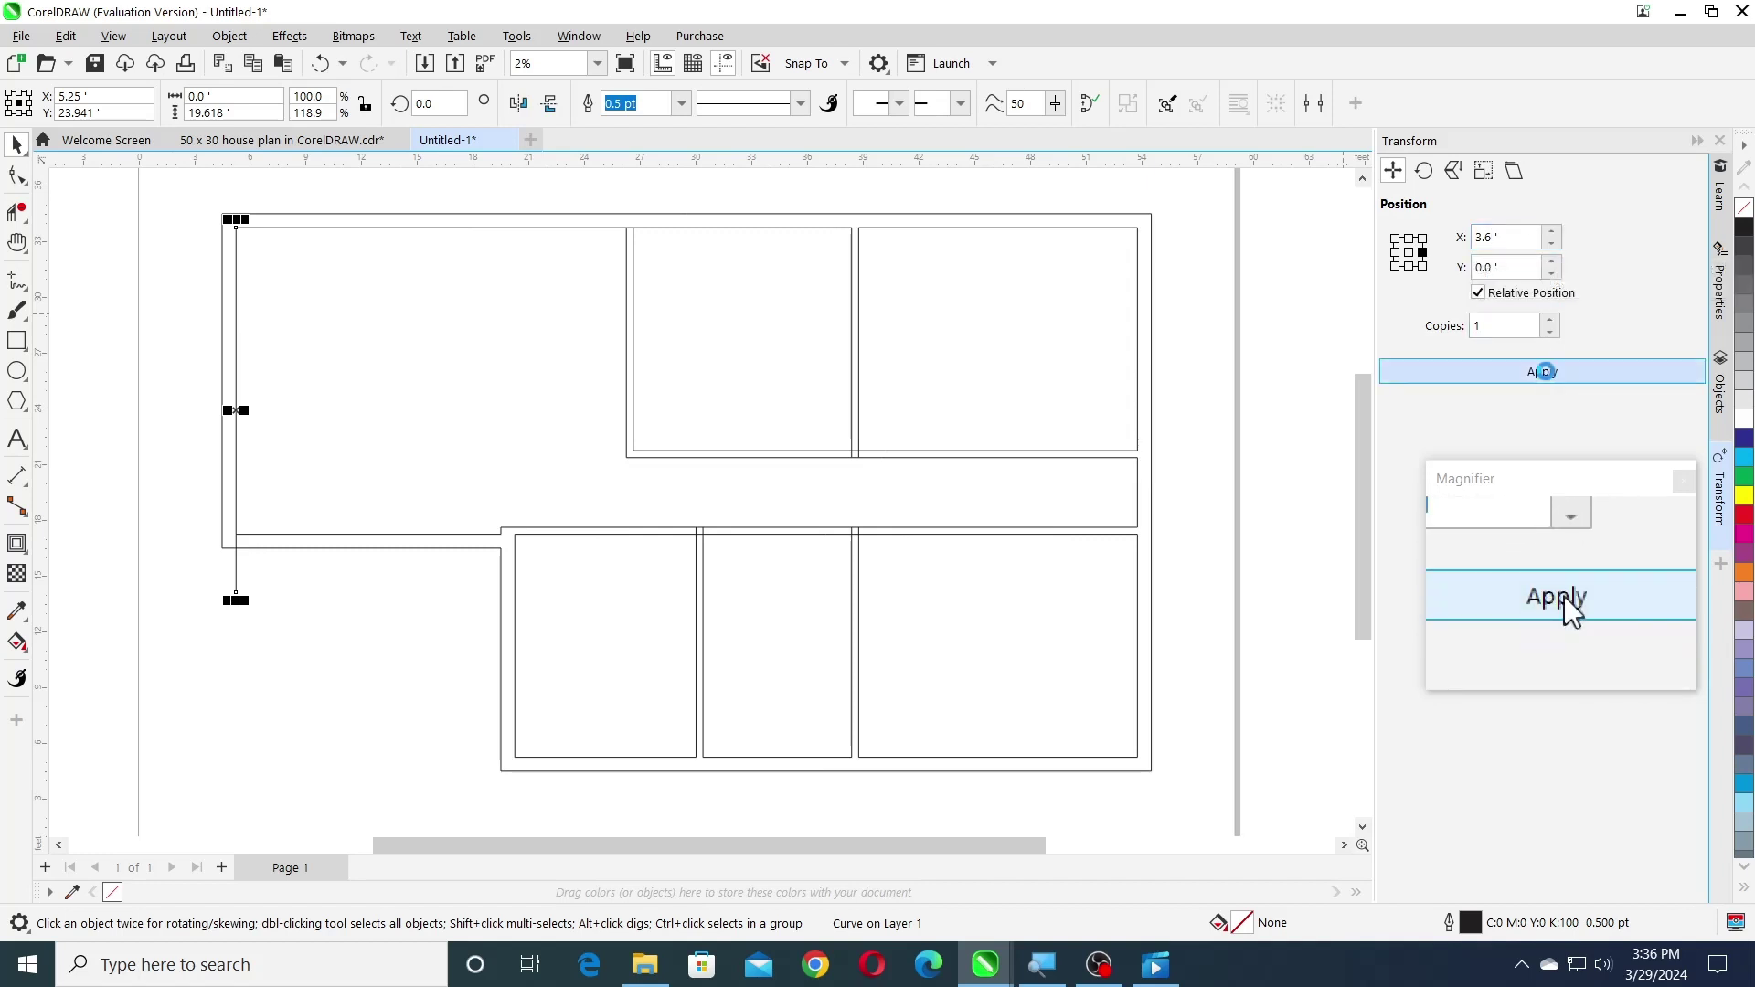
click(17, 212)
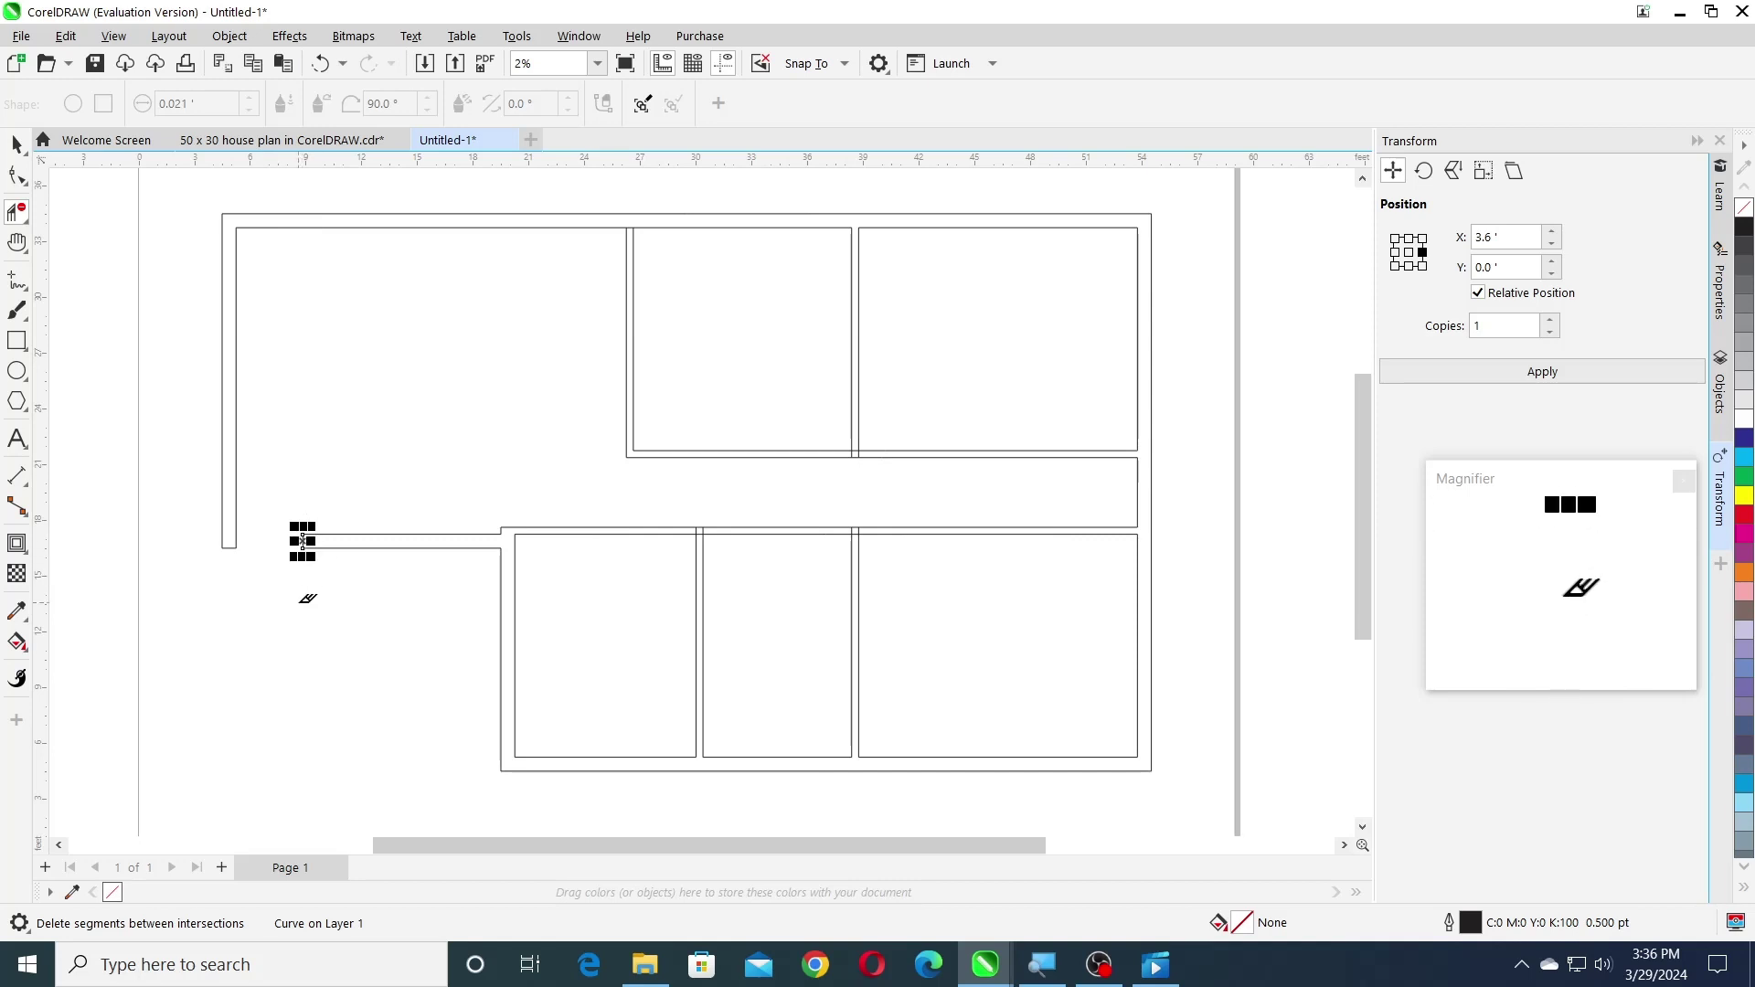
click(16, 143)
- Copy the top outer wall's inner line 3 ft downward across the upper rooms
click(664, 228)
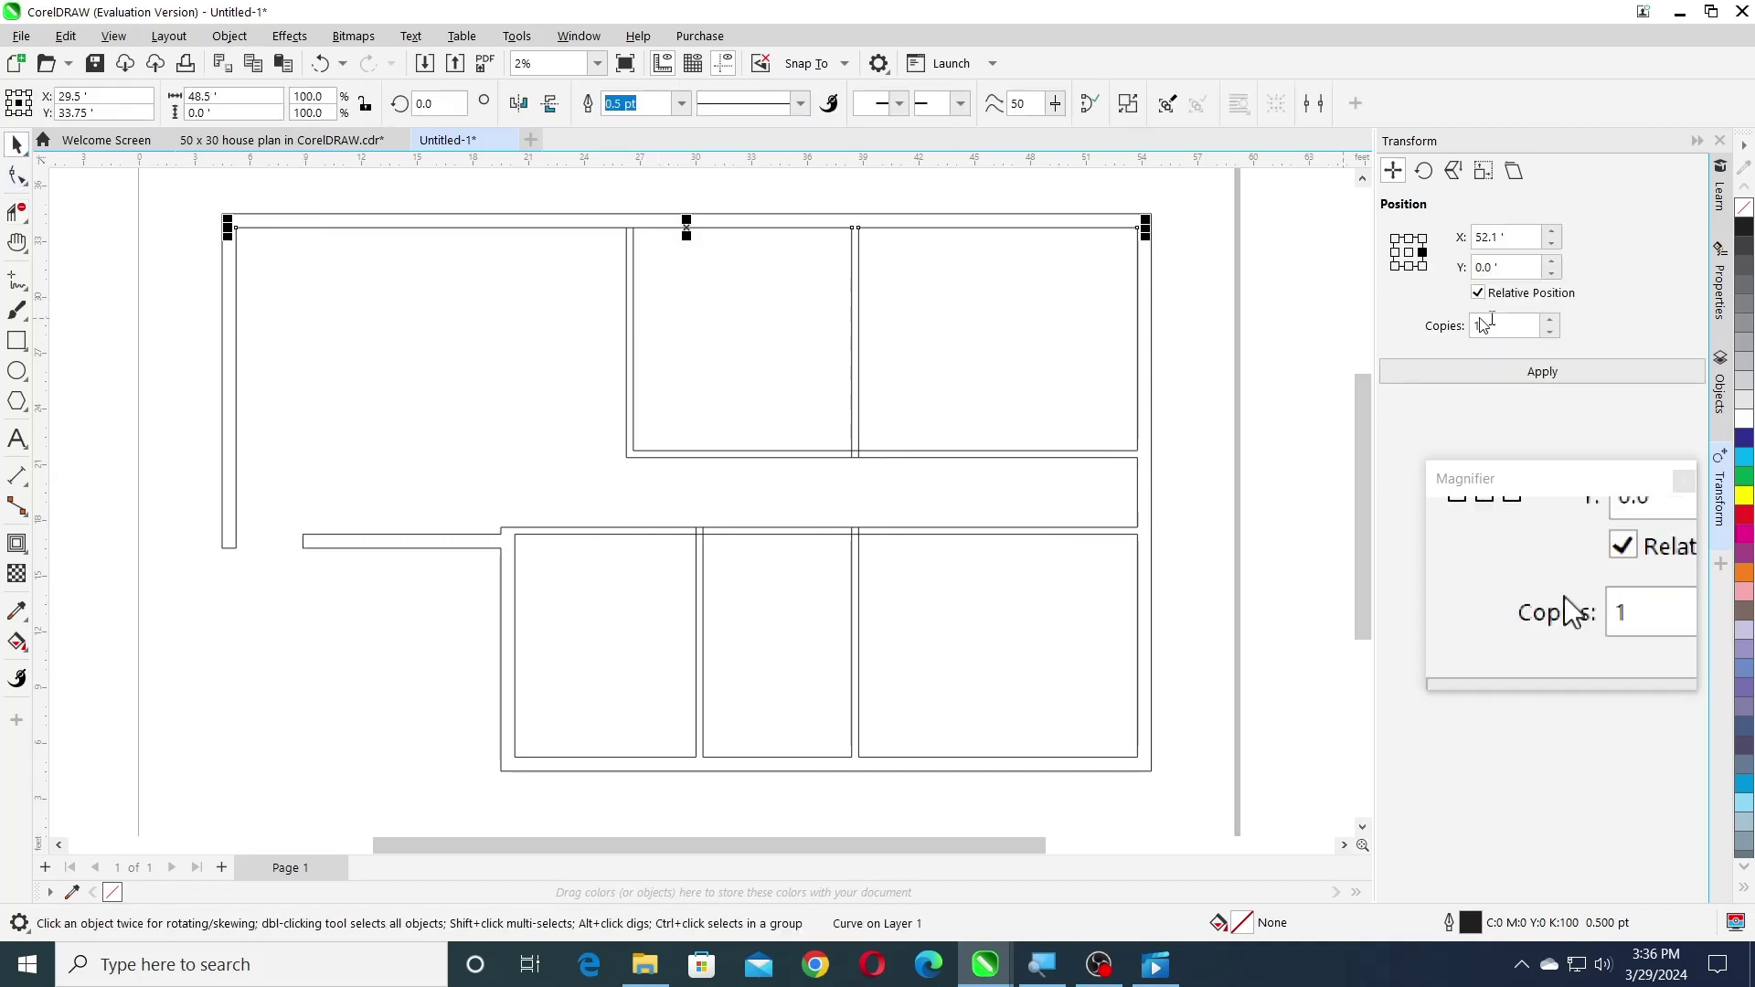
double_click(1508, 267)
click(1408, 265)
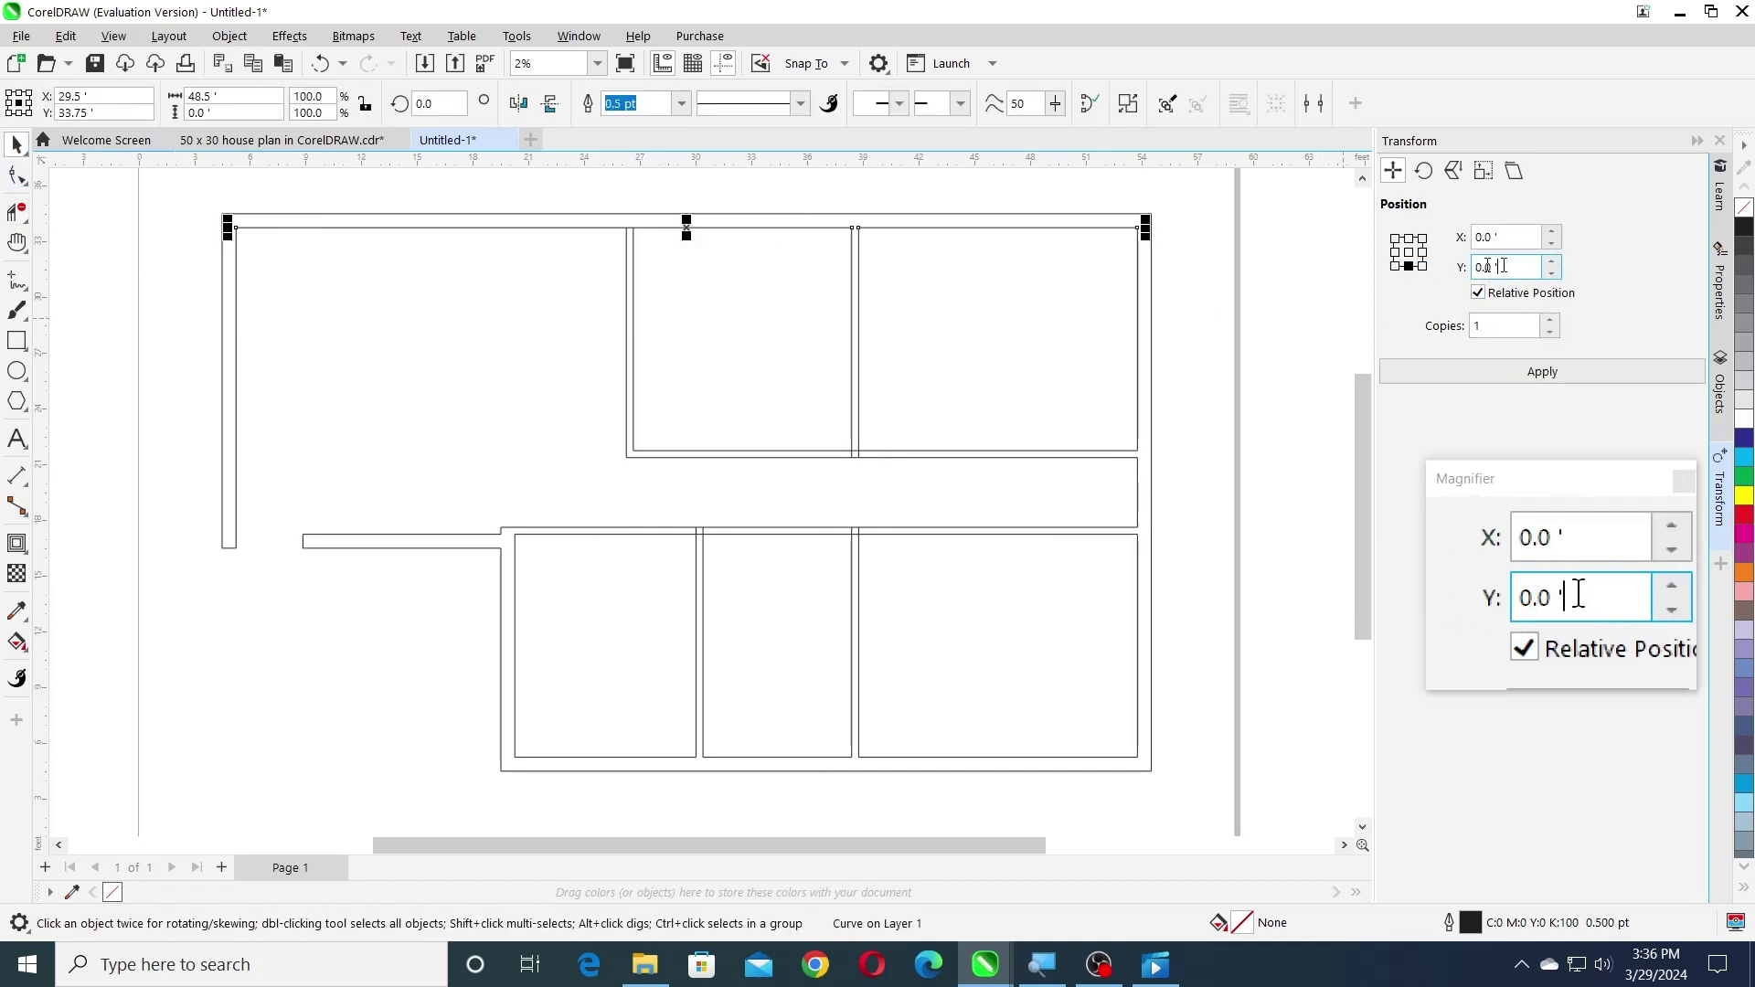
double_click(1486, 267)
text(-)
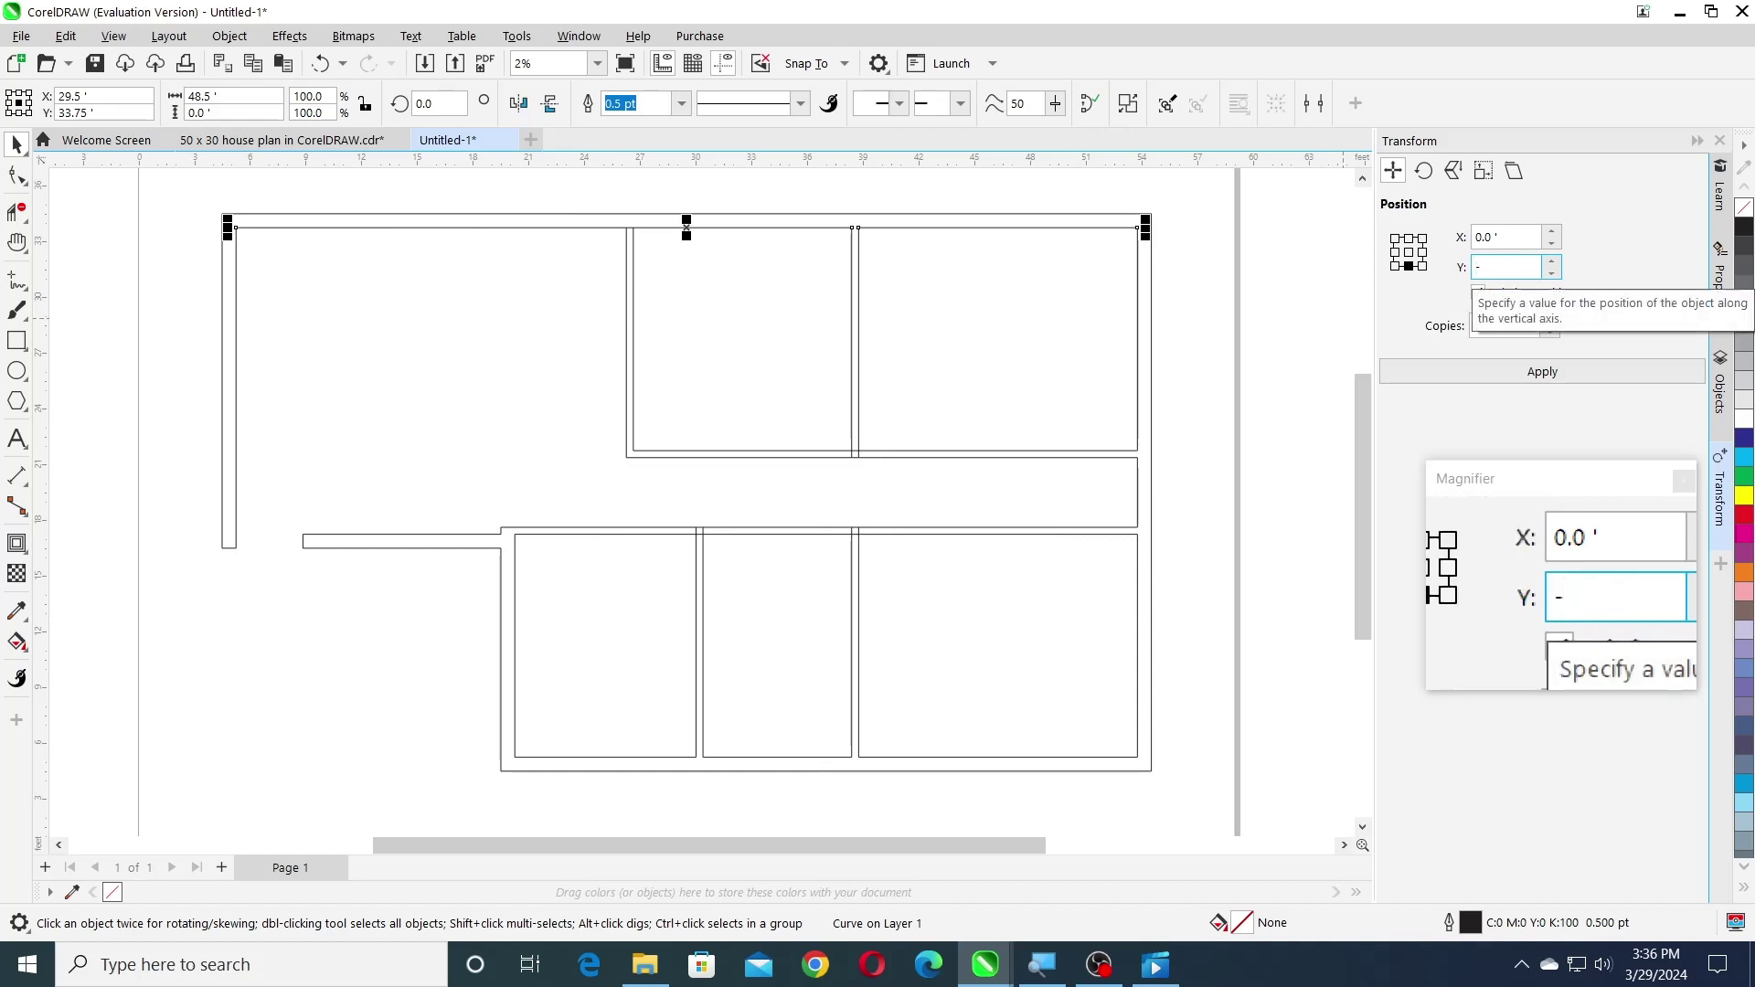
text(3)
click(1542, 371)
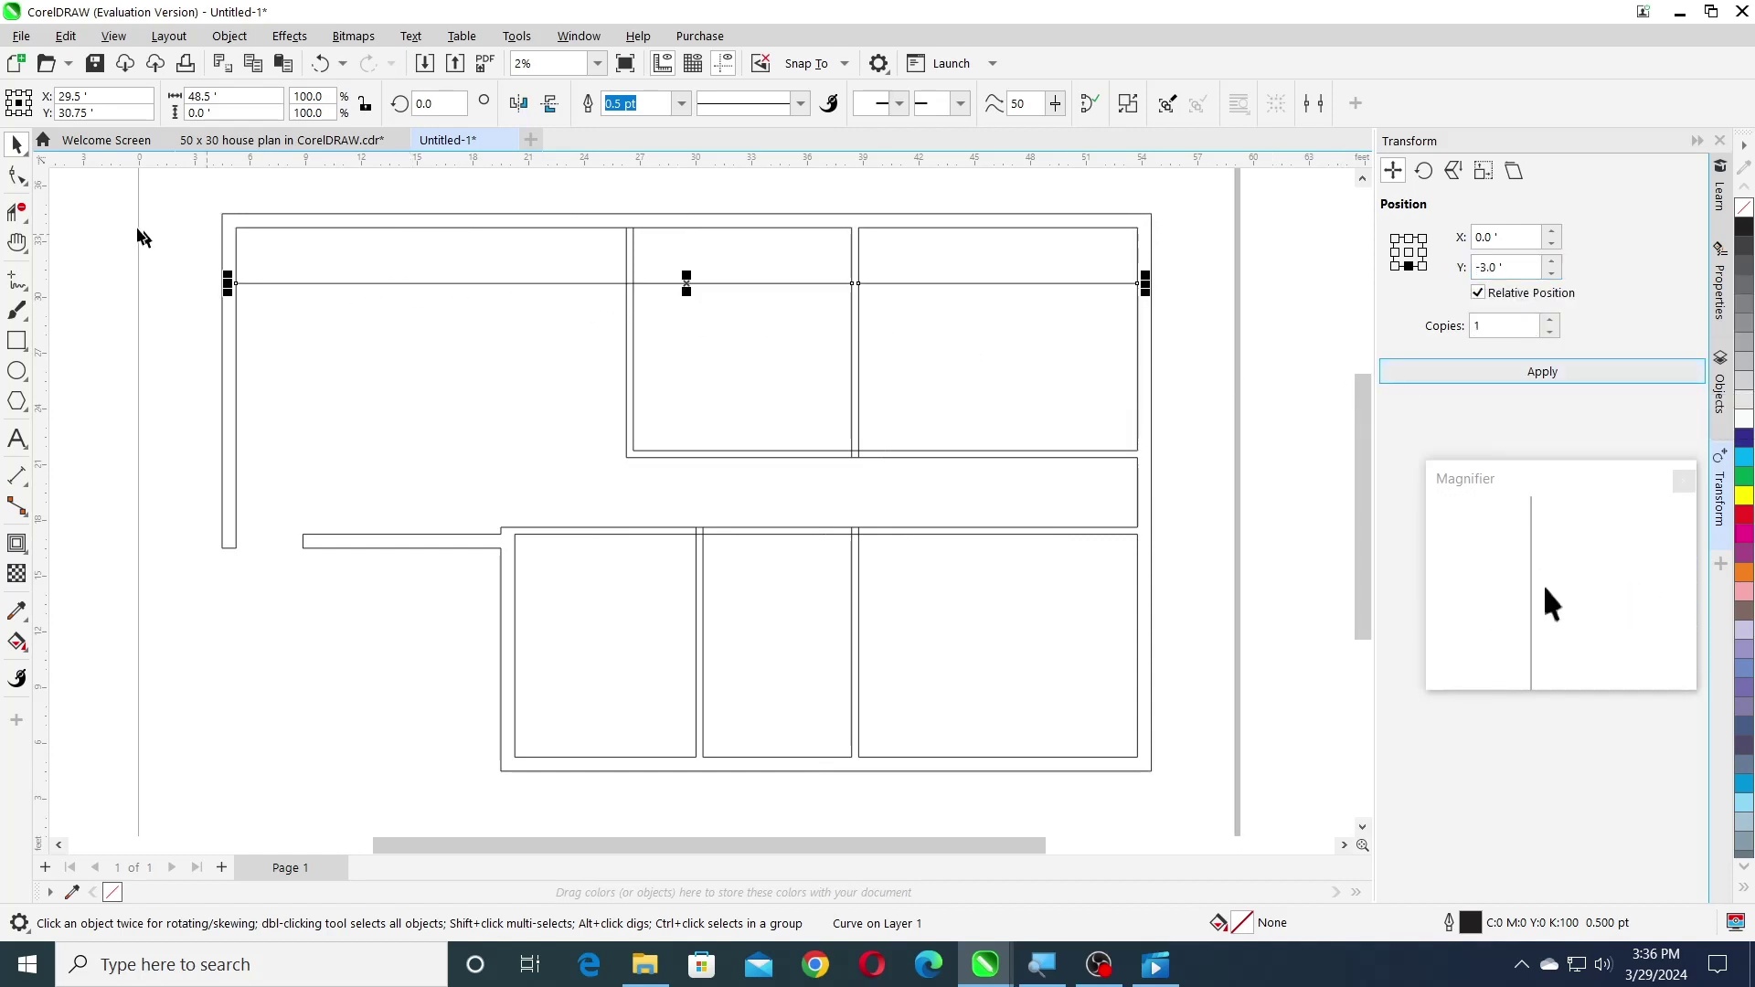
- Break apart the copied horizontal line and delete its portion in the upper right room
click(230, 35)
click(282, 524)
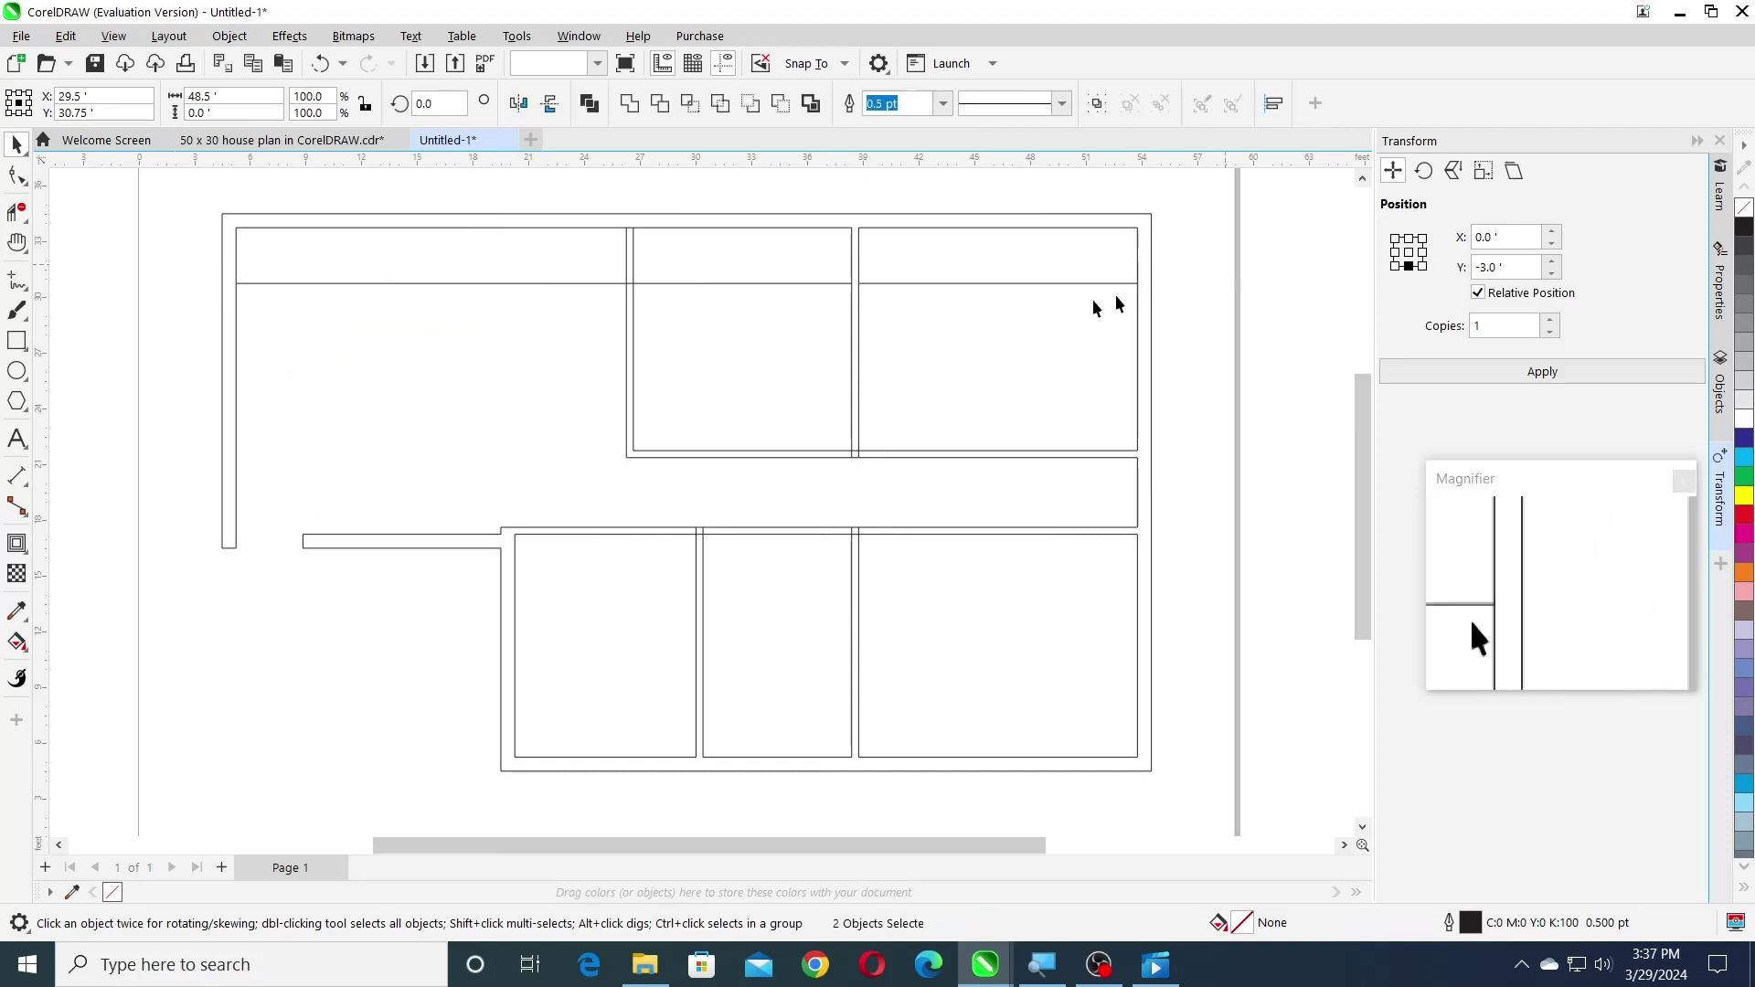
click(1043, 284)
key(Delete)
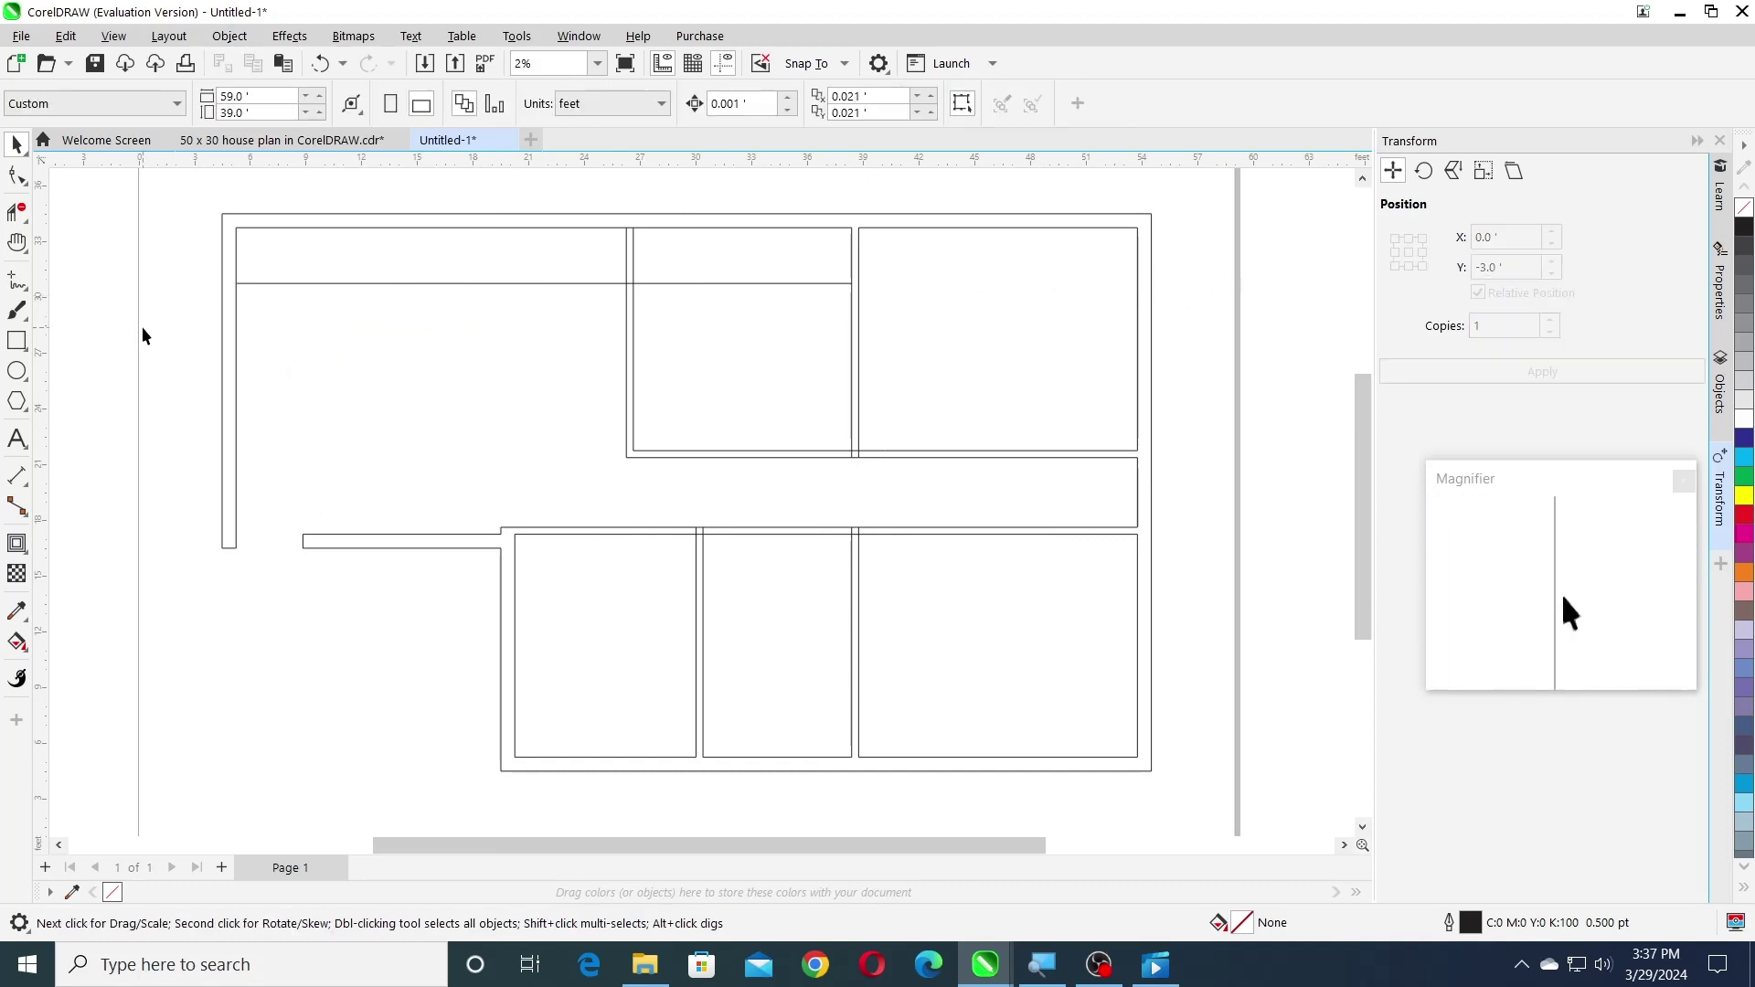
- Trim the upper middle room's left partition above the copied line and remove the leftover guide line, leaving a 3 ft opening
click(16, 212)
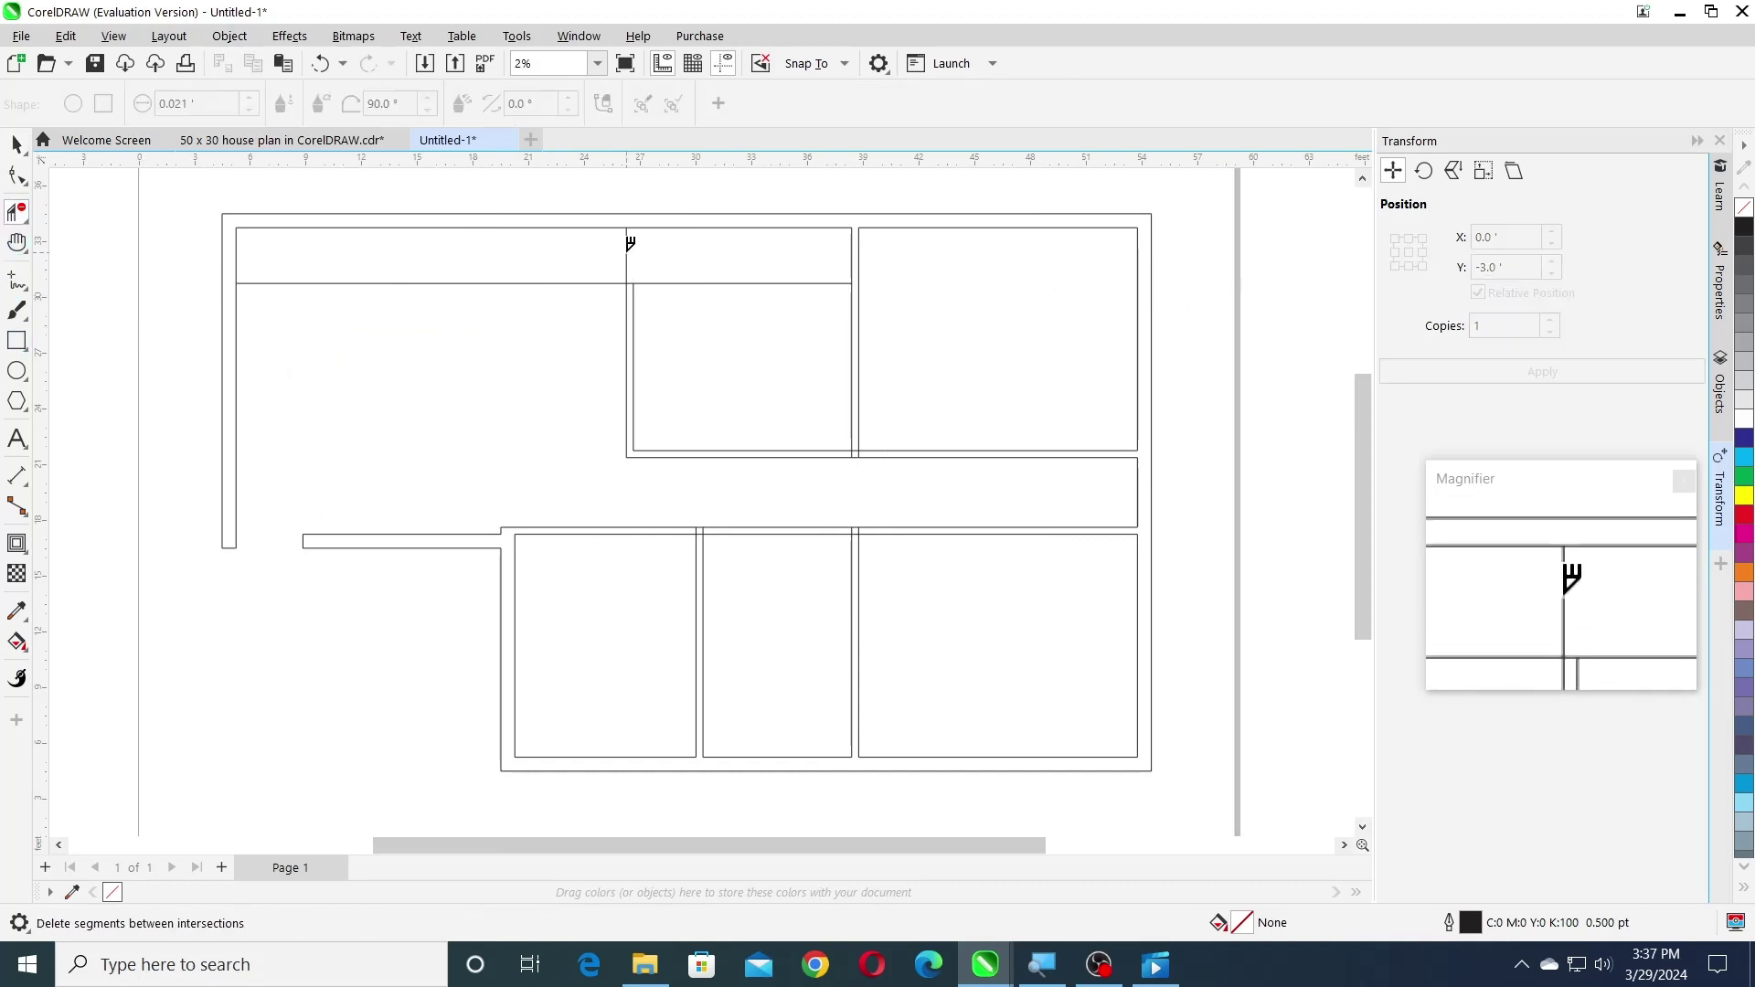
click(629, 245)
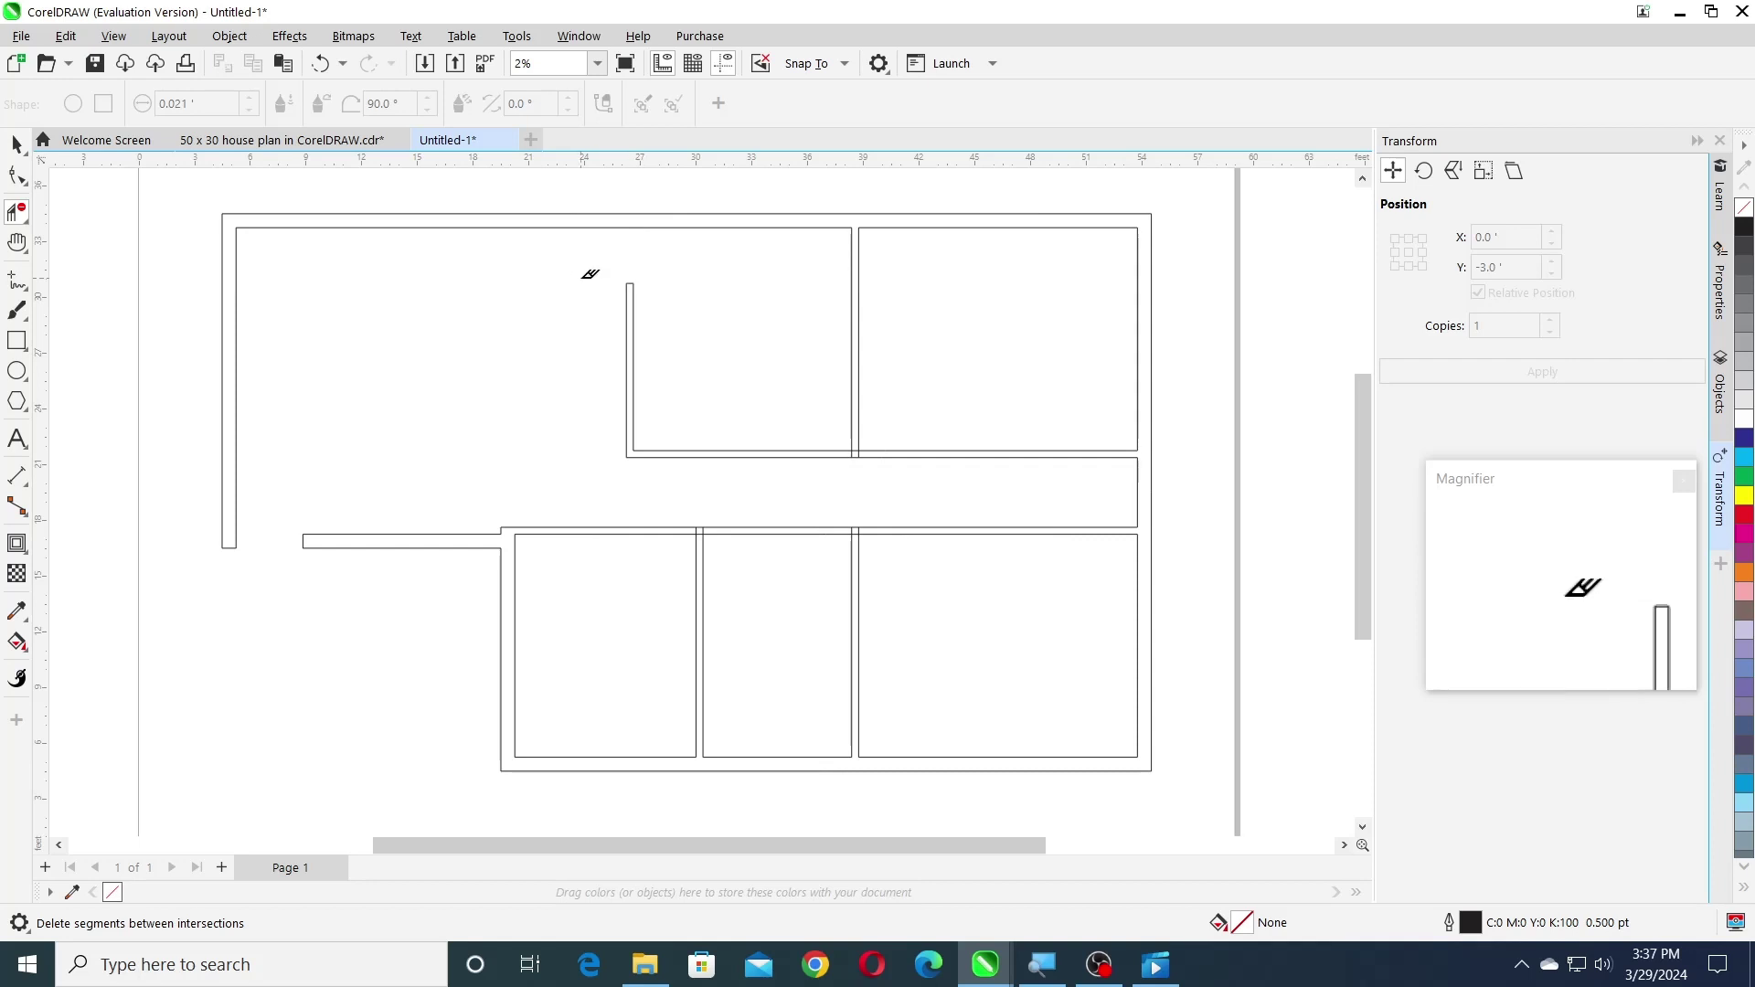
key(space)
- Extend the lower left room's inner left wall line up past the passage wall and copy it 3 ft to the right
click(514, 569)
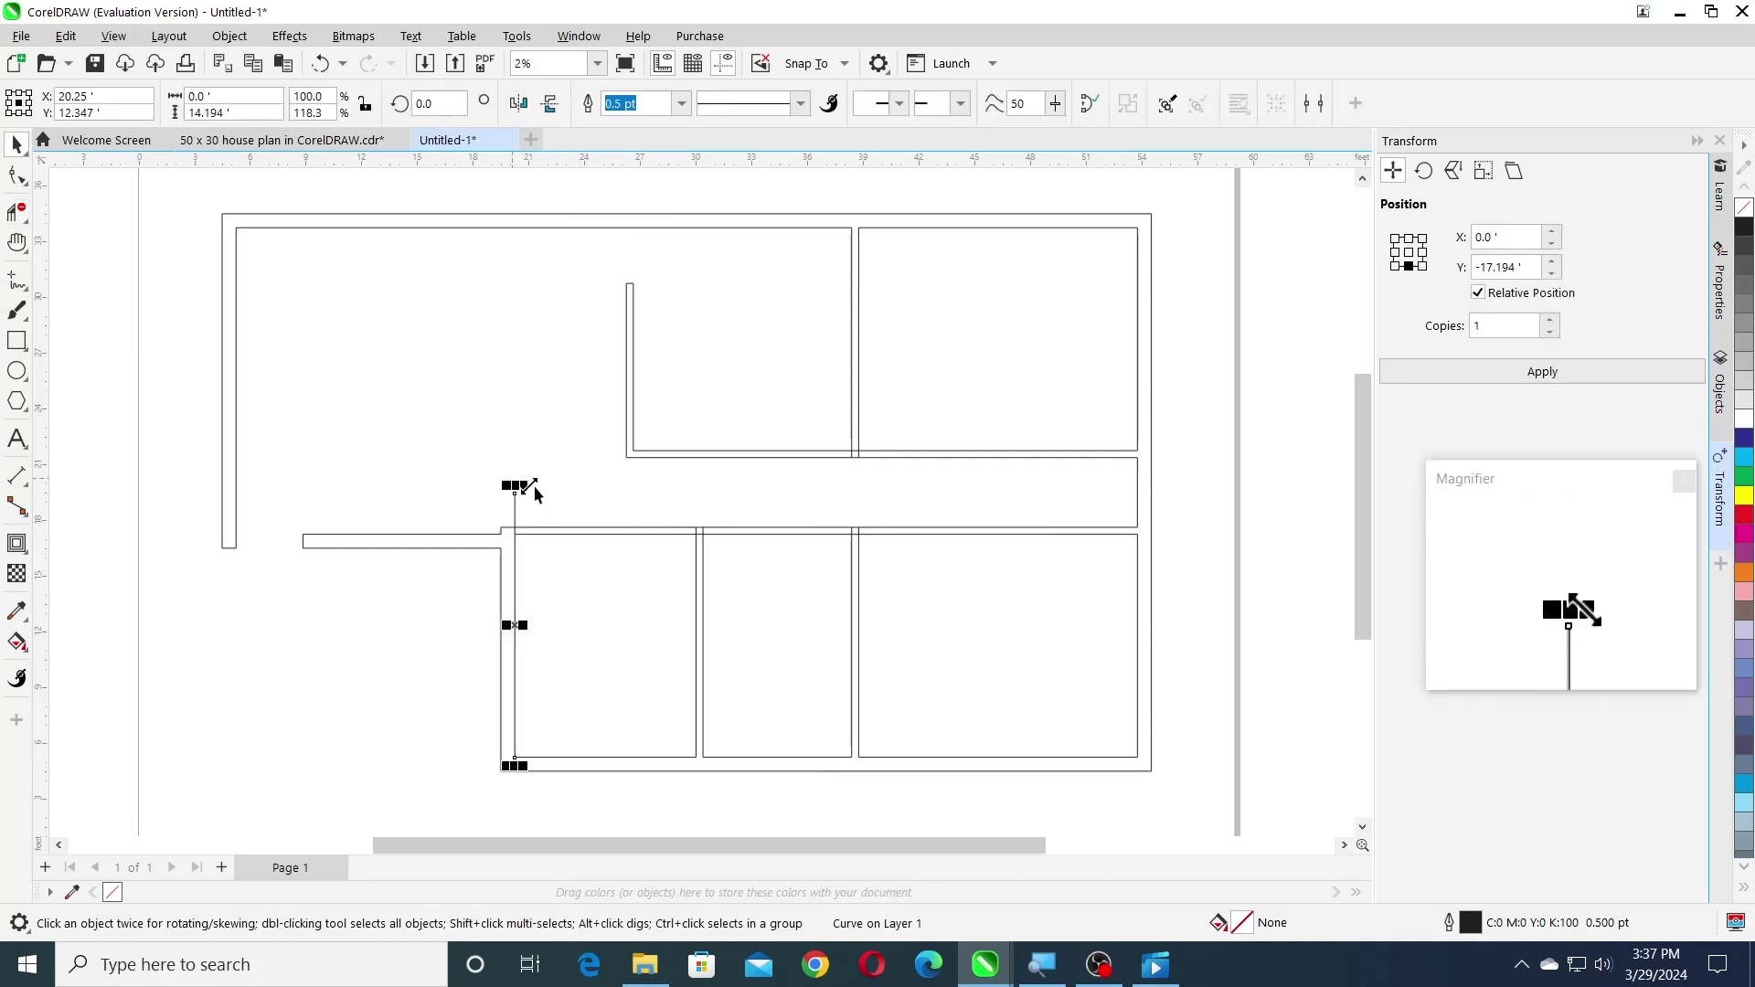
click(1422, 251)
double_click(1513, 237)
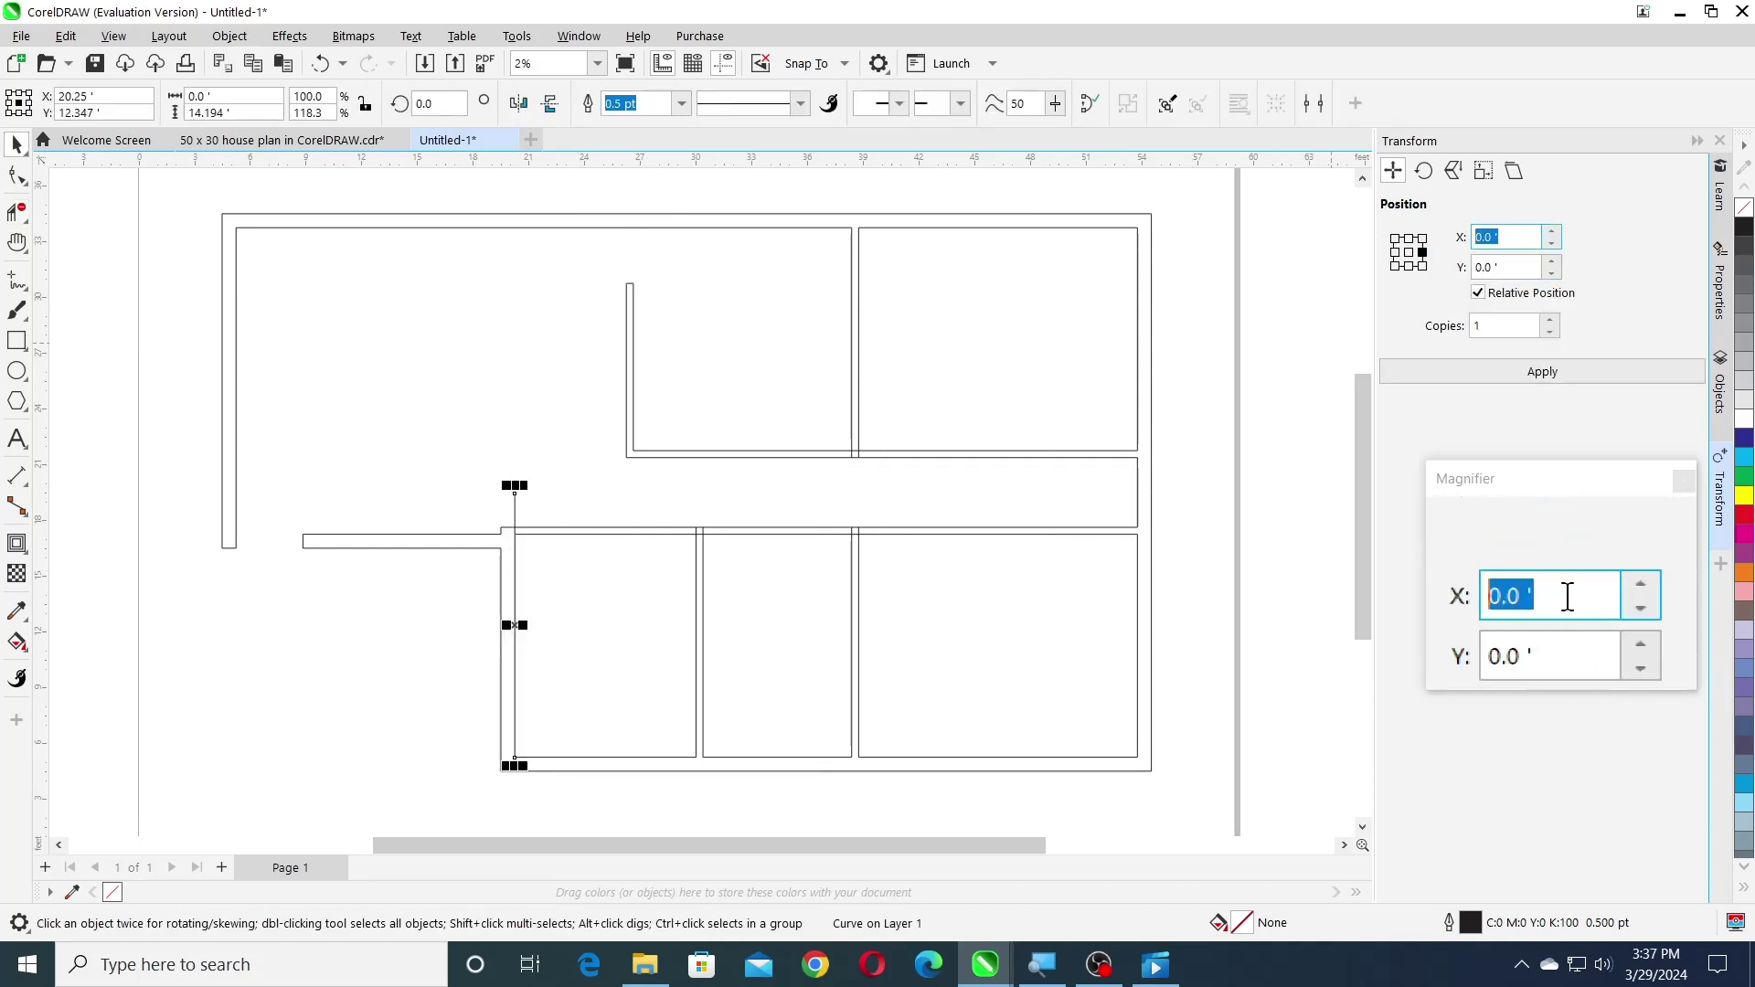
text(3)
click(1499, 371)
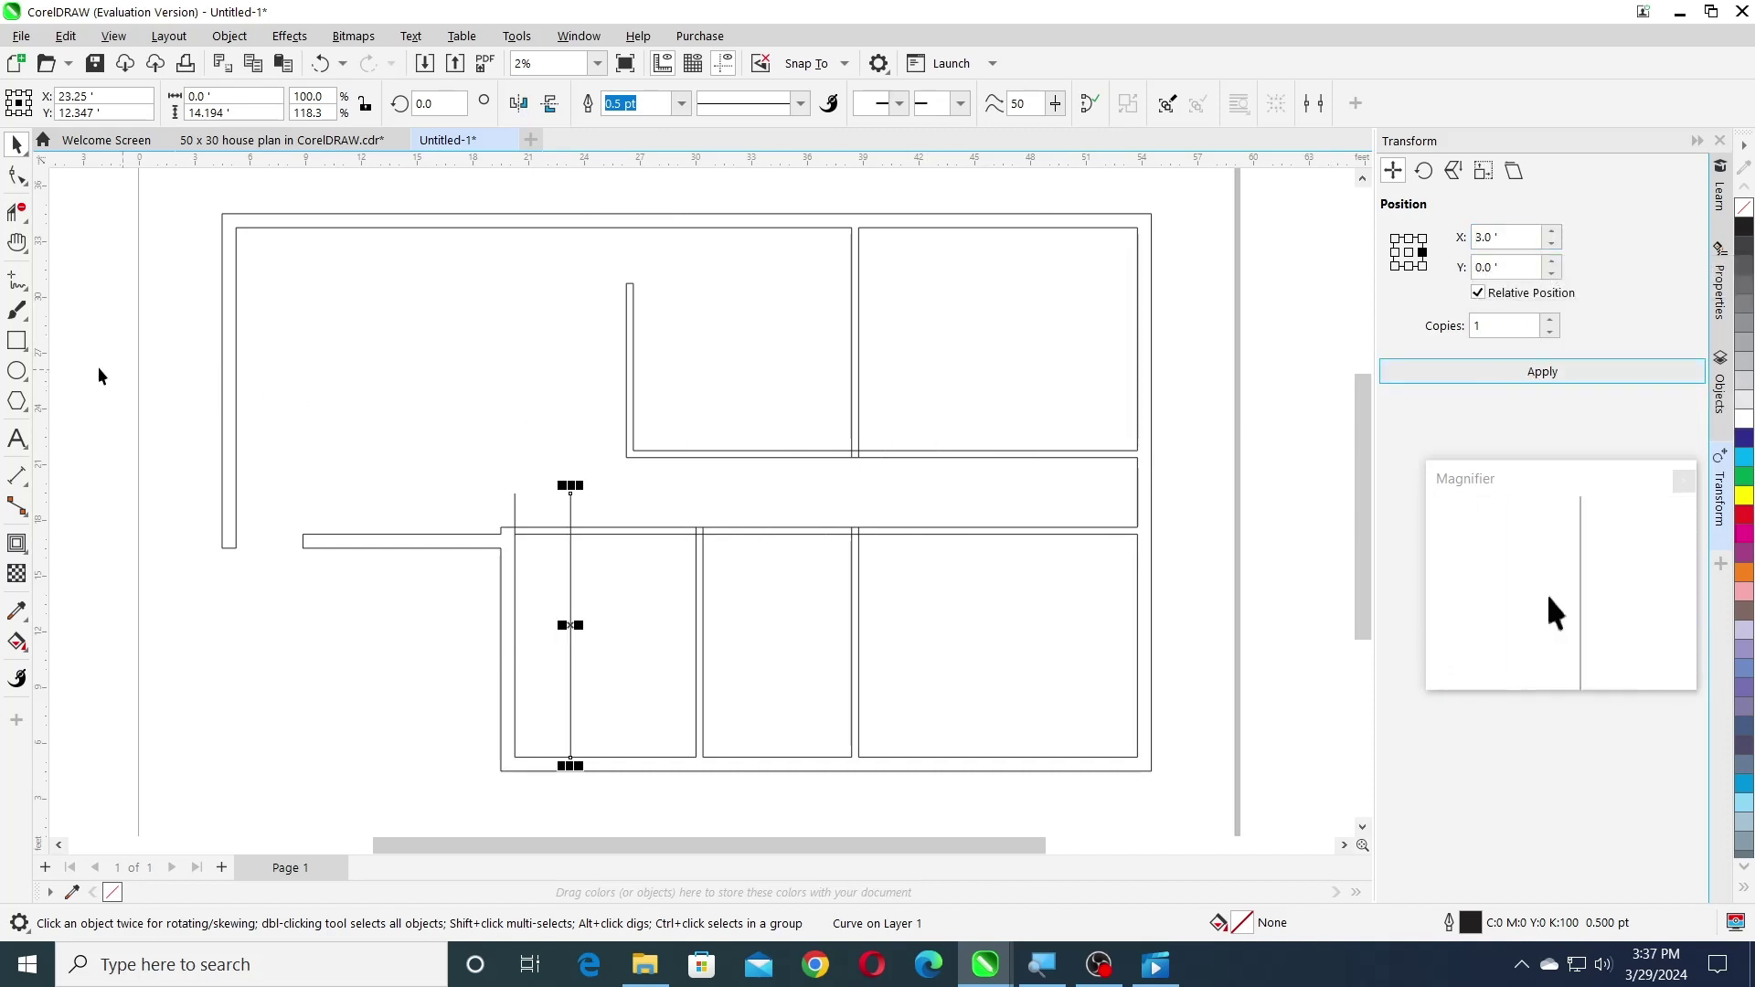
- Trim the passage wall between the two vertical lines and their excess lengths to form the lower left room's door opening
click(16, 211)
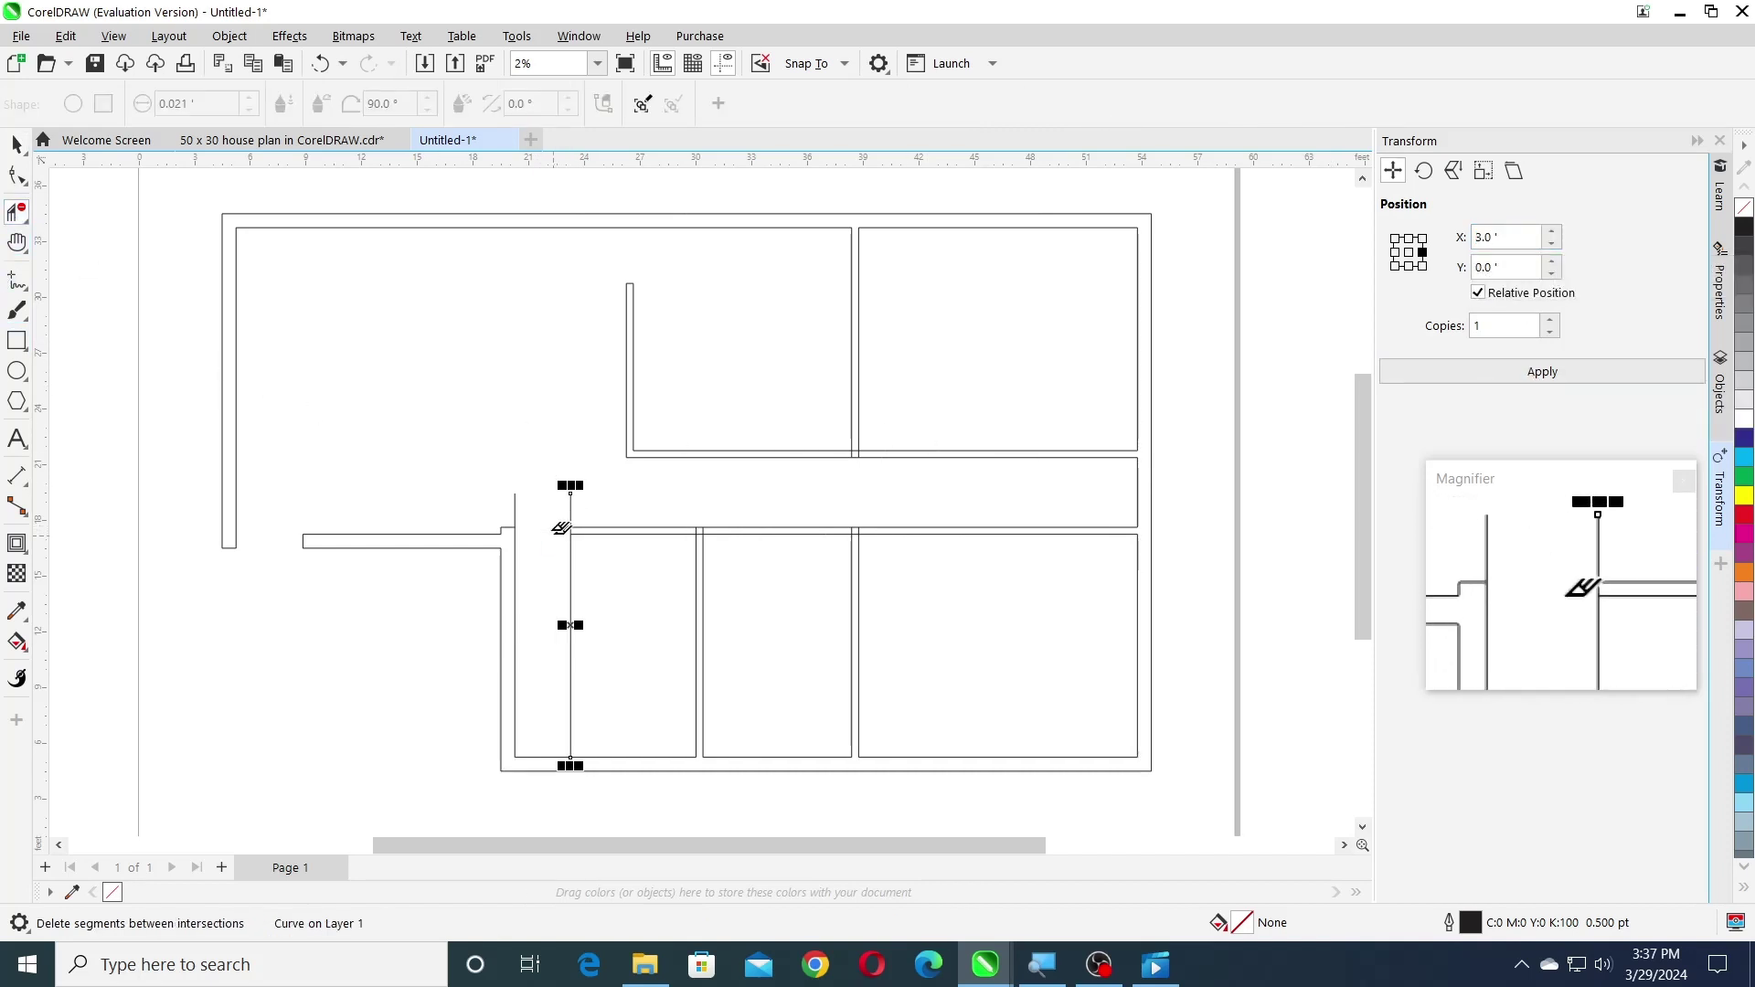
click(516, 508)
click(572, 574)
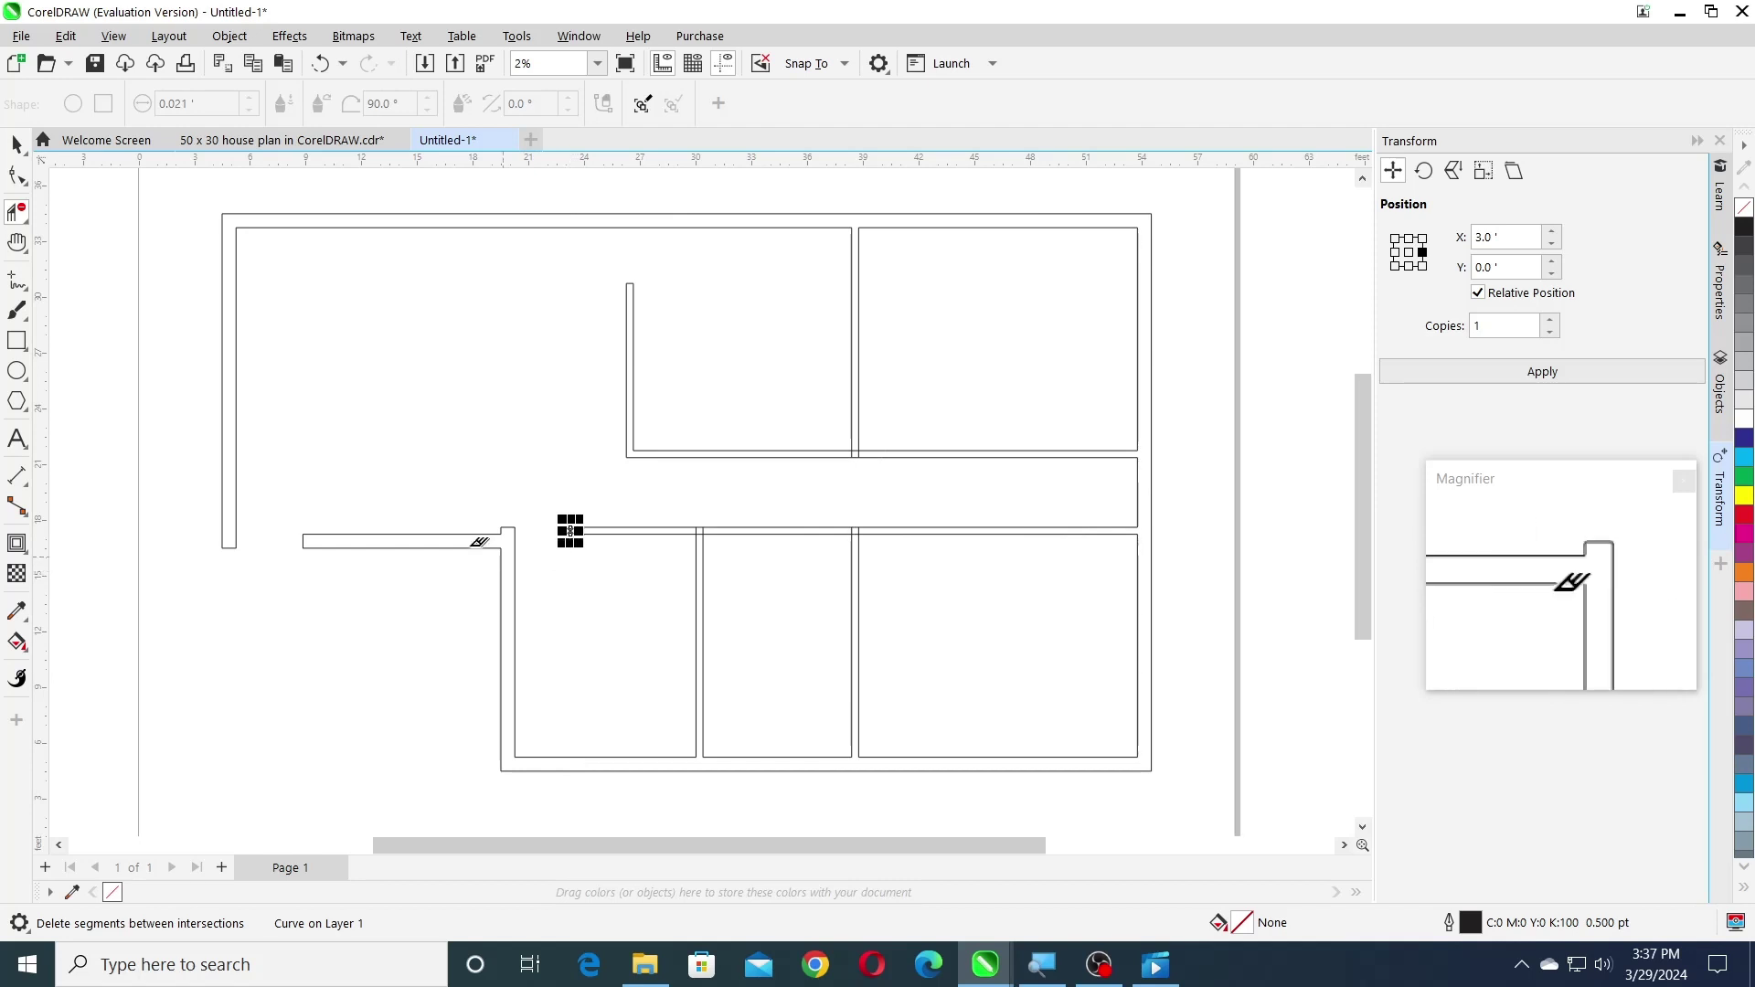
click(16, 143)
click(194, 322)
- Break apart the left line of the partition beside the lower right room and copy its lower portion 3 ft to the left
click(851, 571)
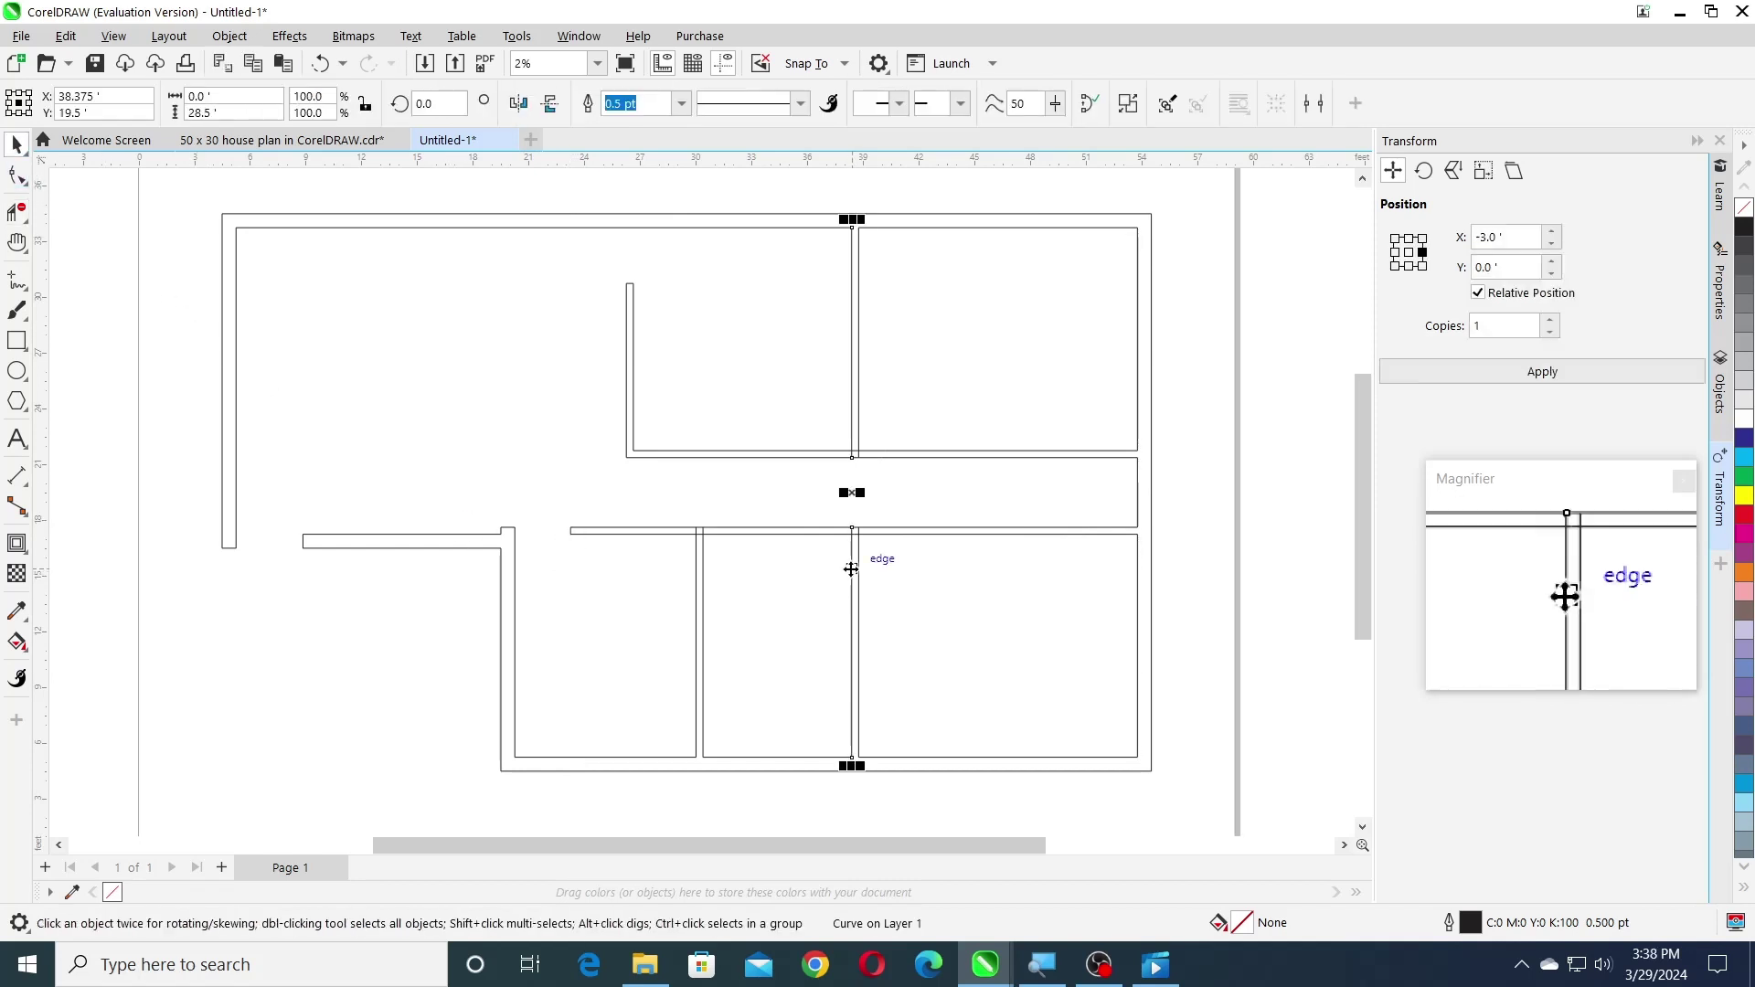
click(229, 36)
click(347, 521)
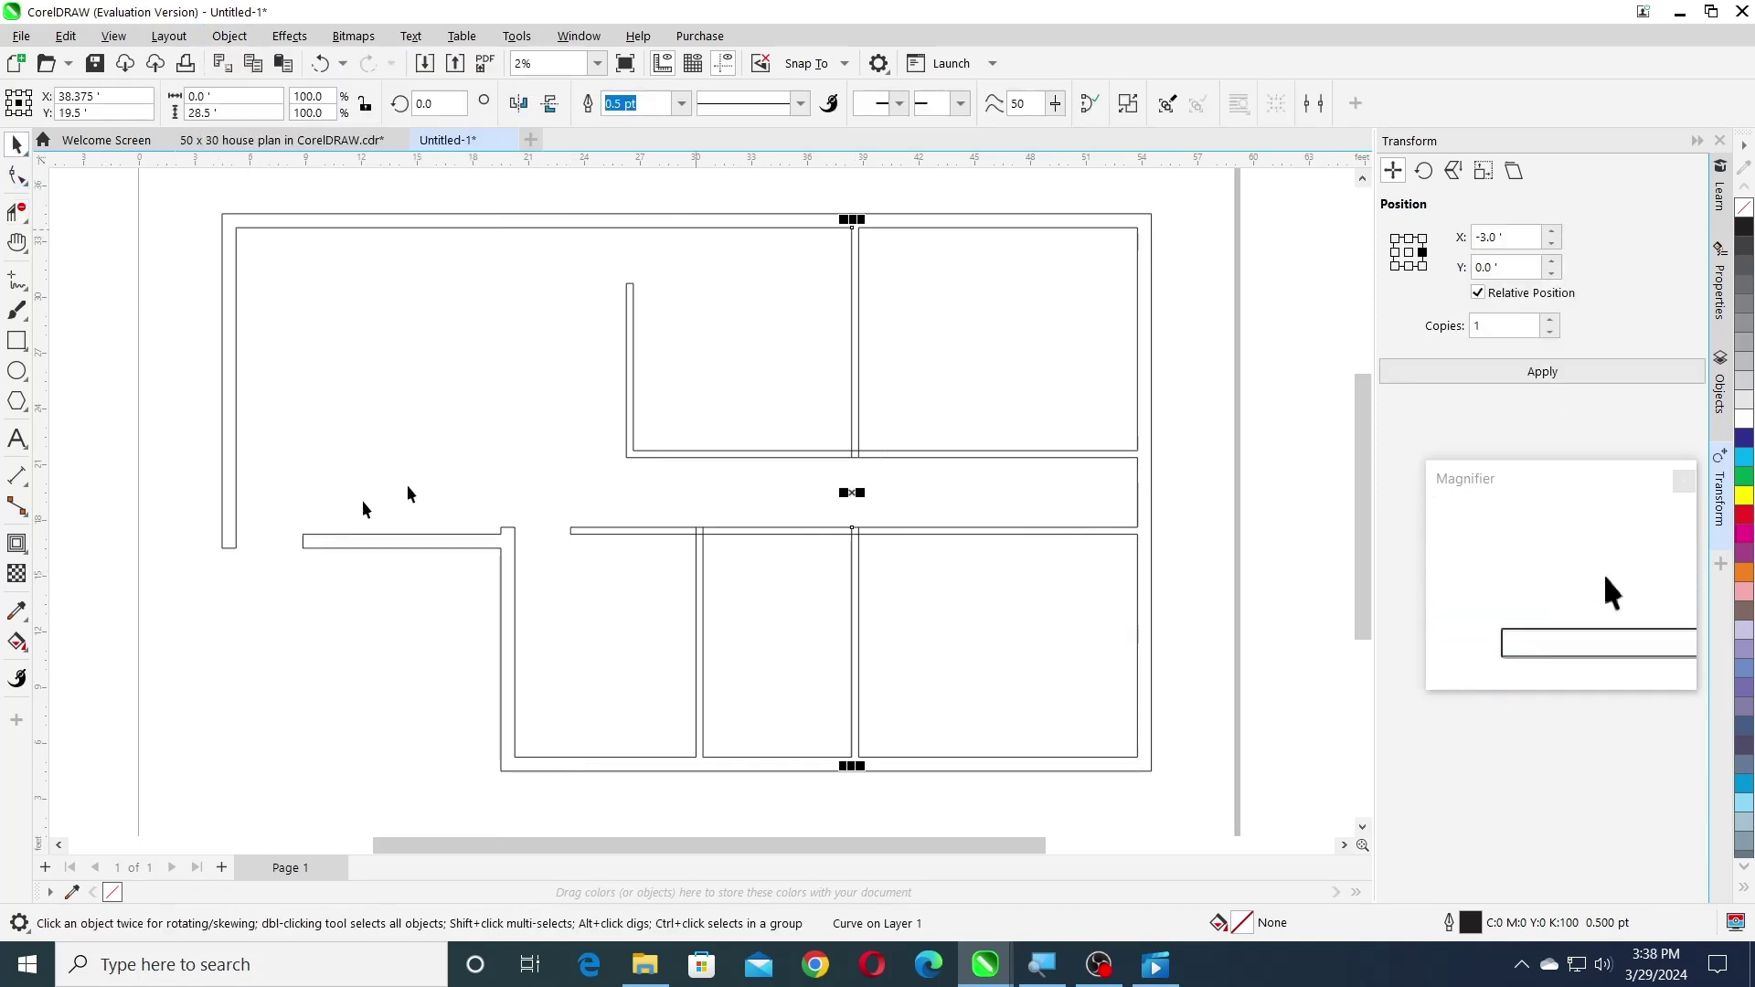
click(852, 552)
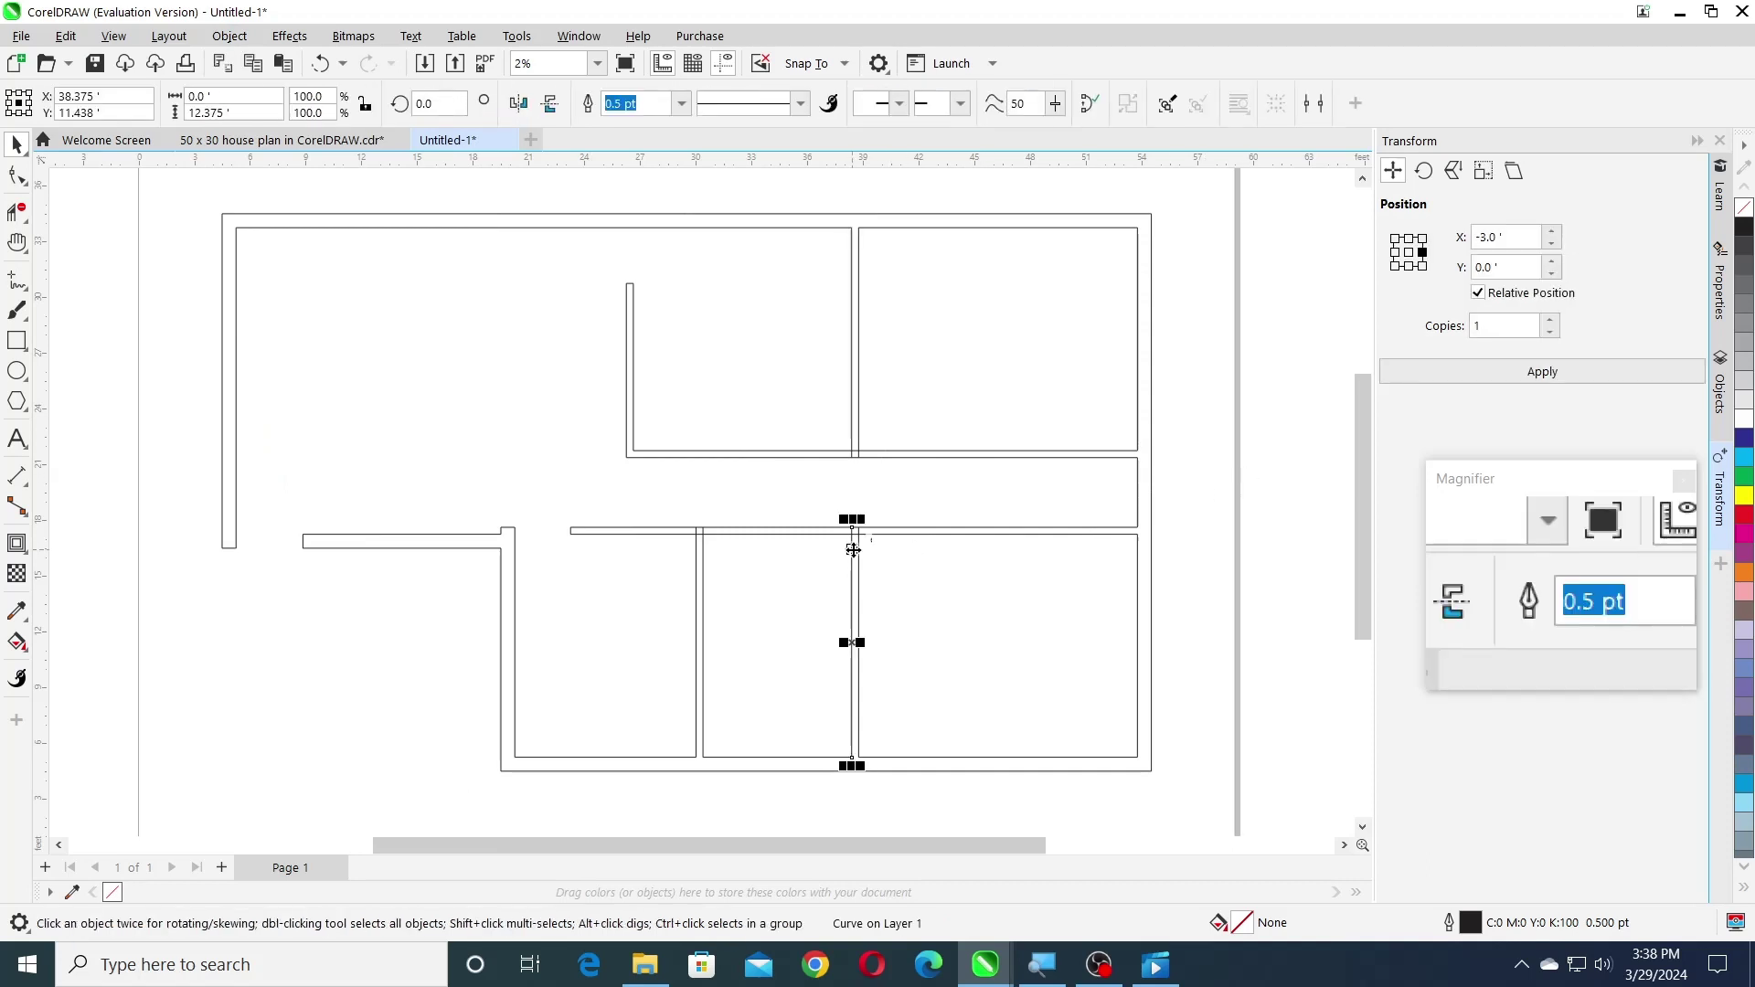
click(1508, 372)
- Trim the passage wall and the excess guide line to form the lower middle room's door opening
click(827, 529)
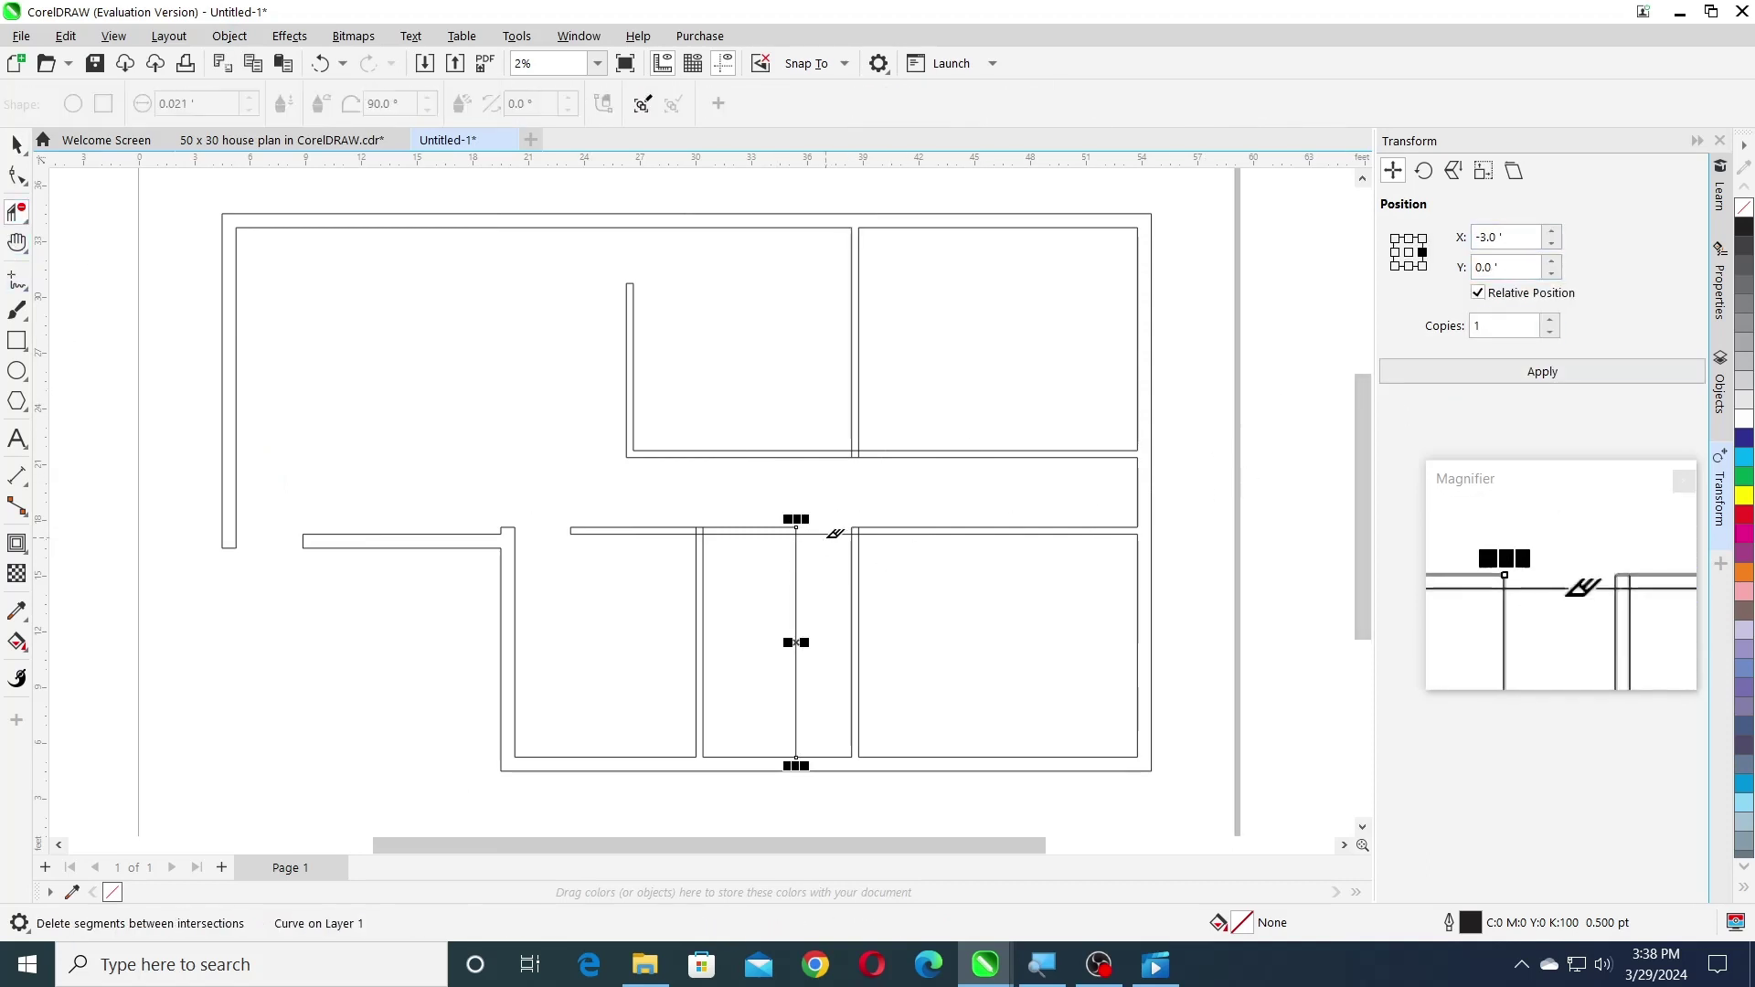
click(796, 548)
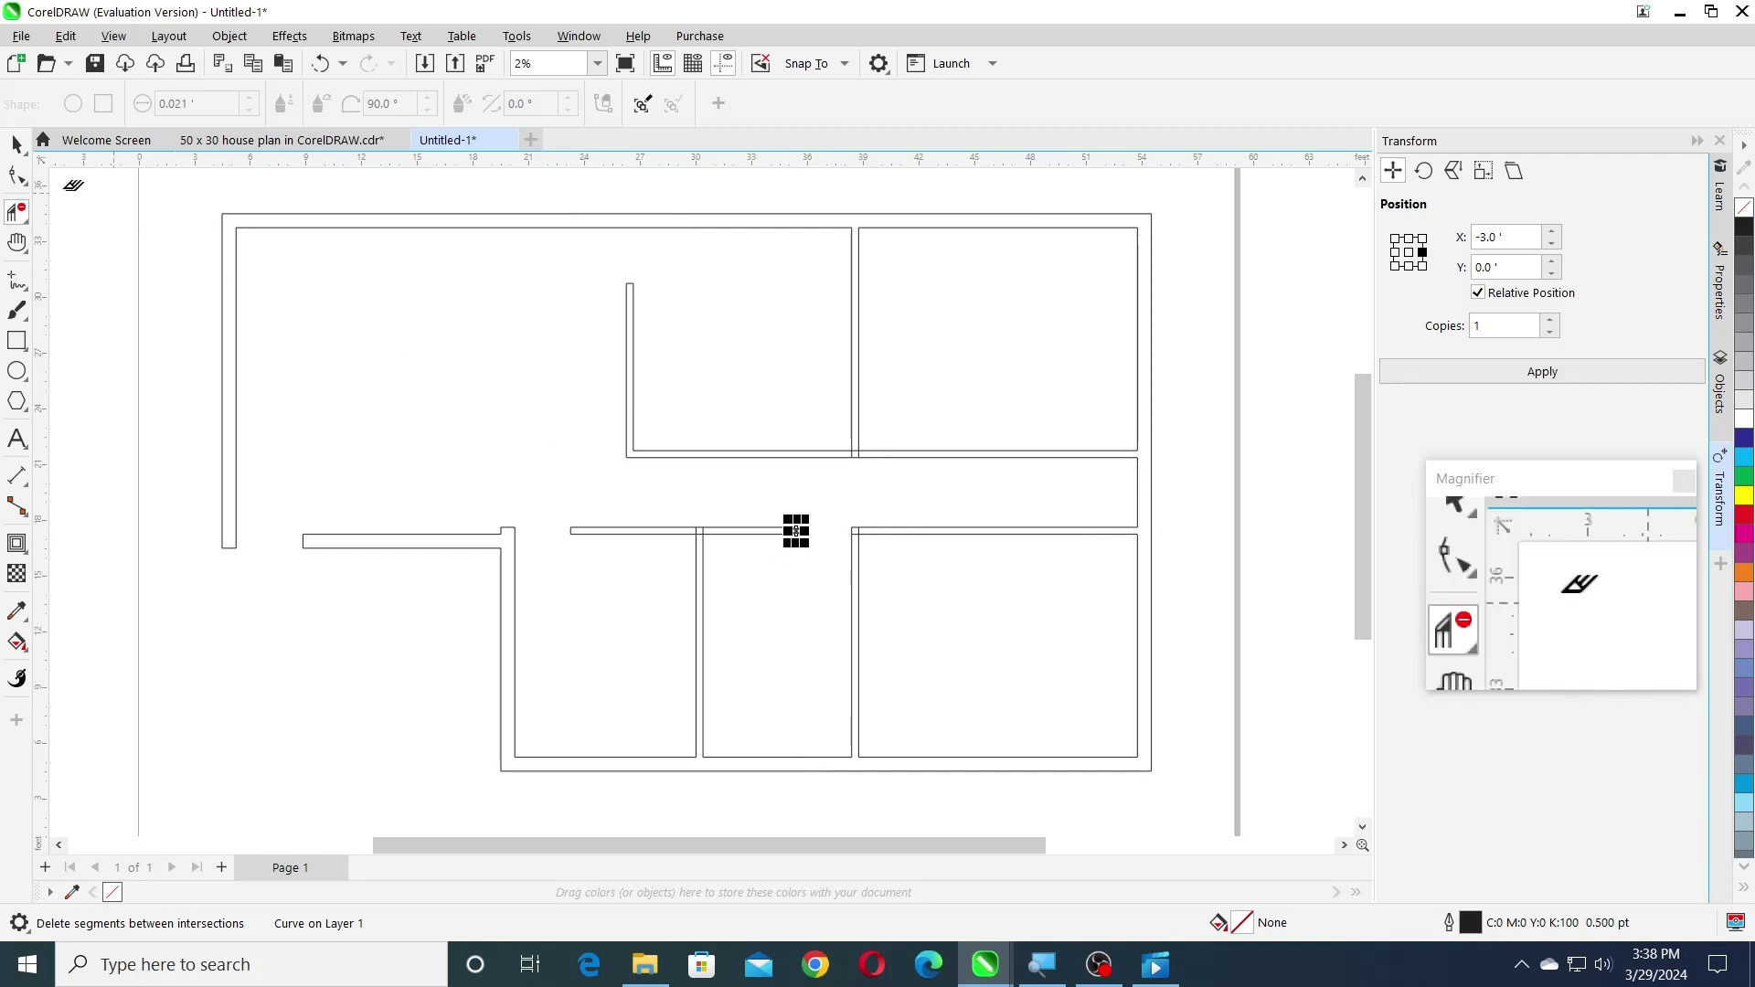
click(17, 144)
- Copy the right line of the partition beside the right-hand rooms 3 ft to the right
click(858, 298)
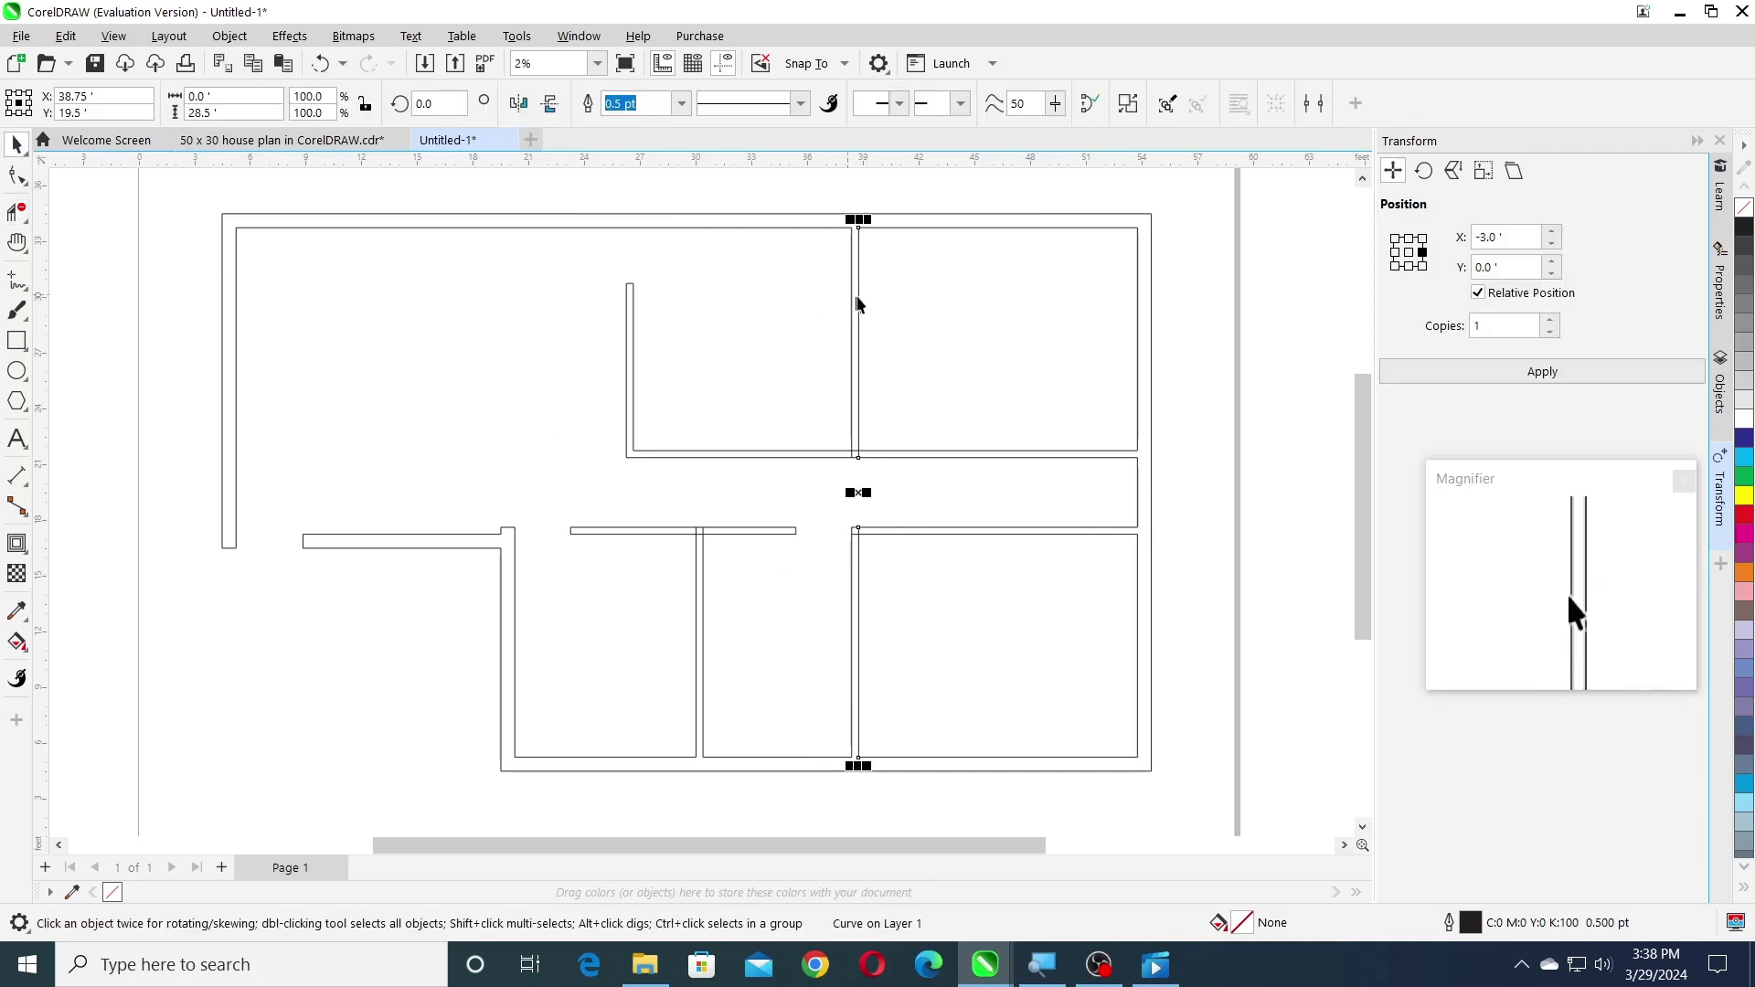
double_click(1510, 239)
text(3)
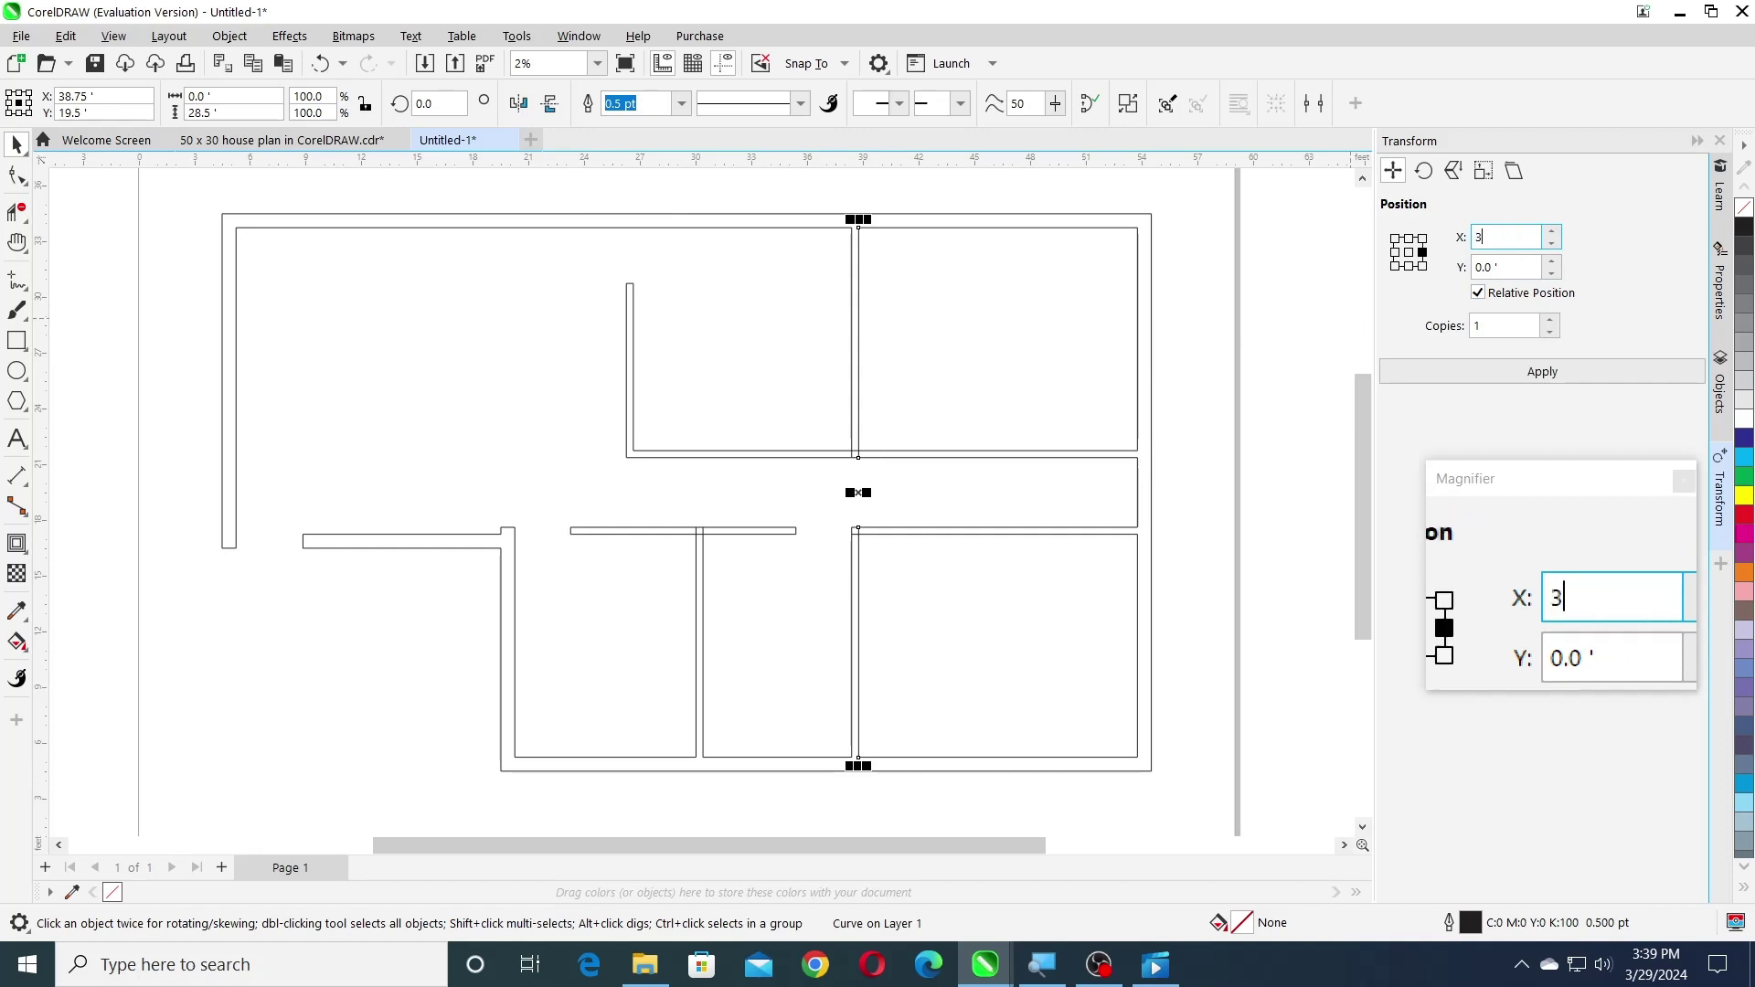
click(1570, 382)
- Trim both passage walls and the excess guide lines to form the door openings of the upper right and lower right rooms
click(16, 211)
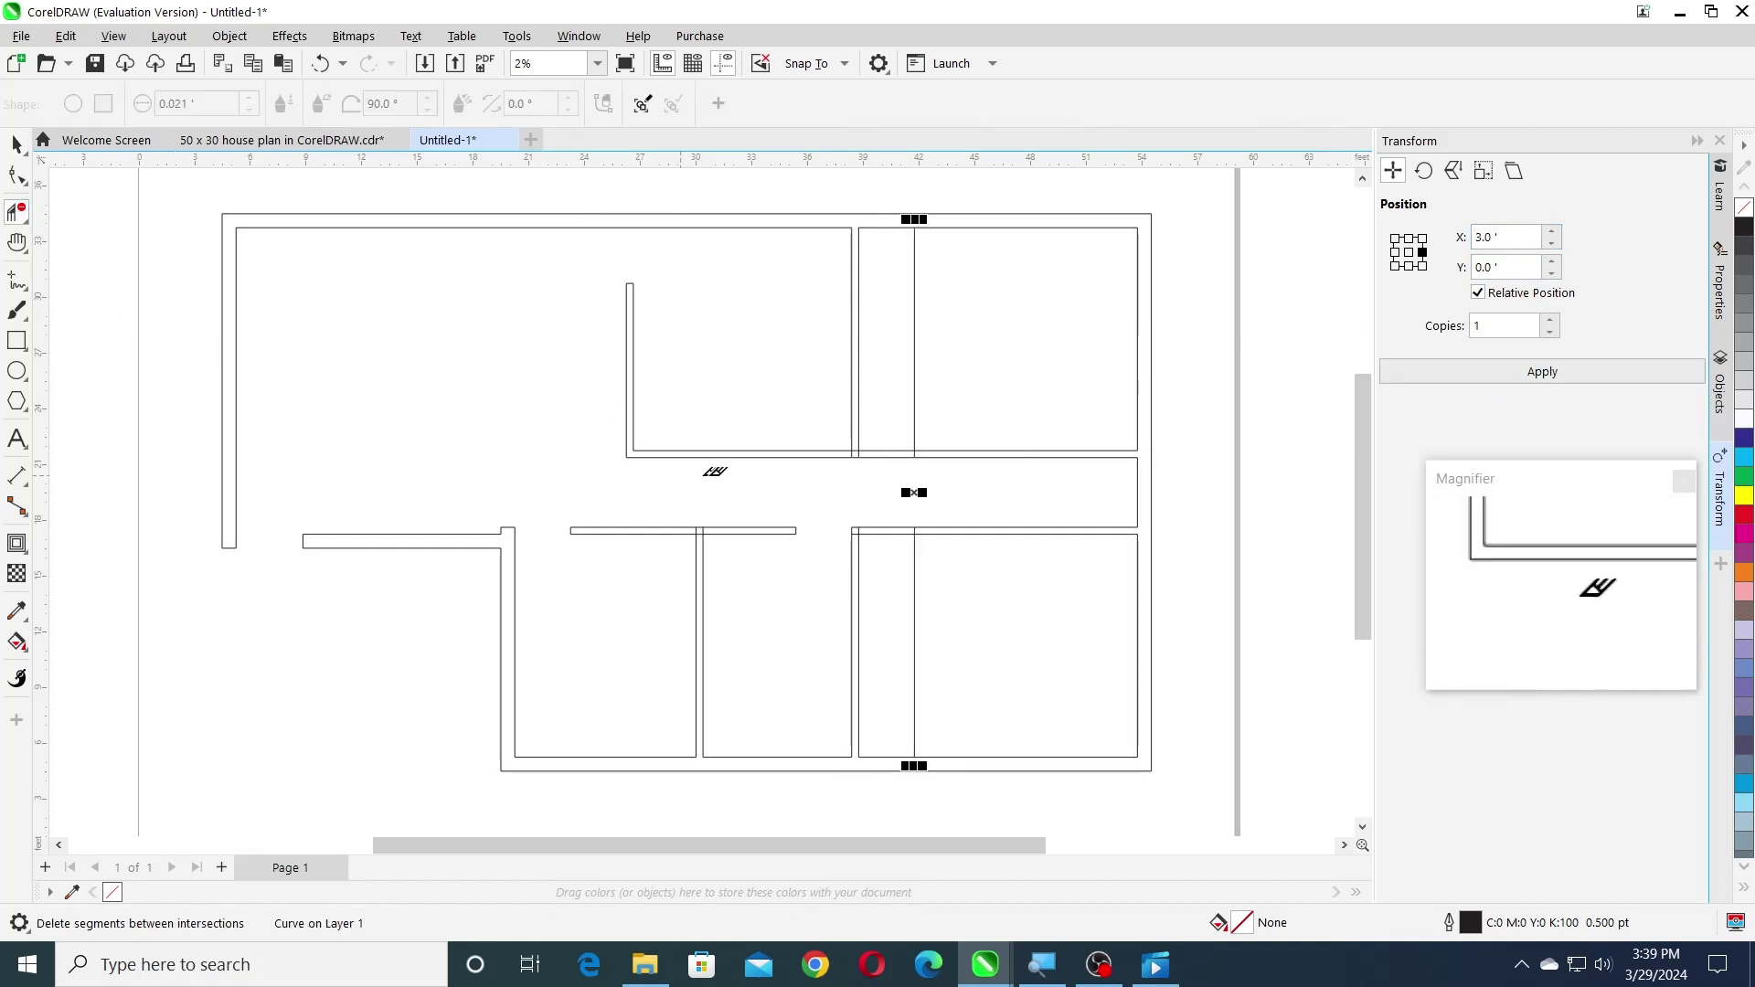
click(891, 455)
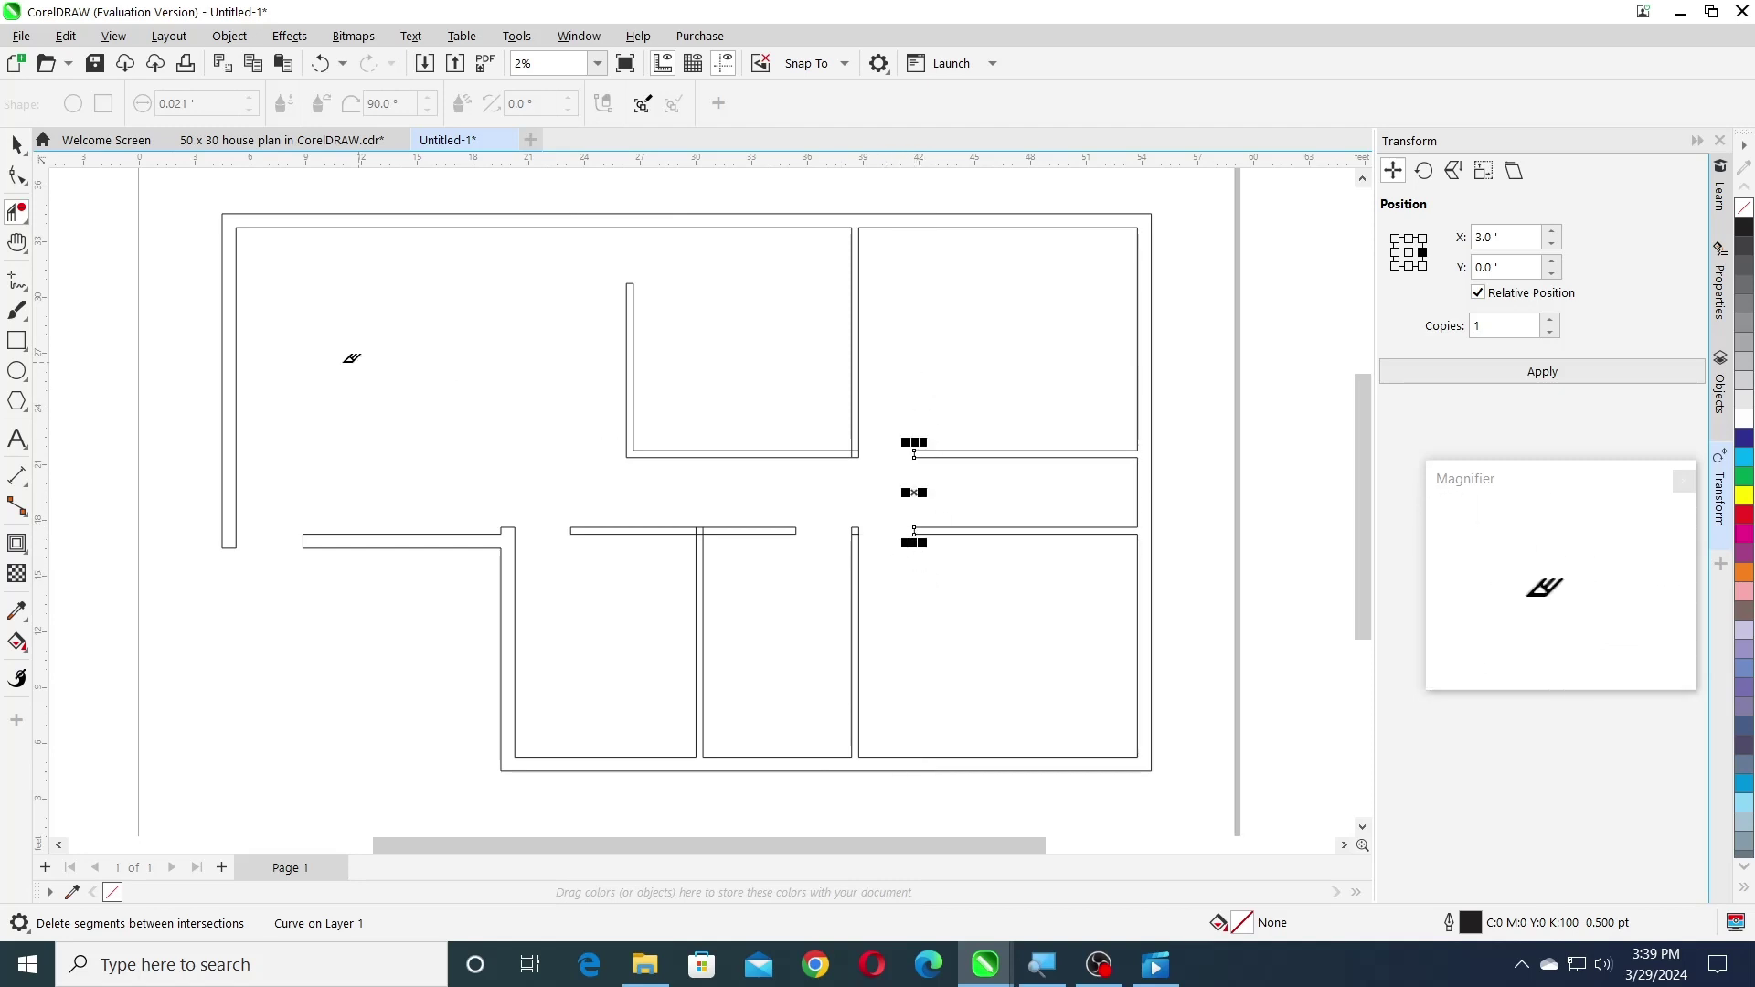
click(16, 144)
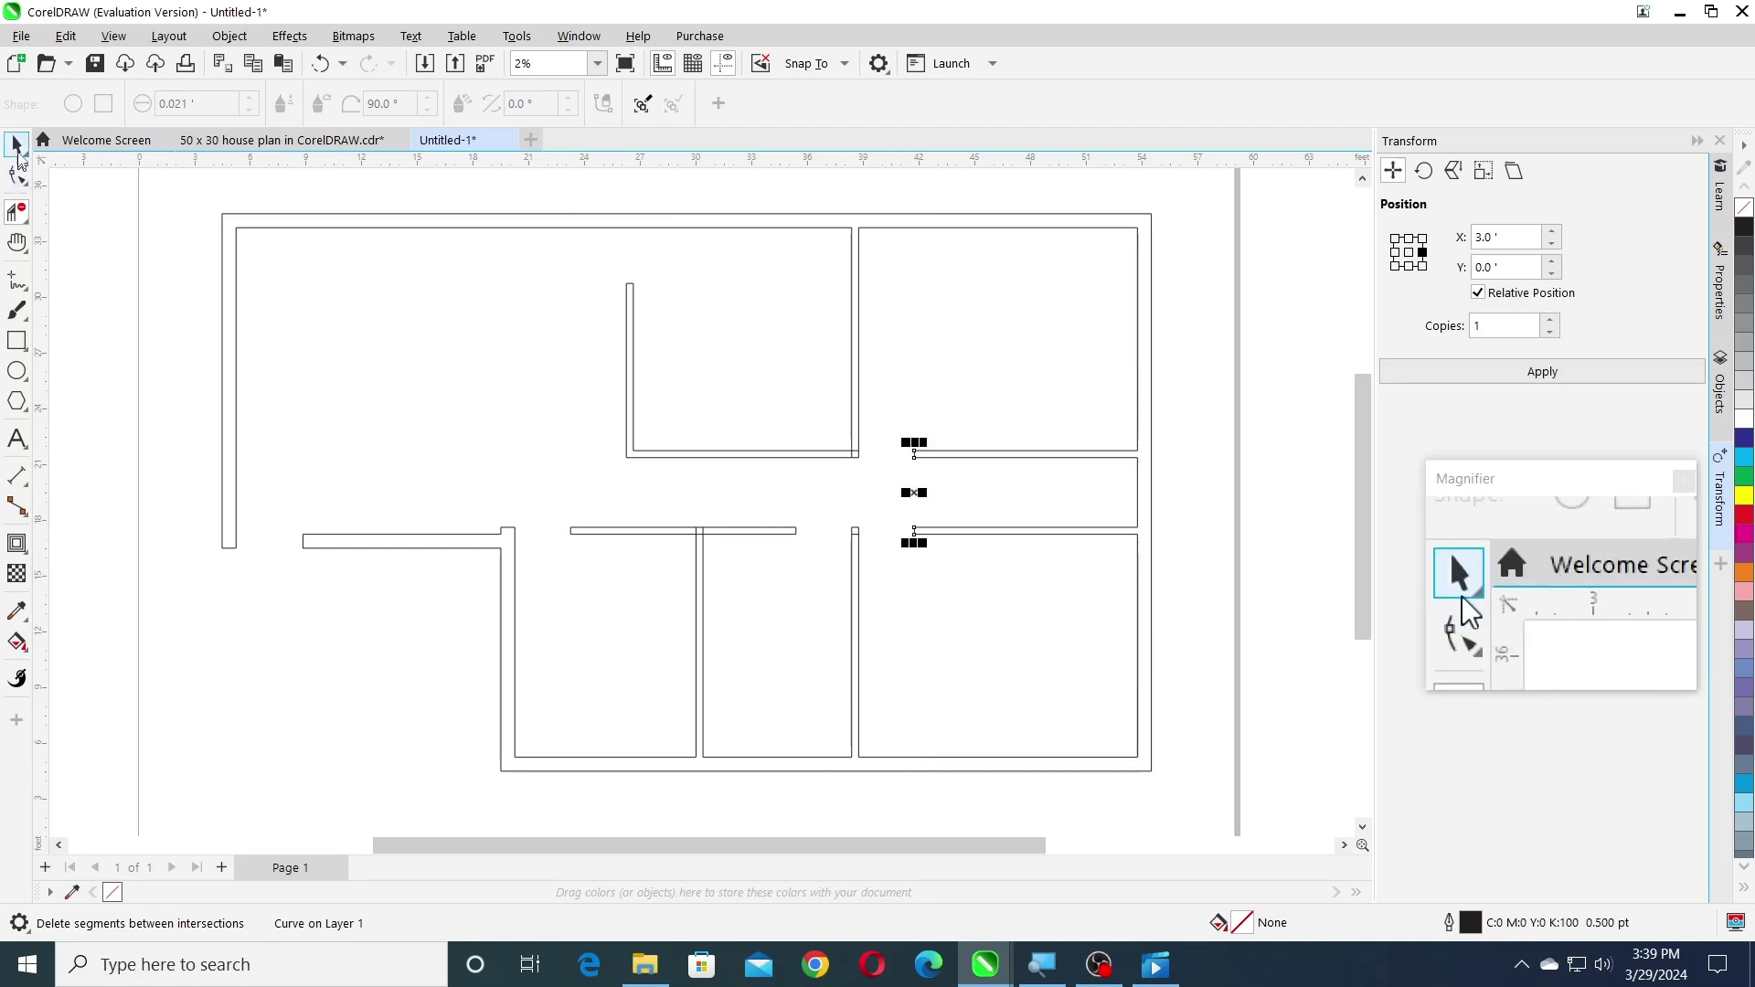
- Break apart the lower passage wall's bottom line and delete its stub across the top of the partition beside the lower right room
scroll(859, 539, up, 1)
click(853, 534)
click(229, 36)
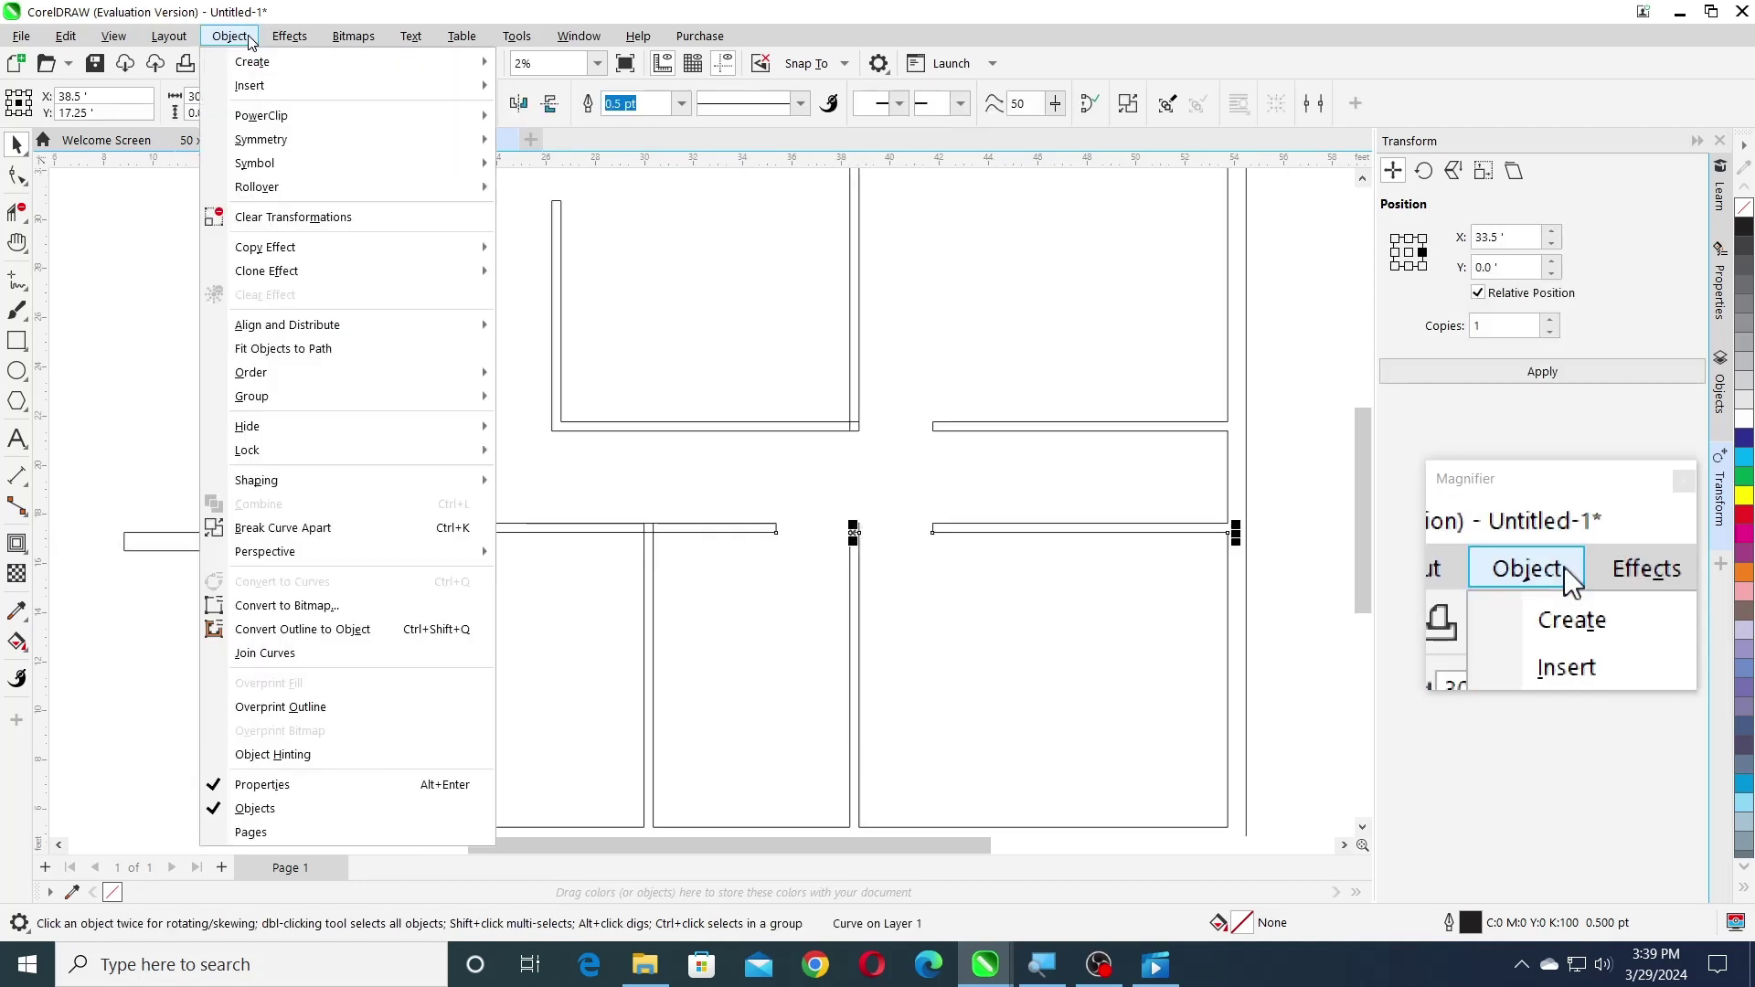
click(283, 527)
click(1103, 509)
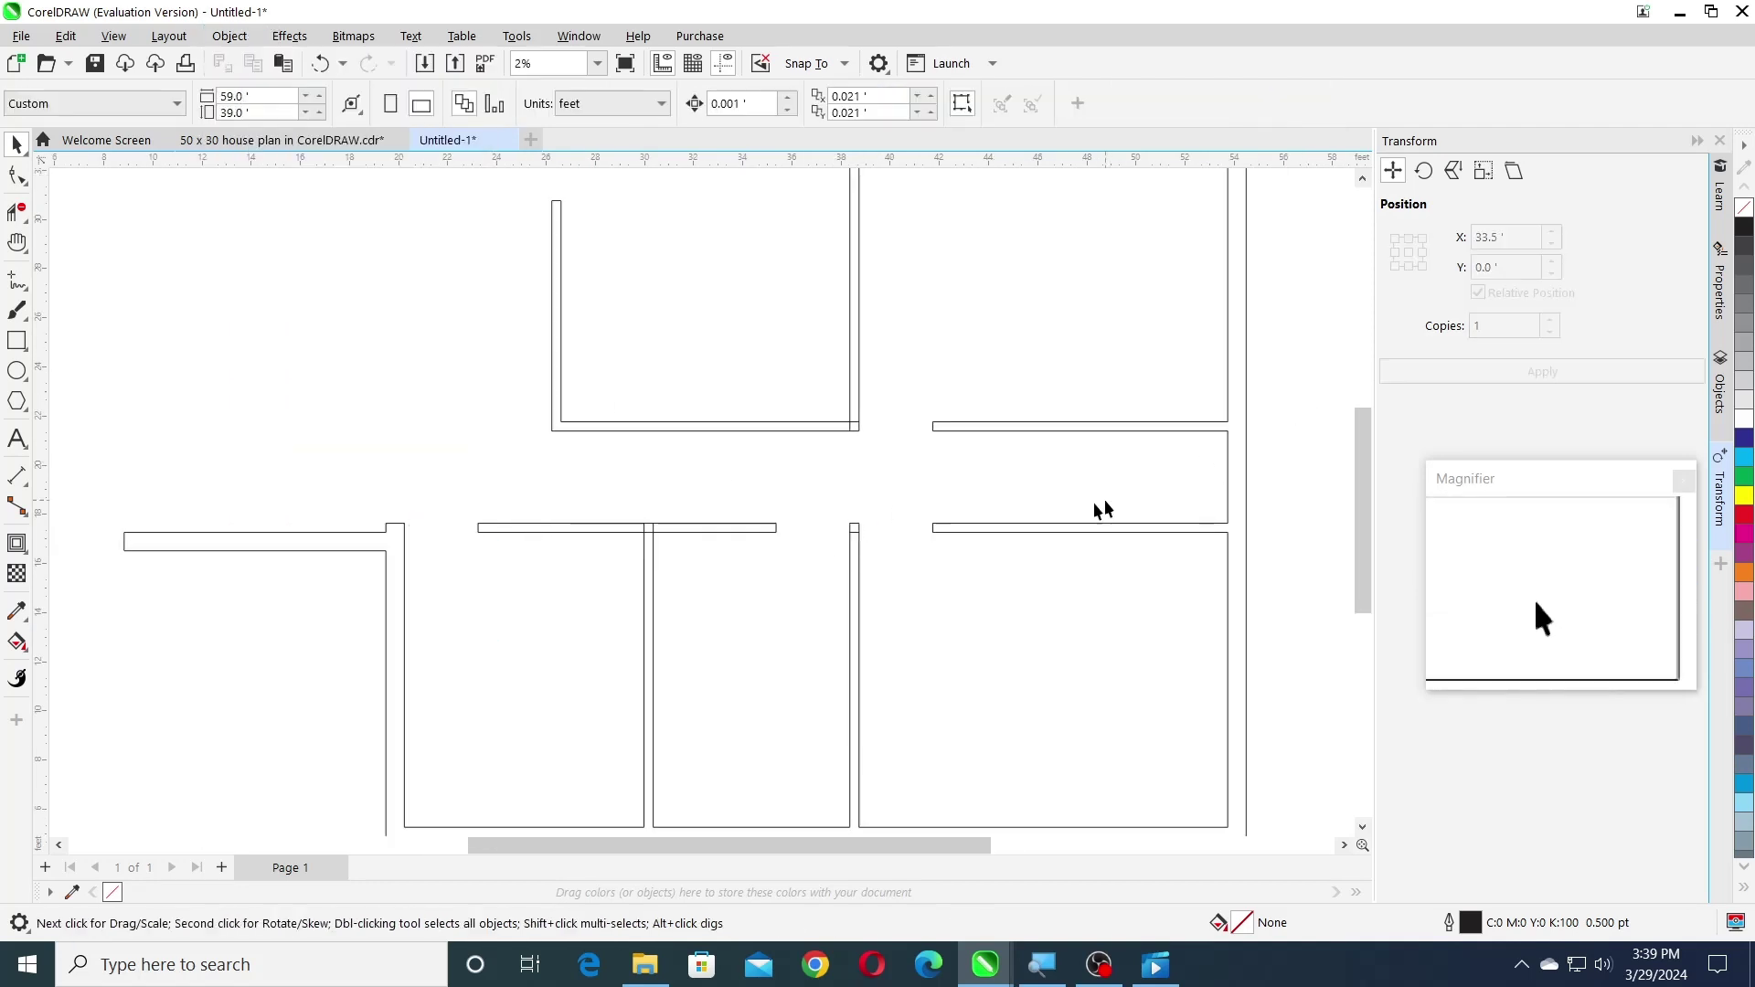
click(854, 532)
click(884, 588)
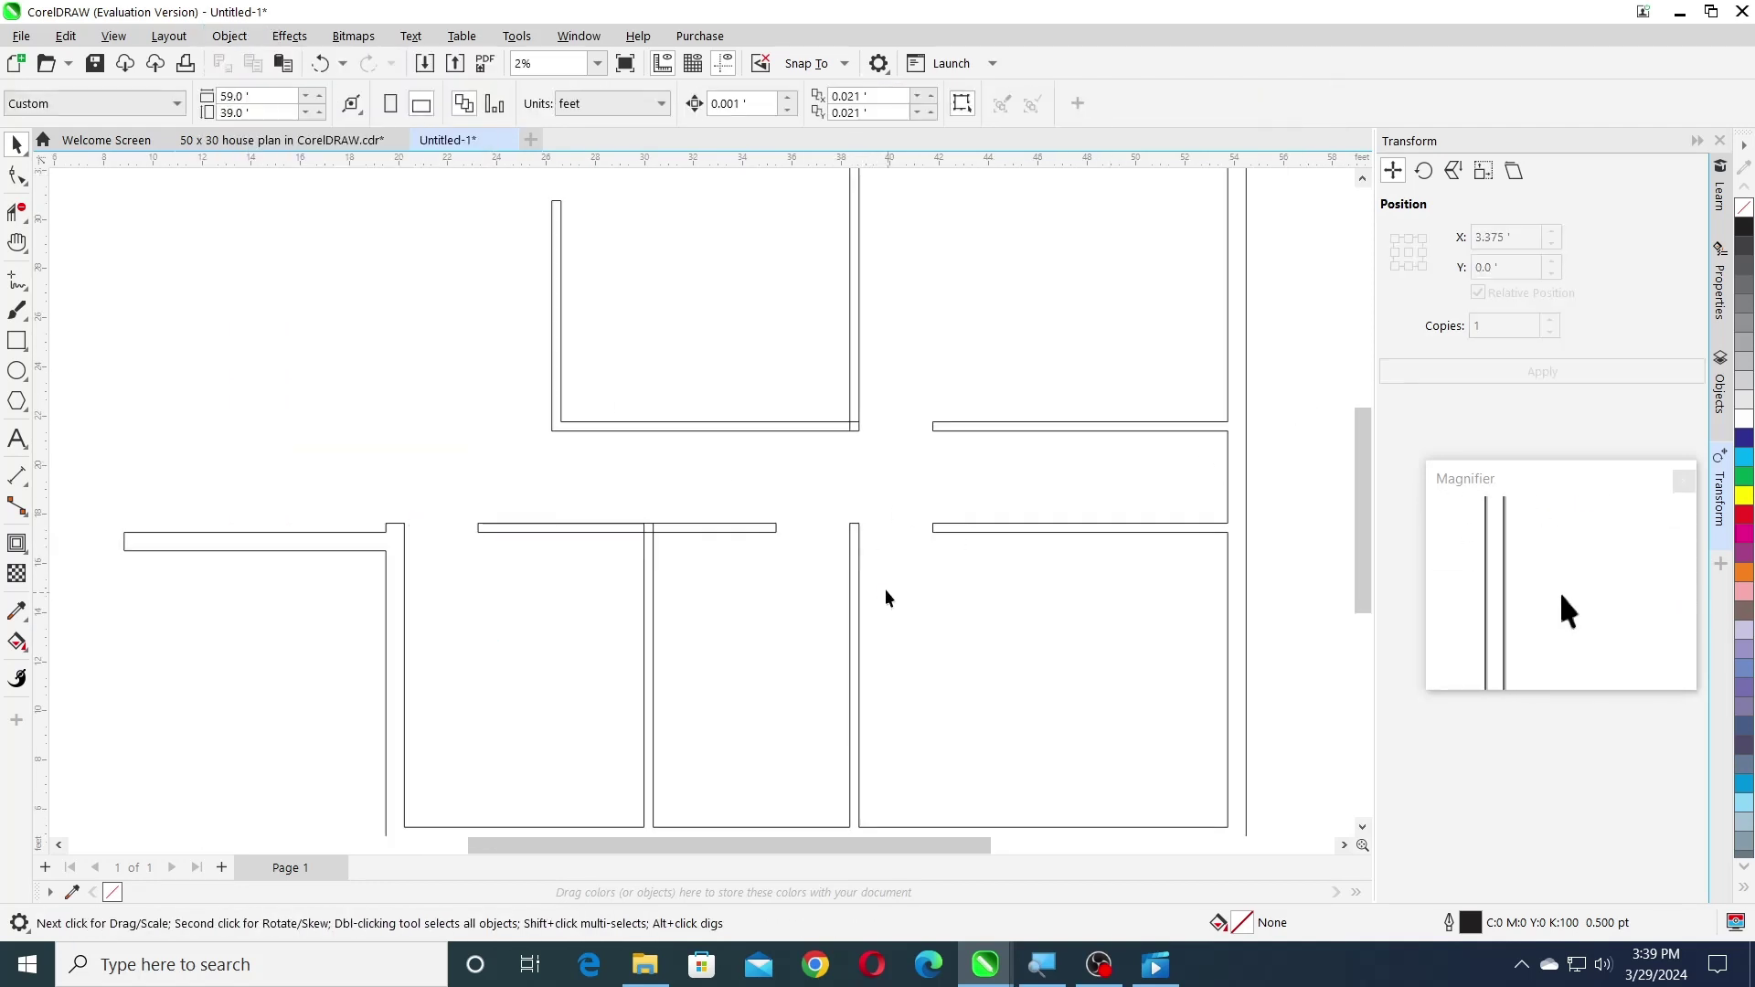
- Trim the overlapping lines where the lower left partition meets the passage wall and at the upper middle room's lower right corner
click(15, 216)
scroll(646, 568, up, 2)
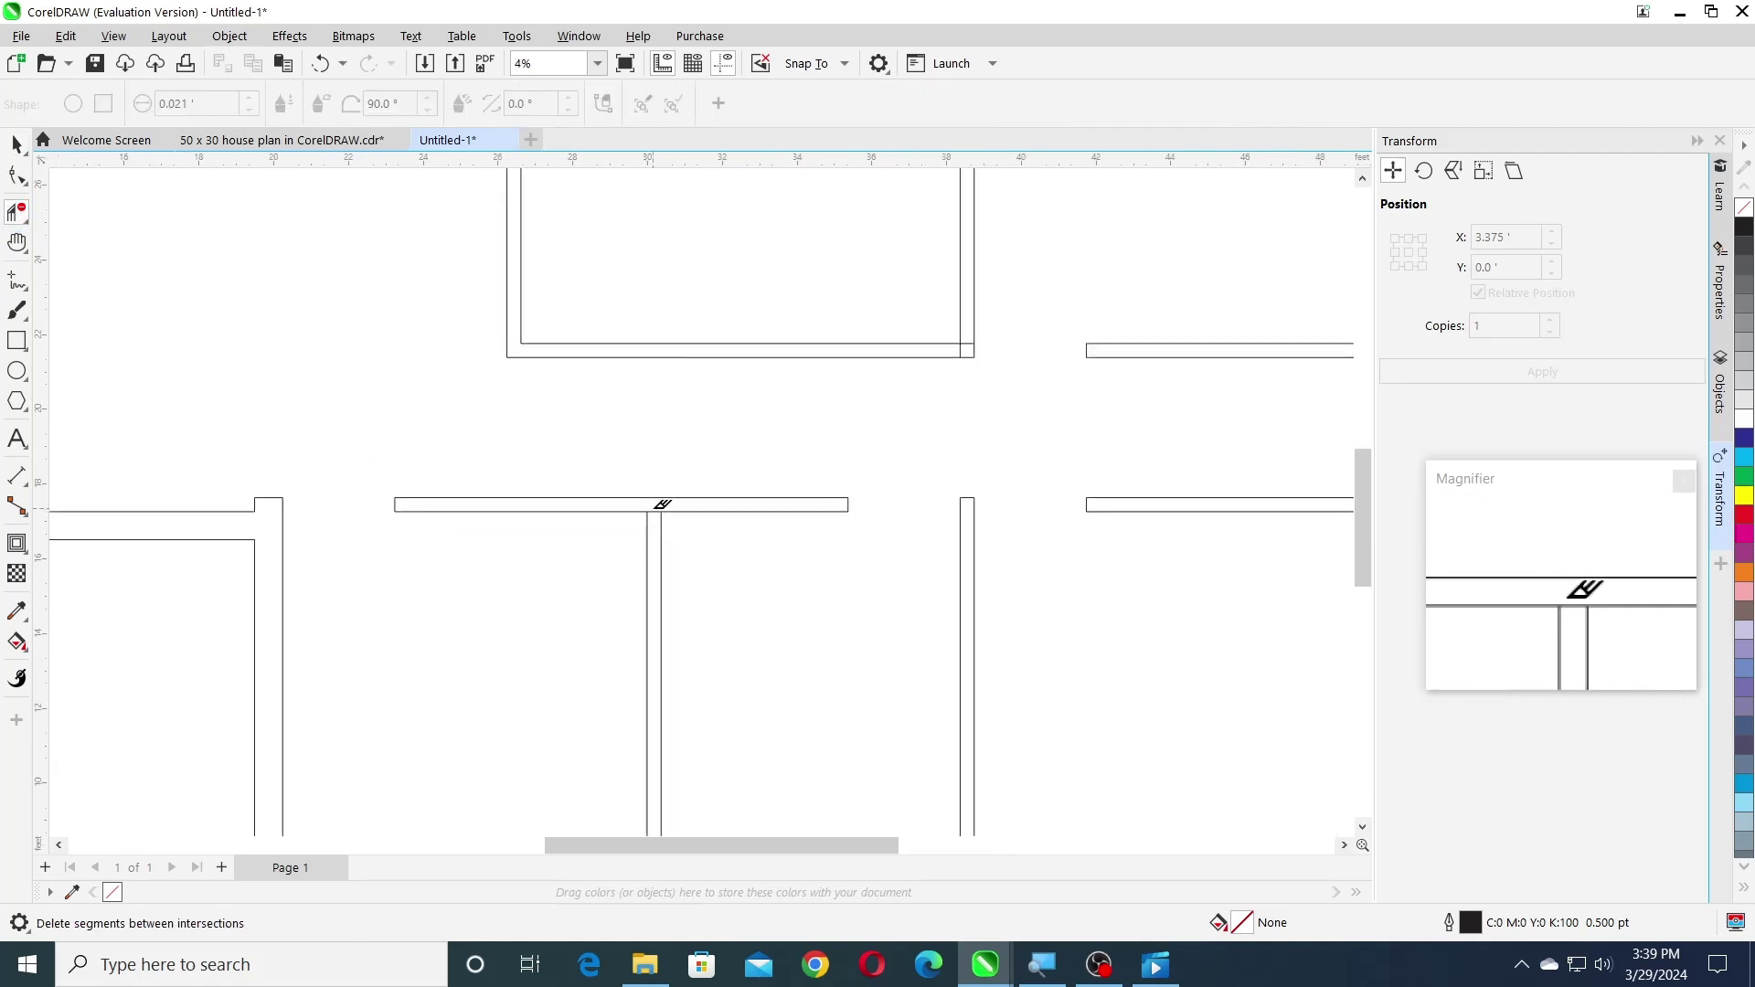
scroll(663, 505, down, 2)
scroll(863, 370, up, 2)
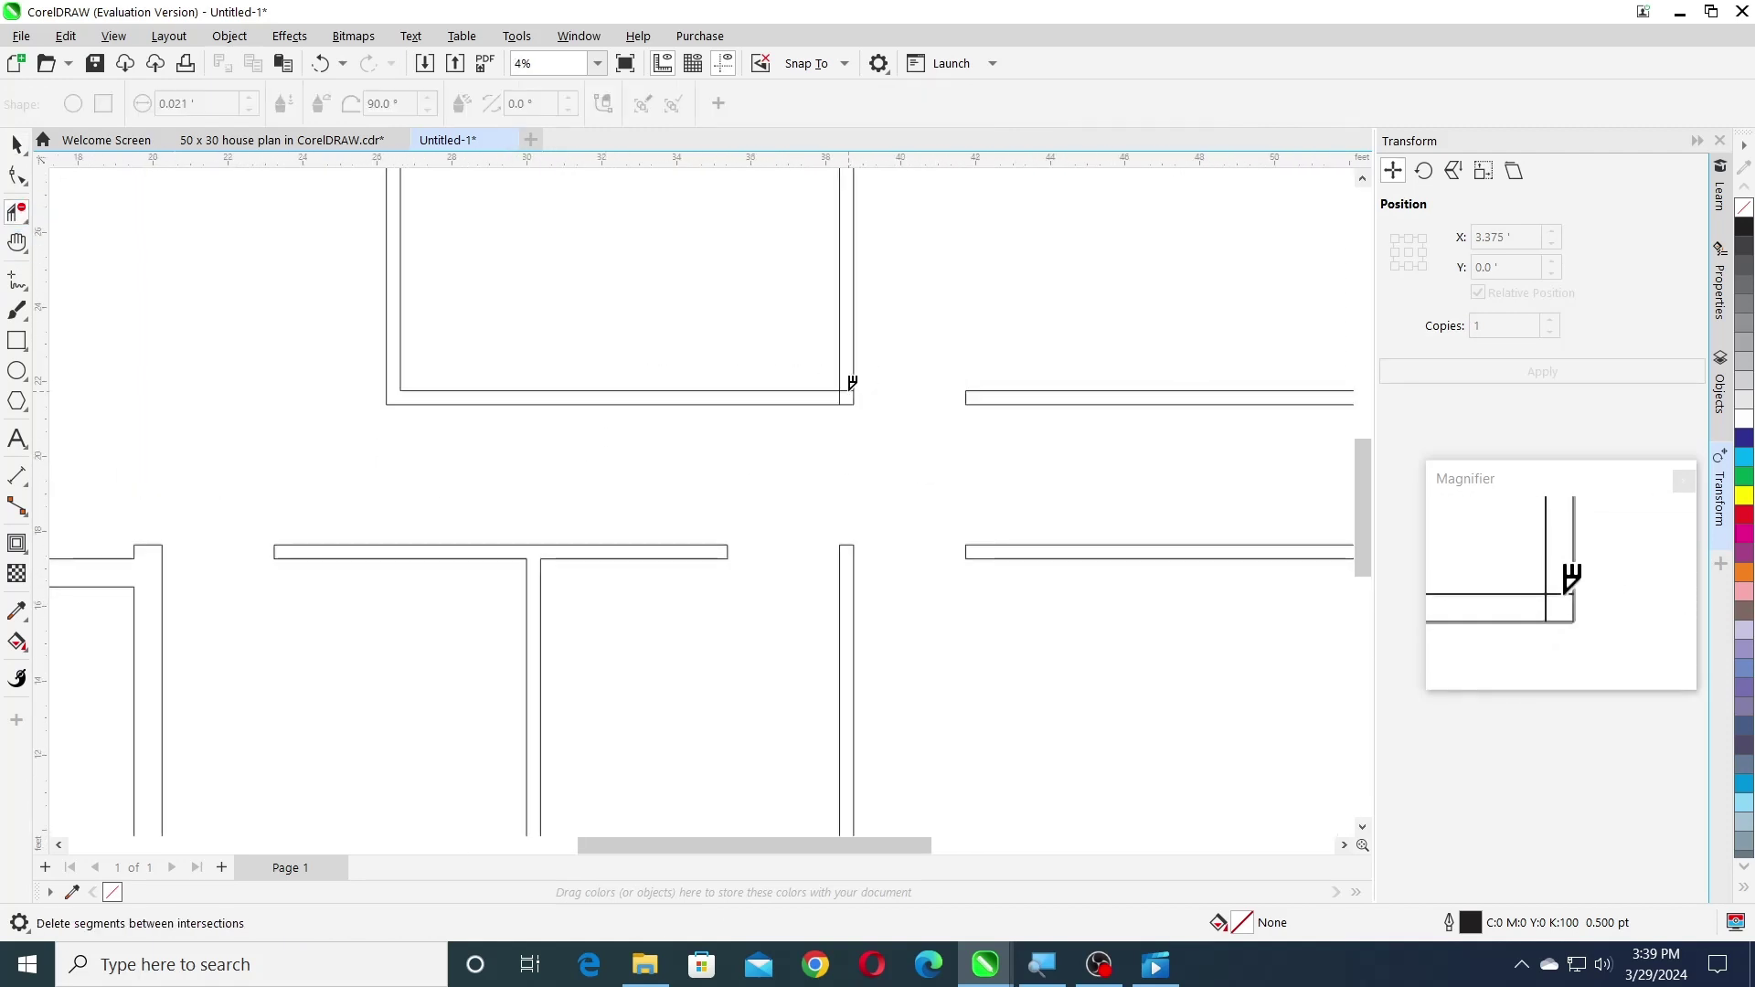
scroll(842, 390, down, 2)
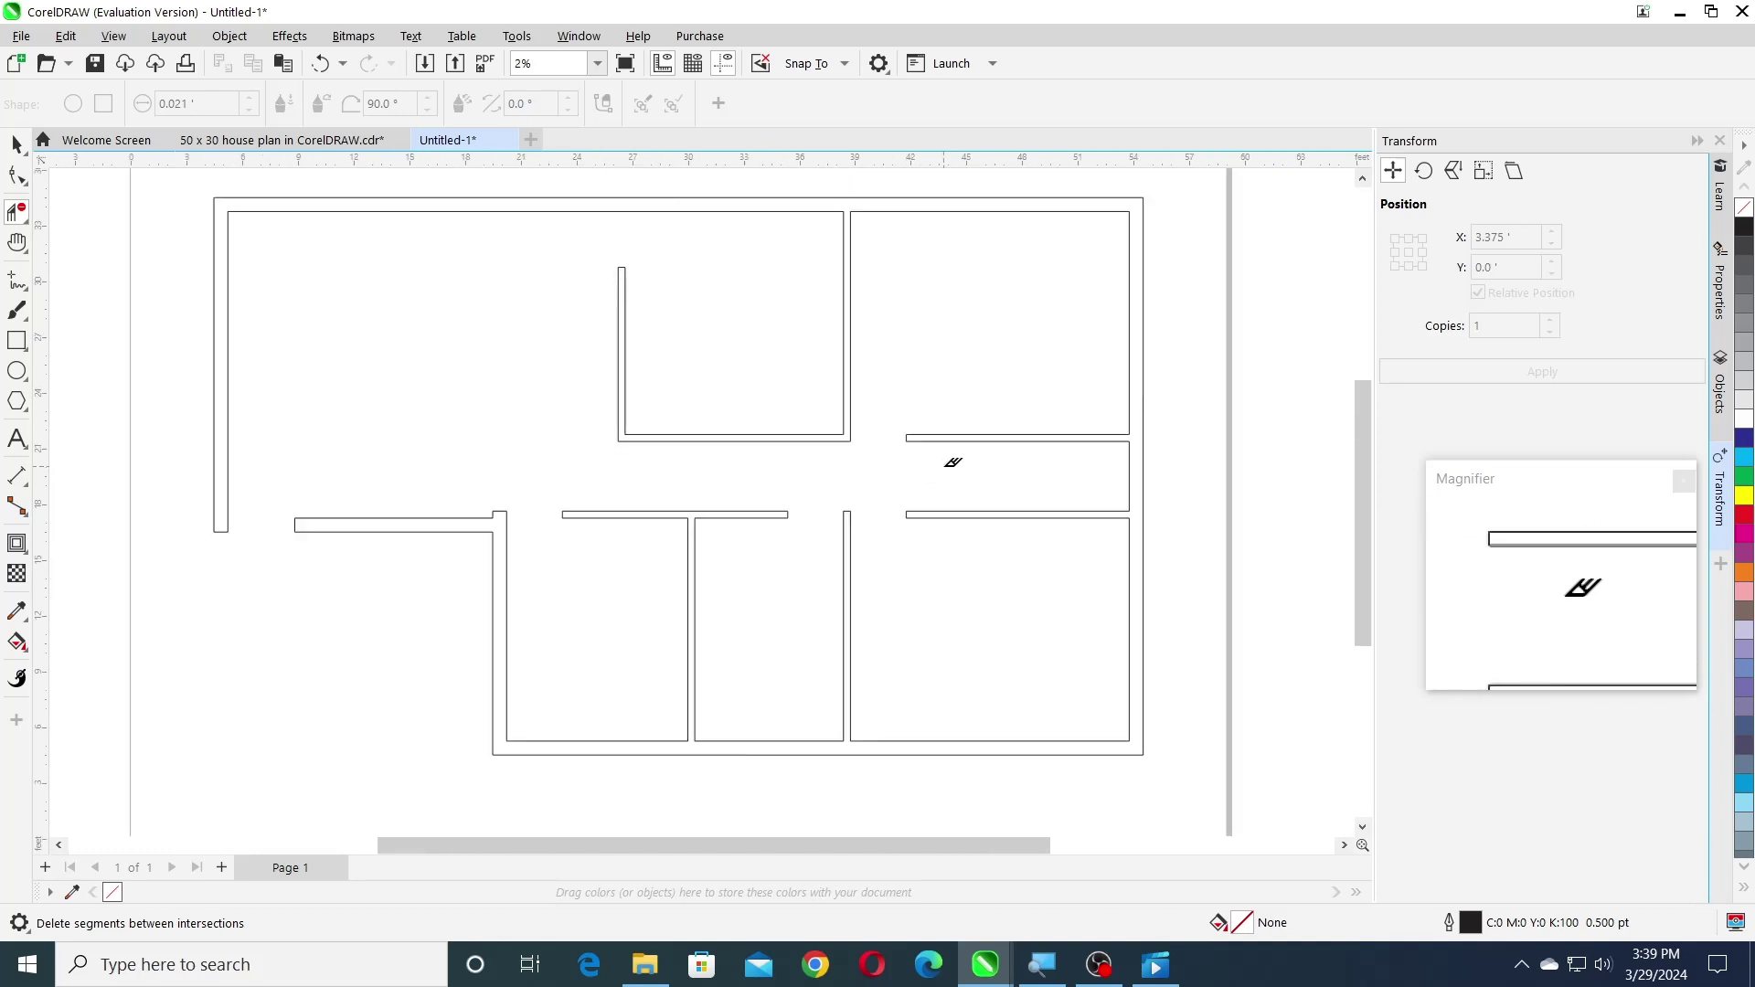
click(16, 143)
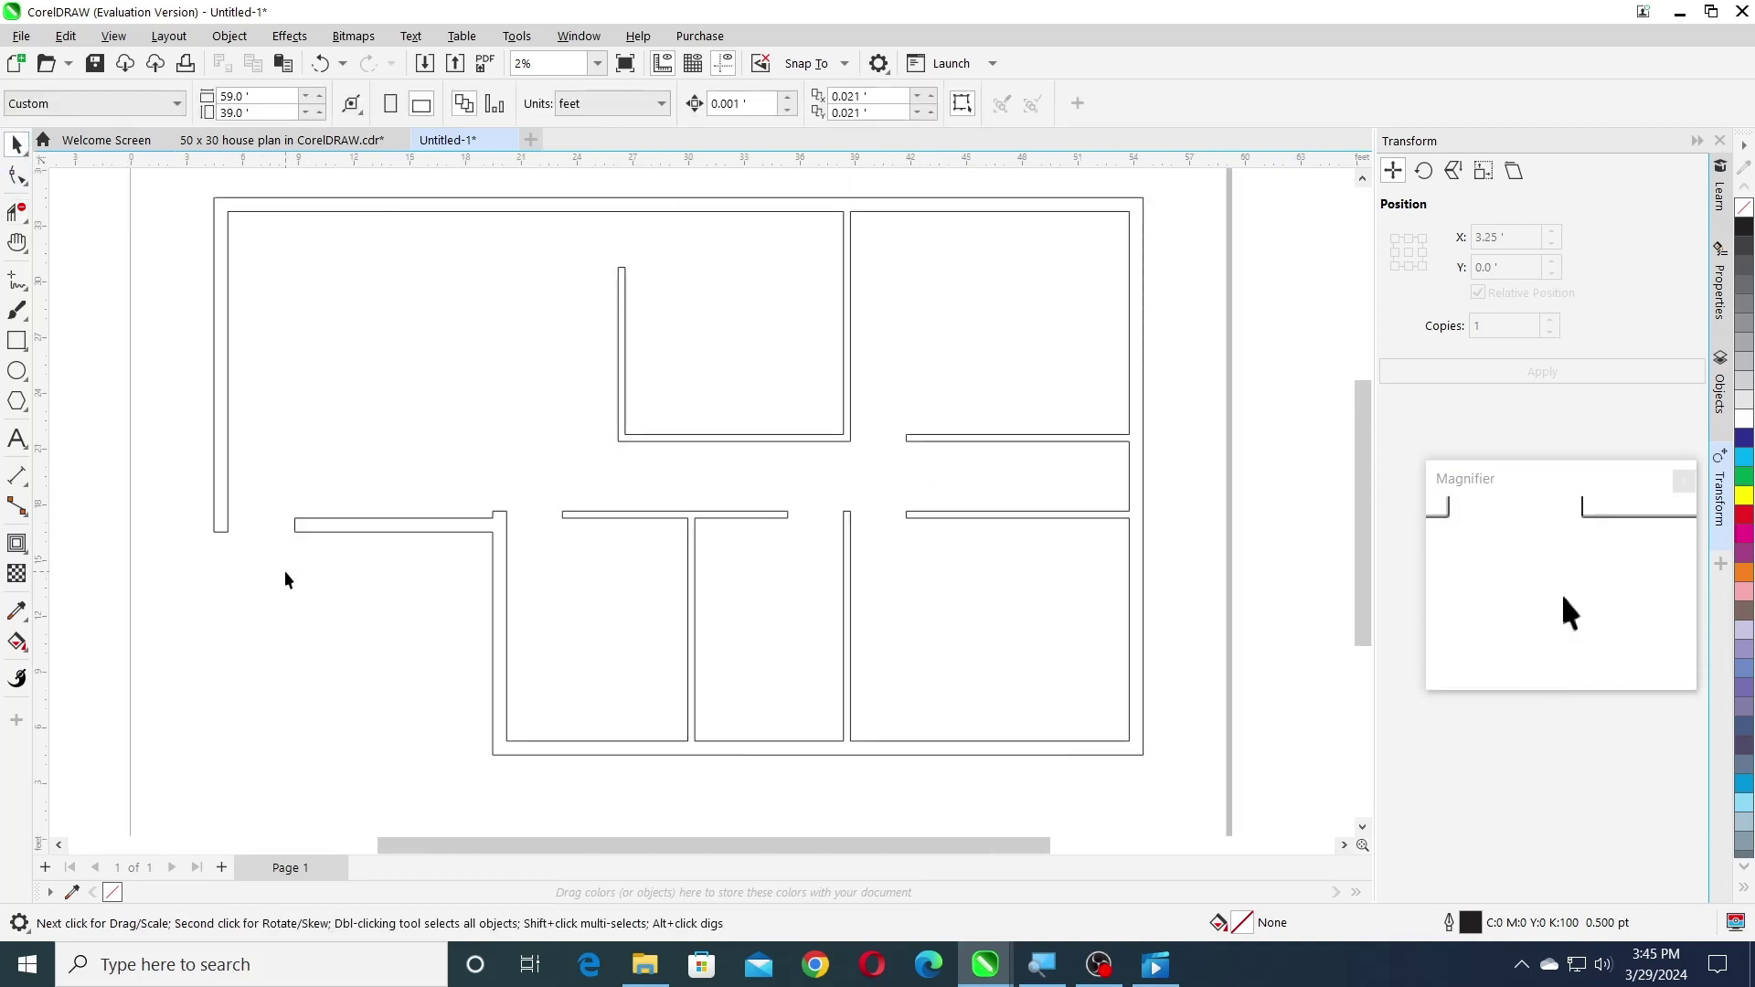
- Draw a horizontal line about 4.3 ft long inside the large left room with the 2-Point Line tool
click(20, 284)
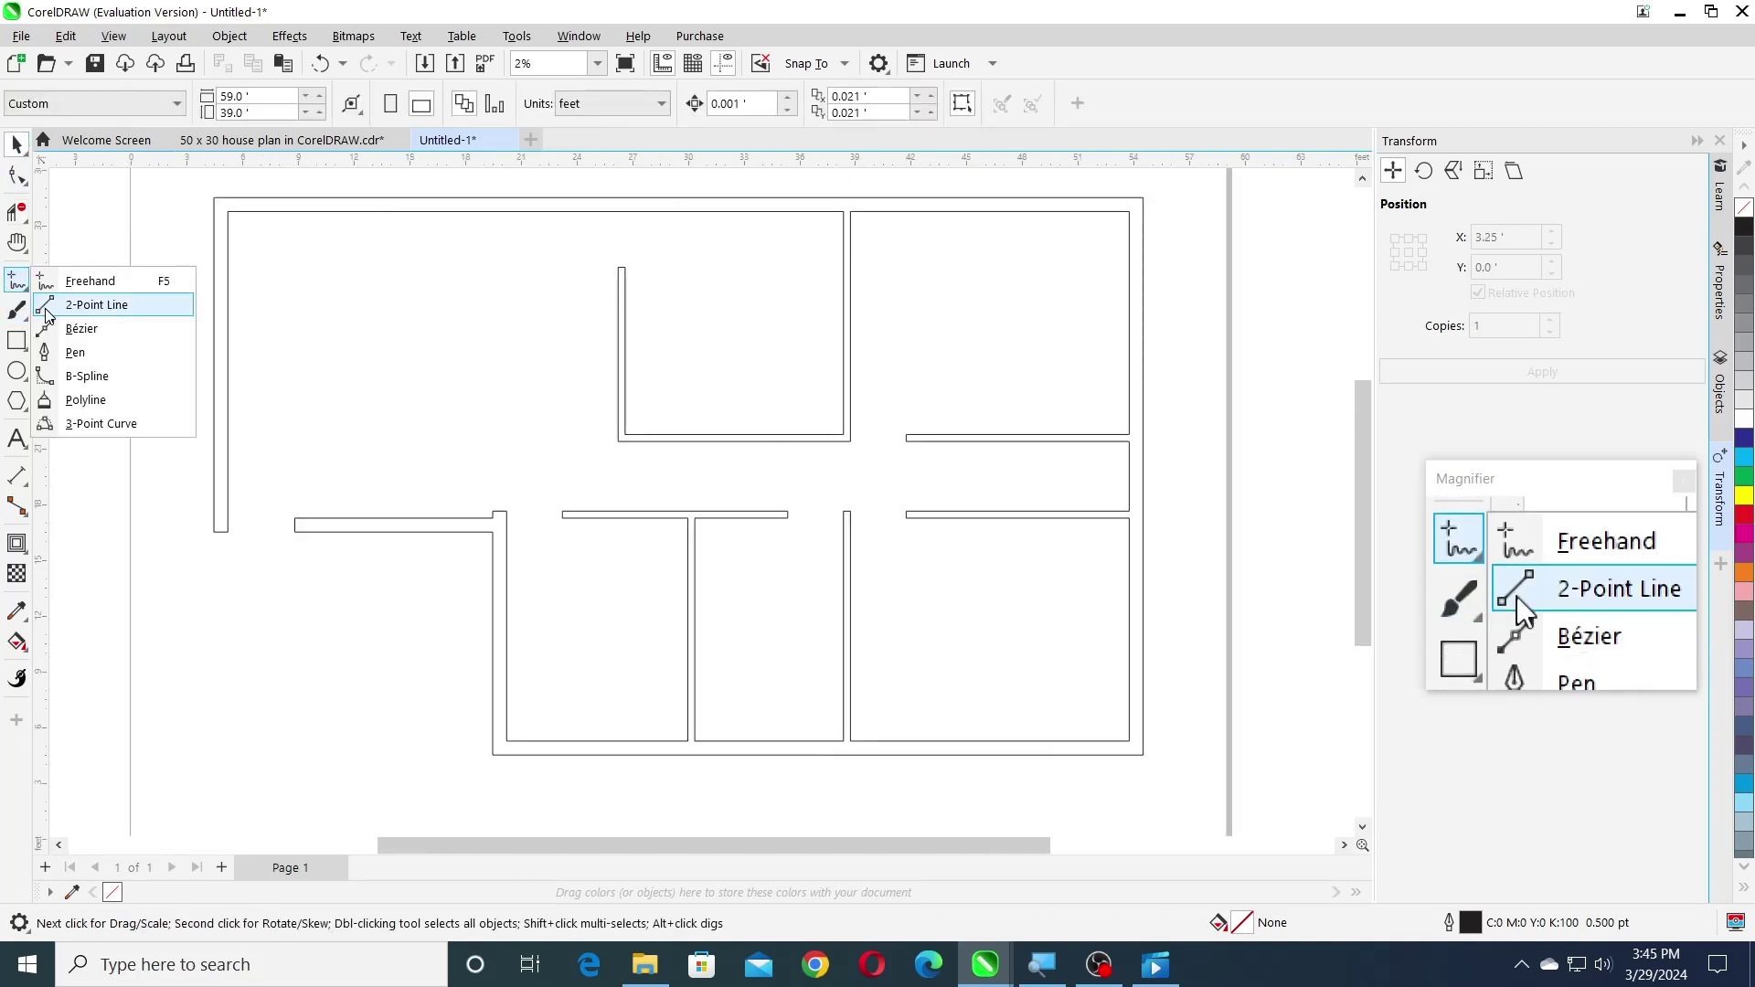
click(95, 305)
drag(370, 374, 370, 375)
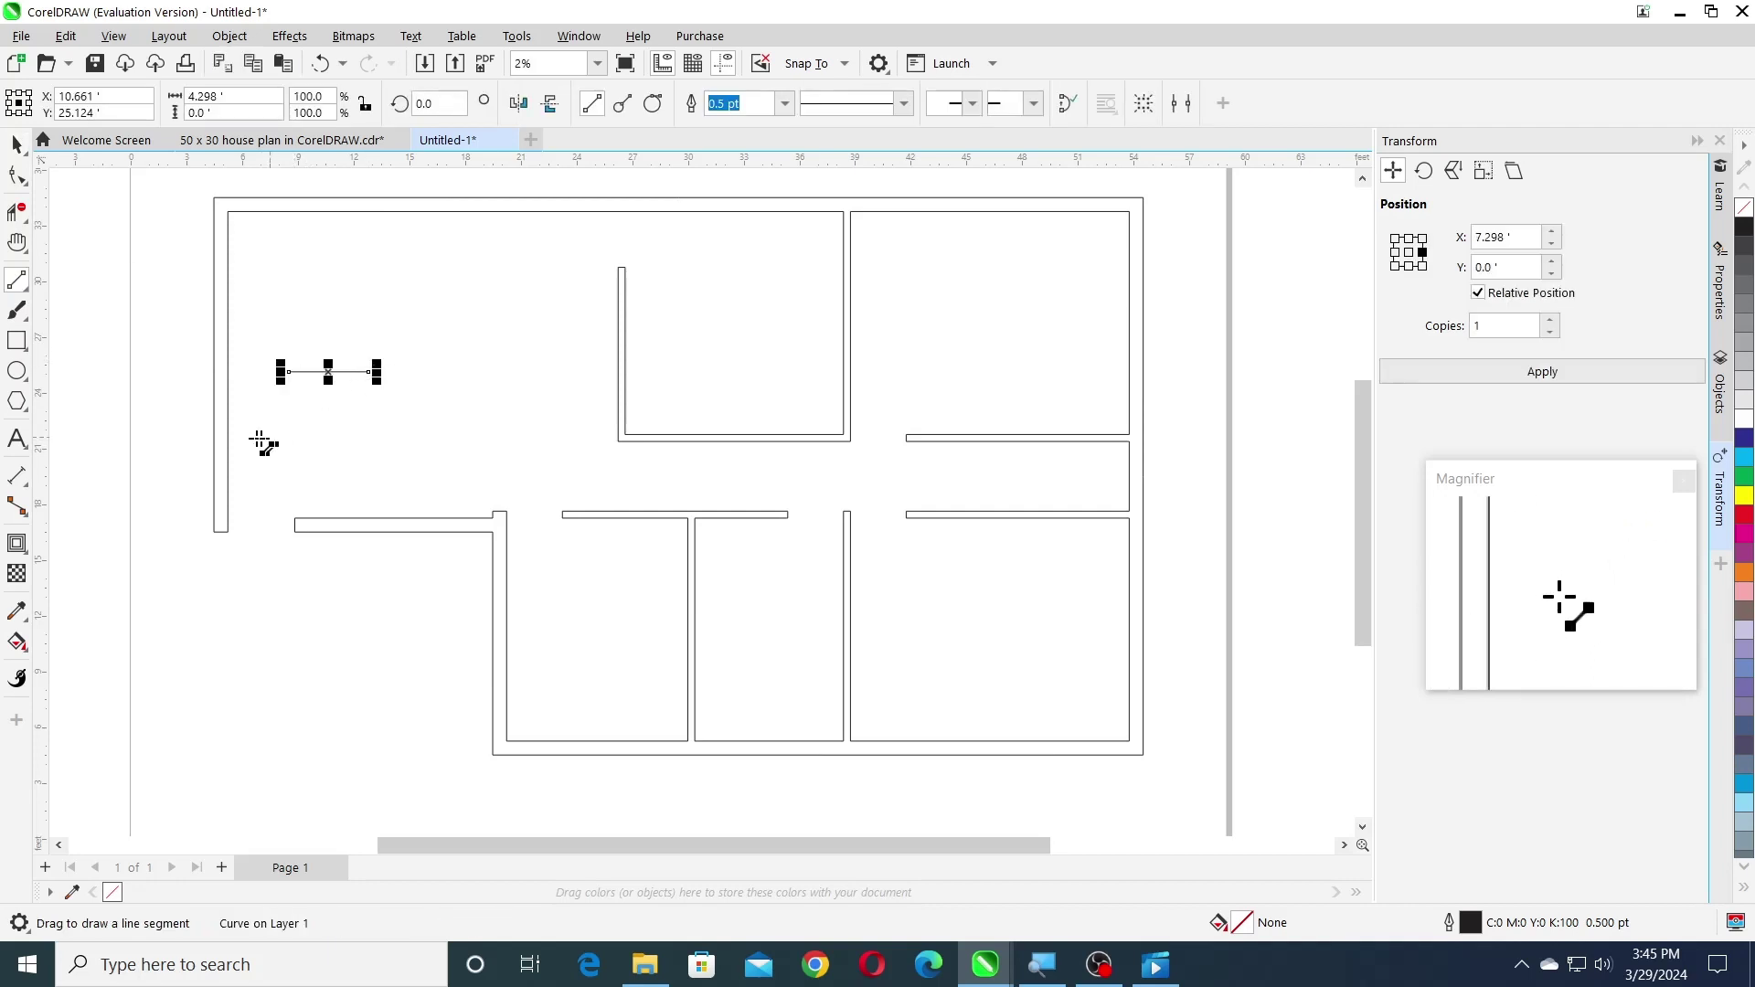
scroll(264, 411, up, 3)
click(18, 149)
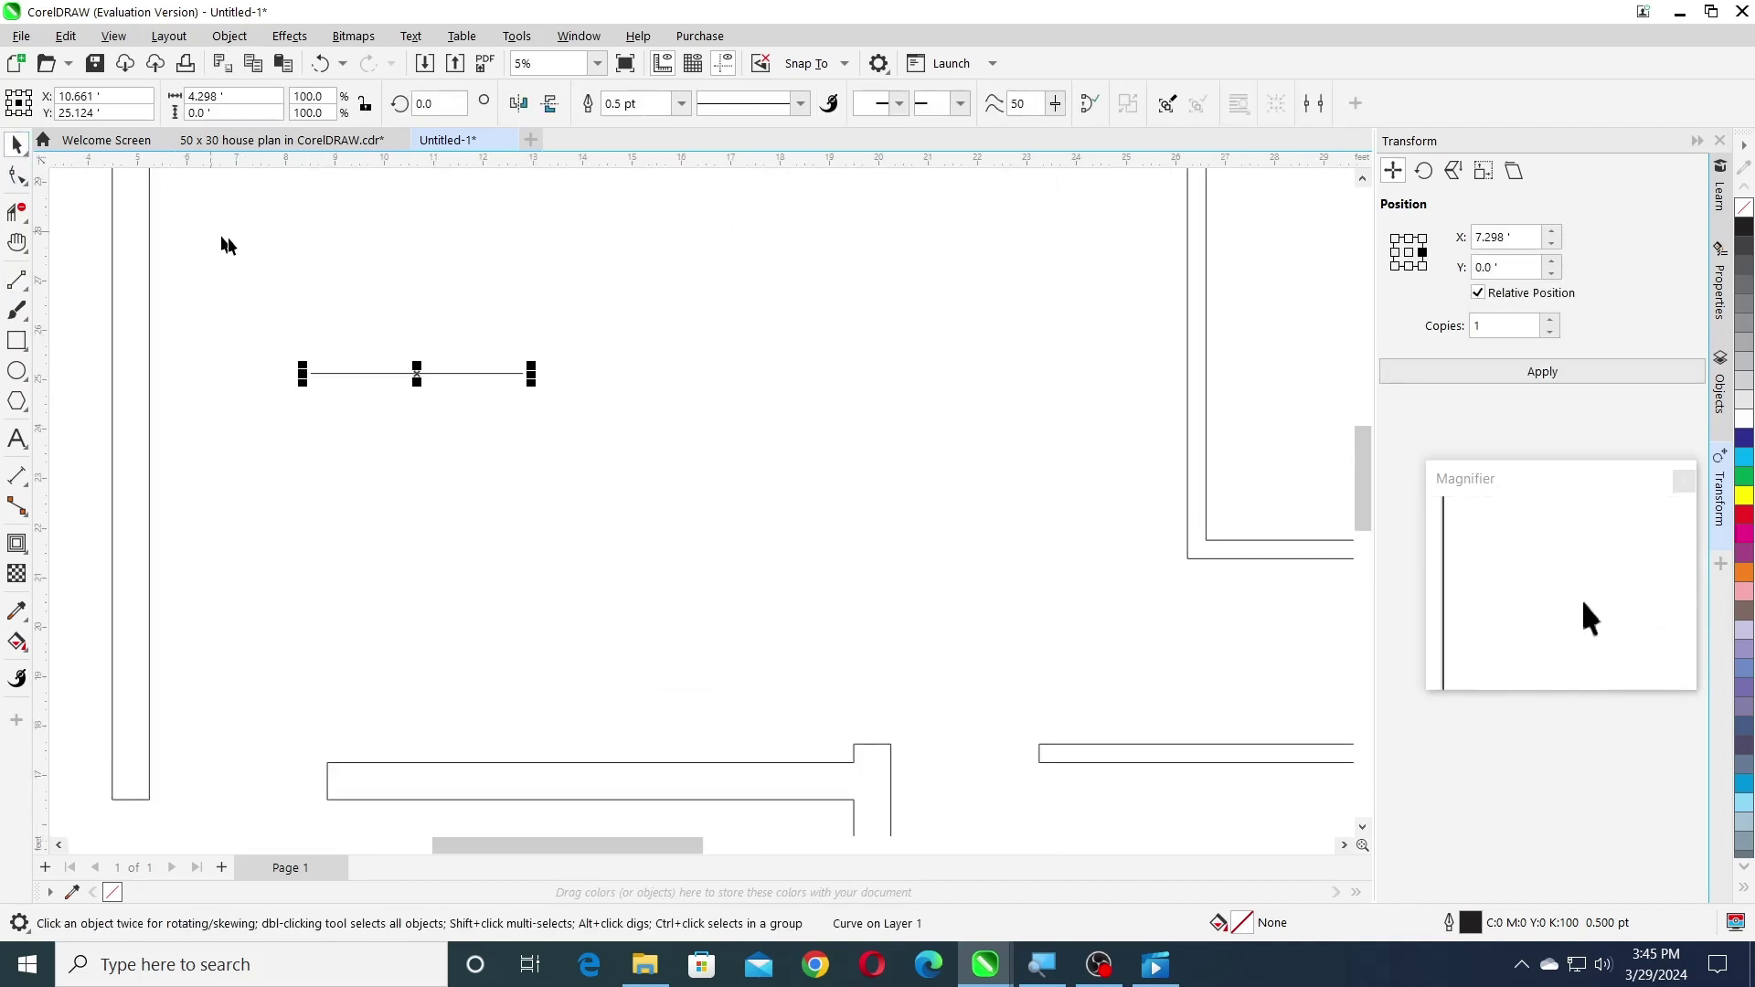
- Change the drawing units to inches and set the new horizontal line's length to 3 inches
click(223, 243)
click(621, 103)
click(605, 133)
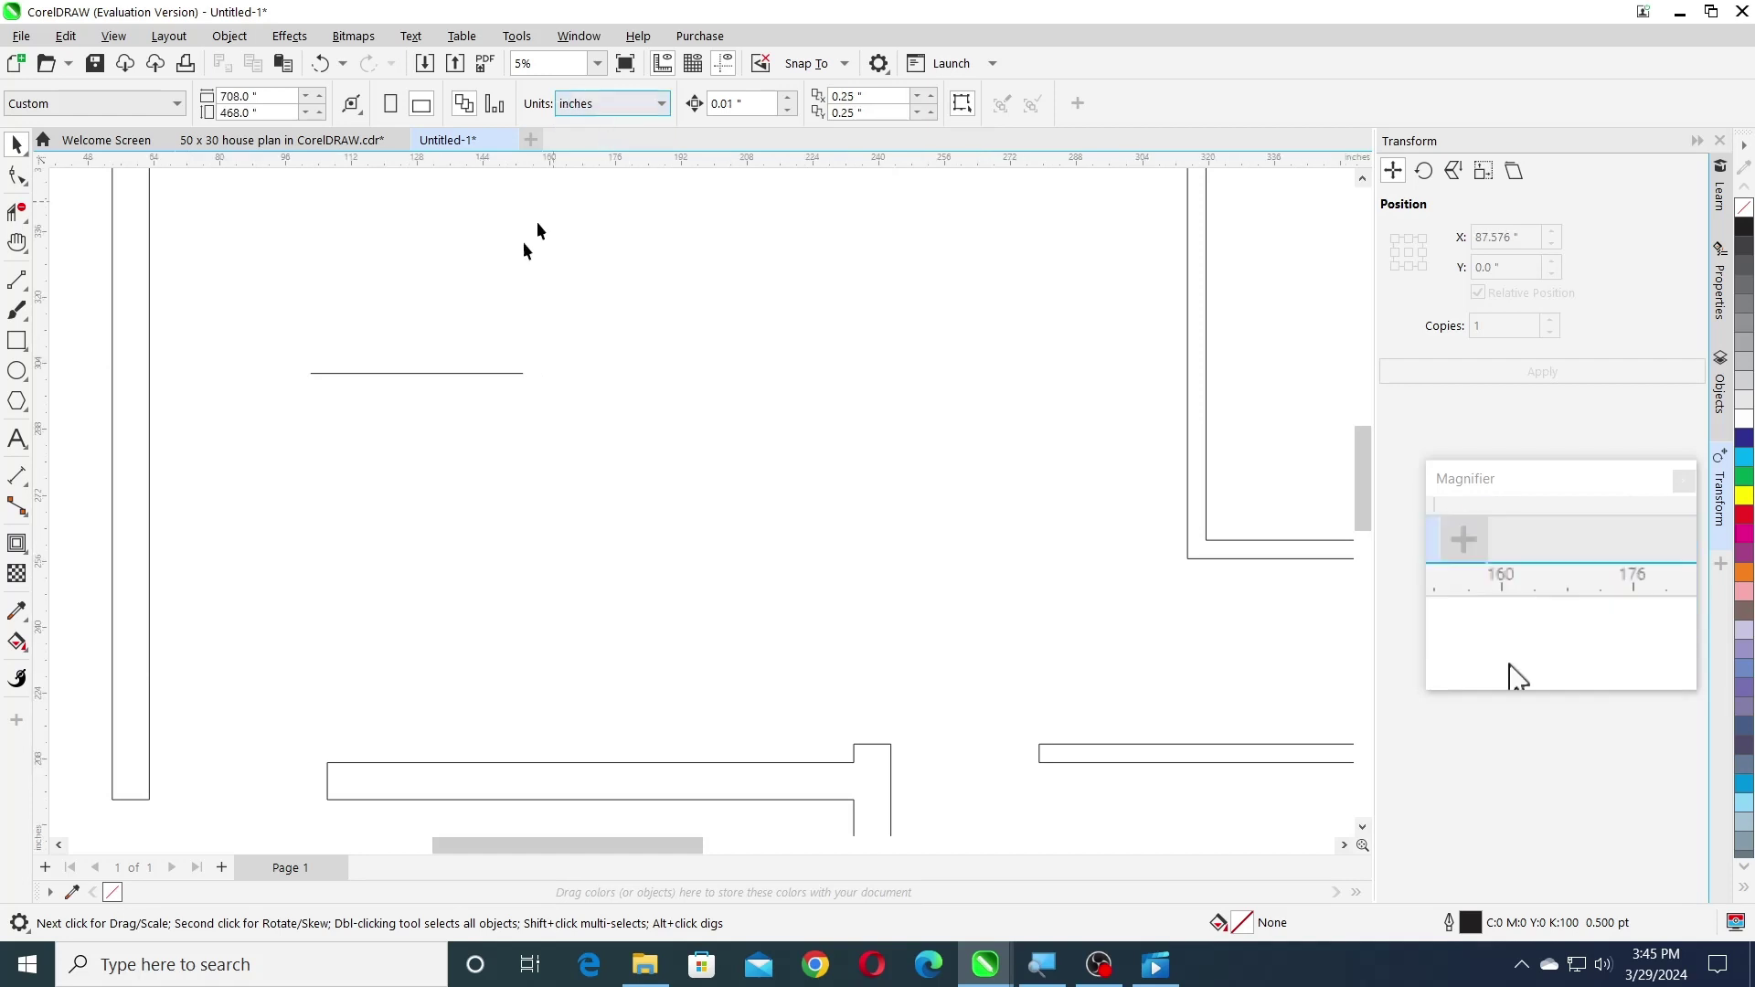
click(441, 372)
click(245, 97)
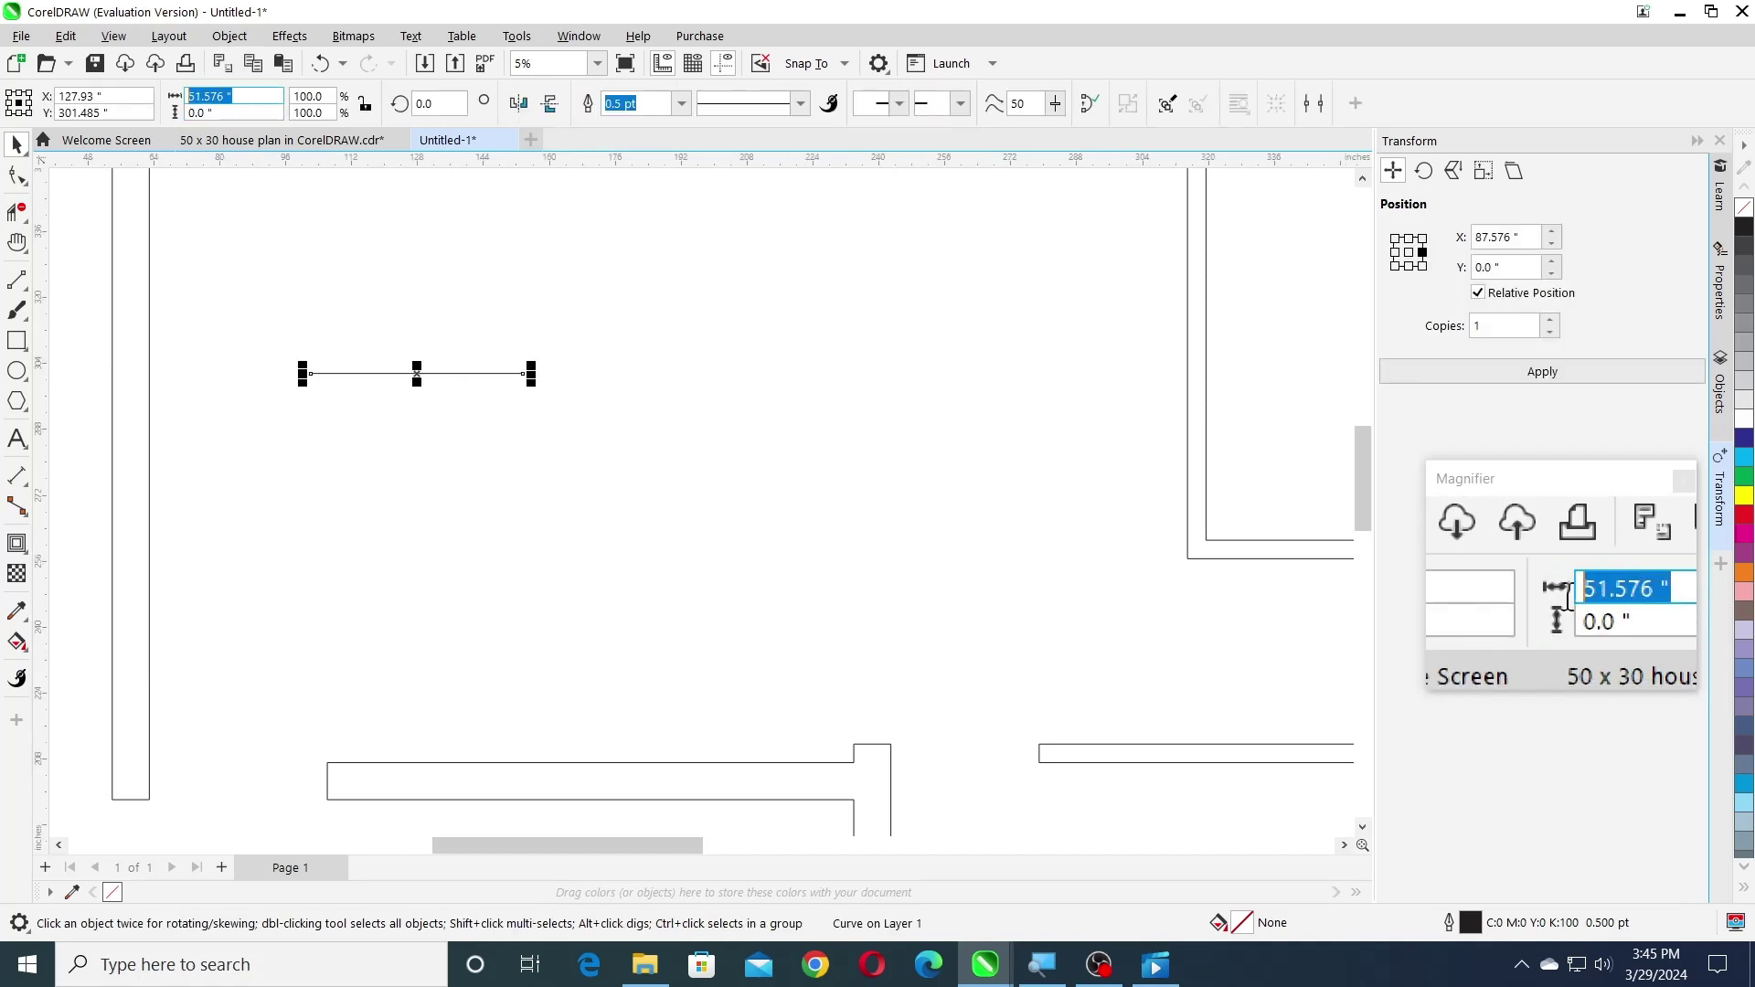
text(3)
key(Return)
- Copy the 3-inch line, rotate the copy 90° and stand it on the base line's left end
scroll(388, 351, up, 5)
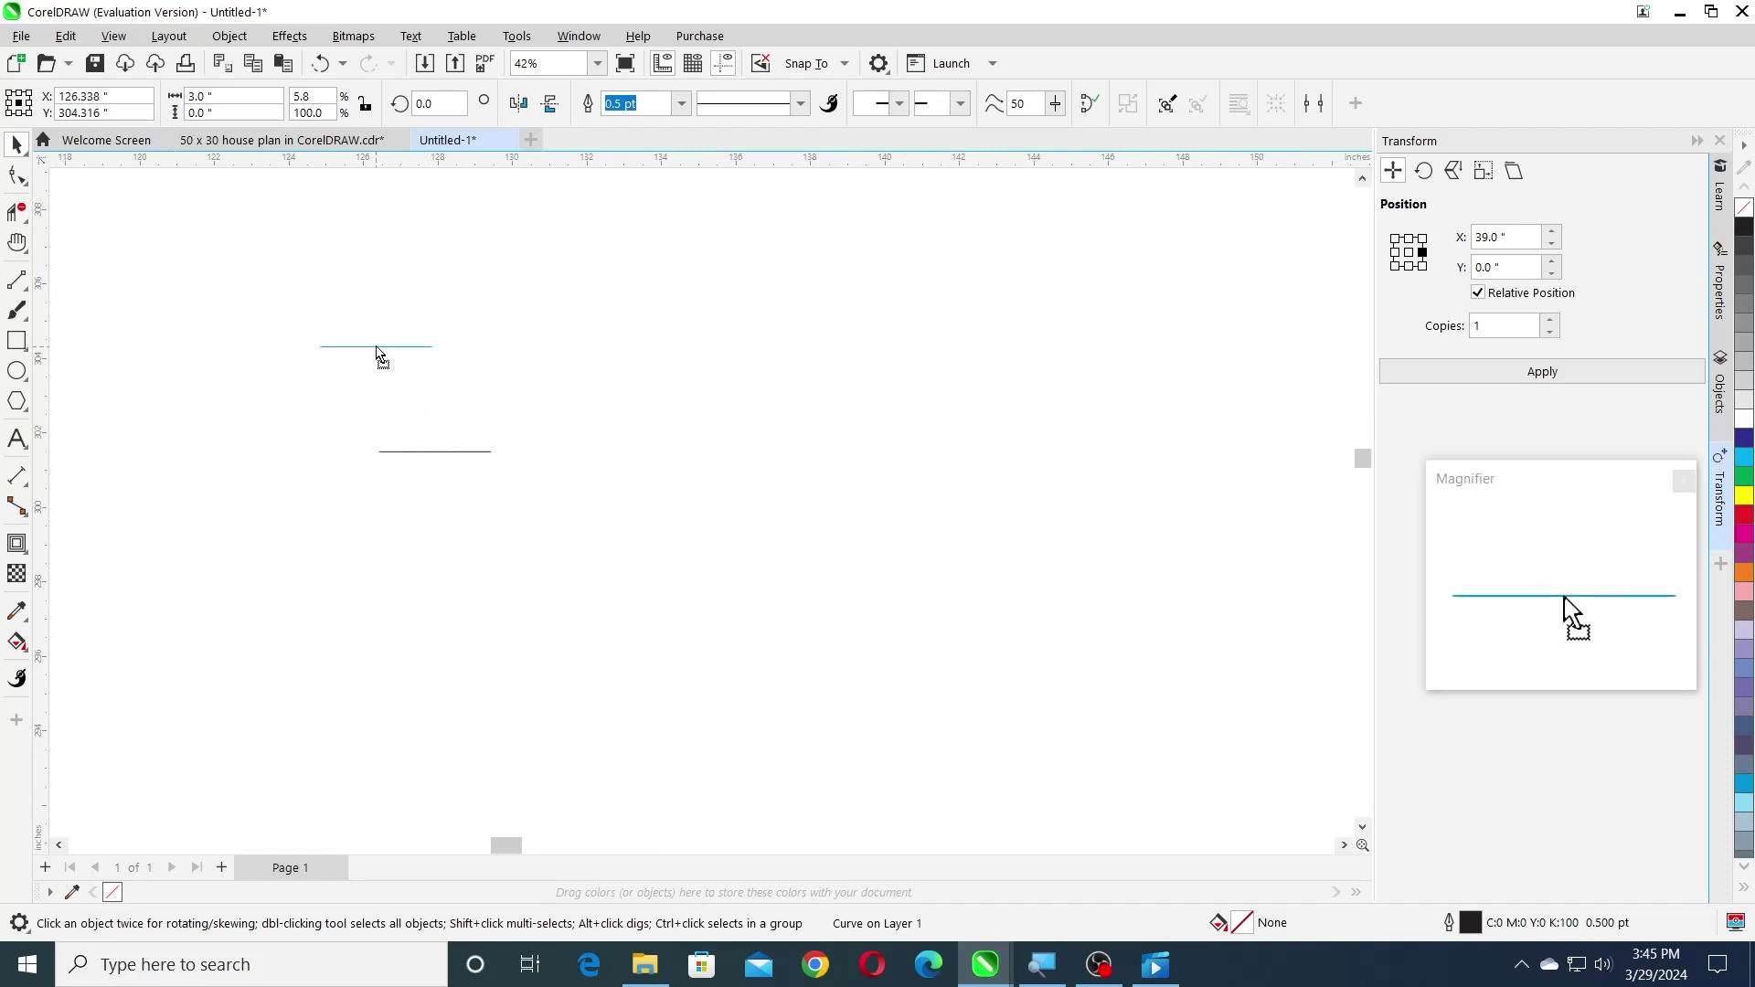
click(427, 103)
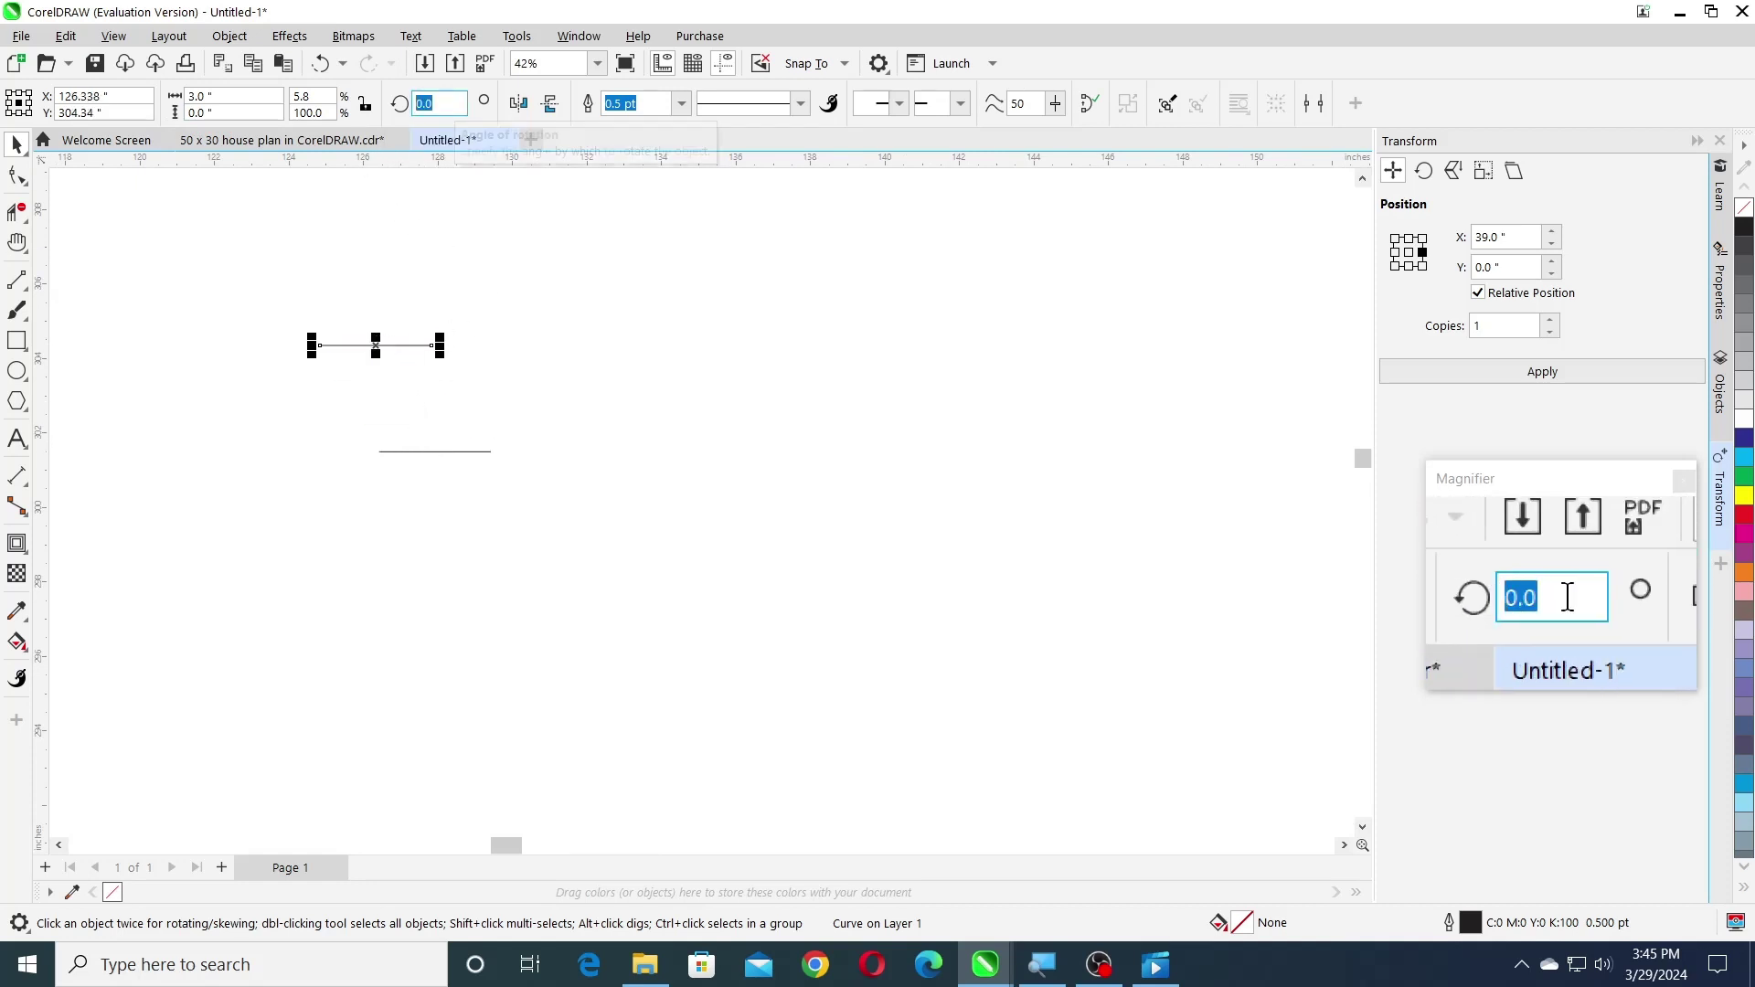
text(90)
key(Return)
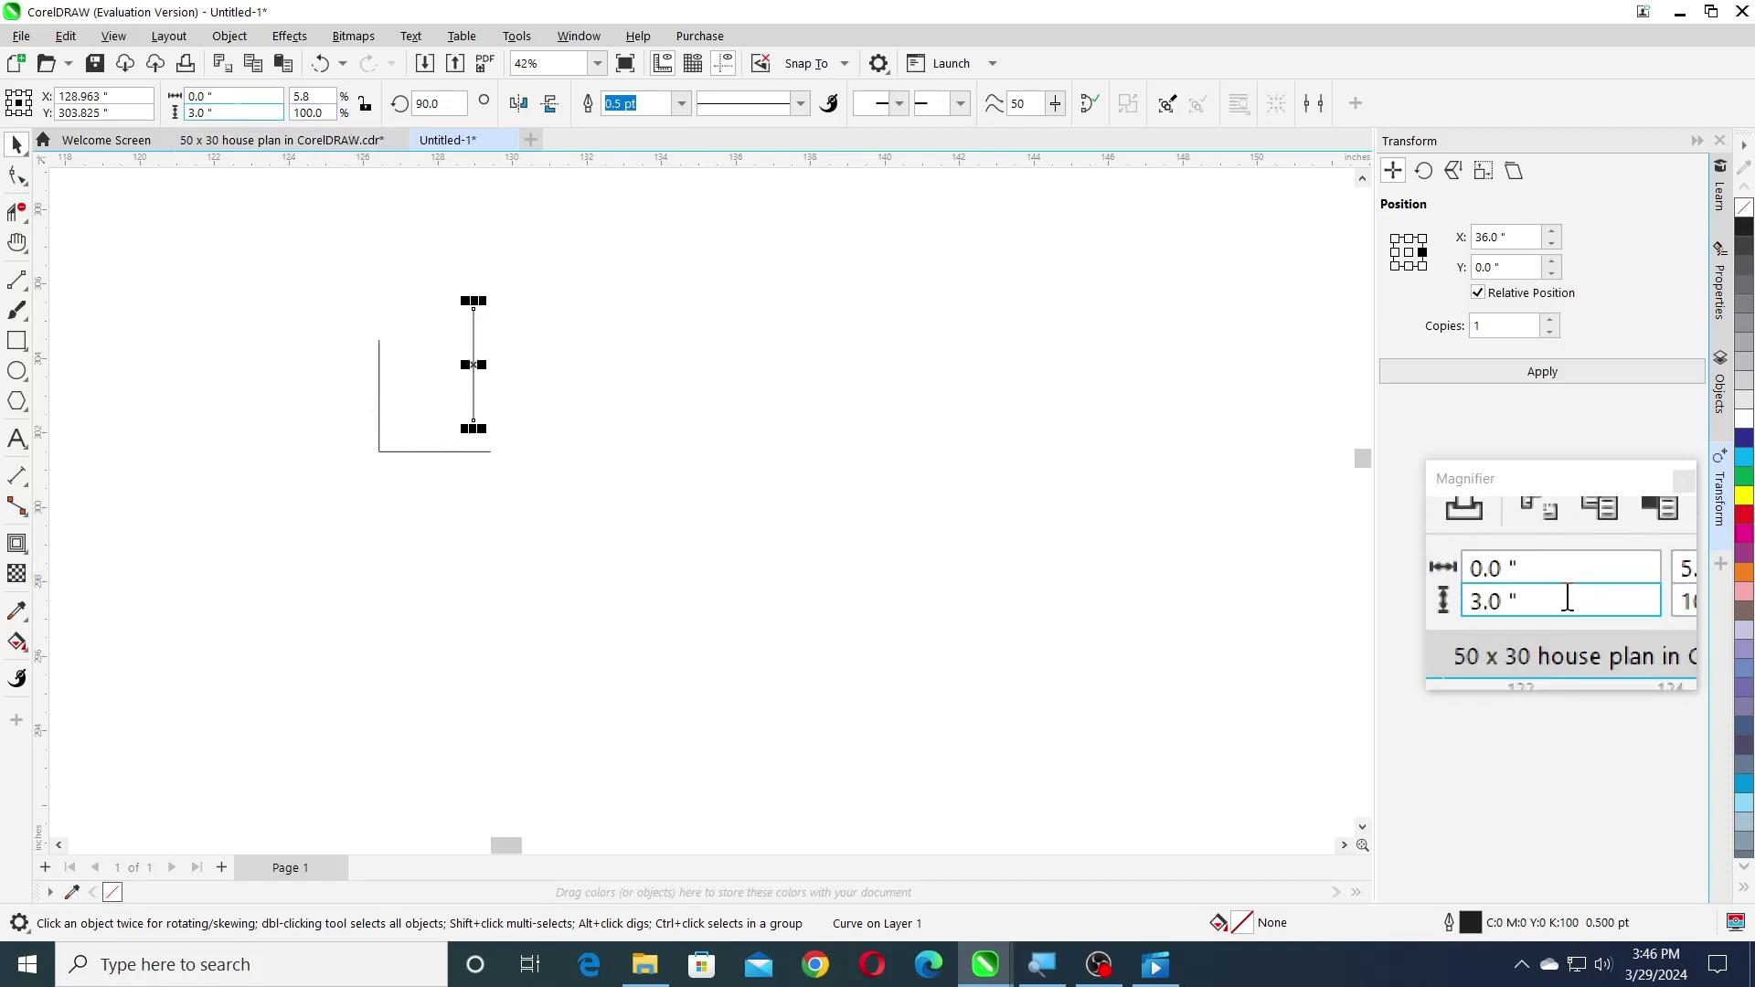
- Shorten another vertical copy to 1.5 inches and place it at the base line's right end
click(260, 113)
text(1.5)
key(Return)
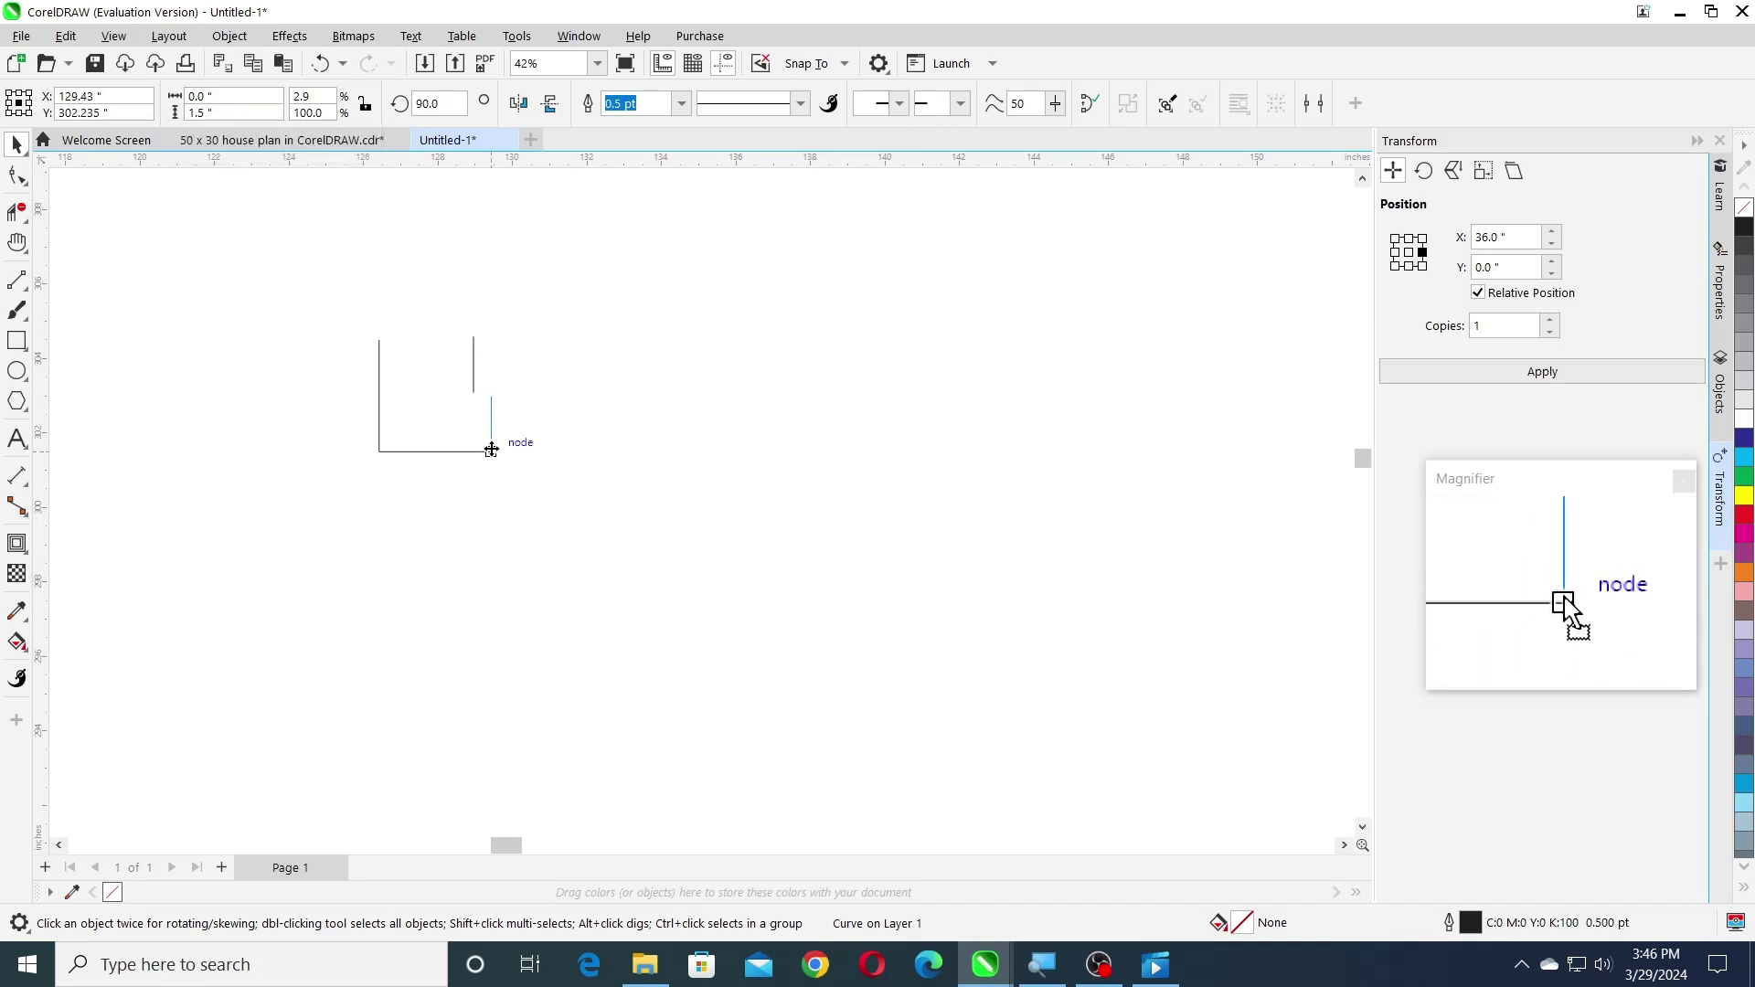
- Copy the 1.5-inch line, rotate the copy to 0° and use the short lines to close the L-shaped door jamb profile
click(542, 320)
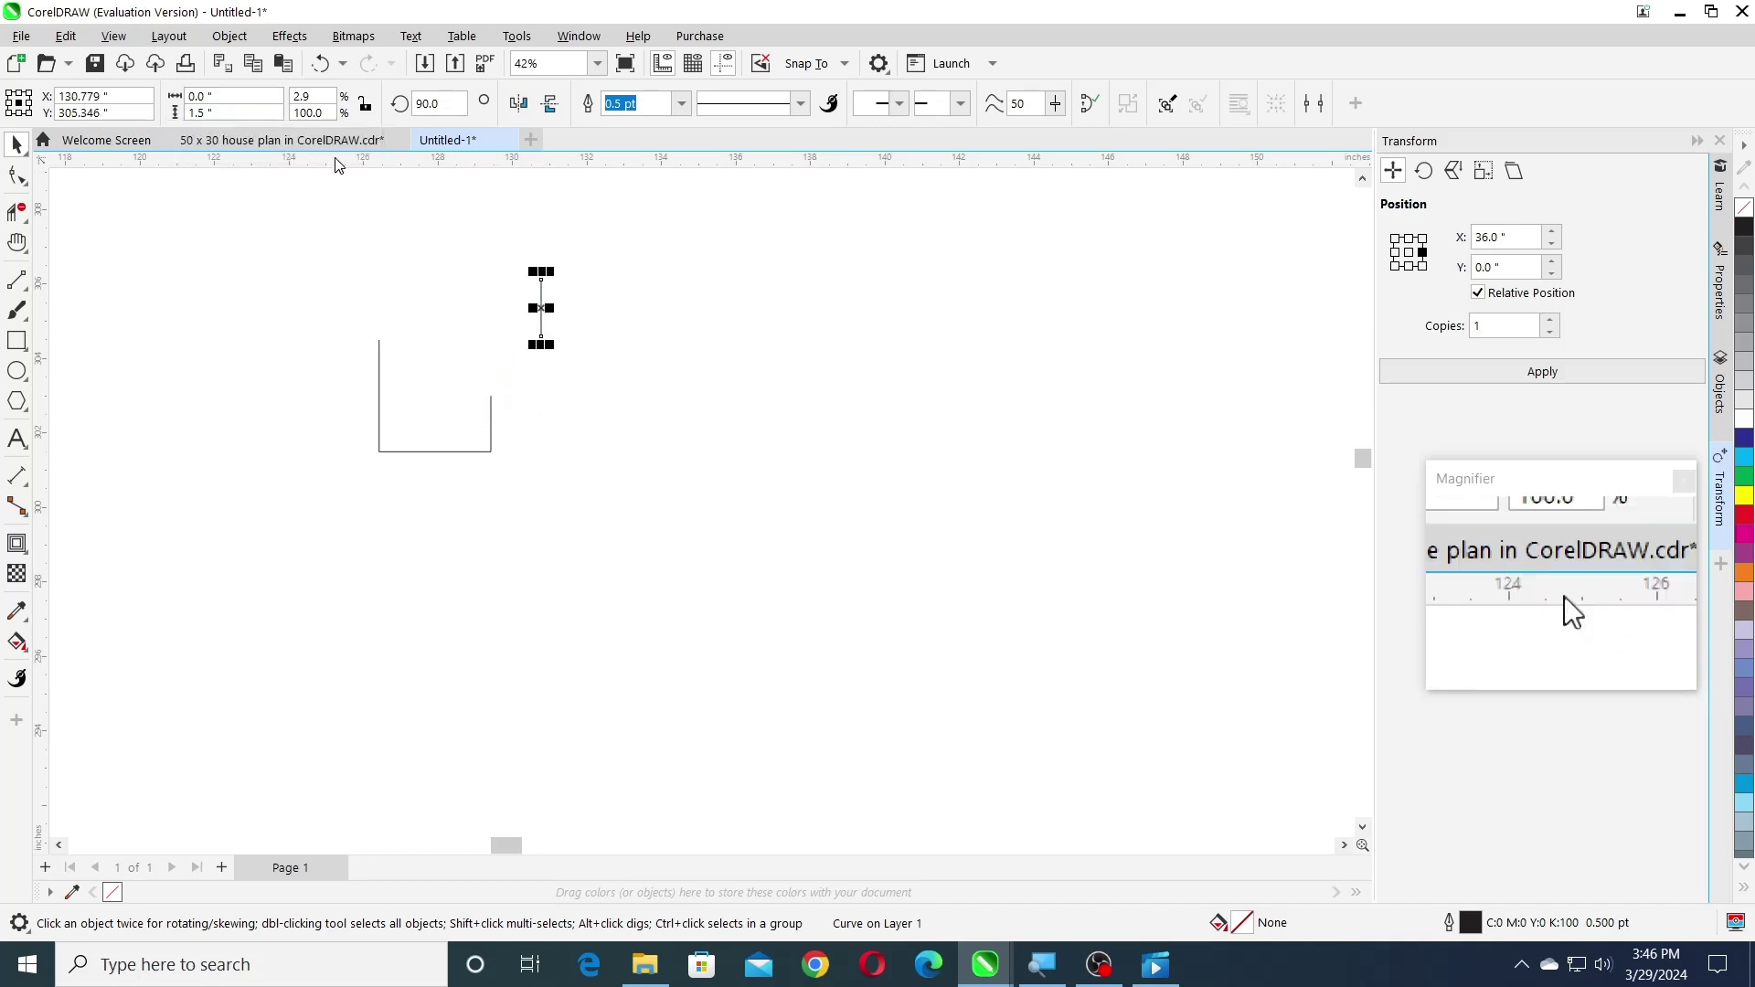
click(425, 103)
text(0)
key(Return)
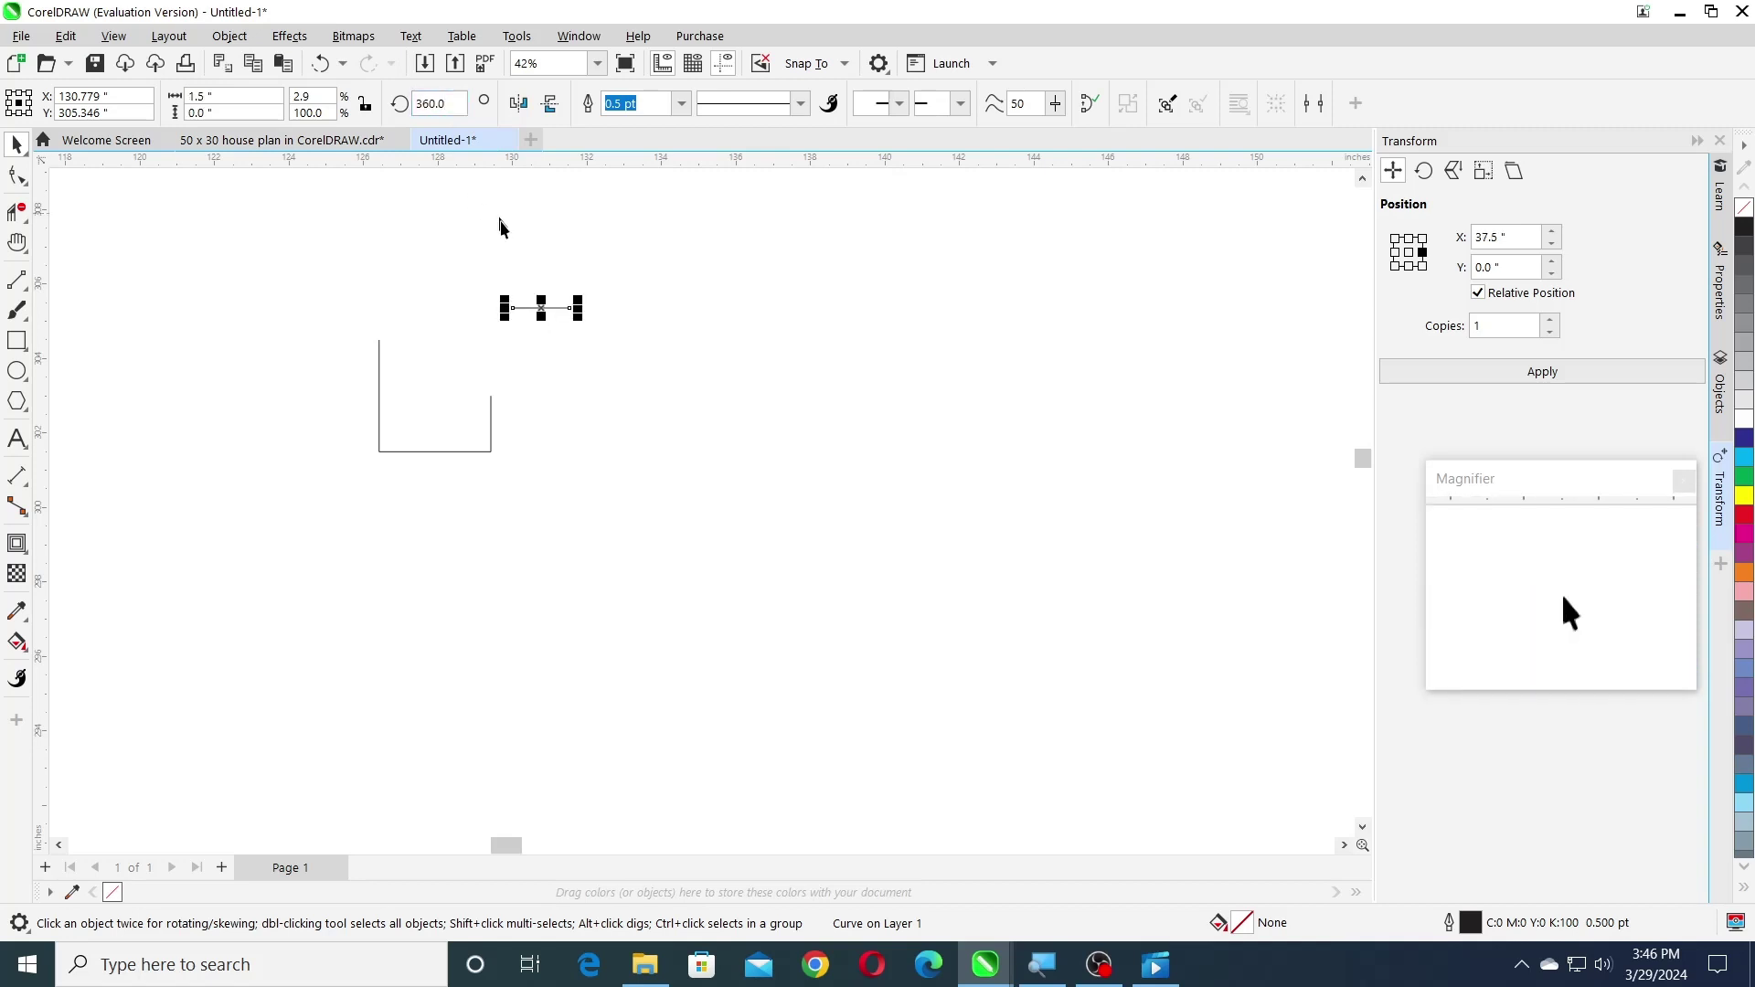
drag(399, 344, 438, 399)
- Select all six lines of the L-shaped jamb and move them outside the plan, to the left of the outer wall
scroll(510, 400, down, 6)
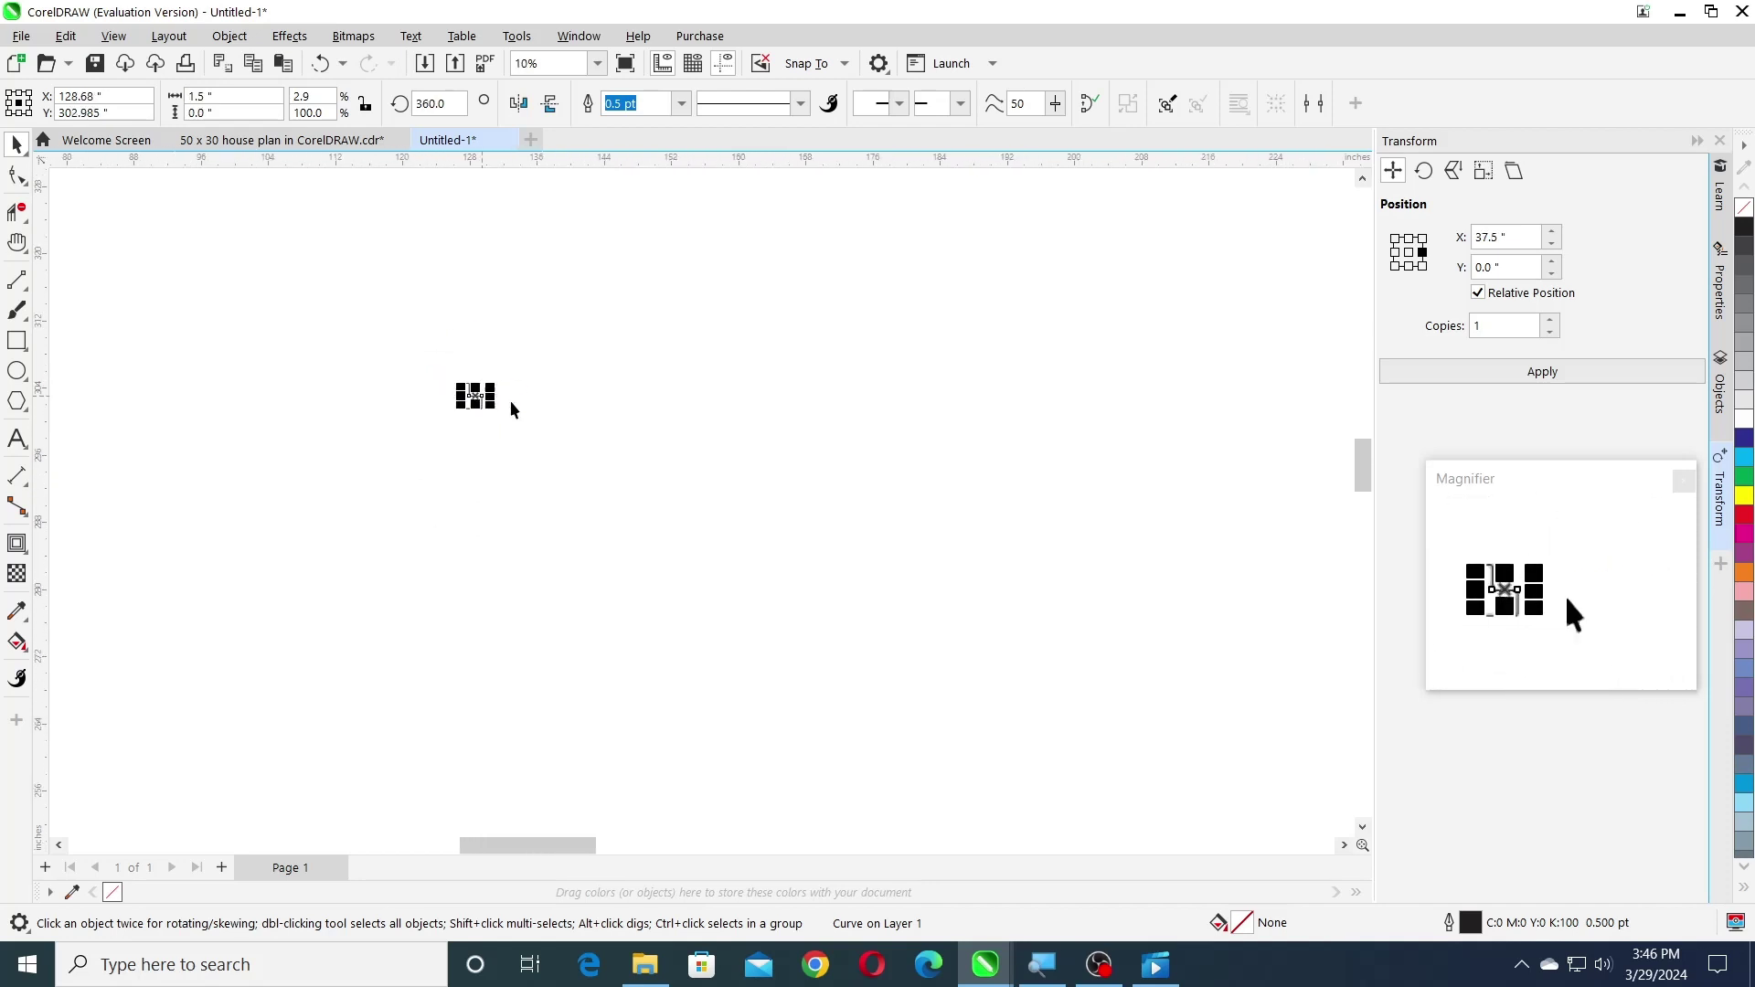
drag(551, 449, 535, 448)
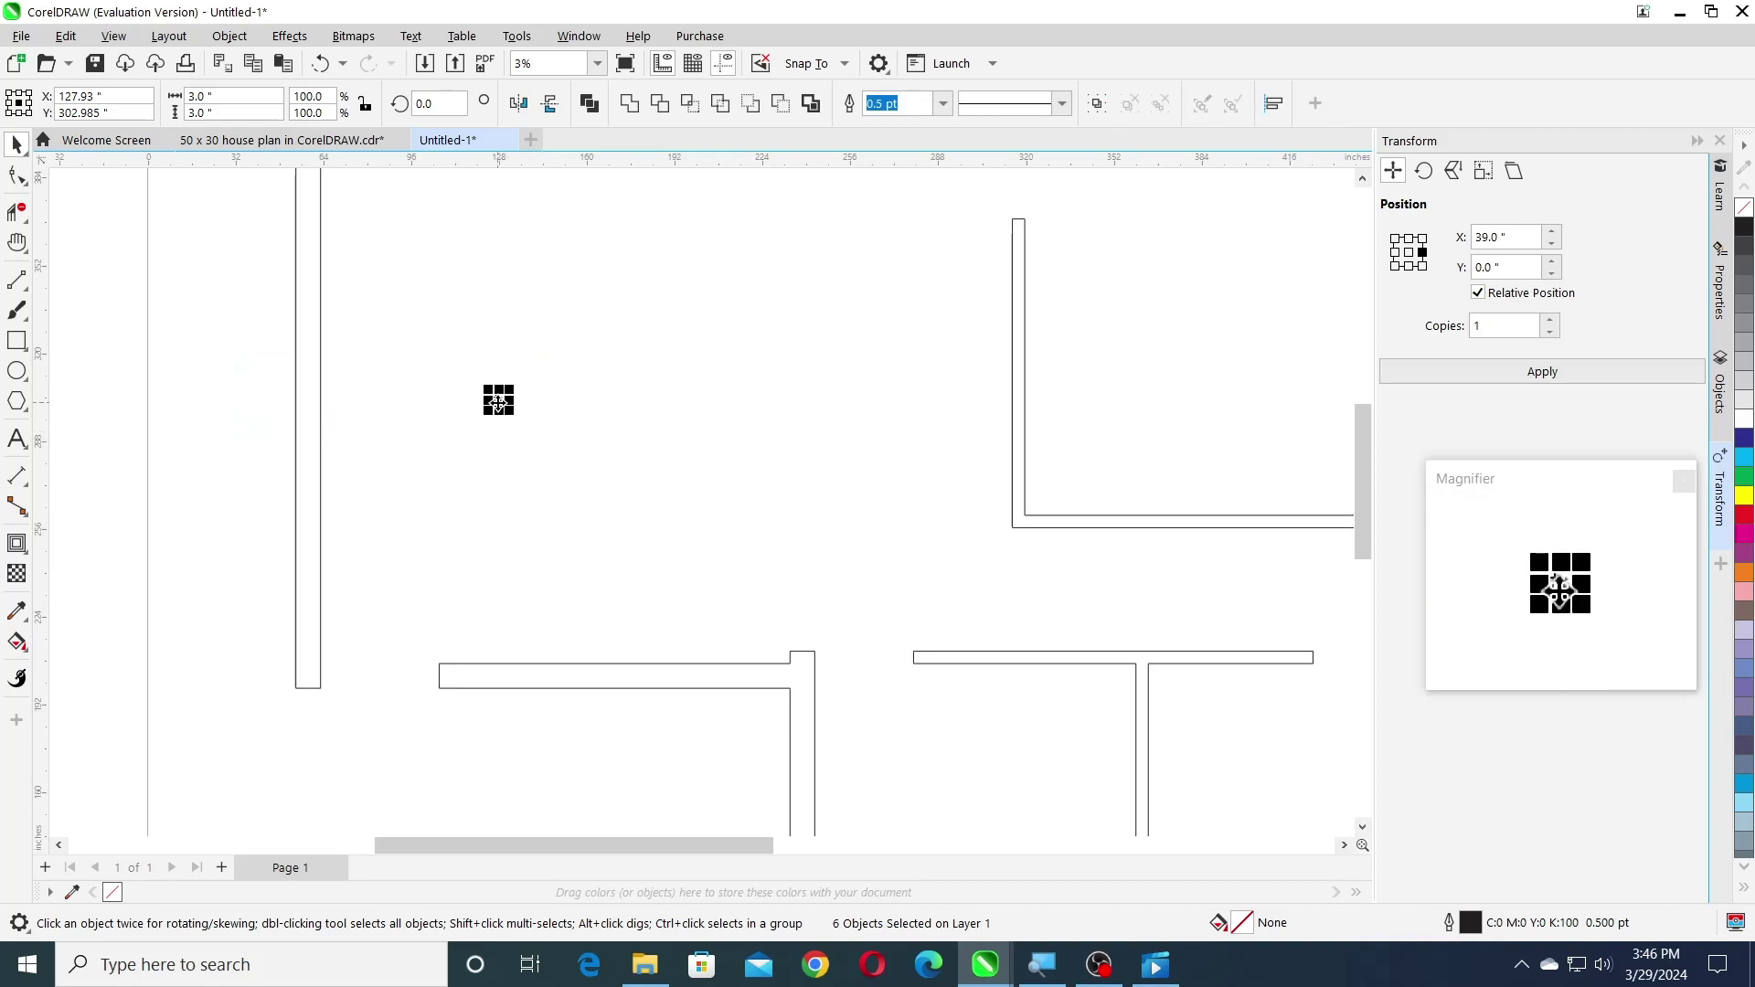
scroll(222, 404, up, 4)
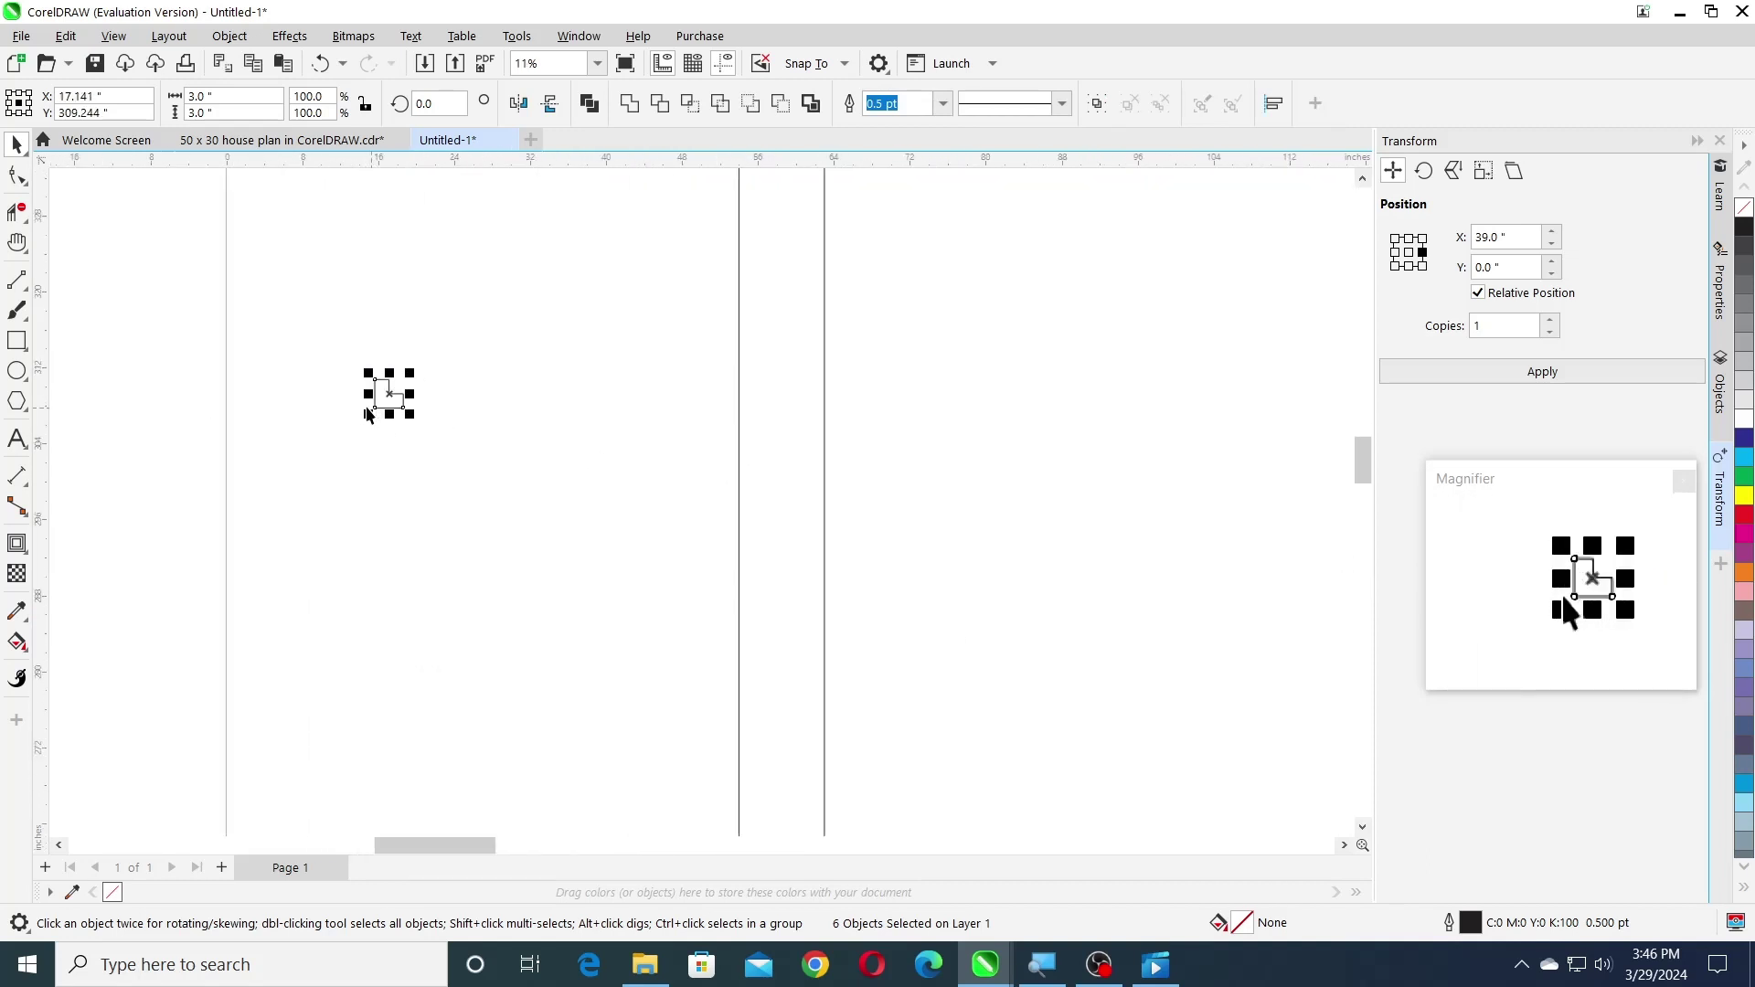
drag(350, 403, 340, 388)
- Group the six jamb lines and place a horizontally mirrored copy to the right of the original
click(230, 35)
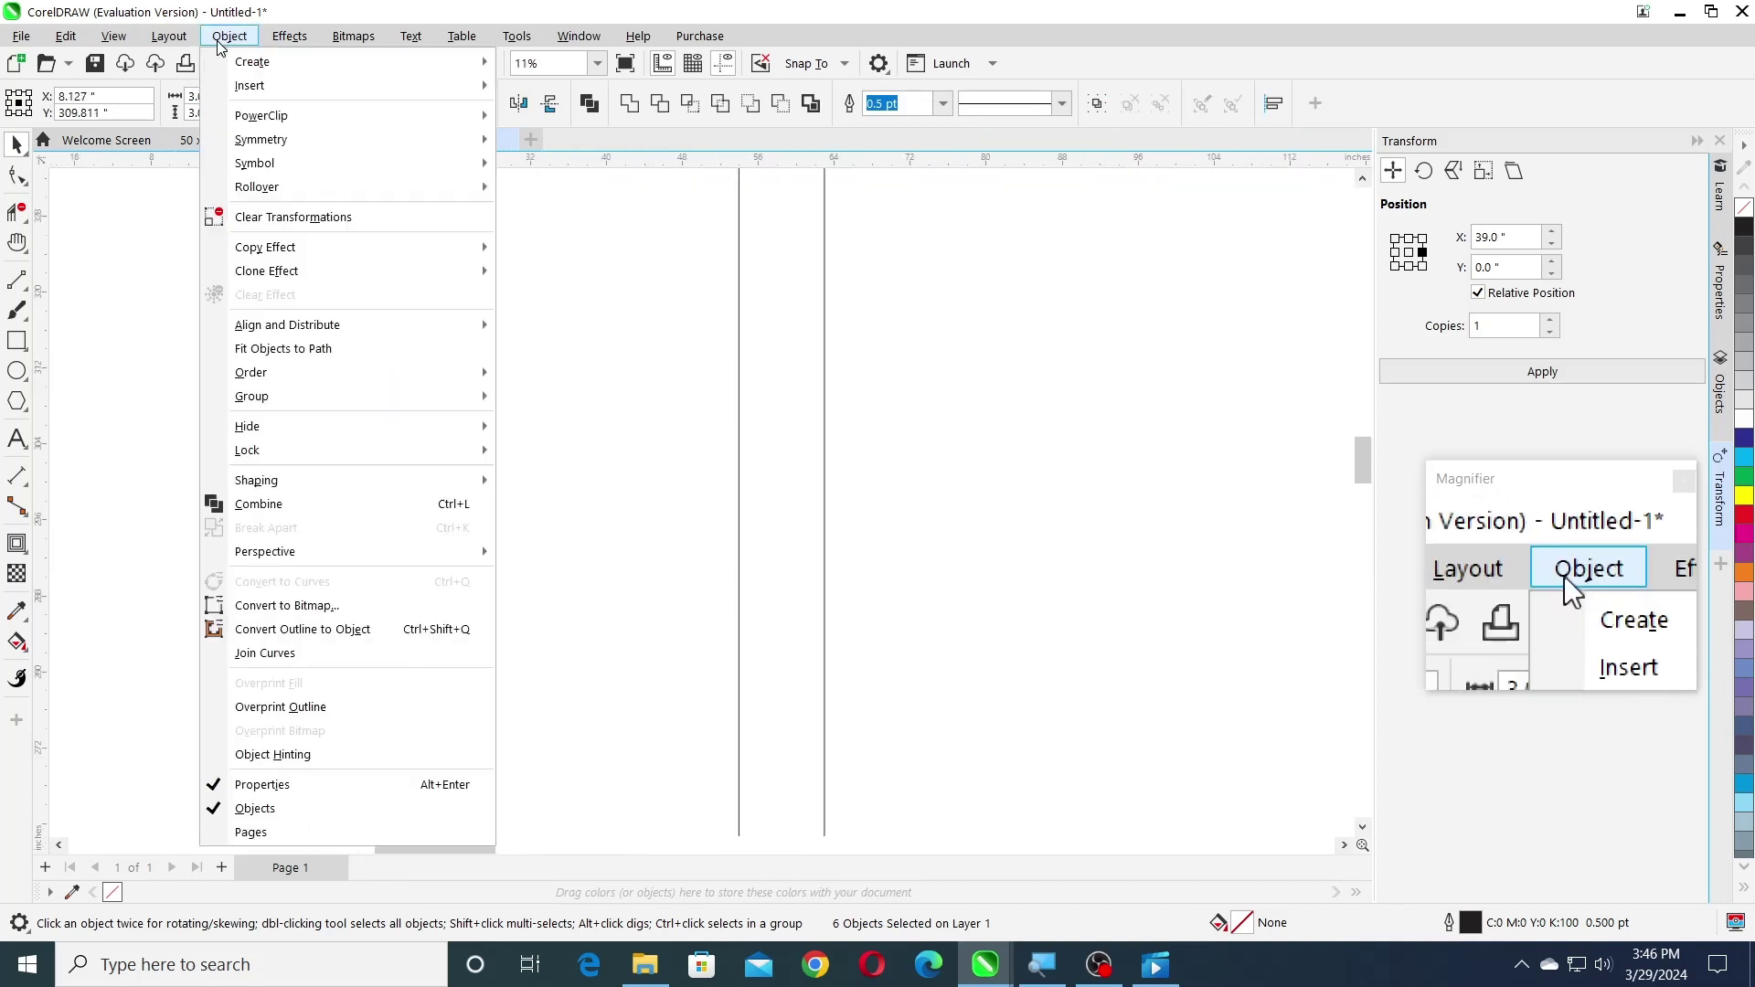
mouse_move(256, 395)
click(548, 399)
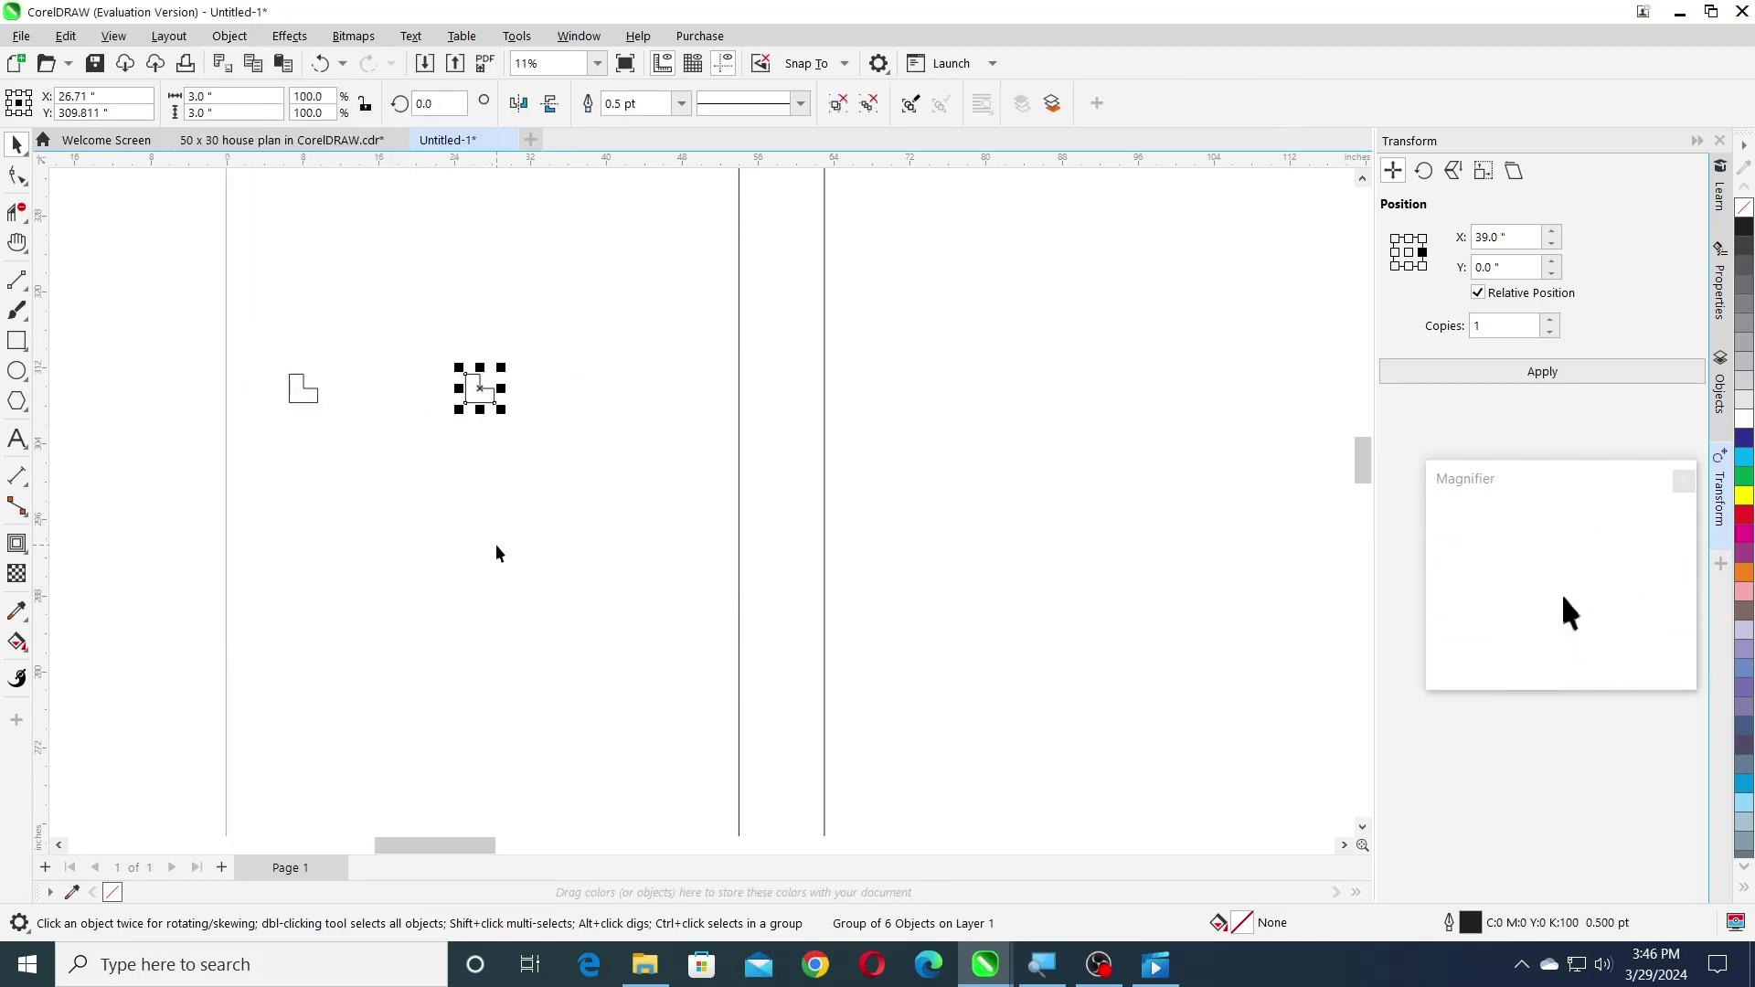
click(518, 104)
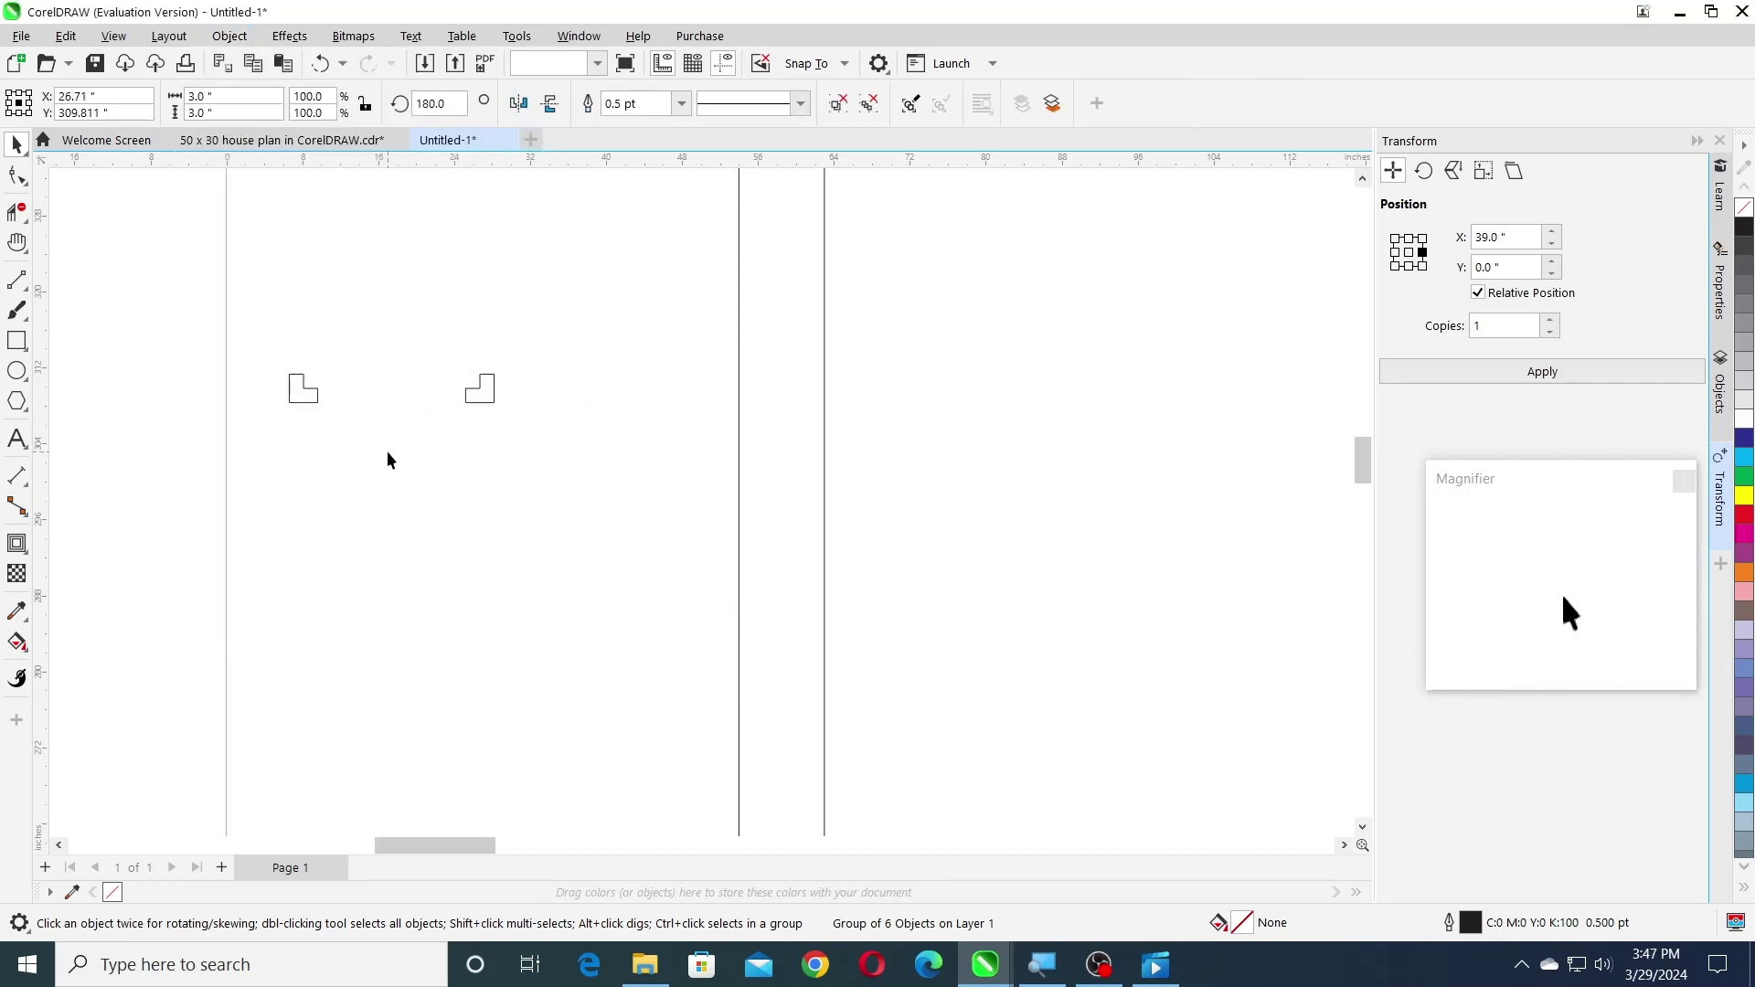
- Draw a horizontal guide line below the two jambs, with the units switched to feet and the length set to 3.6 ft
click(17, 280)
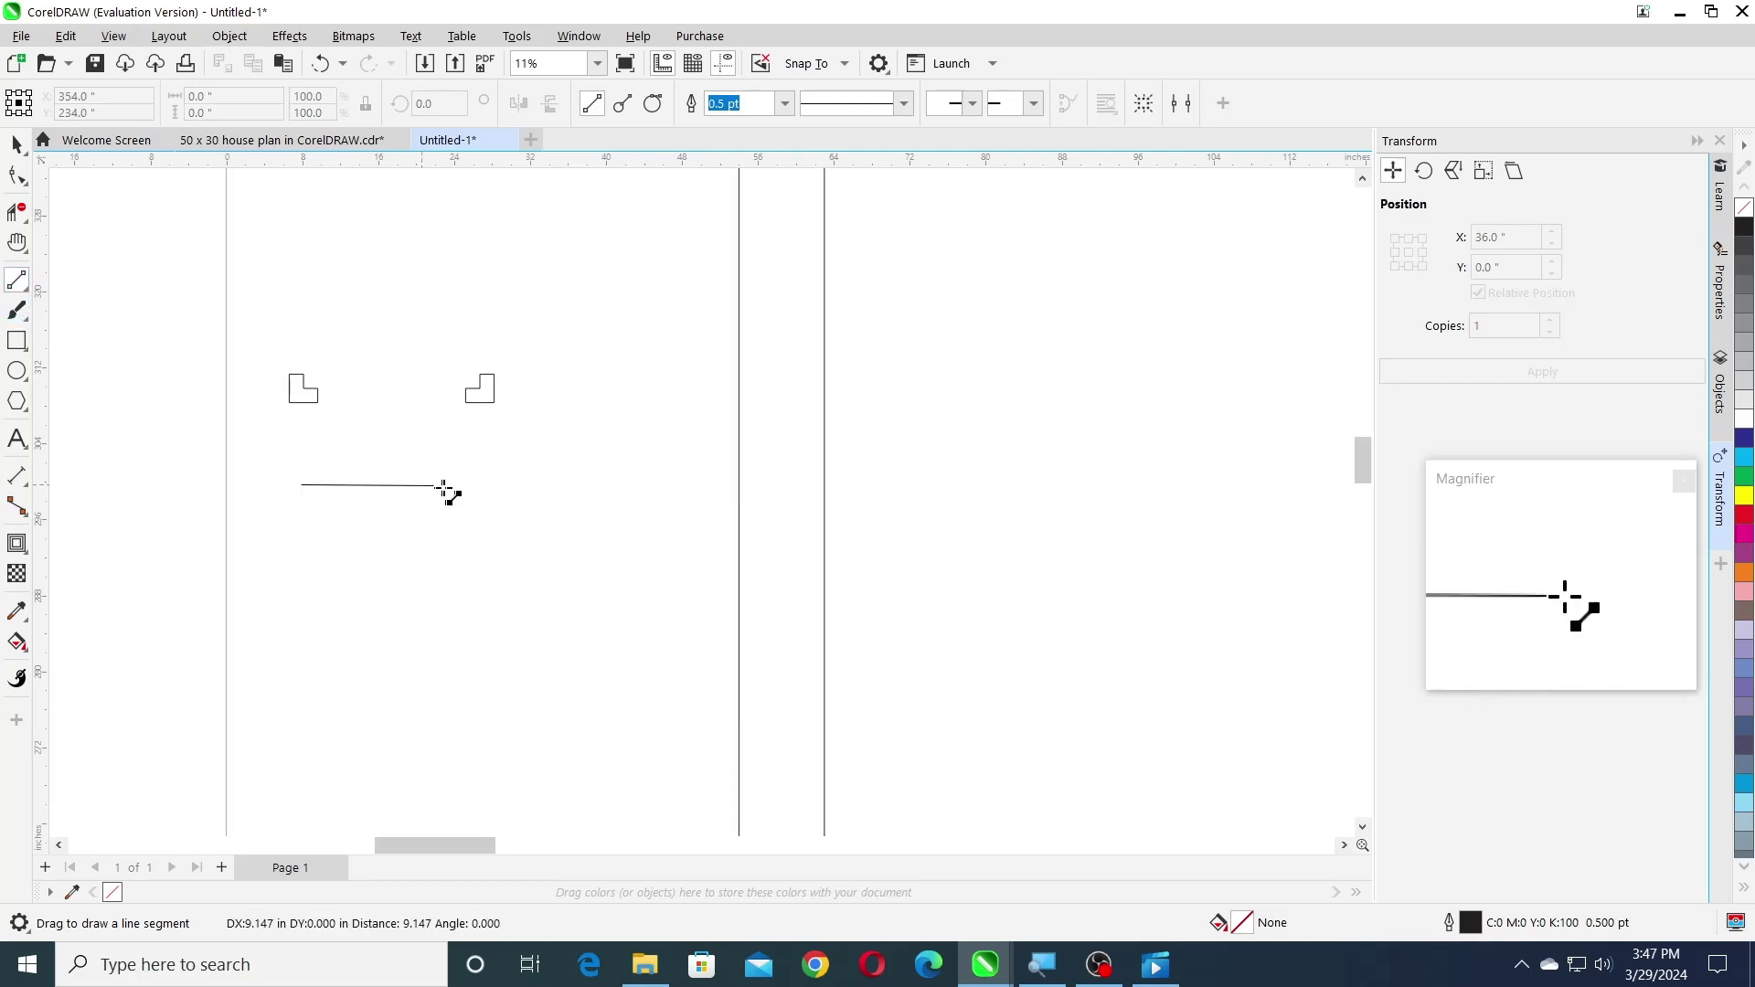
click(16, 144)
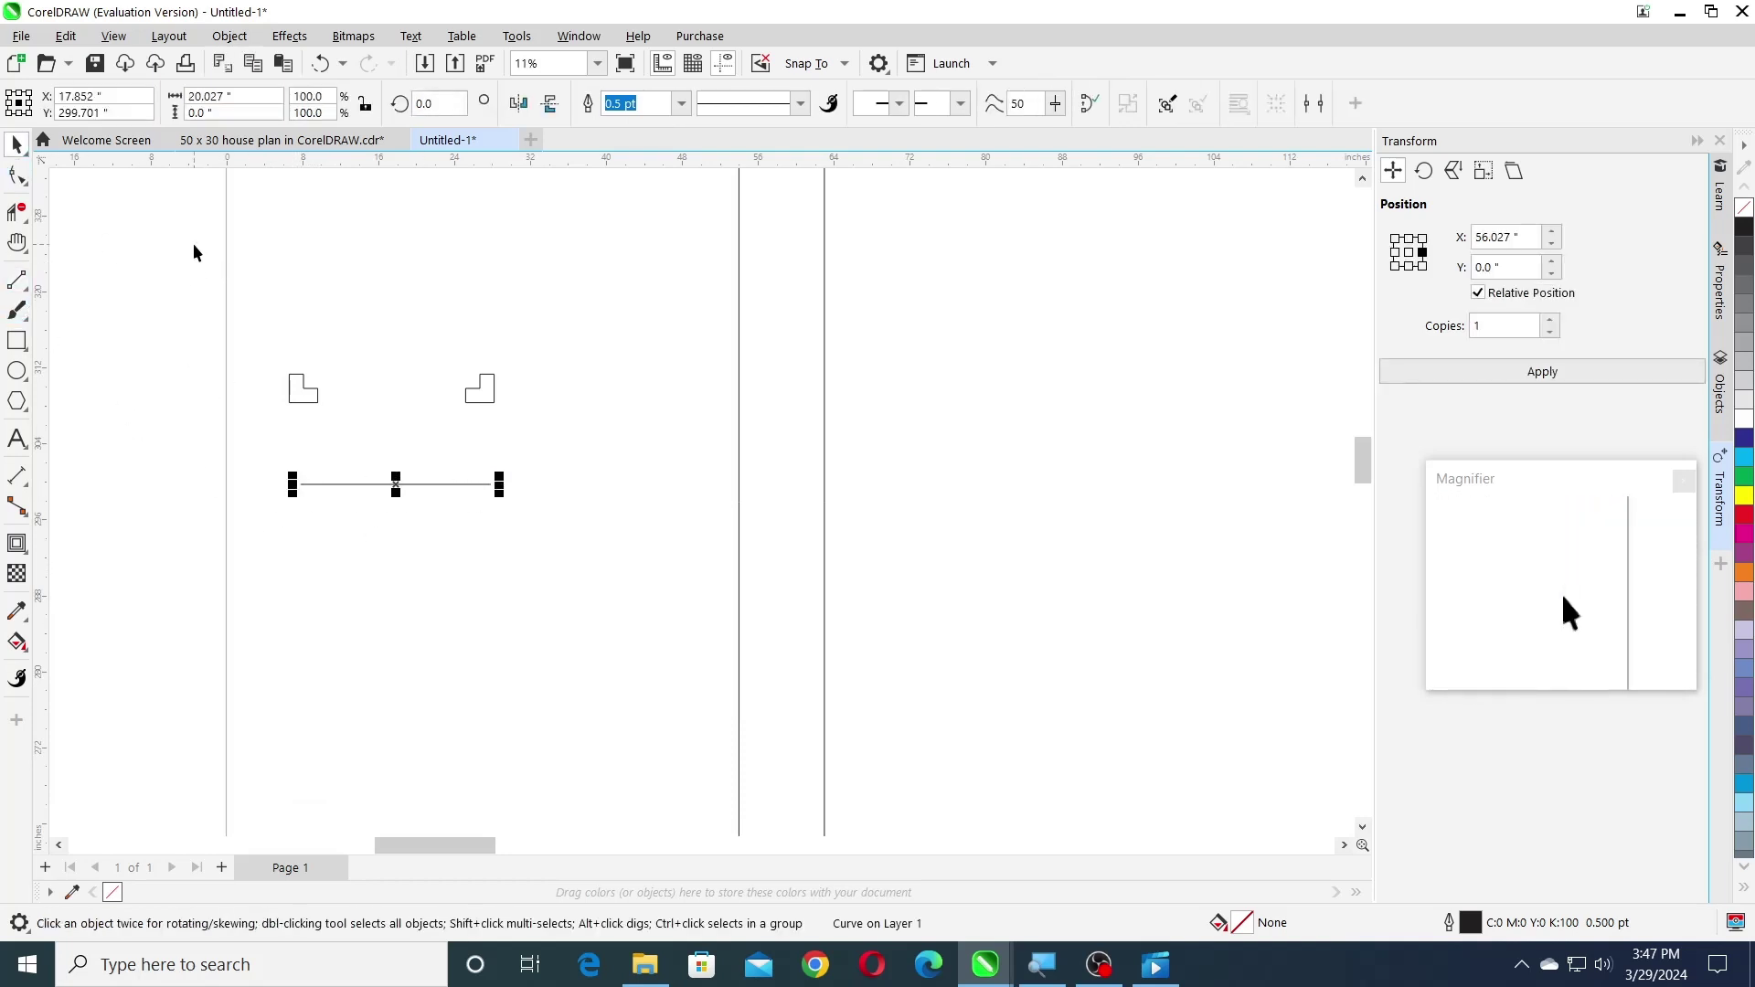
click(450, 217)
click(594, 103)
click(574, 275)
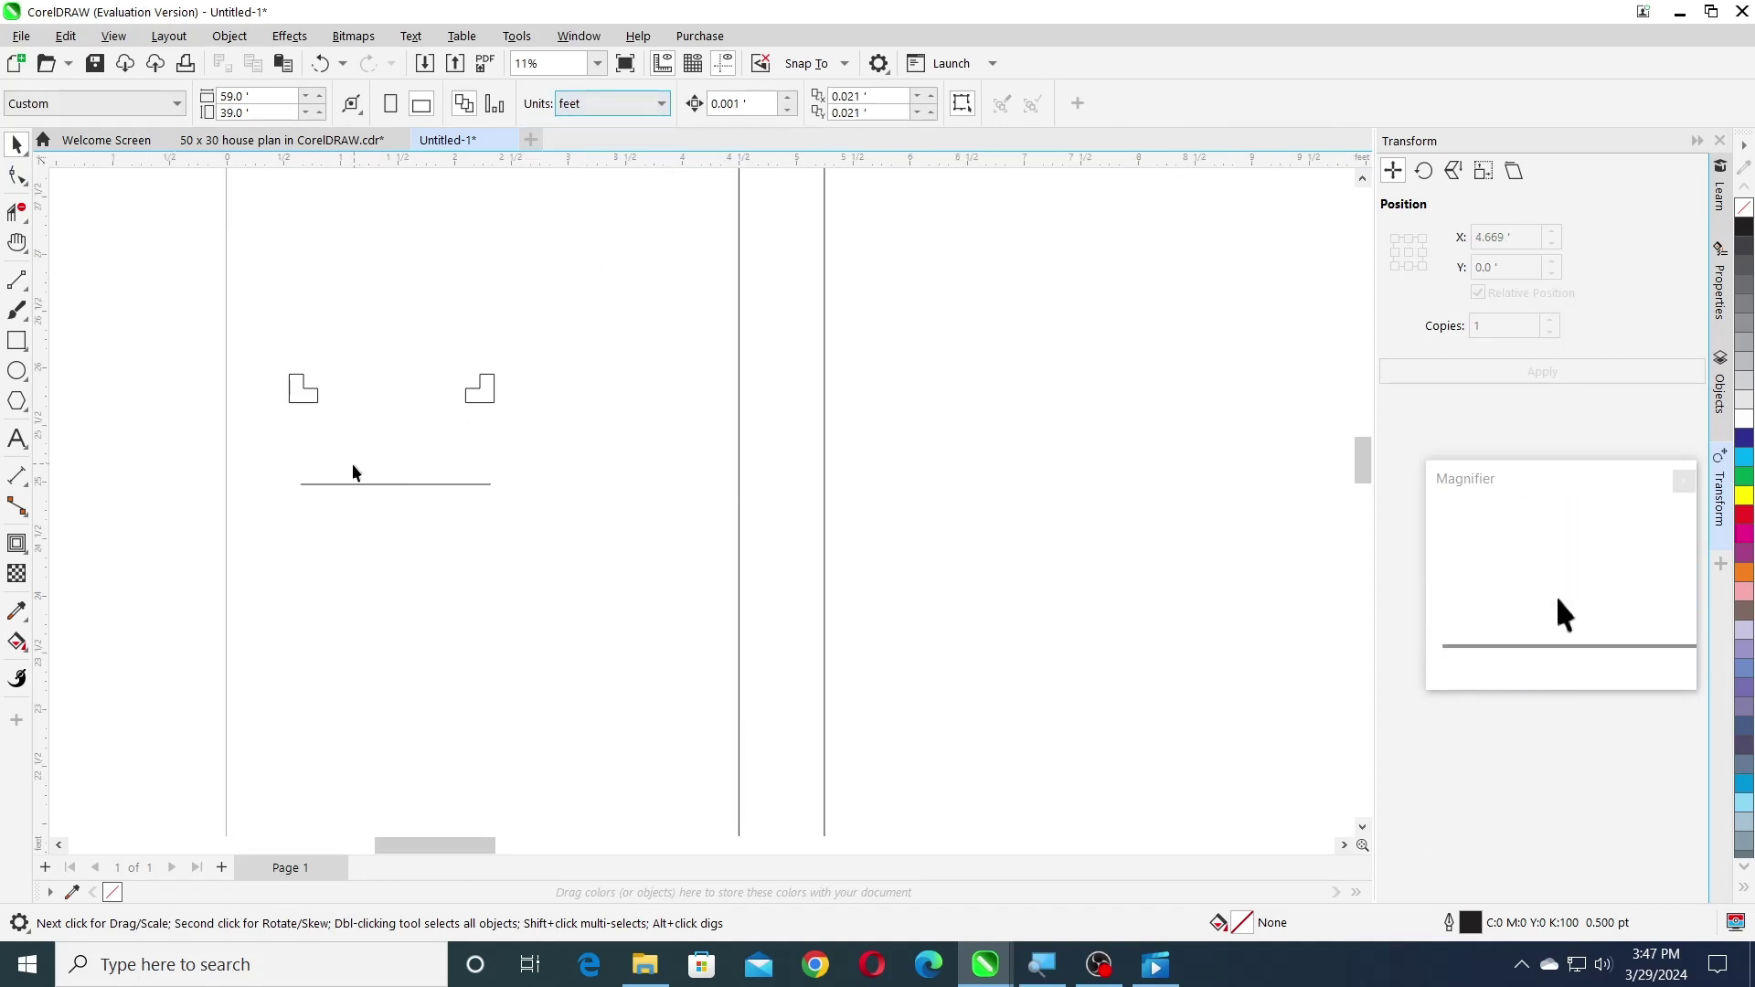
click(344, 484)
click(270, 97)
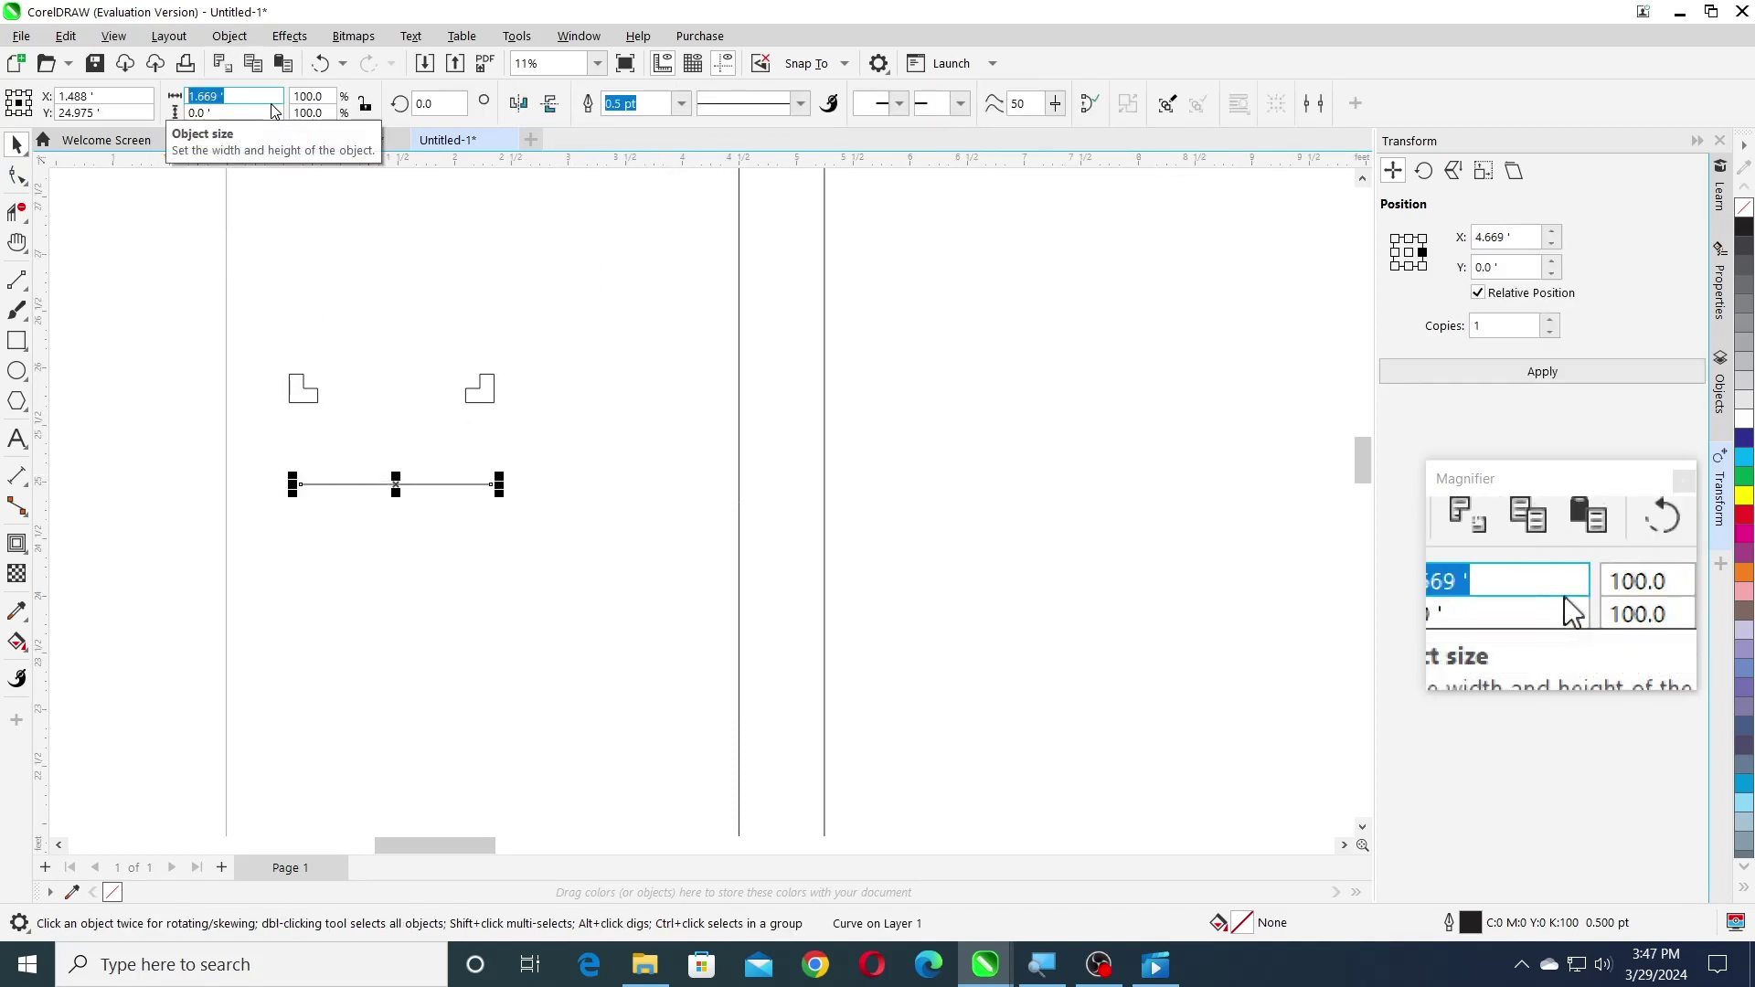
text(3.6)
key(Return)
- Align the outer corners of the two jambs with the guide line's ends, and delete the guide line
drag(292, 400, 222, 448)
click(494, 417)
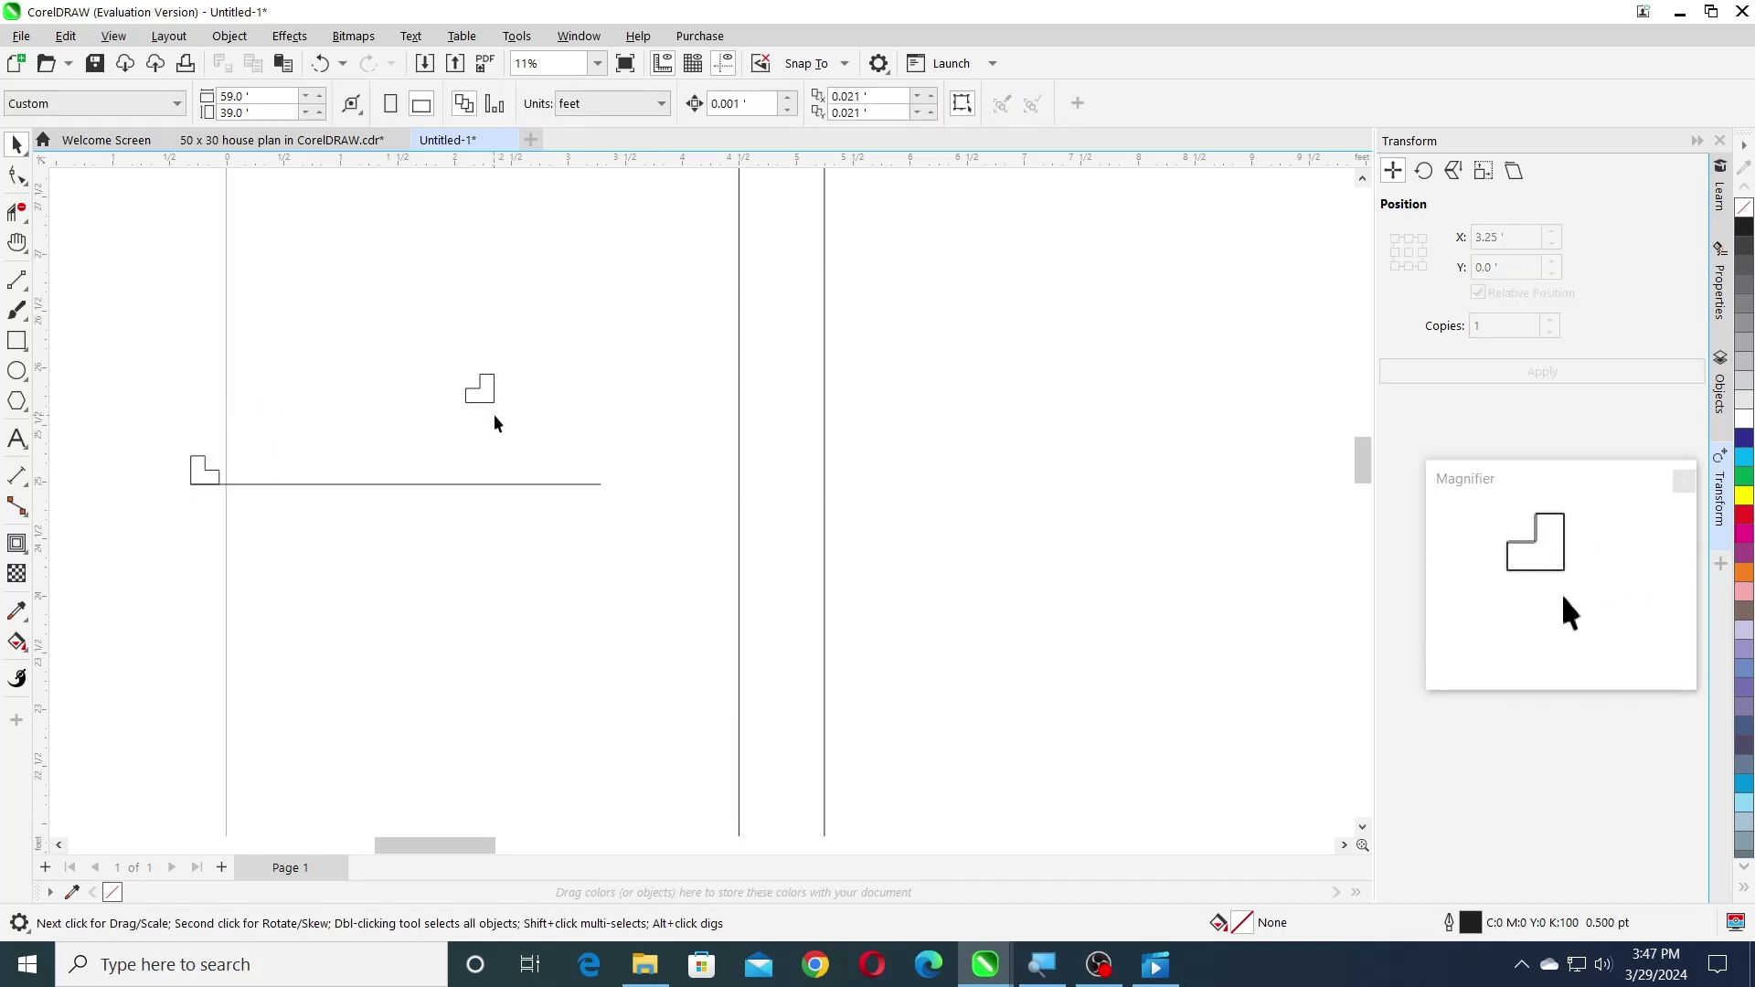
drag(493, 402, 578, 485)
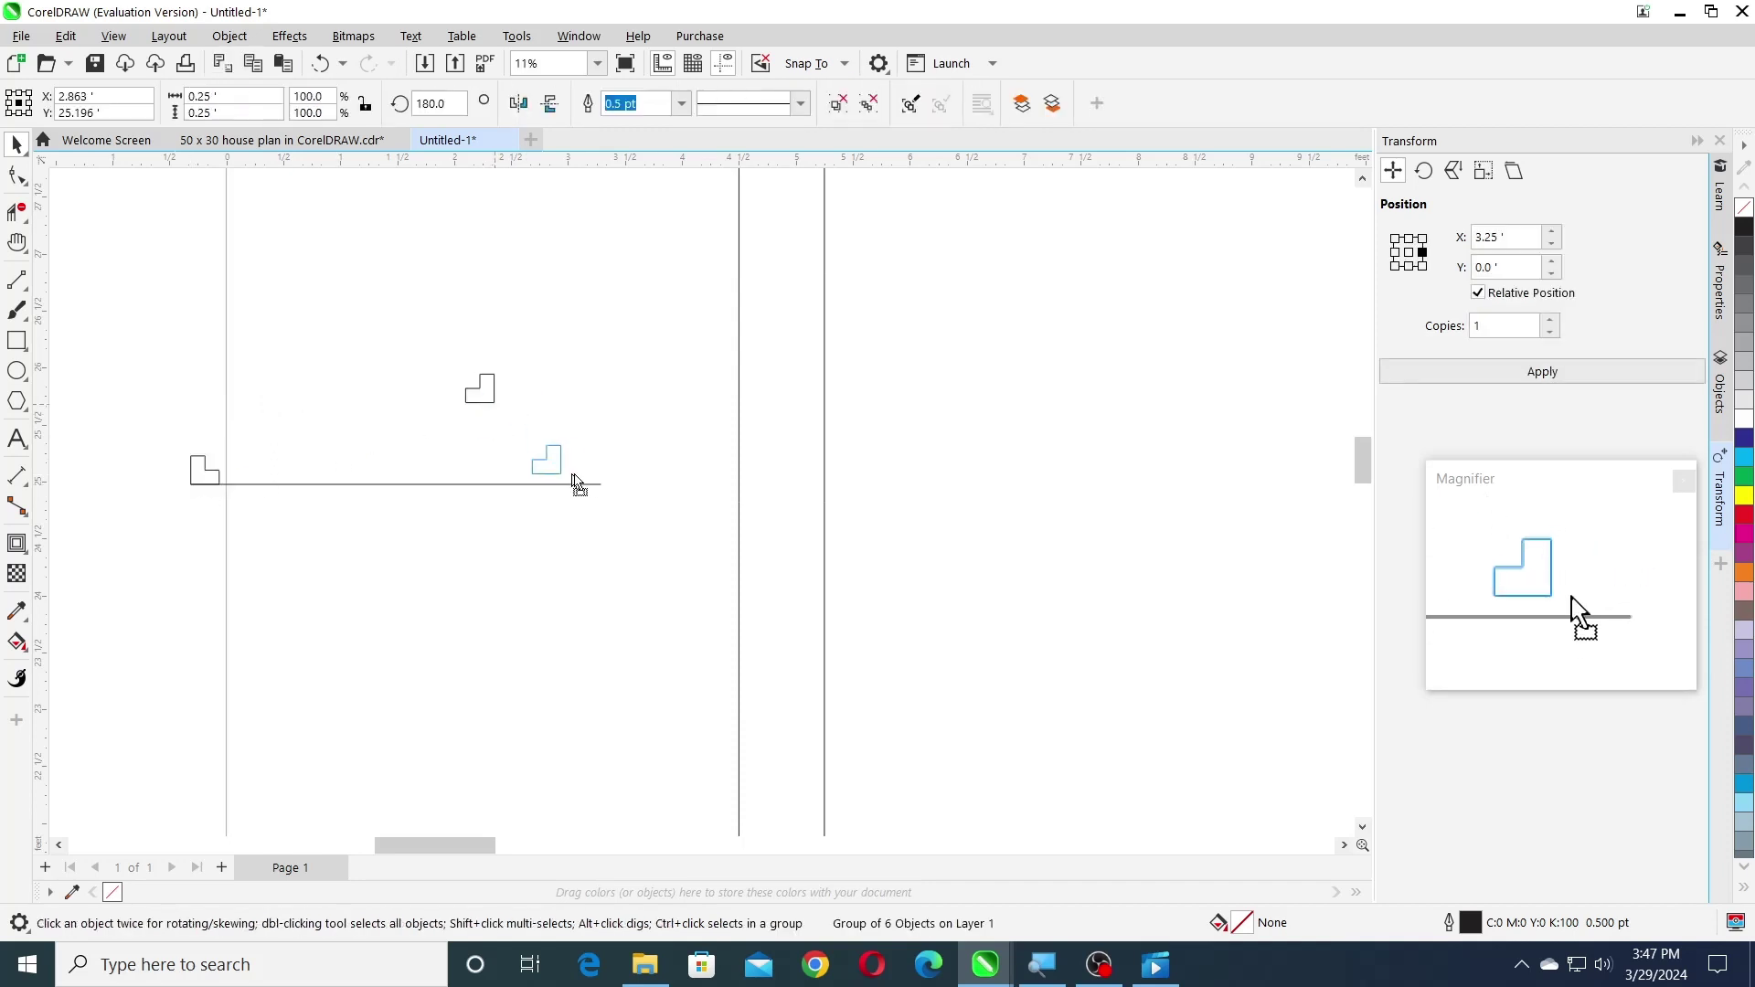
click(366, 486)
key(Delete)
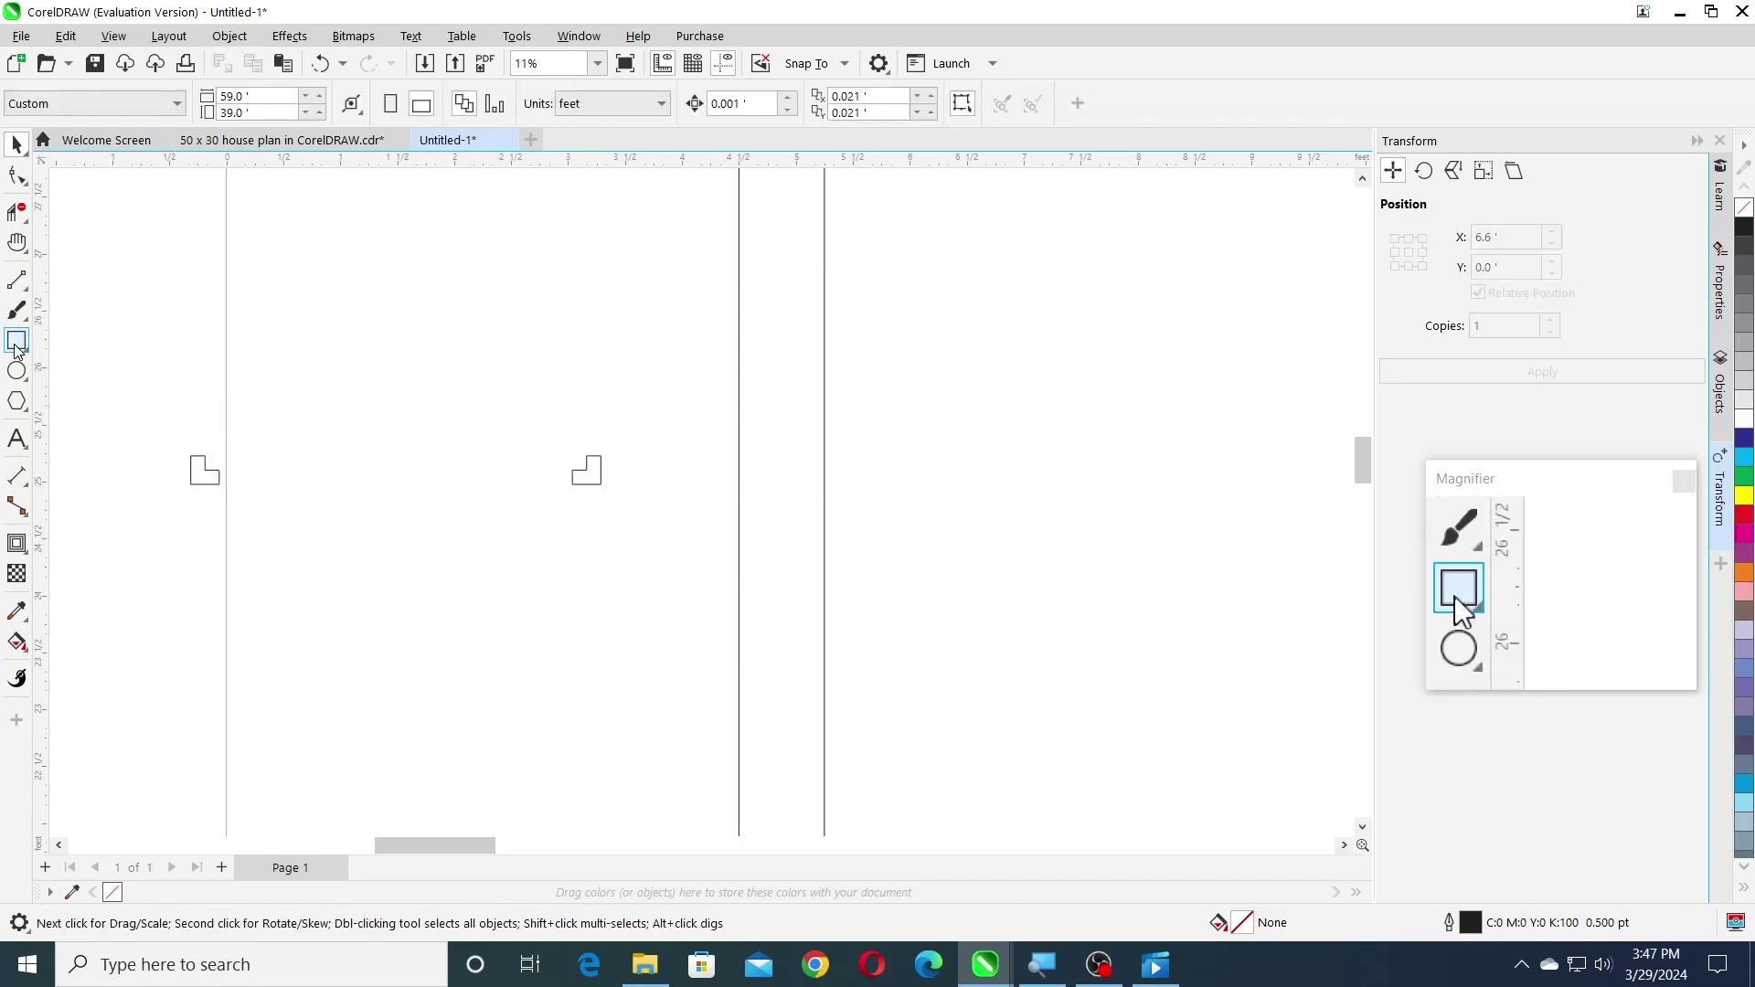
- Draw a 3.35 x 0.125 ft door panel rectangle spanning between the notches of the two jambs
click(17, 343)
drag(205, 456, 359, 475)
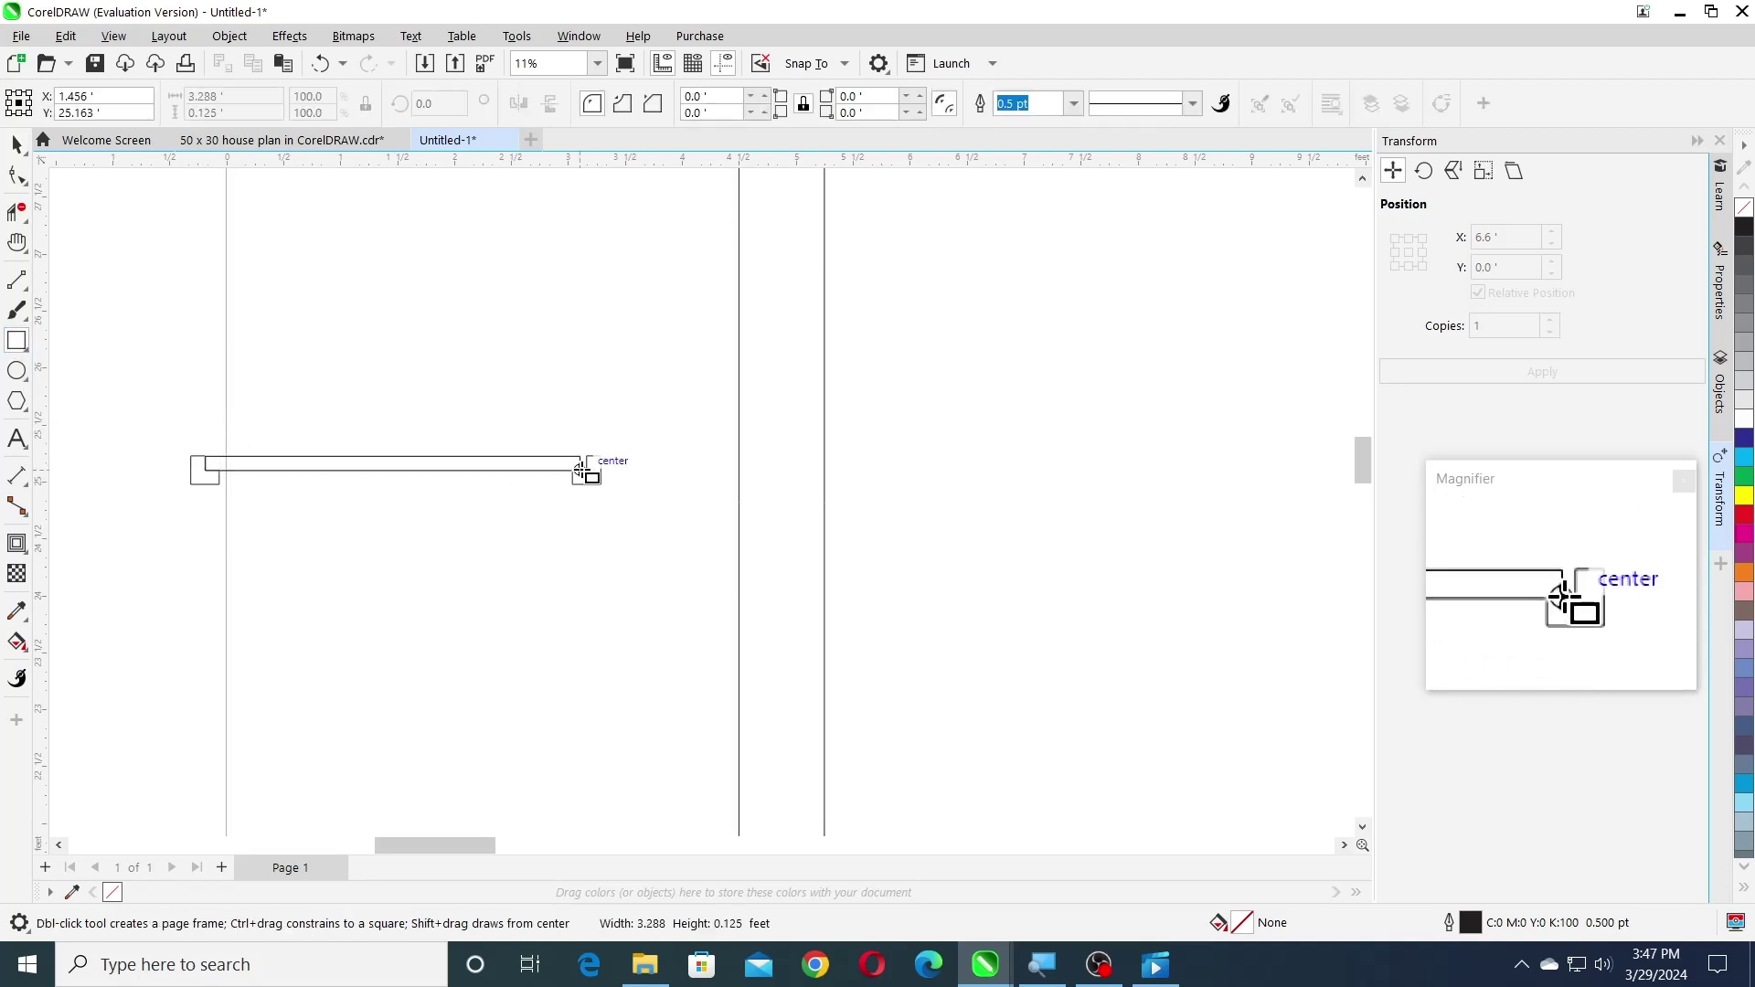
drag(583, 471, 585, 470)
- Rotate the door panel 90° and stand it in the notch of the left jamb
click(17, 145)
drag(394, 462, 408, 340)
click(430, 104)
text(90)
key(Return)
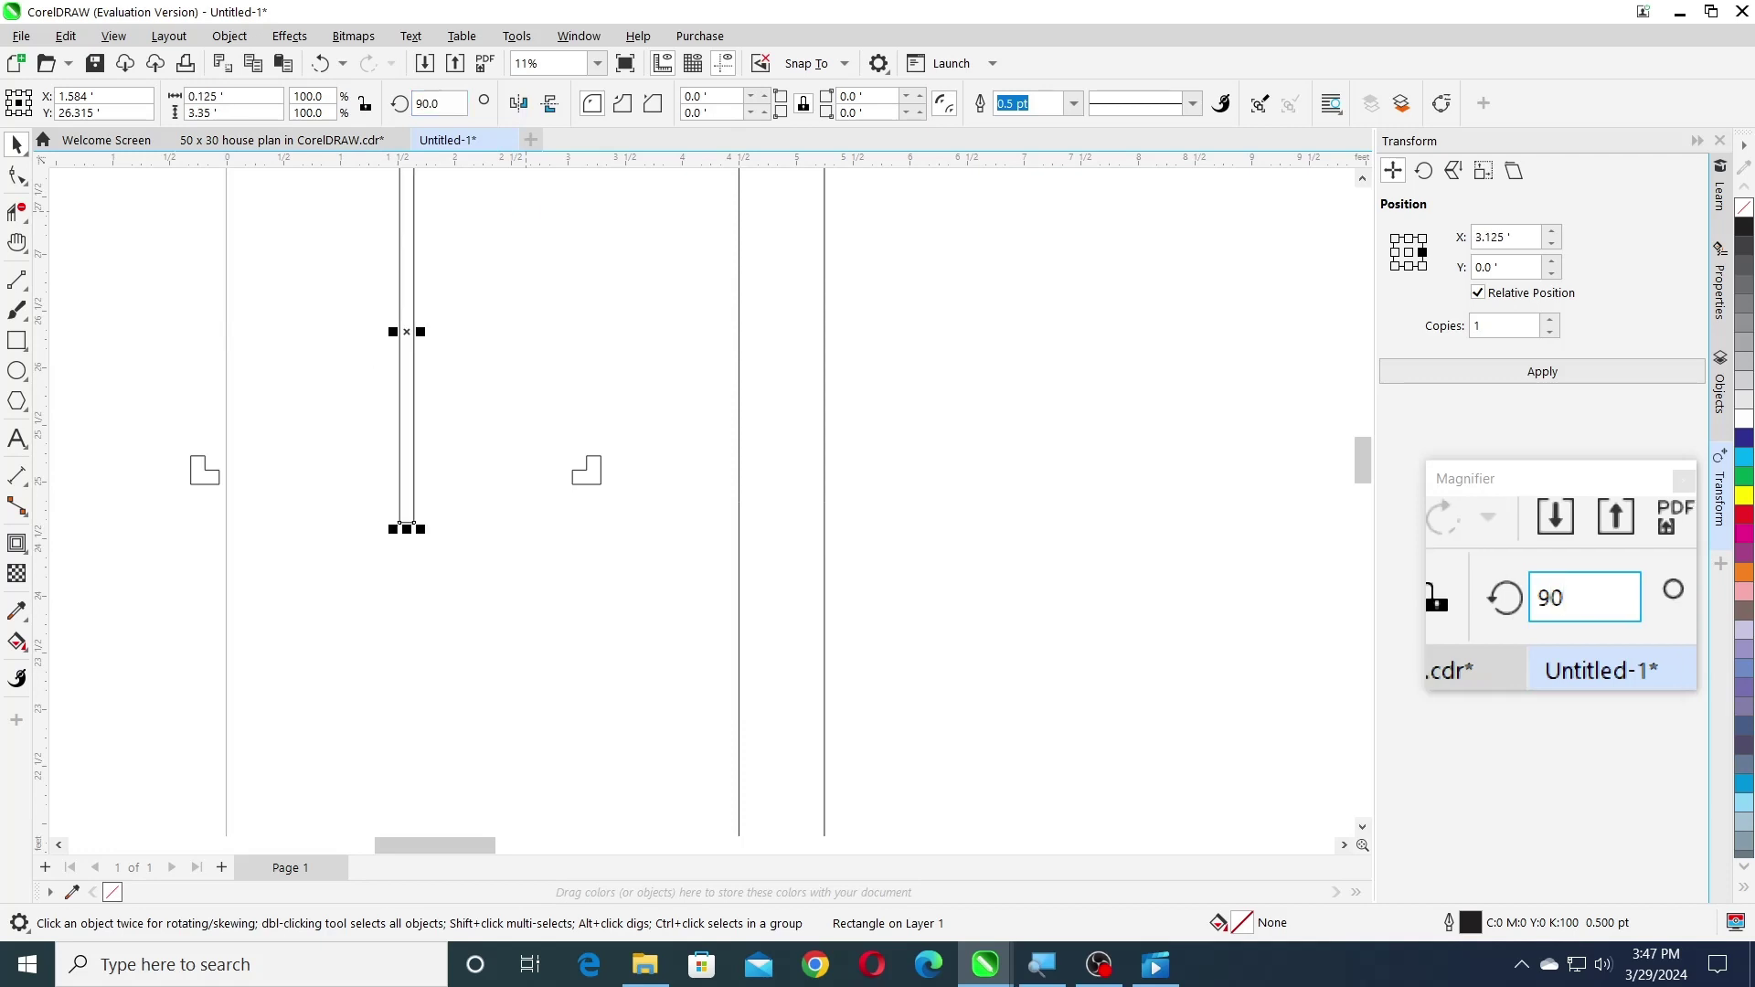
drag(230, 473, 232, 475)
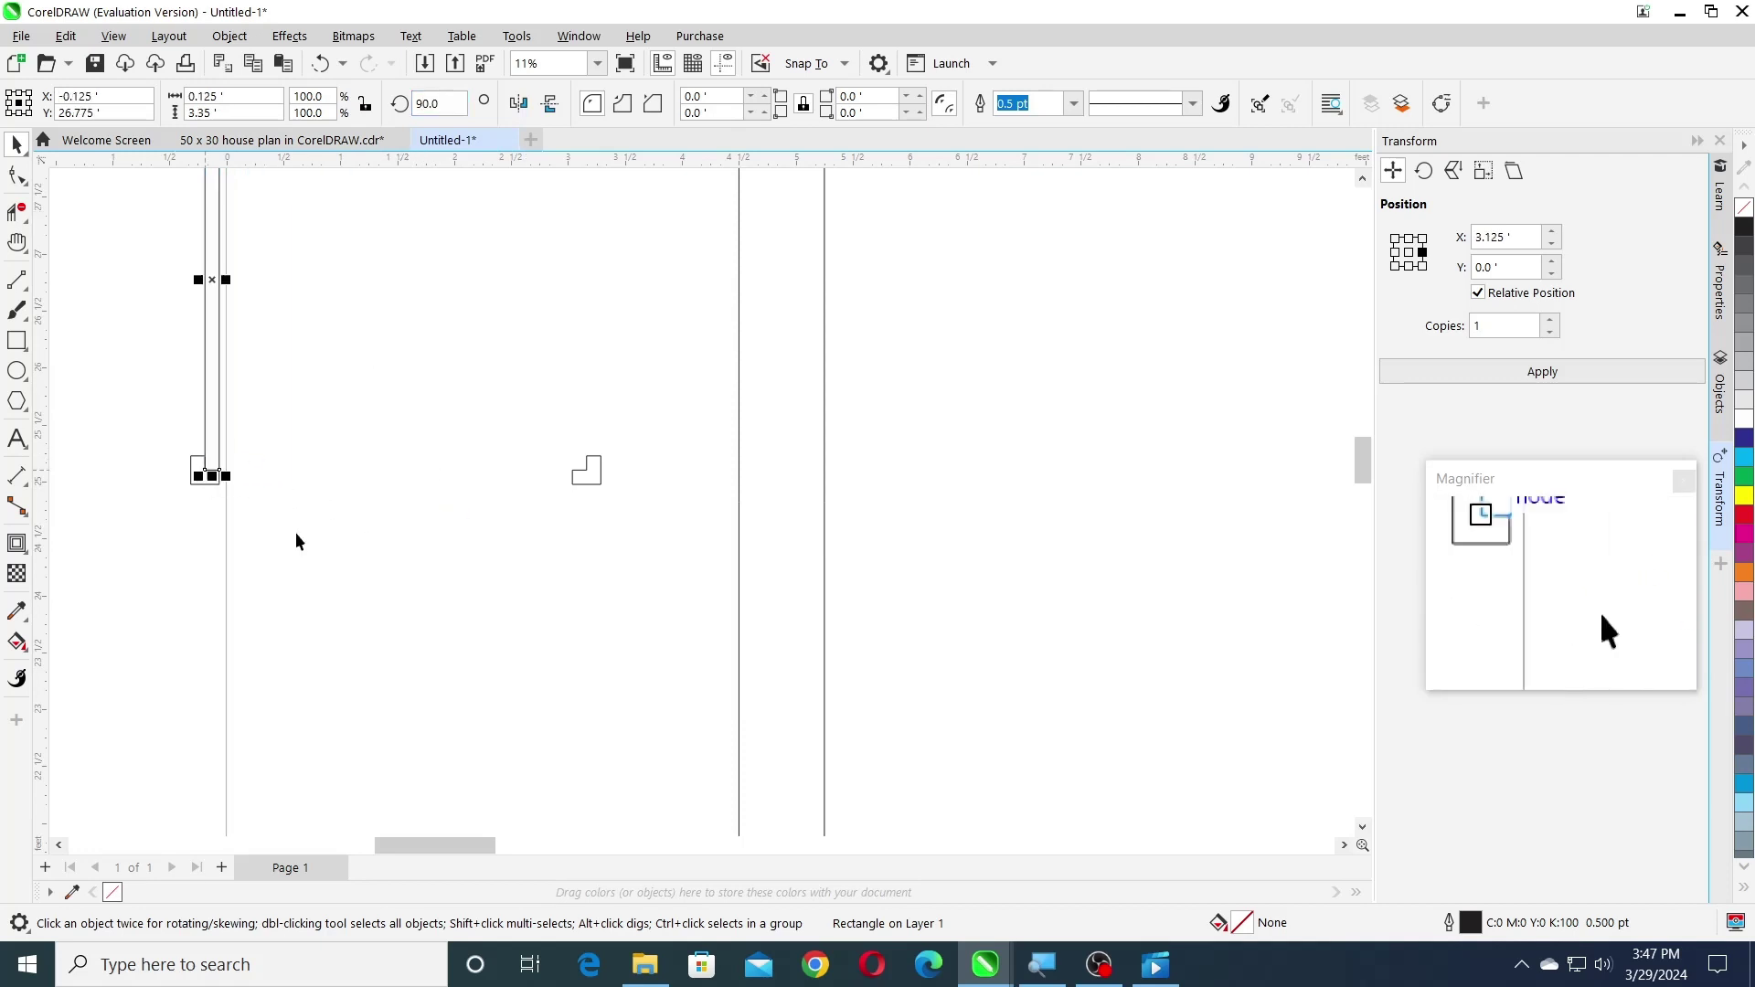
- Draw a circular arc from 0° to 90° and fit it at 3.225 ft between the door panel's top and the right jamb
scroll(408, 629, down, 2)
scroll(221, 322, up, 1)
click(123, 284)
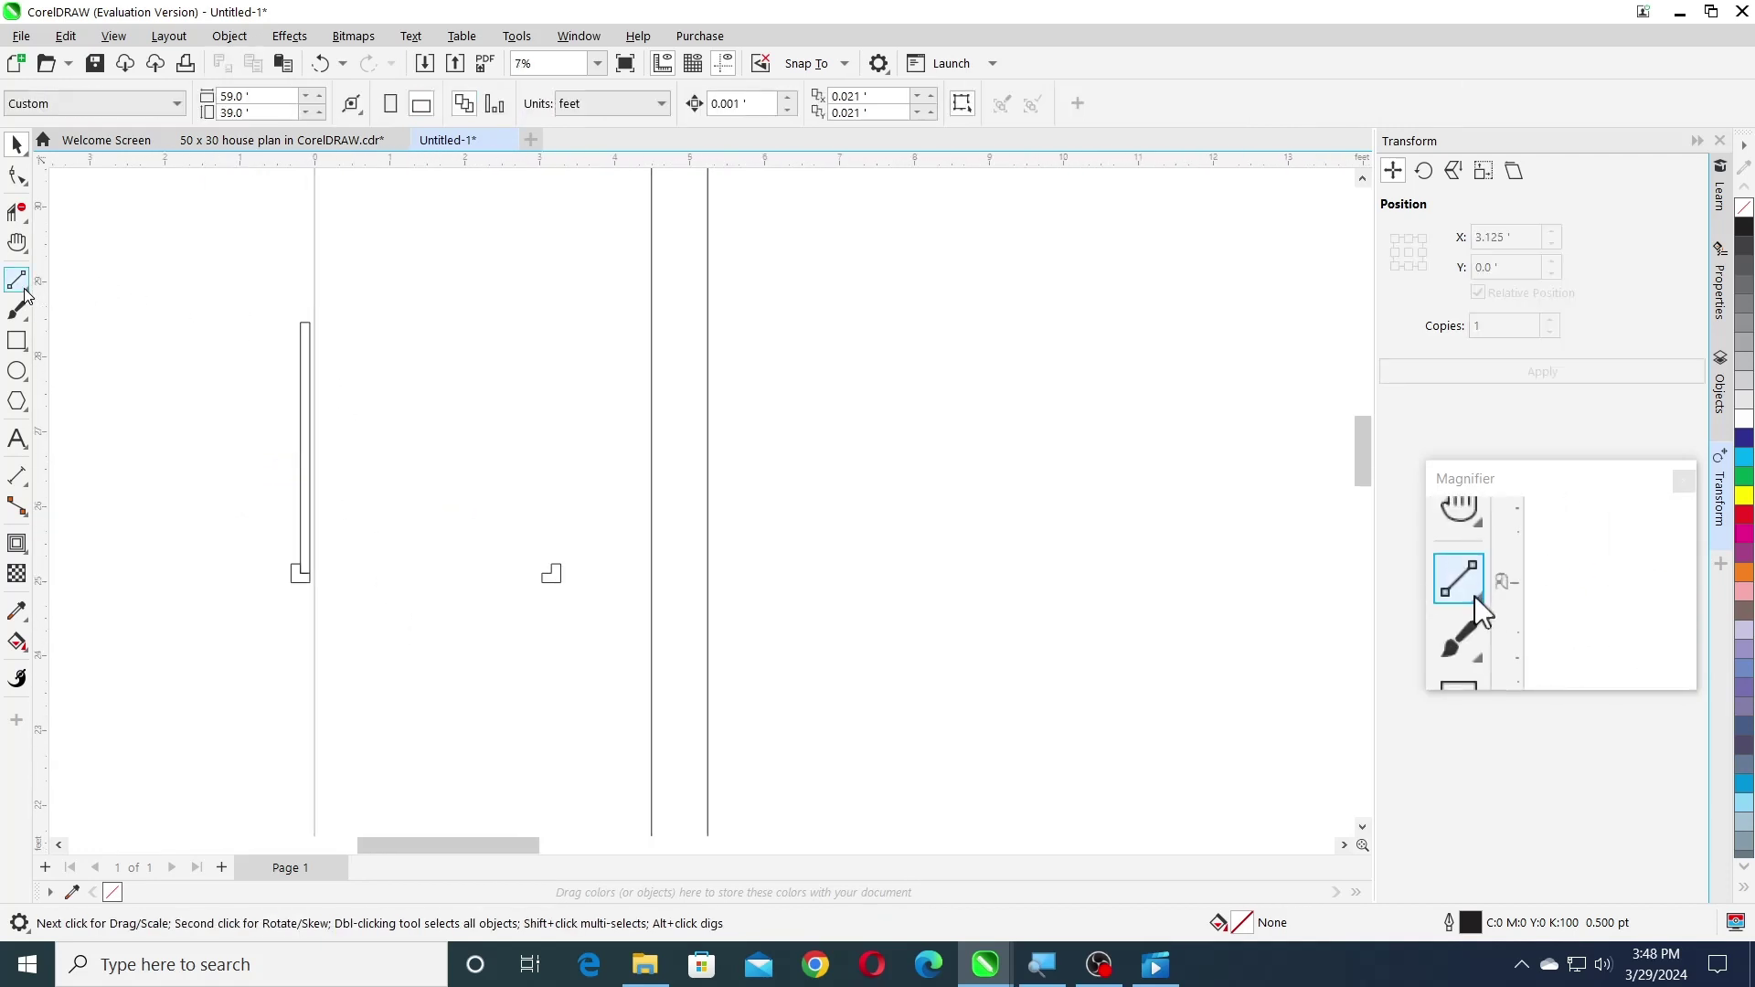
click(19, 371)
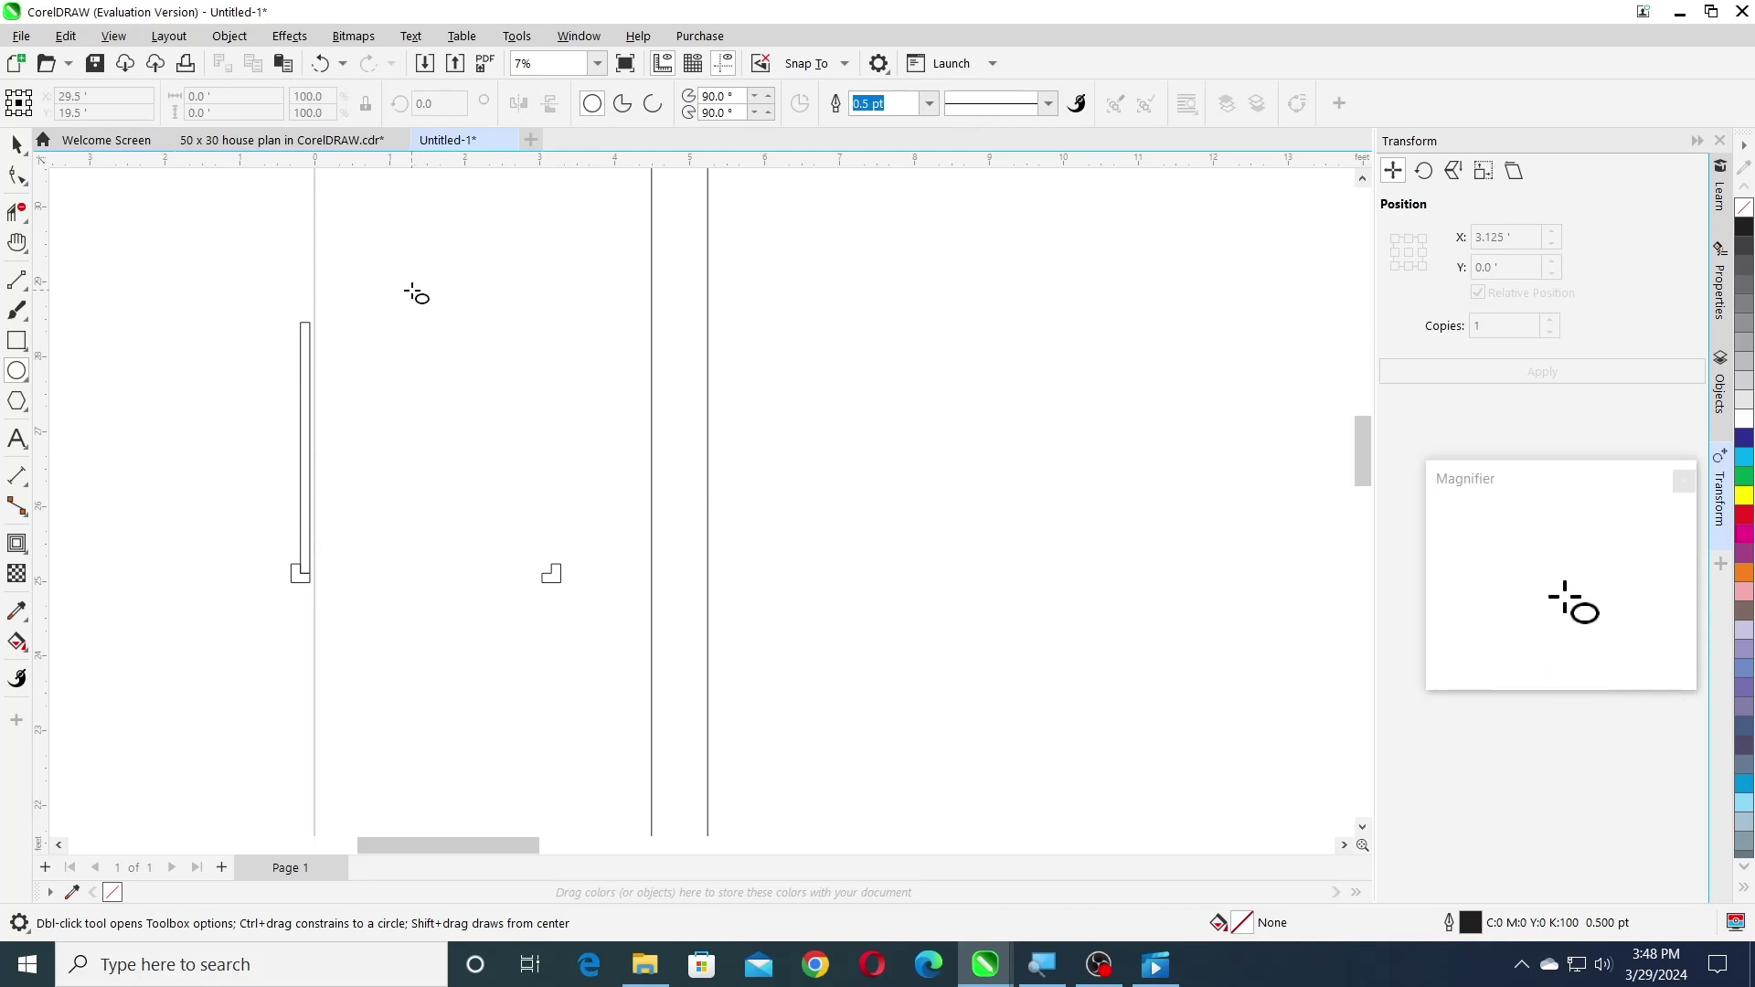
click(654, 104)
double_click(709, 113)
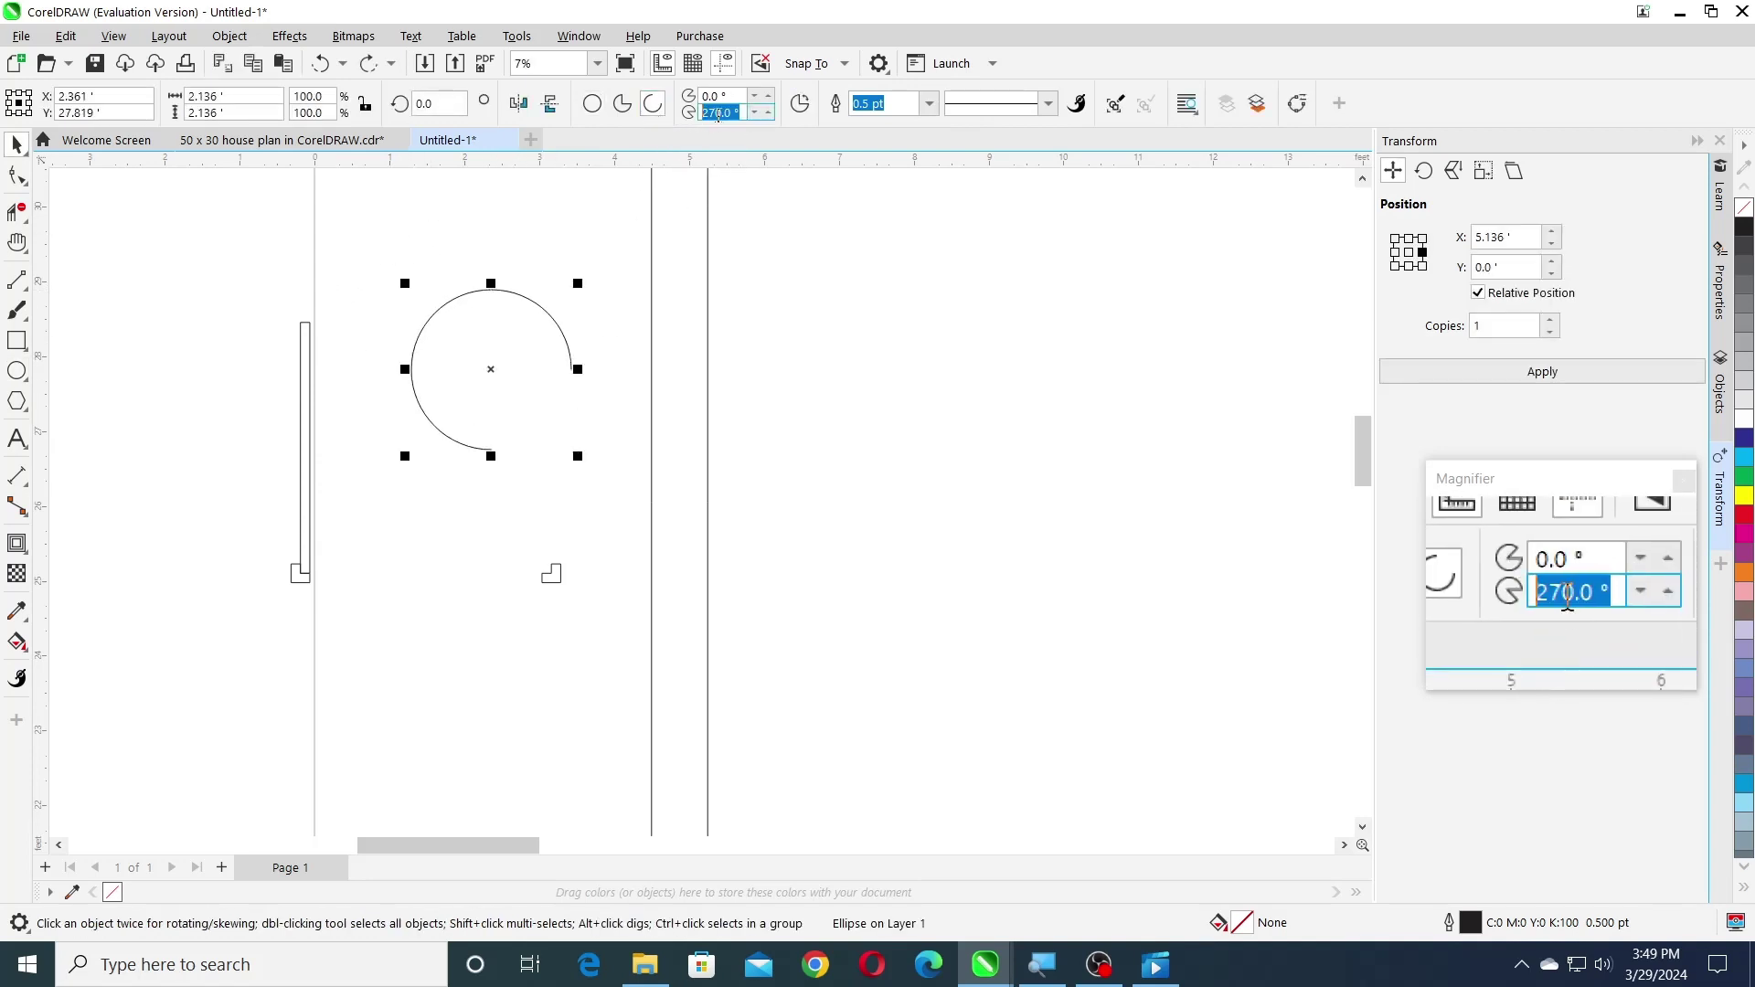
text(90)
key(Return)
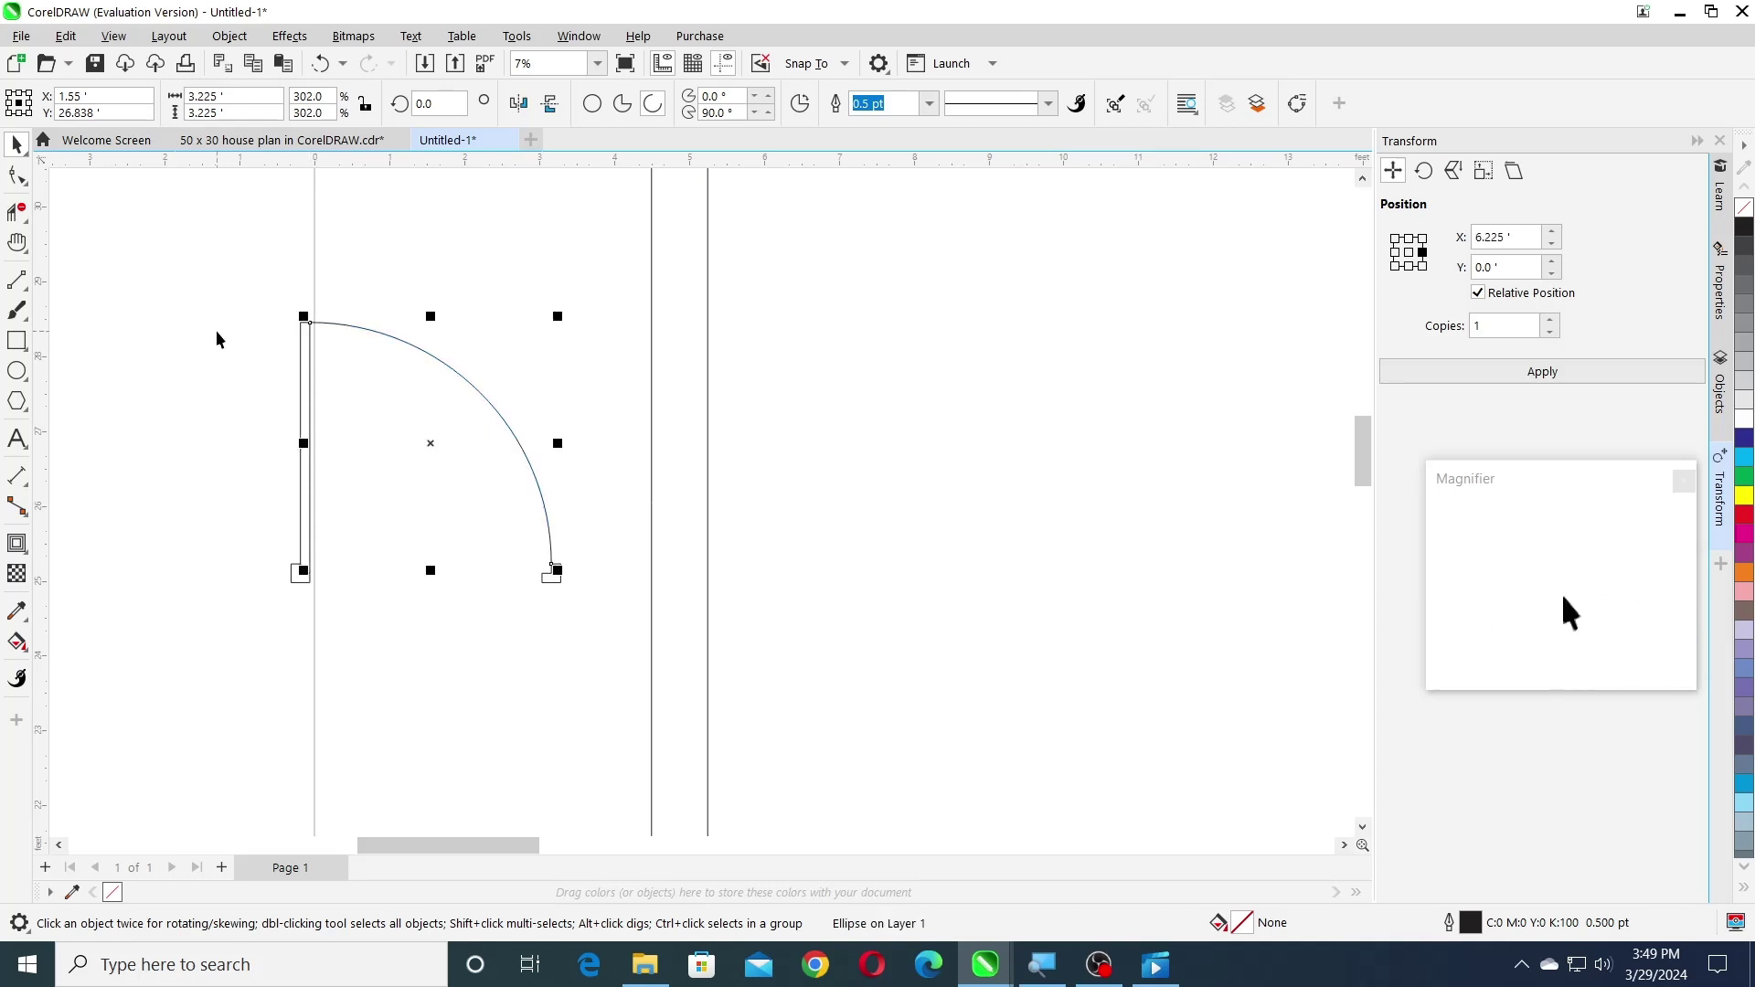
- Group the jambs, panel and swing arc, and place a copy of the door in the opening beside the left outer wall's lower end
drag(216, 261, 547, 607)
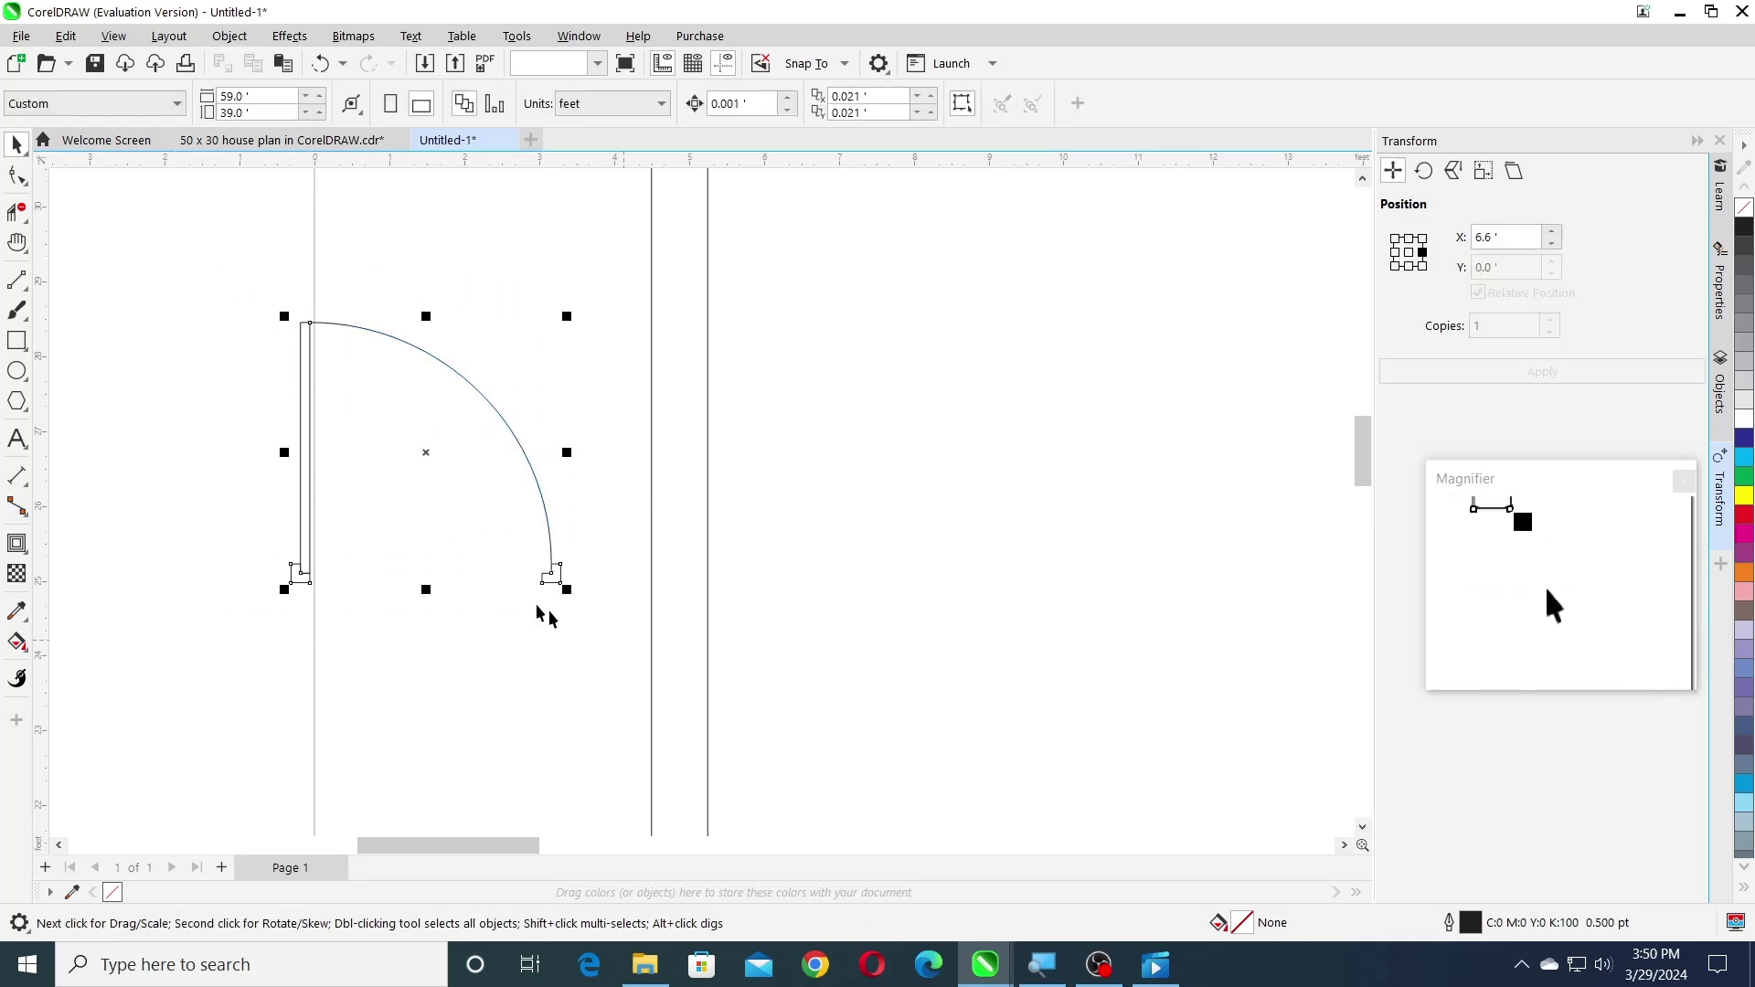
click(209, 41)
mouse_move(274, 396)
click(548, 396)
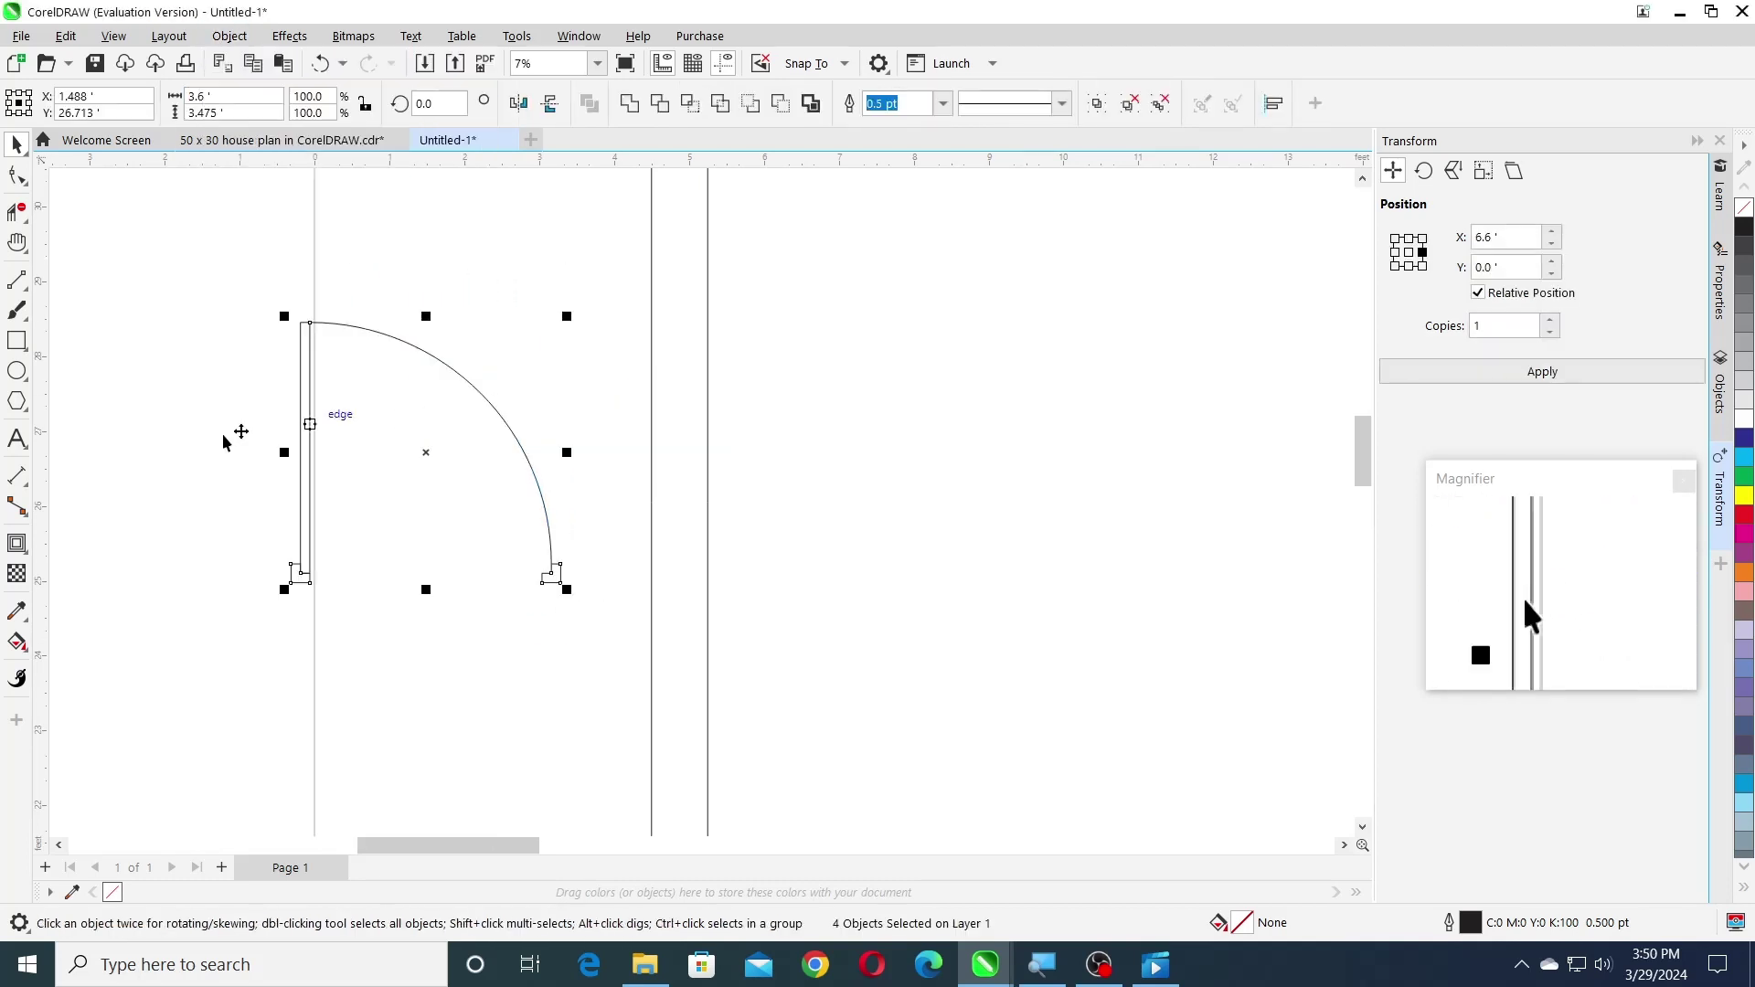
scroll(228, 426, down, 2)
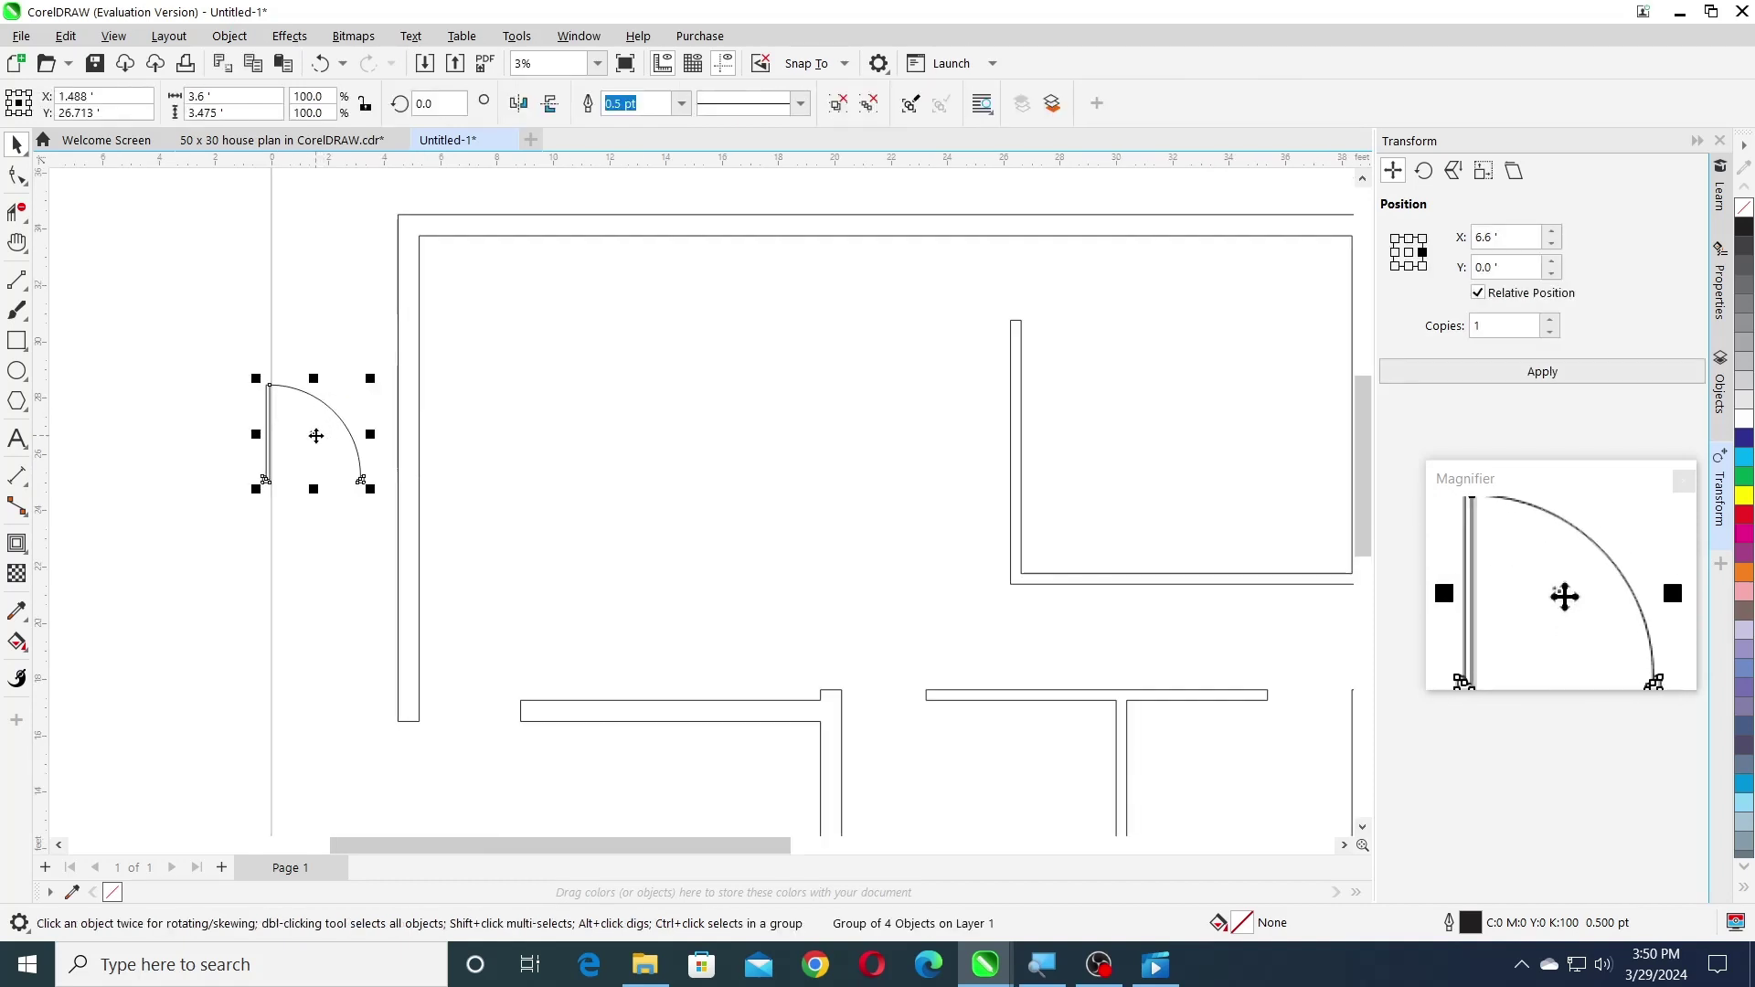
scroll(468, 647, up, 2)
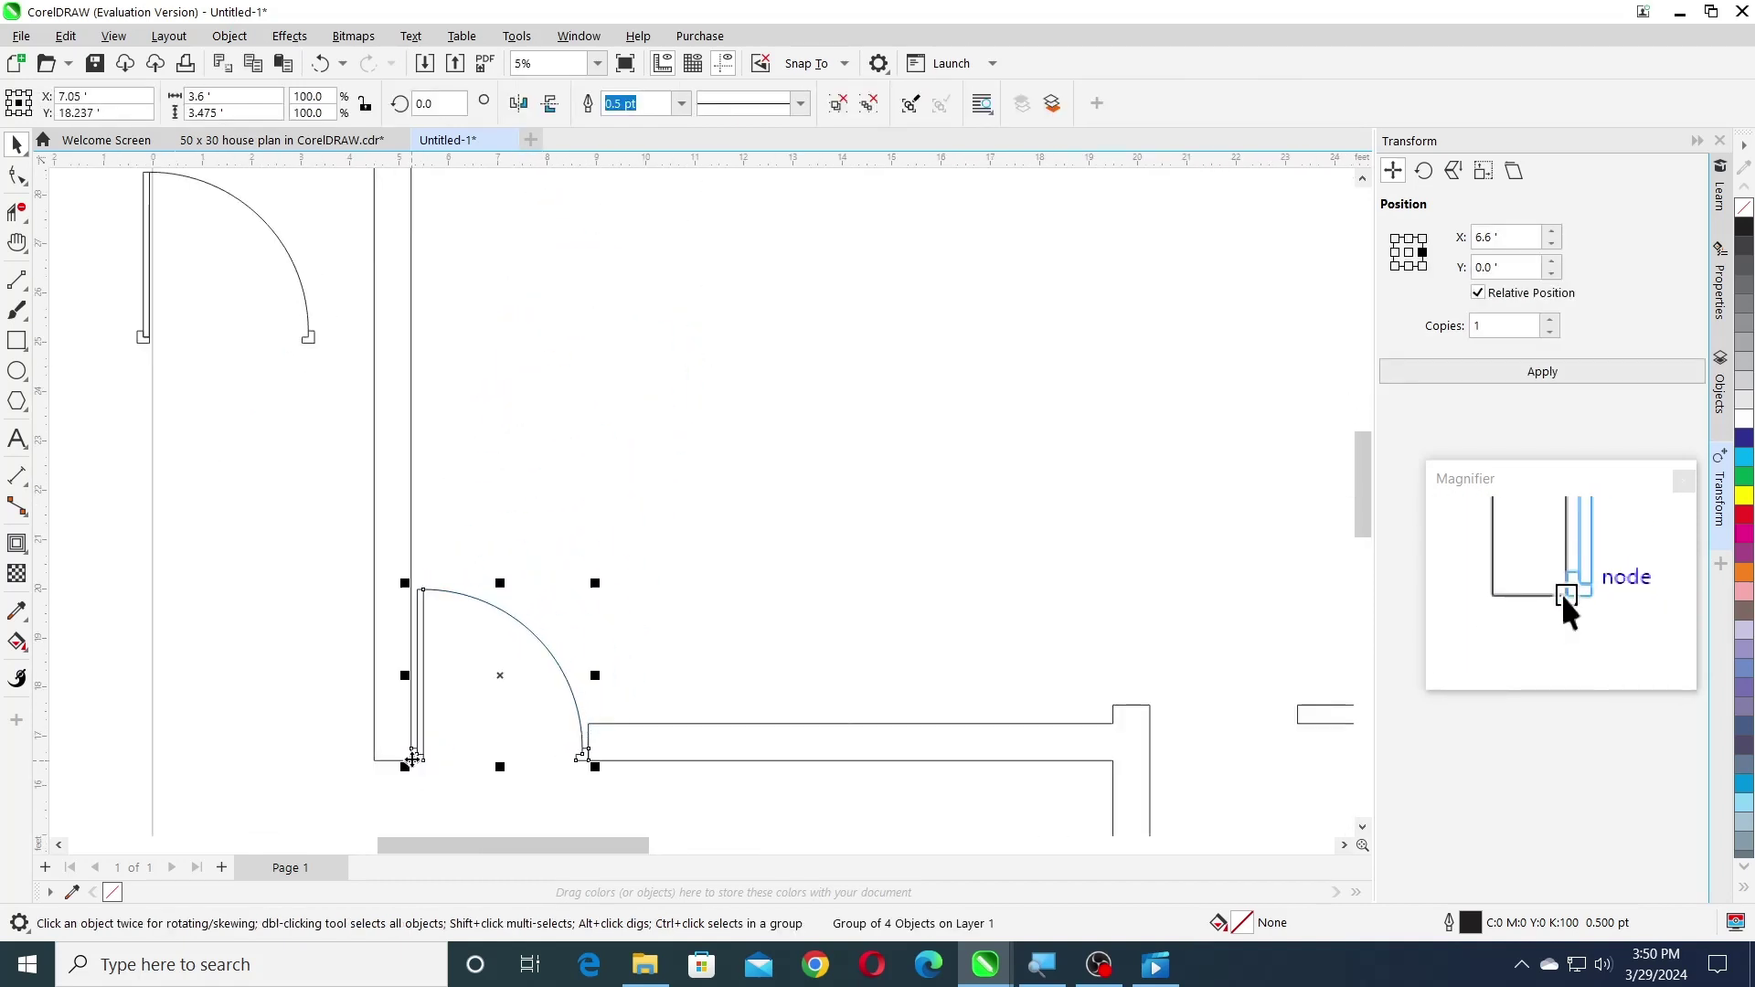
- Draw a horizontal line beneath the spare door symbol outside the plan and set its length to 3 ft
click(201, 472)
scroll(771, 418, down, 2)
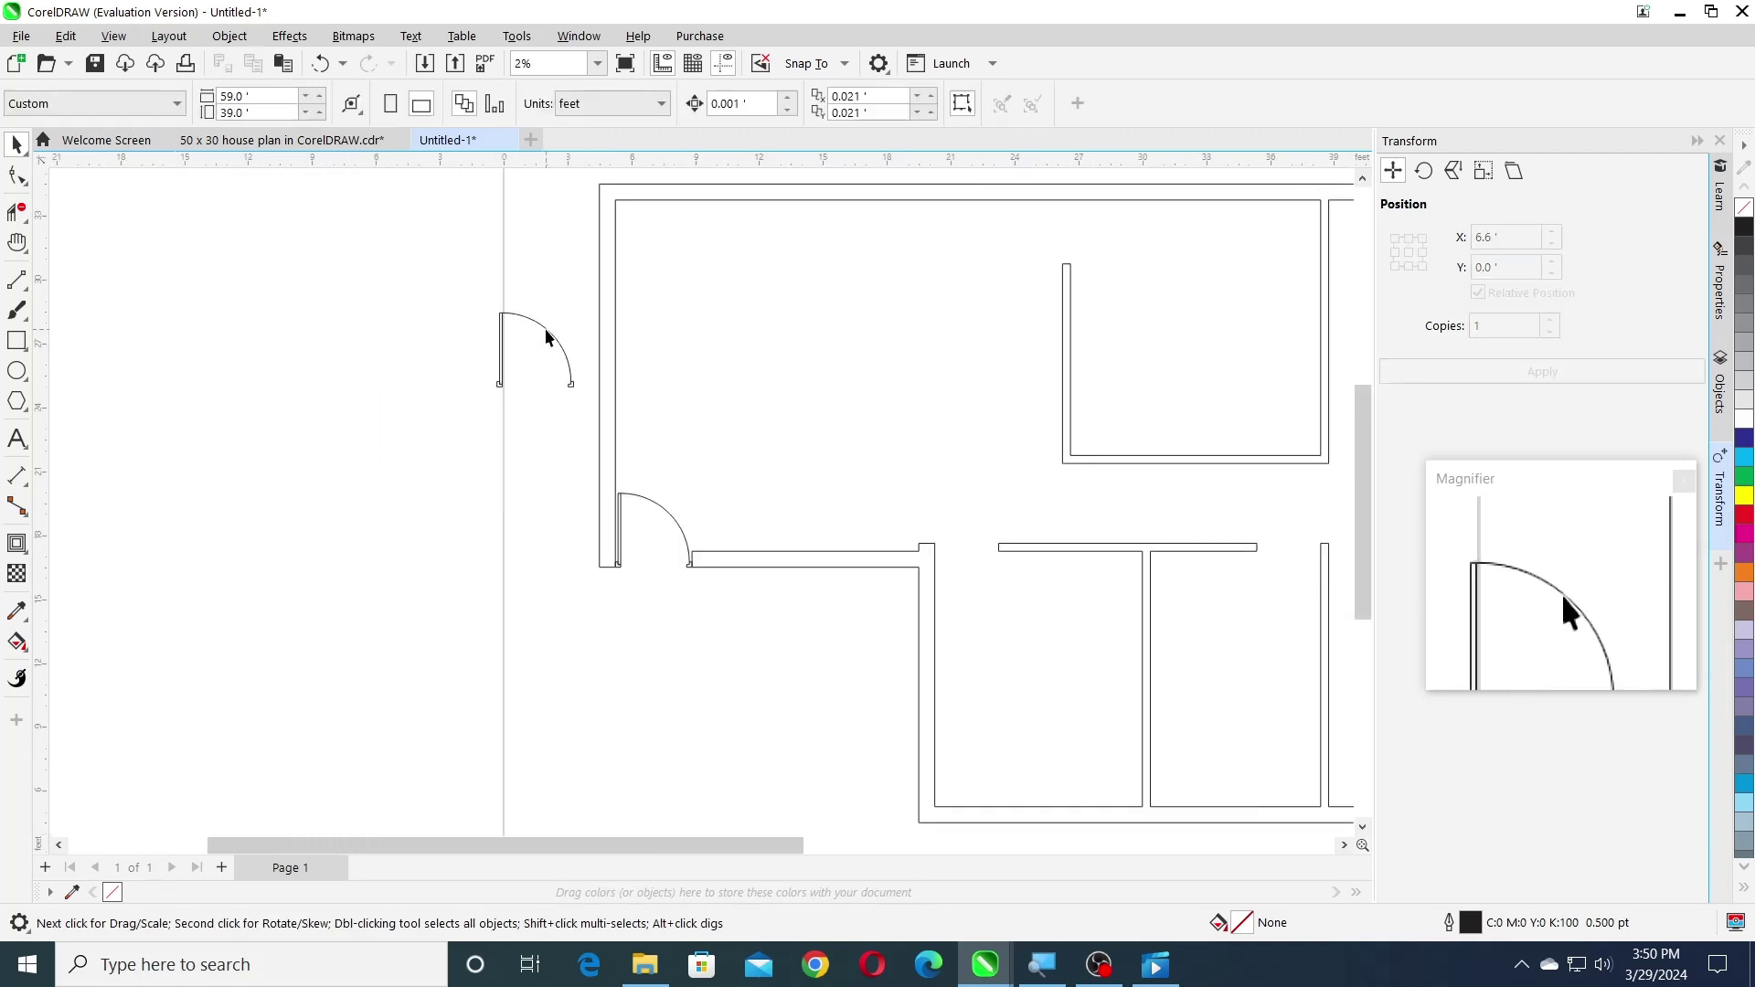
scroll(329, 329, up, 1)
click(16, 280)
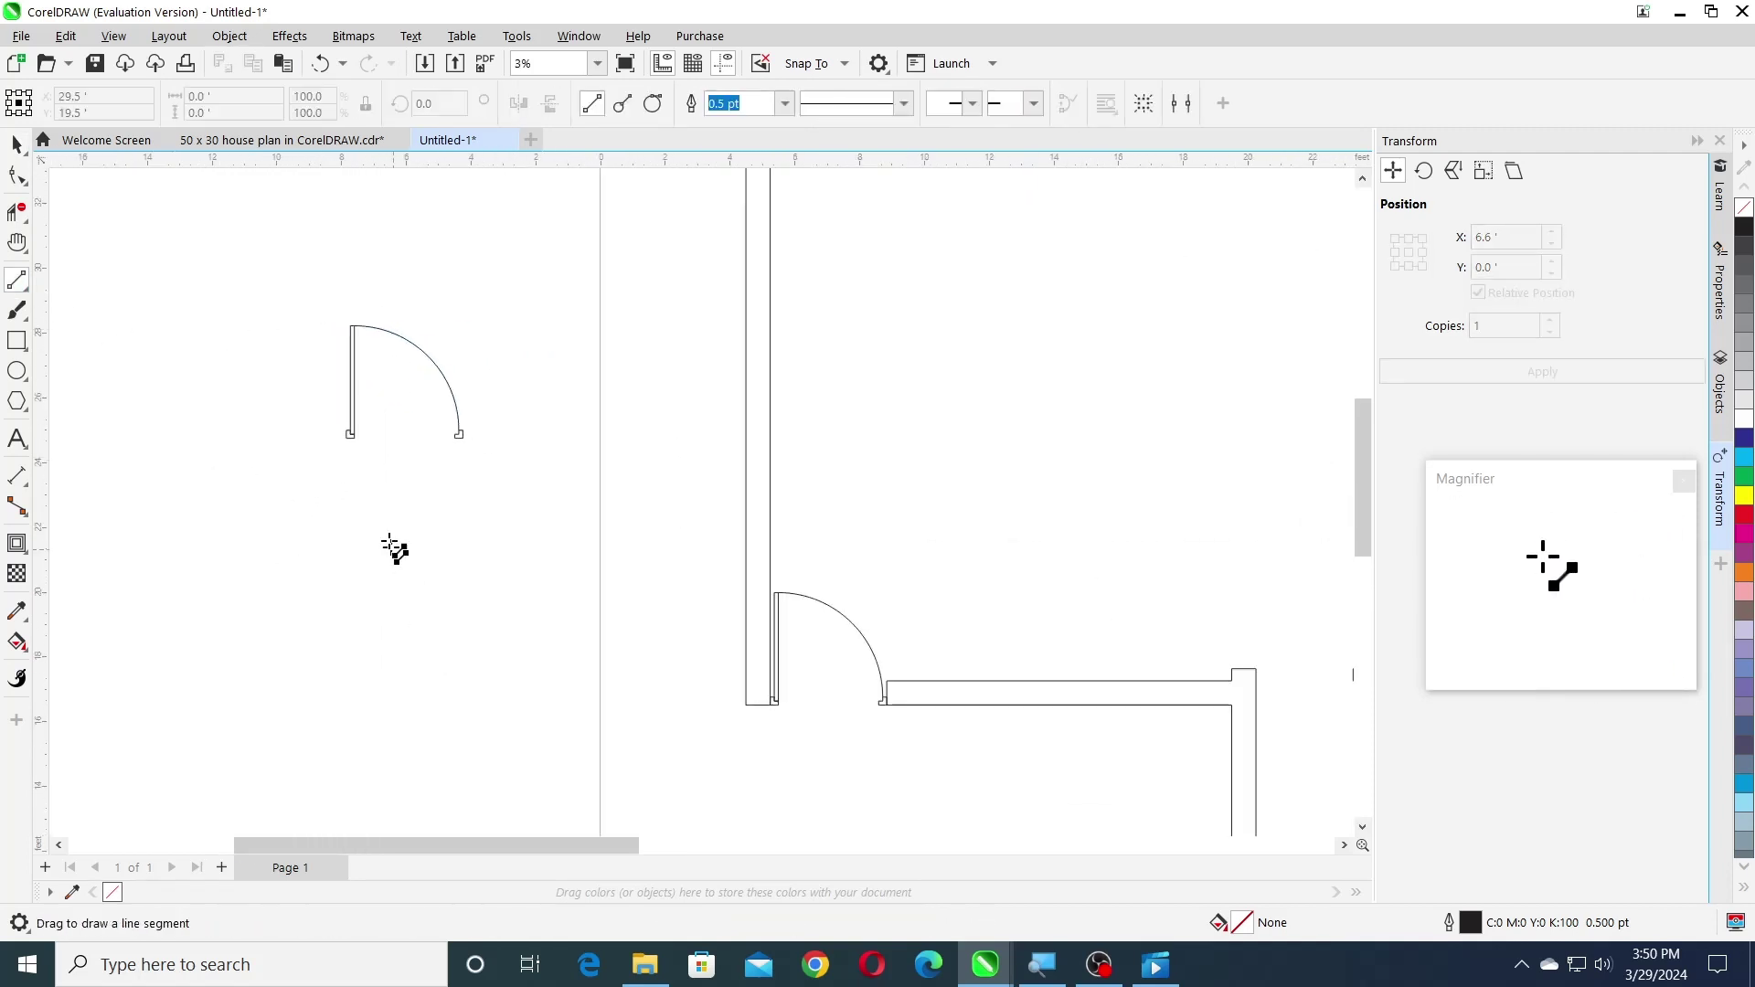
drag(501, 509, 495, 504)
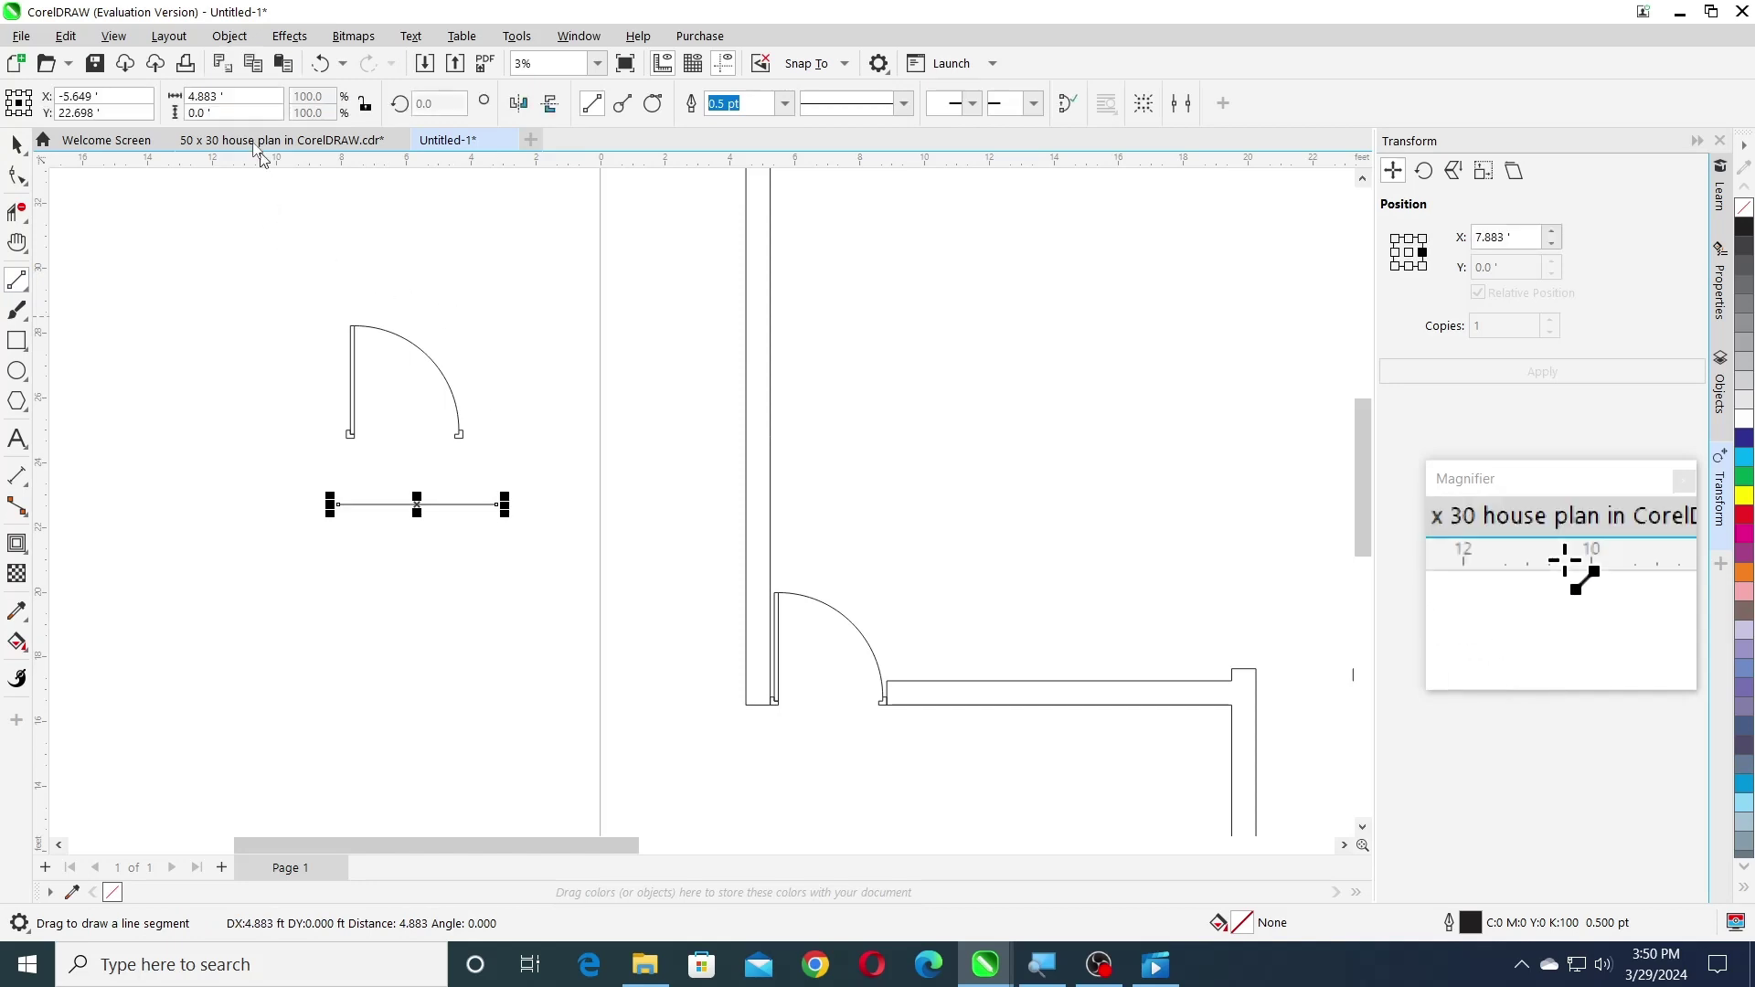
click(274, 96)
text(3)
key(Return)
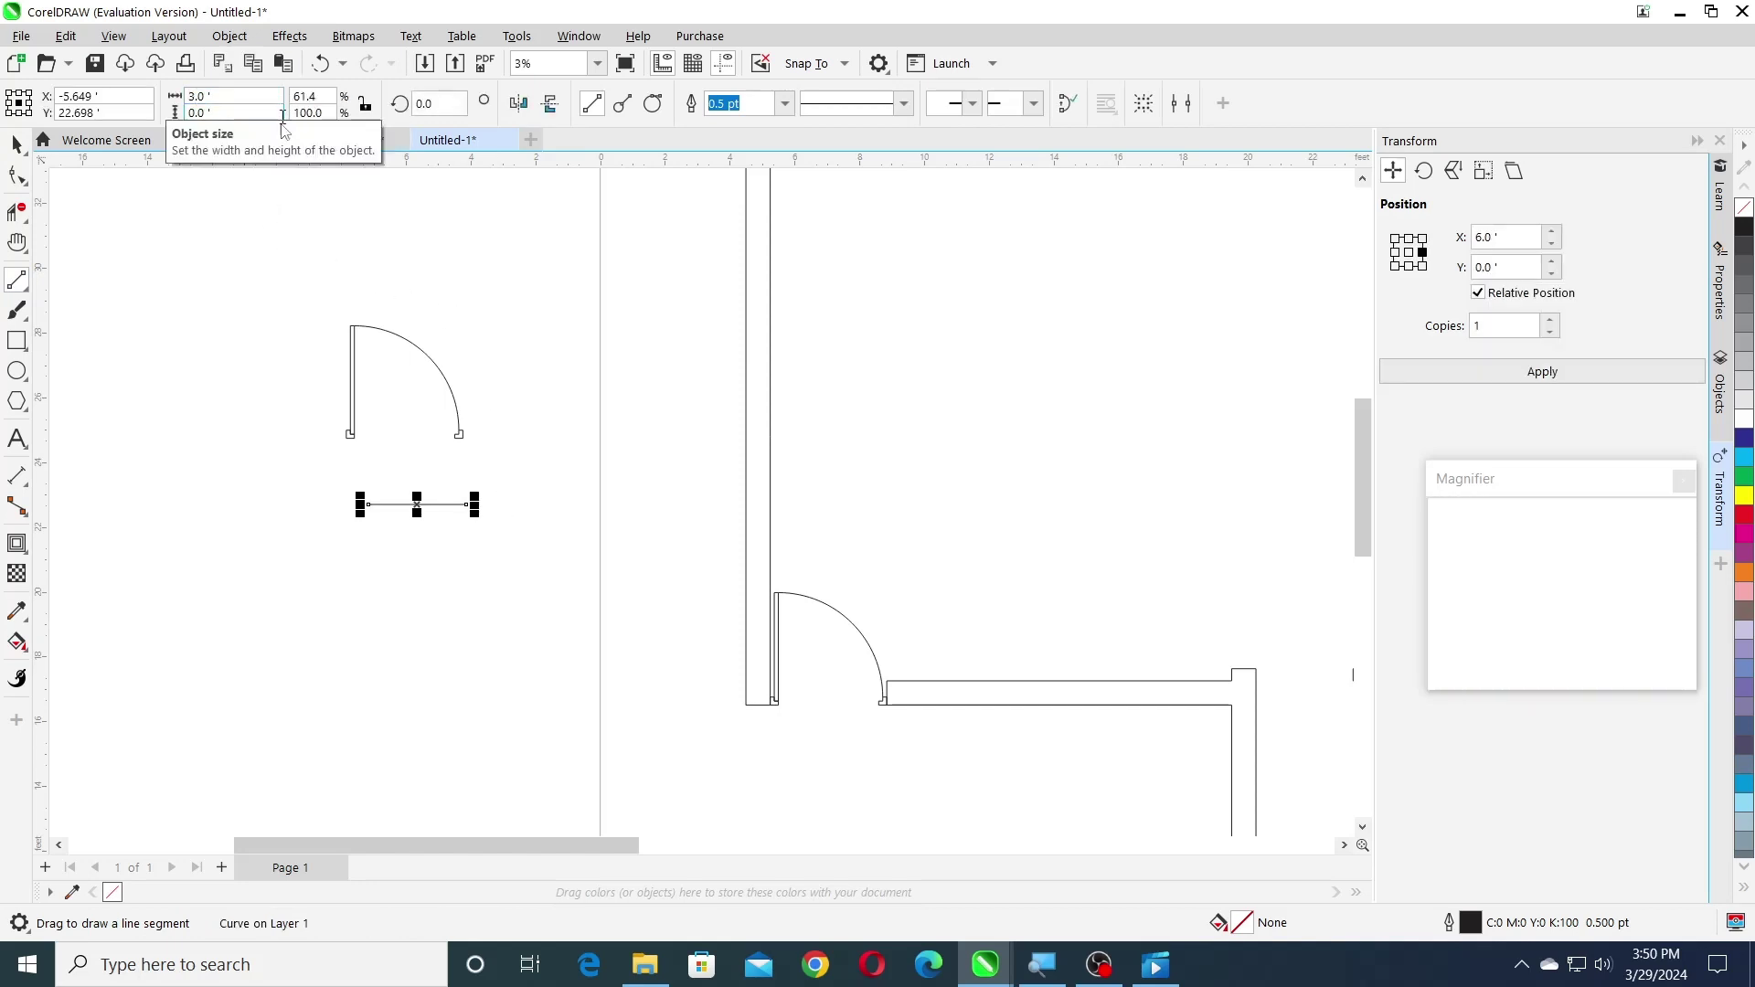
- Ungroup the spare door symbol outside the plan
click(16, 144)
click(398, 338)
click(230, 35)
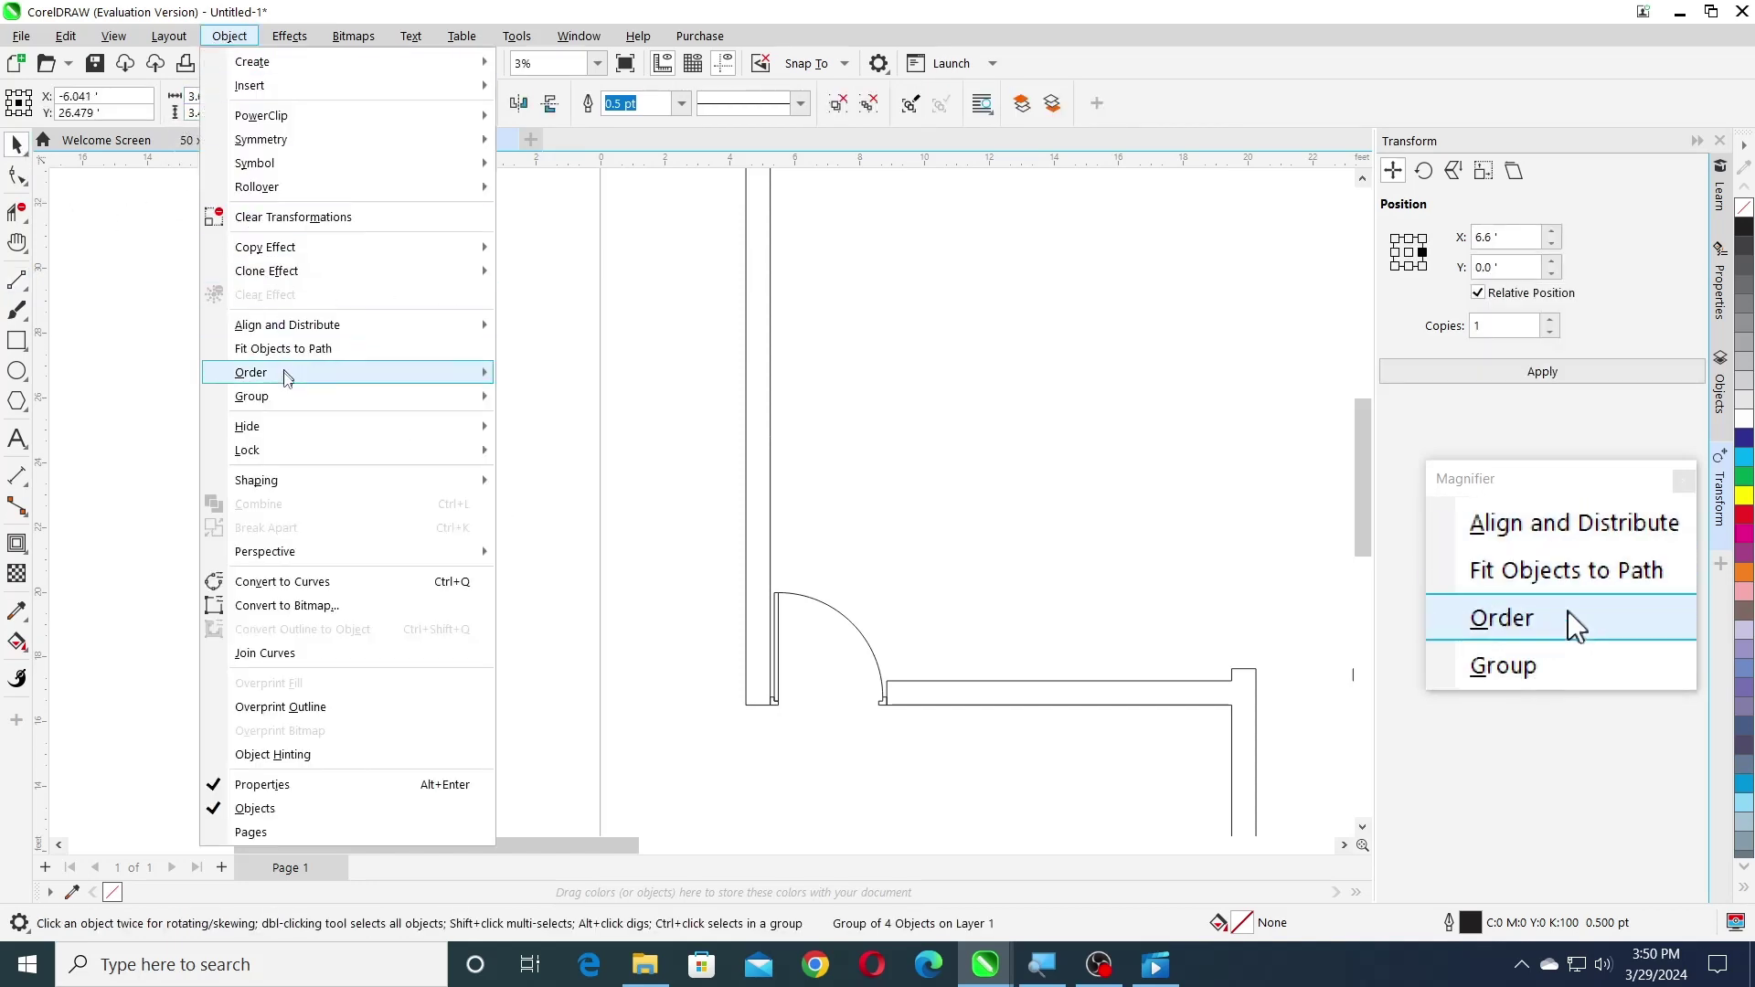
mouse_move(411, 395)
click(544, 420)
click(517, 431)
scroll(353, 426, up, 2)
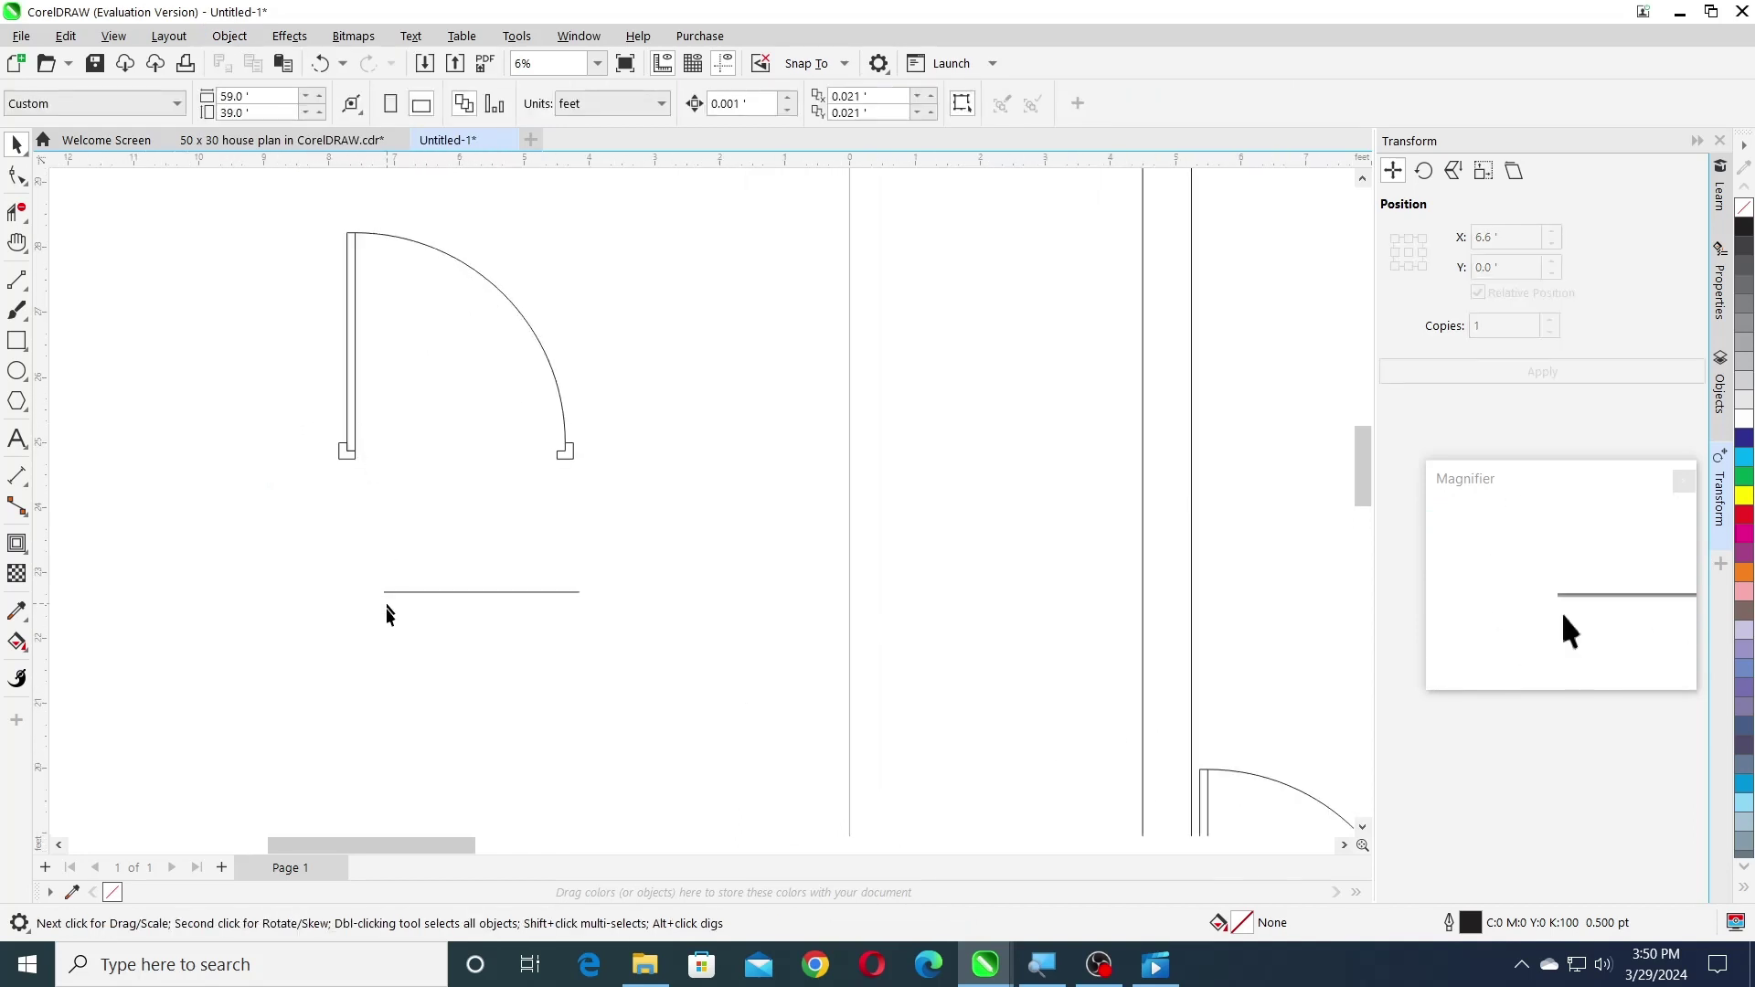
- Snap the 3 ft line to the left jamb's outer lower corner and move the right jamb to the line's far end
click(384, 592)
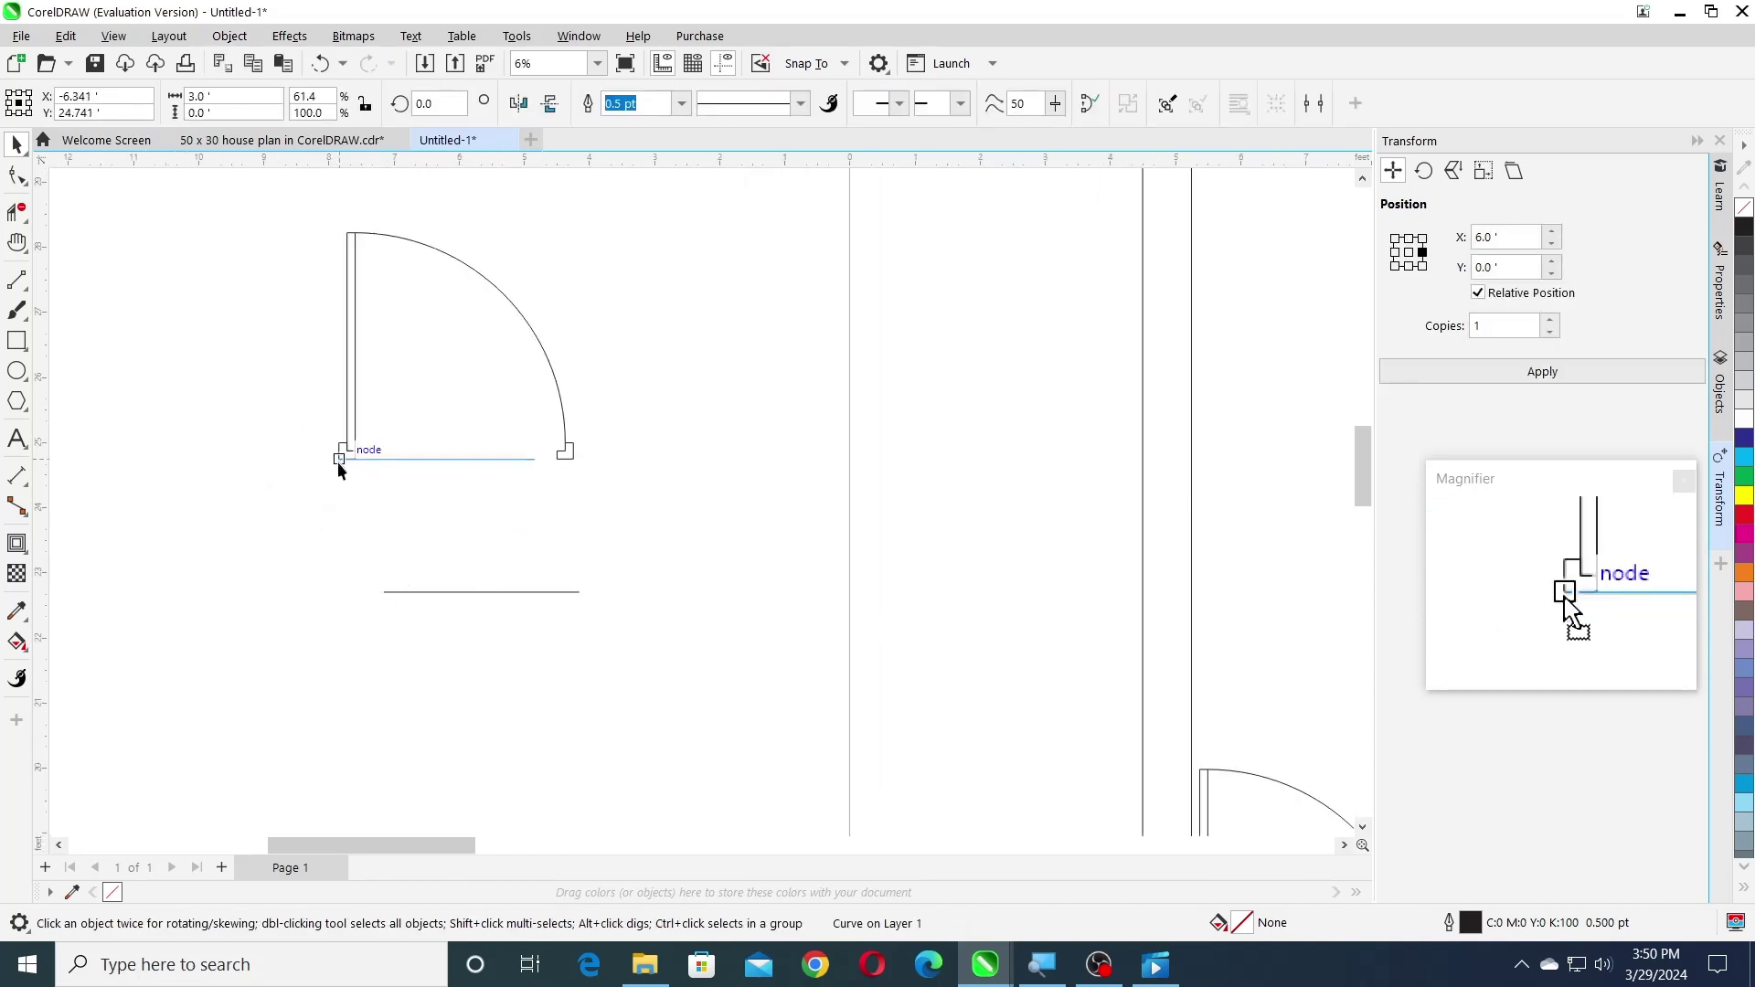
click(570, 453)
scroll(574, 461, up, 2)
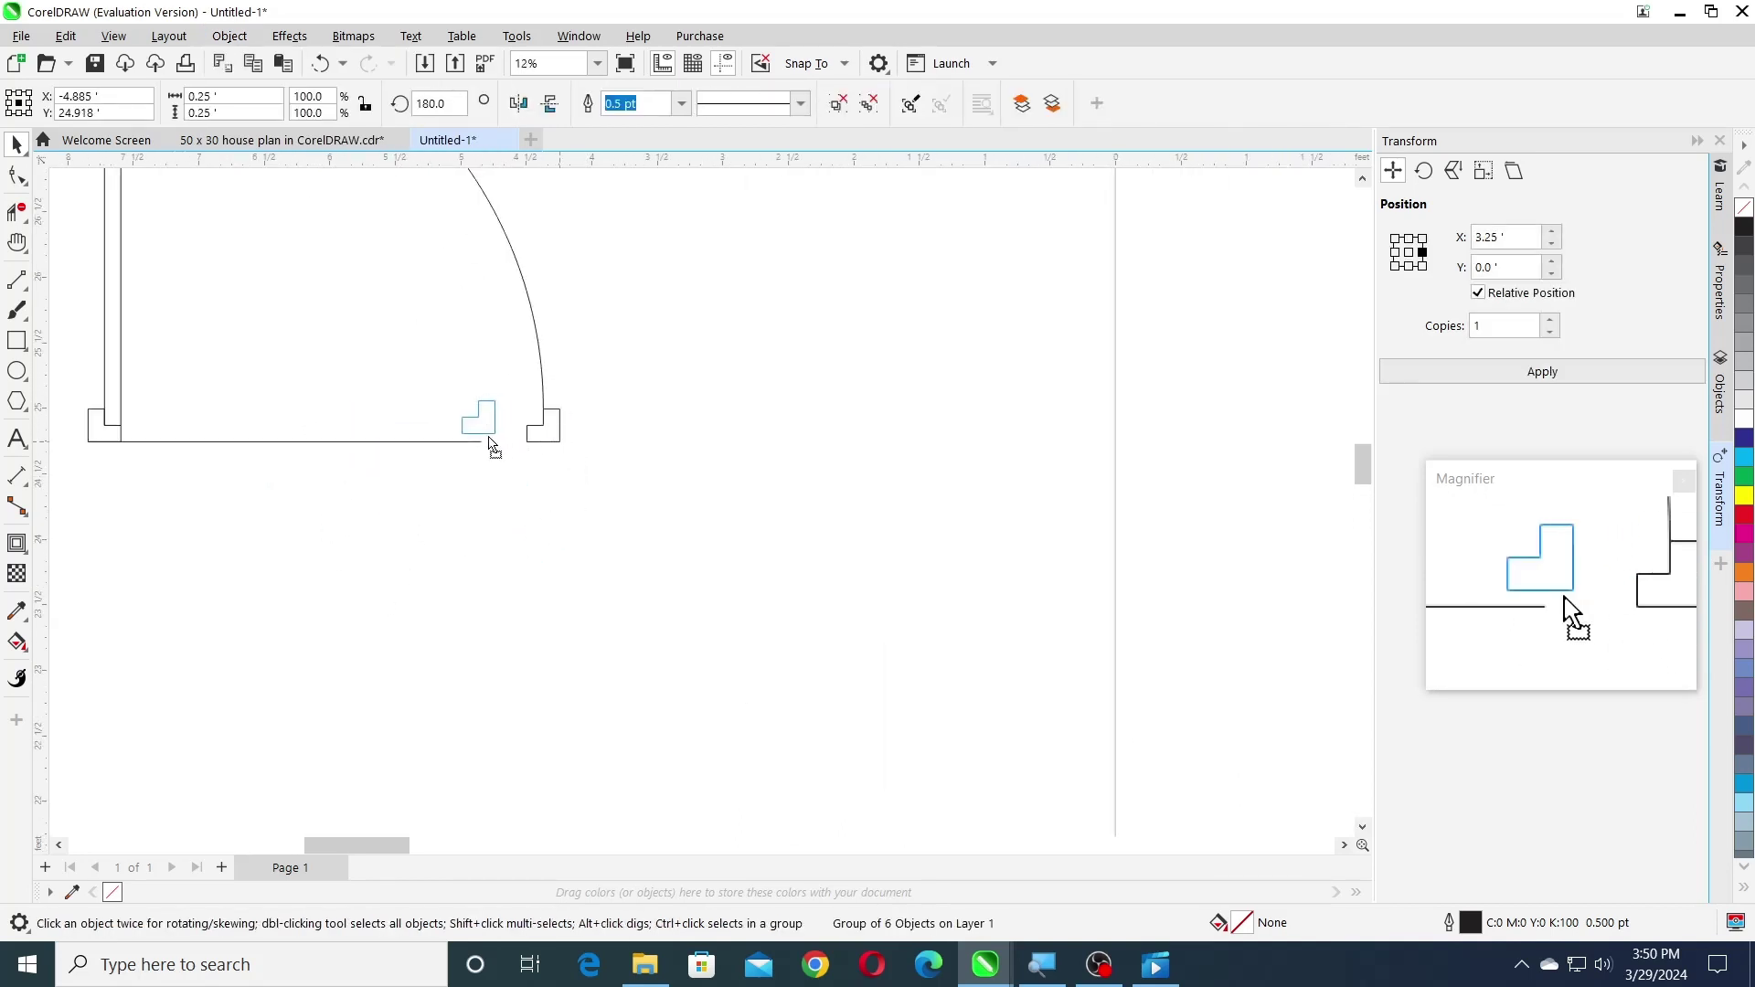
- Delete the old door panel and draw a new 2.75 x 0.125 ft panel rectangle between the notches of the two jambs
scroll(578, 484, down, 2)
click(358, 419)
key(Delete)
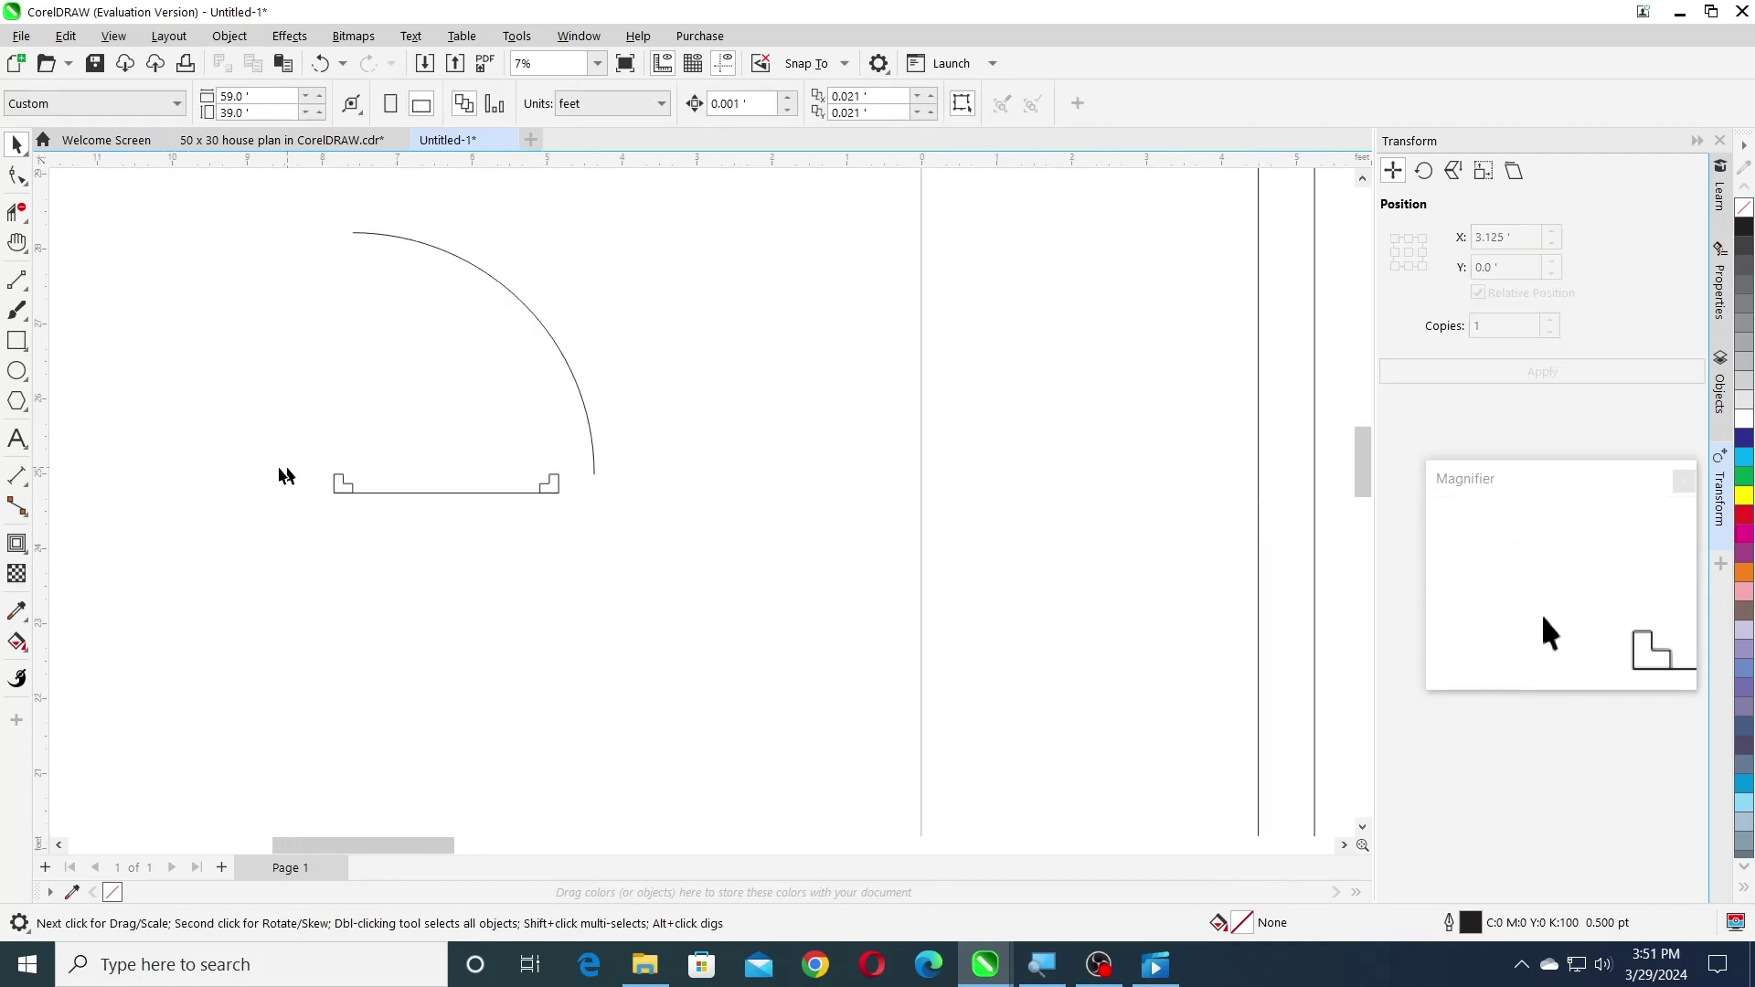
click(18, 342)
scroll(400, 489, up, 2)
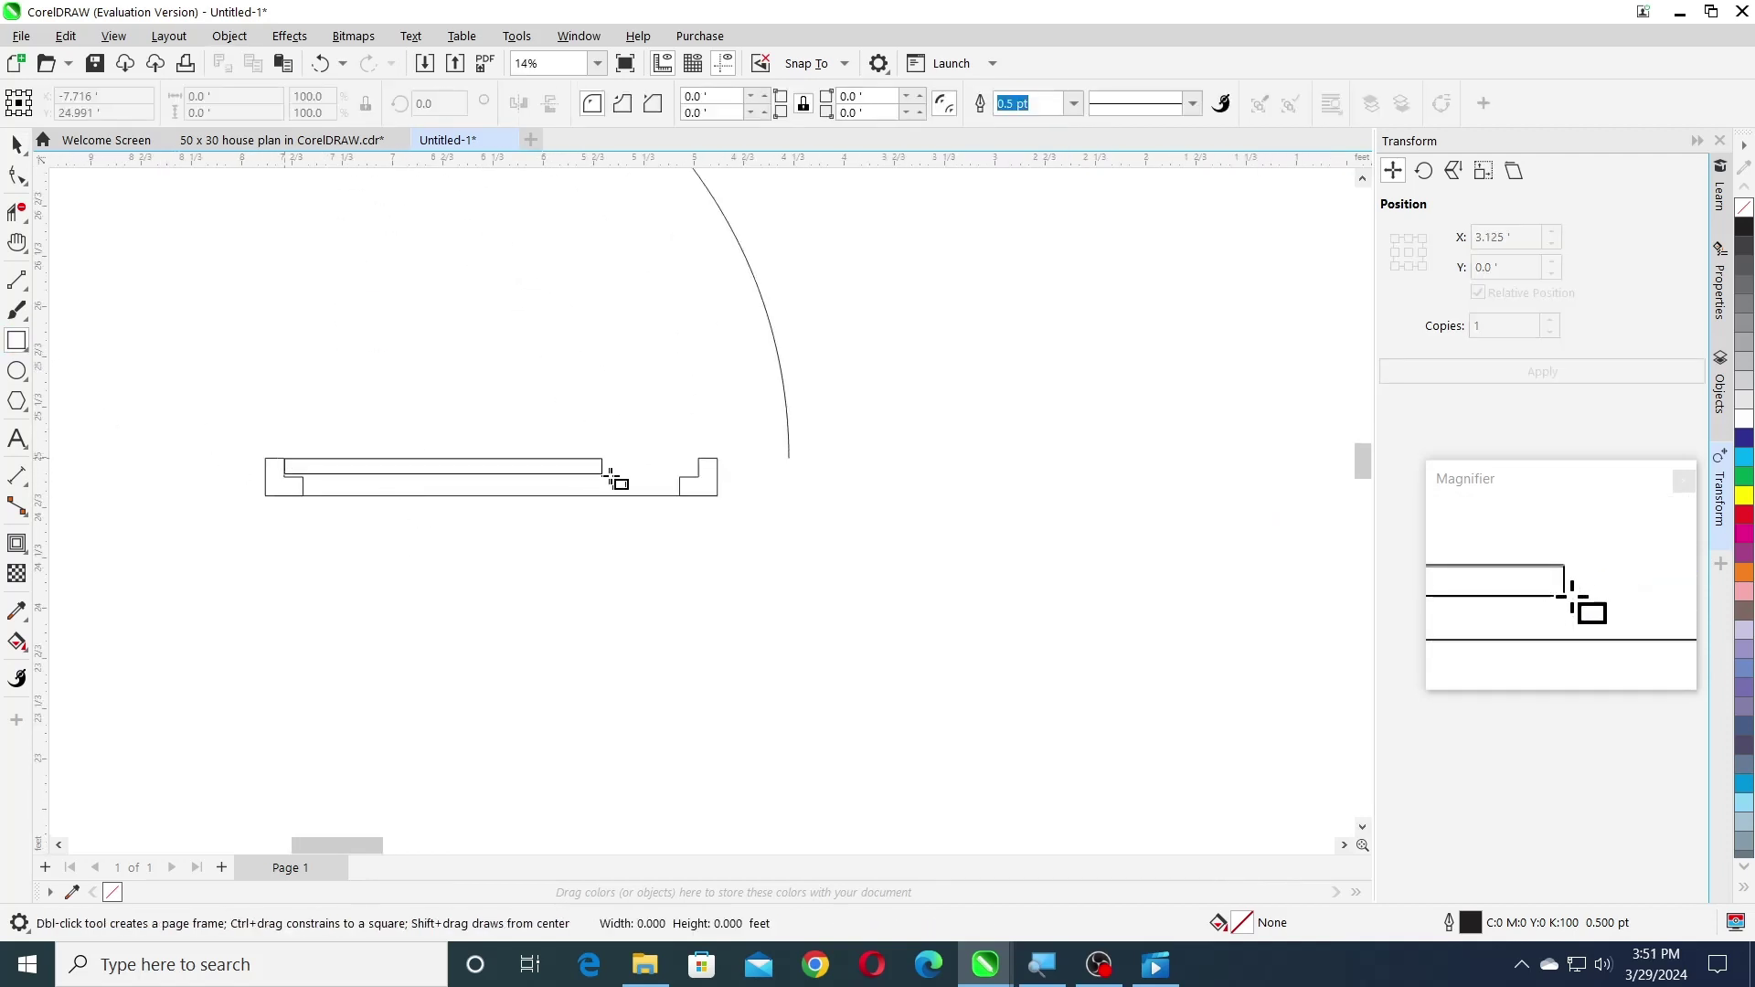
drag(610, 475, 700, 475)
- Rotate the new door panel 90° and stand it in the notch of the left jamb
click(16, 144)
click(409, 107)
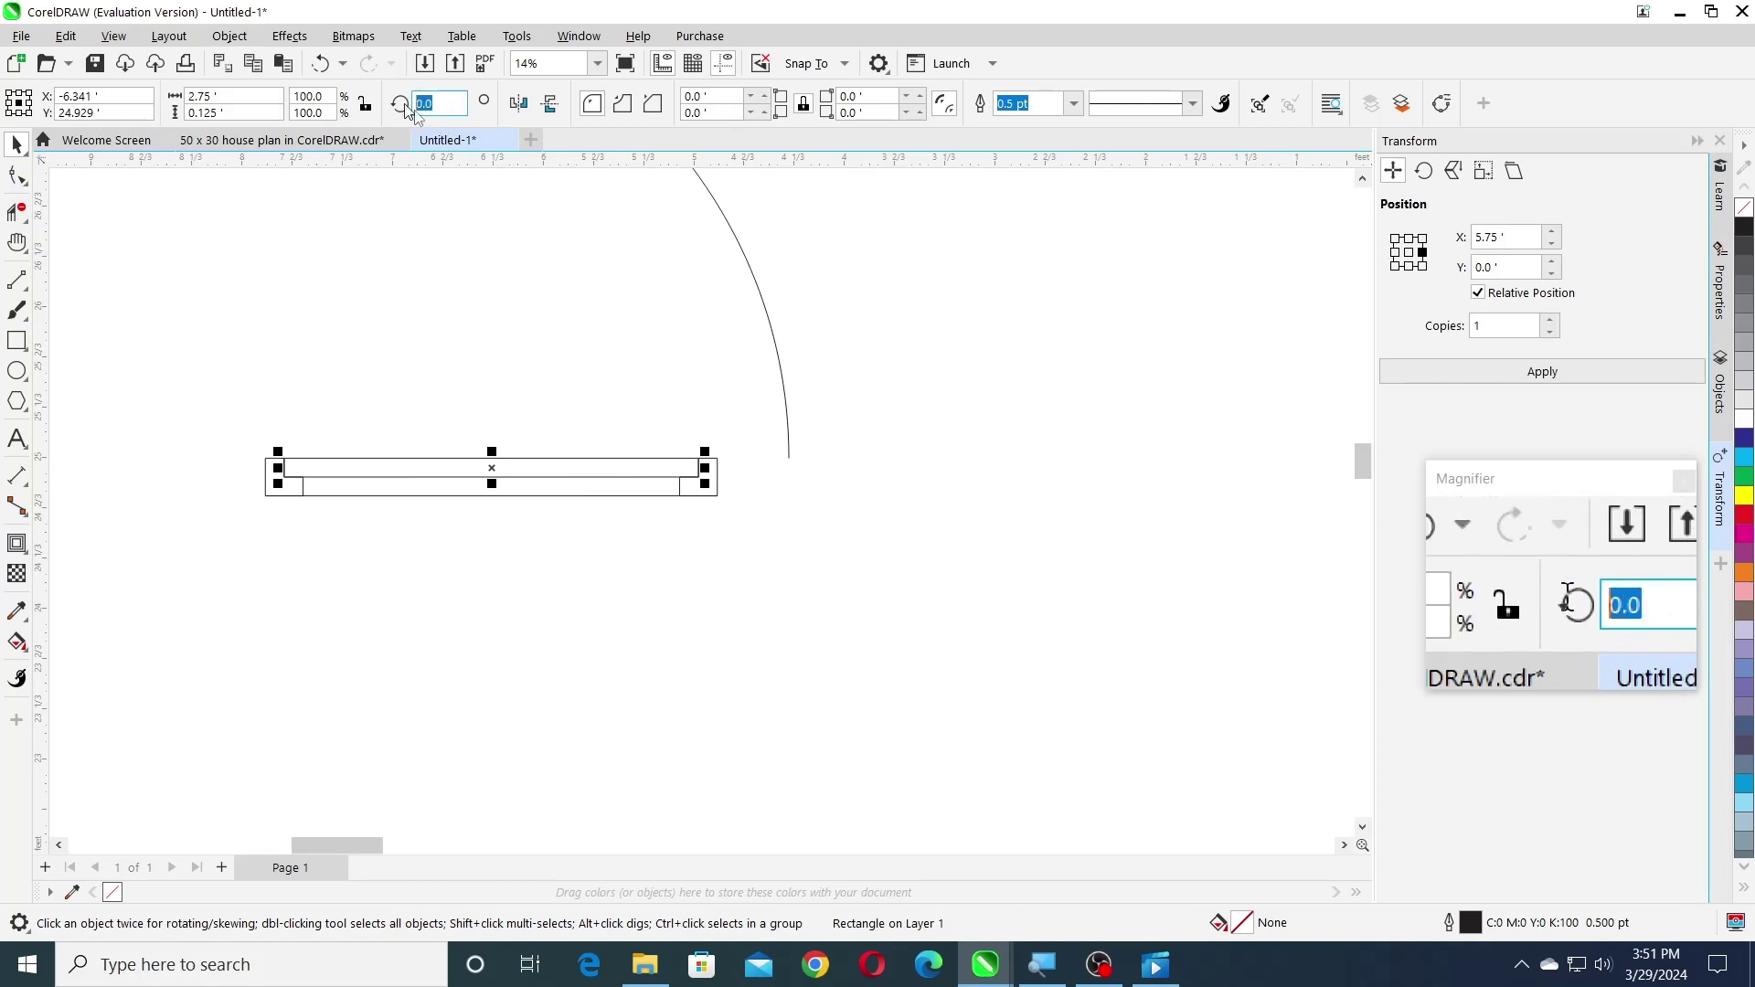
text(90)
key(Return)
scroll(696, 740, down, 1)
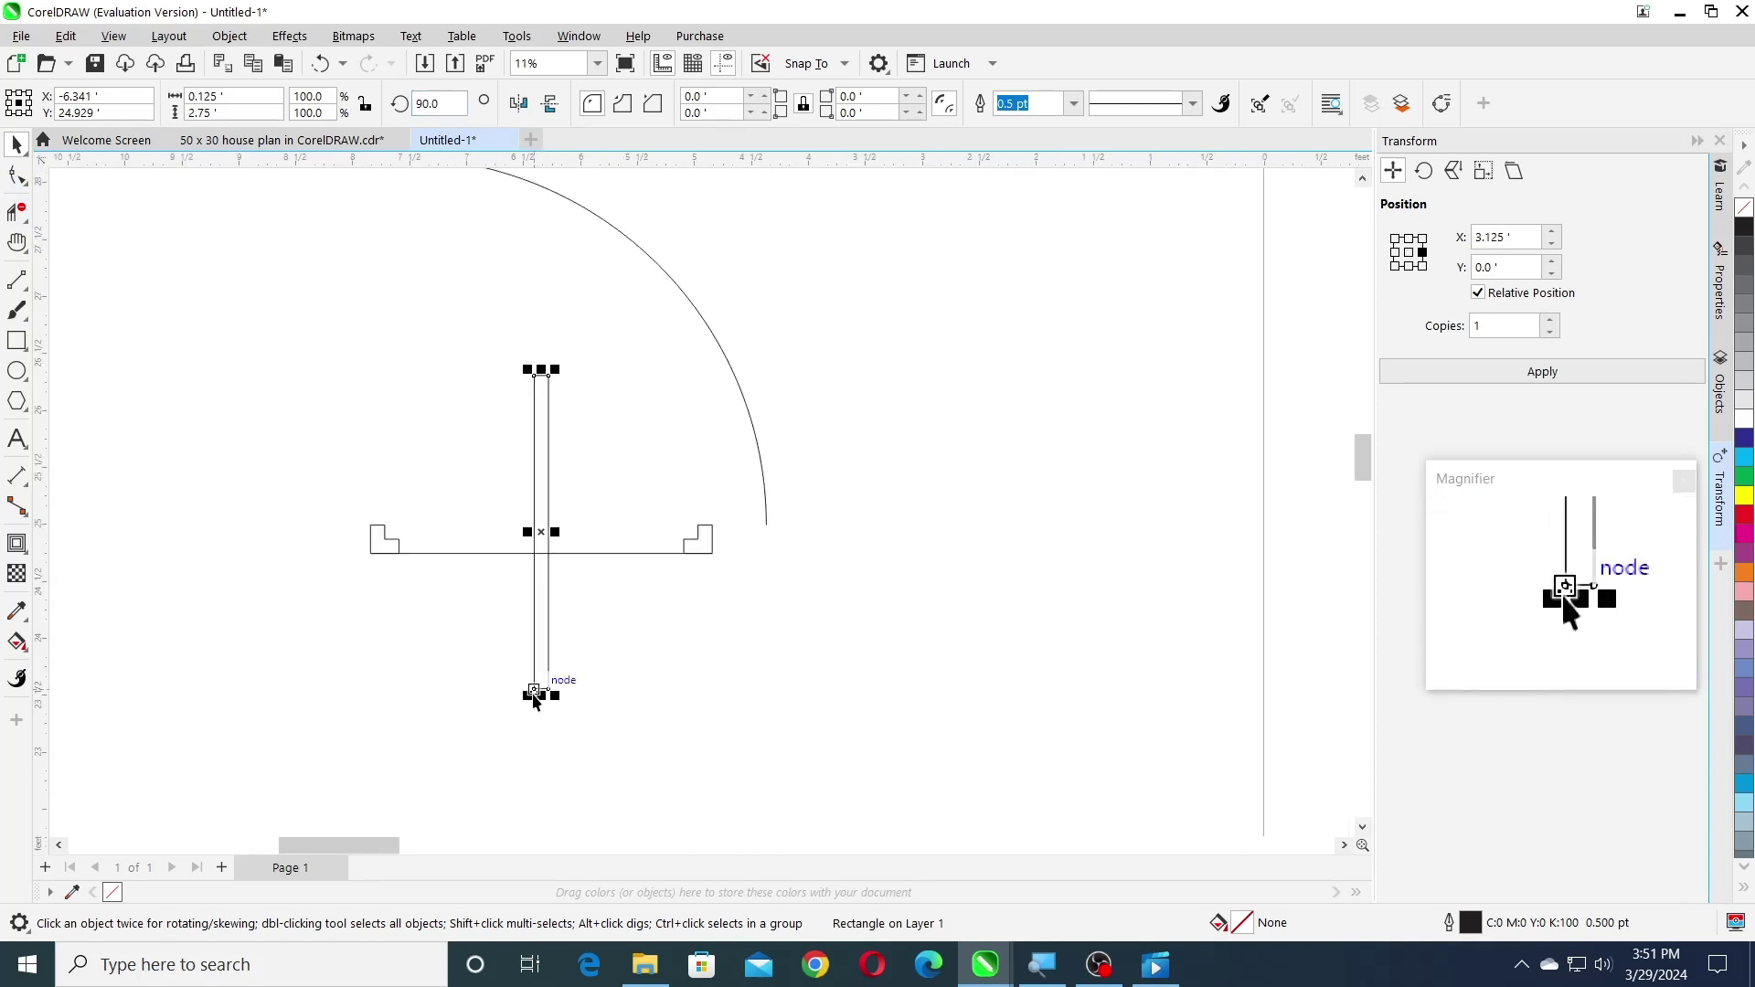
scroll(495, 306, up, 1)
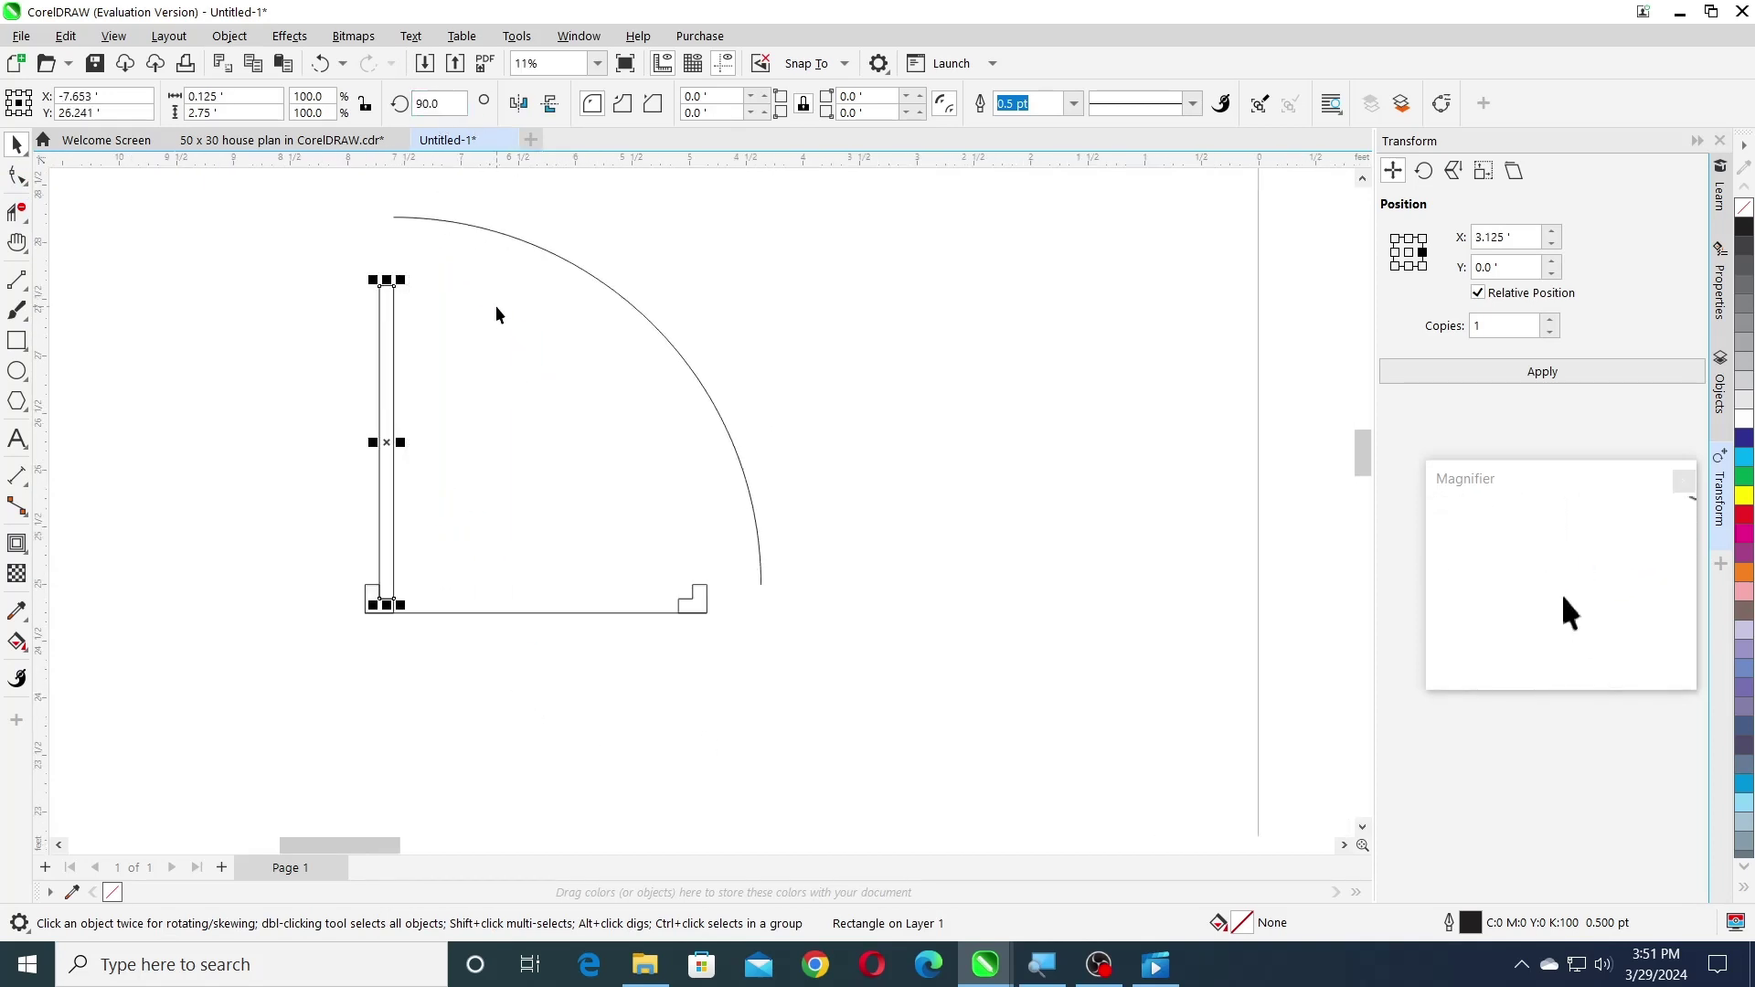
- Fit the swing arc between the right jamb and the top of the shorter panel, and delete the 3 ft guide line
click(762, 581)
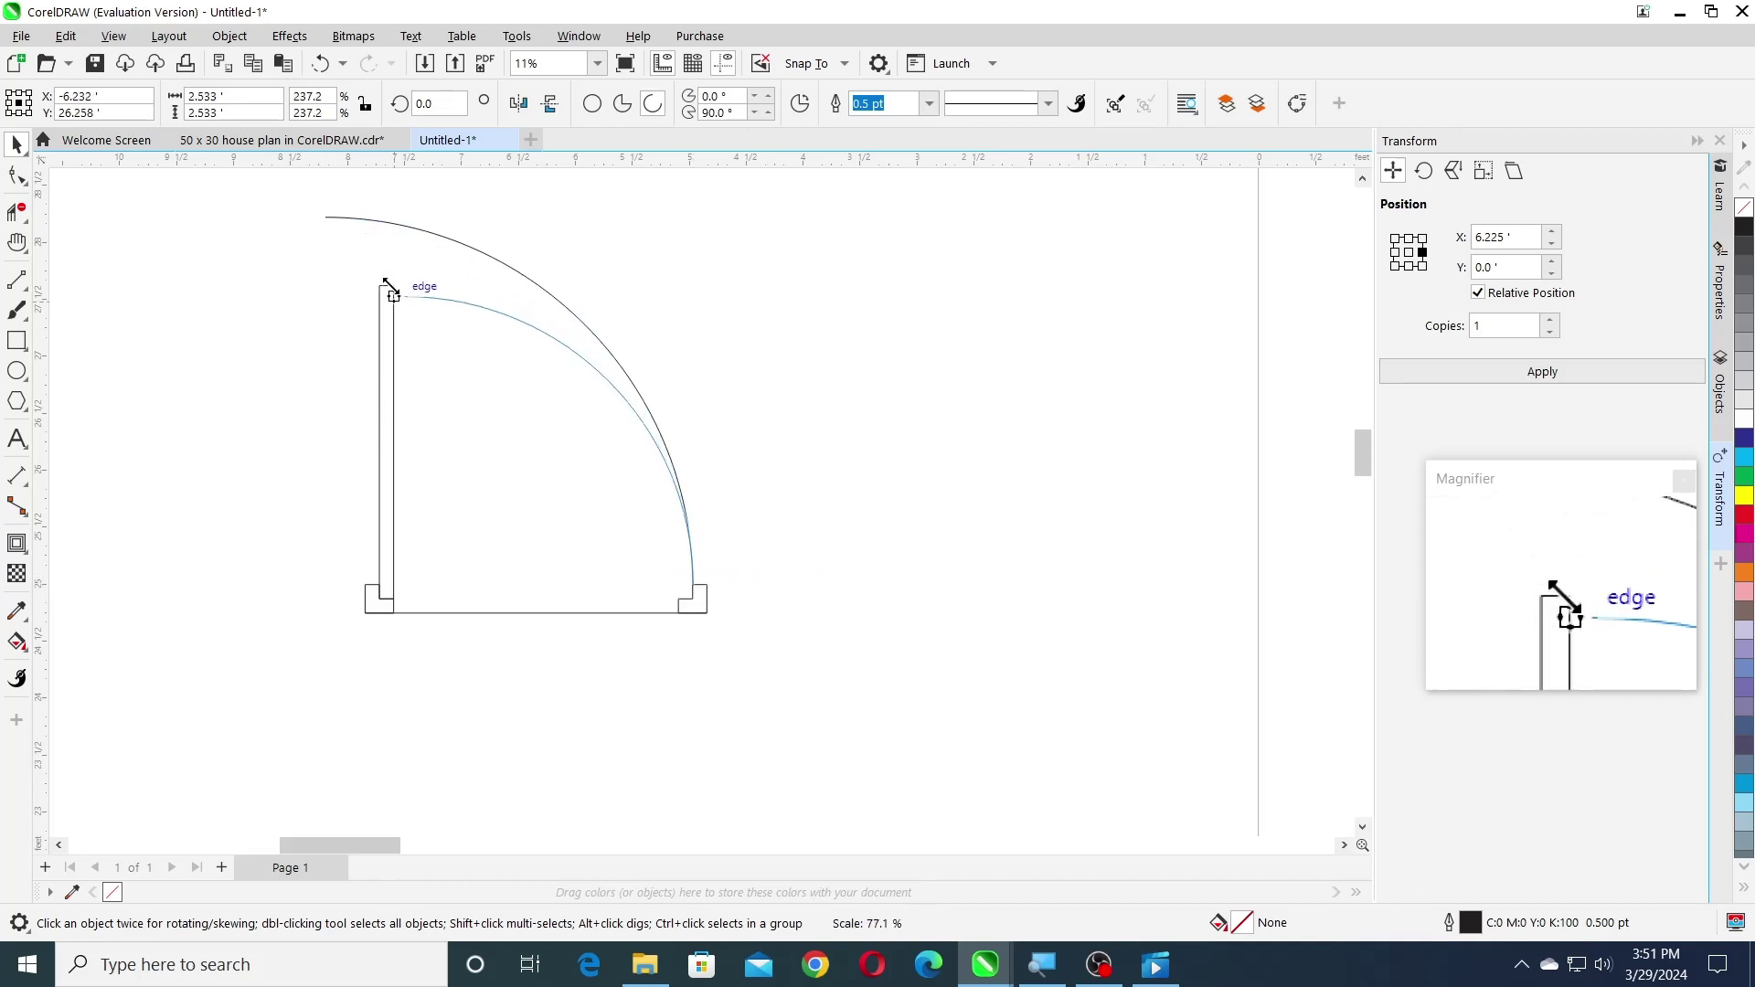
click(314, 310)
click(425, 610)
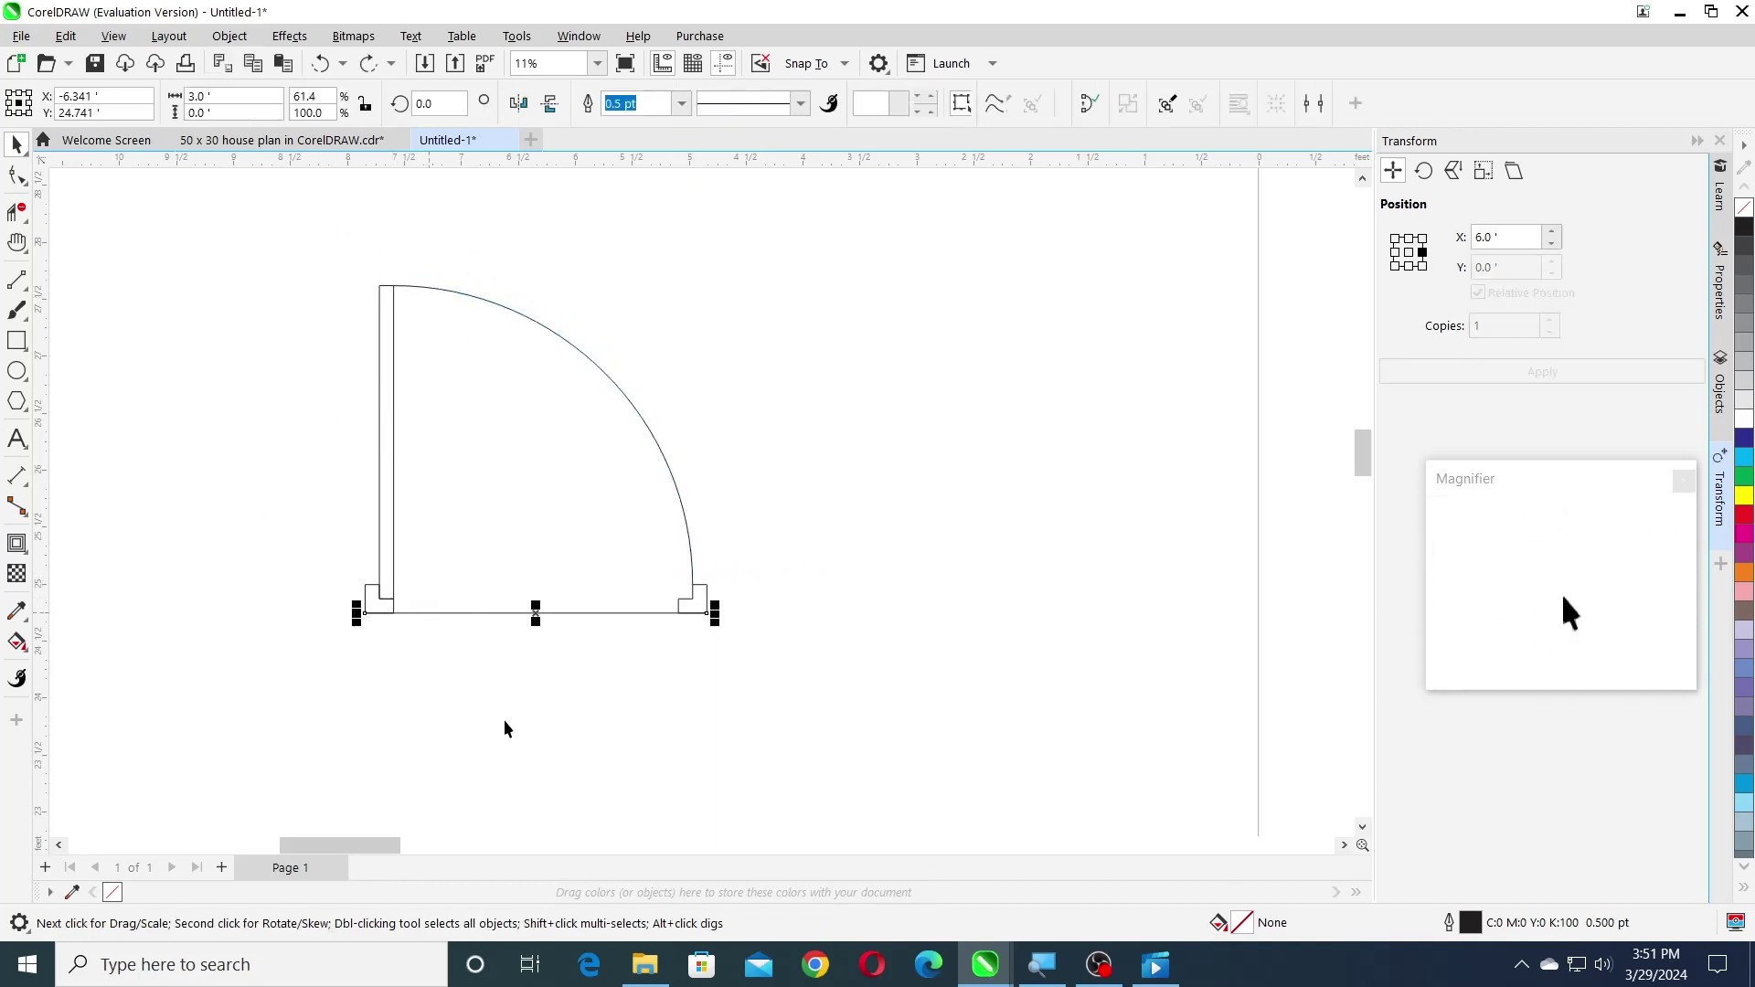
key(Delete)
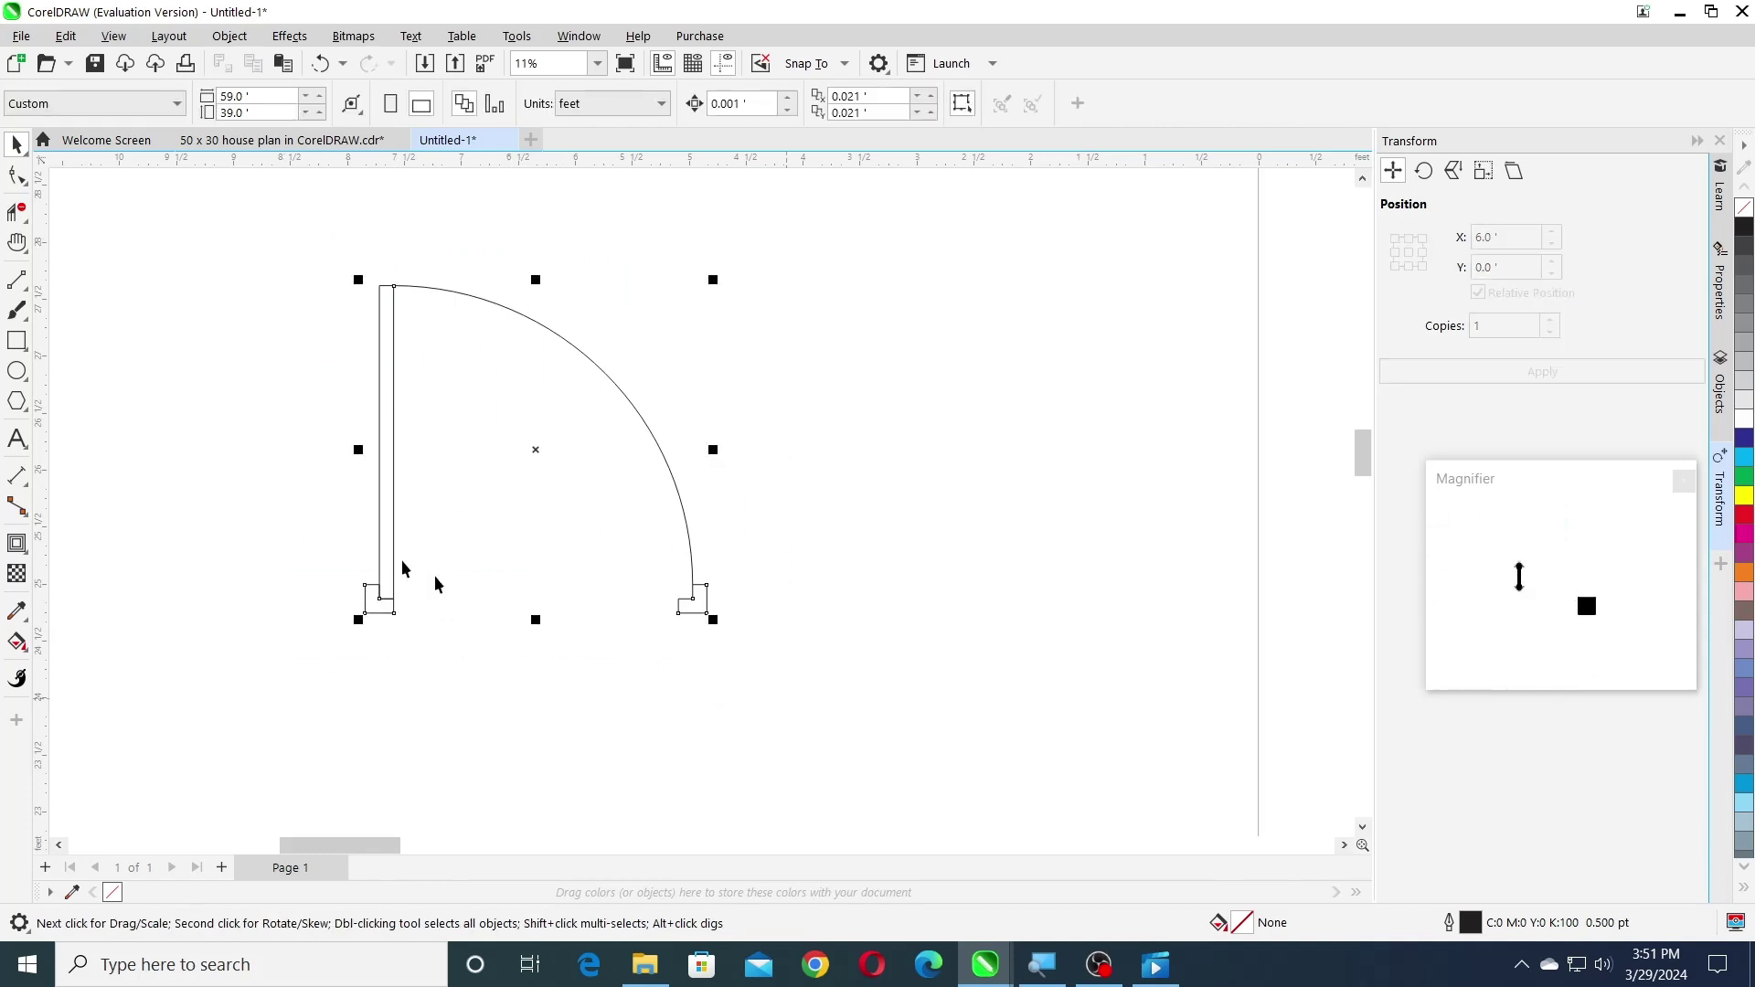
- Group the jambs, panel and swing arc of the 3 ft door
click(229, 36)
mouse_move(274, 397)
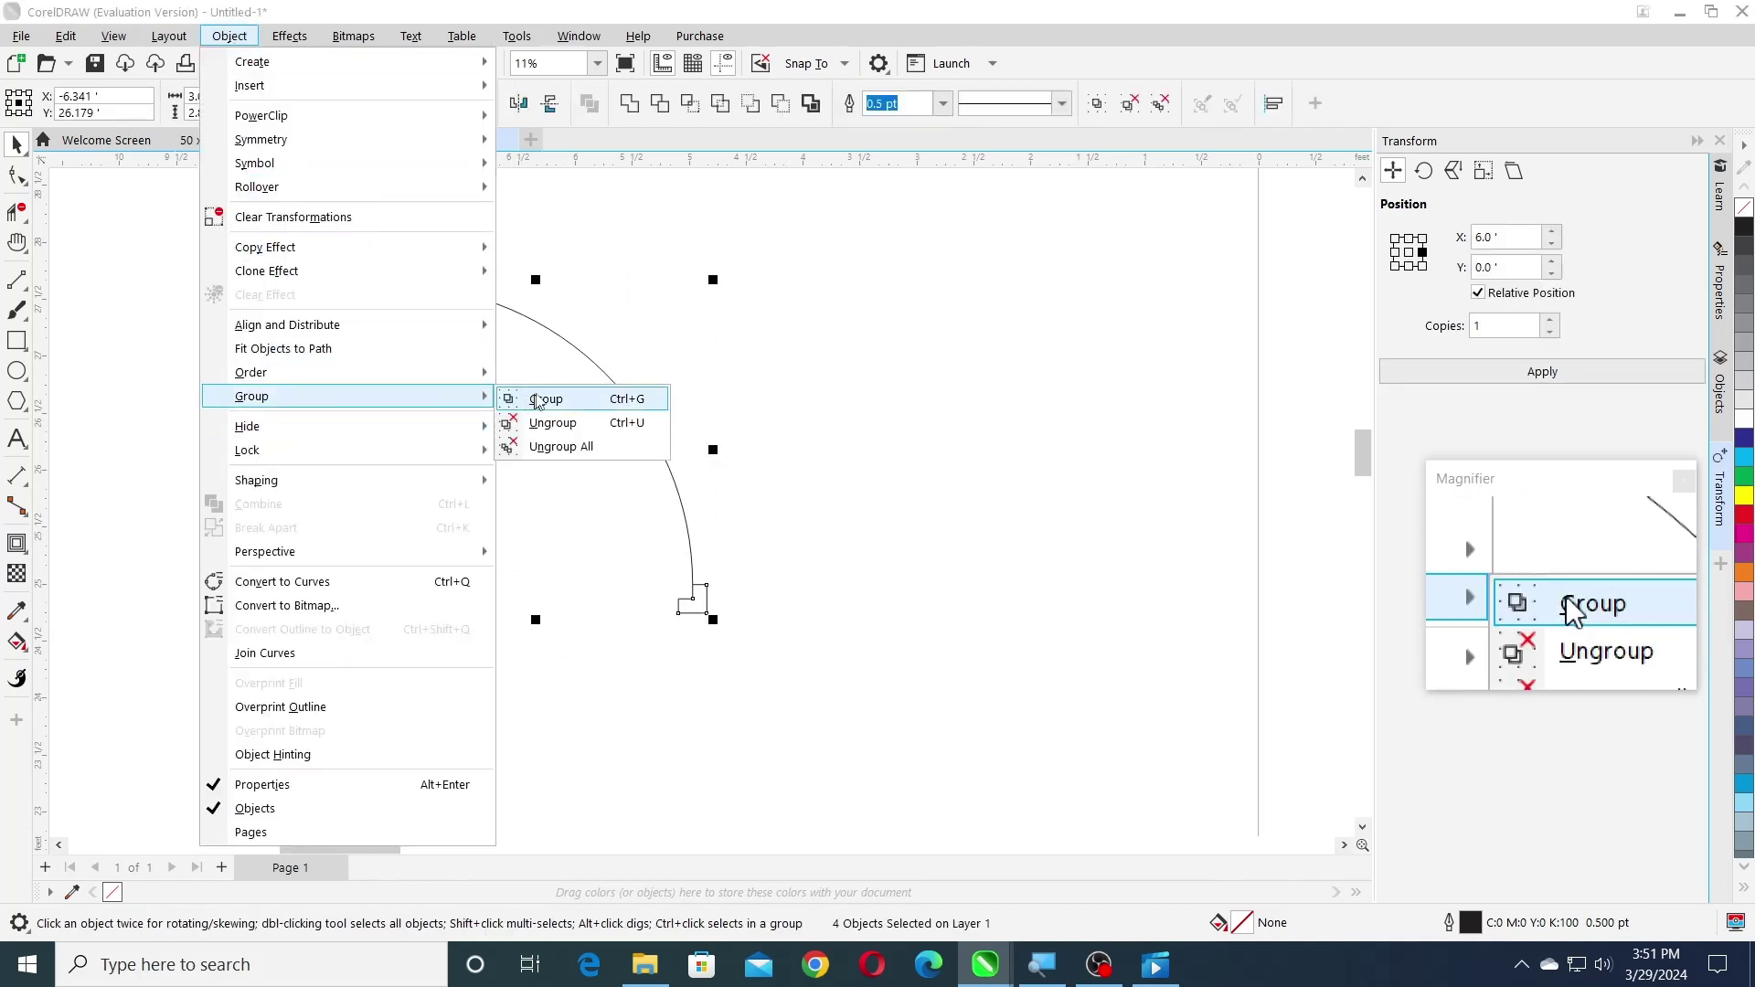
click(538, 400)
- Place the 3 ft door in the upper-right room's opening, snapping its jamb corner to the partition corner
scroll(284, 509, down, 4)
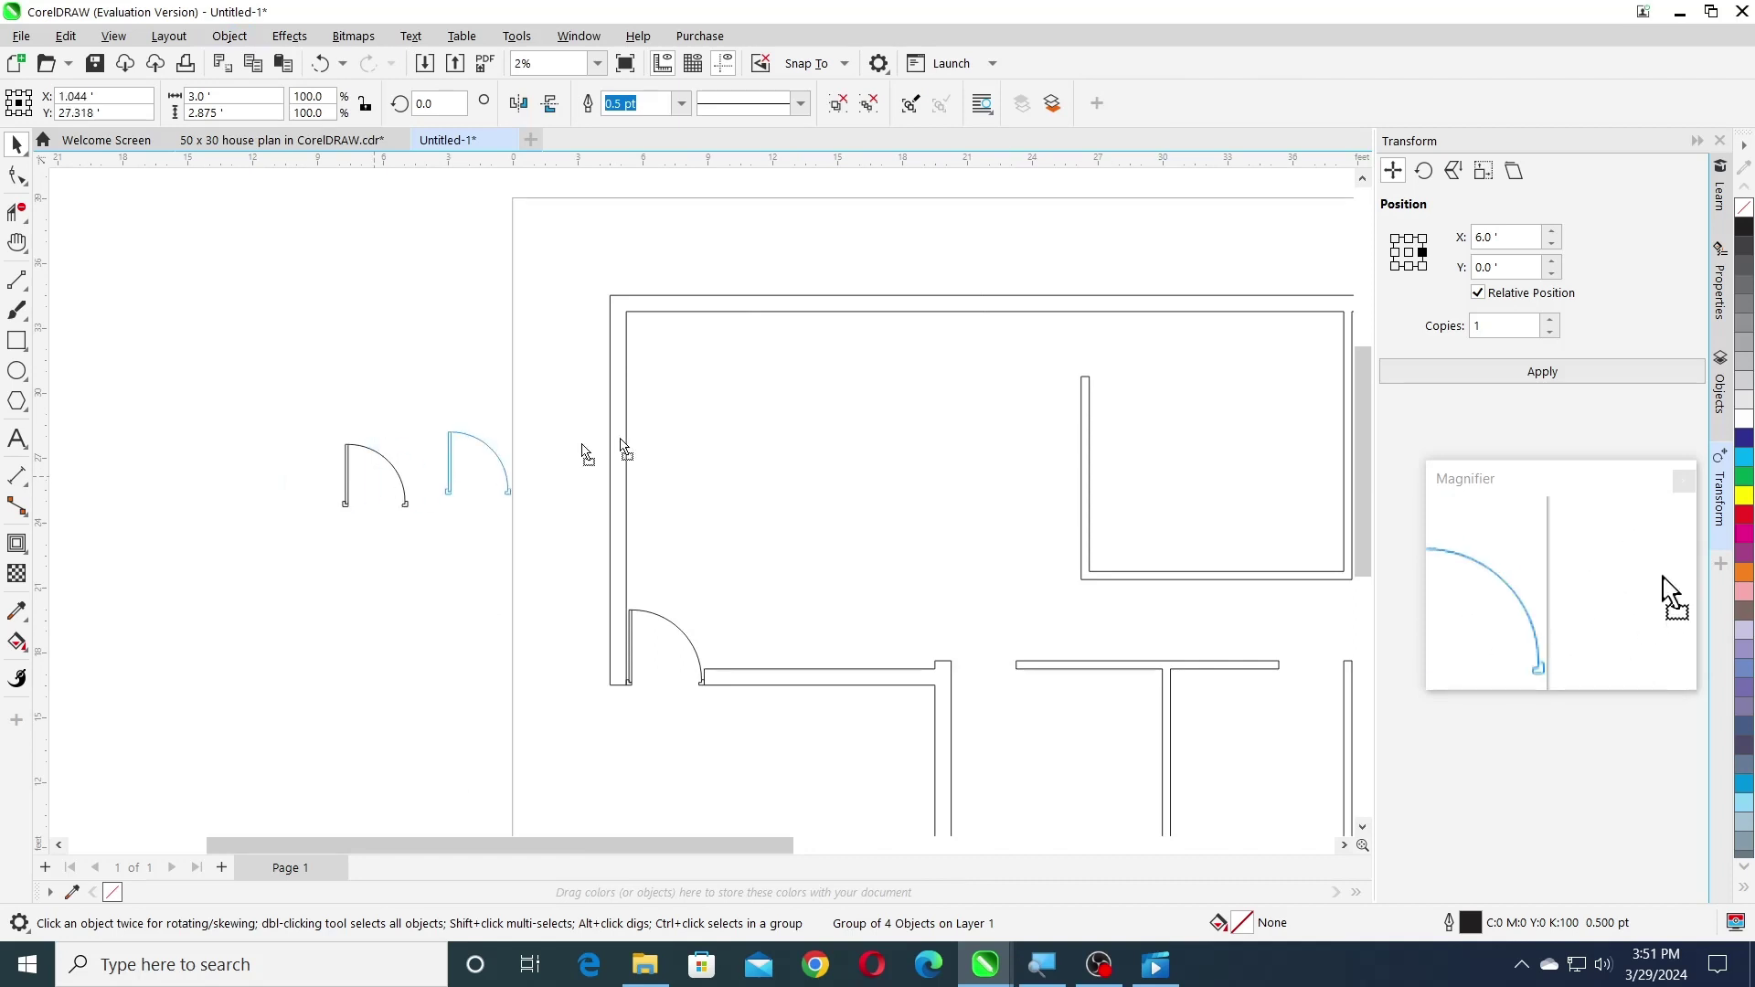
drag(972, 377, 972, 378)
scroll(98, 379, down, 1)
scroll(1164, 391, up, 2)
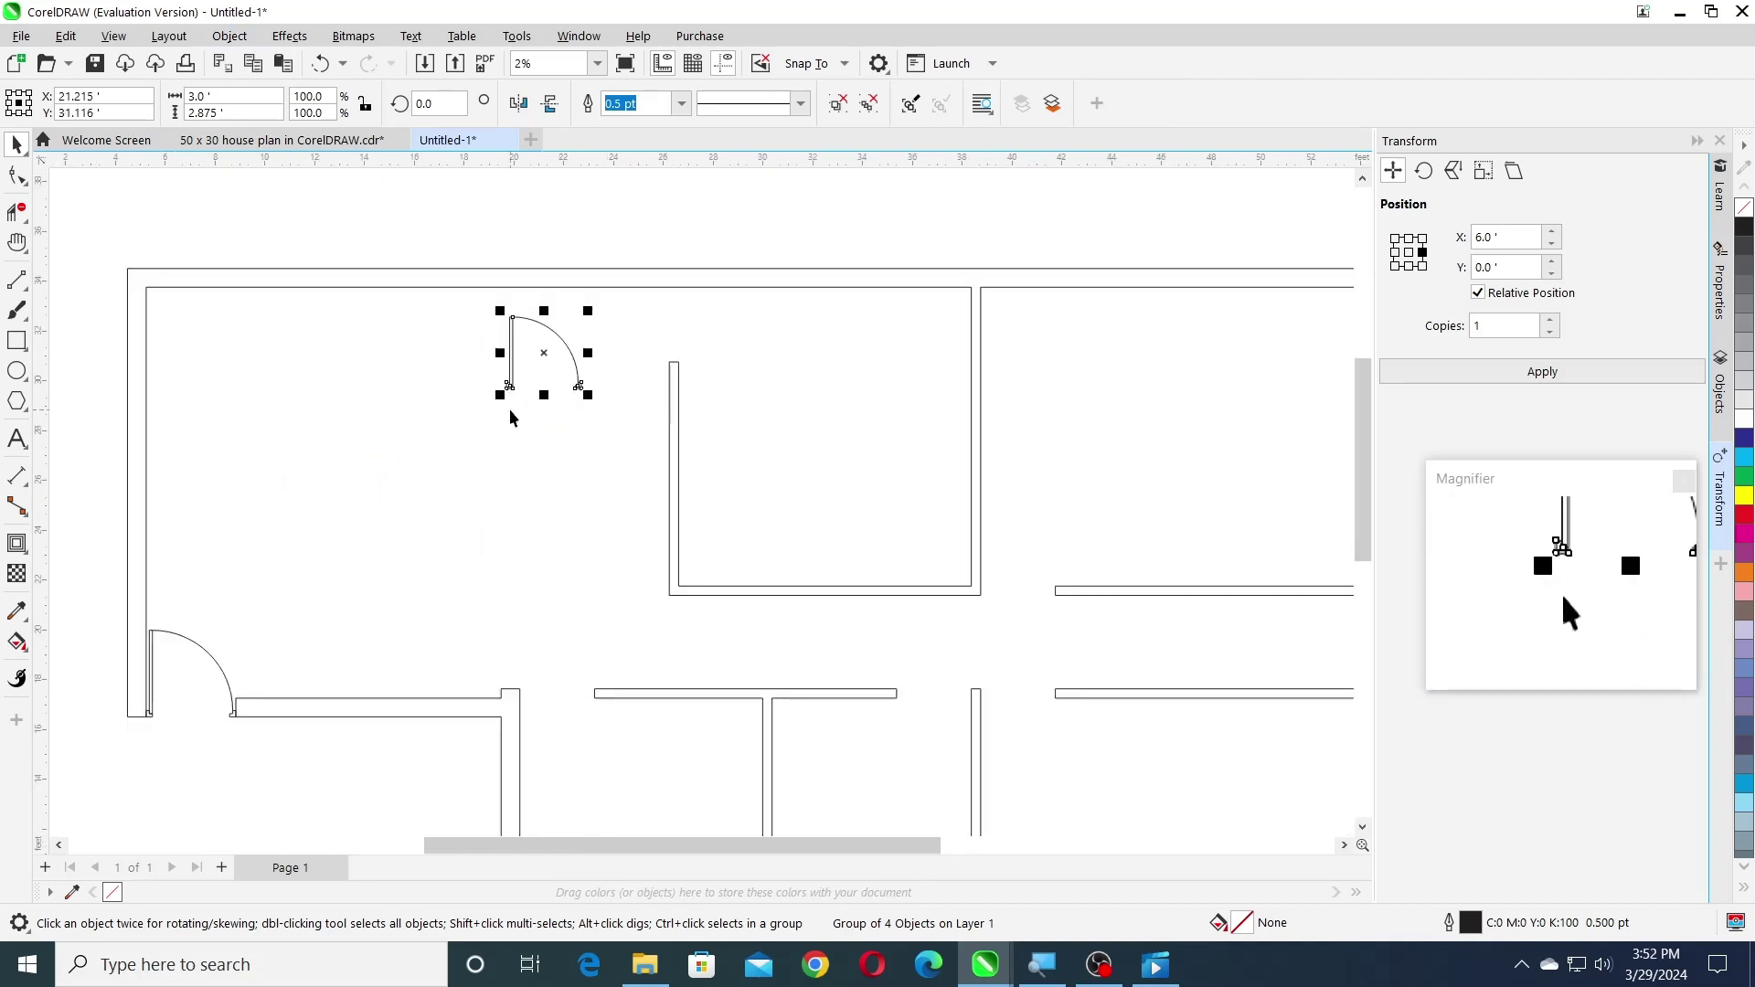
scroll(1086, 523, up, 3)
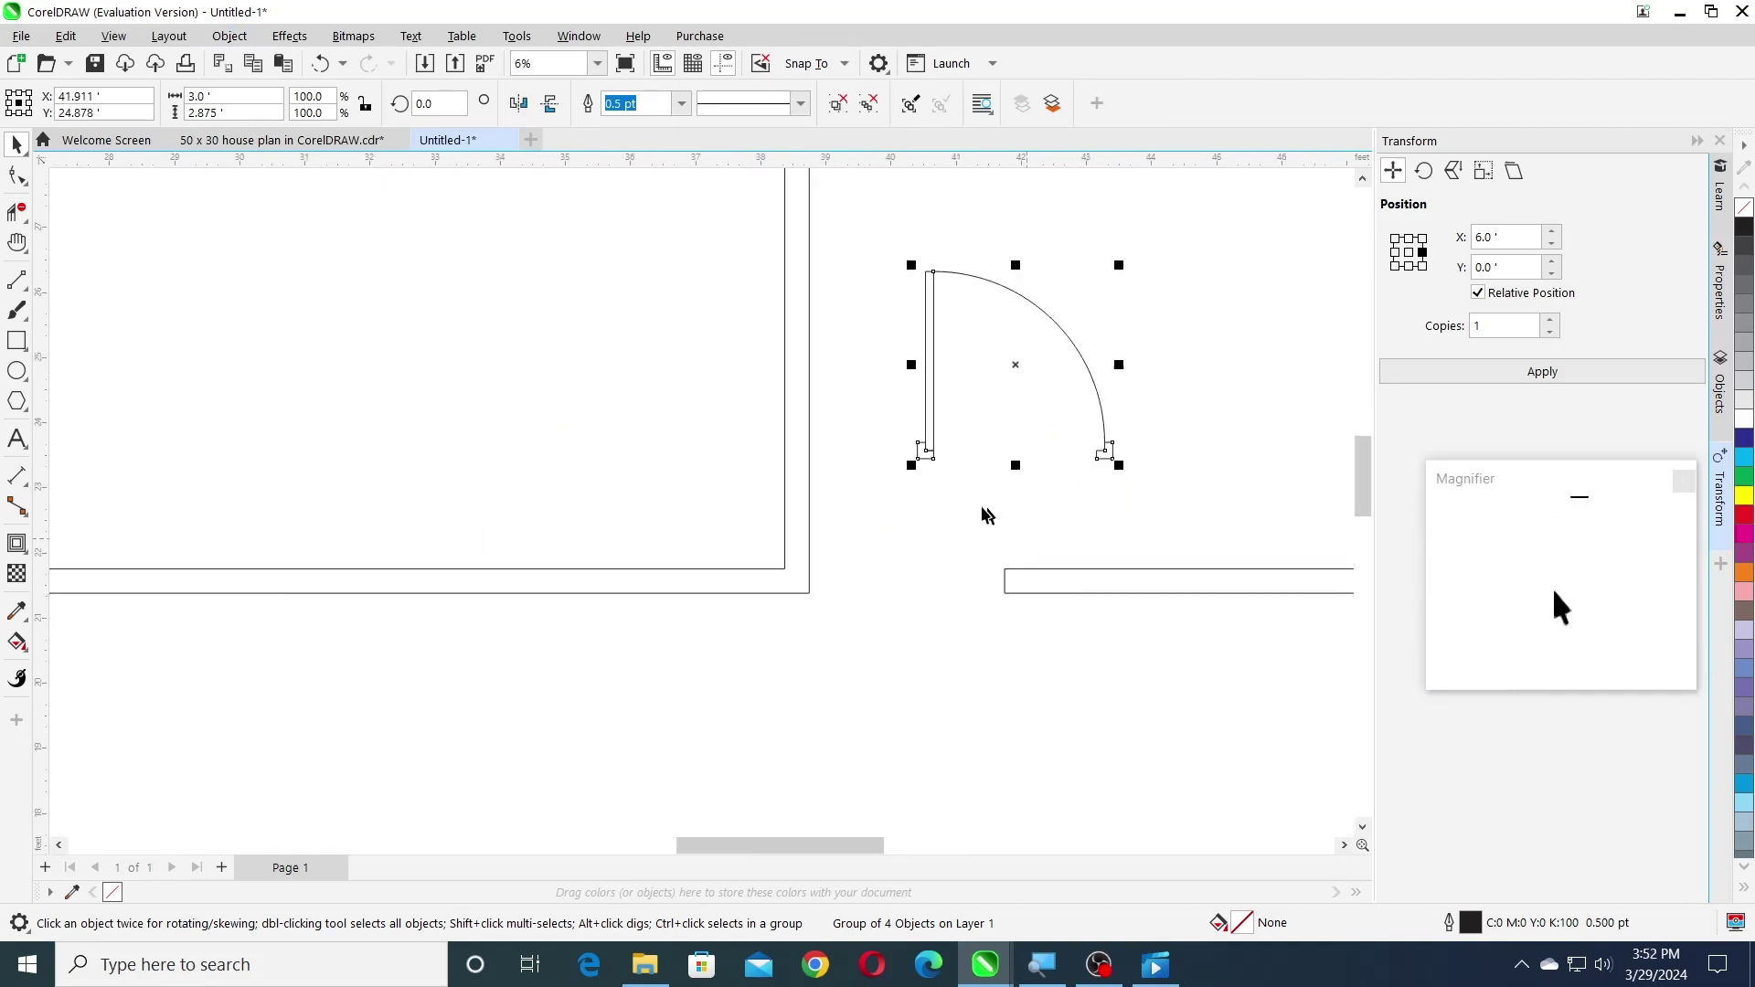
drag(916, 459, 807, 595)
- Mirror a copy of the 3 ft door vertically and place it in the lower-right room's opening
scroll(940, 556, down, 2)
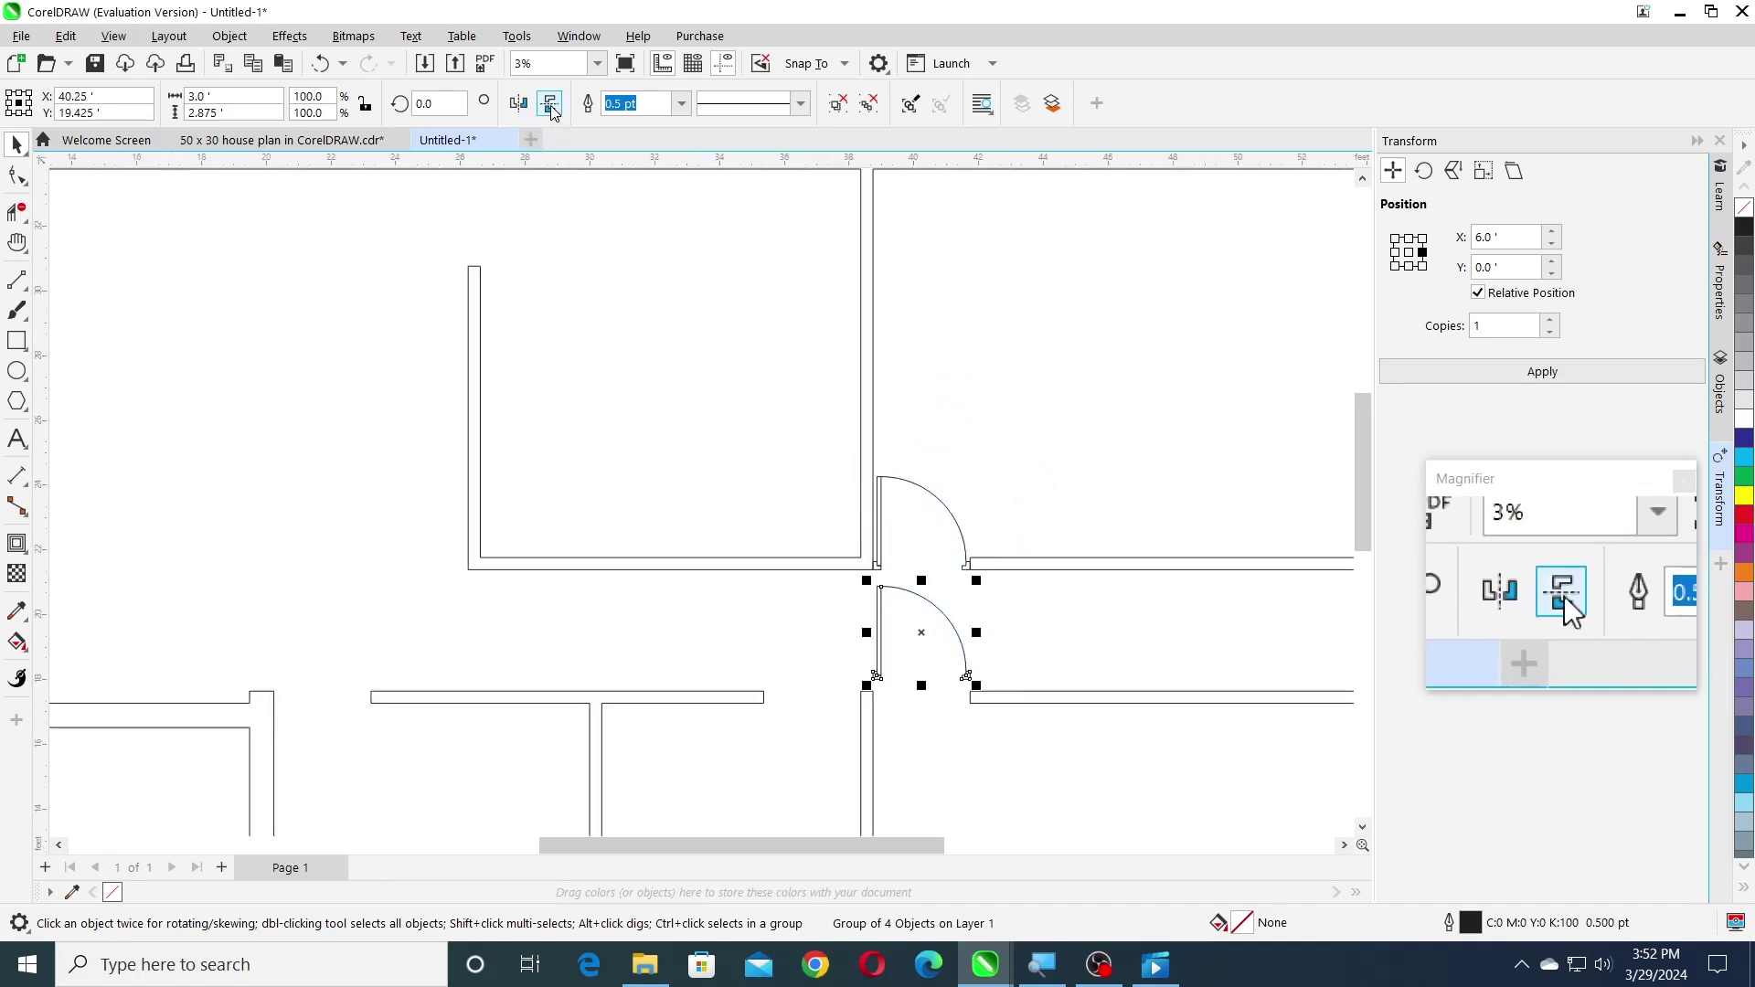
scroll(859, 722, up, 2)
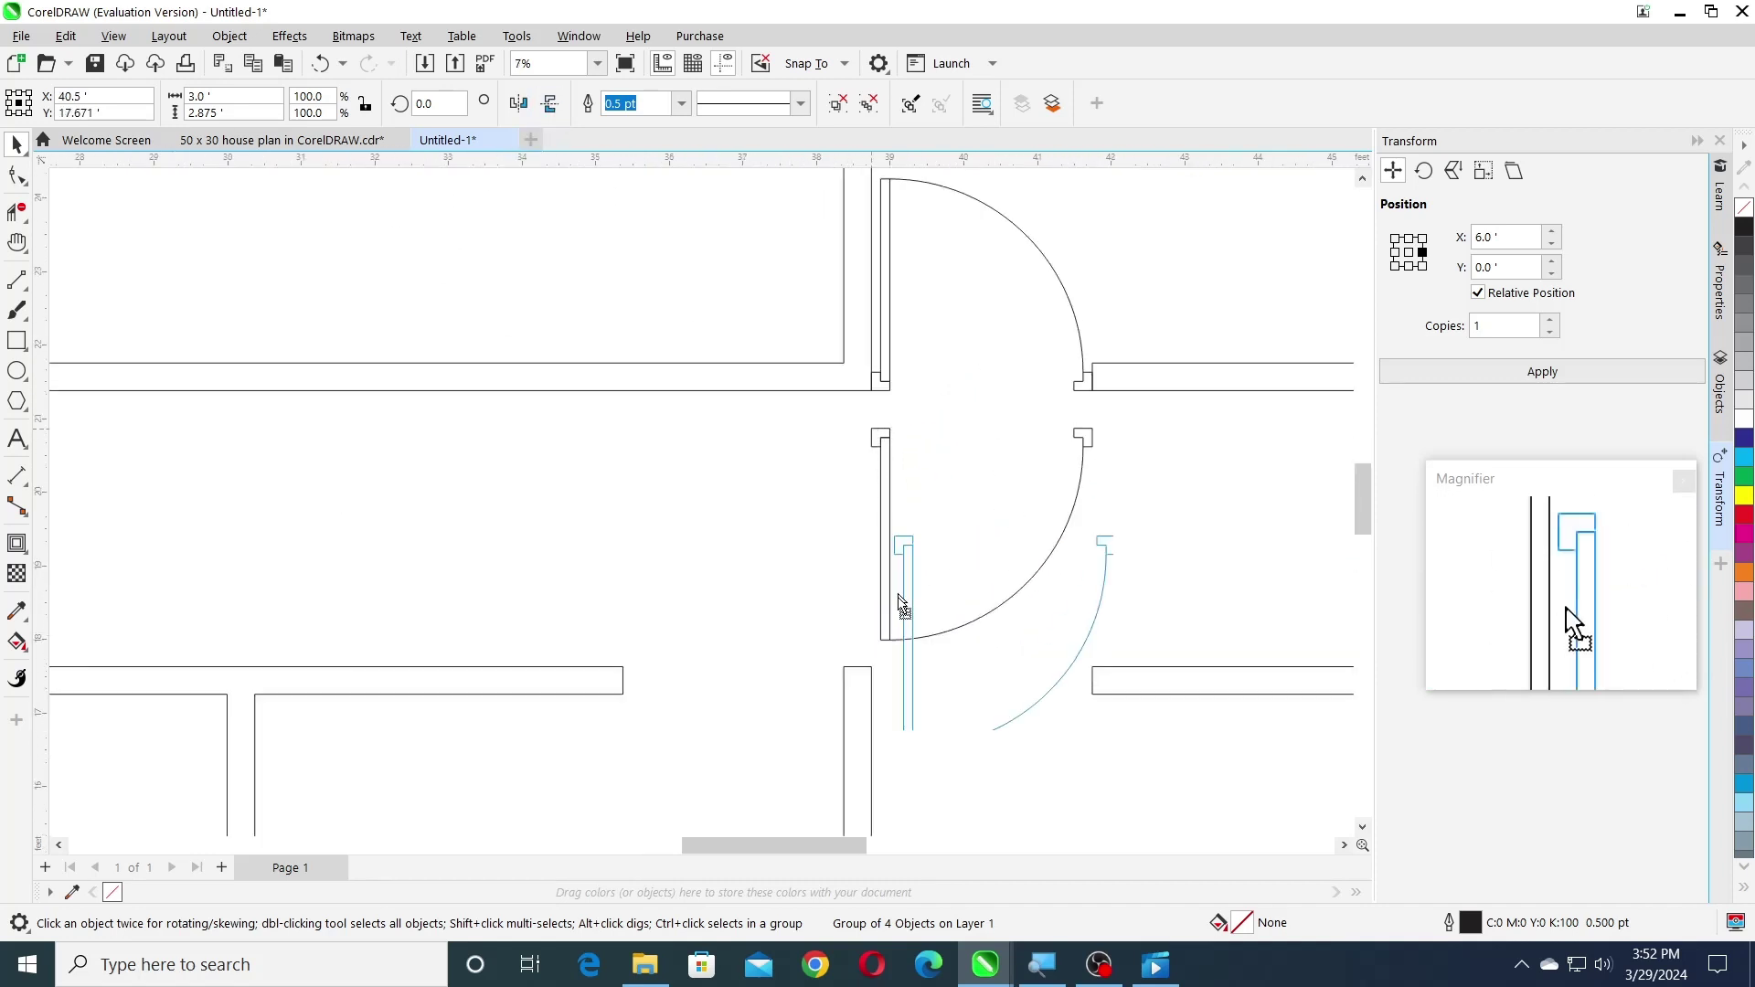
drag(903, 605, 799, 695)
- Mirror another copy of the door horizontally and place it in the lower-middle room's opening, against the shared partition
scroll(903, 479, down, 3)
key(ctrl+comma)
scroll(820, 651, up, 3)
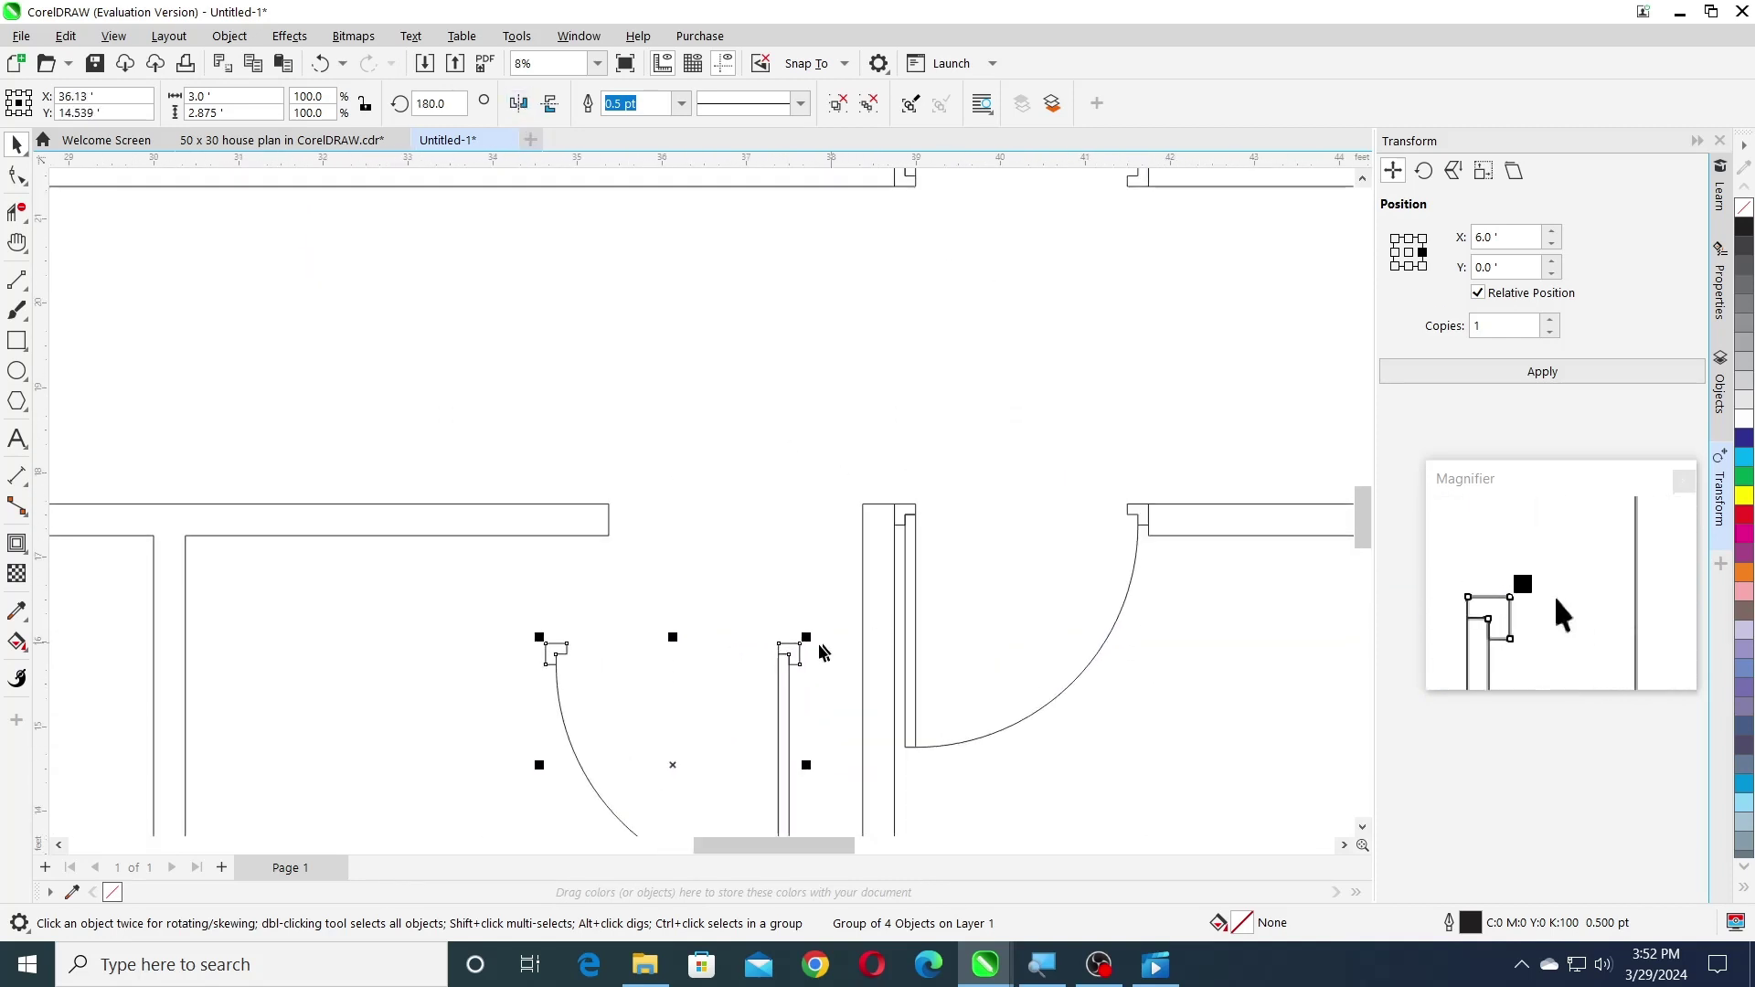
drag(850, 578, 865, 502)
scroll(962, 590, down, 4)
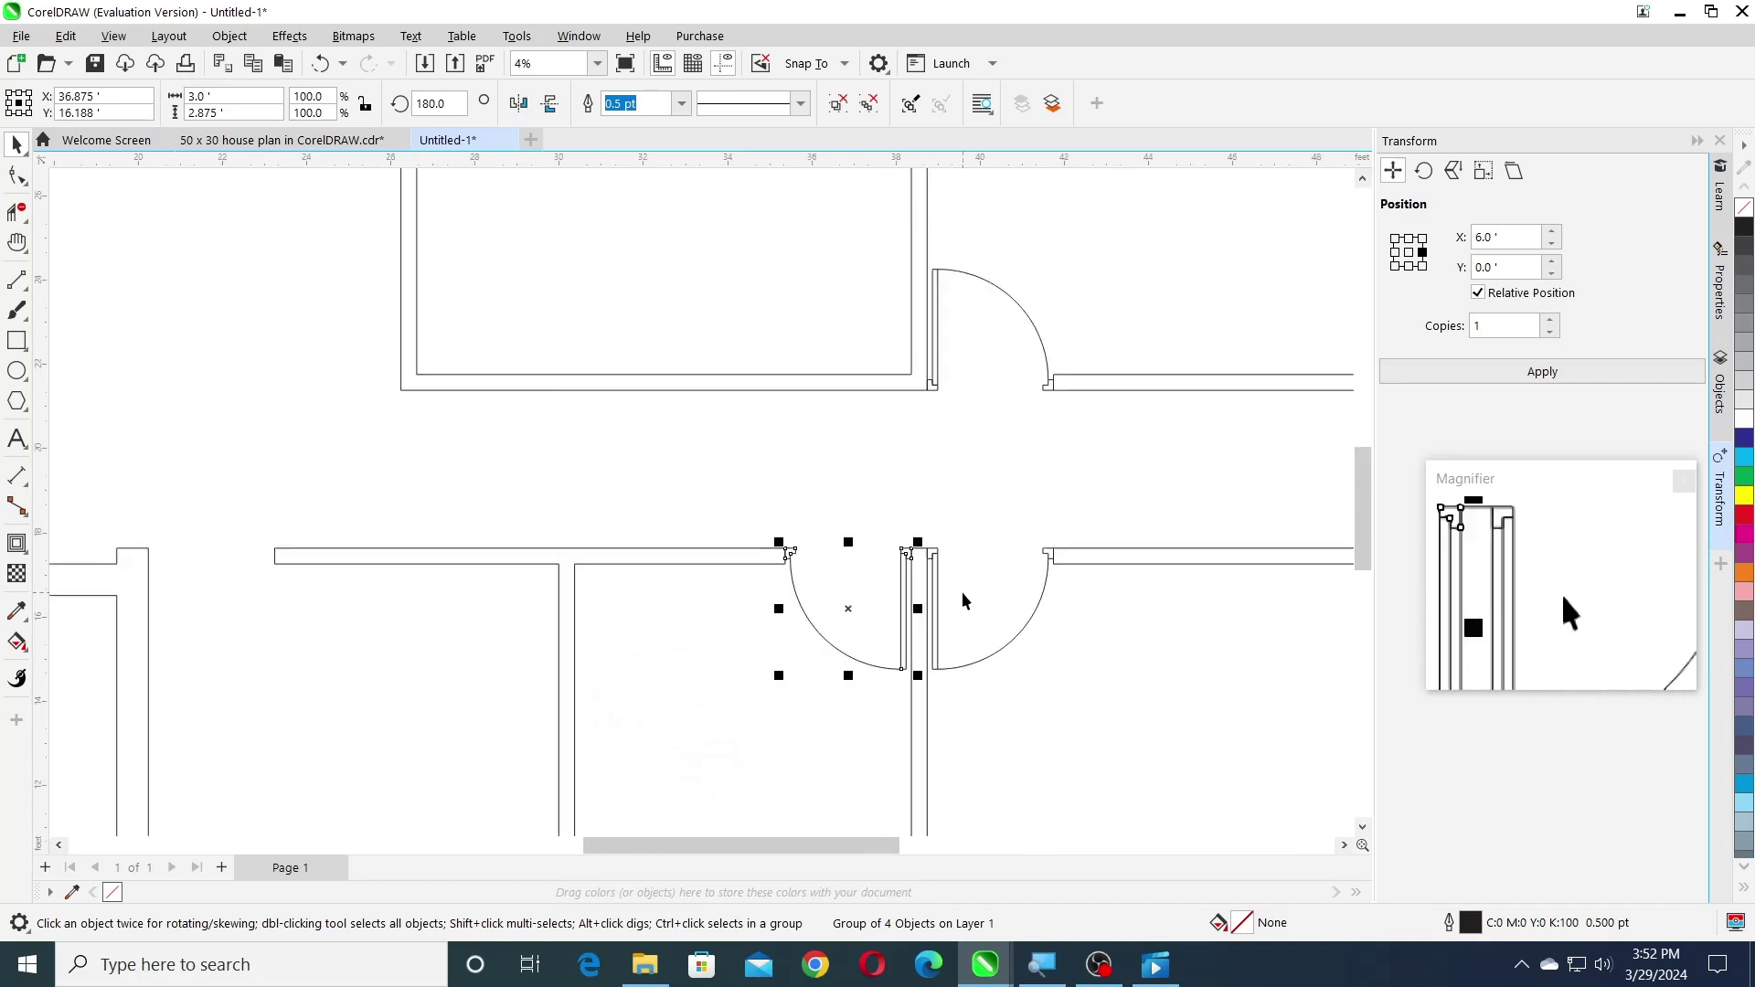
- Copy the lower-right room's door into the opening of the lower-left room, snapping it to the wall corner
click(971, 606)
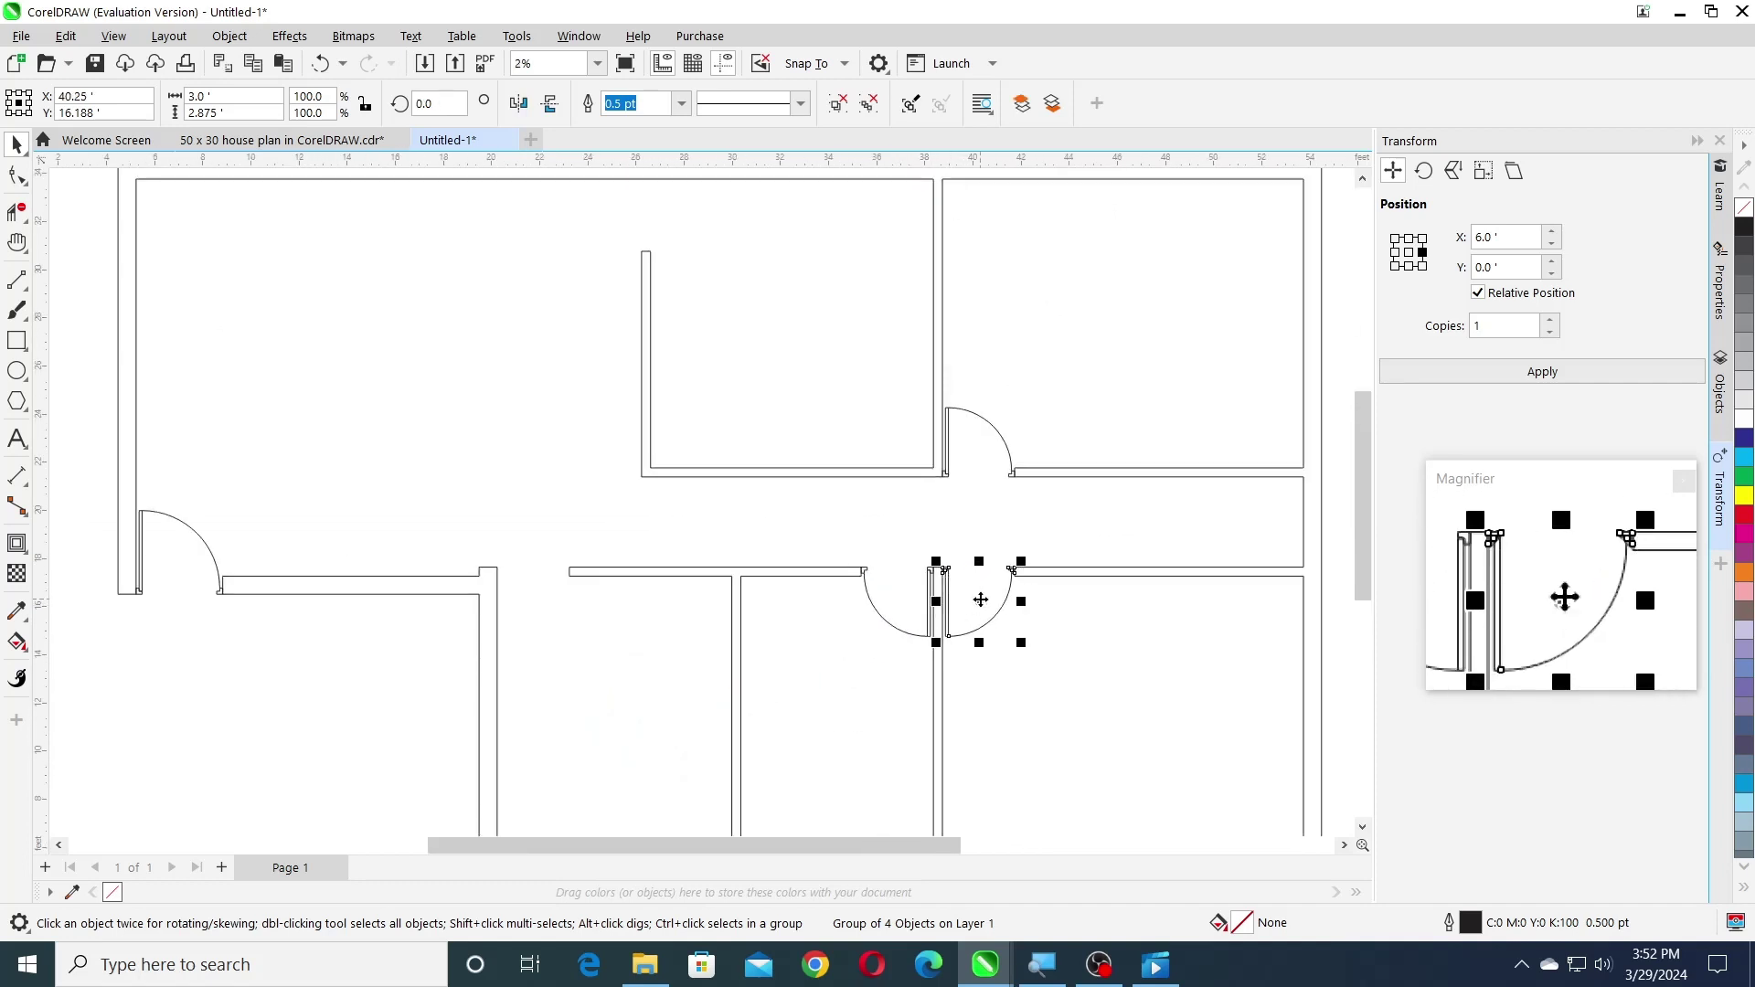
drag(970, 607, 527, 672)
scroll(526, 672, up, 2)
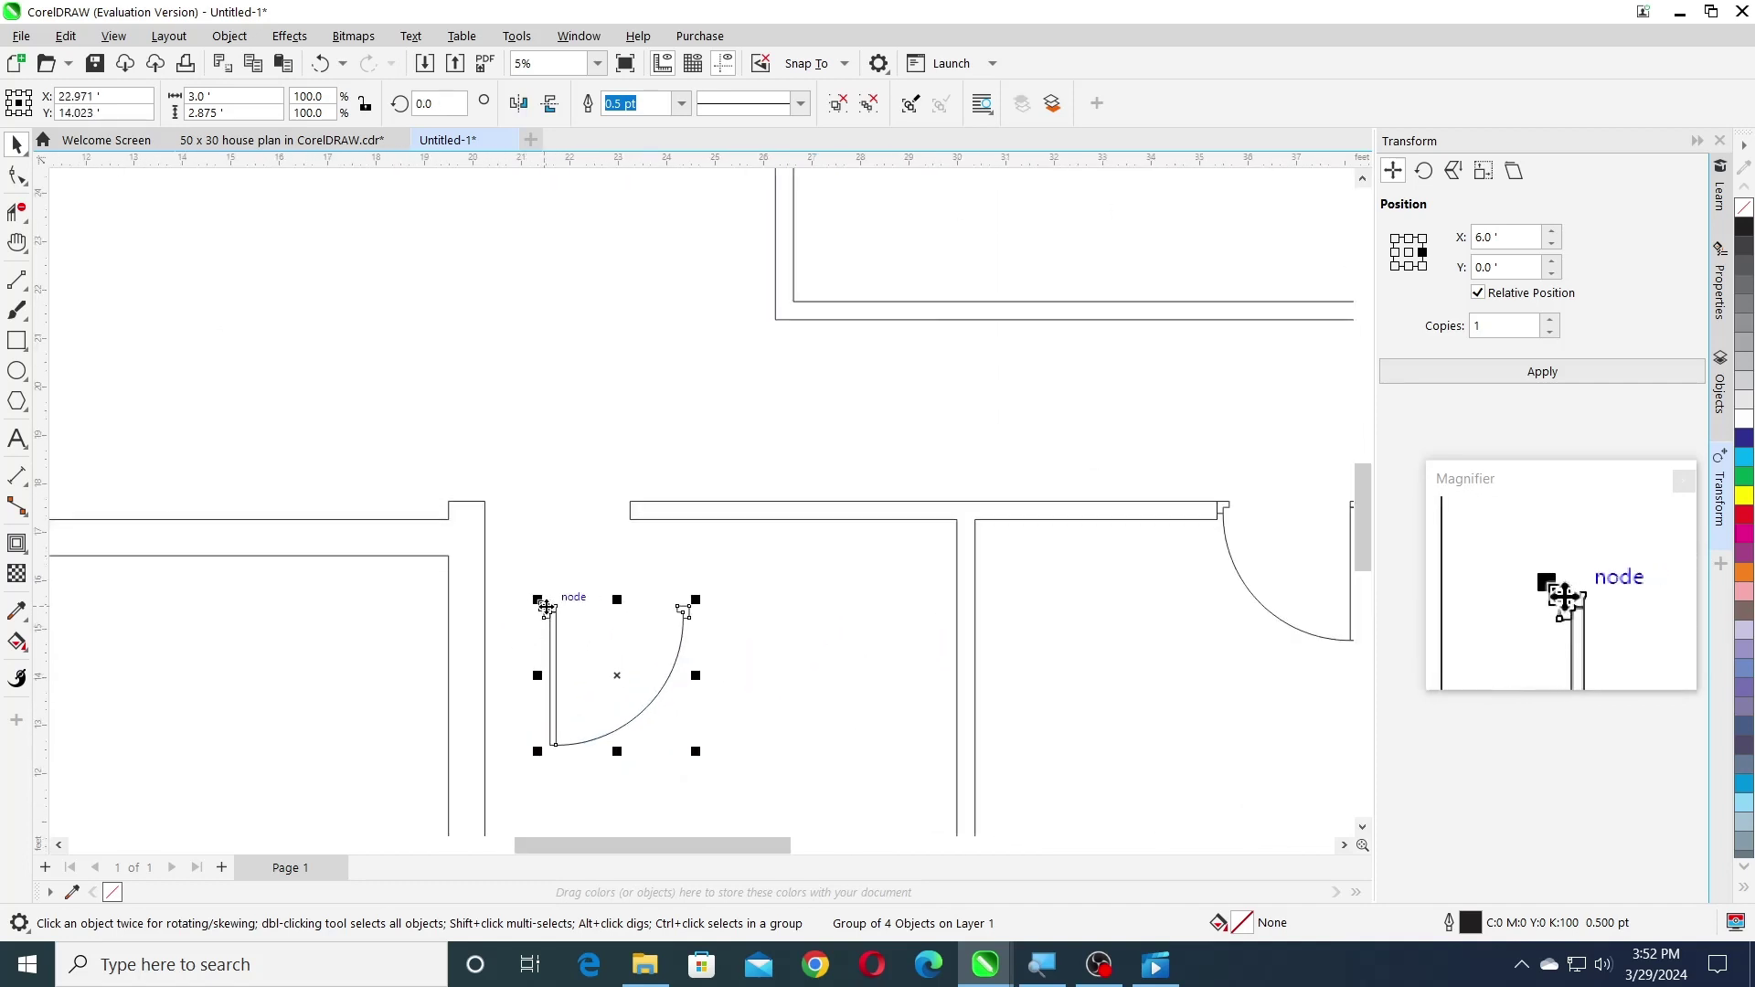
drag(489, 506, 489, 505)
scroll(489, 505, down, 3)
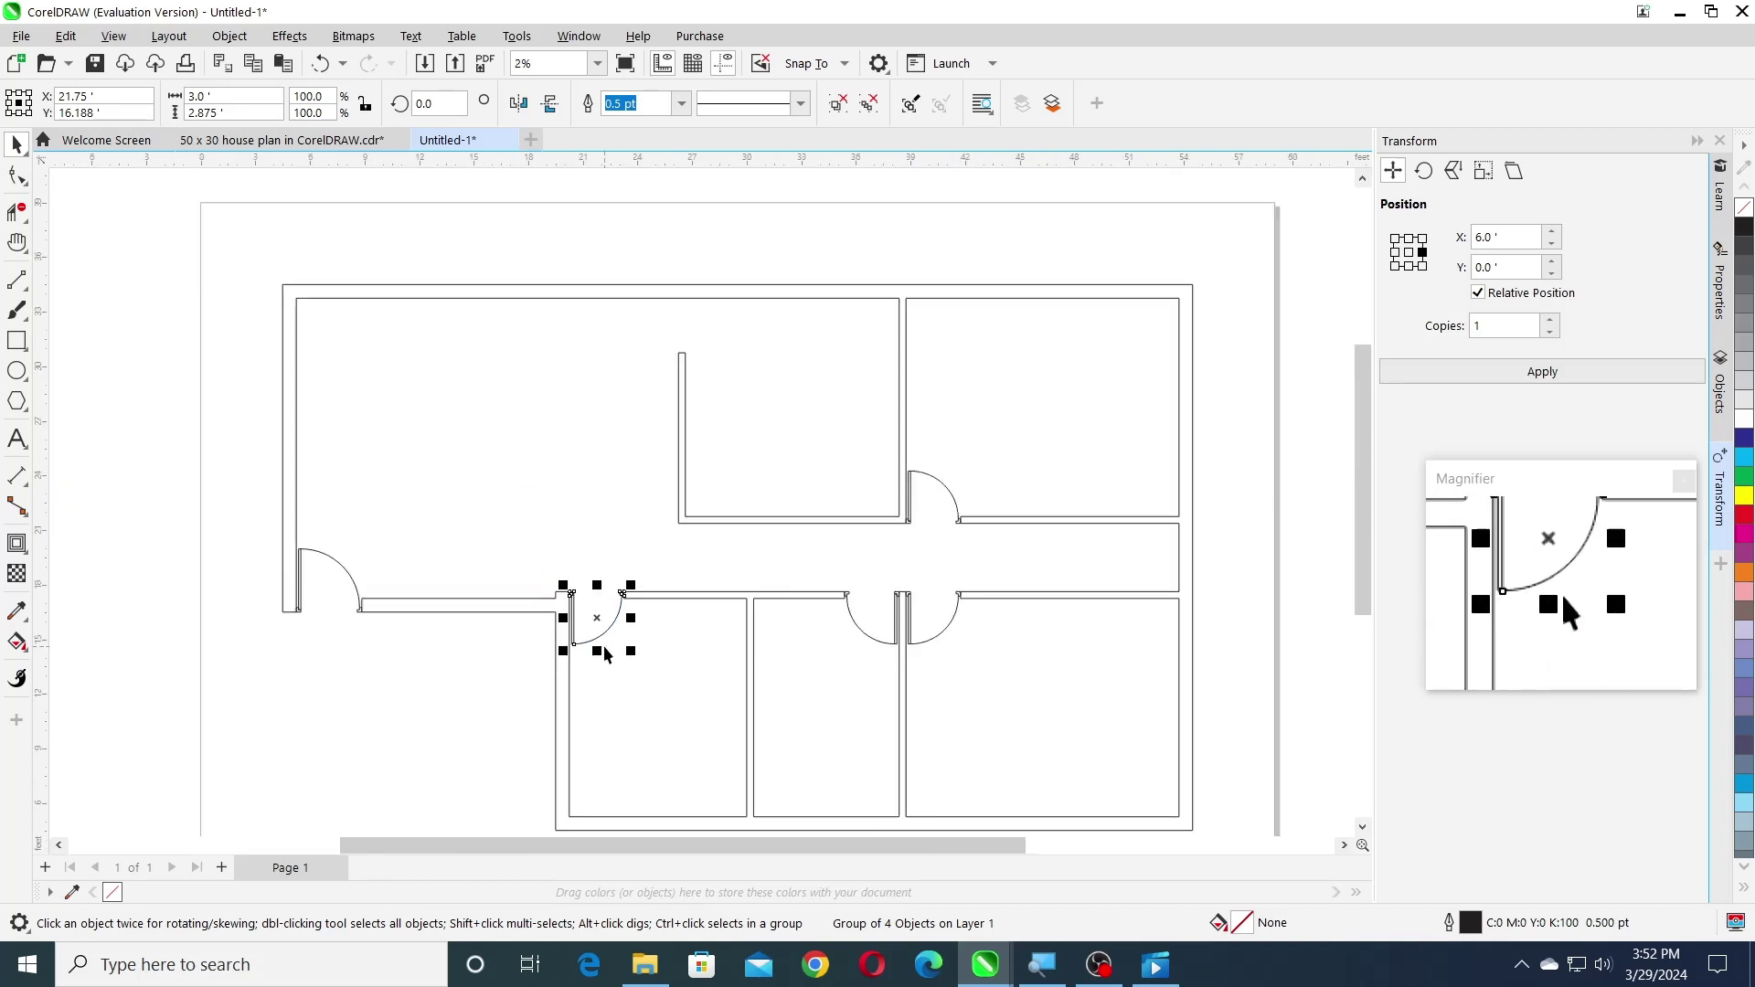
- Copy the upper-right room's door into the large upper-left room and rotate the copy 90°
click(929, 501)
drag(930, 501, 573, 365)
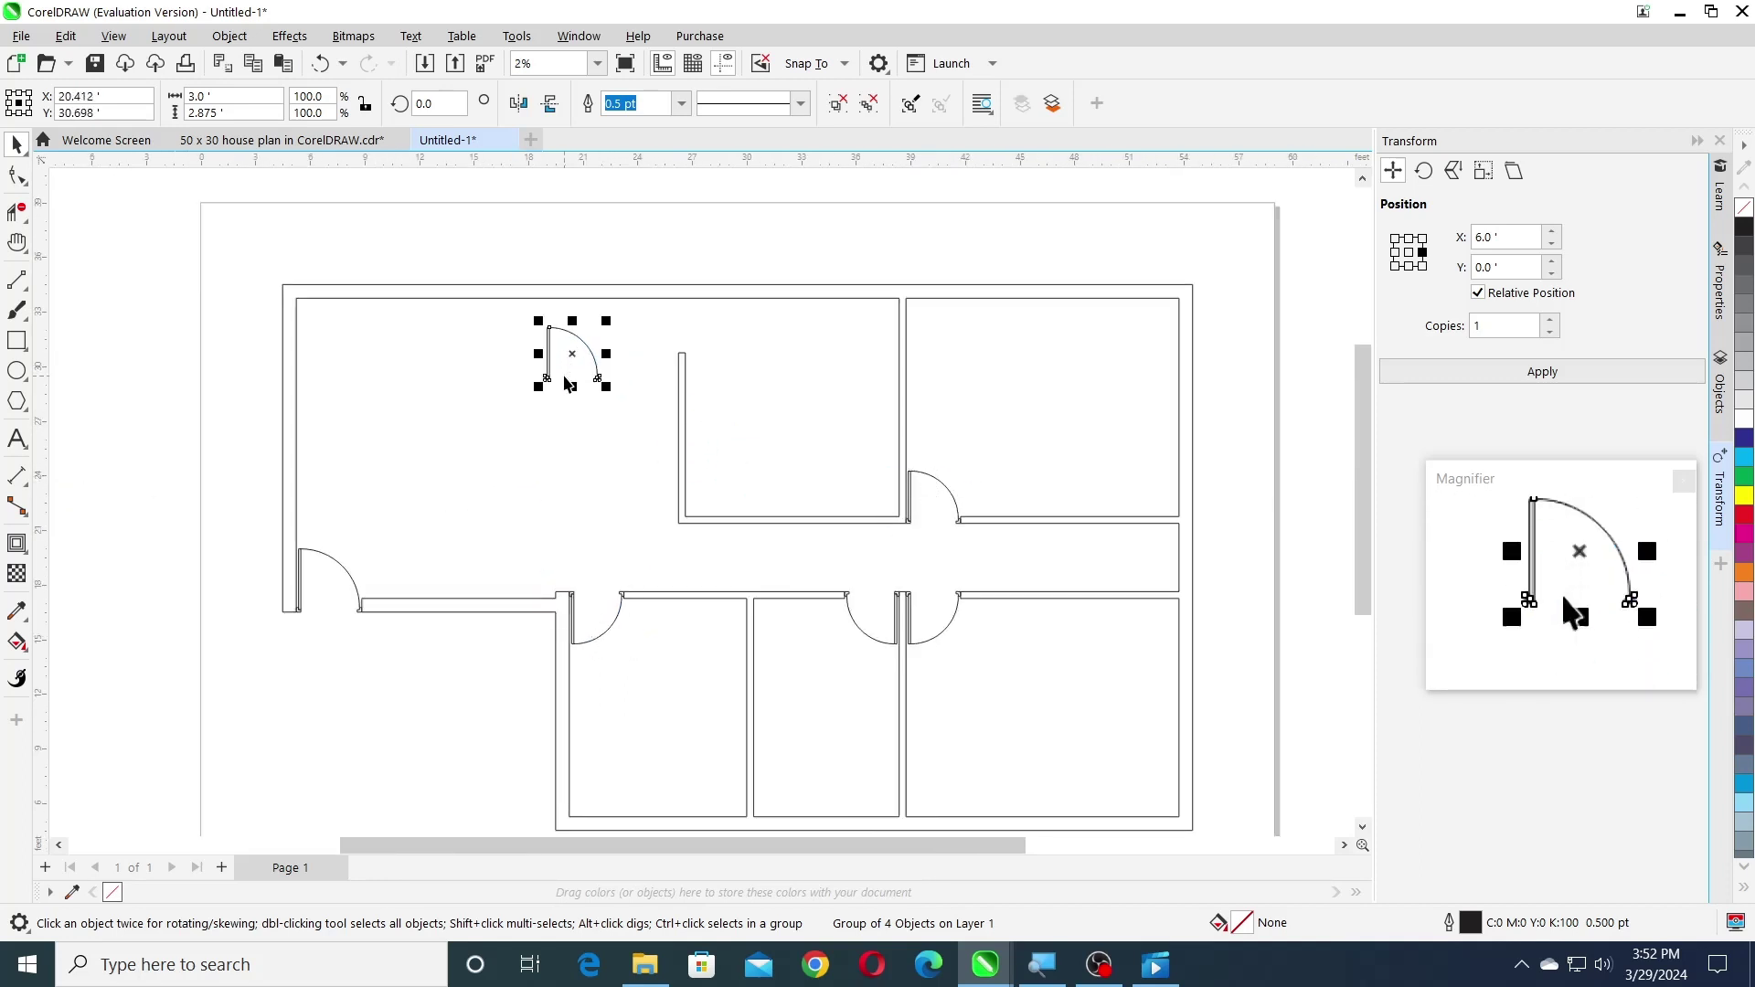
double_click(429, 104)
text(90)
key(Return)
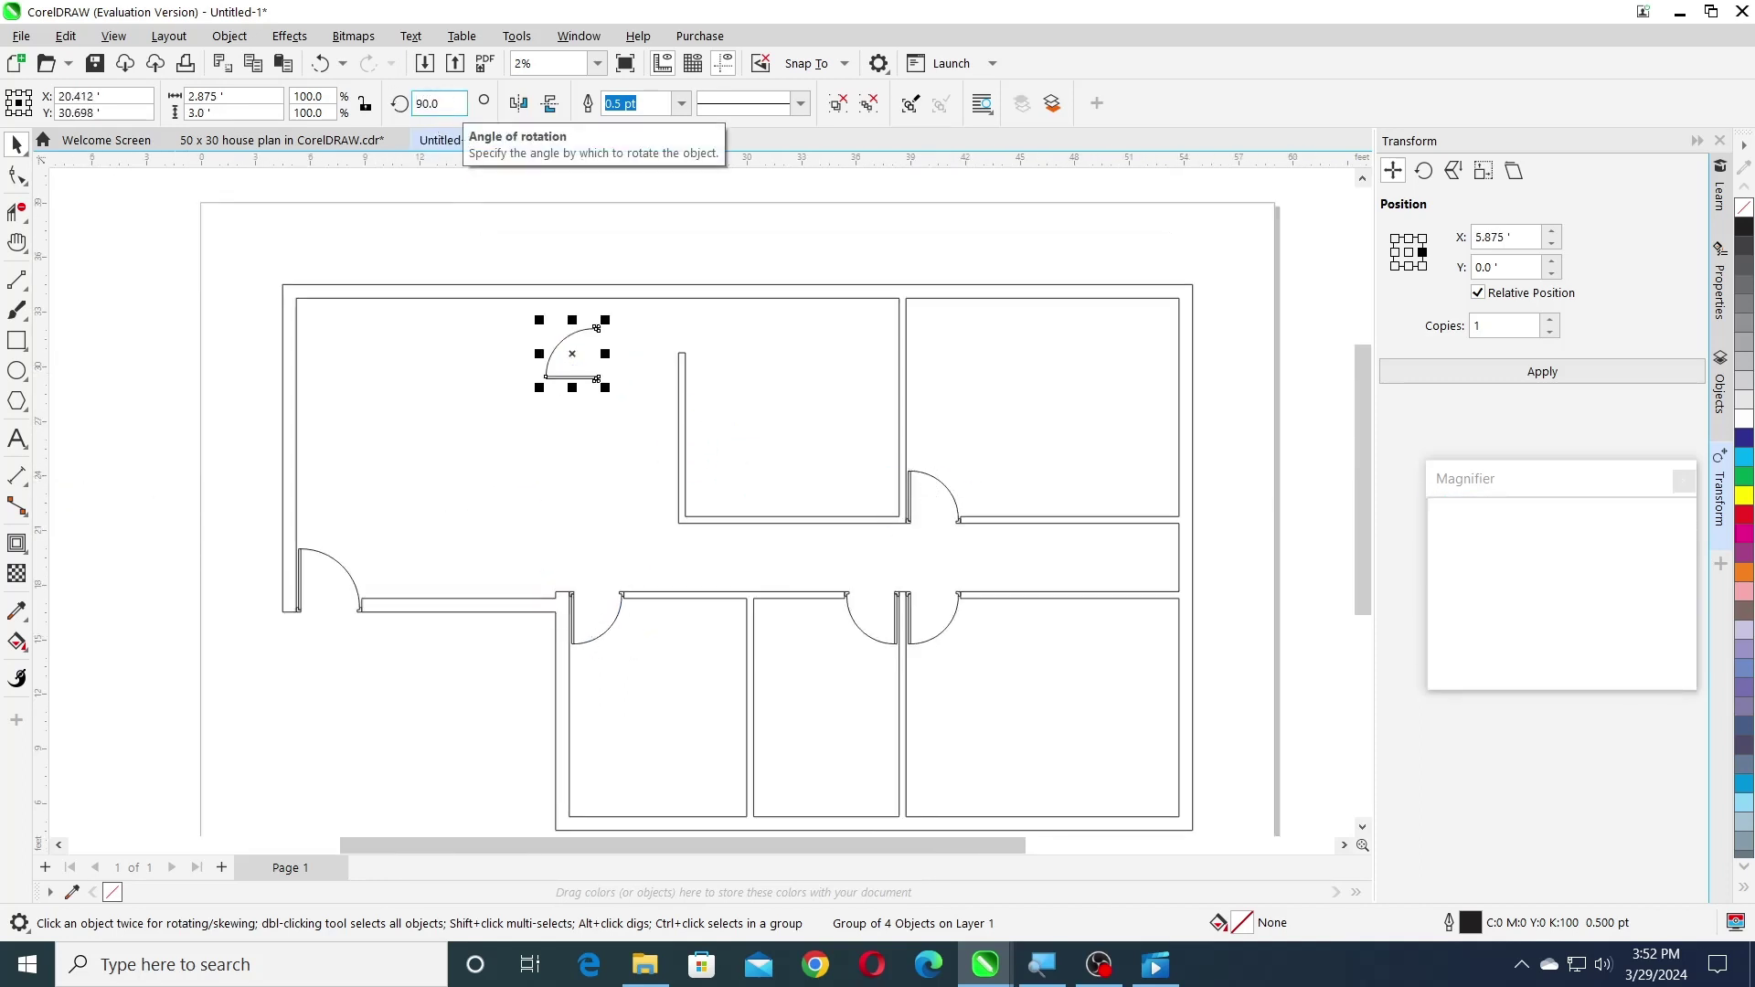
- Mirror the rotated door vertically and place it in the opening above the upper-middle room's left partition
click(551, 104)
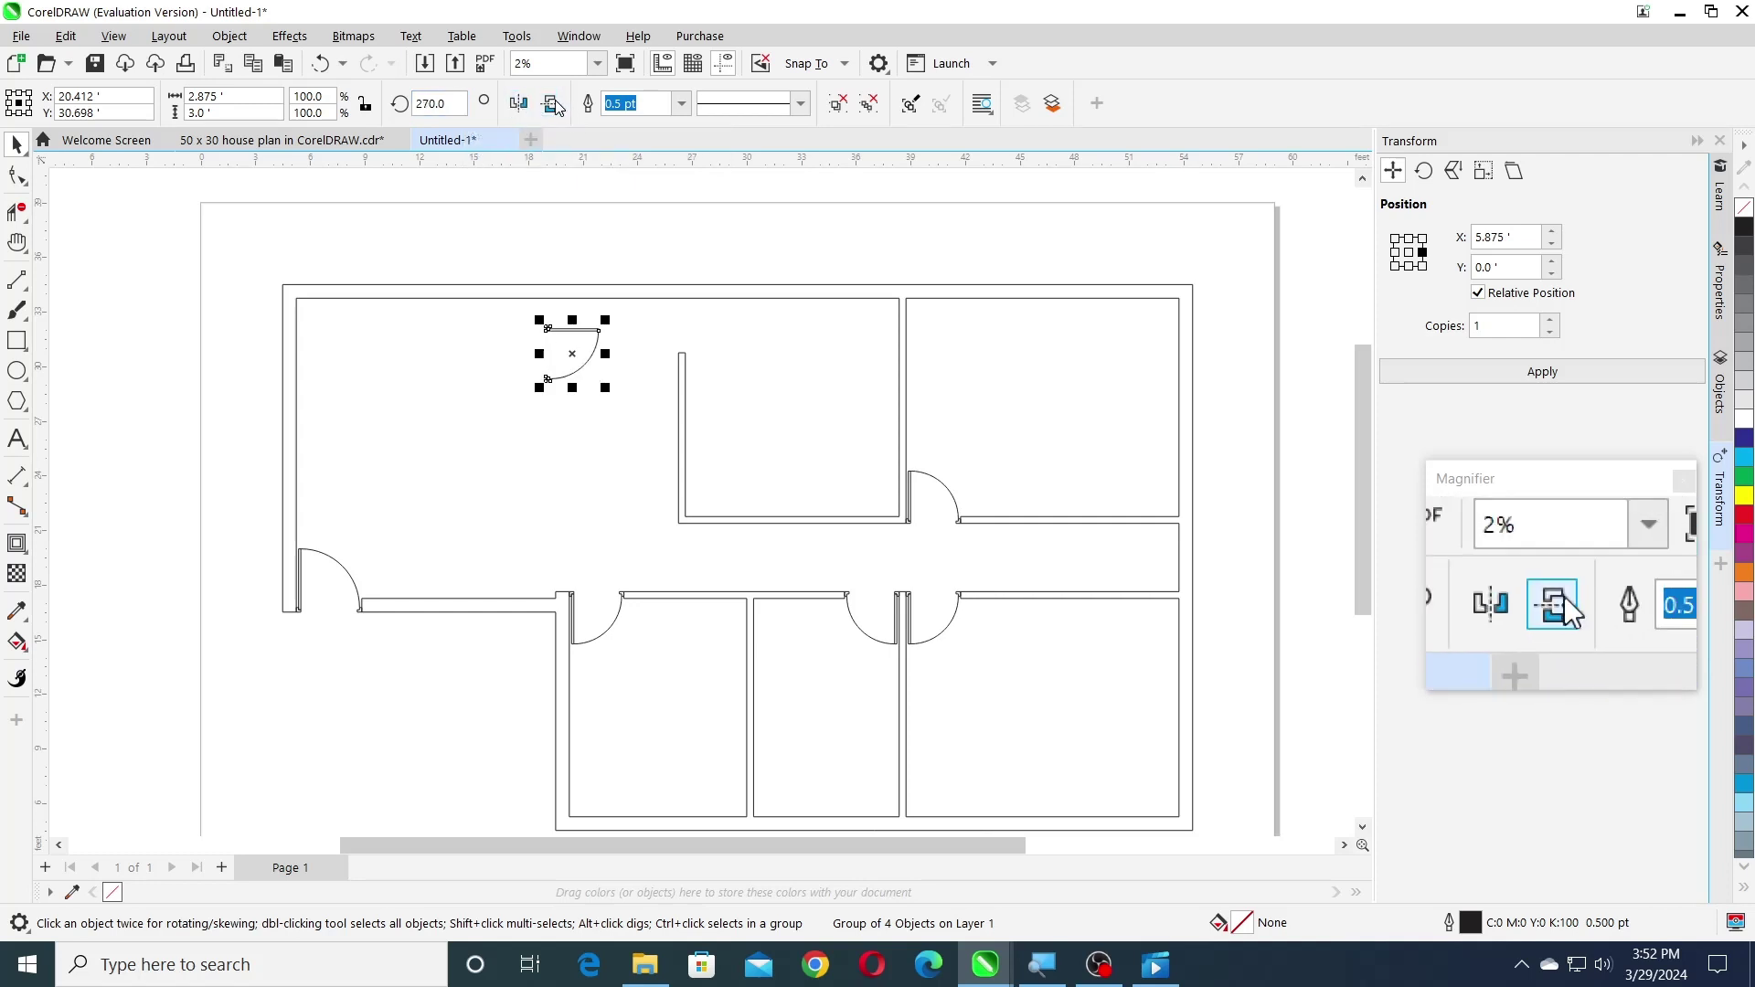
scroll(621, 255, up, 3)
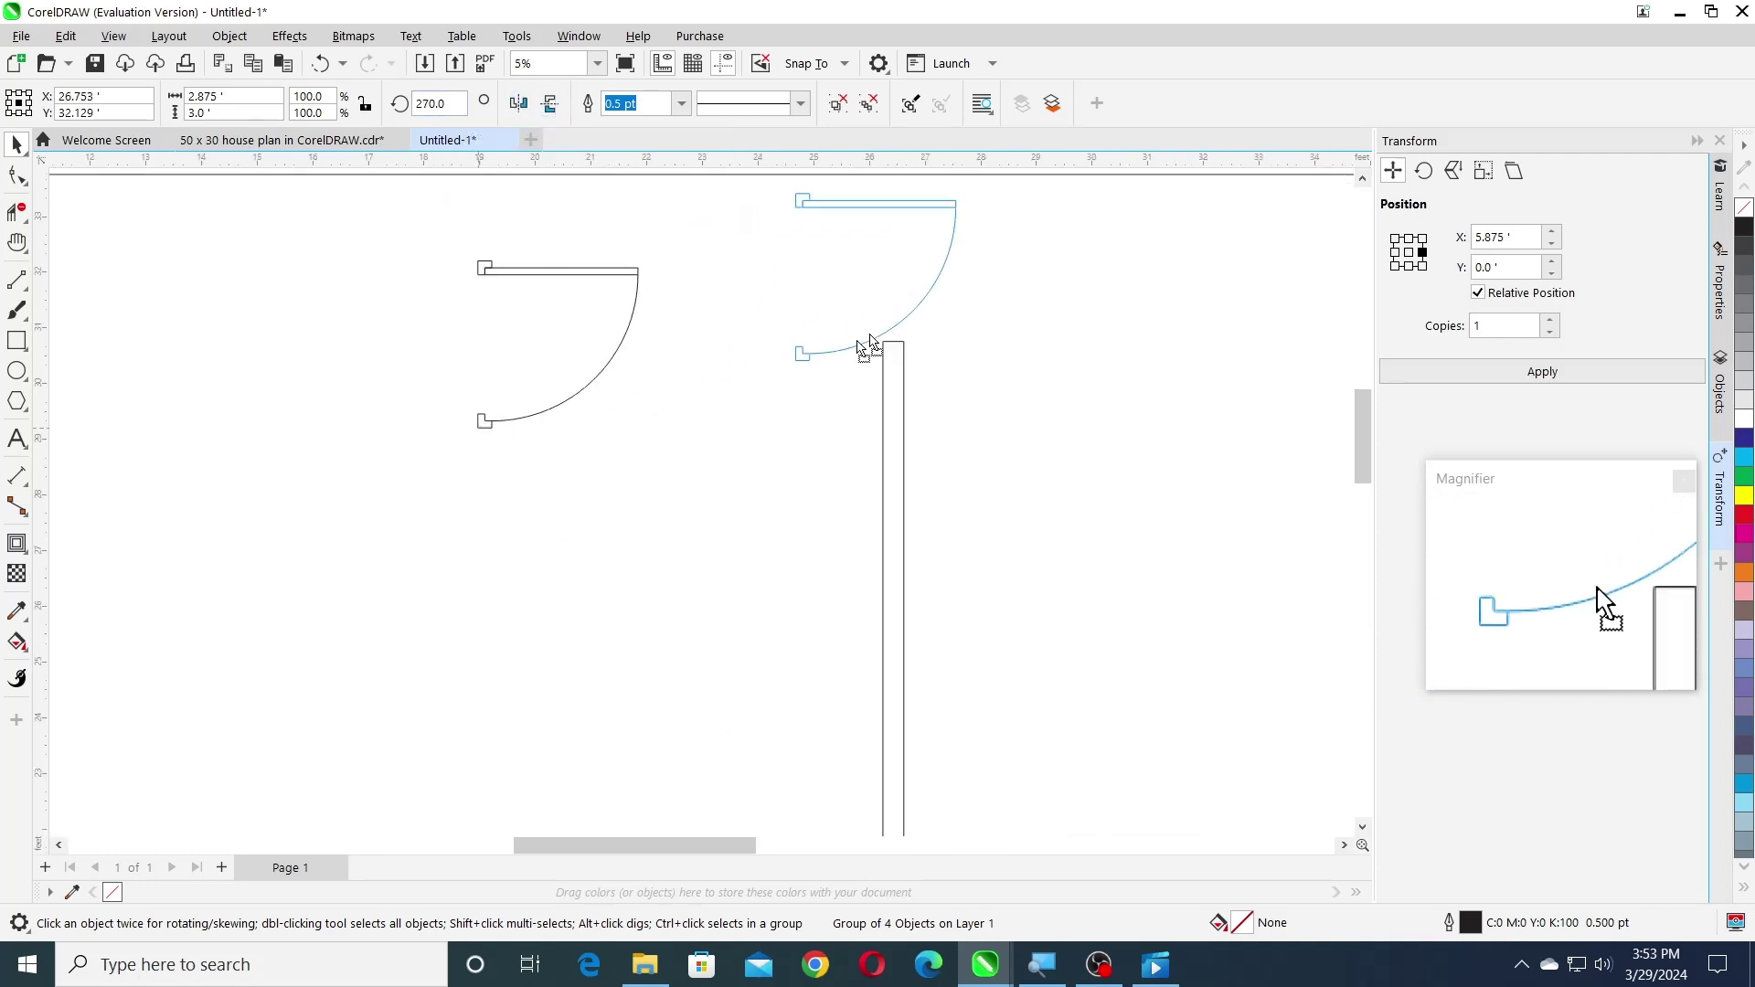
scroll(636, 366, down, 3)
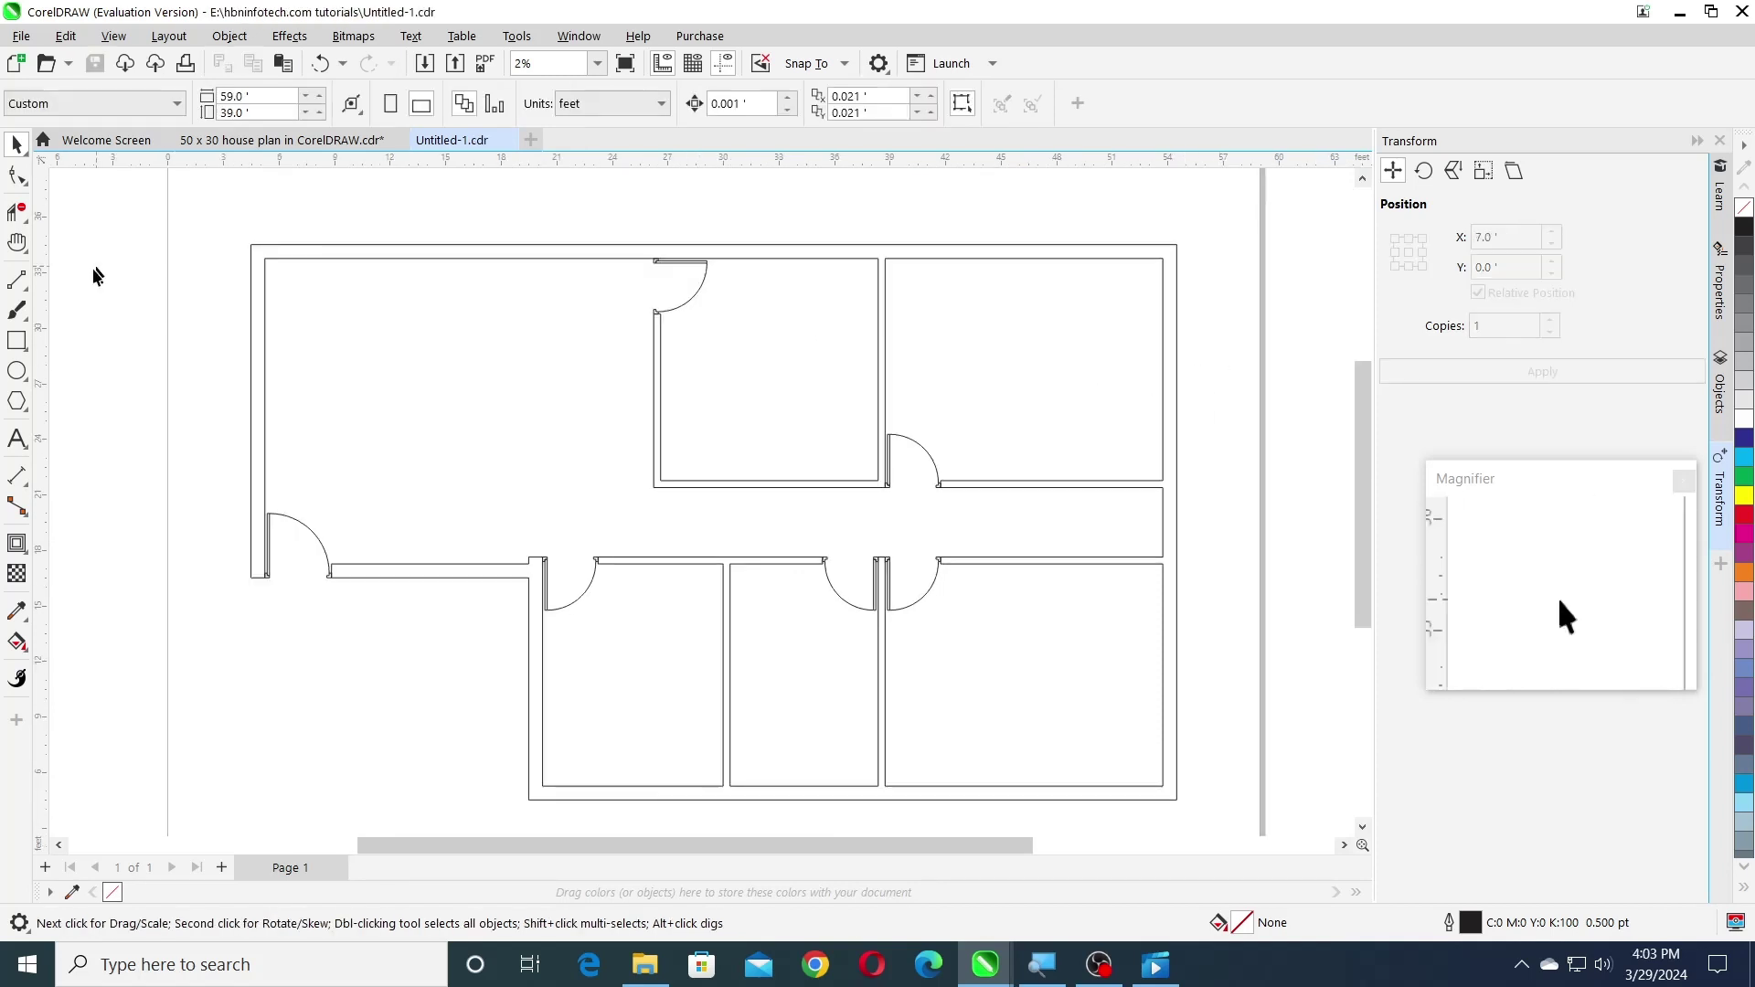
- Draw a rectangle about 2 ft high below the entrance door outside the plan and set its width to 4 ft
click(17, 340)
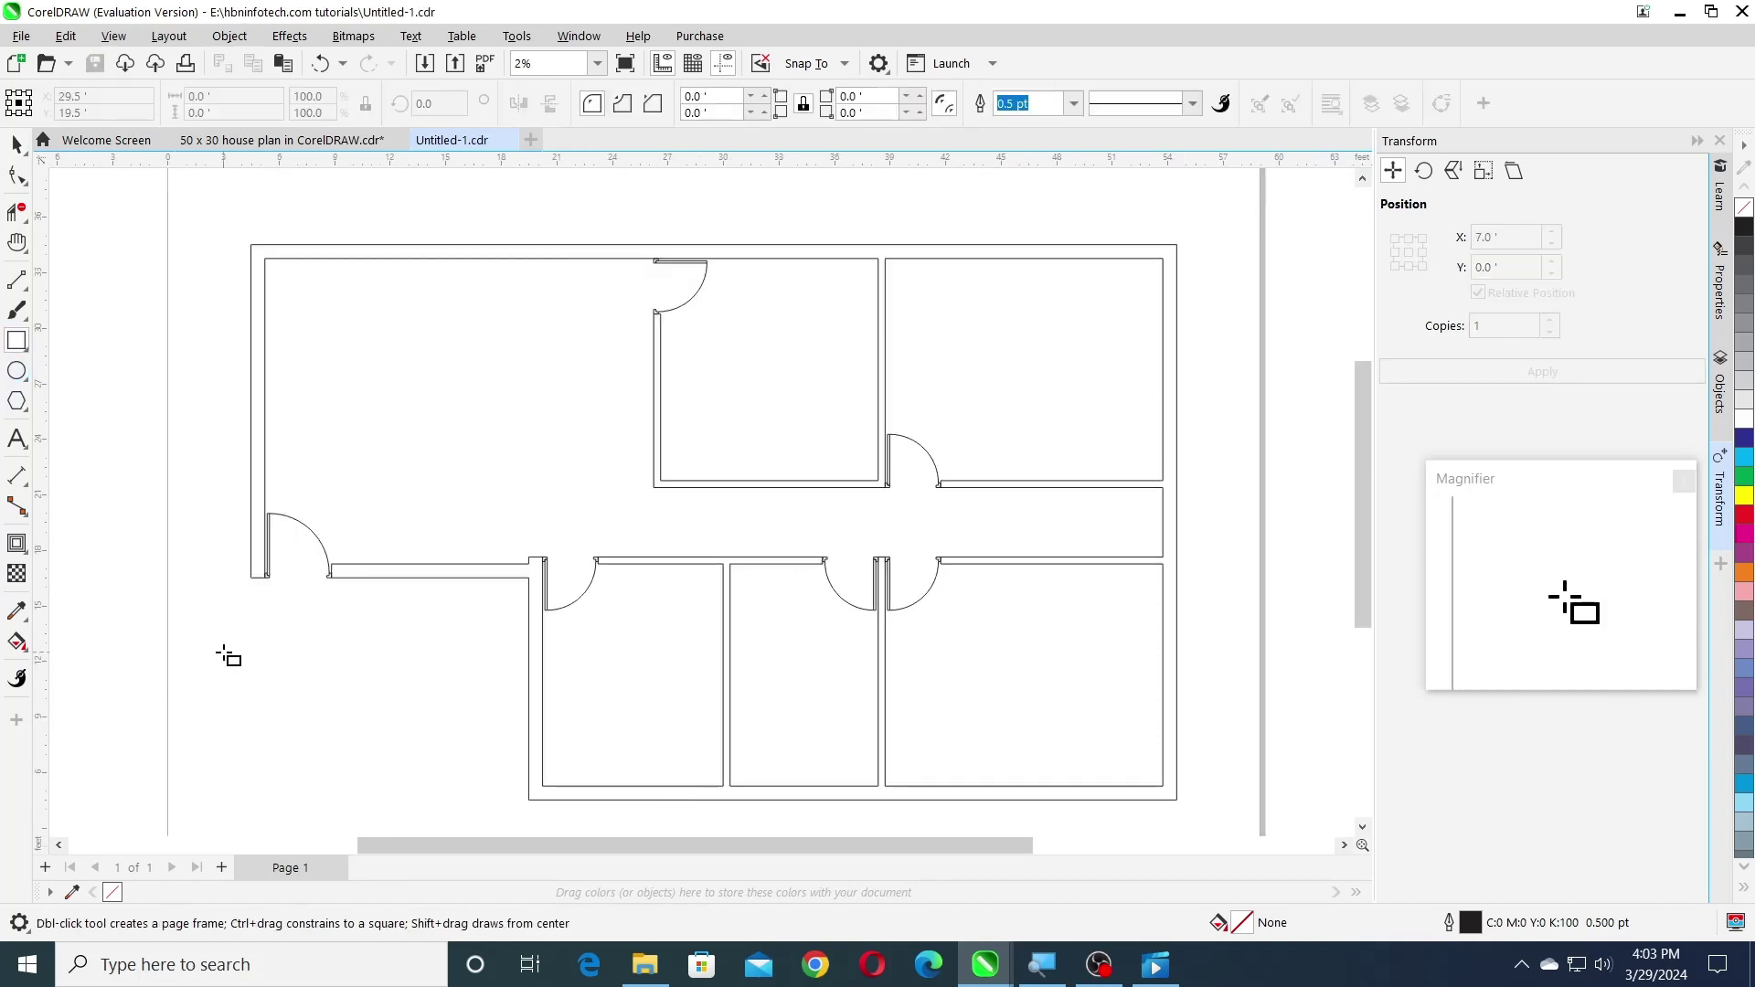
drag(360, 690, 359, 690)
double_click(250, 97)
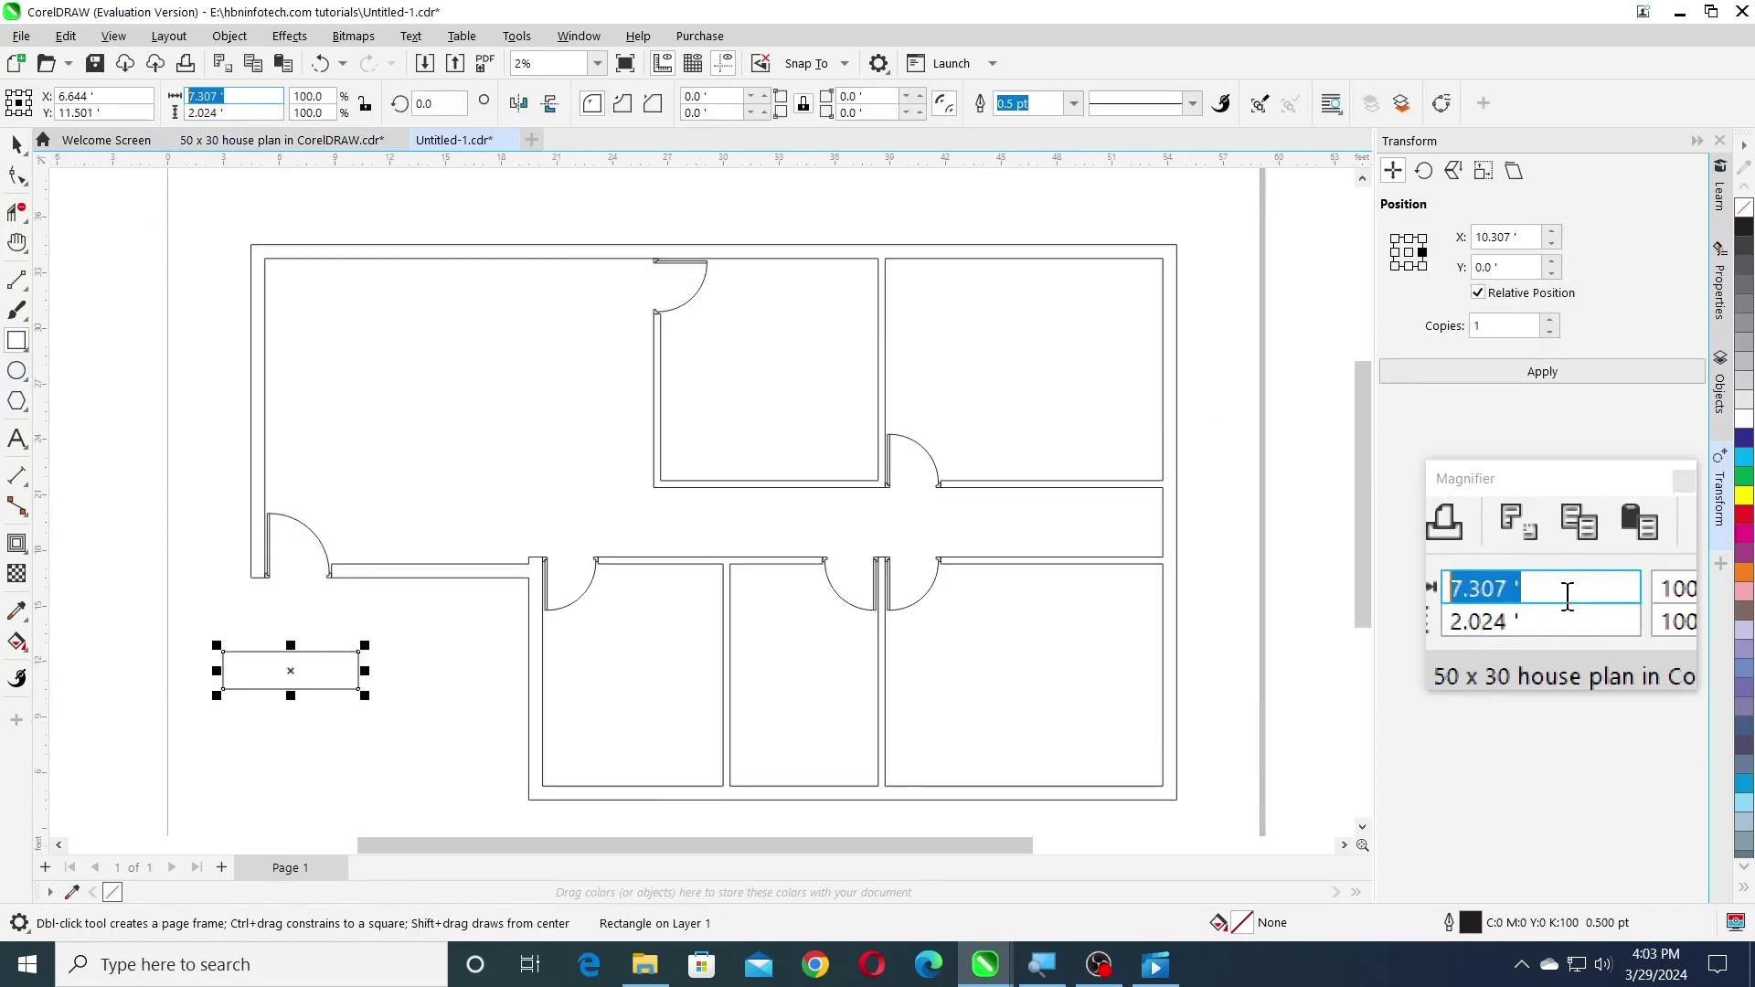
text(4)
key(Tab)
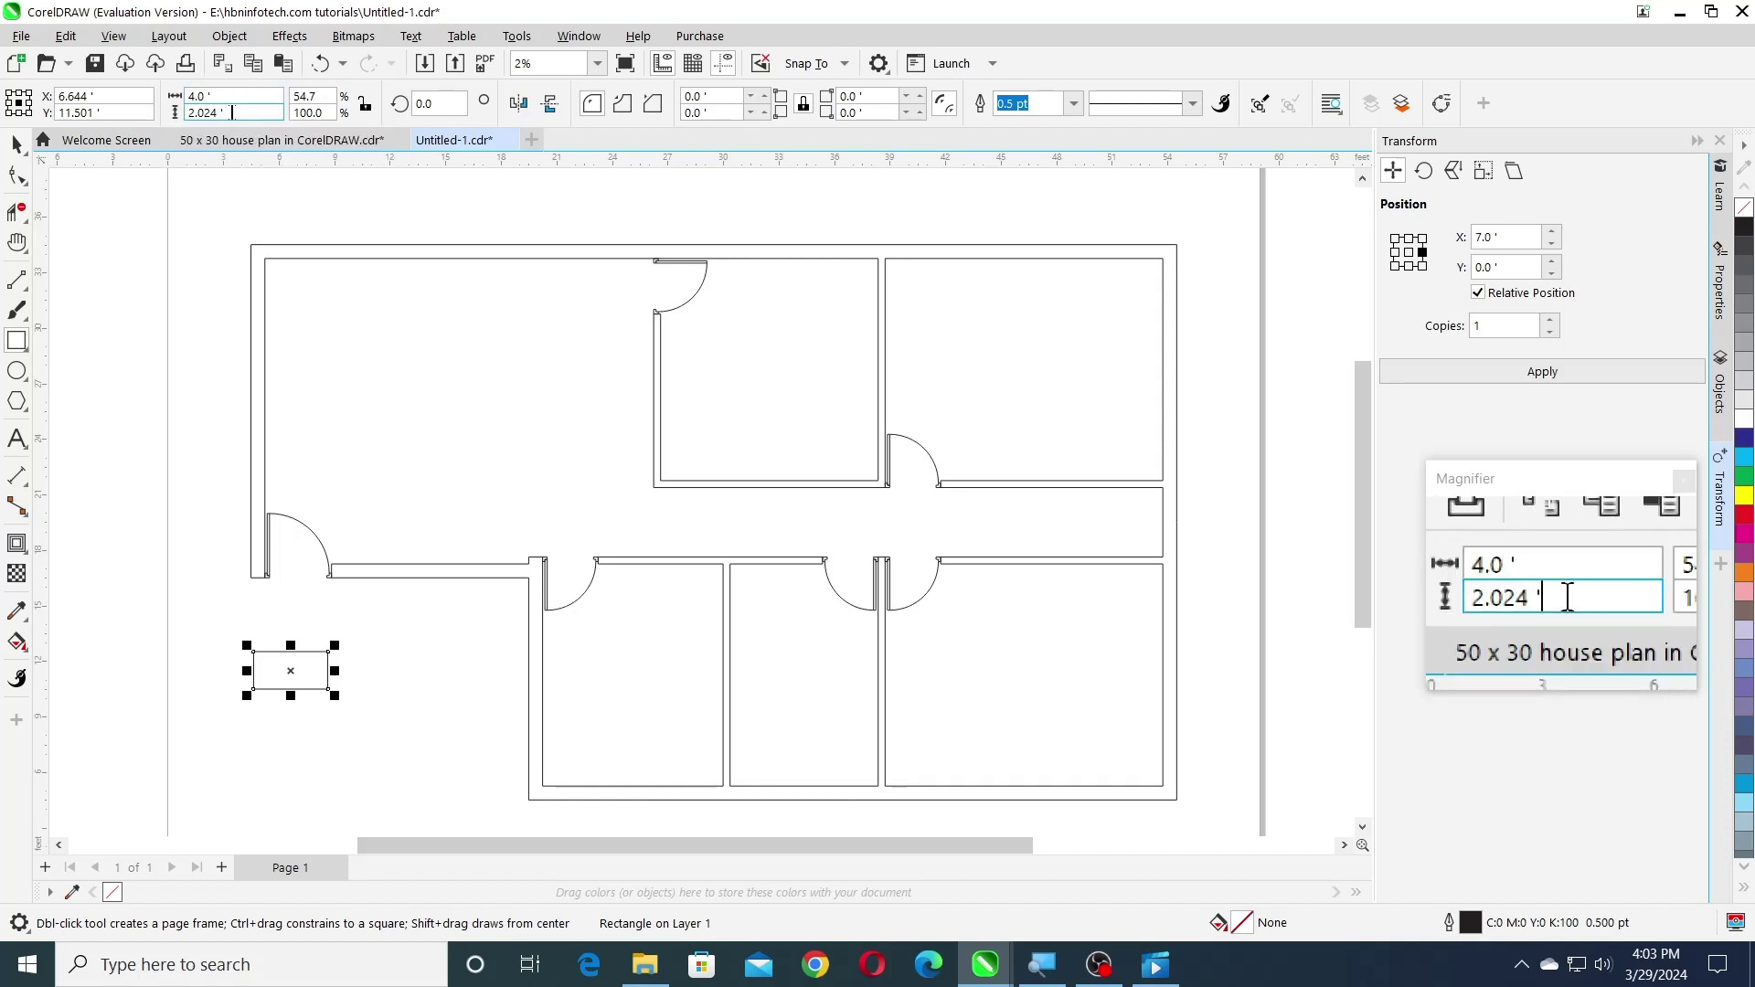
- Switch the document units to inches and set the new rectangle's height to 9 inches
click(17, 144)
click(210, 205)
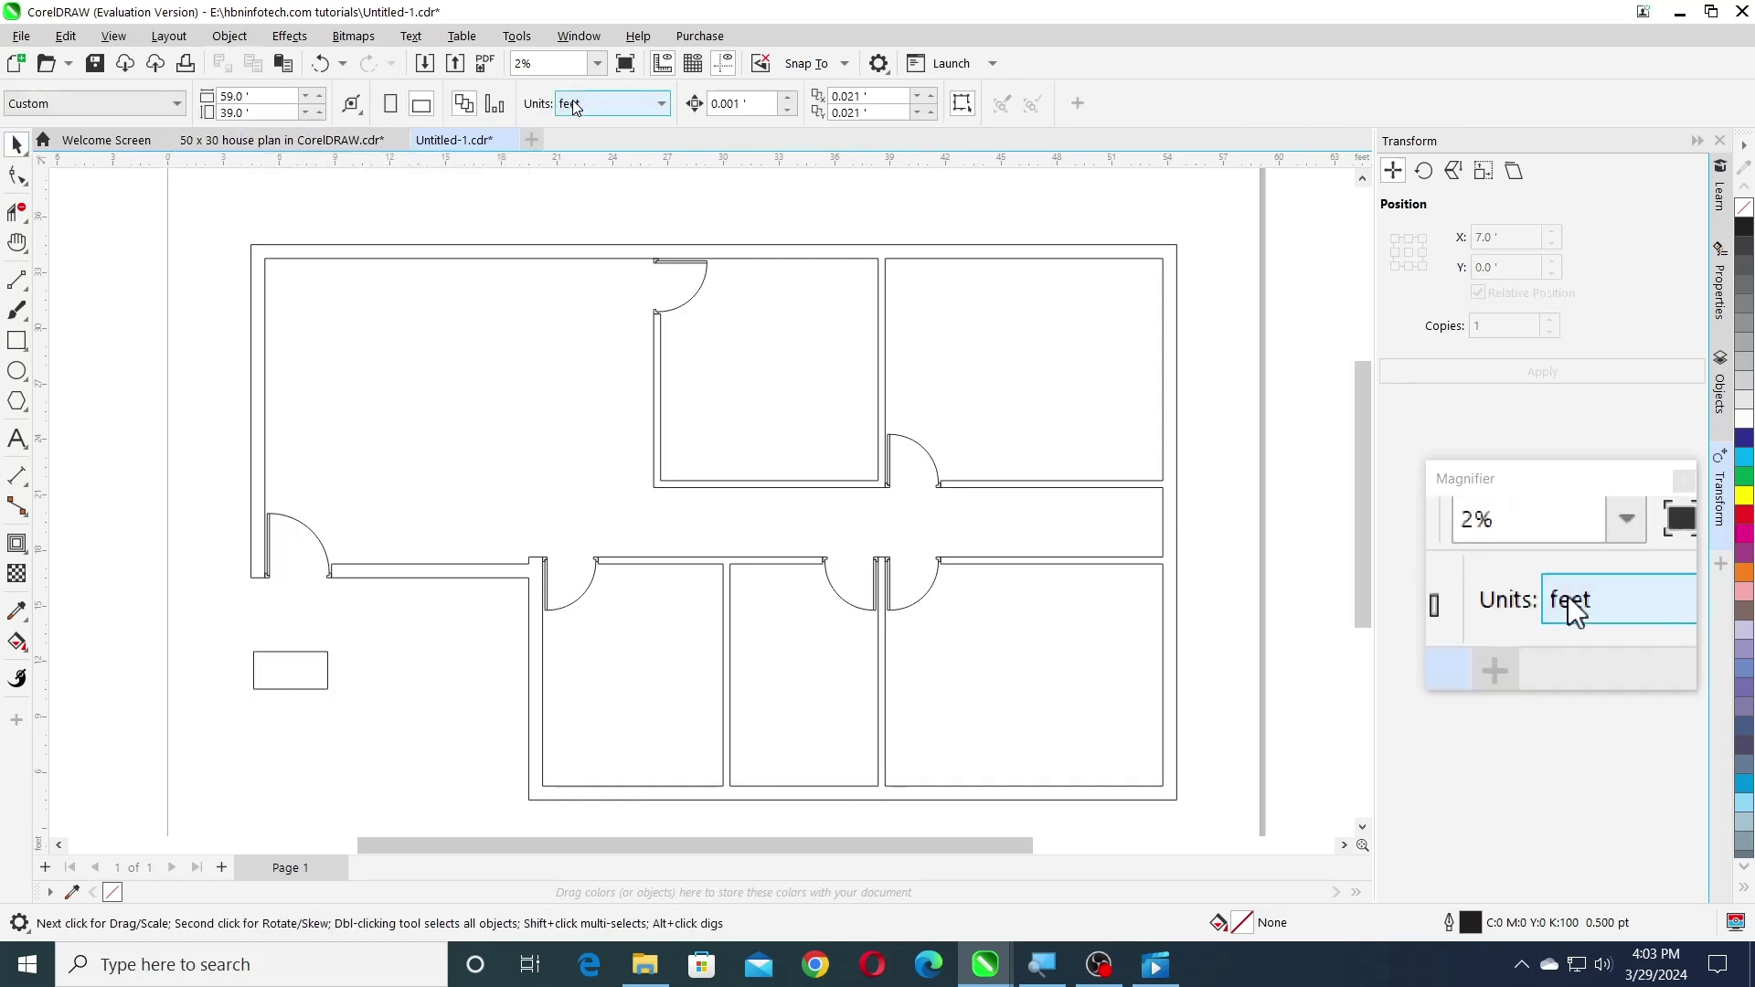
click(582, 107)
click(577, 129)
click(255, 673)
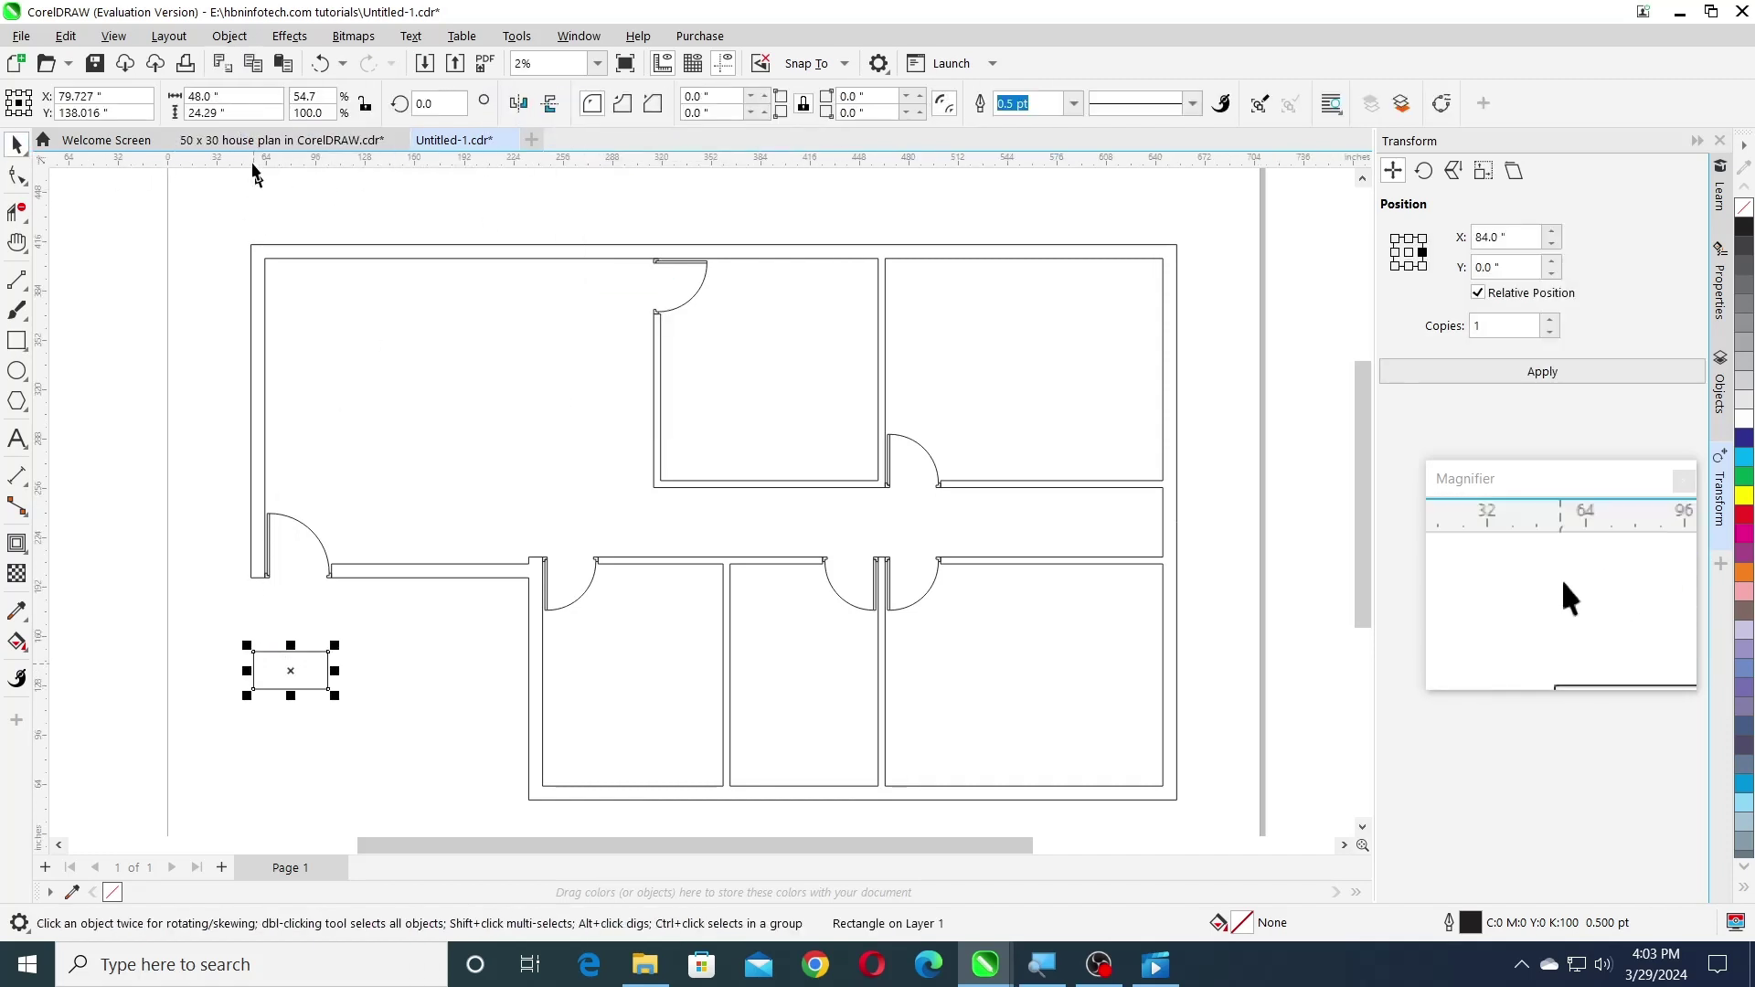
double_click(205, 112)
text(9)
key(Return)
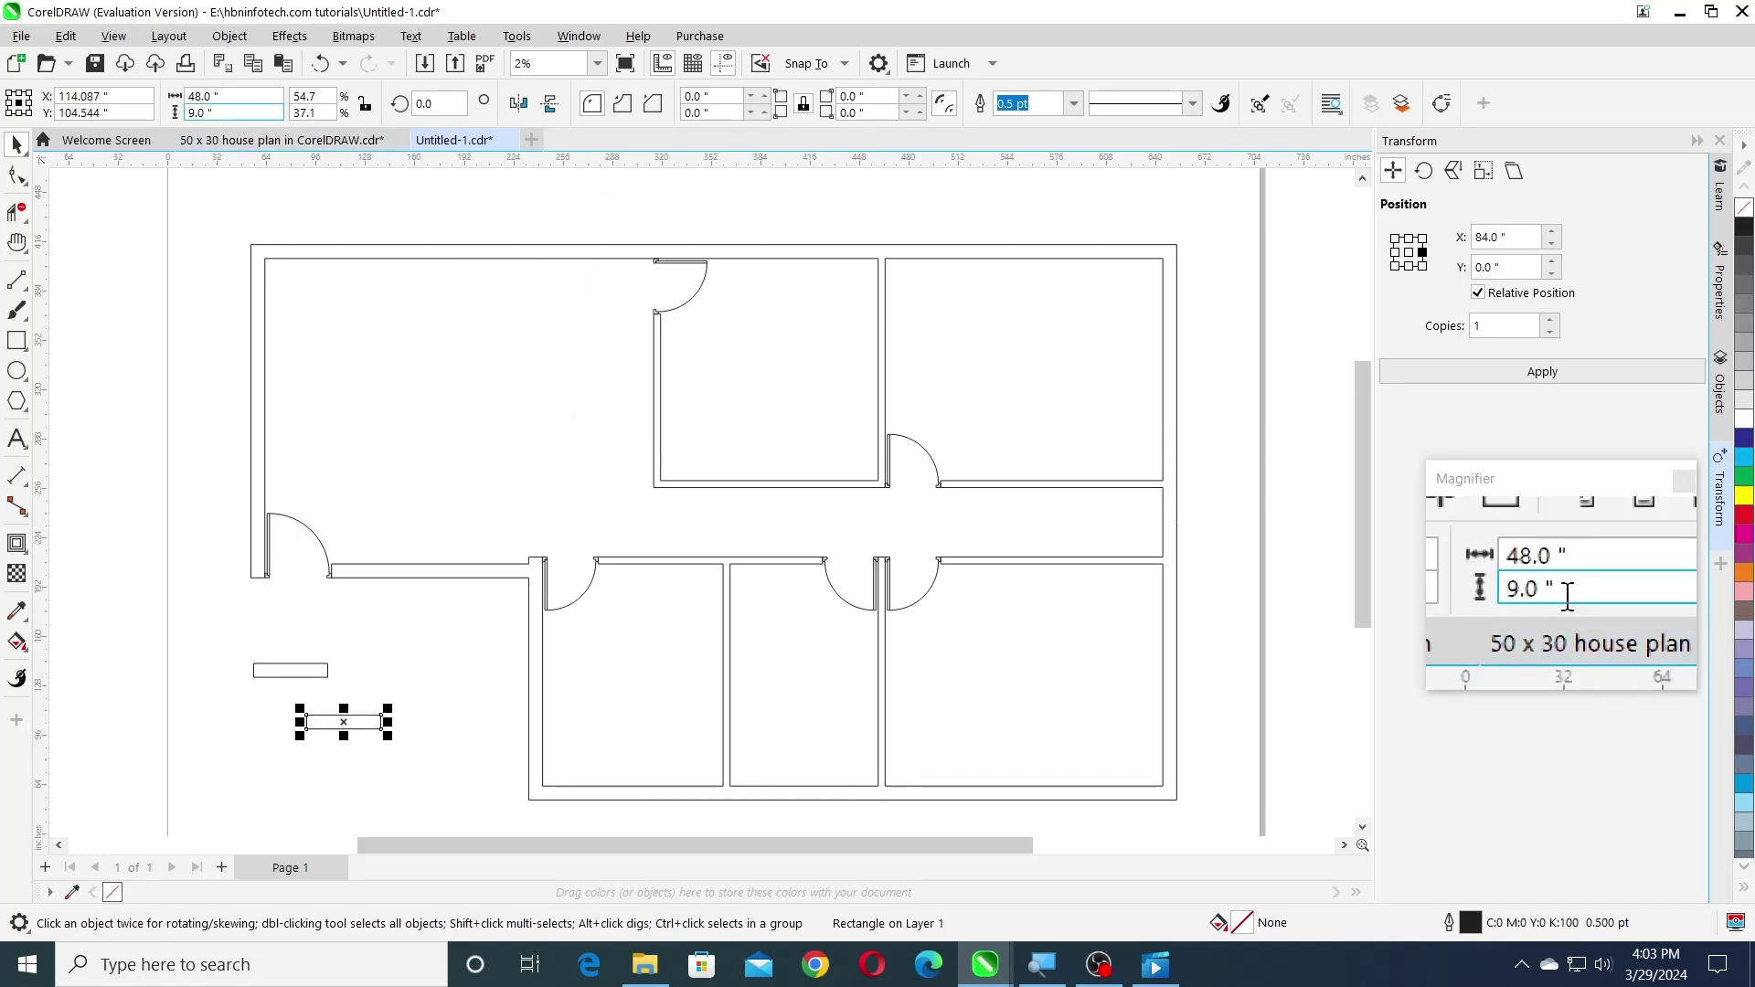
- Set the height of the rectangle's copy to 2.5 inches and snap its left midpoint to that of the 9-inch rectangle
double_click(206, 112)
text(2.5)
key(Return)
scroll(302, 727, up, 5)
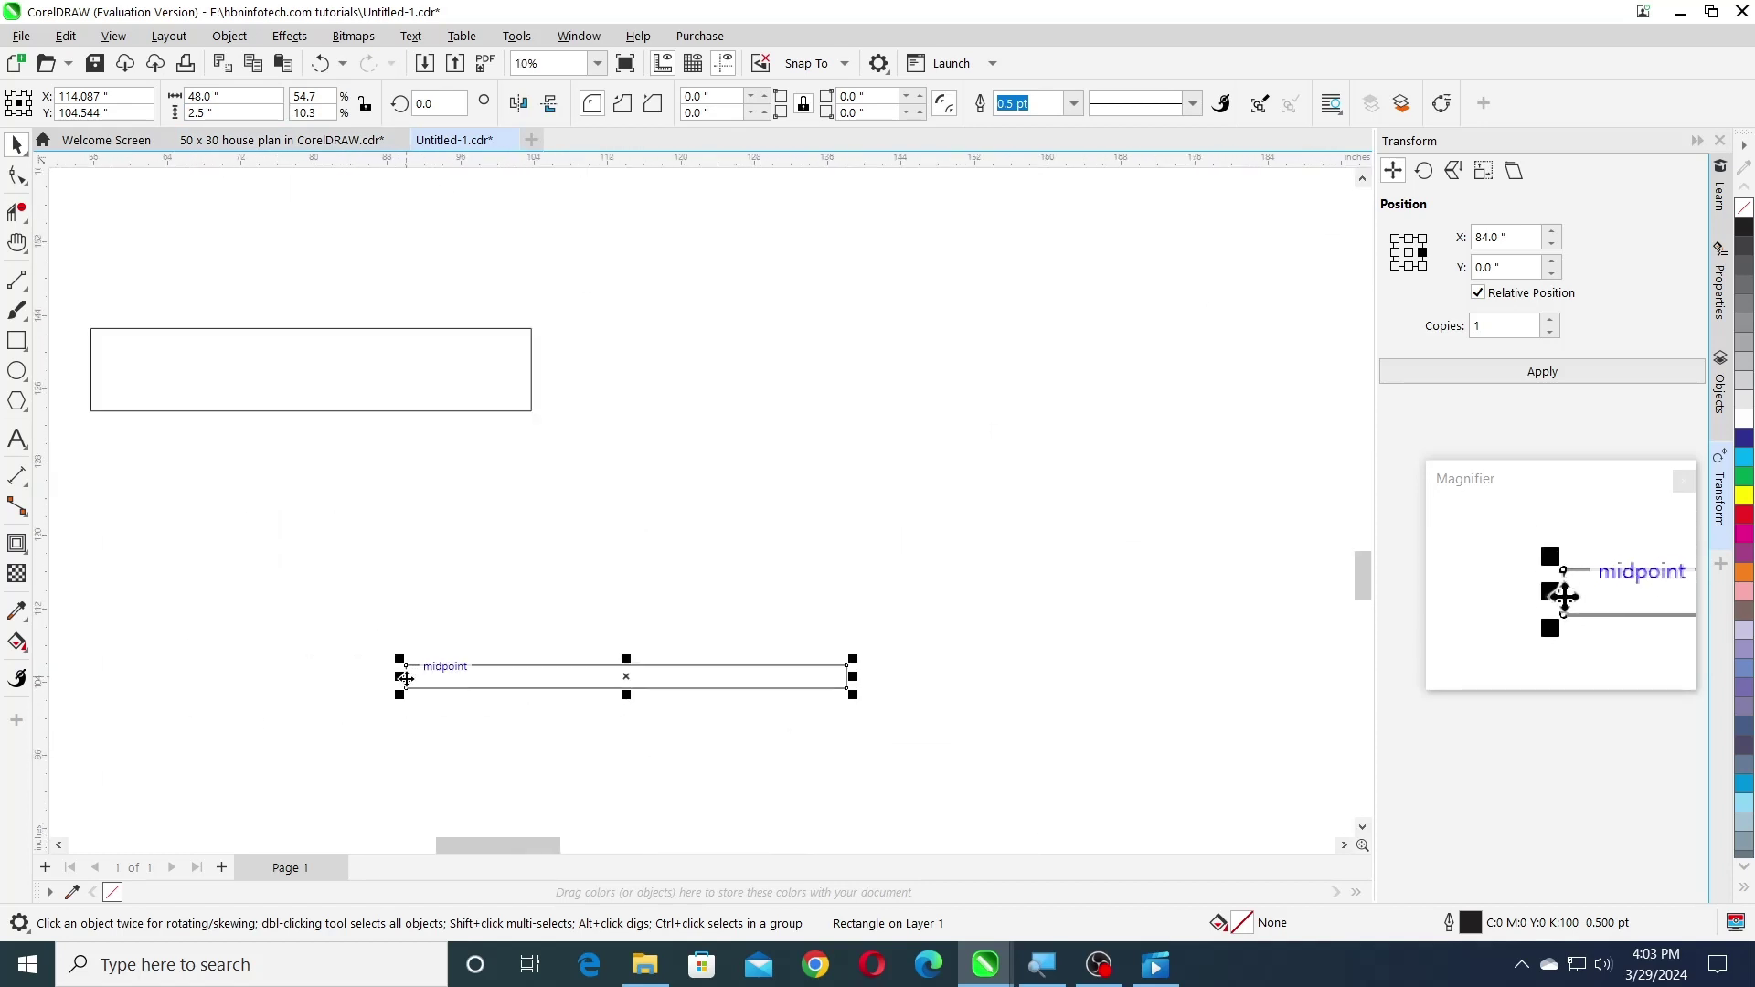
drag(333, 624, 71, 357)
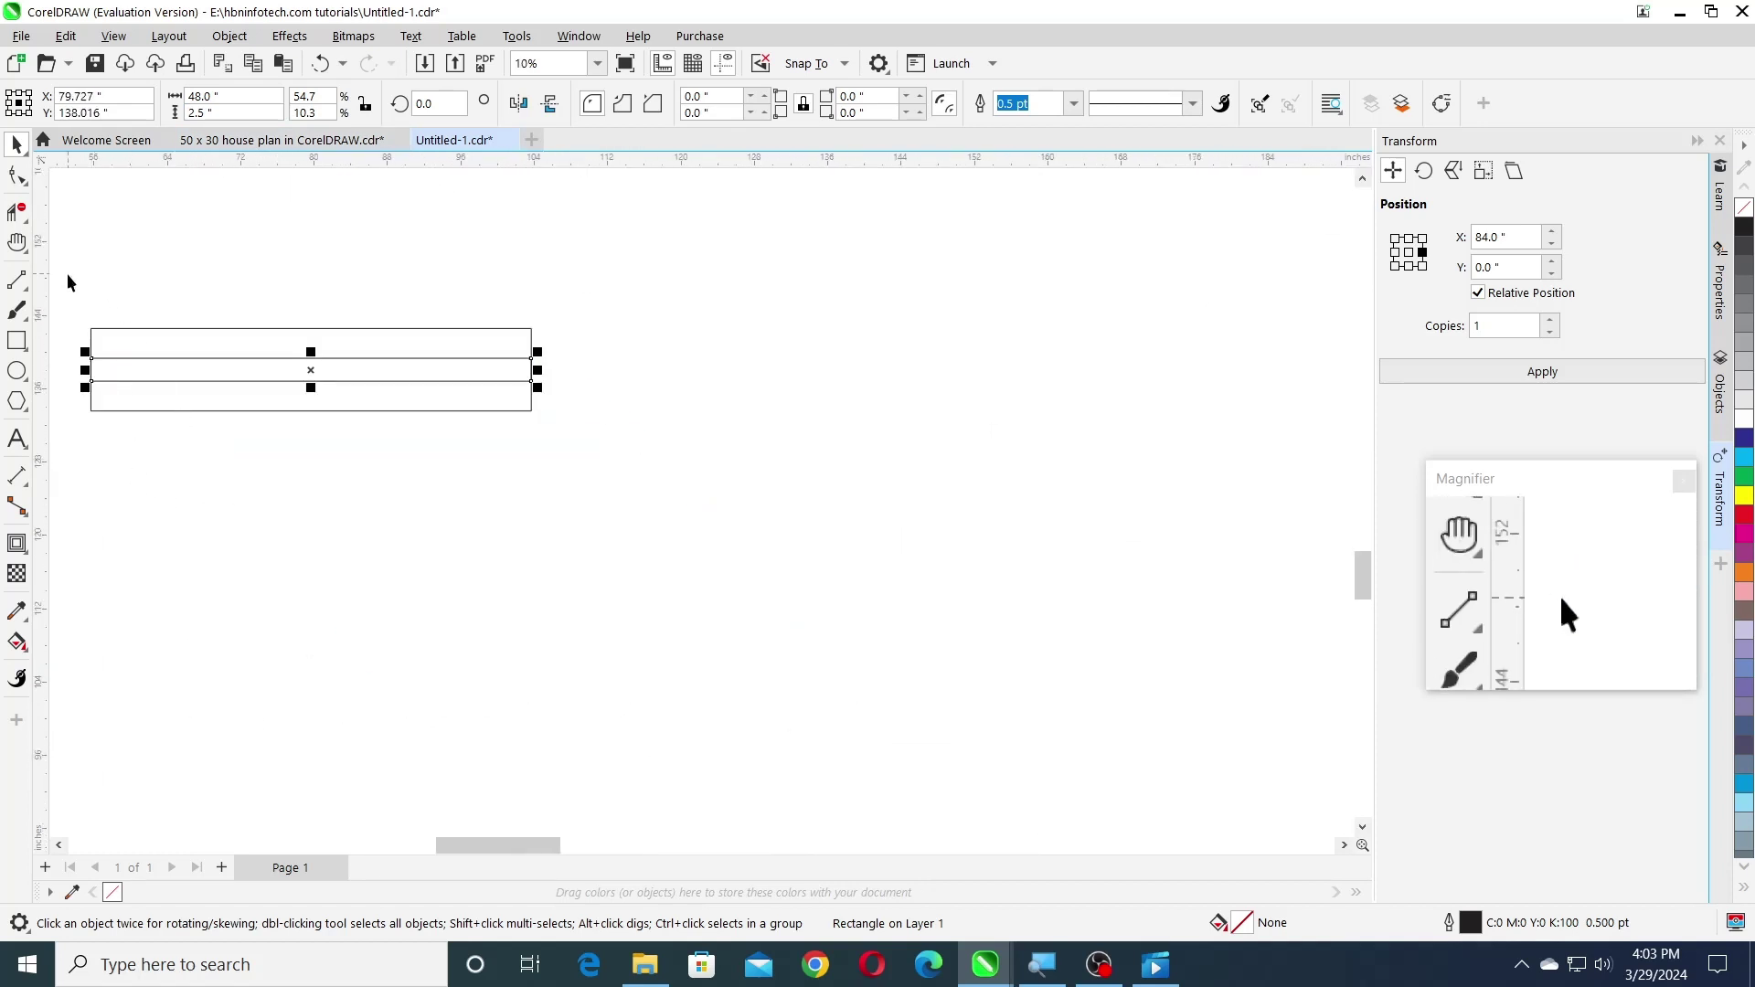
- Group the two nested rectangles into one window symbol
drag(68, 276, 611, 491)
click(229, 36)
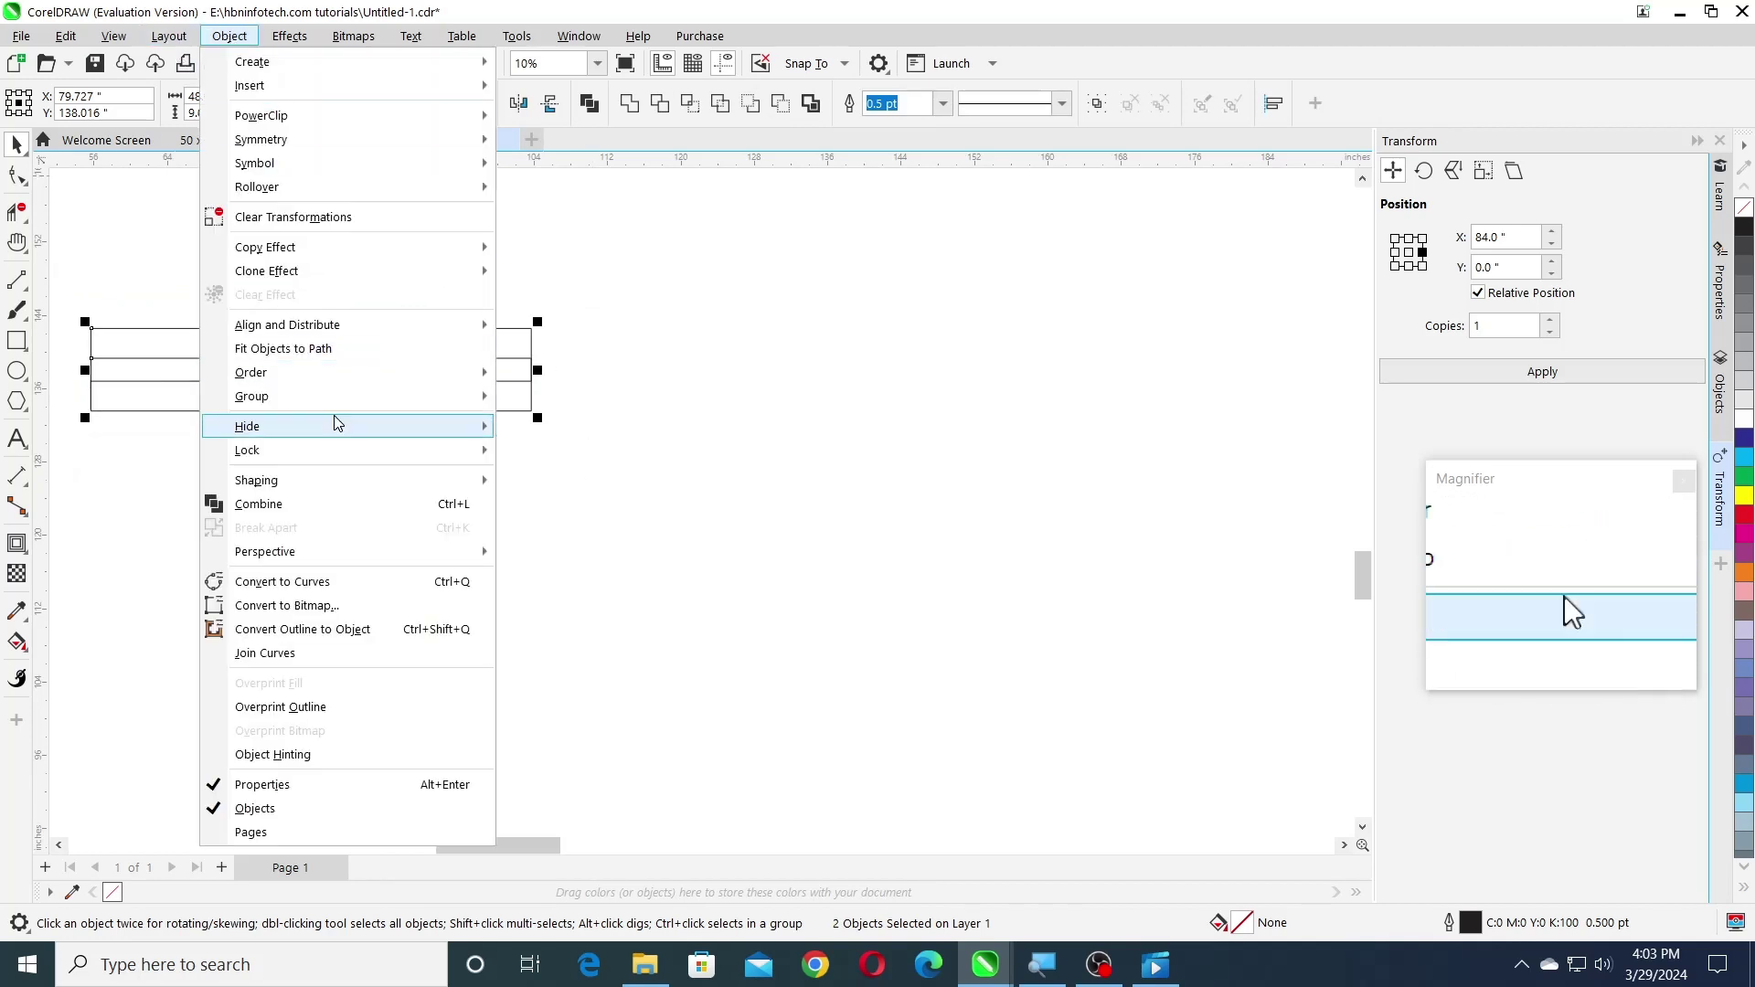
mouse_move(439, 396)
click(507, 399)
- Copy the window symbol onto the bottom wall of the lower-left room, snapping it to the midpoint of the inner wall line
scroll(343, 398, down, 5)
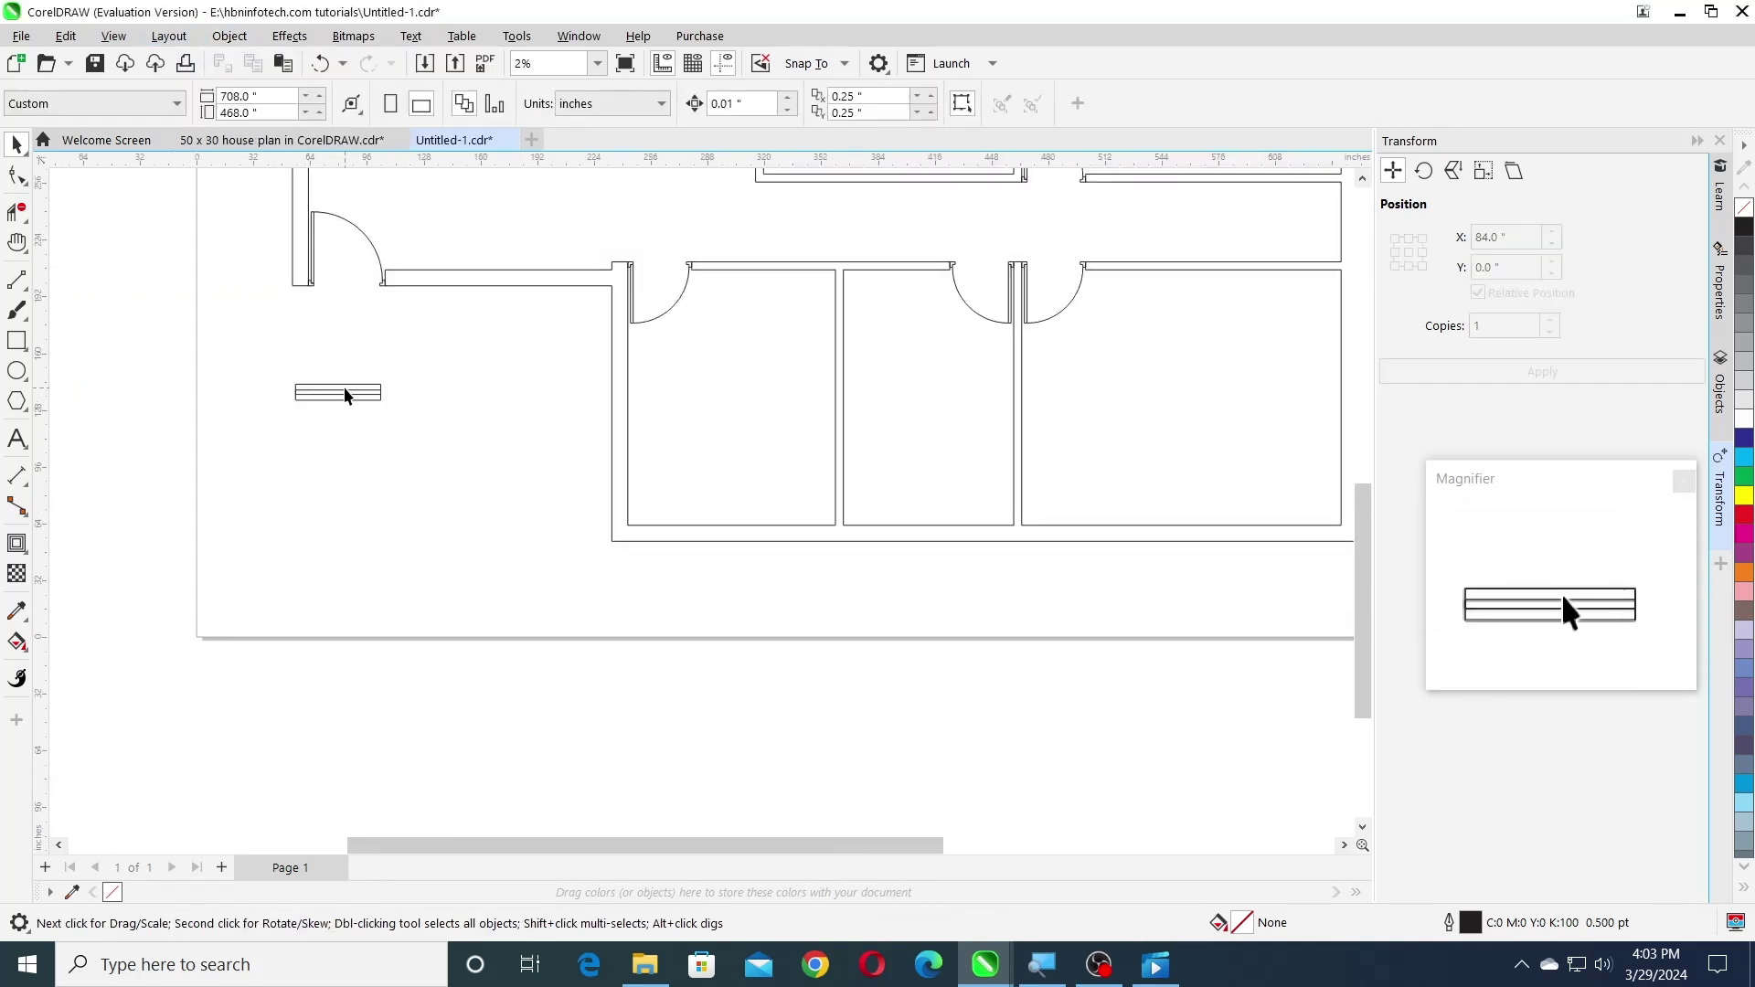
click(342, 392)
scroll(343, 392, up, 1)
drag(336, 380, 934, 603)
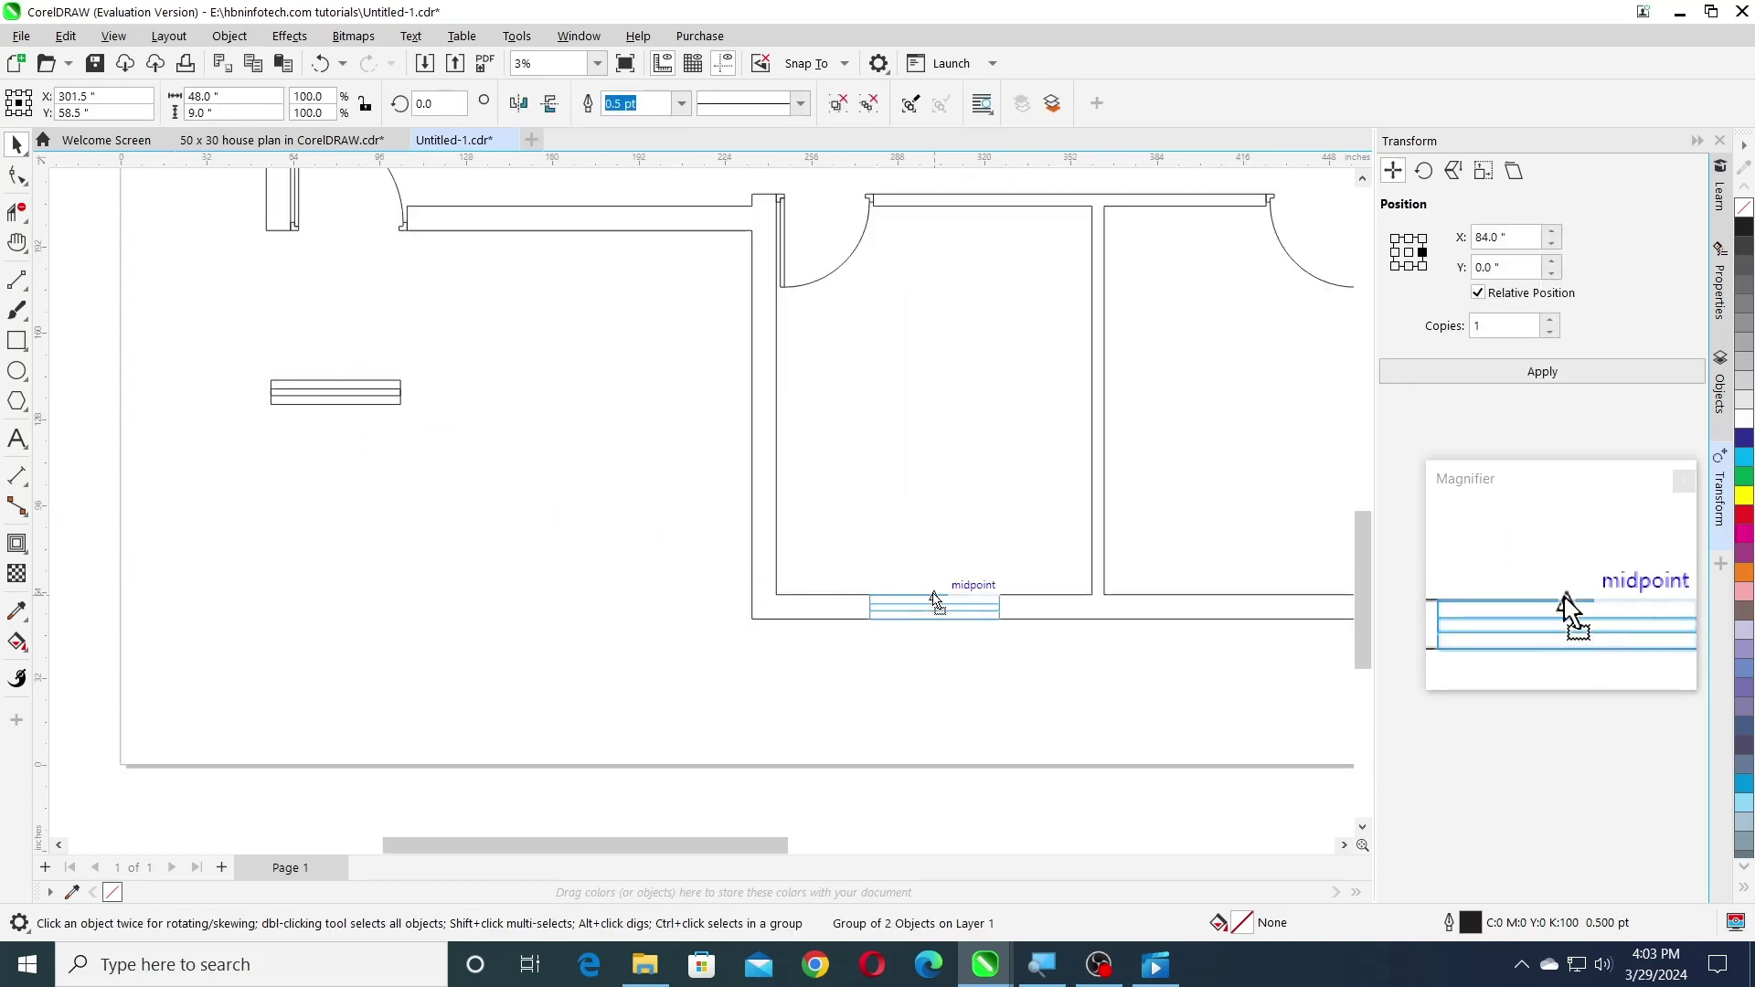
- Copy the lower-left room's window along the bottom wall to the midpoint of the lower-middle room's inner wall line
scroll(411, 606, down, 1)
click(1127, 654)
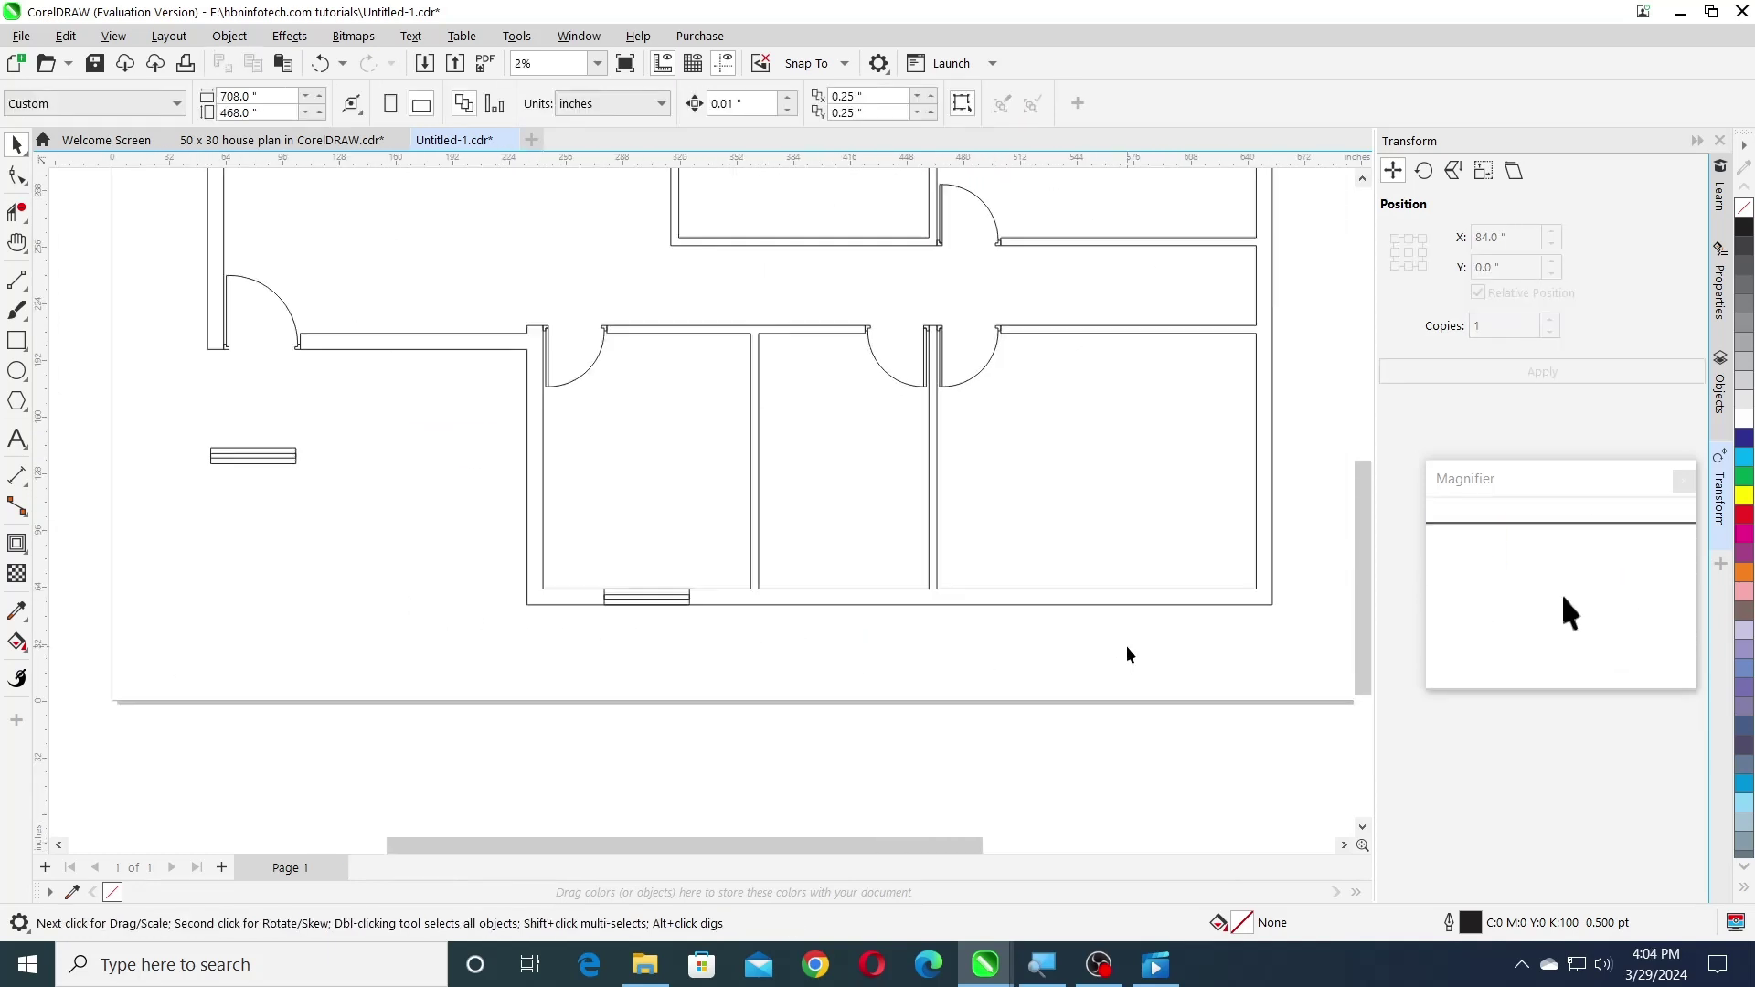
click(660, 604)
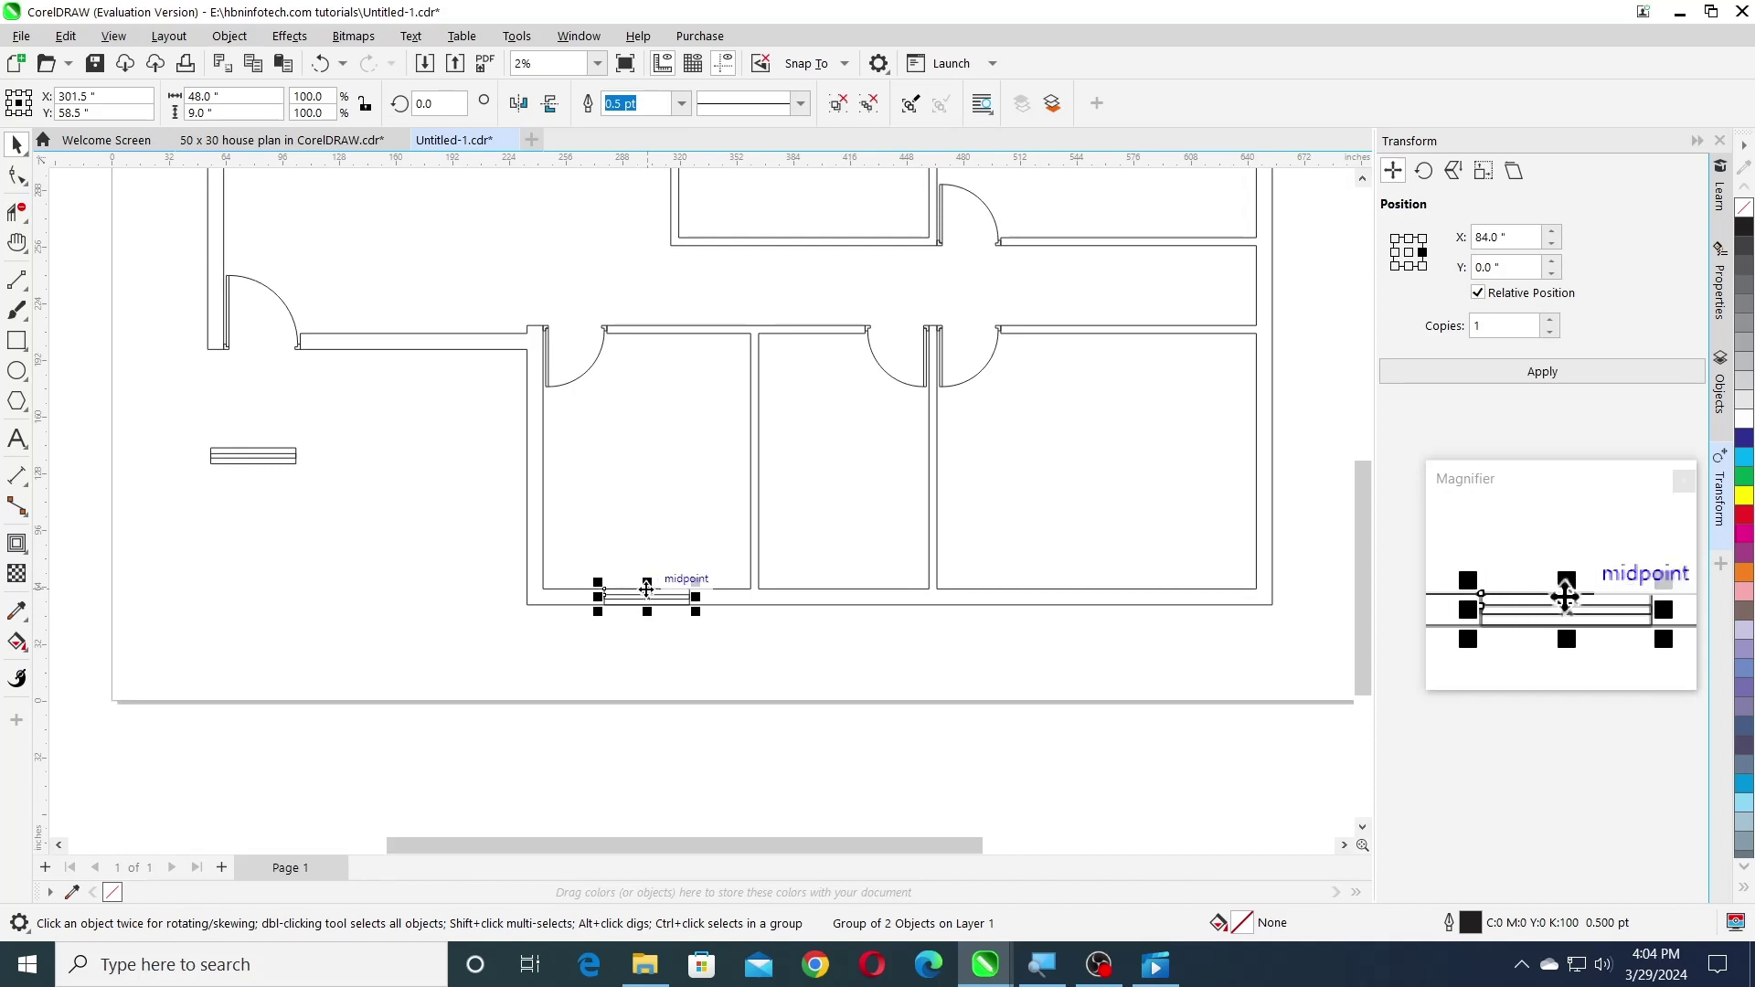
drag(646, 590, 843, 589)
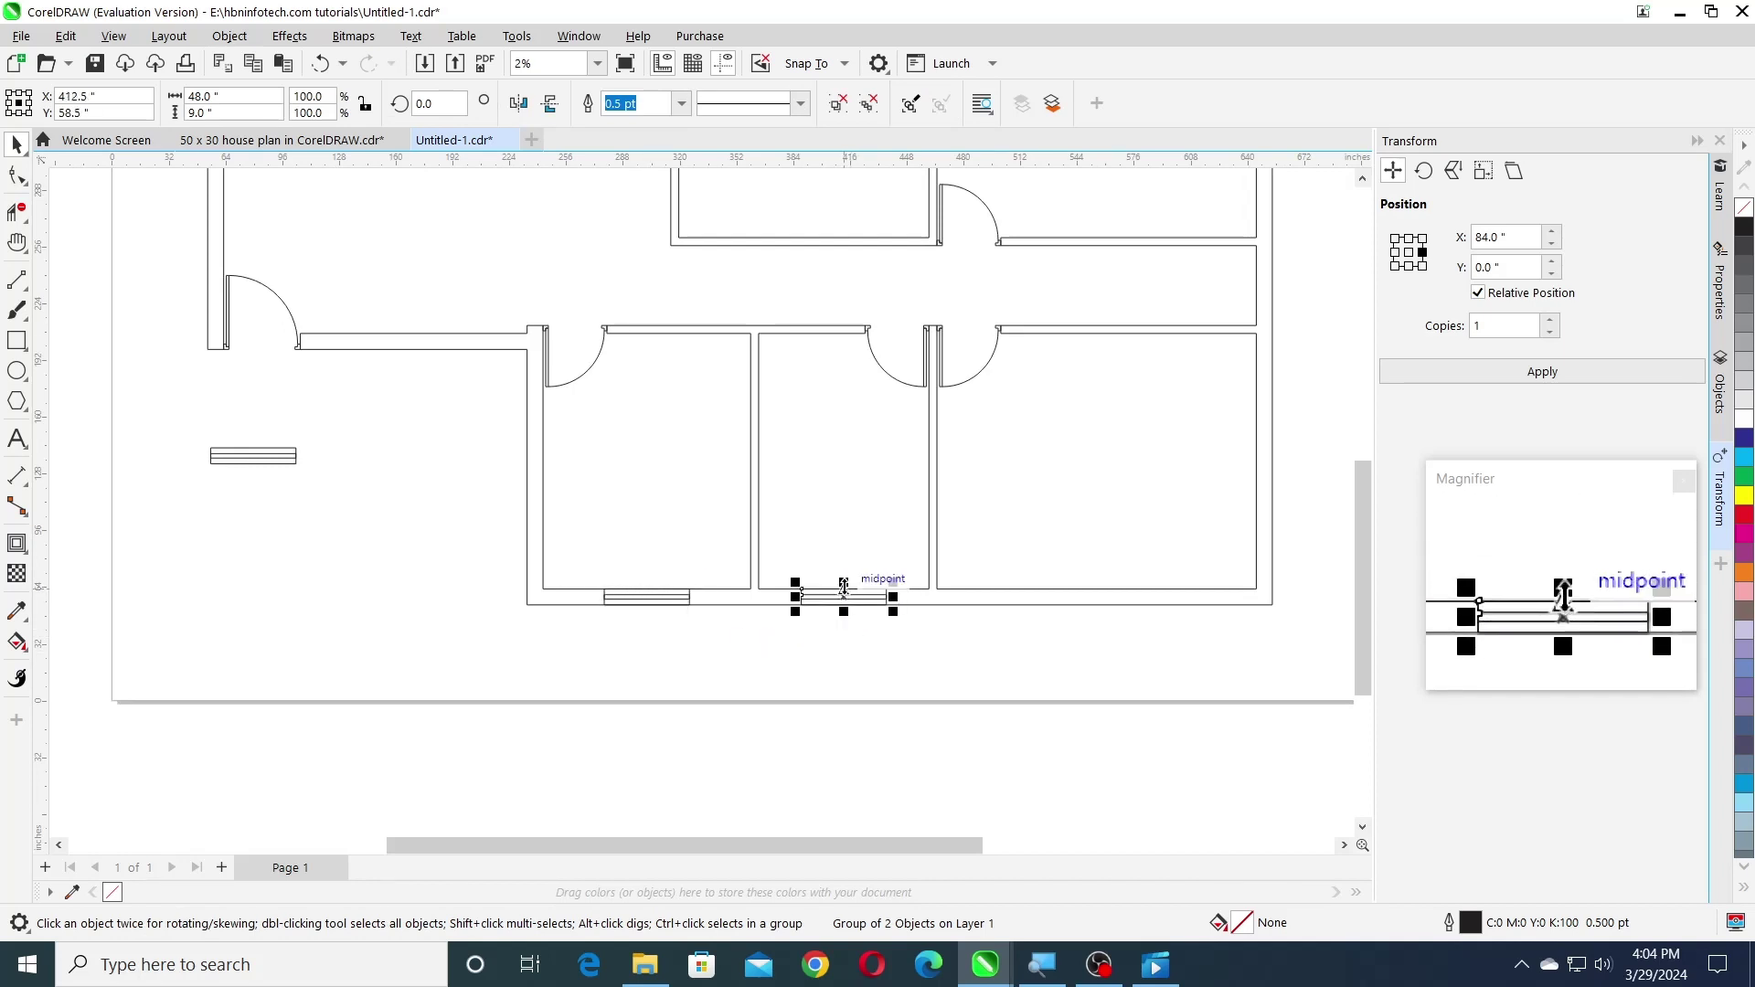